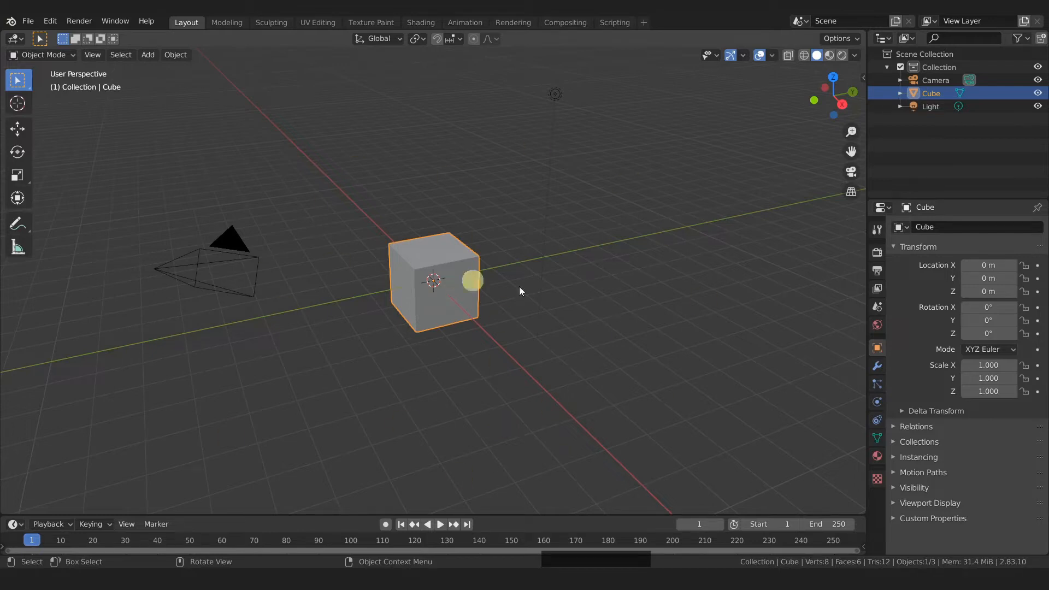
# Add a Video Editing workspace to the project.
pyautogui.click(644, 25)
pyautogui.moveTo(584, 100)
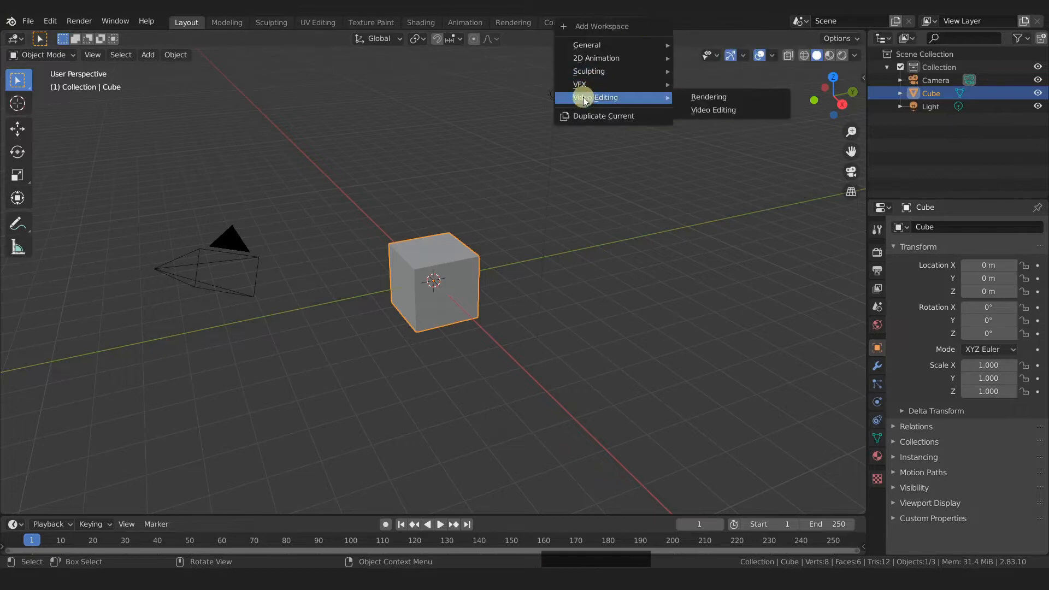
pyautogui.click(739, 111)
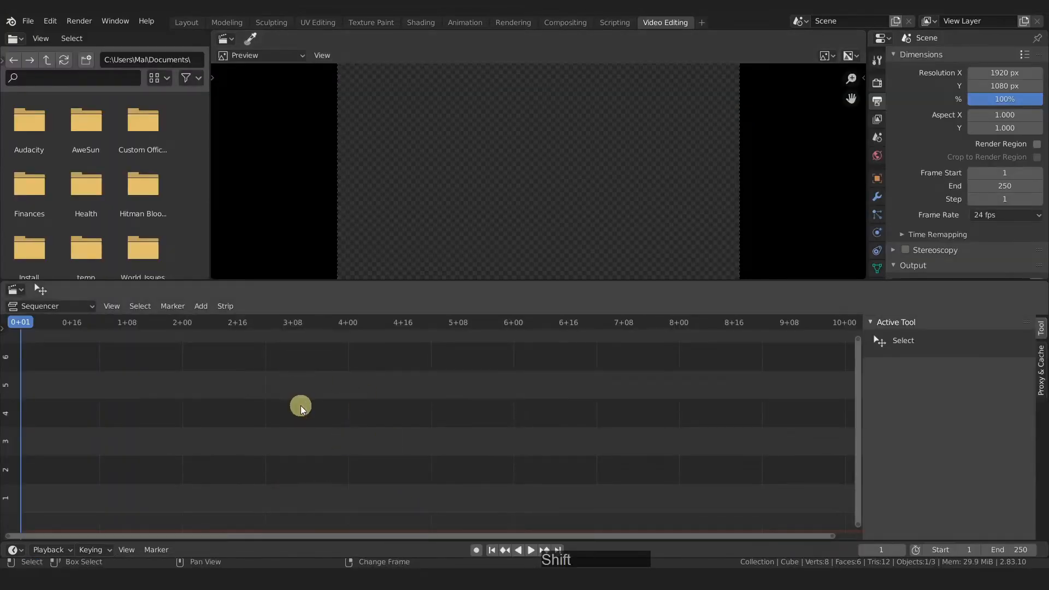
# Add the movie MVI_7172.MOV from the Canon700D folder to the sequencer with its sound.
pyautogui.hotkey('shift', 'a')
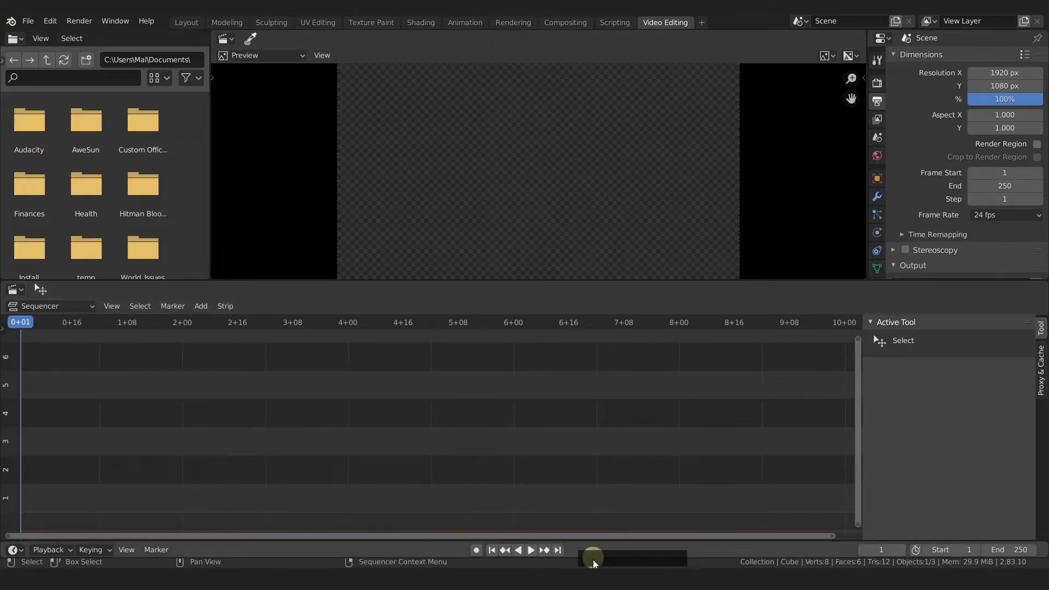
pyautogui.click(606, 557)
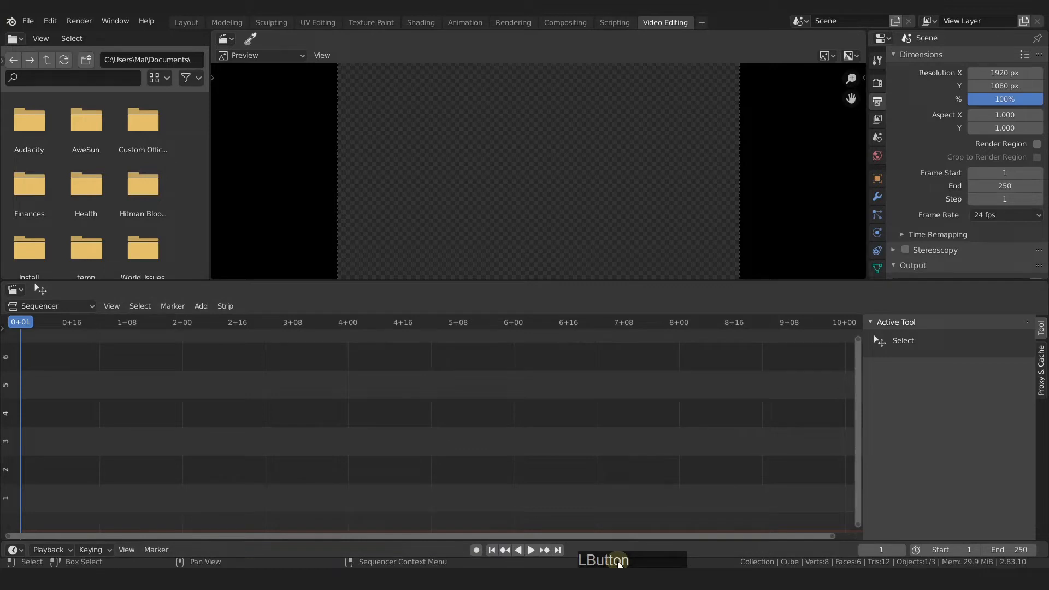
pyautogui.click(280, 404)
pyautogui.hotkey('shift', 'a')
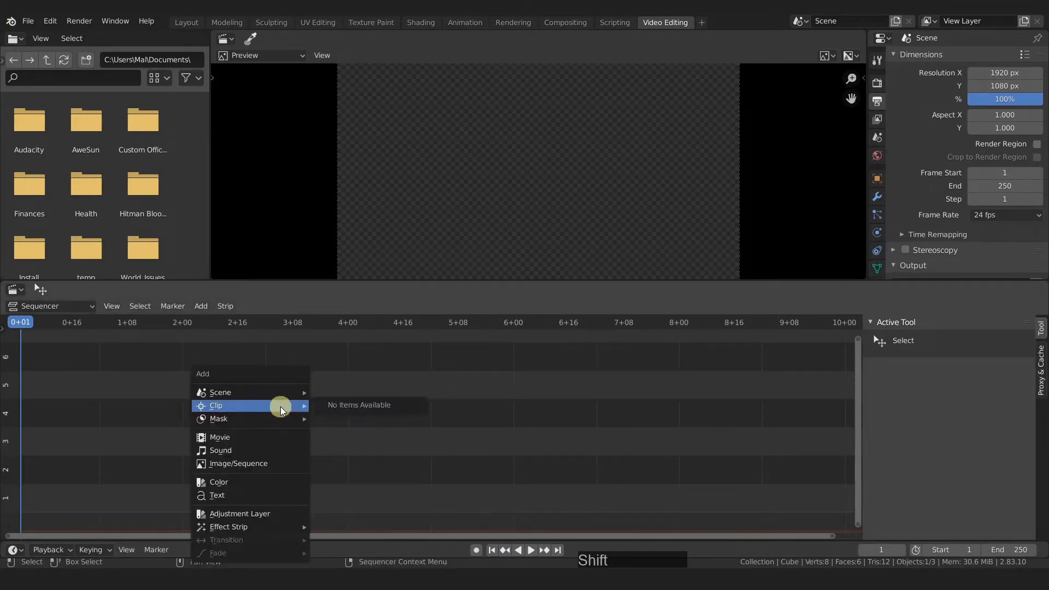
pyautogui.click(278, 405)
pyautogui.click(202, 42)
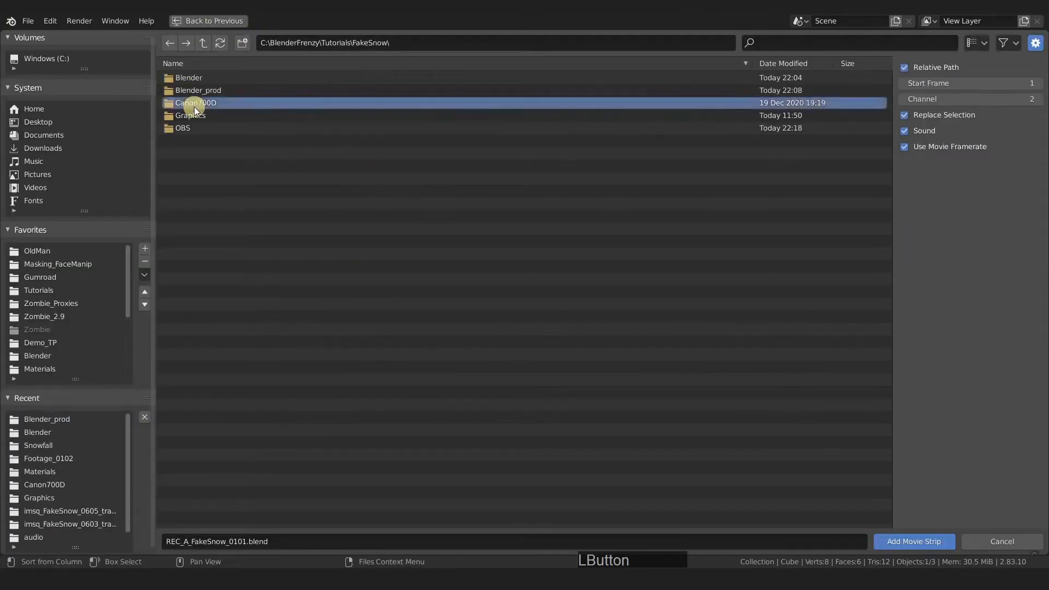
pyautogui.doubleClick(194, 107)
pyautogui.doubleClick(215, 79)
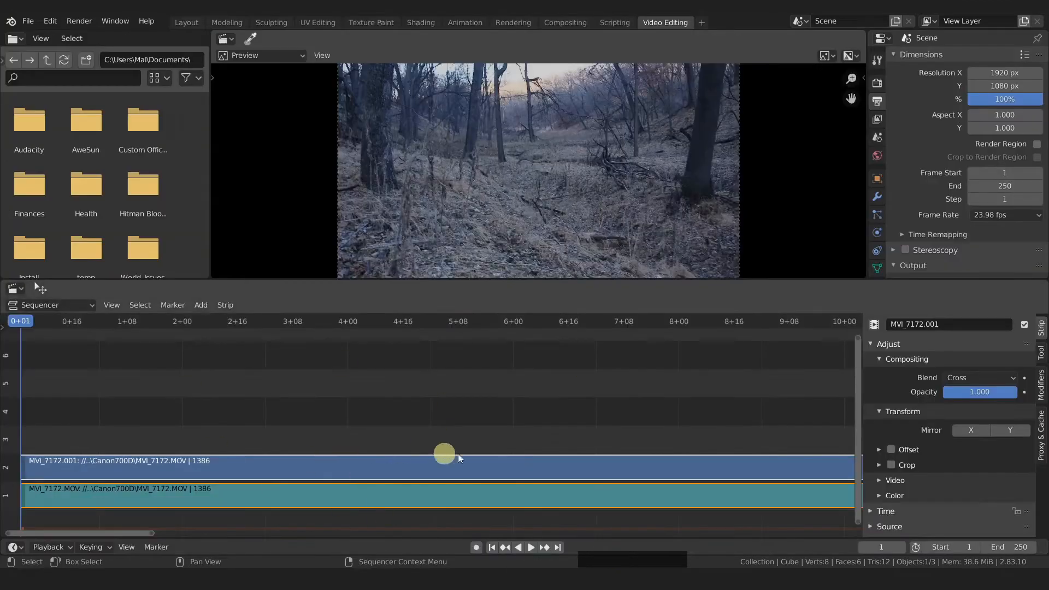
# Move the movie and sound strips vertically up to channels 9 and 8.
pyautogui.press('g')
pyautogui.press('y')
pyautogui.click(431, 391)
pyautogui.moveTo(466, 385); pyautogui.dragTo(445, 379, button='middle')
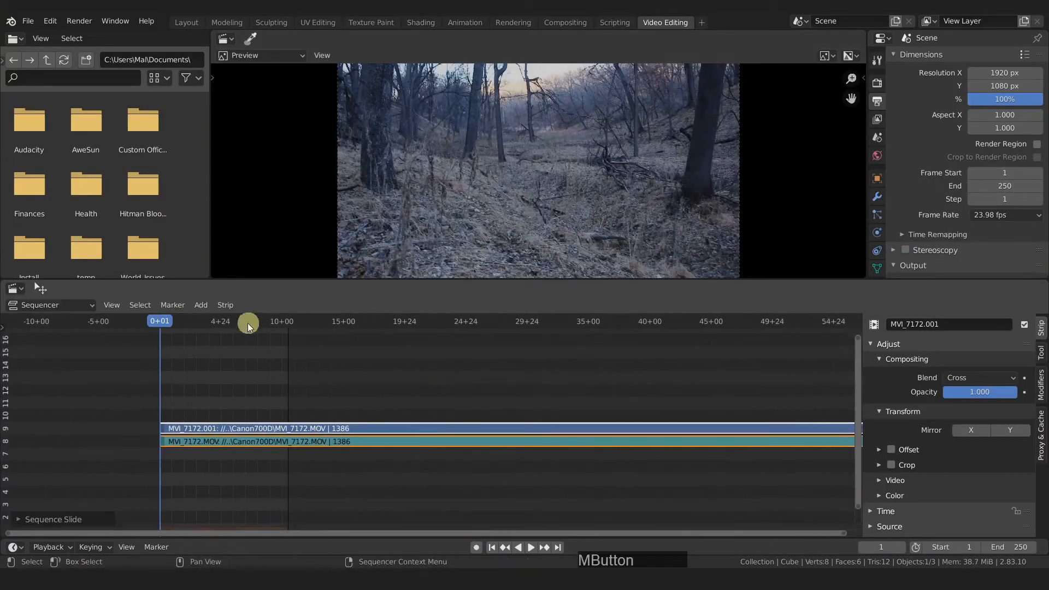
# Scrub through the footage and set the scene's end frame to 395.
pyautogui.moveTo(162, 320); pyautogui.dragTo(556, 312)
pyautogui.press('Escape')
pyautogui.click(1023, 546)
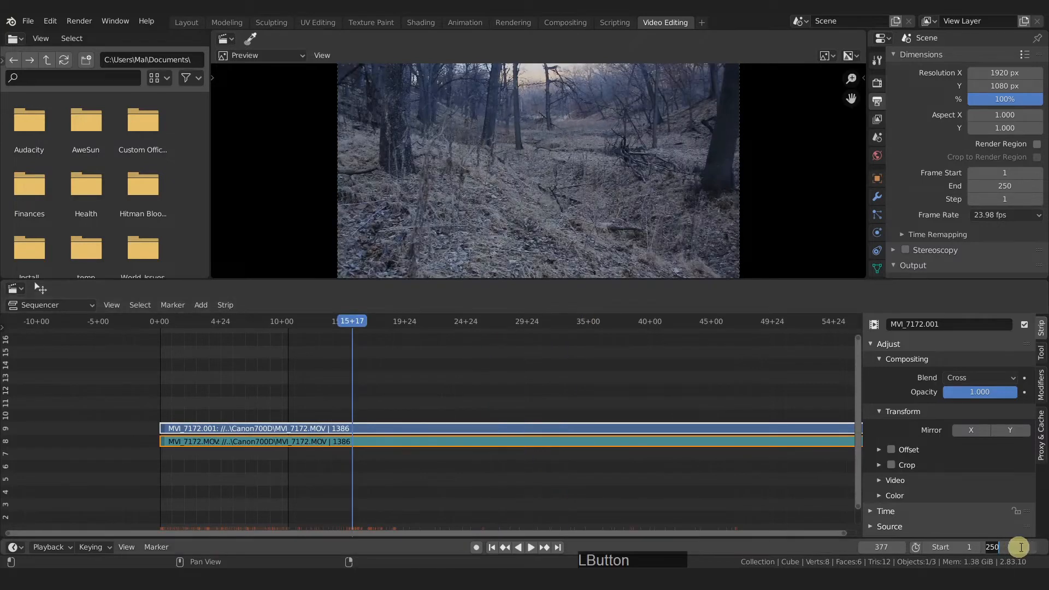
pyautogui.write('395')
pyautogui.press('KP_Enter')
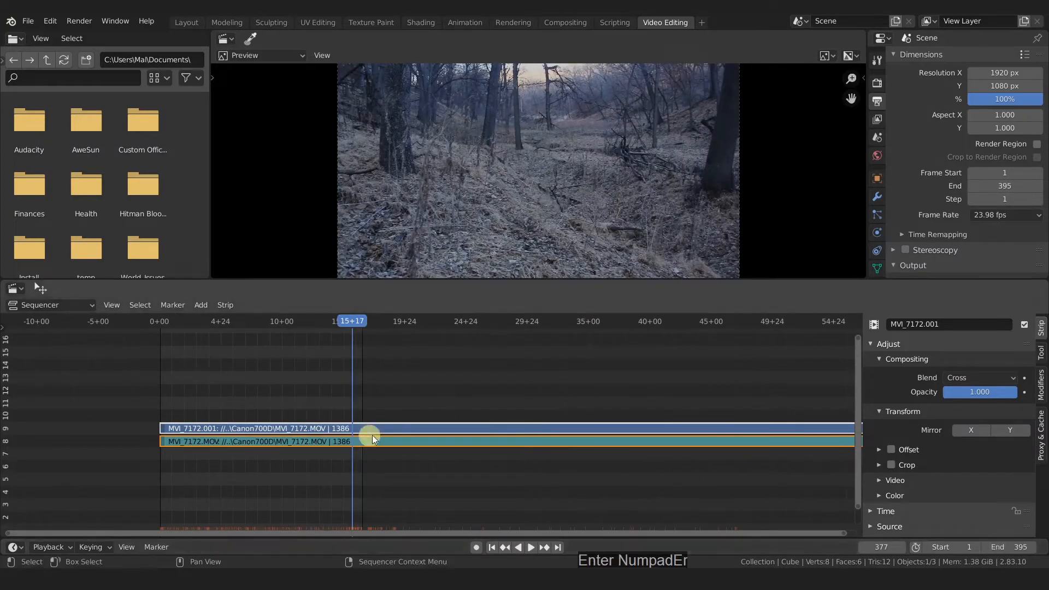
# Split the movie and sound strips at frame 395 and delete the parts after it.
pyautogui.moveTo(360, 320); pyautogui.dragTo(347, 320)
pyautogui.press('pageup')
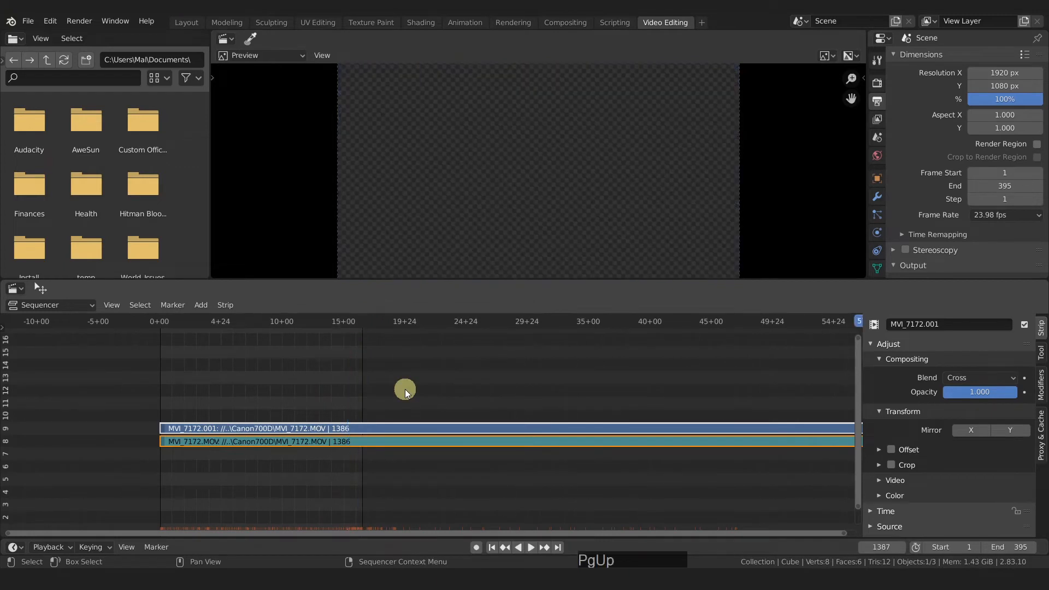
pyautogui.hotkey('shift', 'Right')
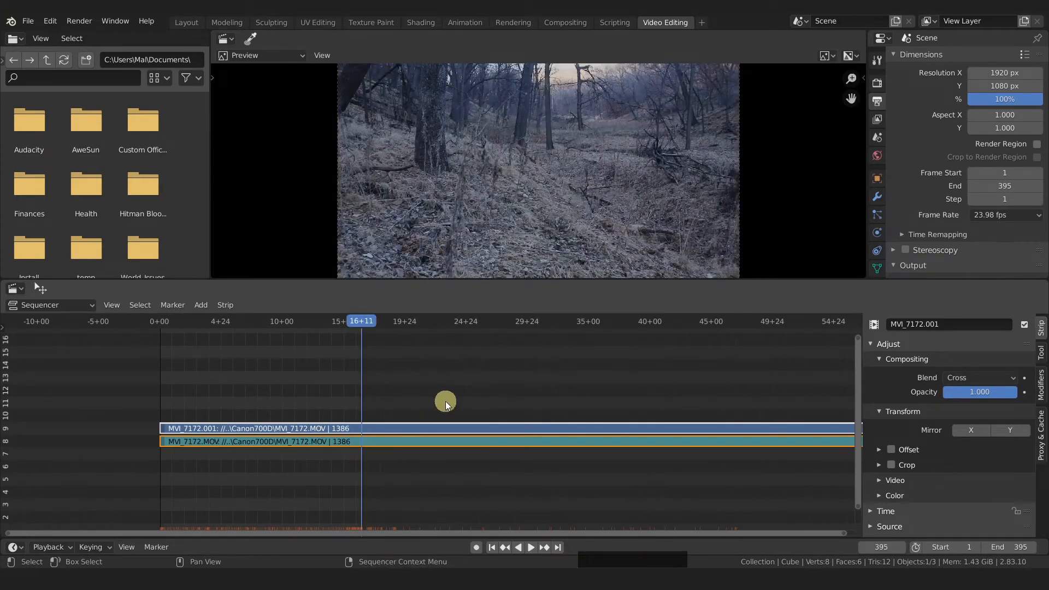
pyautogui.press('k')
pyautogui.press('x')
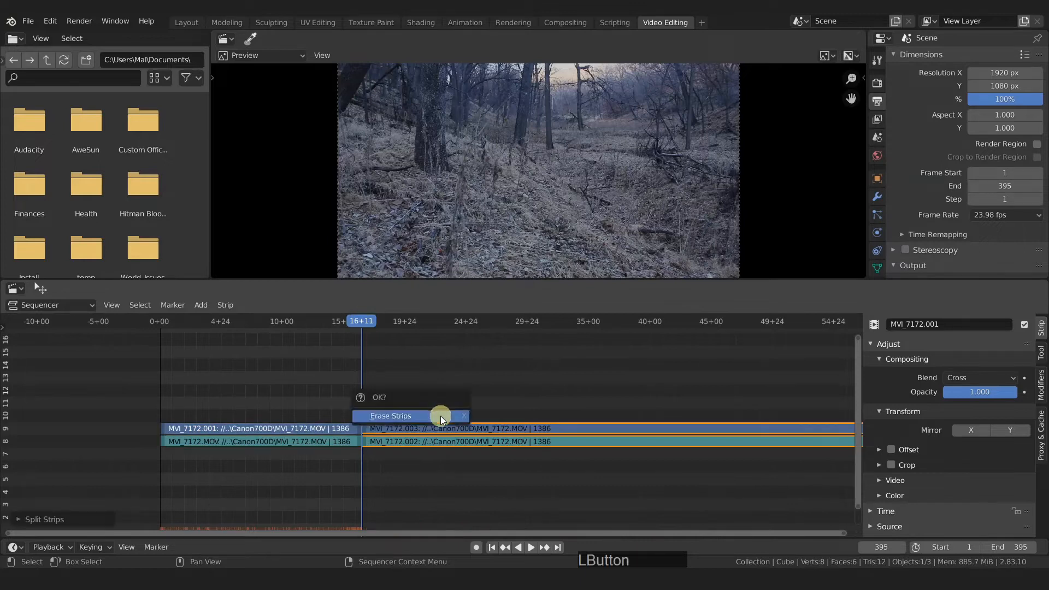
pyautogui.click(440, 415)
# Mute the trimmed sound strip in channel 8.
pyautogui.moveTo(330, 441); pyautogui.dragTo(628, 399, button='middle')
pyautogui.click(499, 447)
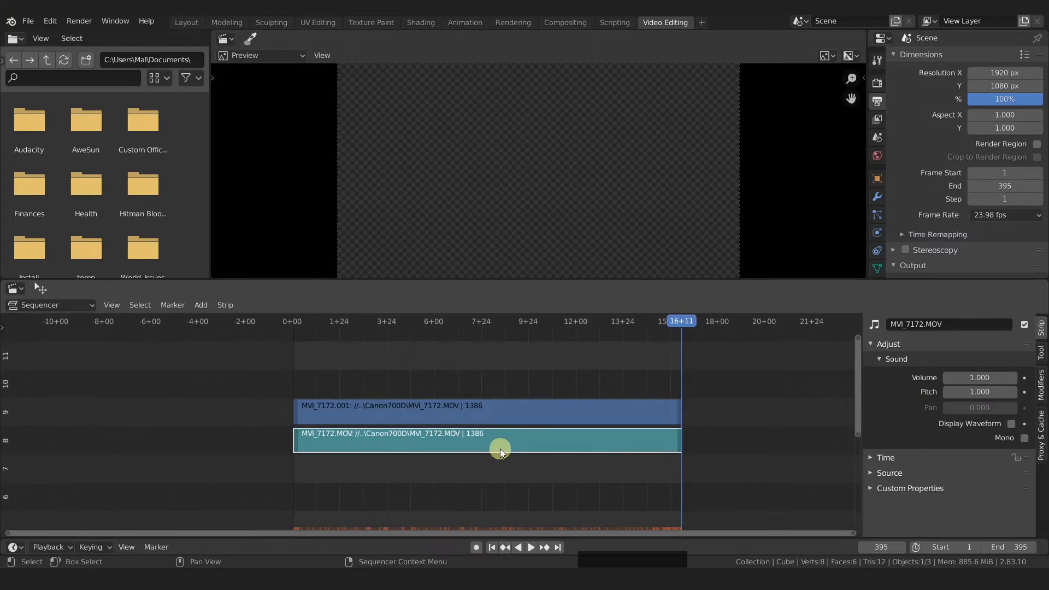
pyautogui.press('h')
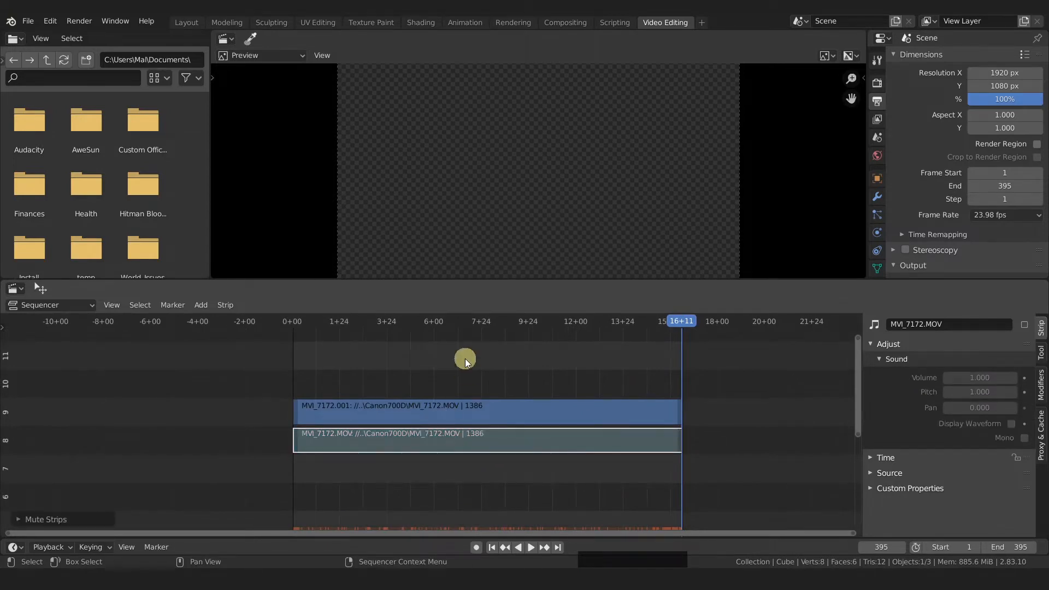
# Return to the first frame, show the output settings and set the render size from the movie strip.
pyautogui.hotkey('shift', 'Left')
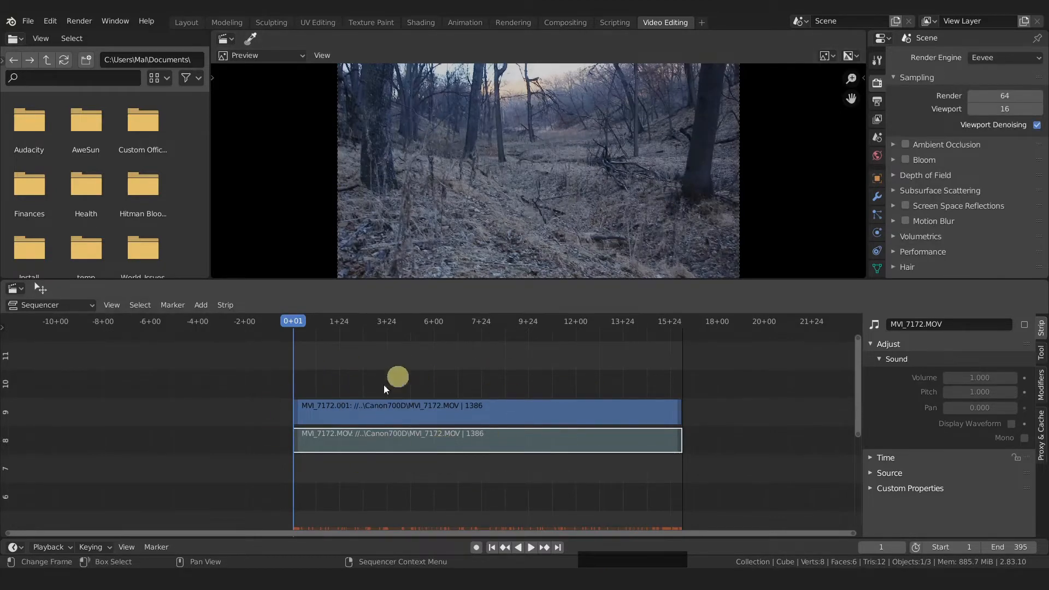
pyautogui.click(877, 102)
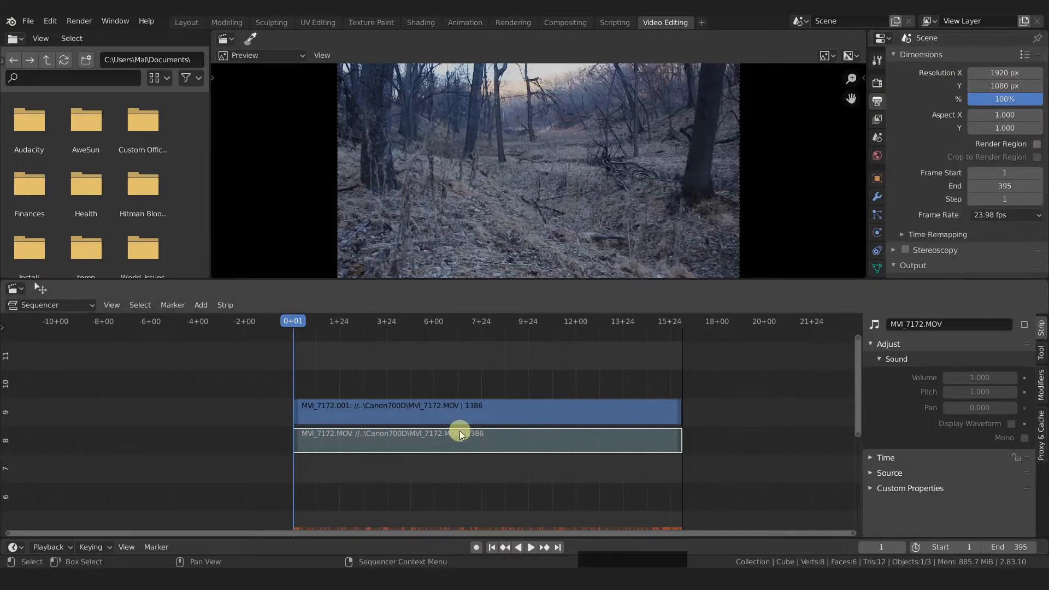
pyautogui.click(486, 415)
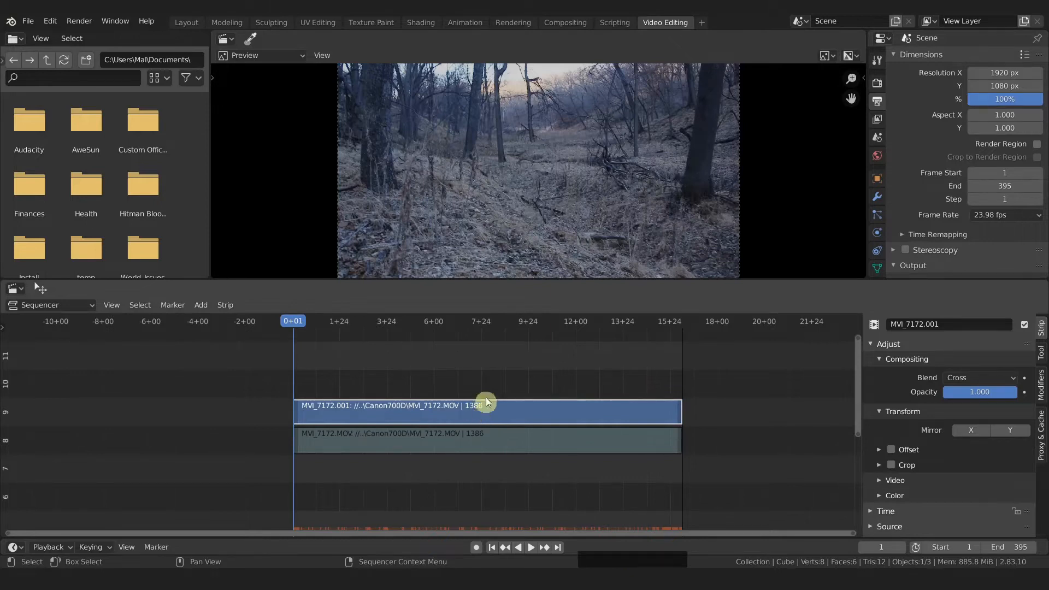
pyautogui.rightClick(483, 378)
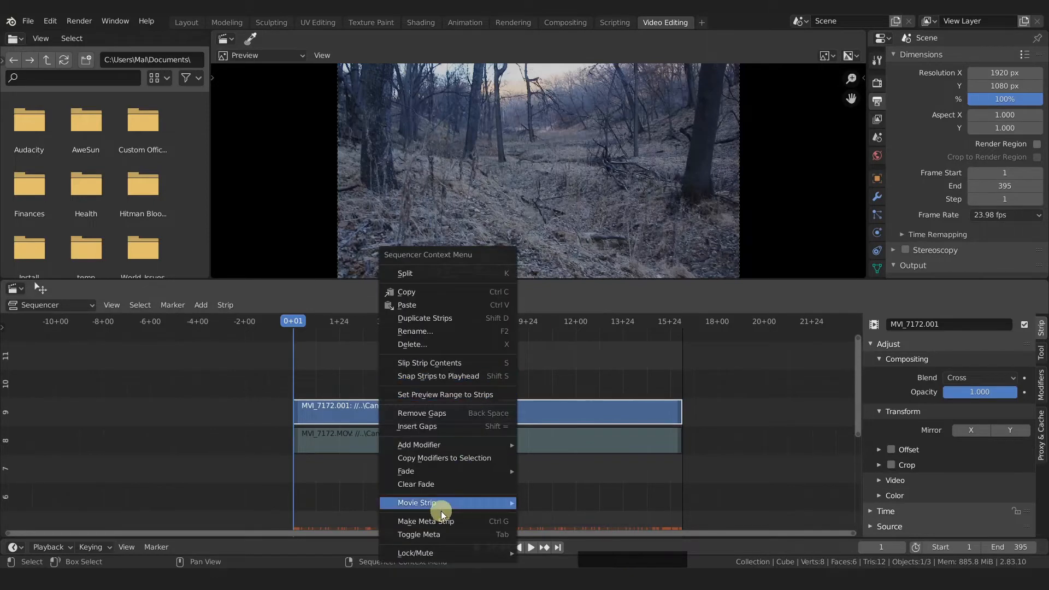
pyautogui.moveTo(448, 504)
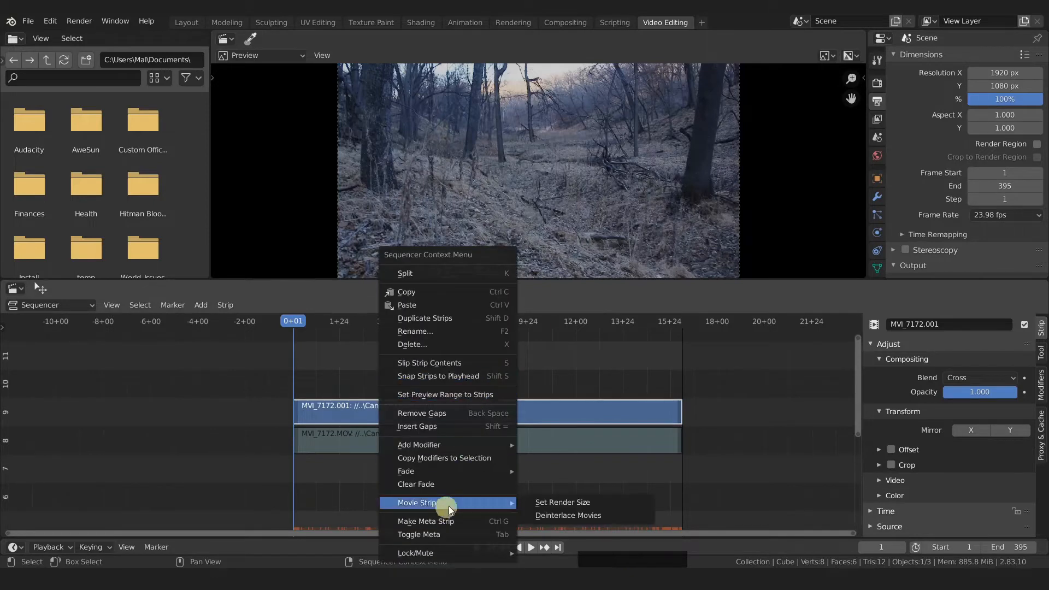
pyautogui.click(587, 503)
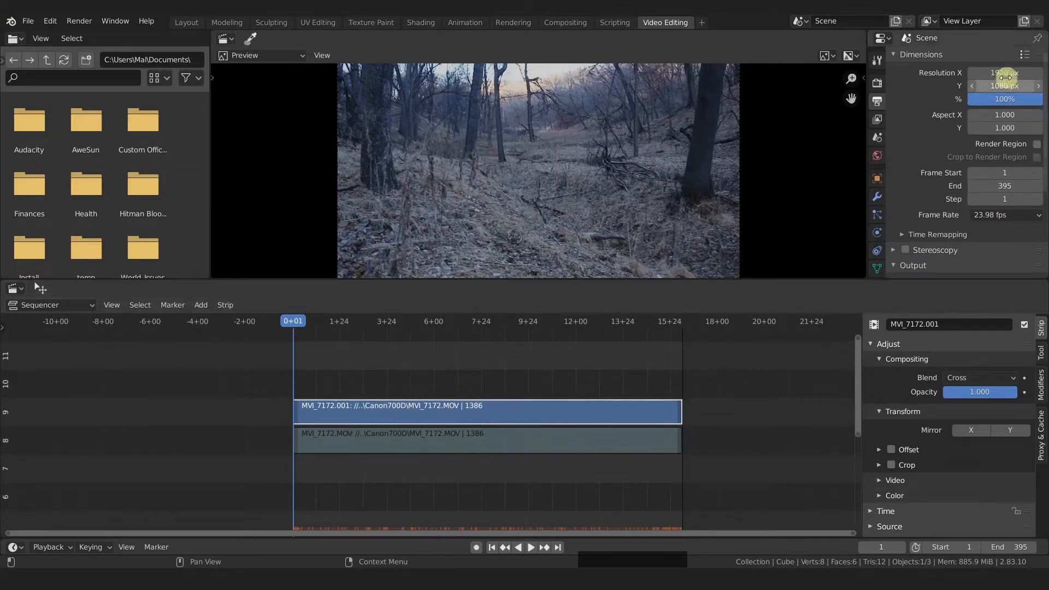
# Set the output path to //imsq/Footage/Footage_ and turn off overwriting of existing files.
pyautogui.scroll(-6, 991, 154)
pyautogui.click(925, 155)
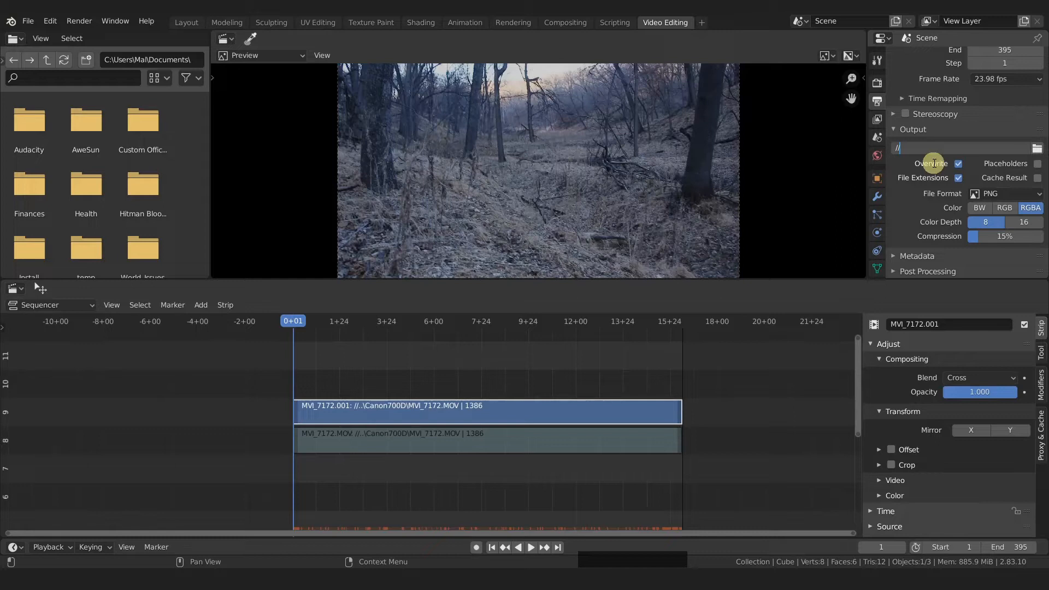
pyautogui.press('shift')
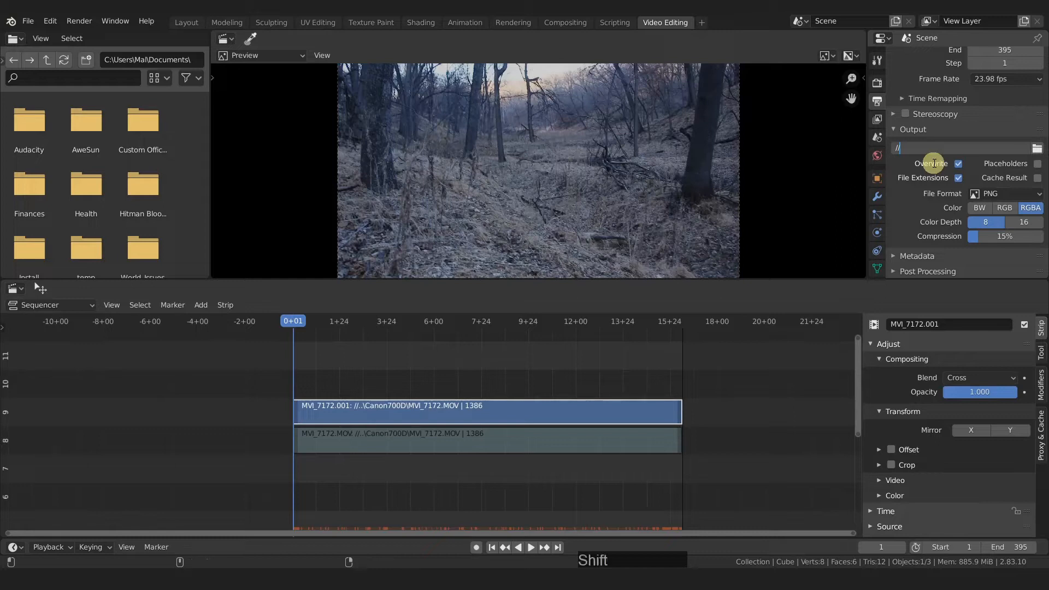
pyautogui.write('imsq/F')
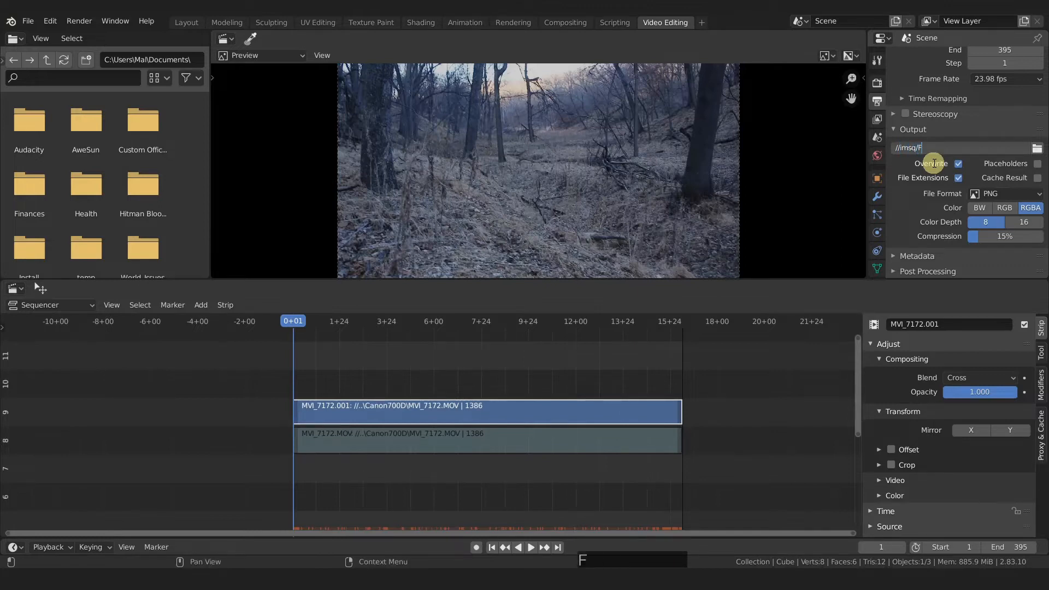
pyautogui.write('ootage/Footage_')
pyautogui.press('Return')
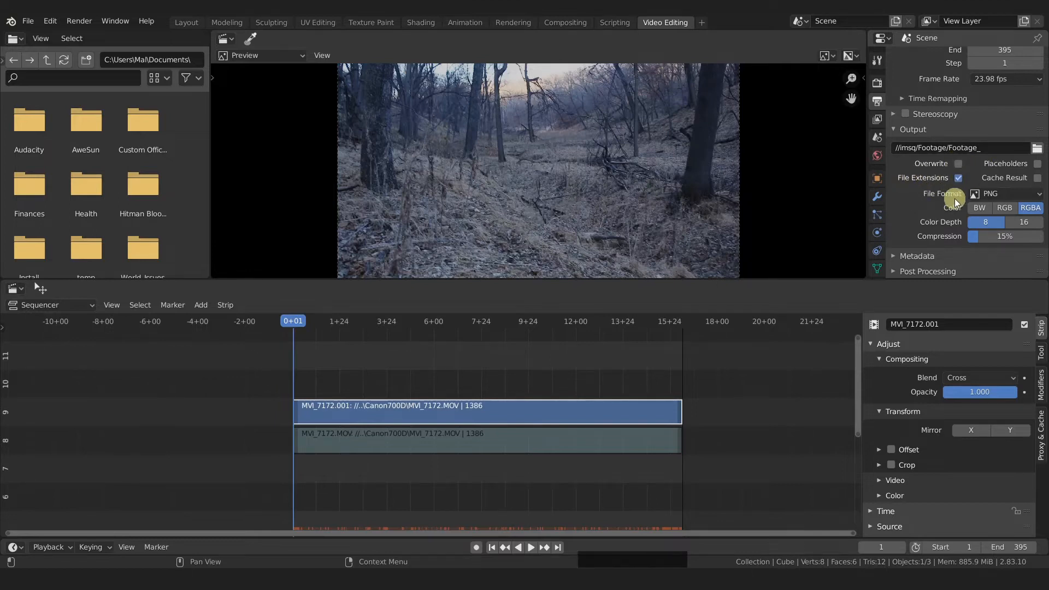
# Set the output format to JPEG at 100% quality and save the project file.
pyautogui.click(1004, 195)
pyautogui.click(815, 289)
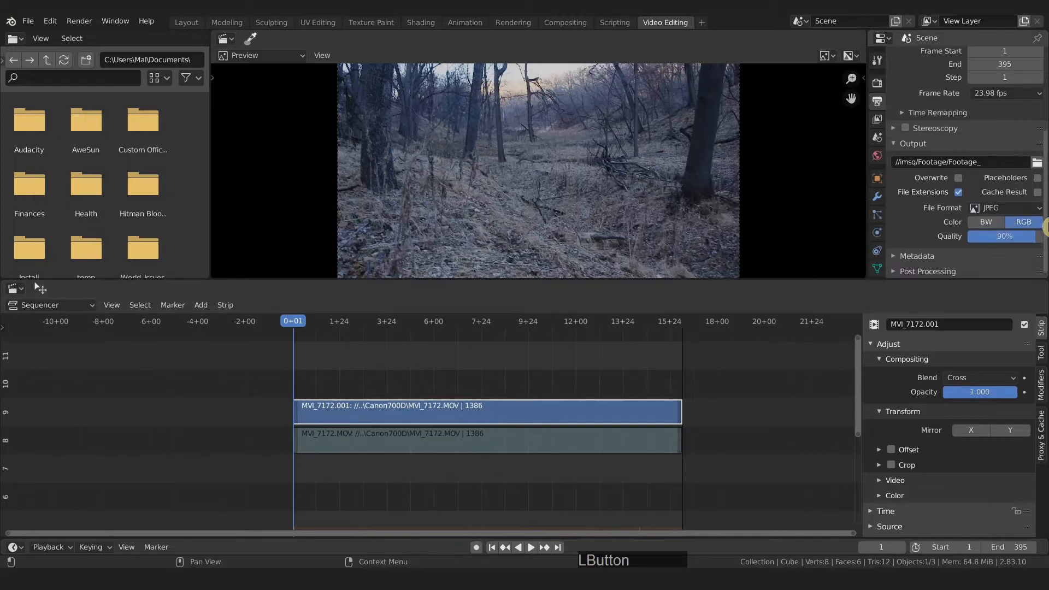
pyautogui.moveTo(1017, 241); pyautogui.dragTo(1026, 239)
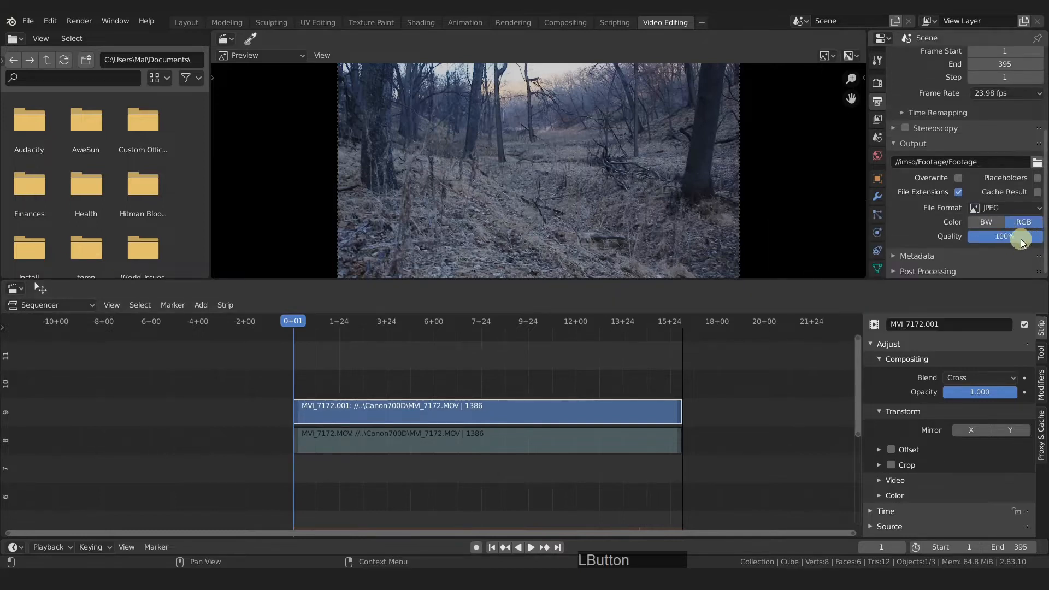
pyautogui.hotkey('ctrl', 's')
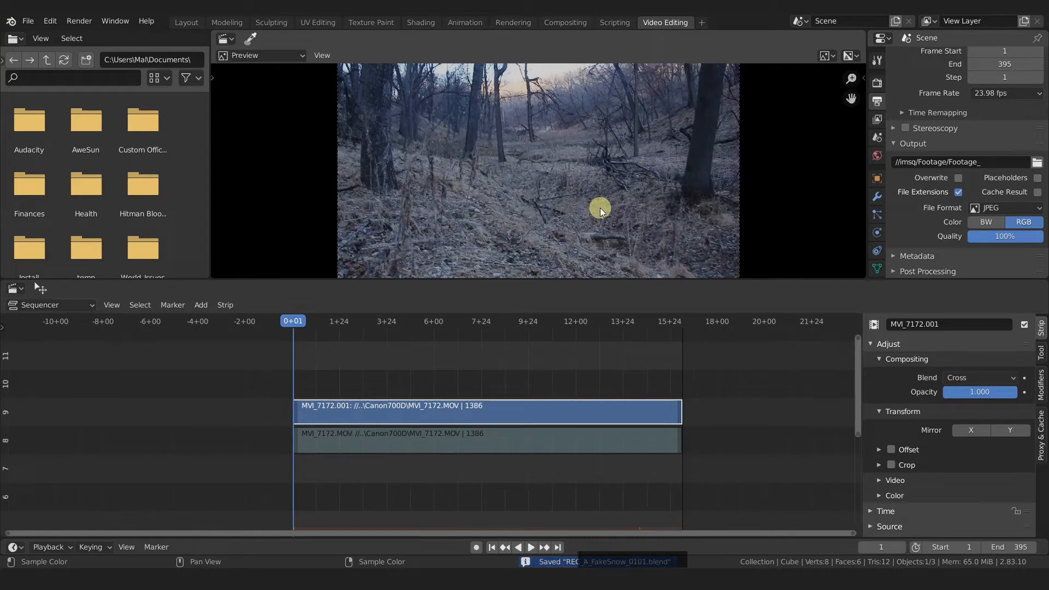
# Render the animation as an image sequence and follow its progress in the Rendering workspace with an enlarged timeline.
pyautogui.press('ctrl')
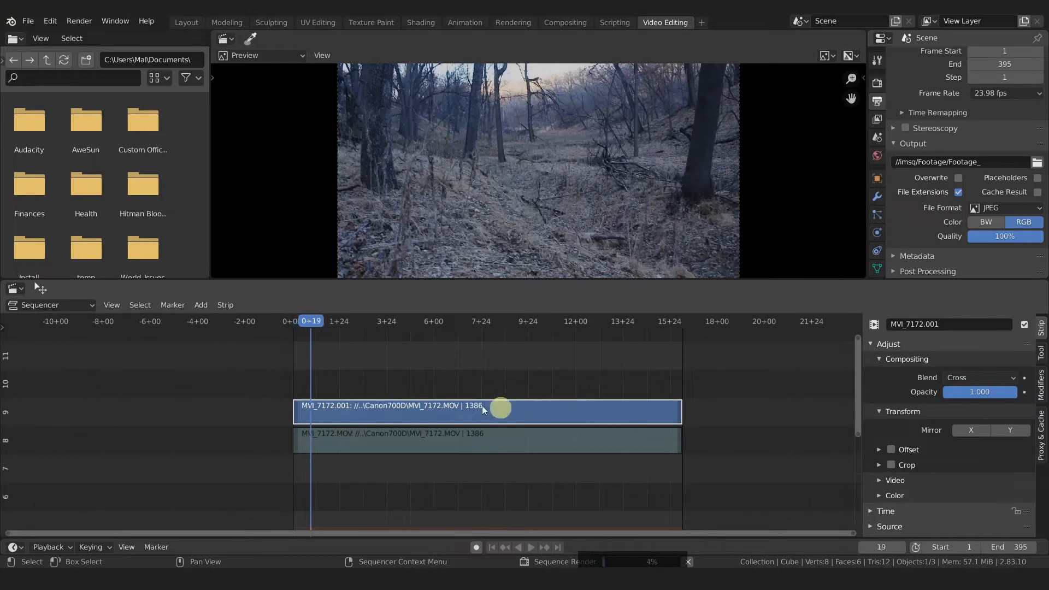
pyautogui.click(503, 22)
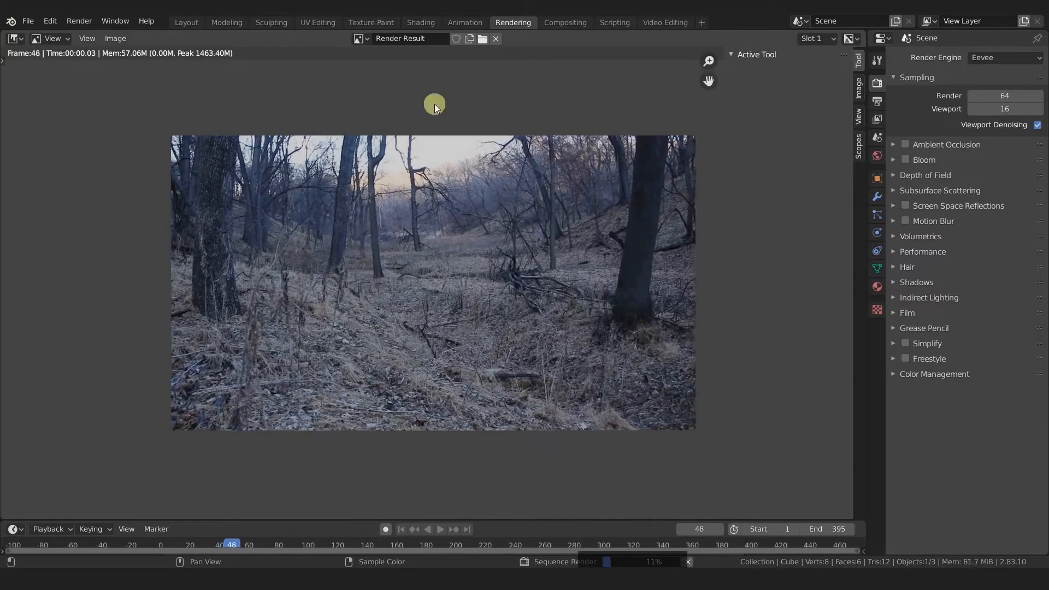
pyautogui.moveTo(510, 520); pyautogui.dragTo(512, 483)
pyautogui.scroll(-4, 553, 544)
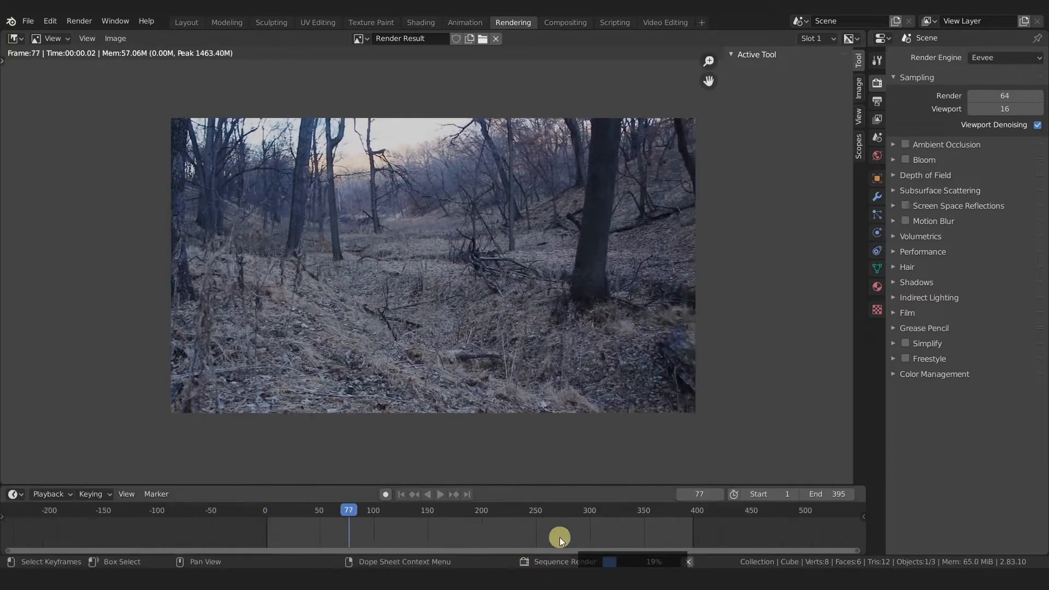
pyautogui.scroll(6, 559, 537)
pyautogui.scroll(-1, 560, 536)
pyautogui.moveTo(560, 536); pyautogui.dragTo(565, 535, button='middle')
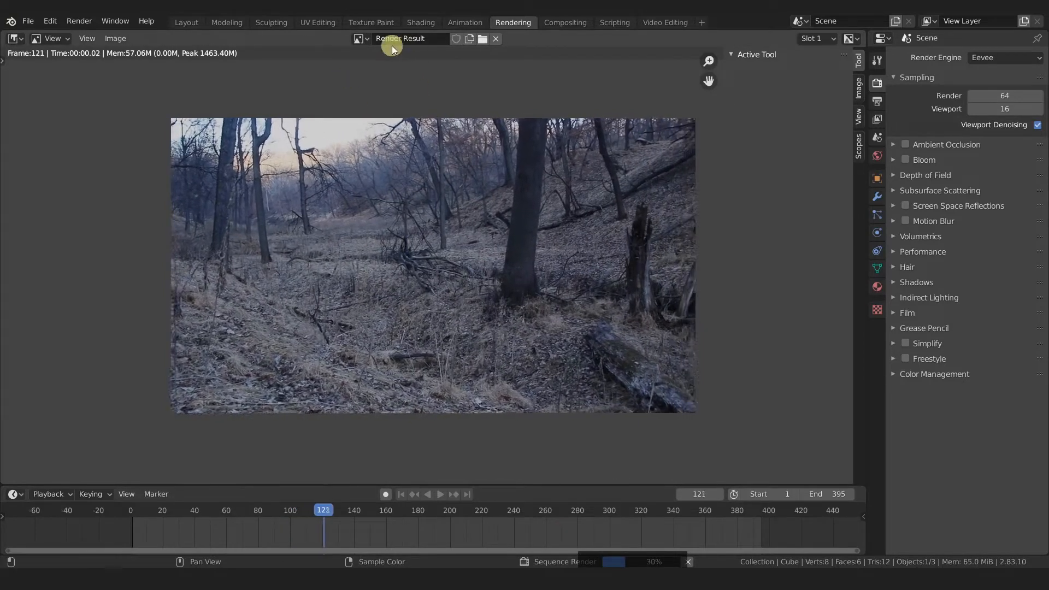
pyautogui.click(363, 39)
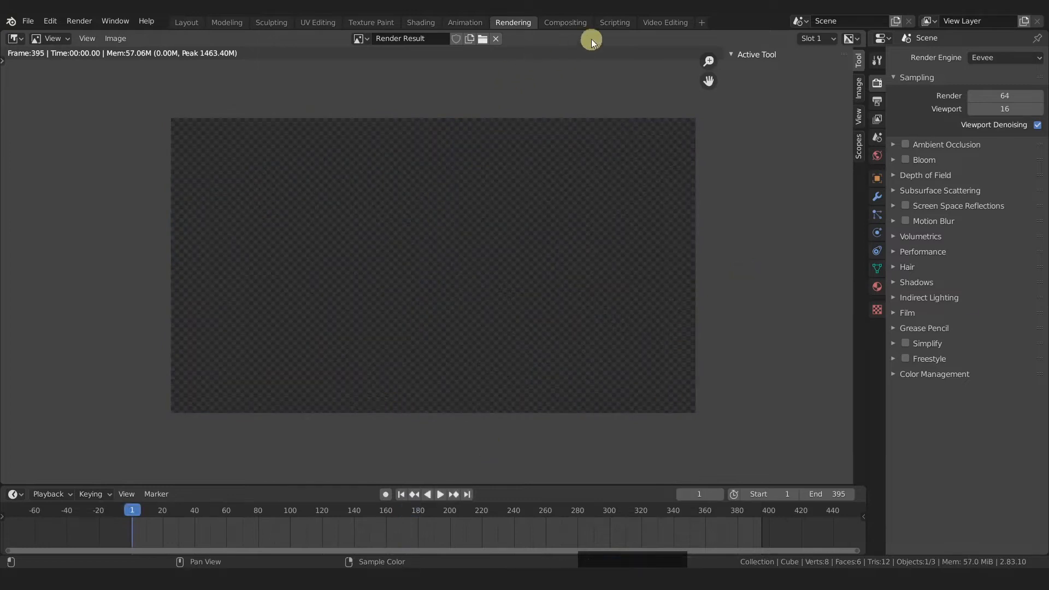
# Return to the Video Editing workspace and mute the movie strip in channel 9.
pyautogui.click(664, 22)
pyautogui.moveTo(444, 377); pyautogui.dragTo(433, 412, button='middle')
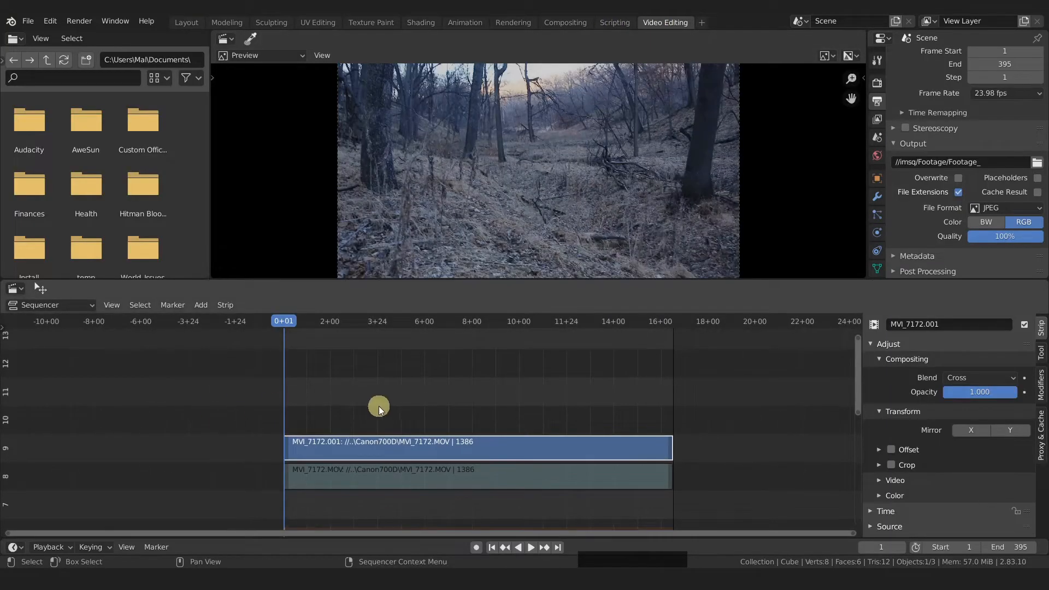
pyautogui.press('h')
# Add all JPEG frames from Blender_prod\imsq\Footage as an image sequence strip and place it in channel 10 at frame 1.
pyautogui.hotkey('shift', 'a')
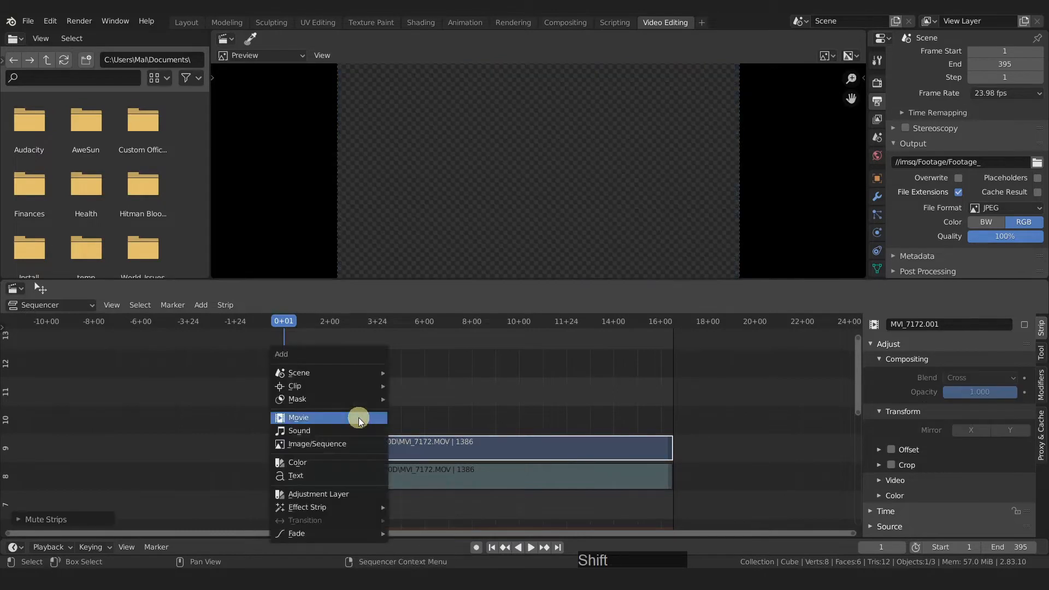
pyautogui.click(360, 444)
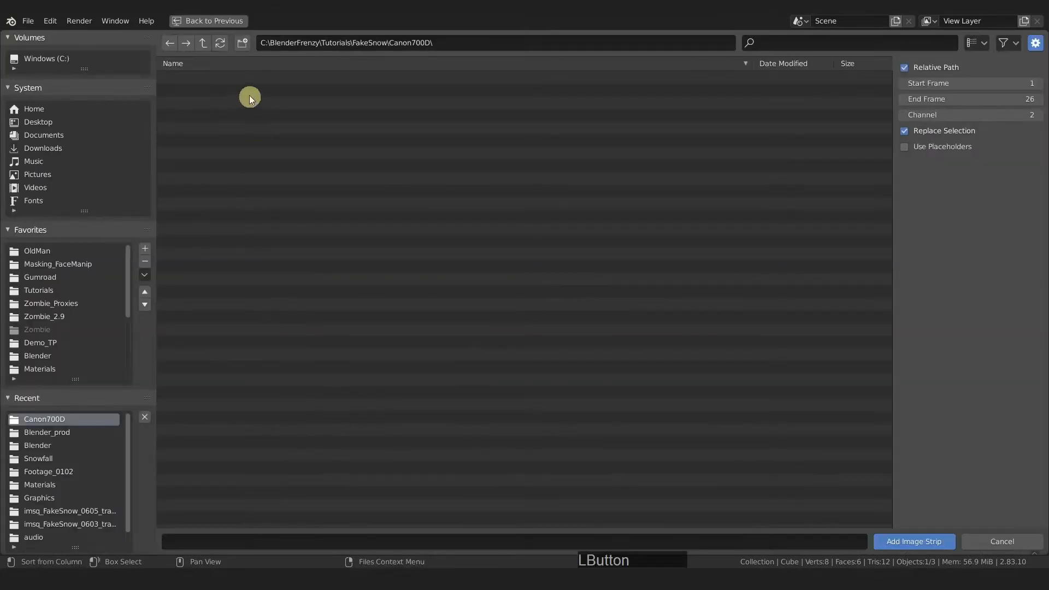
pyautogui.click(202, 45)
pyautogui.click(189, 81)
pyautogui.click(189, 81)
pyautogui.click(190, 81)
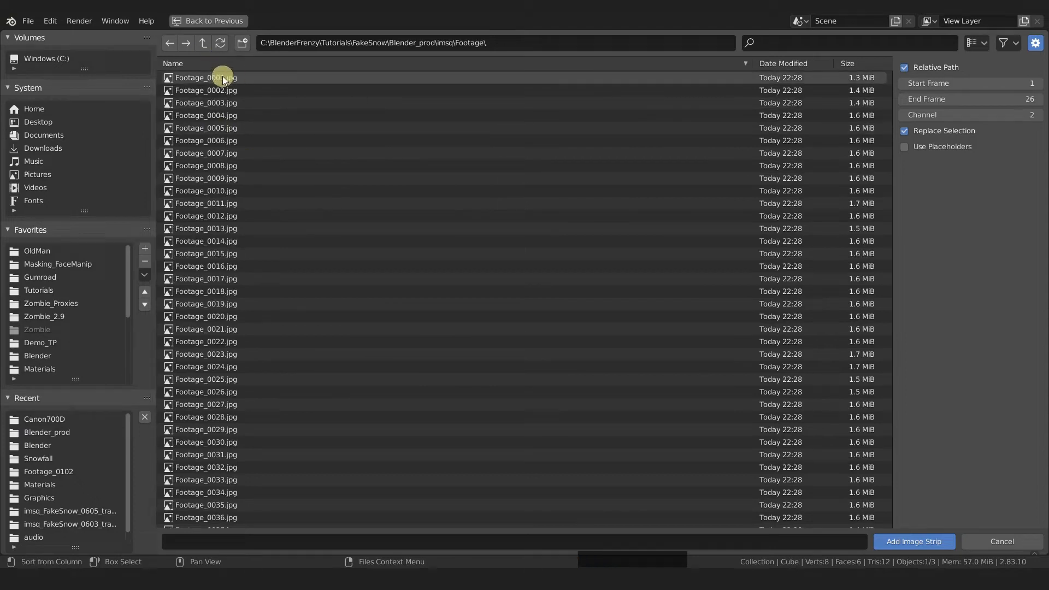
pyautogui.press('a')
pyautogui.click(909, 540)
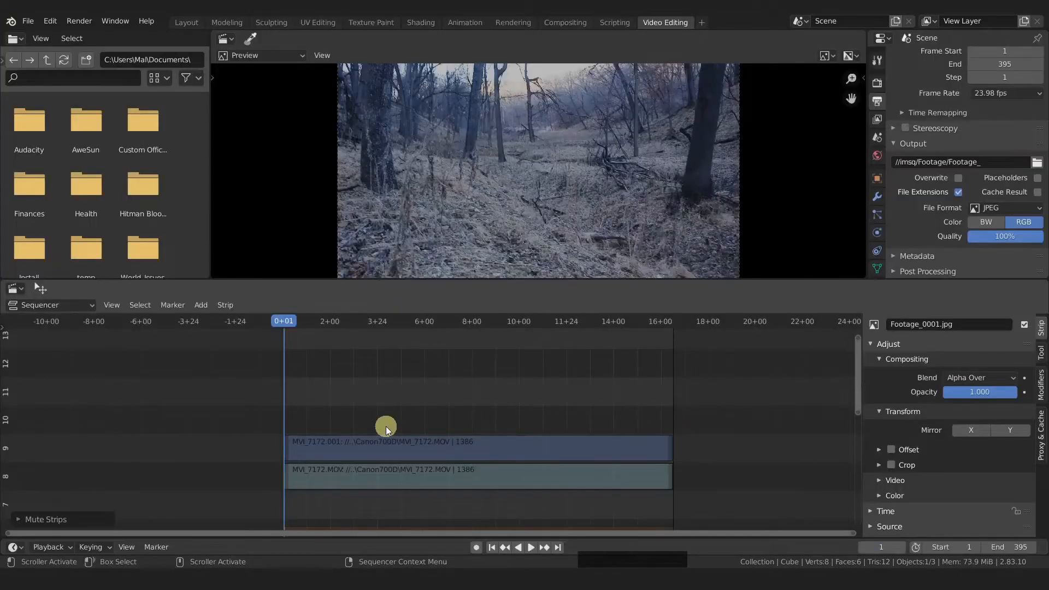
pyautogui.press('g')
pyautogui.click(405, 407)
# Play the image sequence strip briefly and scrub the playhead to frame 56 to check the footage.
pyautogui.press('space')
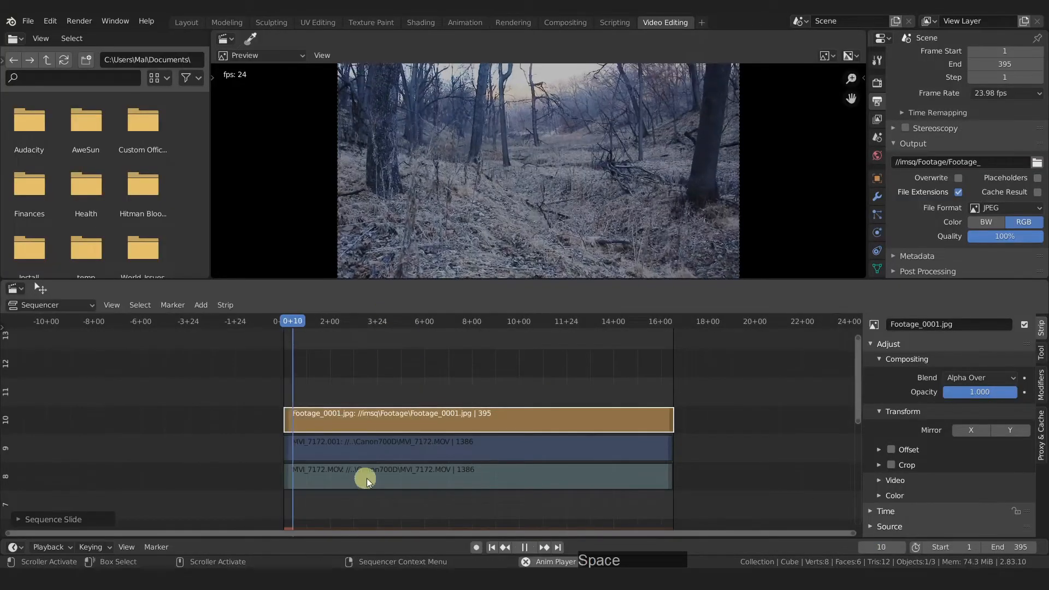
pyautogui.press('space')
pyautogui.moveTo(327, 322); pyautogui.dragTo(339, 398)
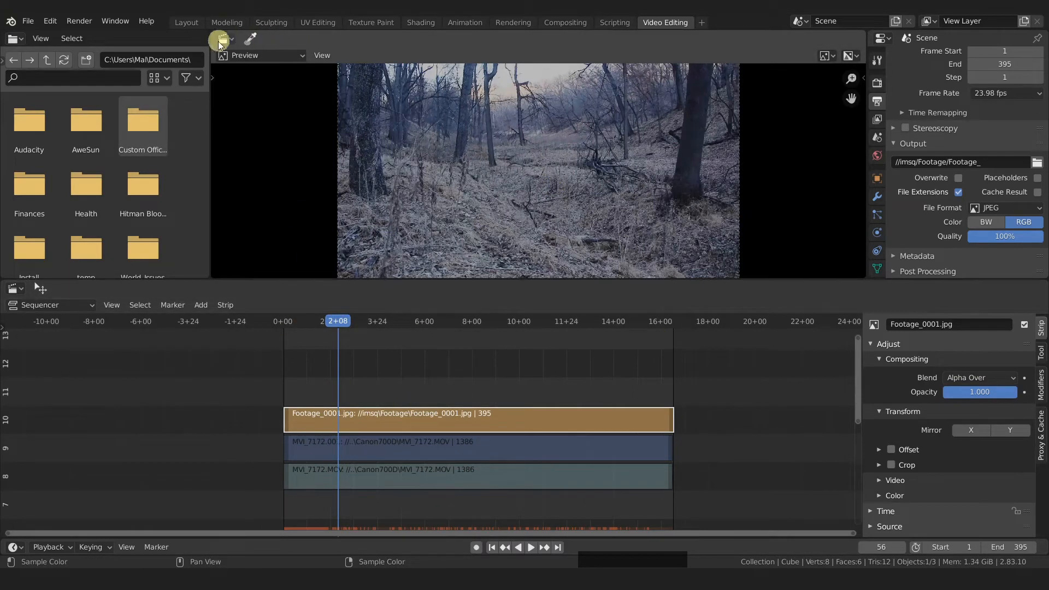
# Remove the file browser and preview areas by joining them into their neighbours, so the sequencer takes over their space.
pyautogui.moveTo(213, 33); pyautogui.dragTo(581, 136)
pyautogui.moveTo(1044, 283); pyautogui.dragTo(867, 304)
pyautogui.moveTo(866, 261); pyautogui.dragTo(866, 257)
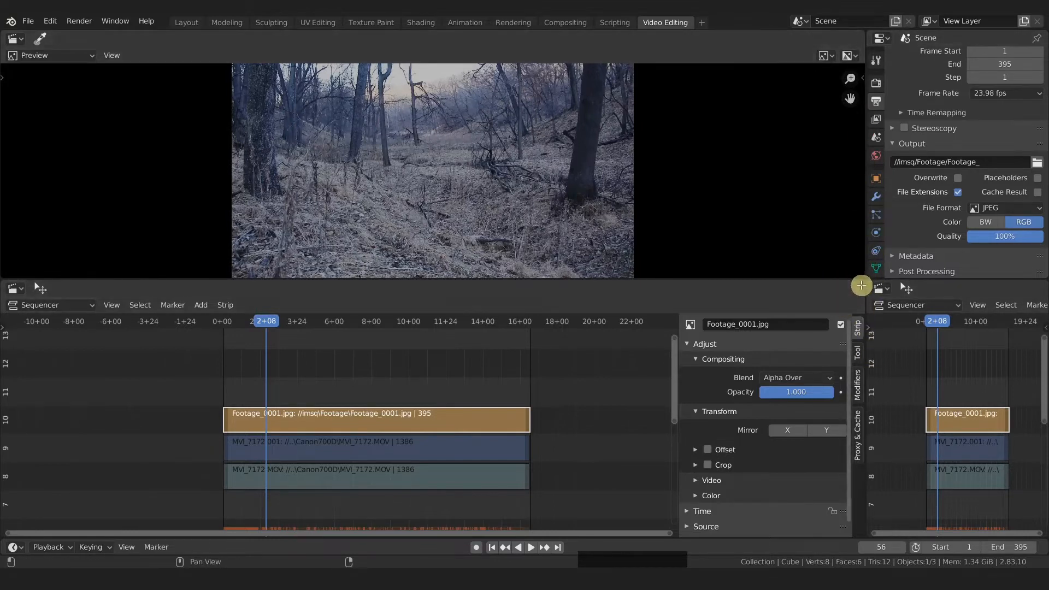
pyautogui.moveTo(860, 282); pyautogui.dragTo(860, 208)
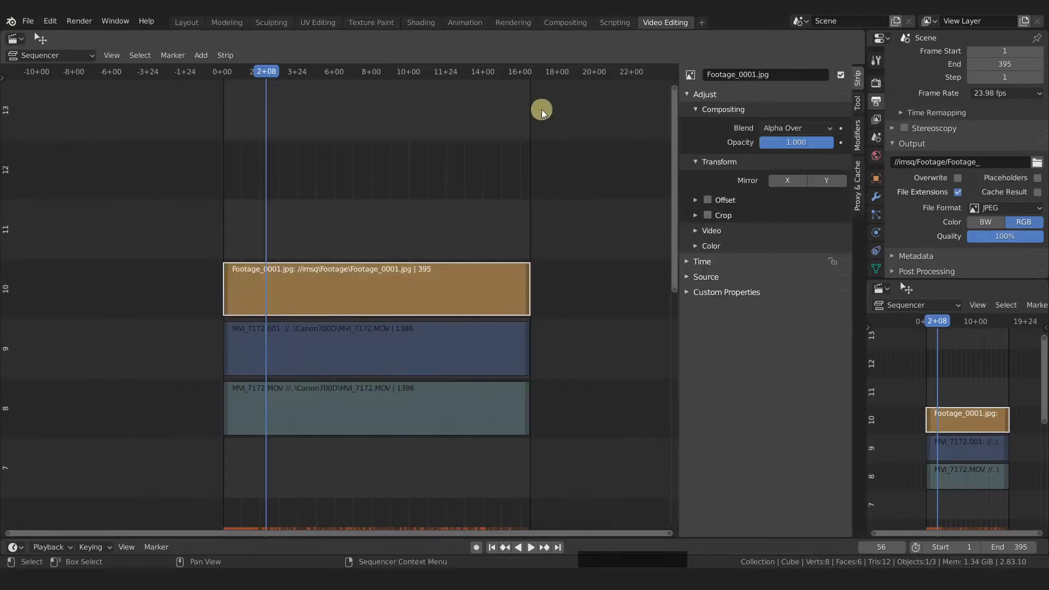
# Switch the sequencer to the combined Sequencer/Preview view, then enlarge its preview and widen the editor against the scene properties.
pyautogui.click(64, 54)
pyautogui.click(55, 99)
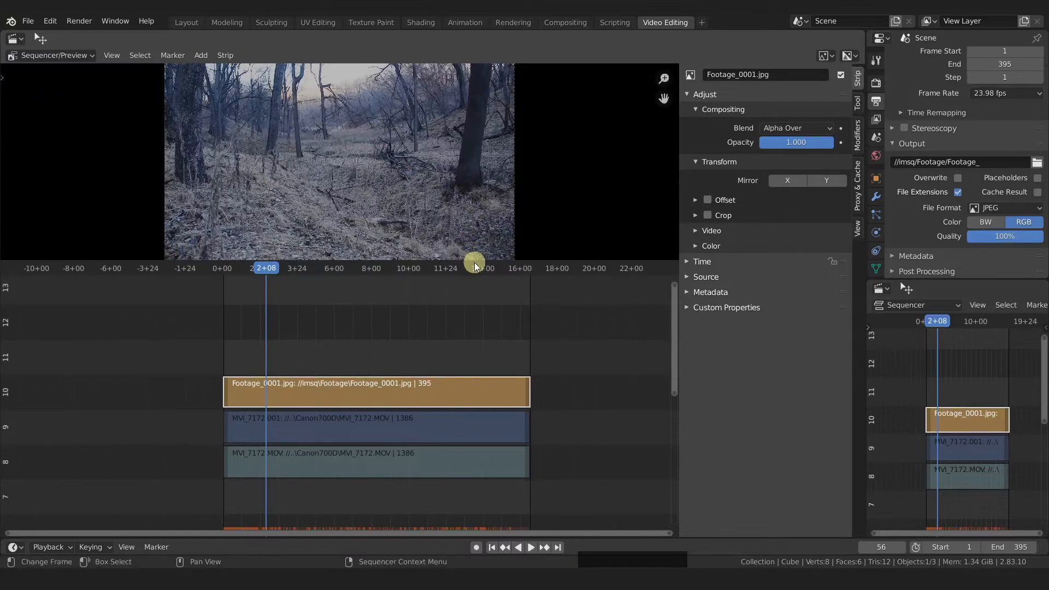
pyautogui.moveTo(478, 260); pyautogui.dragTo(485, 304)
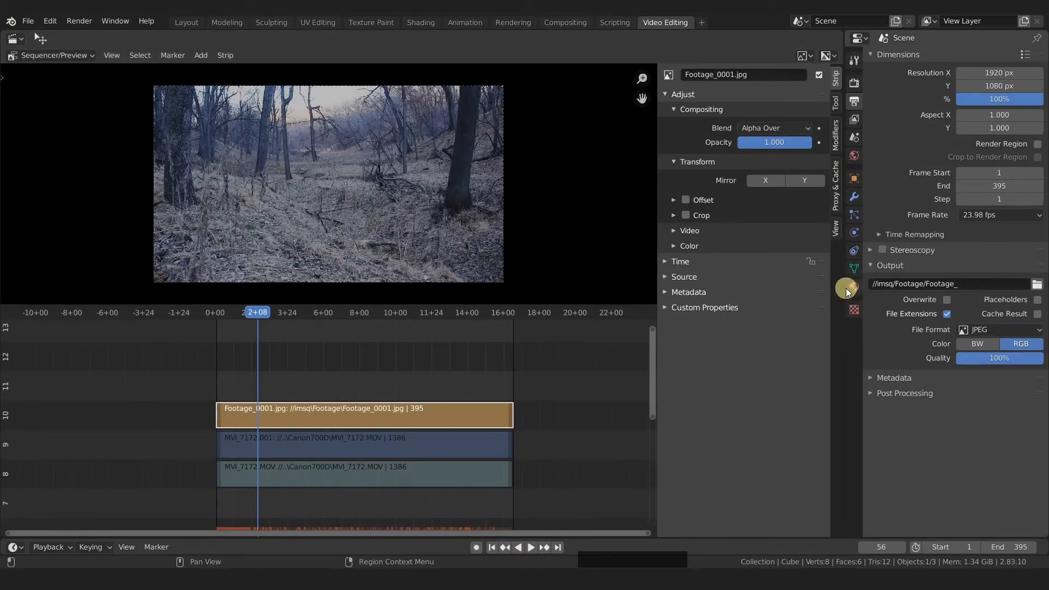
pyautogui.moveTo(845, 289); pyautogui.dragTo(1042, 253)
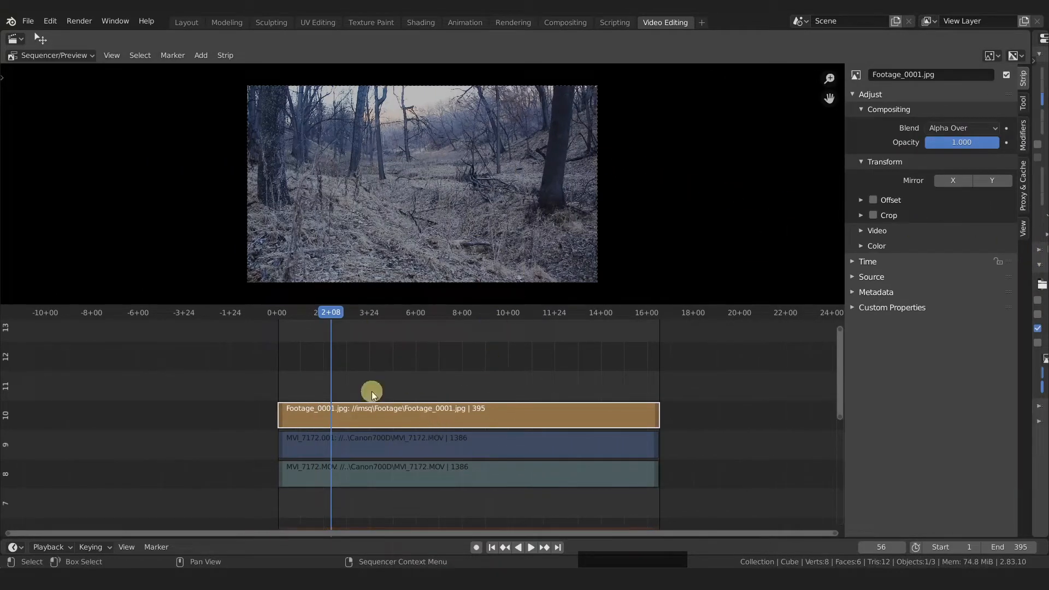
# Duplicate the image sequence strip twice, placing the copies directly above it in channels 11 and 12.
pyautogui.hotkey('shift', 'd')
pyautogui.press('y')
pyautogui.click(418, 393)
pyautogui.hotkey('shift', 'd')
pyautogui.press('y')
pyautogui.click(423, 360)
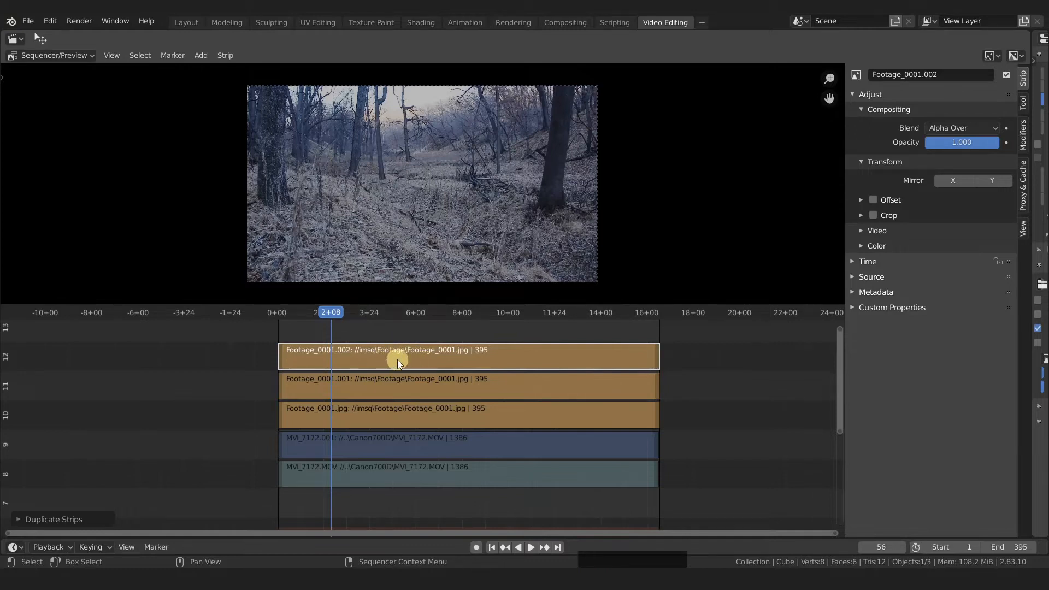
# Rename the channel 12 strip Snow Mask and set its color saturation to 0.
pyautogui.click(926, 67)
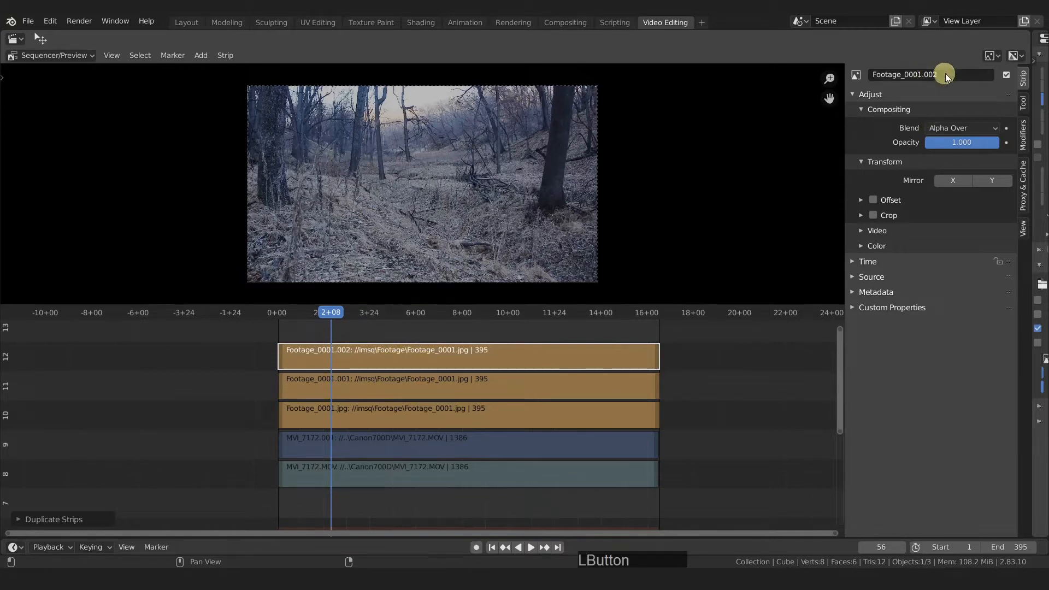
pyautogui.click(1023, 79)
pyautogui.click(966, 80)
pyautogui.write('Snow')
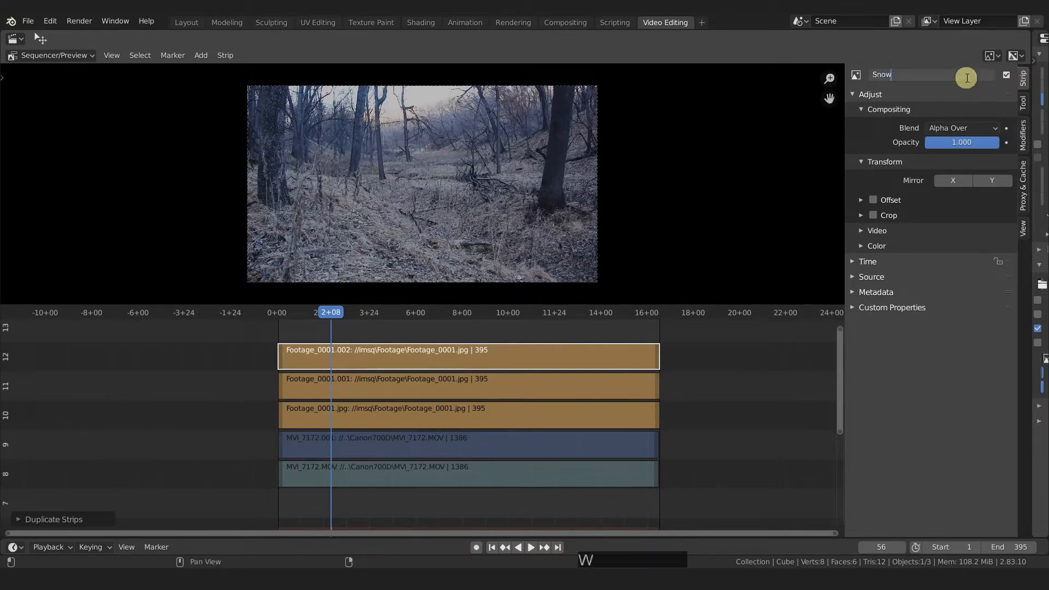
pyautogui.write(' Mask')
pyautogui.press('Return')
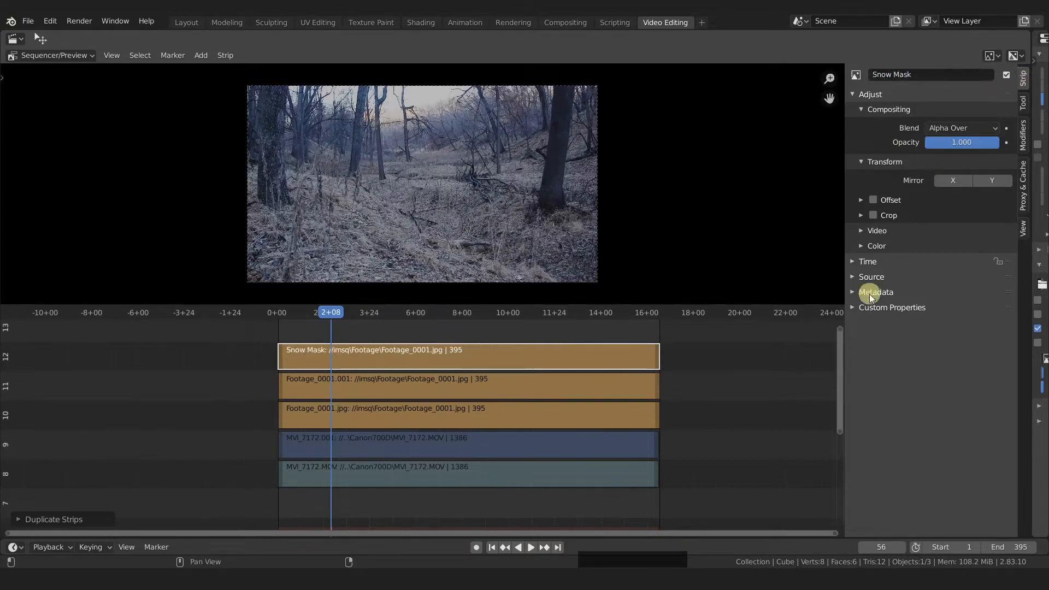
pyautogui.click(871, 247)
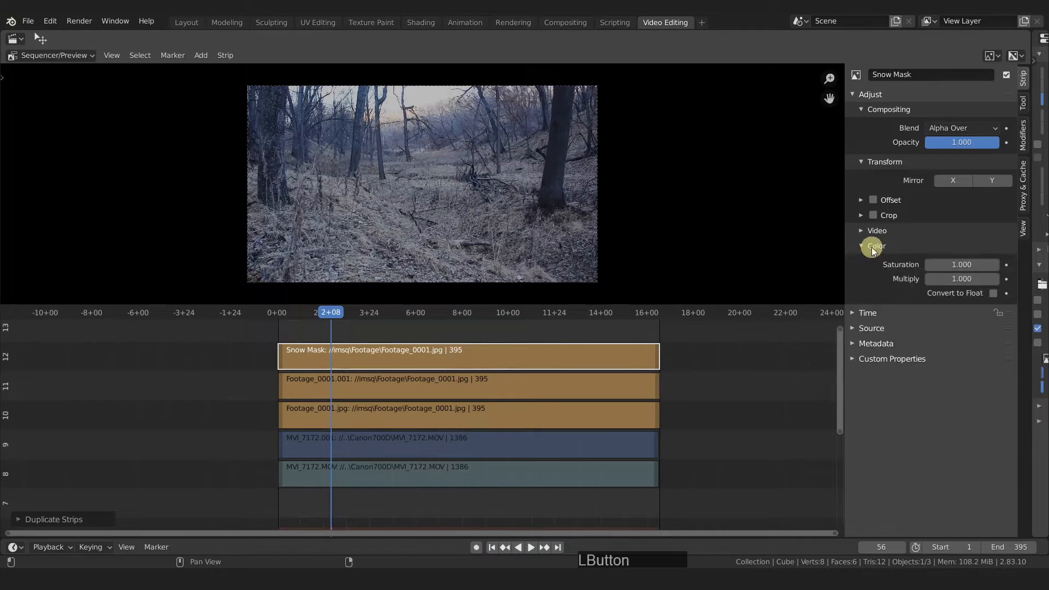
pyautogui.moveTo(972, 265); pyautogui.dragTo(162, 274)
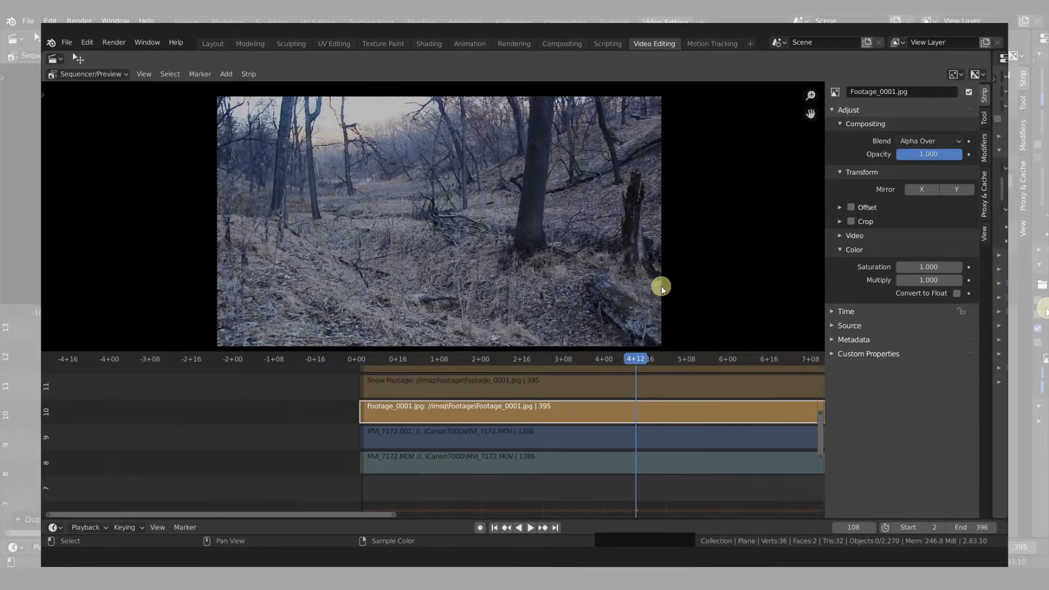
# Set the View Transform in the scene's render color management to Standard.
pyautogui.moveTo(988, 278); pyautogui.dragTo(808, 292)
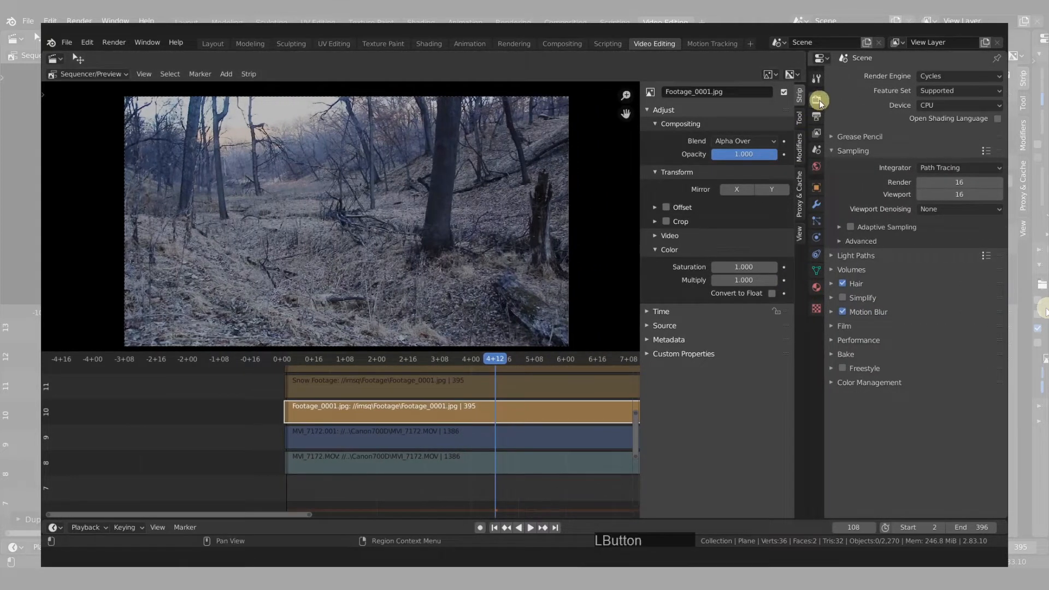
pyautogui.click(862, 383)
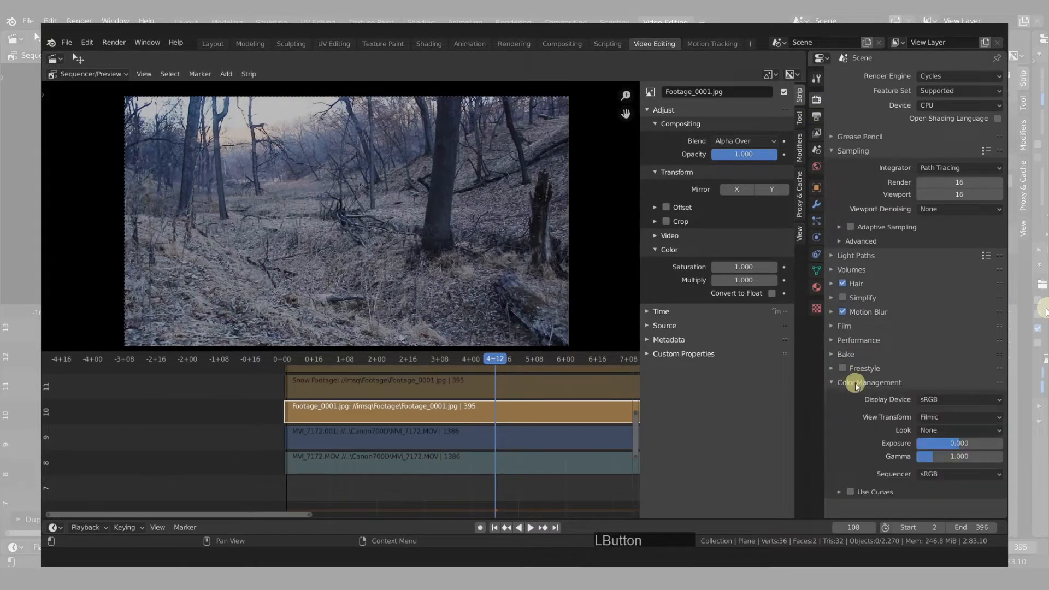
pyautogui.click(949, 418)
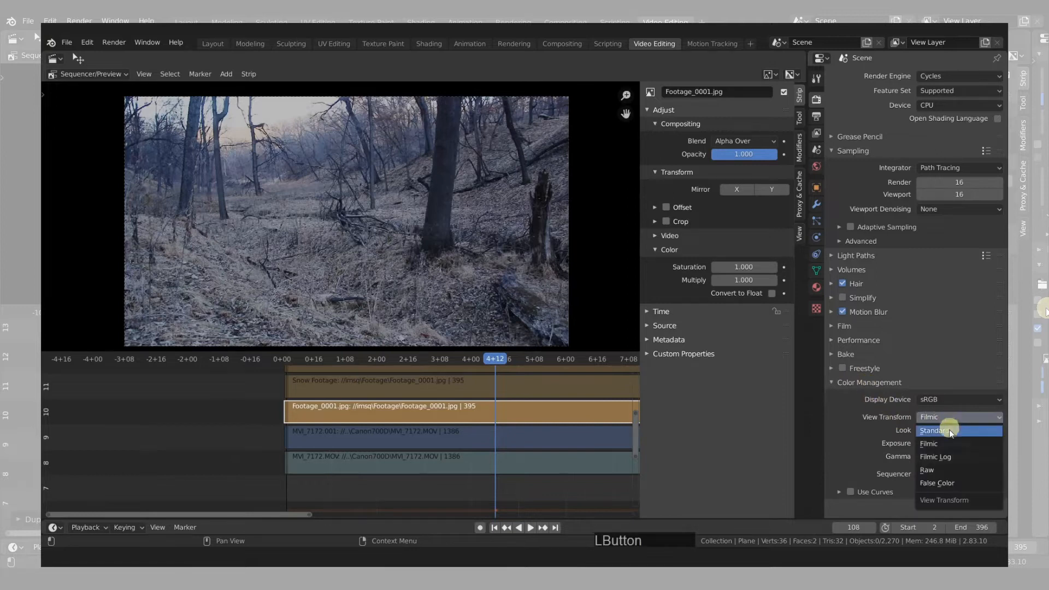
pyautogui.click(951, 431)
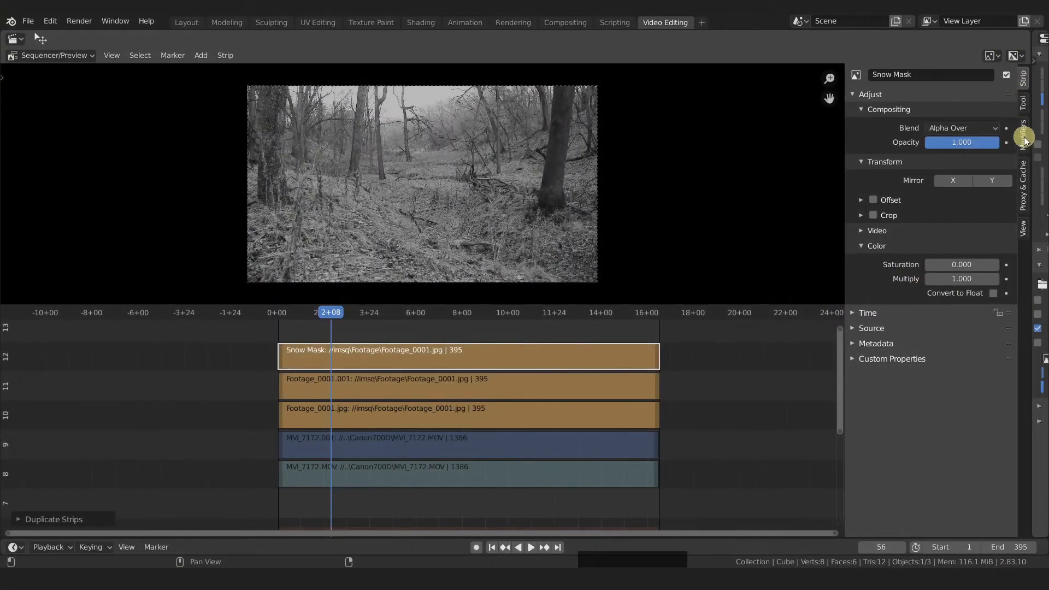
# Add a Curves modifier to the Snow Mask strip with its white point at X 0.30450 and black point at X 0.22491.
pyautogui.click(1025, 141)
pyautogui.click(883, 106)
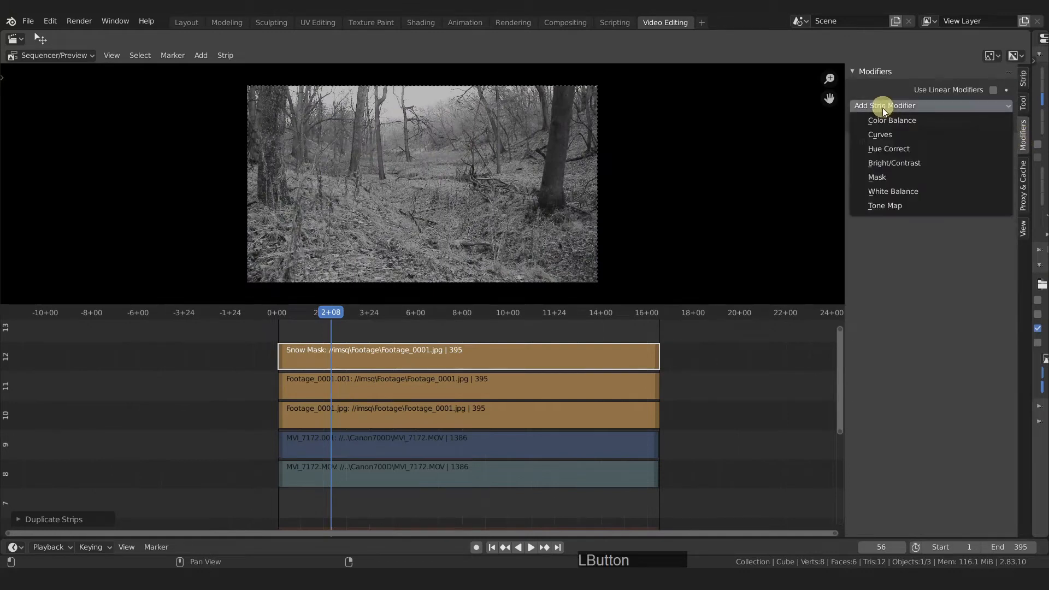
pyautogui.click(881, 135)
pyautogui.moveTo(1007, 229); pyautogui.dragTo(904, 213)
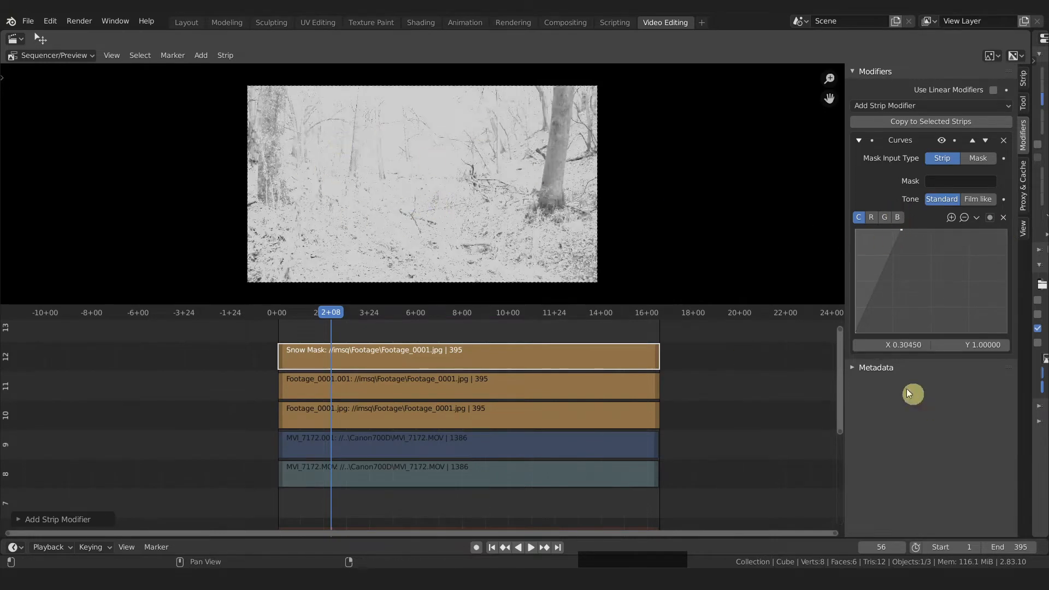
pyautogui.moveTo(859, 337); pyautogui.dragTo(886, 341)
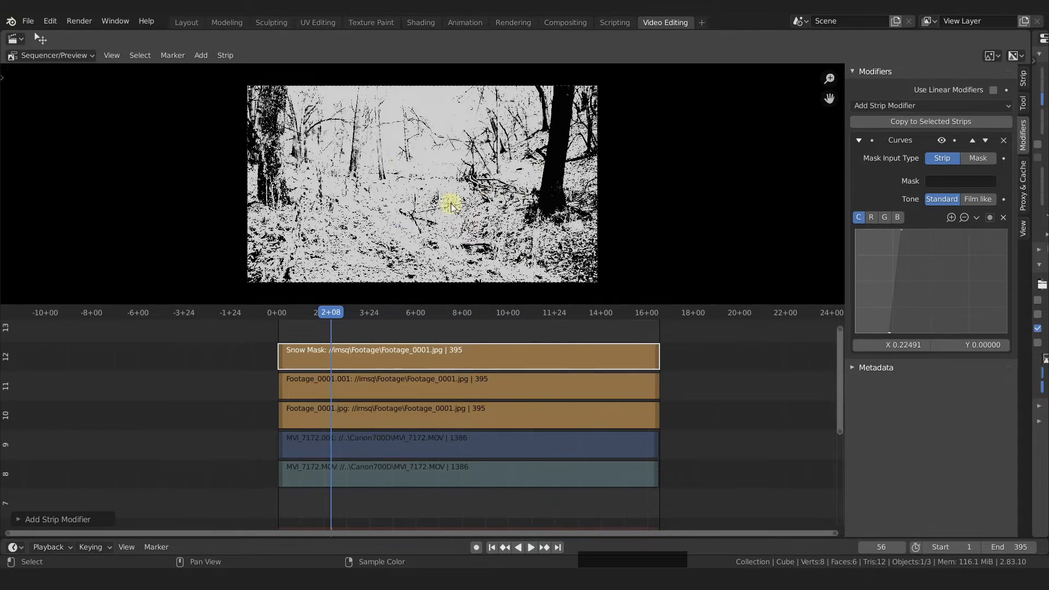
# Readjust the Snow Mask curve, trying wider and higher ranges, ending with the black point at X 0.23875 and white point at X 0.35294.
pyautogui.scroll(1, 451, 206)
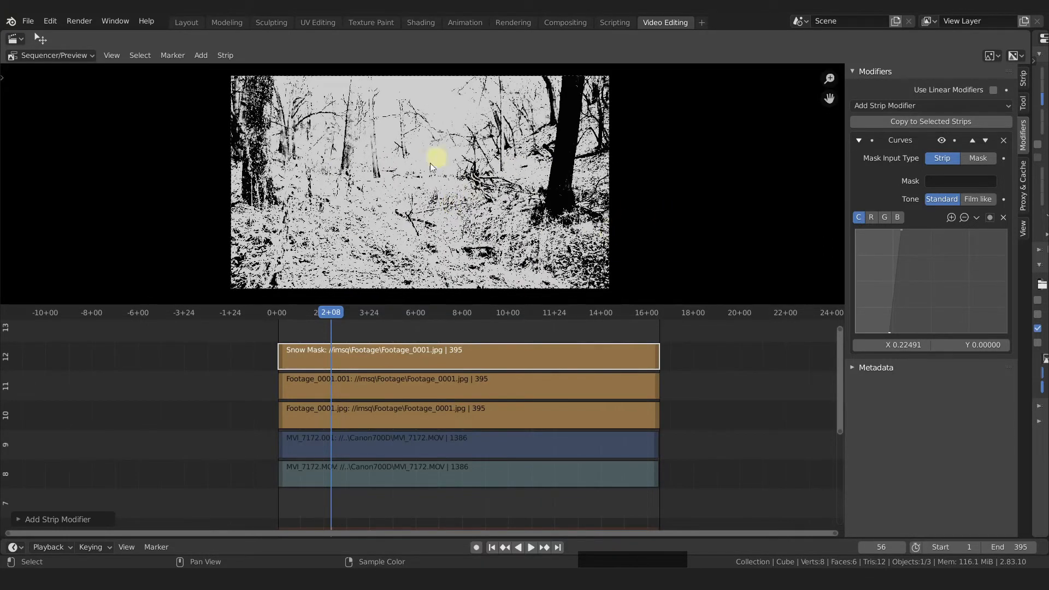
pyautogui.moveTo(902, 229); pyautogui.dragTo(940, 228)
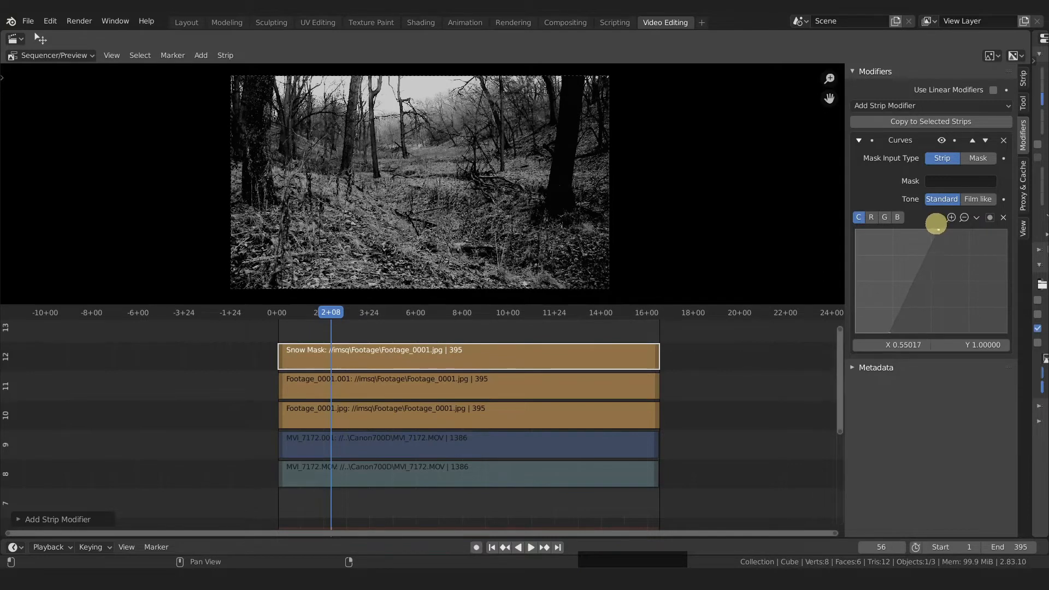
pyautogui.moveTo(889, 330); pyautogui.dragTo(922, 332)
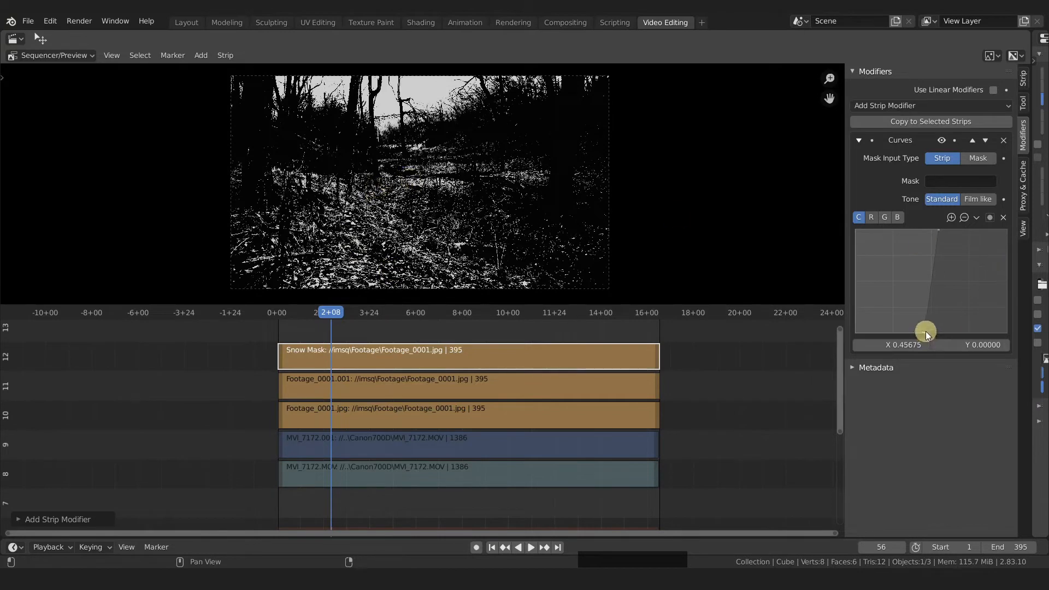
pyautogui.moveTo(925, 332); pyautogui.dragTo(890, 334)
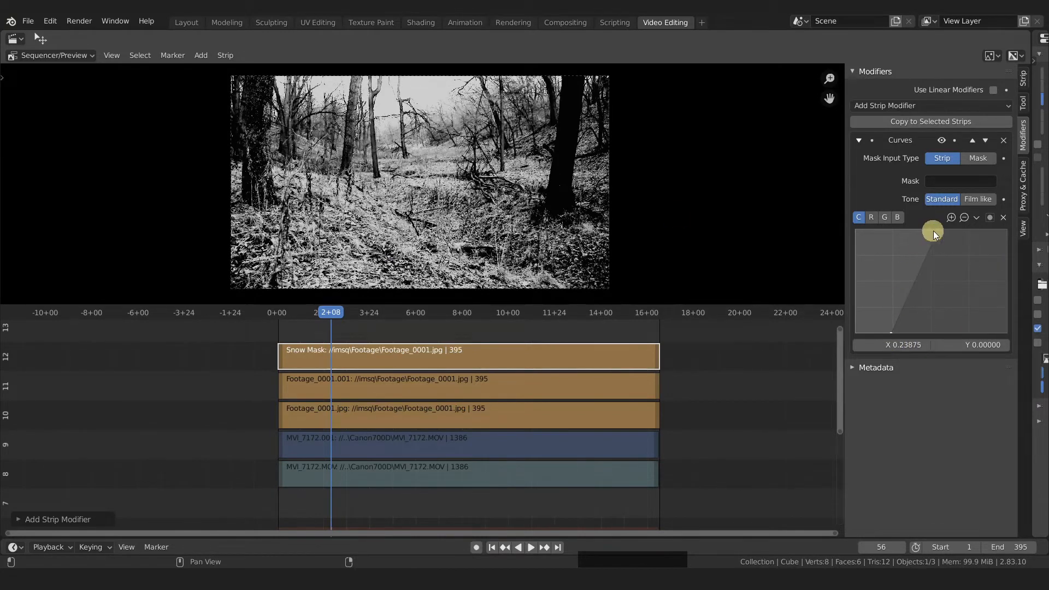
pyautogui.moveTo(938, 230); pyautogui.dragTo(908, 229)
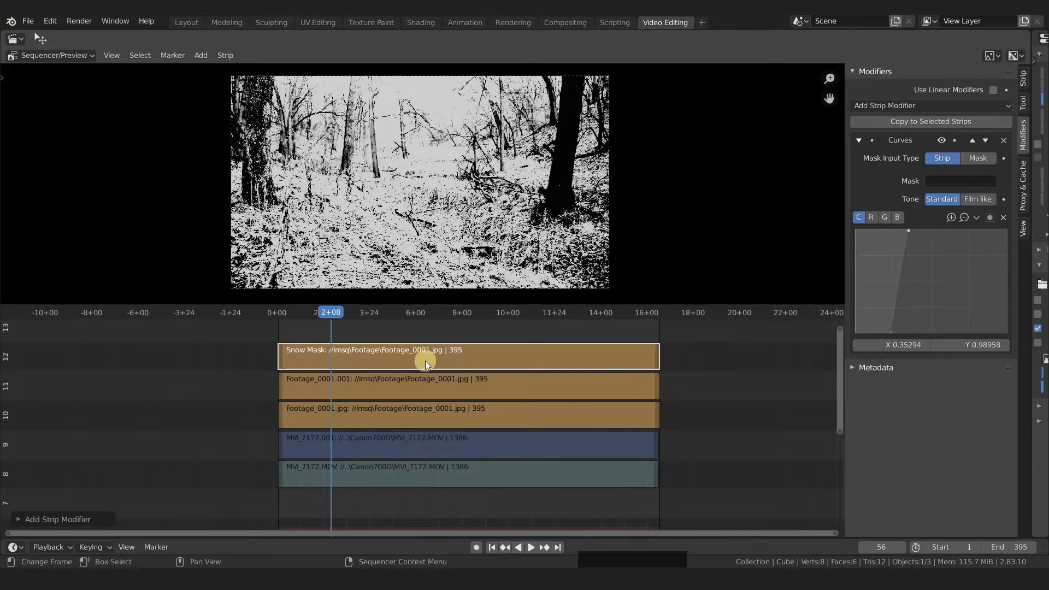
# Mute the Snow Mask strip and rename the image strip in channel 11 Snow Footage.
pyautogui.press('h')
pyautogui.click(406, 388)
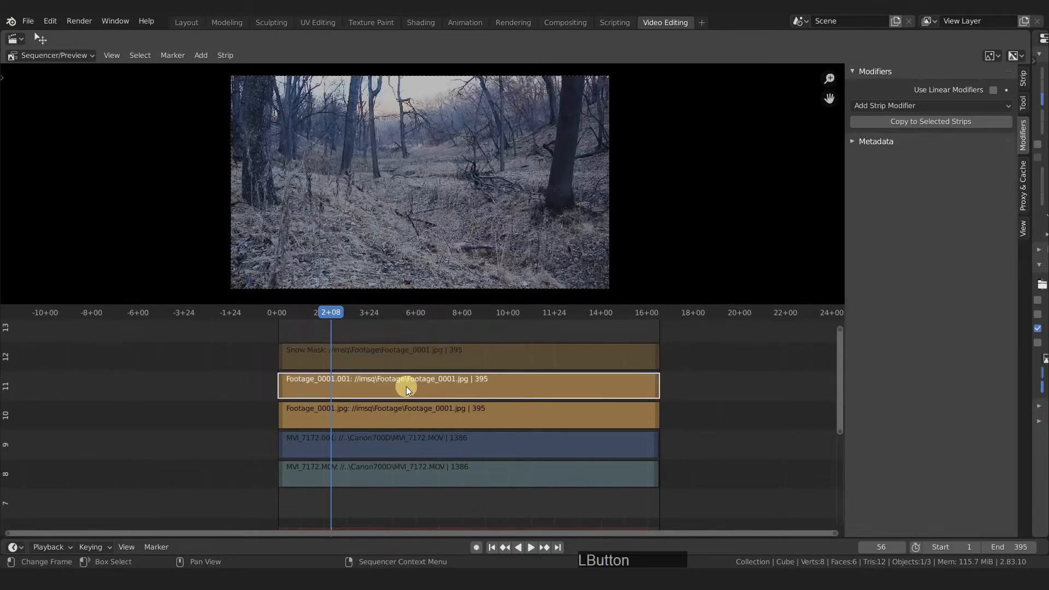
pyautogui.click(869, 105)
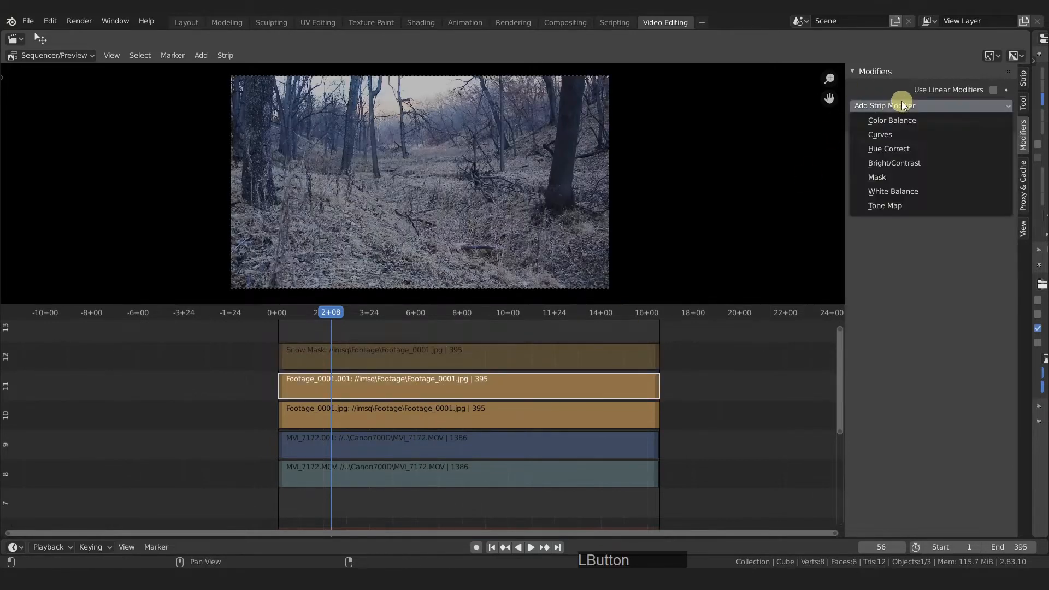
pyautogui.click(1026, 76)
pyautogui.click(945, 71)
pyautogui.write('Snow Foota')
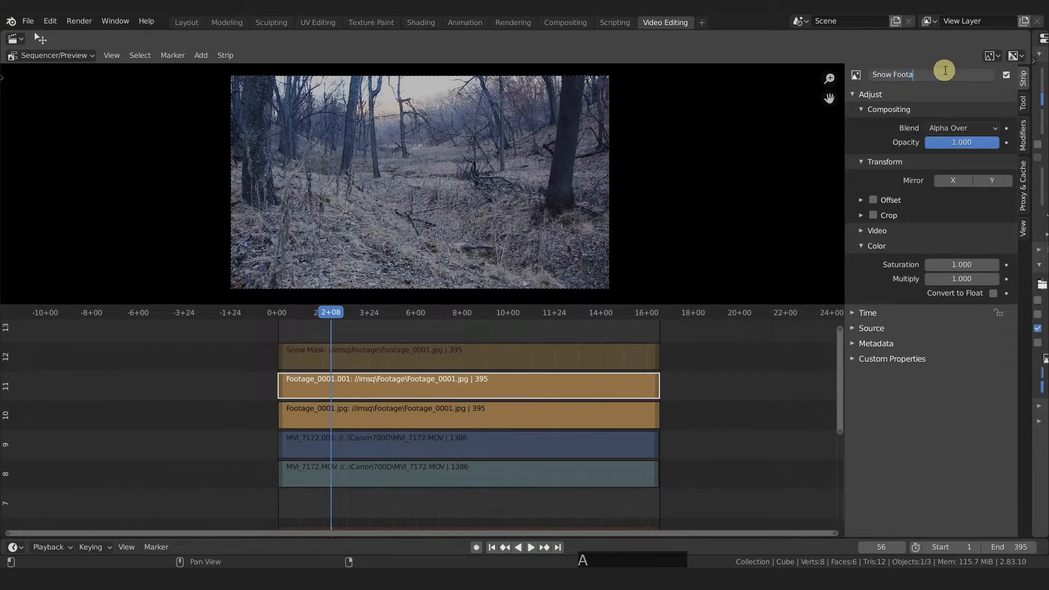
pyautogui.write('ge')
pyautogui.press('Return')
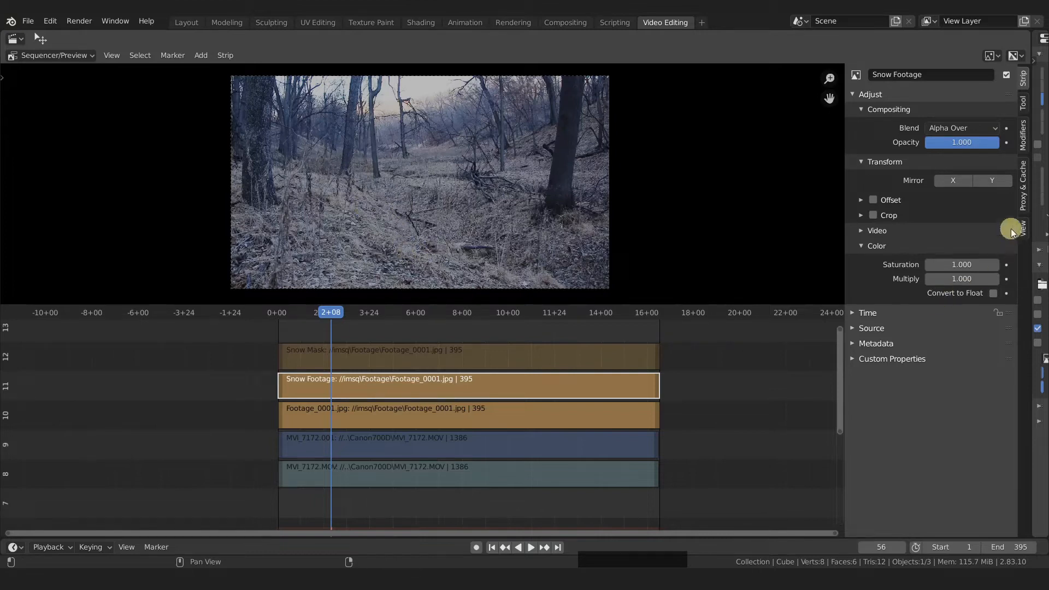
# Set the Snow Footage strip's Multiply to 3.000 and add a Mask modifier that uses the Snow Mask strip.
pyautogui.moveTo(955, 276); pyautogui.dragTo(968, 278)
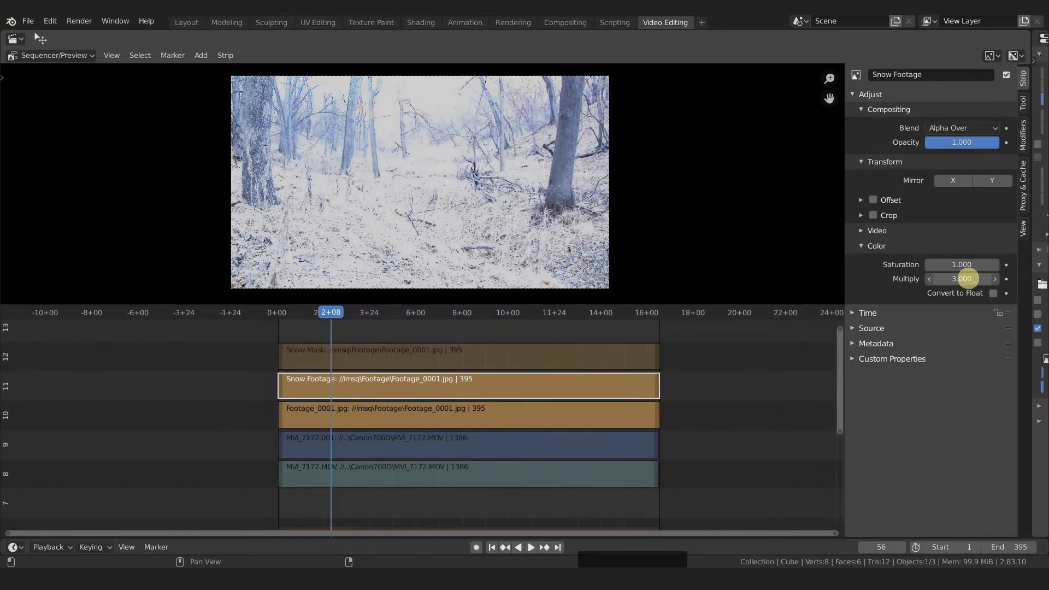
pyautogui.click(1023, 136)
pyautogui.click(916, 107)
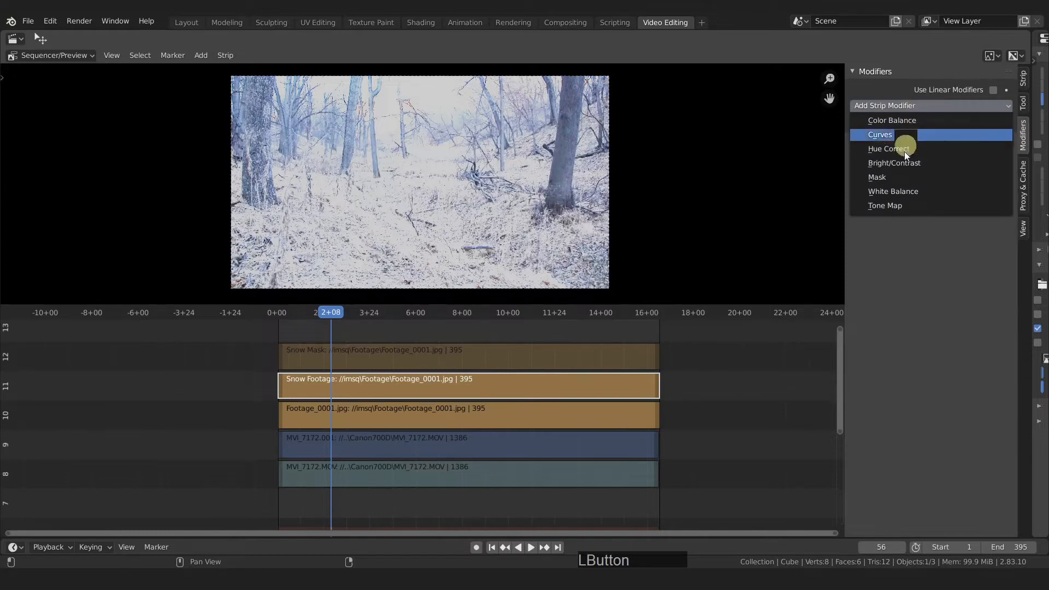
pyautogui.click(890, 178)
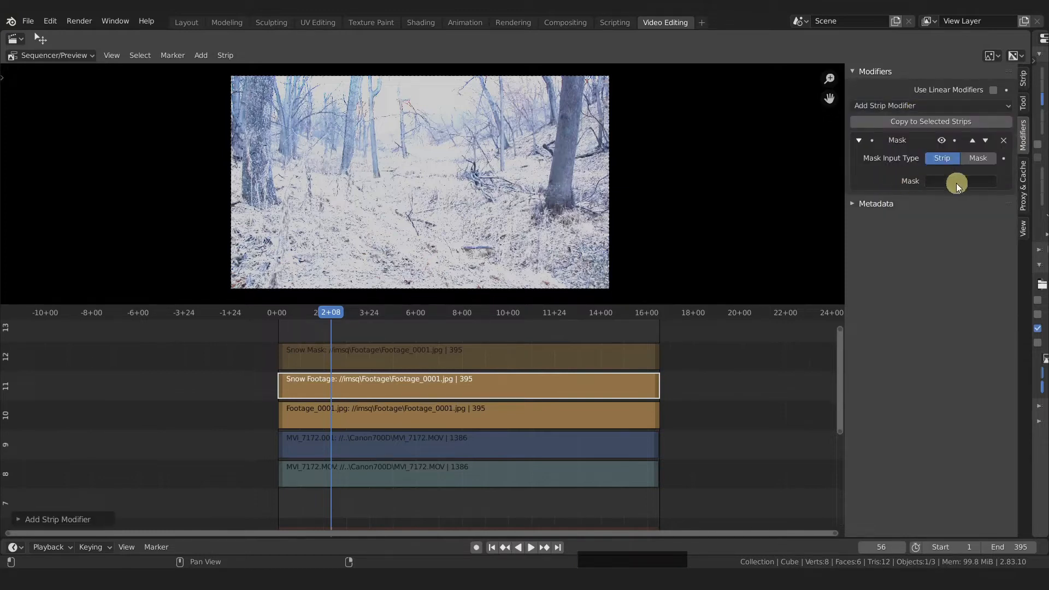
pyautogui.click(955, 181)
pyautogui.click(933, 231)
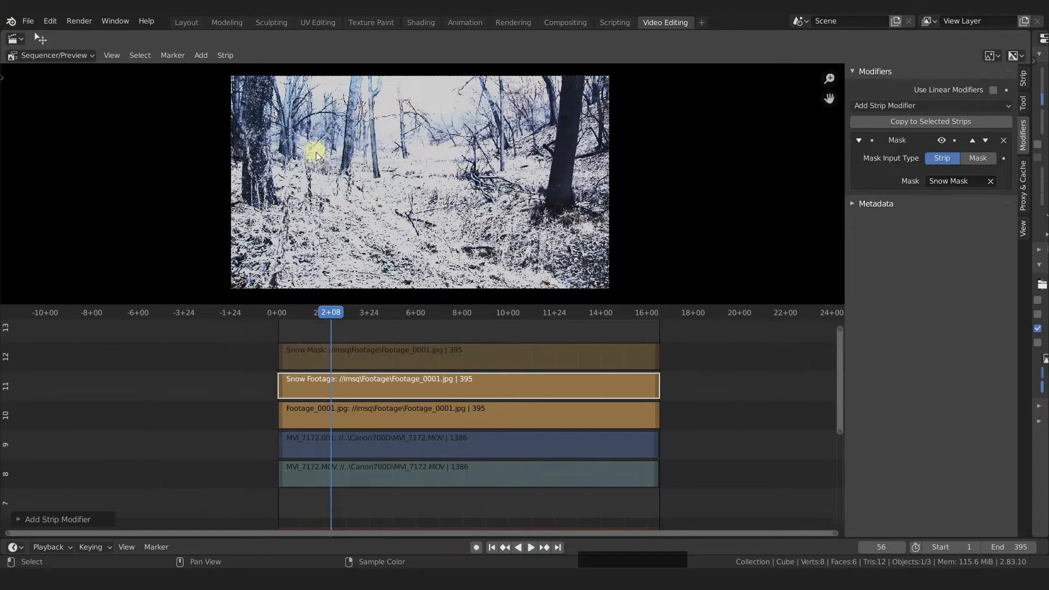
# Inspect the masked snow up to frame 75 and reset the Snow Footage strip's Multiply to 1.
pyautogui.scroll(3, 382, 229)
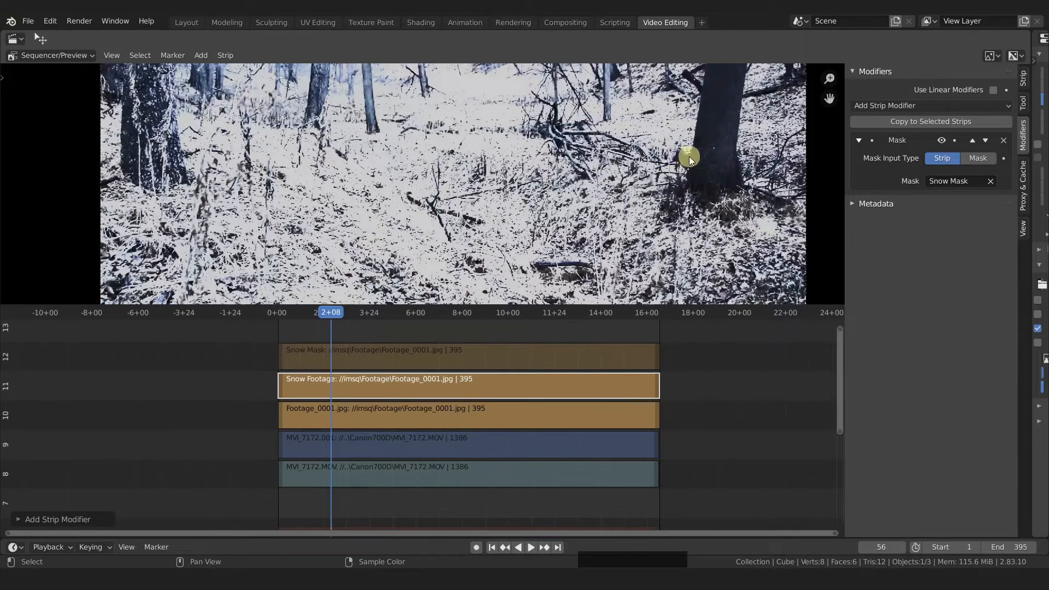
pyautogui.scroll(-1, 691, 158)
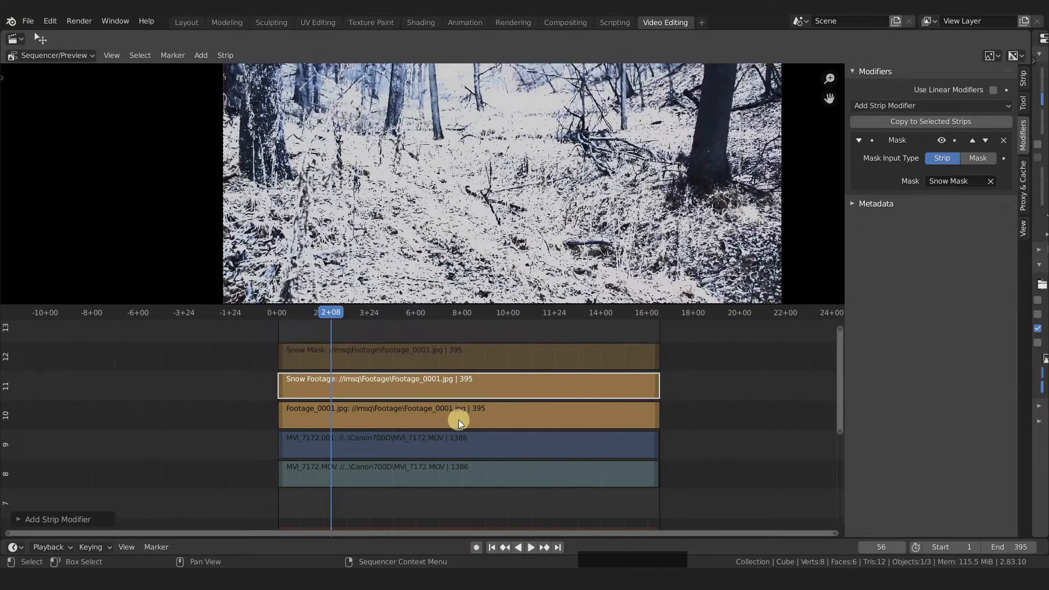
pyautogui.keyDown('shift'); pyautogui.moveTo(399, 416); pyautogui.dragTo(359, 388, button='right'); pyautogui.keyUp('shift')
pyautogui.moveTo(366, 408)
pyautogui.keyDown('shift'); pyautogui.mouseDown(button='right')
pyautogui.moveTo(385, 408)
pyautogui.moveTo(350, 408)
pyautogui.mouseUp(button='right'); pyautogui.keyUp('shift')
pyautogui.scroll(-1, 463, 257)
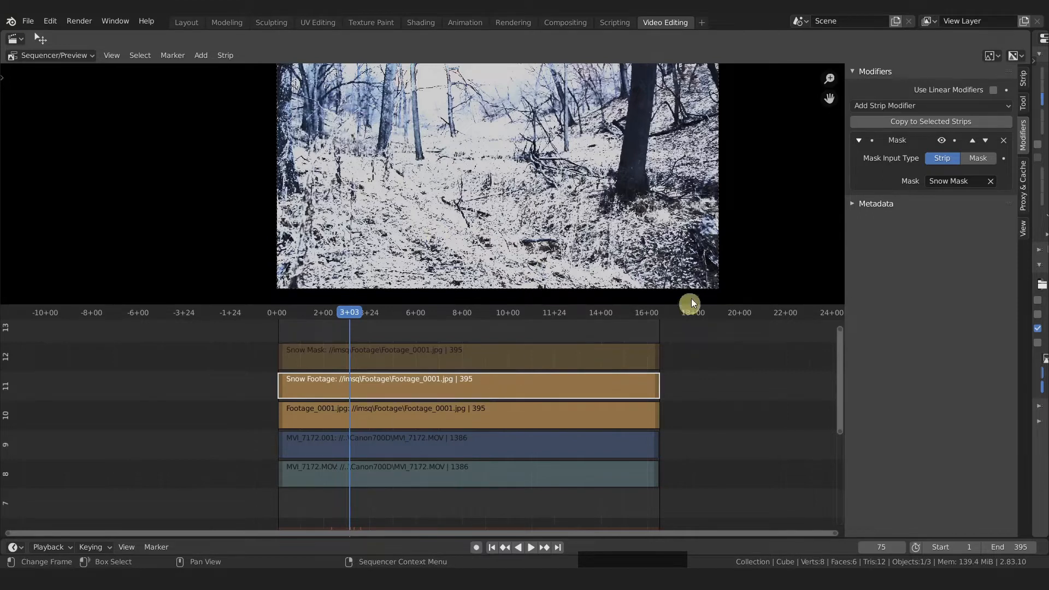
pyautogui.click(1021, 79)
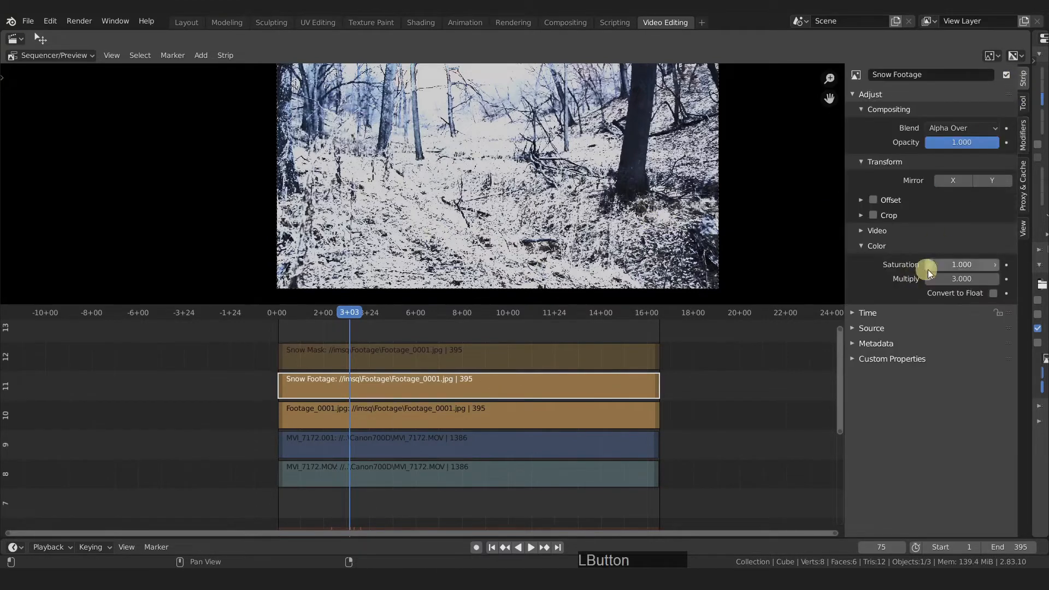
pyautogui.click(964, 278)
pyautogui.write('1')
pyautogui.press('Return')
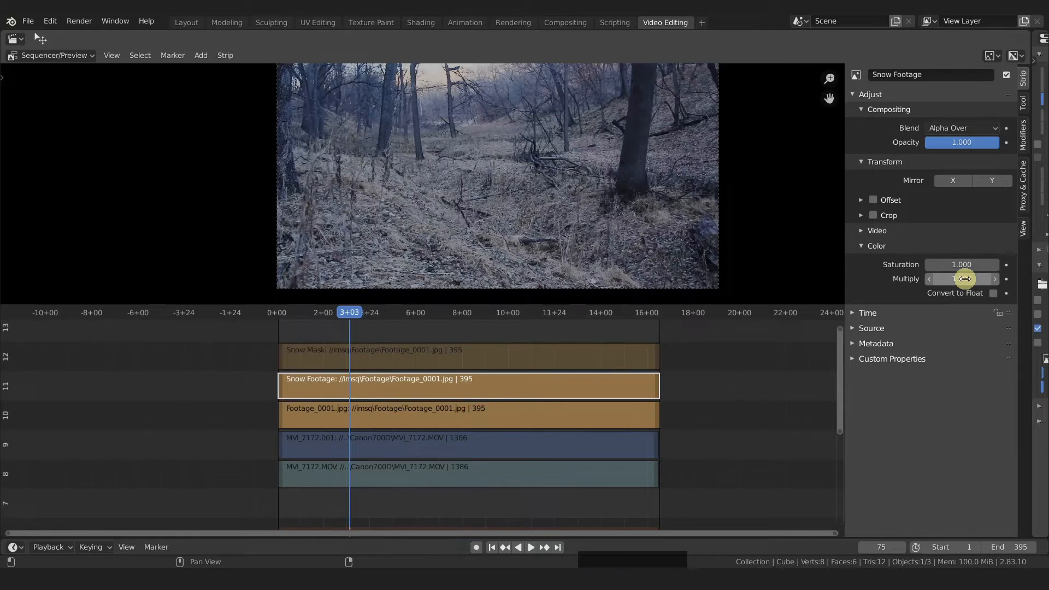
# Add a Curves modifier to the Snow Footage strip, lifting its darker midtones and placing the white point at X 0.75433.
pyautogui.click(1021, 133)
pyautogui.click(906, 116)
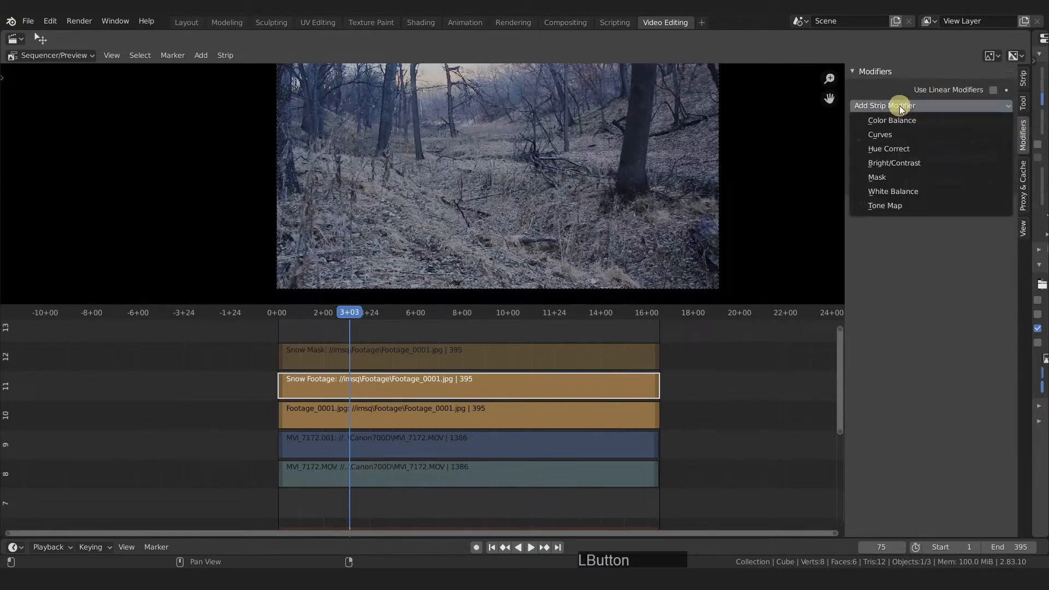
pyautogui.click(893, 131)
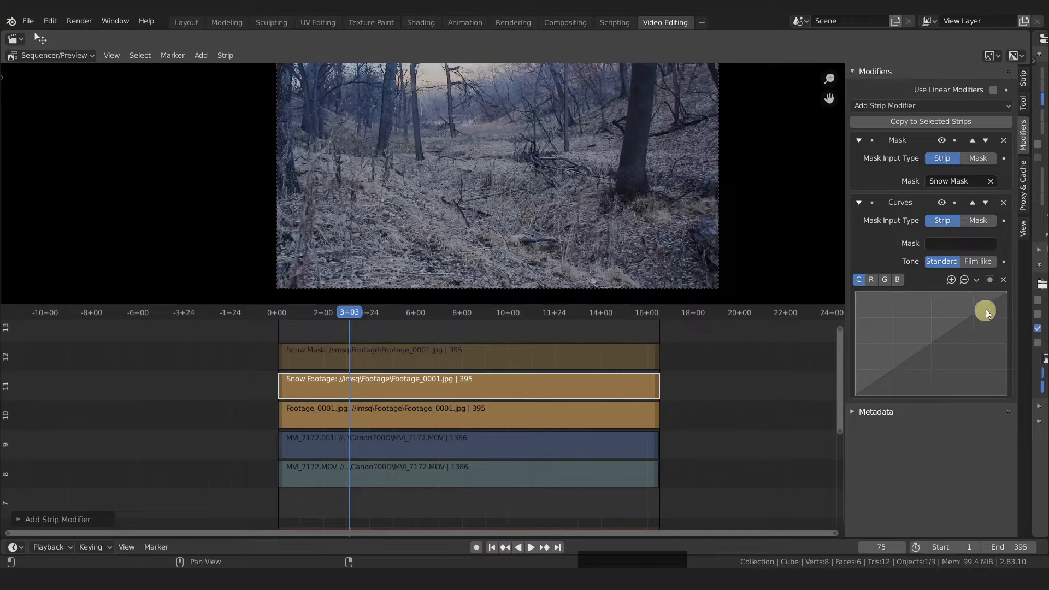
pyautogui.moveTo(1004, 296); pyautogui.dragTo(938, 290)
pyautogui.moveTo(901, 337); pyautogui.dragTo(889, 328)
pyautogui.moveTo(889, 327); pyautogui.dragTo(893, 330)
pyautogui.moveTo(939, 290); pyautogui.dragTo(971, 293)
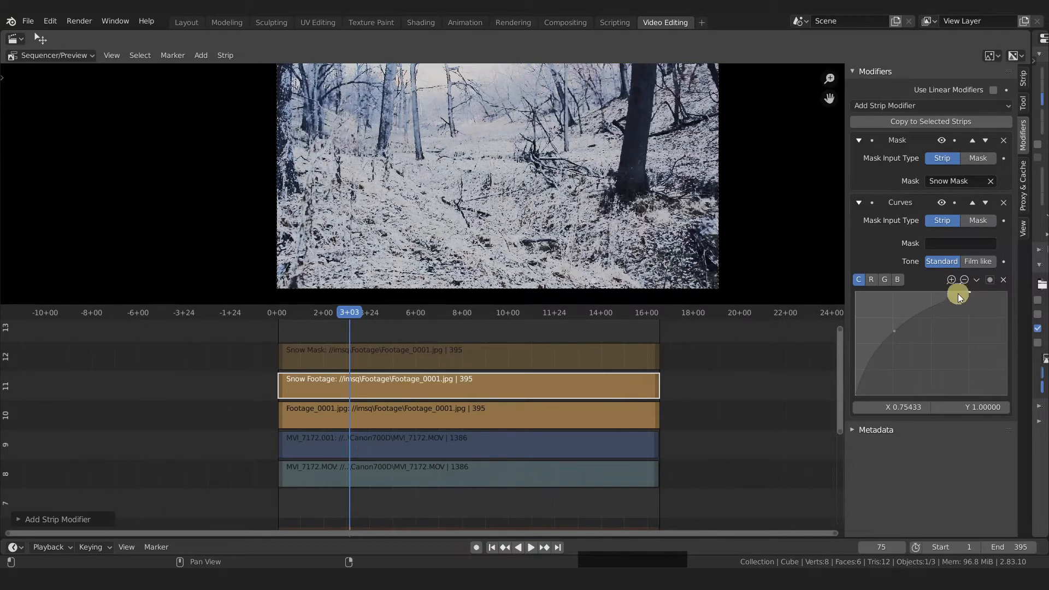
pyautogui.scroll(2, 545, 234)
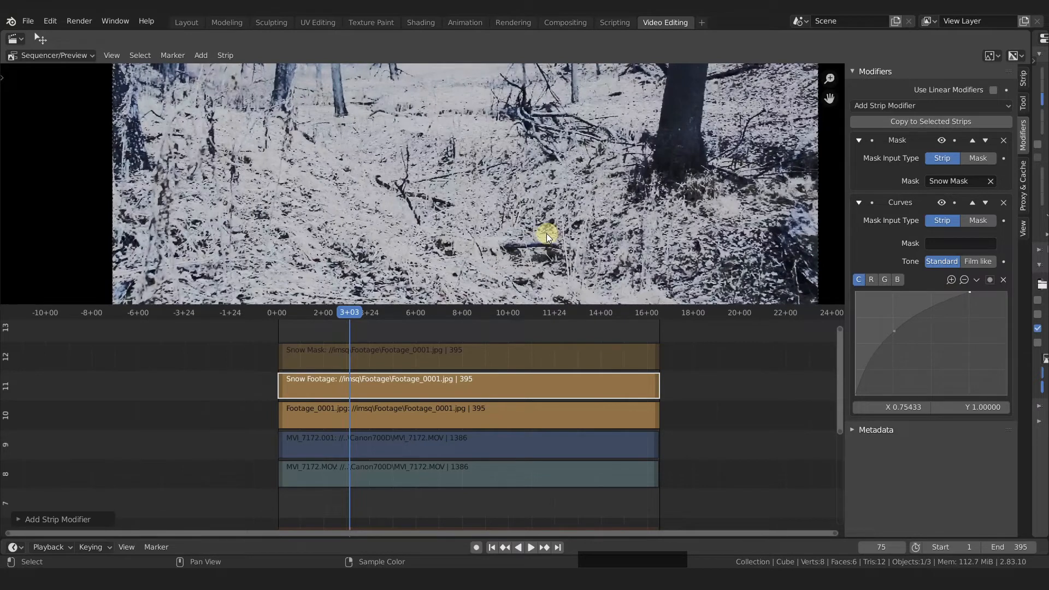
pyautogui.scroll(-1, 546, 234)
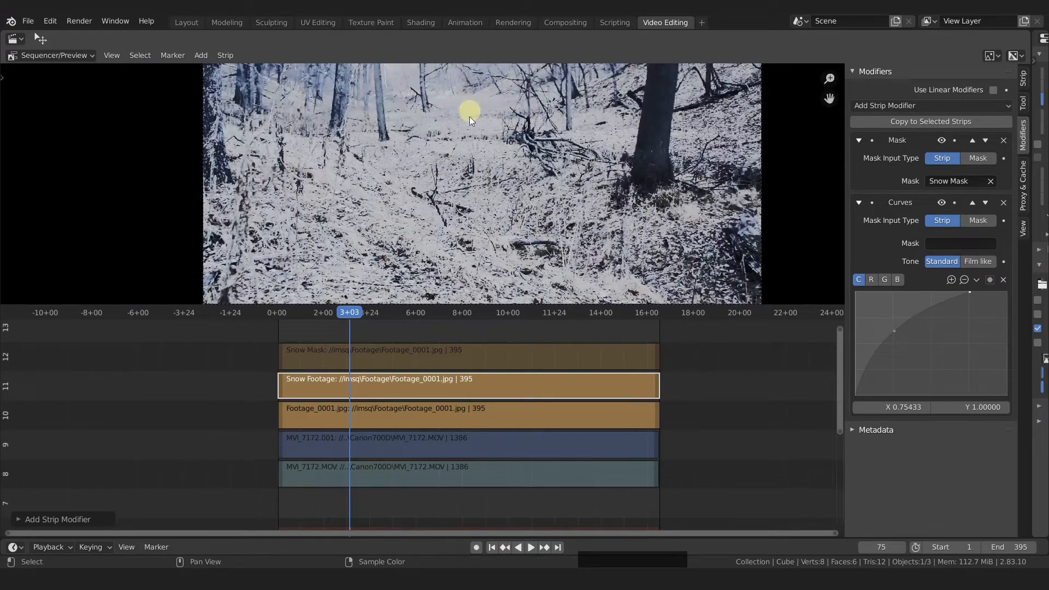
# Try brightening the Footage_0001.jpg strip in channel 10 with a Curves modifier point at X 0.34256, Y 0.52604, and remove the modifier.
pyautogui.click(429, 423)
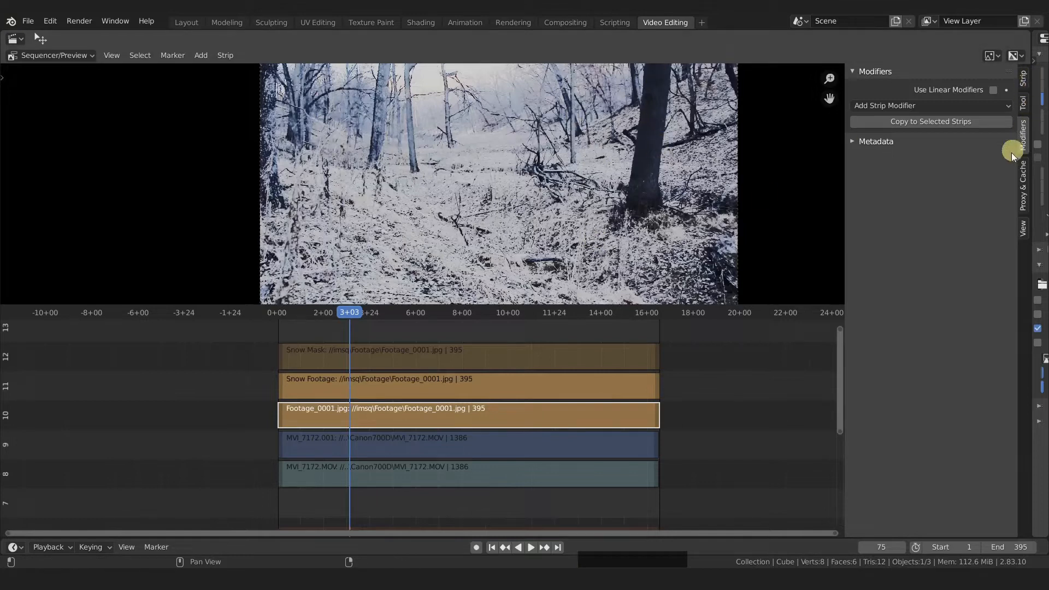
pyautogui.click(959, 107)
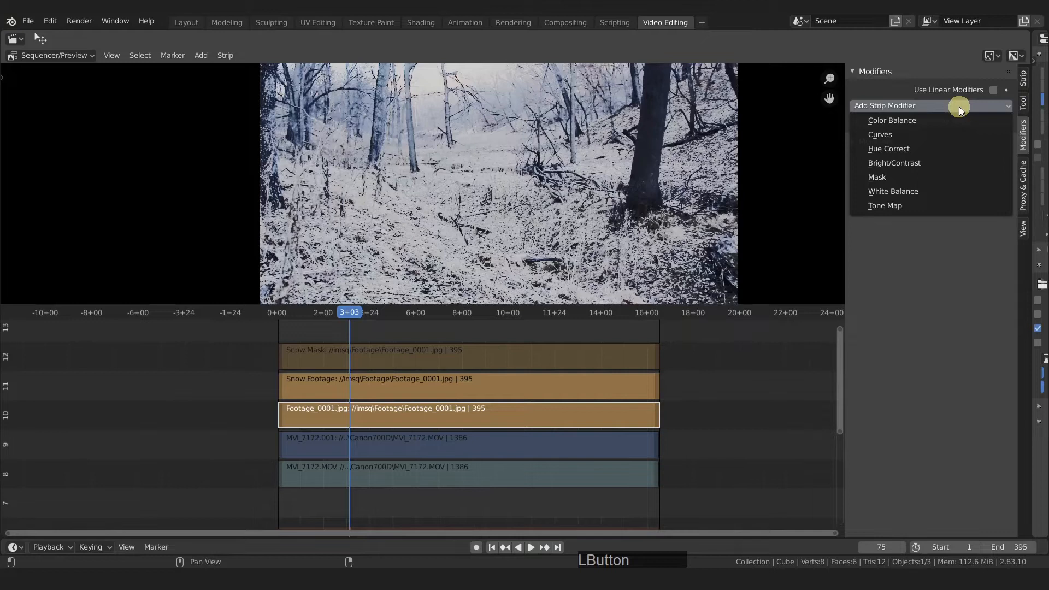
pyautogui.click(928, 134)
pyautogui.moveTo(929, 281); pyautogui.dragTo(907, 278)
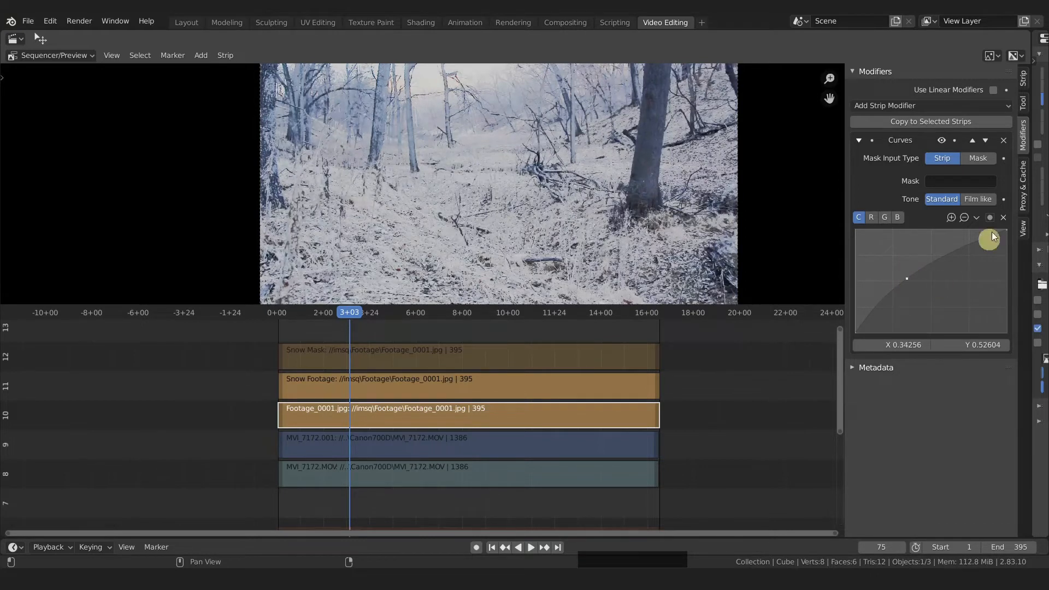
pyautogui.click(1003, 140)
# Try a Color Balance modifier with brighter Gamma and Gain on the Footage_0001.jpg strip, and remove the modifier.
pyautogui.click(919, 105)
pyautogui.click(904, 121)
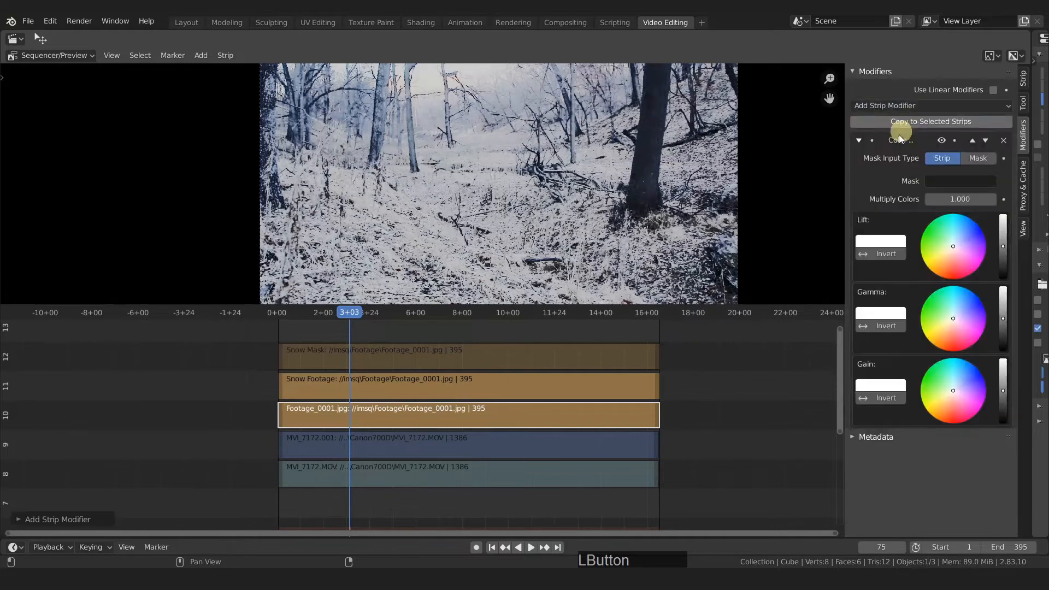
pyautogui.moveTo(1004, 318)
pyautogui.mouseDown()
pyautogui.moveTo(1005, 296)
pyautogui.moveTo(1007, 310)
pyautogui.mouseUp()
pyautogui.rightClick(1007, 310)
pyautogui.moveTo(1001, 390); pyautogui.dragTo(1004, 375)
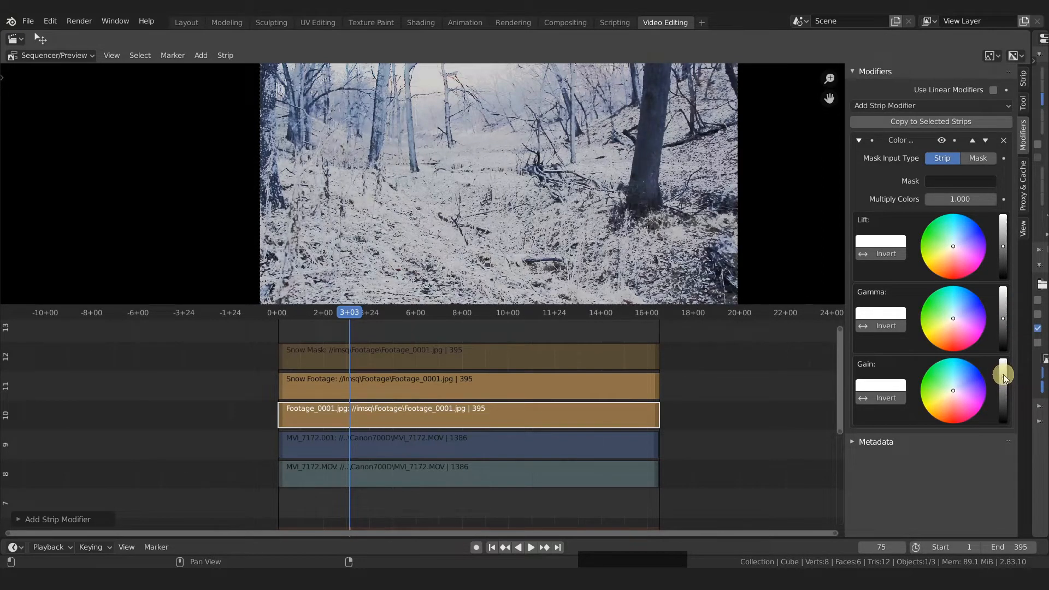
pyautogui.moveTo(1002, 317); pyautogui.dragTo(1004, 306)
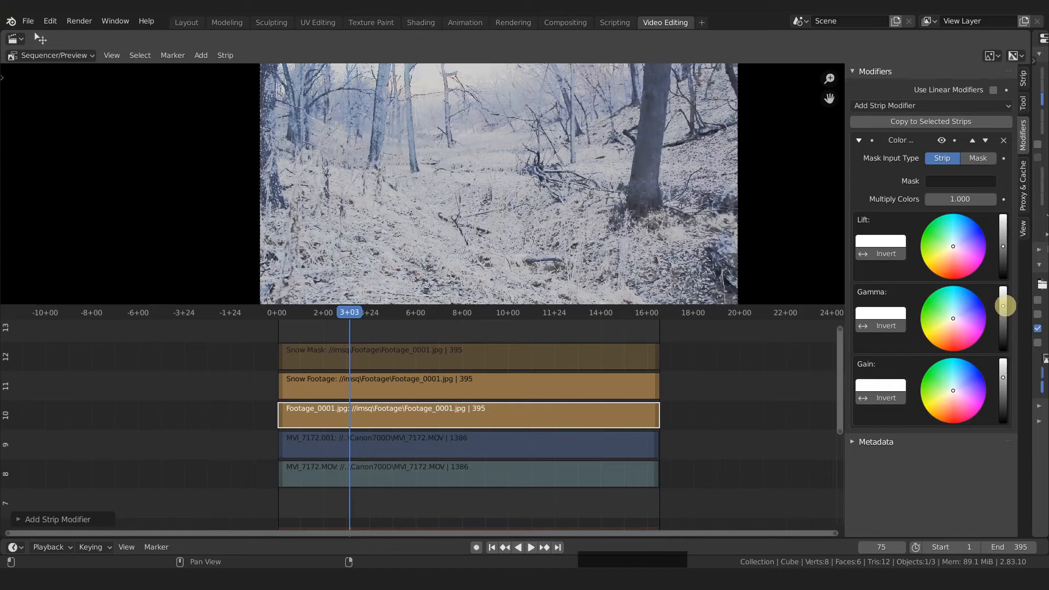
pyautogui.moveTo(955, 319)
pyautogui.mouseDown()
pyautogui.moveTo(966, 307)
pyautogui.moveTo(944, 317)
pyautogui.moveTo(964, 325)
pyautogui.moveTo(954, 325)
pyautogui.moveTo(956, 311)
pyautogui.mouseUp()
pyautogui.rightClick(955, 311)
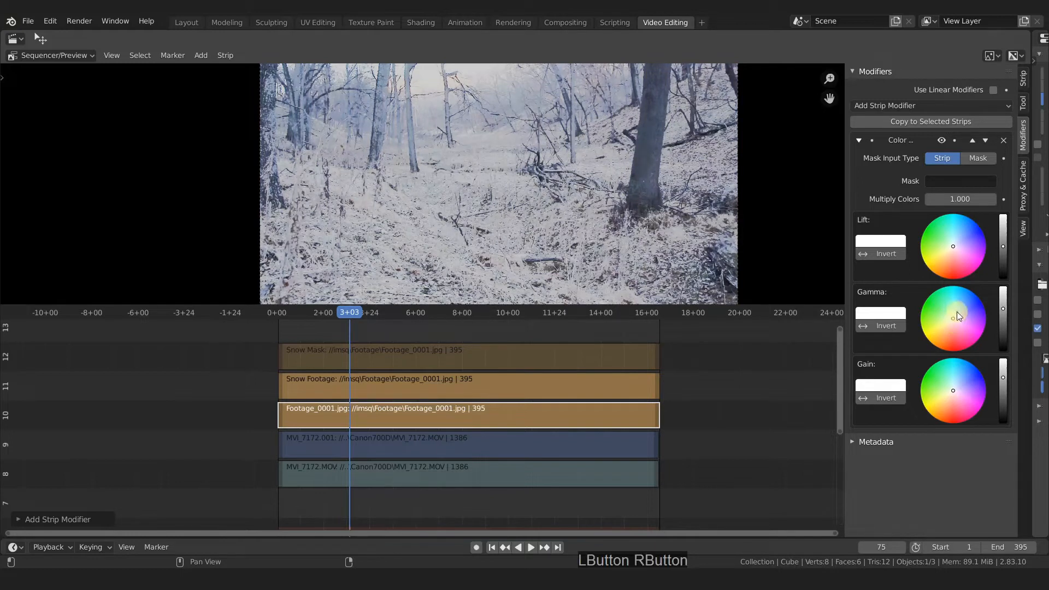
pyautogui.moveTo(953, 389)
pyautogui.mouseDown()
pyautogui.moveTo(961, 377)
pyautogui.moveTo(950, 385)
pyautogui.moveTo(954, 405)
pyautogui.mouseUp()
pyautogui.rightClick(953, 405)
pyautogui.moveTo(955, 253); pyautogui.dragTo(995, 247)
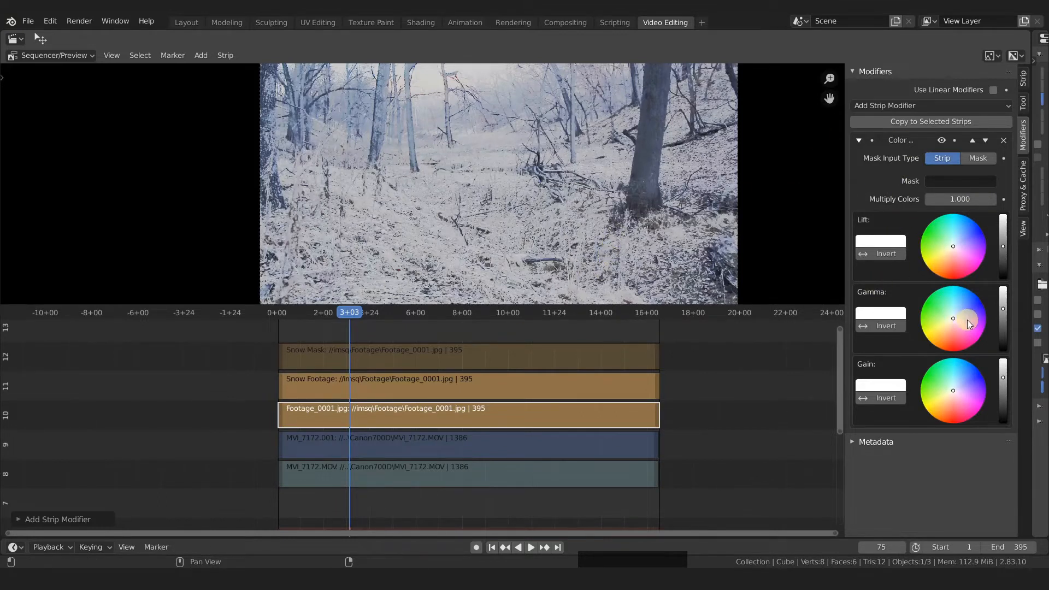
pyautogui.click(1003, 140)
# Add a Curves modifier to the Footage_0001.jpg strip and bend the curve upward with a point at X 0.40138, Y 0.78125.
pyautogui.click(923, 106)
pyautogui.click(896, 138)
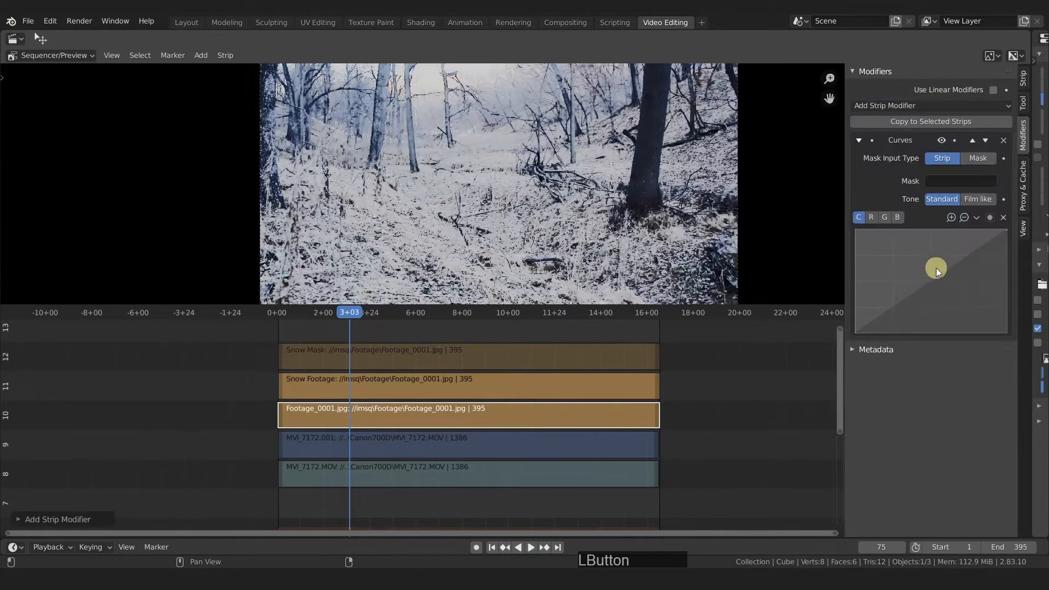
pyautogui.moveTo(932, 282); pyautogui.dragTo(916, 252)
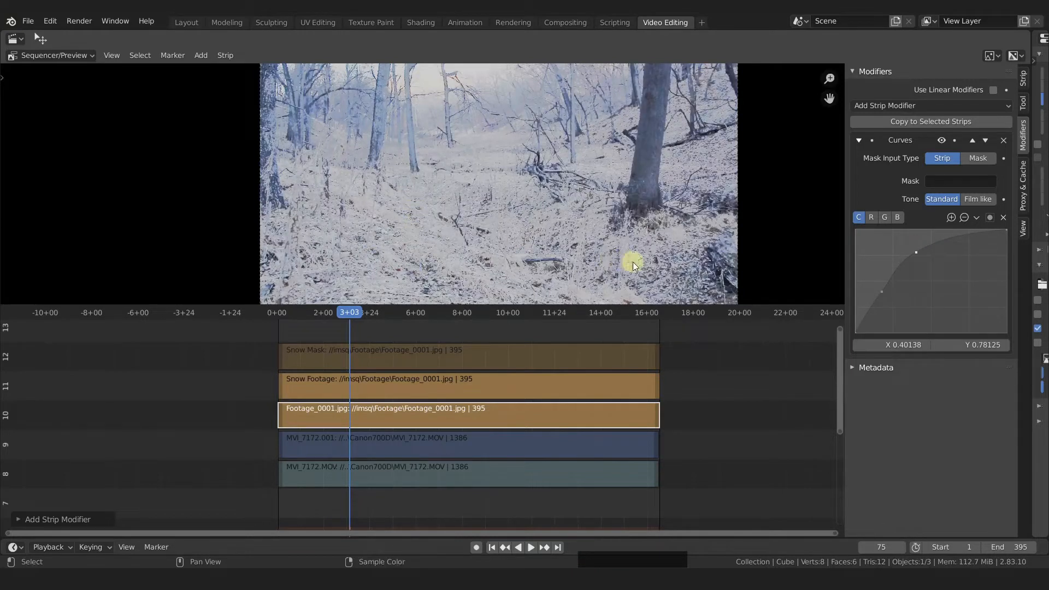
# Mute the Snow Footage strip and reshape the Footage_0001.jpg strip's curve to a single middle point at X 0.48097, Y 0.70833.
pyautogui.click(421, 386)
pyautogui.press('h')
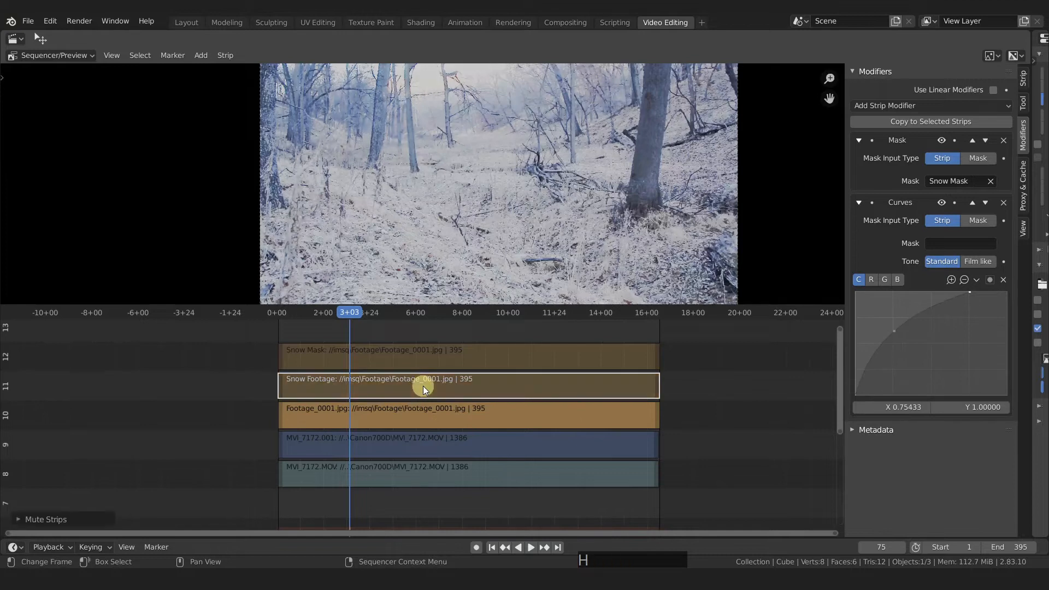
pyautogui.click(493, 381)
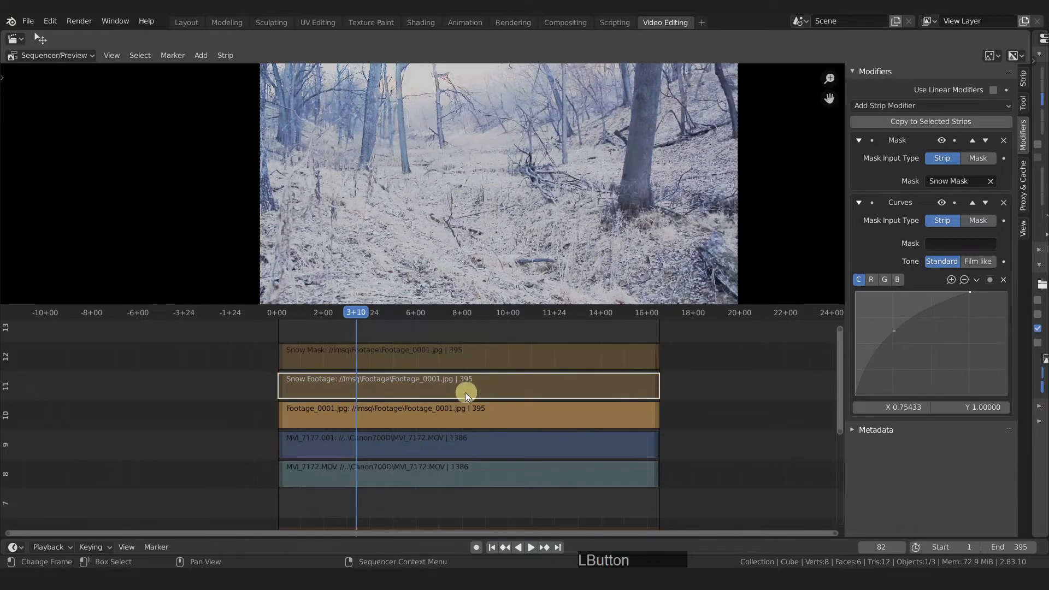
pyautogui.click(446, 422)
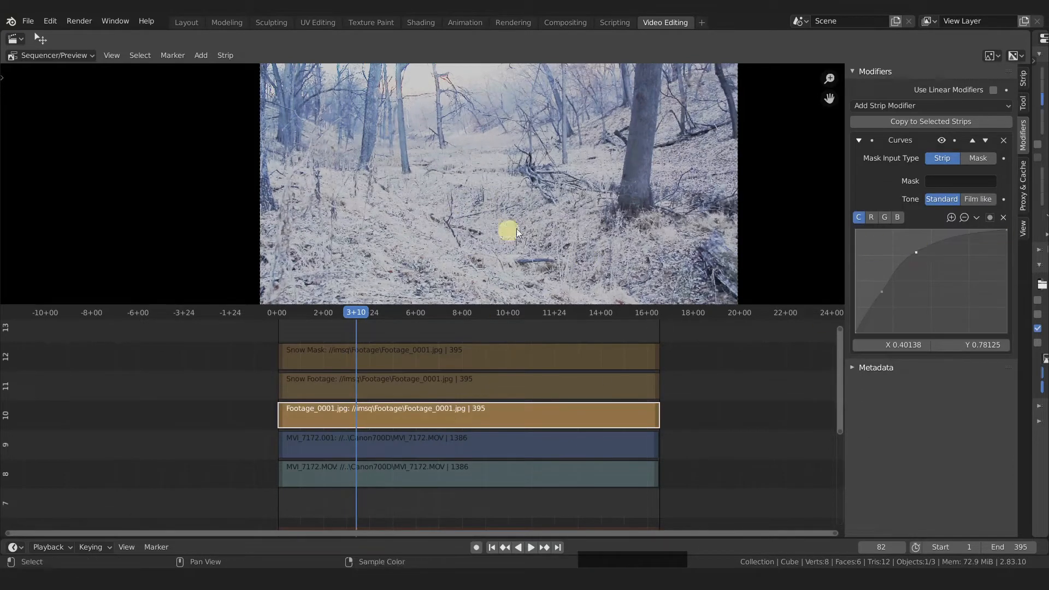
pyautogui.click(1004, 218)
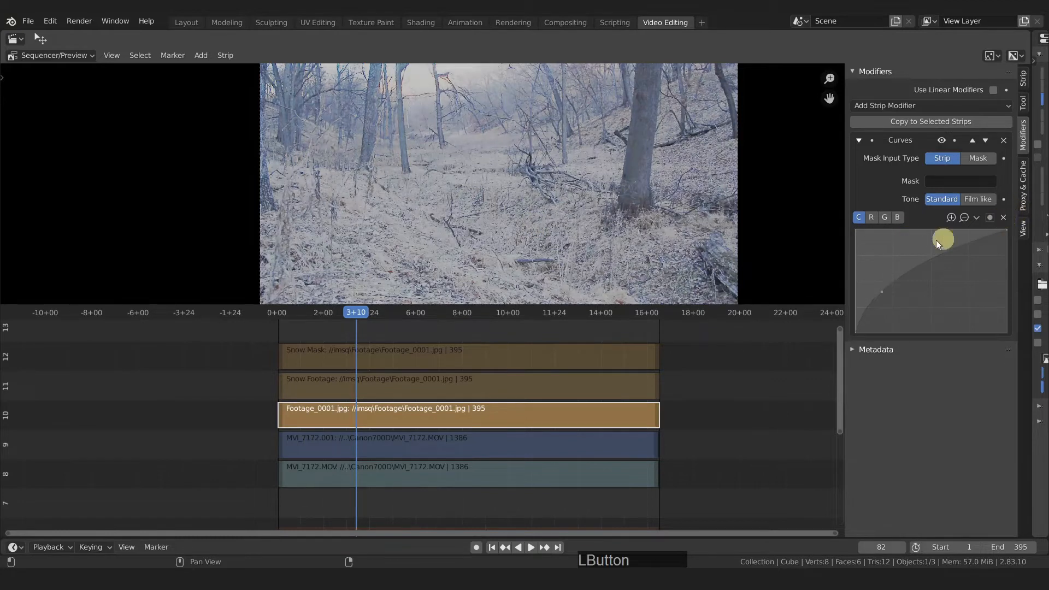
pyautogui.moveTo(886, 283); pyautogui.dragTo(928, 259)
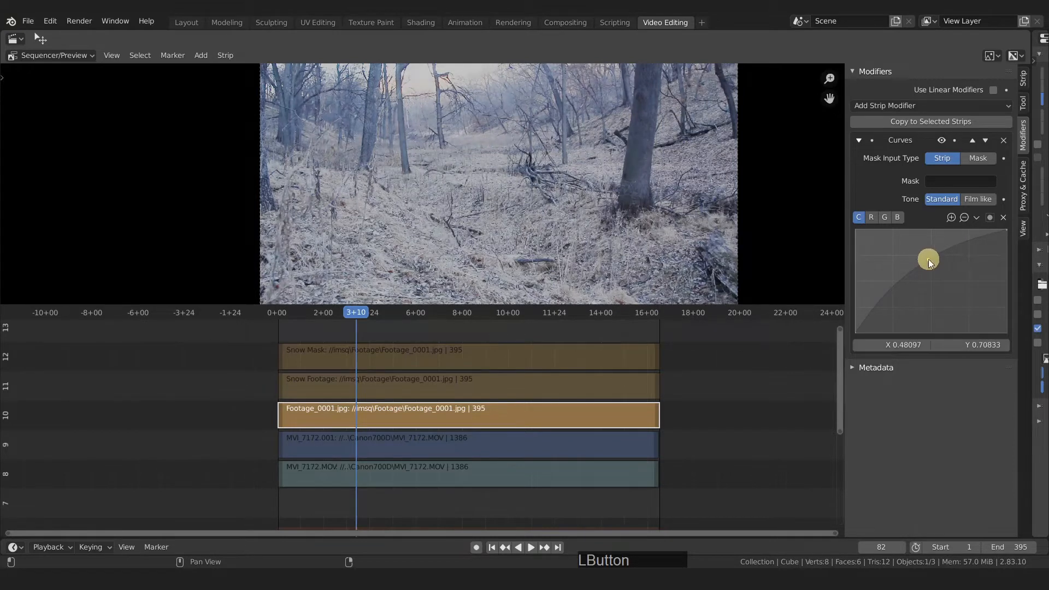
# Compare the shot with and without the snow by toggling the mute state of the Snow Footage strip.
pyautogui.click(503, 392)
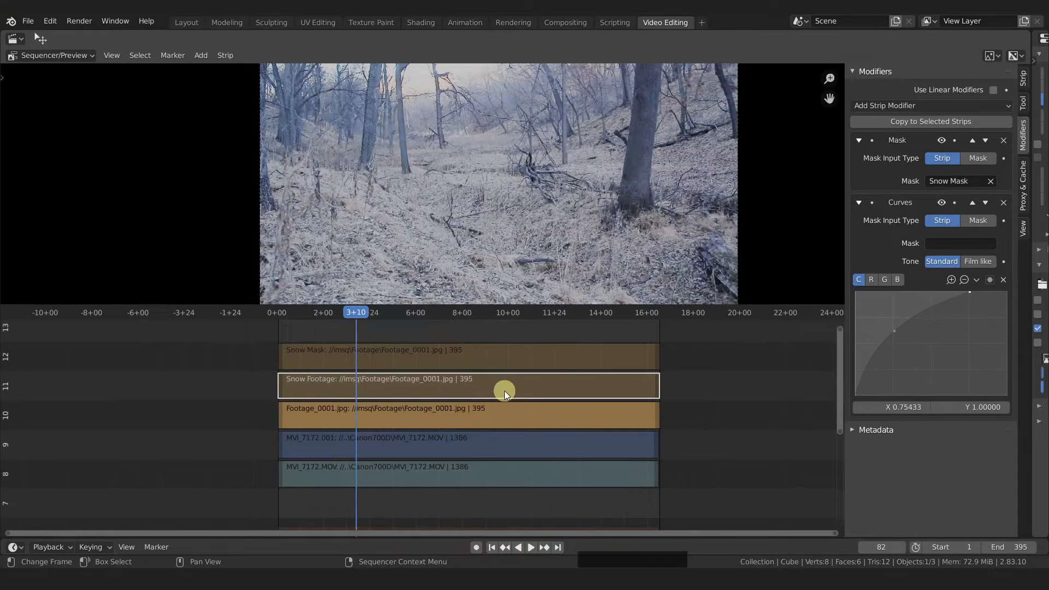
pyautogui.hotkey('alt', 'h')
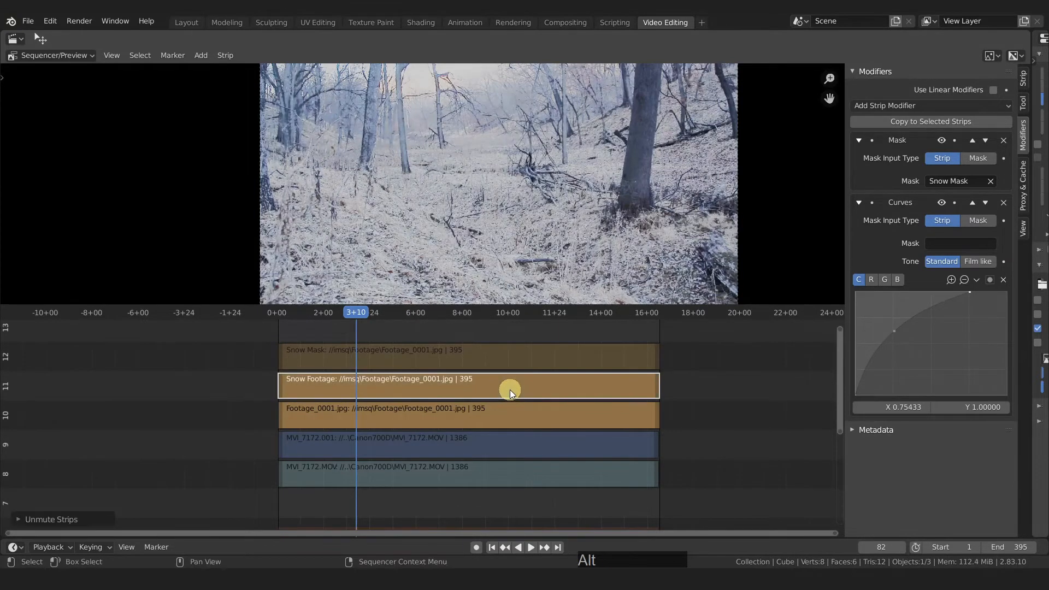
pyautogui.press('h')
pyautogui.hotkey('alt', 'h')
# Add a Color Balance modifier to the Footage_0001.jpg strip and shift its Gamma color slightly toward red.
pyautogui.click(514, 415)
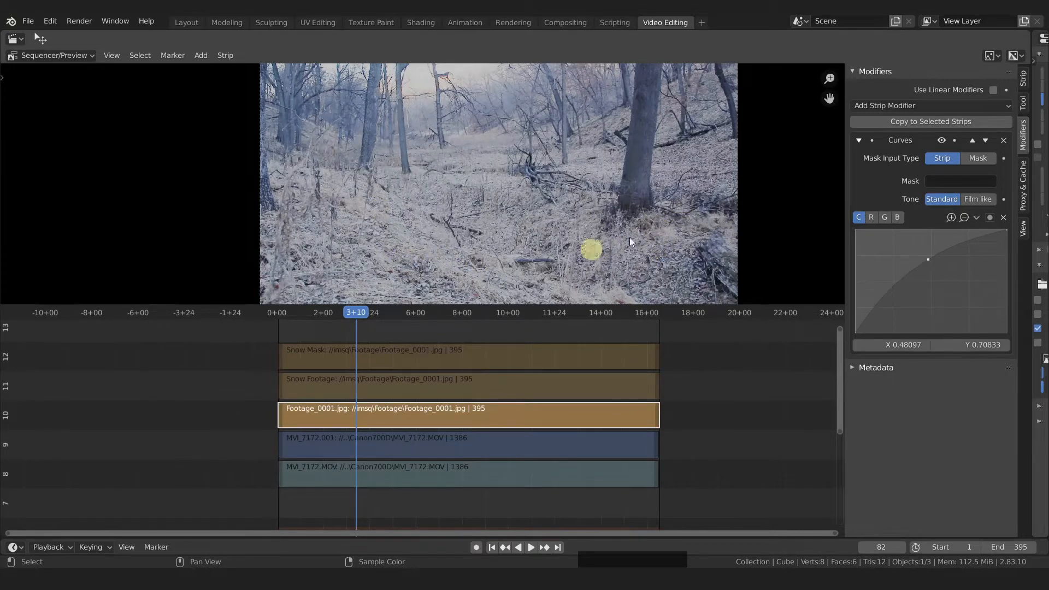
pyautogui.click(913, 106)
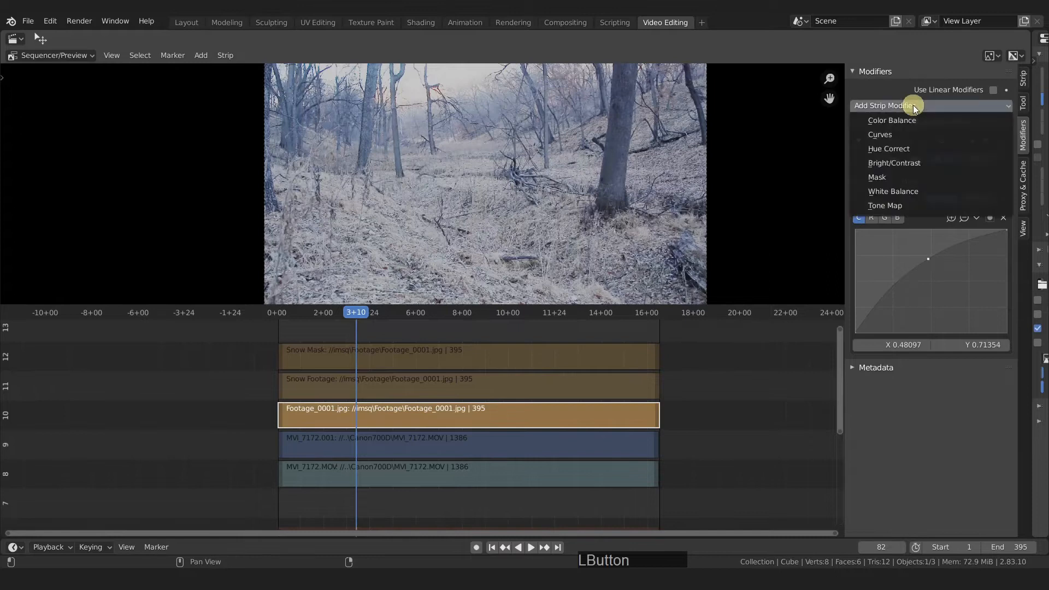
pyautogui.click(898, 119)
pyautogui.scroll(-5, 936, 466)
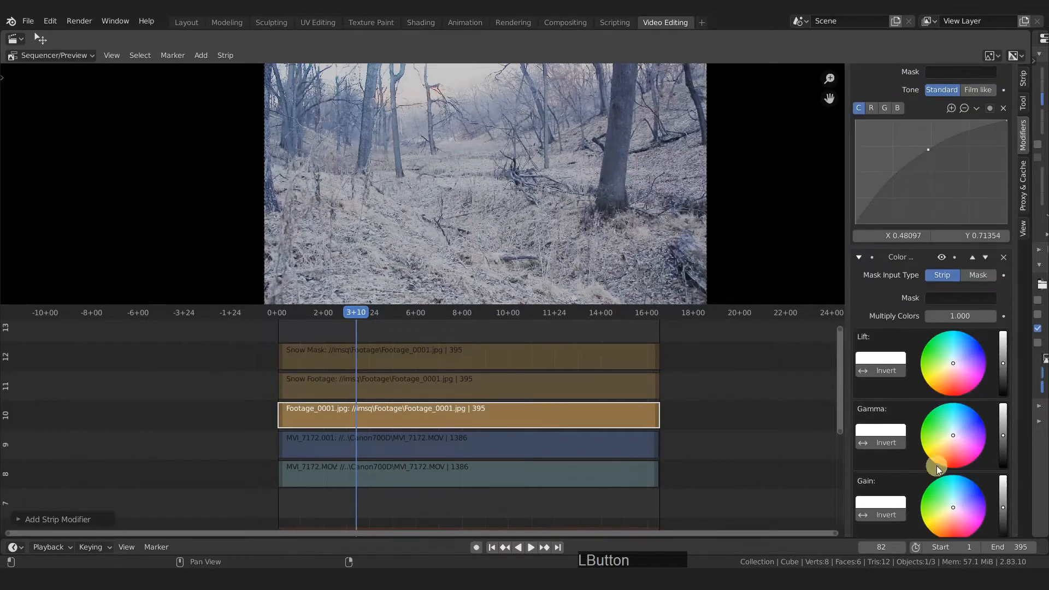
pyautogui.moveTo(955, 407)
pyautogui.mouseDown()
pyautogui.moveTo(952, 425)
pyautogui.moveTo(953, 413)
pyautogui.mouseUp()
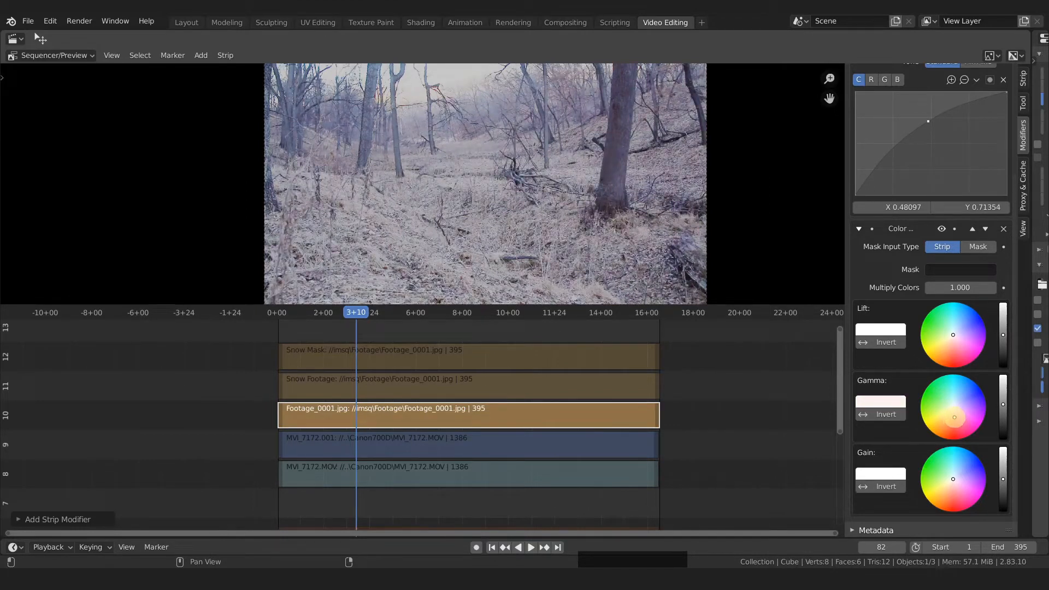
# Fine-tune the Color Balance Gamma of the Footage_0001.jpg strip and shift its Gain color slightly toward yellow-orange.
pyautogui.moveTo(950, 418); pyautogui.dragTo(951, 424)
pyautogui.moveTo(953, 480); pyautogui.dragTo(953, 485)
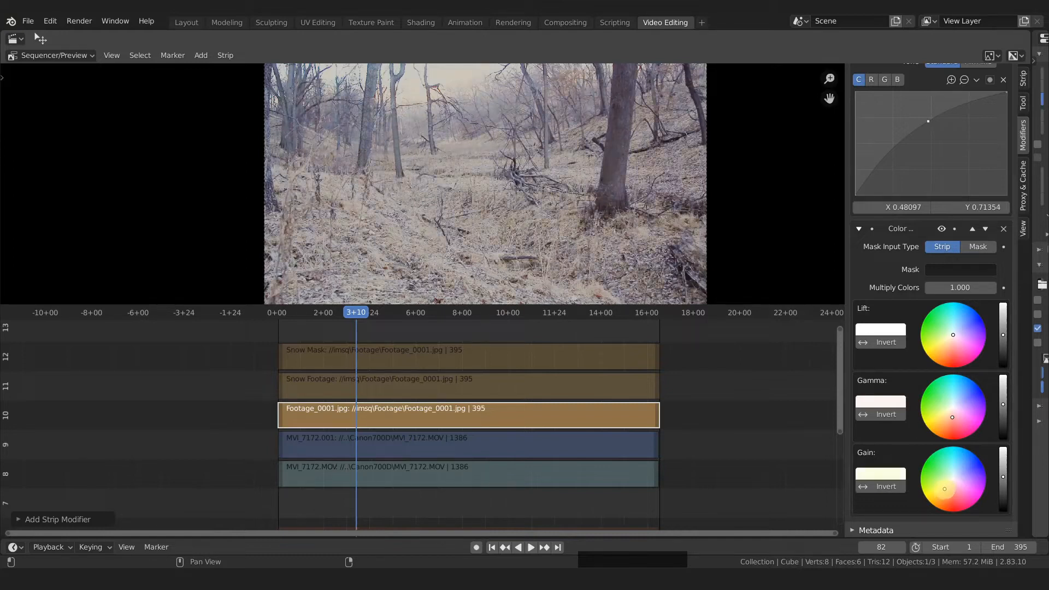
# Add a Hue Correct modifier to the Footage_0001.jpg strip and show its saturation curve.
pyautogui.scroll(5, 947, 161)
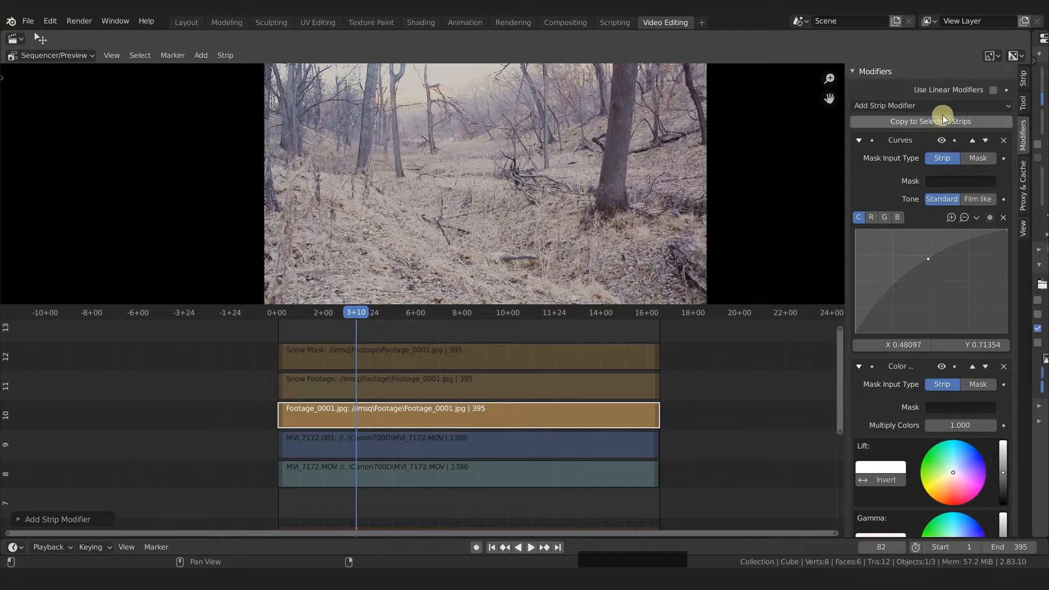
pyautogui.click(941, 109)
pyautogui.click(906, 148)
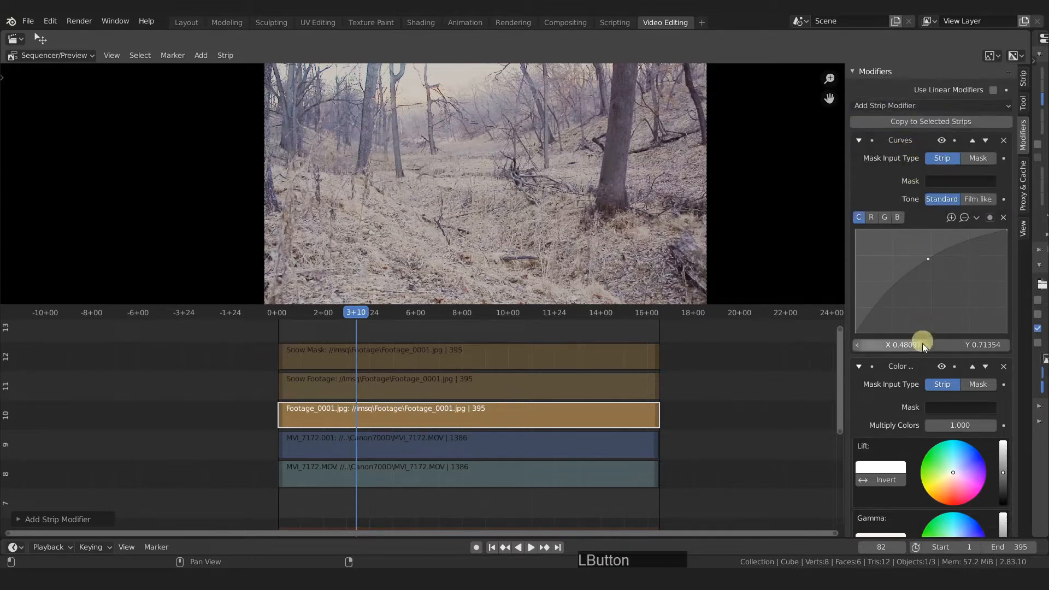
pyautogui.scroll(-10, 925, 327)
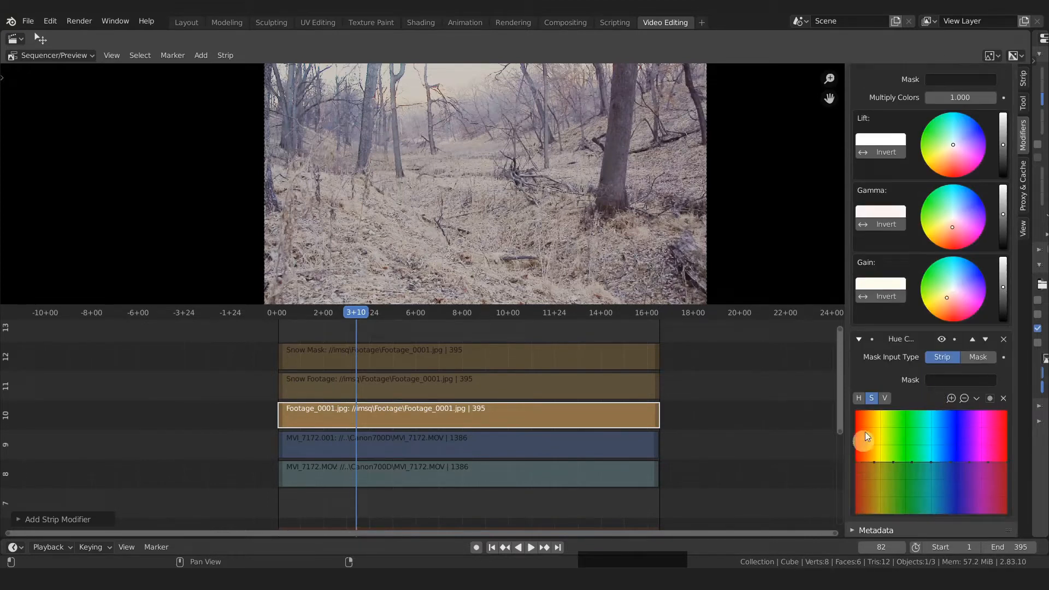
pyautogui.click(871, 399)
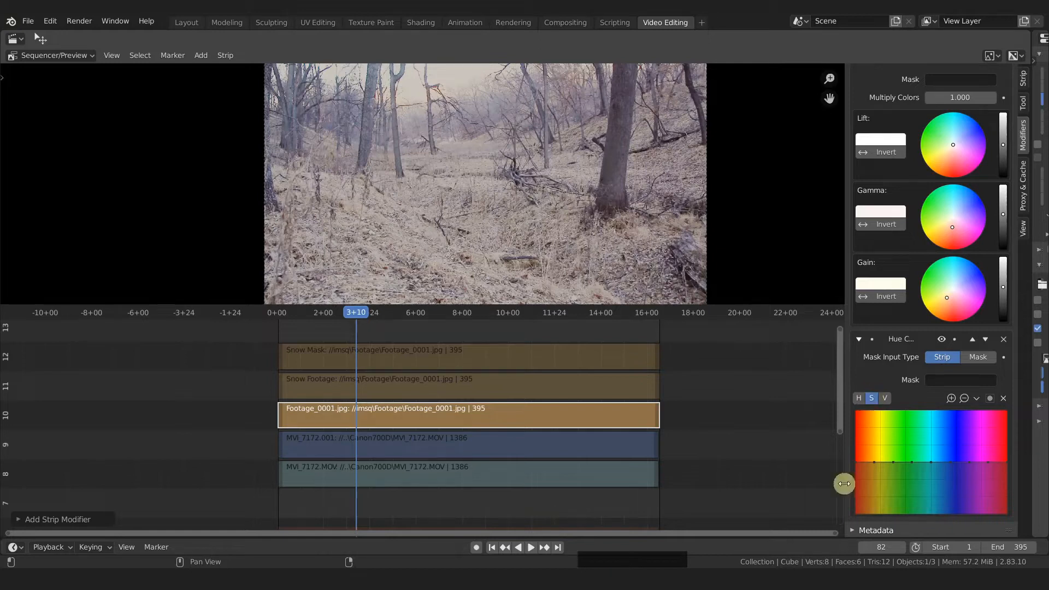
# Raise the Hue Correct saturation curve at X 0.08694, Y 0.81771, at X 1.00000, Y 0.85417 and at X 0.26384, Y 0.66146.
pyautogui.moveTo(856, 461); pyautogui.dragTo(868, 433)
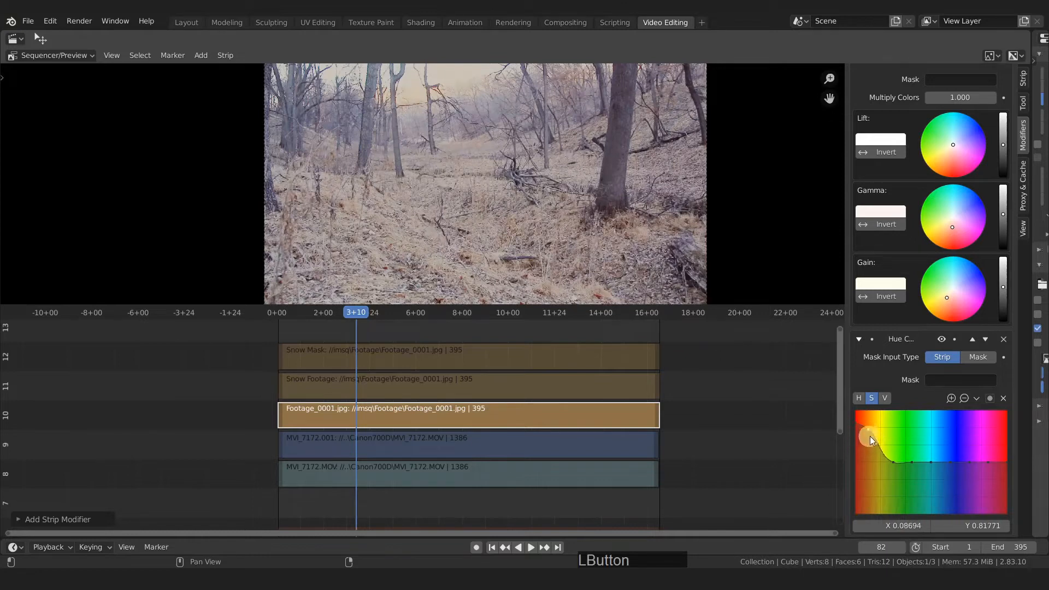
pyautogui.moveTo(1002, 461); pyautogui.dragTo(1011, 424)
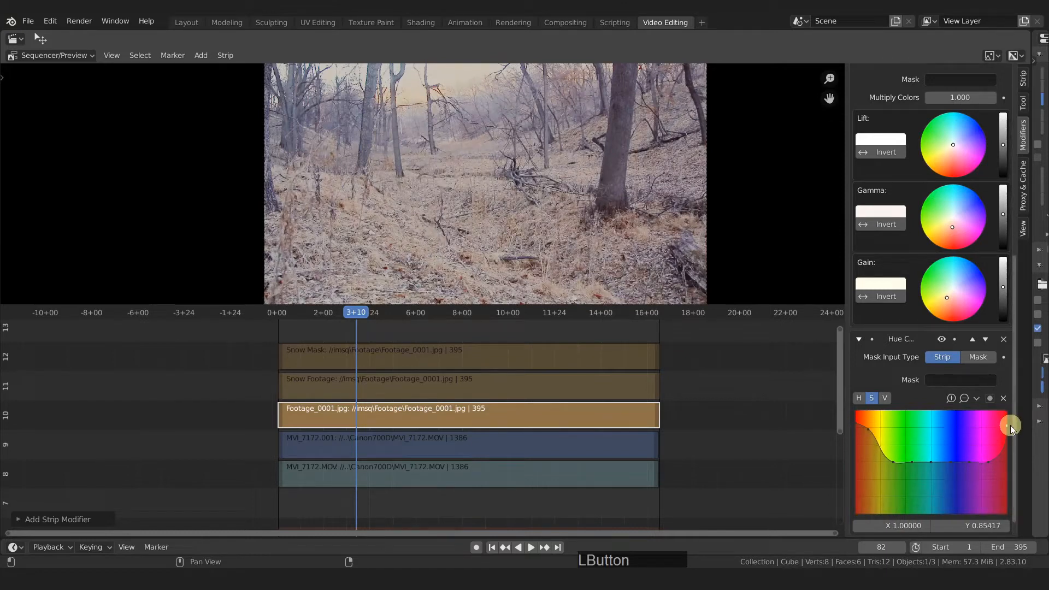
pyautogui.moveTo(894, 462); pyautogui.dragTo(894, 447)
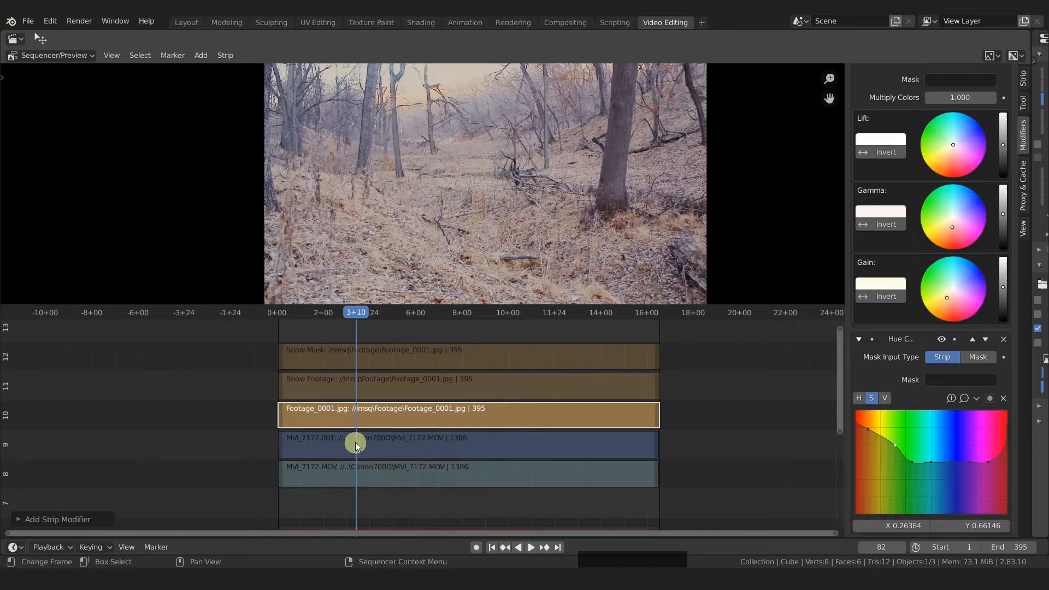
# Unmute the Snow Footage strip and inspect the snow on the ground and around the large tree's base.
pyautogui.click(456, 388)
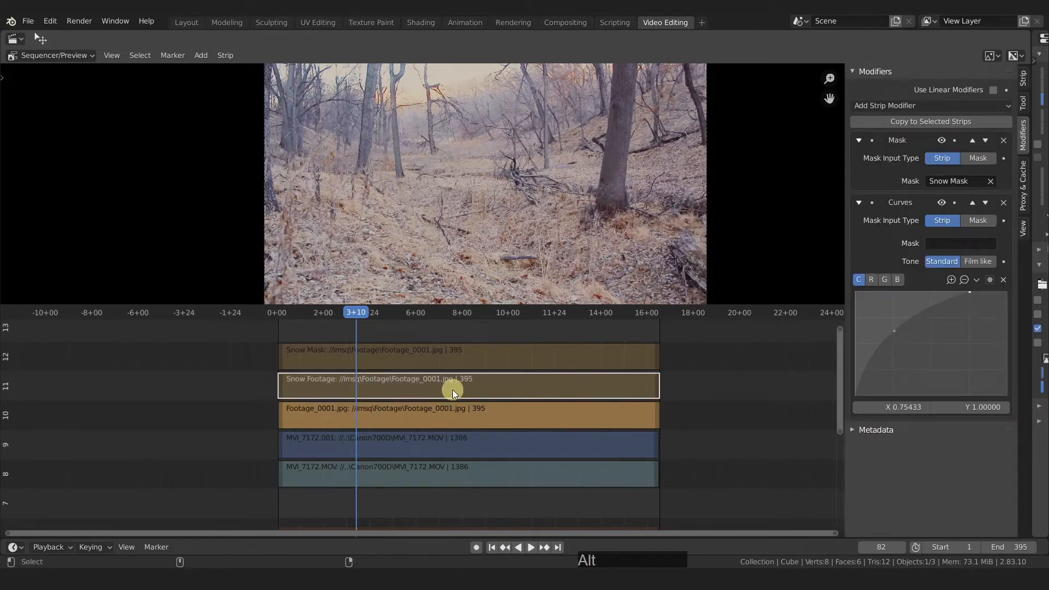
pyautogui.hotkey('alt', 'h')
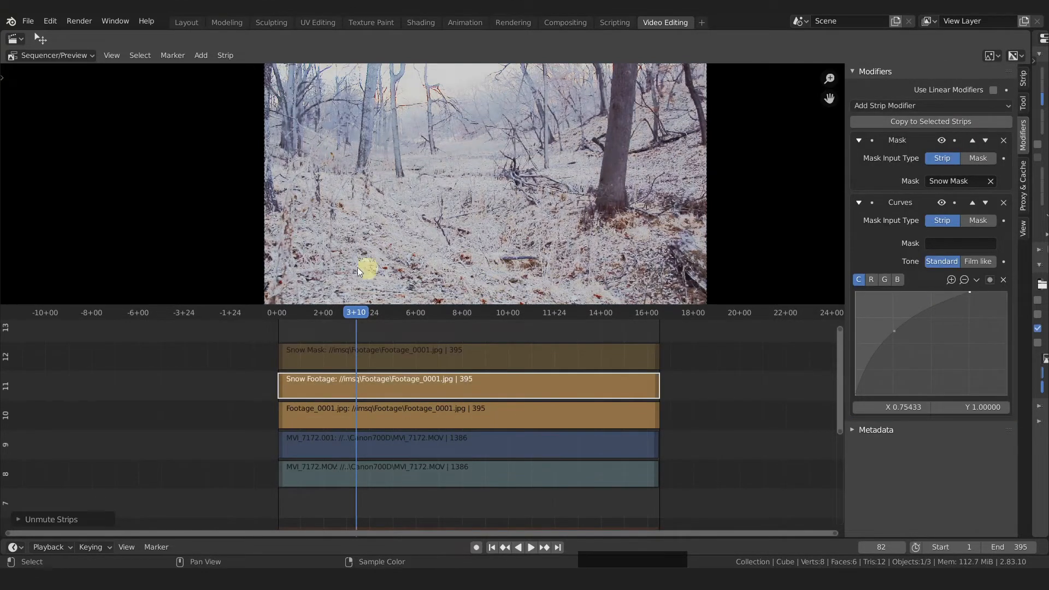
pyautogui.scroll(1, 357, 267)
pyautogui.scroll(3, 398, 264)
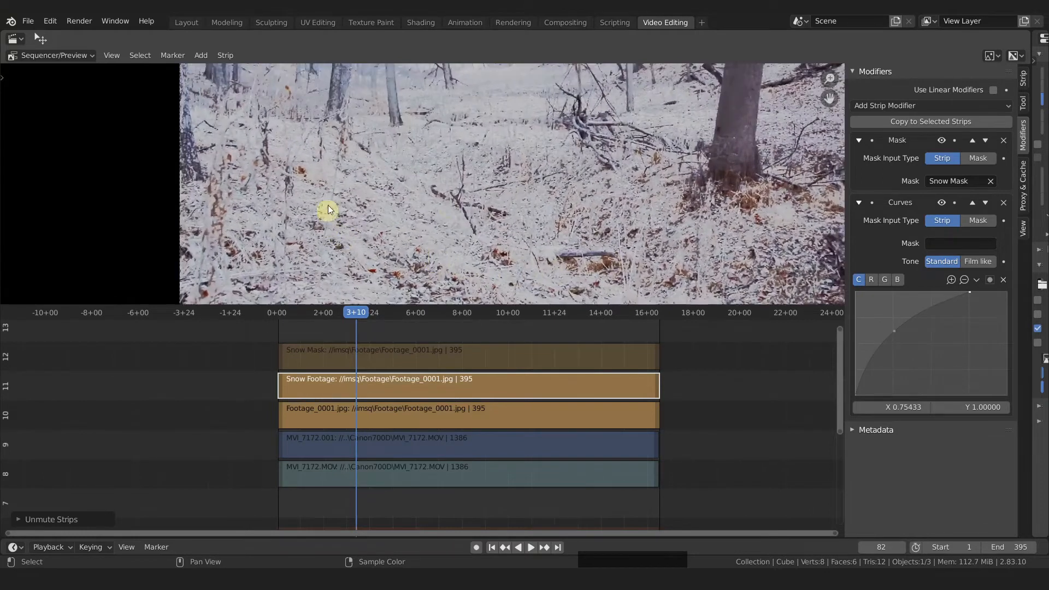
pyautogui.scroll(-2, 546, 224)
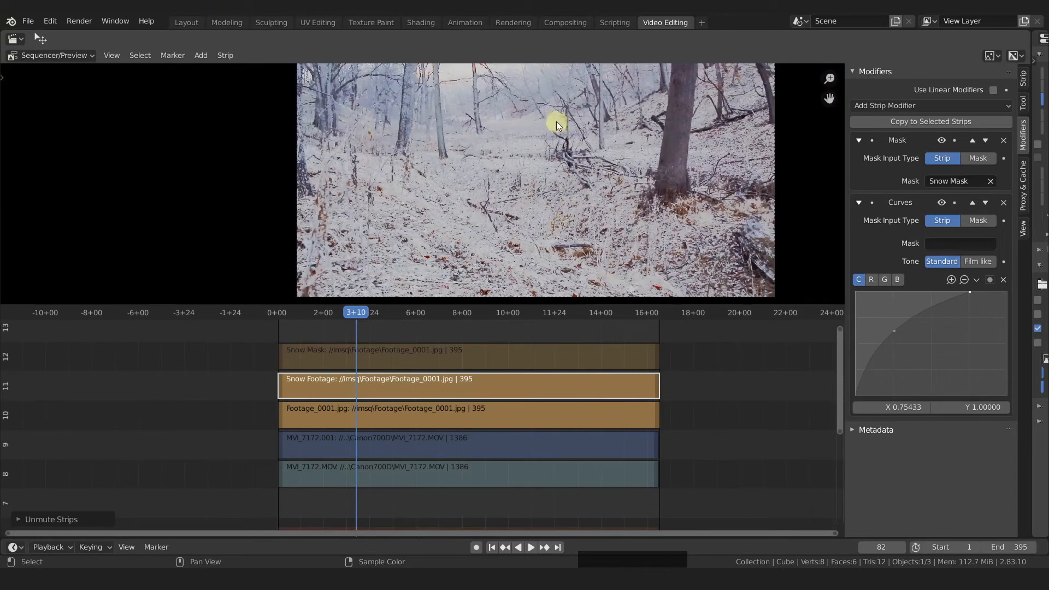
pyautogui.scroll(5, 554, 175)
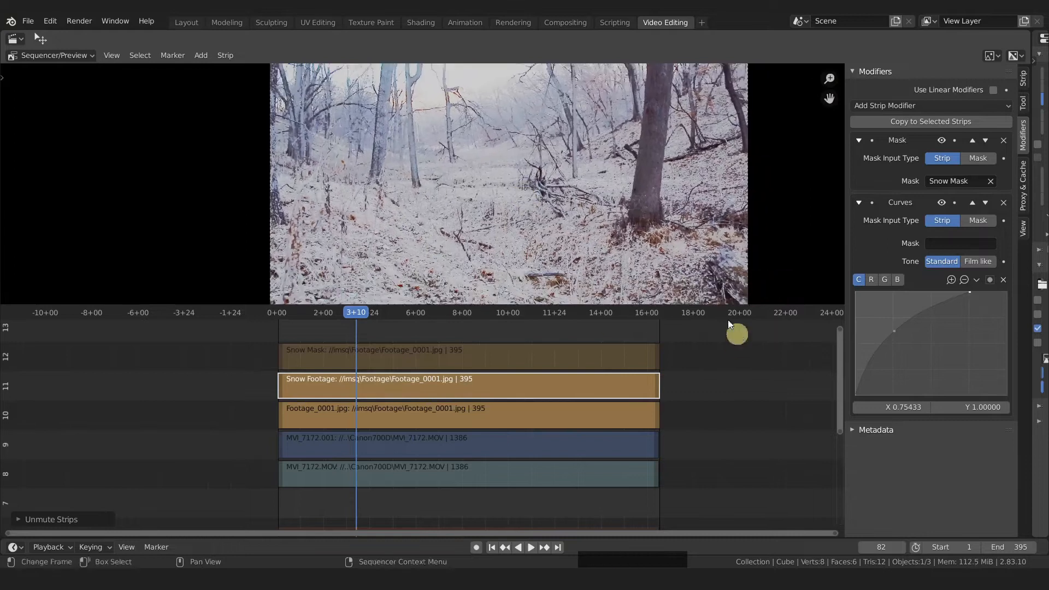
pyautogui.scroll(2, 655, 238)
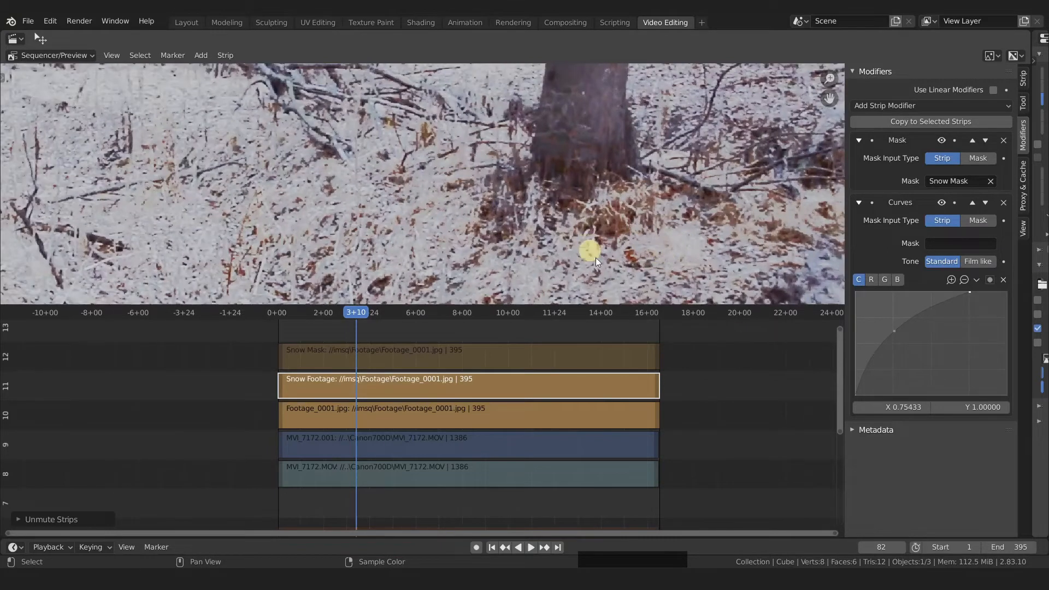
pyautogui.scroll(-1, 596, 257)
# Add a White Balance modifier to the Snow Footage strip and set its White Value to a yellow-orange tint.
pyautogui.click(880, 105)
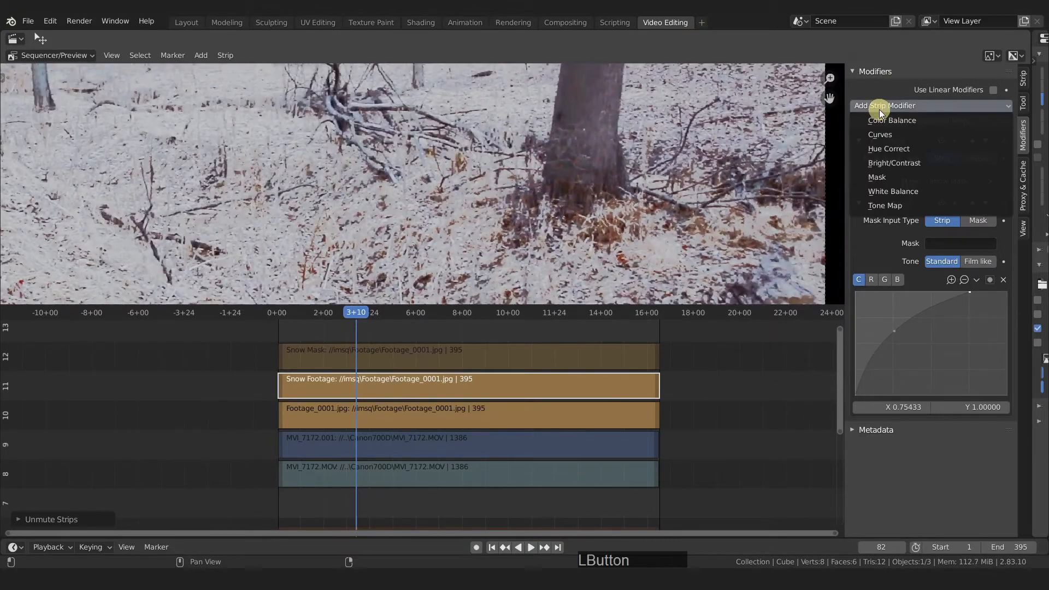
pyautogui.click(896, 191)
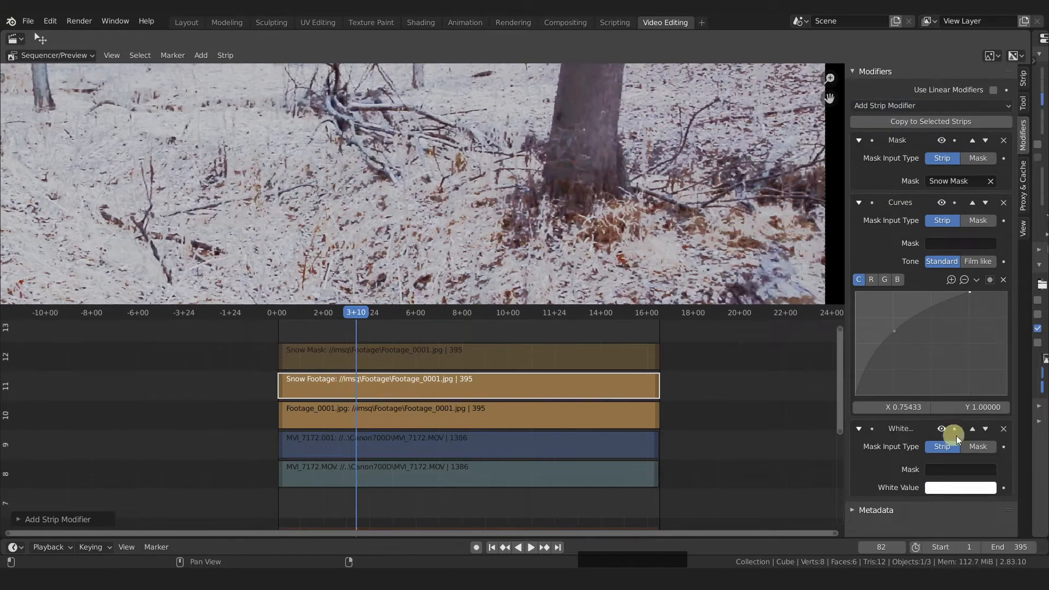
pyautogui.click(962, 487)
pyautogui.moveTo(928, 361); pyautogui.dragTo(909, 378)
pyautogui.scroll(-5, 317, 196)
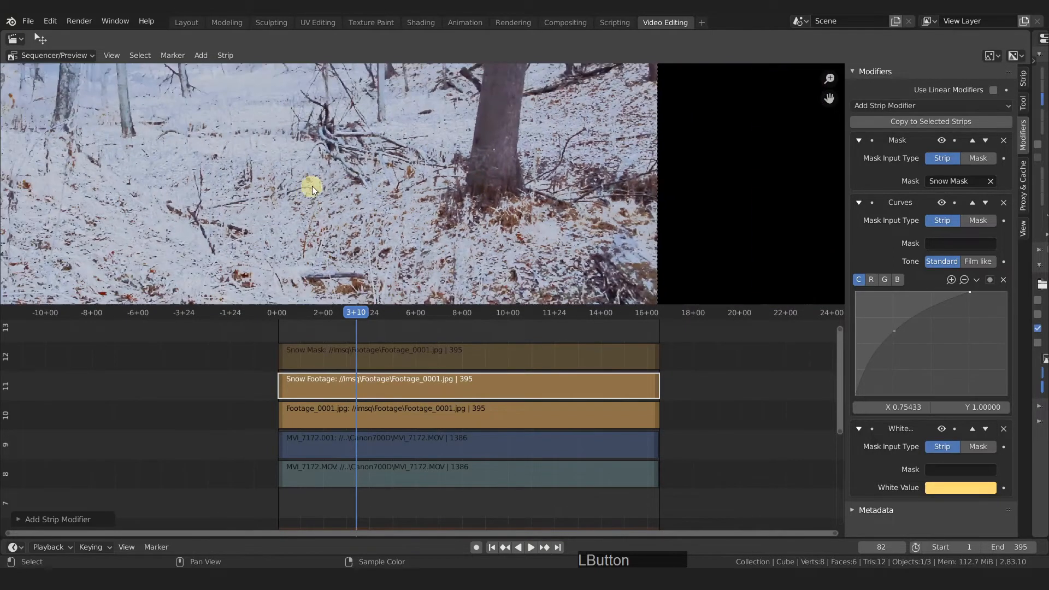
pyautogui.moveTo(348, 203); pyautogui.dragTo(517, 264, button='middle')
pyautogui.scroll(-2, 519, 264)
pyautogui.moveTo(357, 135)
pyautogui.mouseDown(button='middle')
pyautogui.moveTo(345, 127)
pyautogui.moveTo(393, 136)
pyautogui.moveTo(422, 171)
pyautogui.moveTo(353, 121)
pyautogui.mouseUp(button='middle')
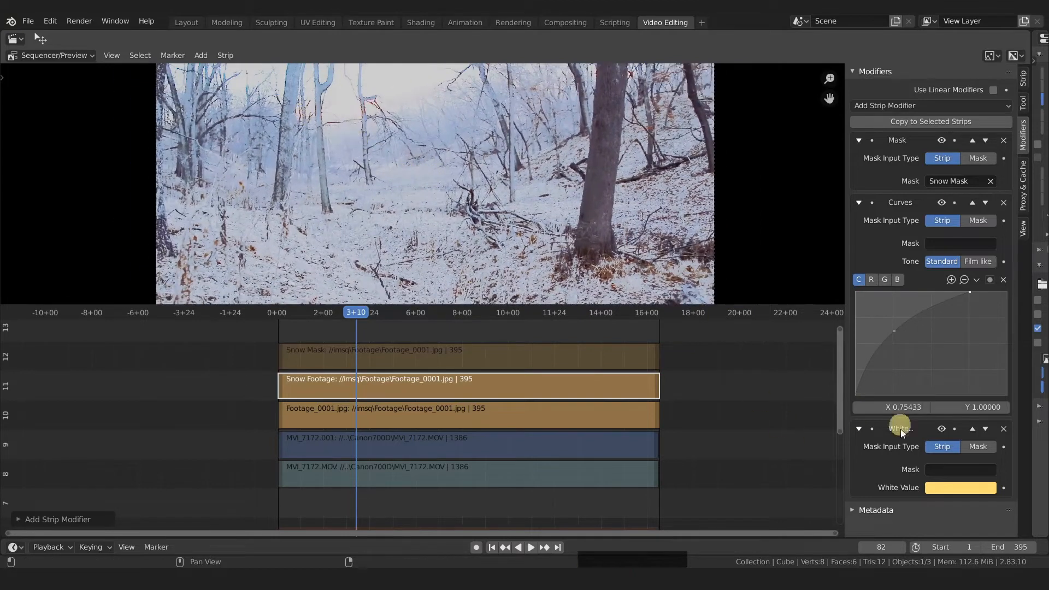
# Soften the White Balance modifier's White Value to a pale peach tint and check the snow color.
pyautogui.click(948, 486)
pyautogui.moveTo(910, 381); pyautogui.dragTo(920, 376)
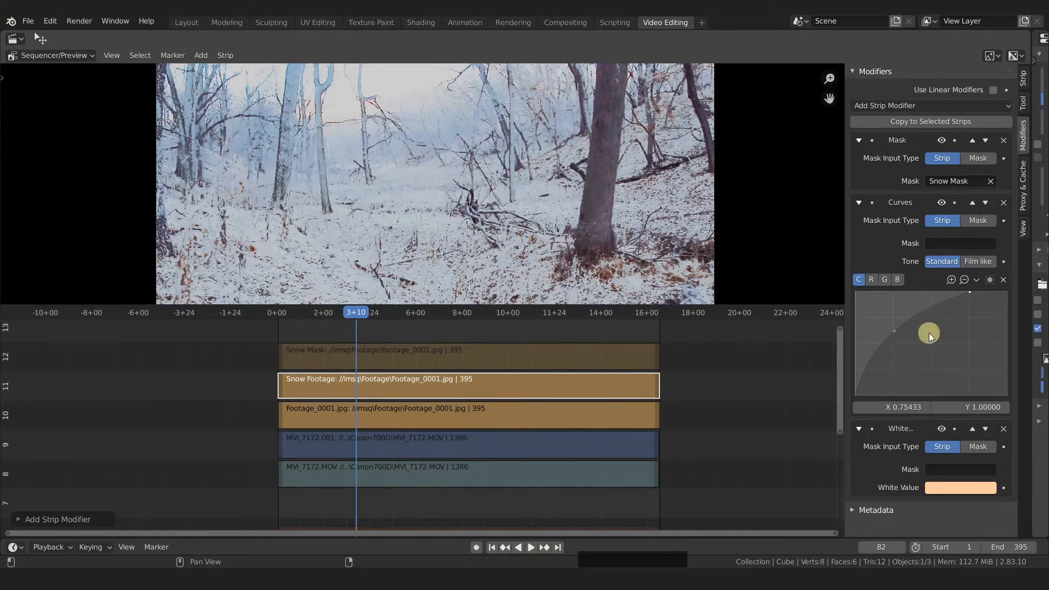
pyautogui.click(971, 485)
pyautogui.click(919, 372)
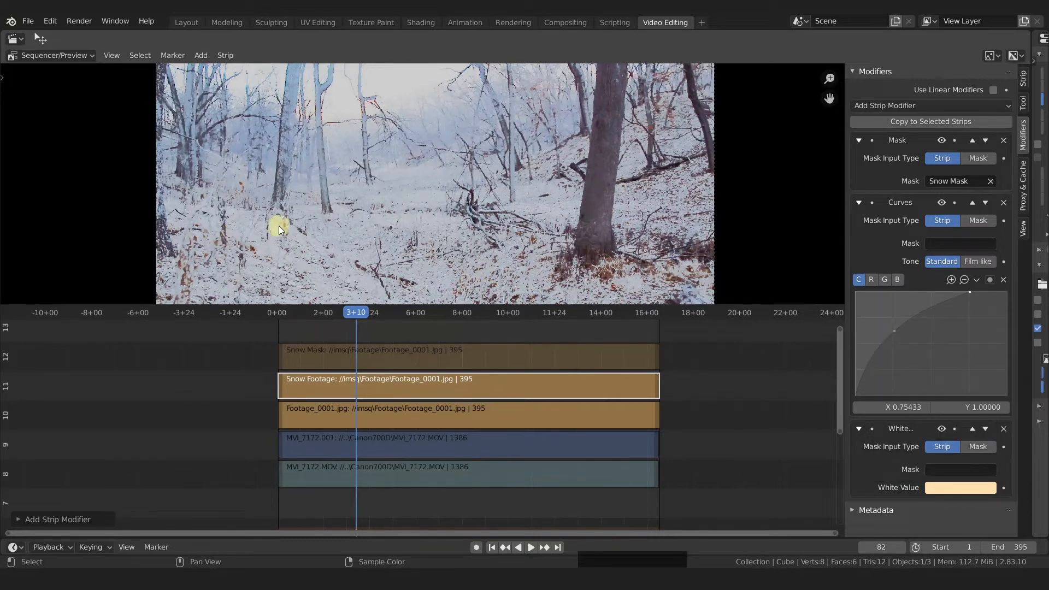
pyautogui.moveTo(278, 225); pyautogui.dragTo(323, 133, button='middle')
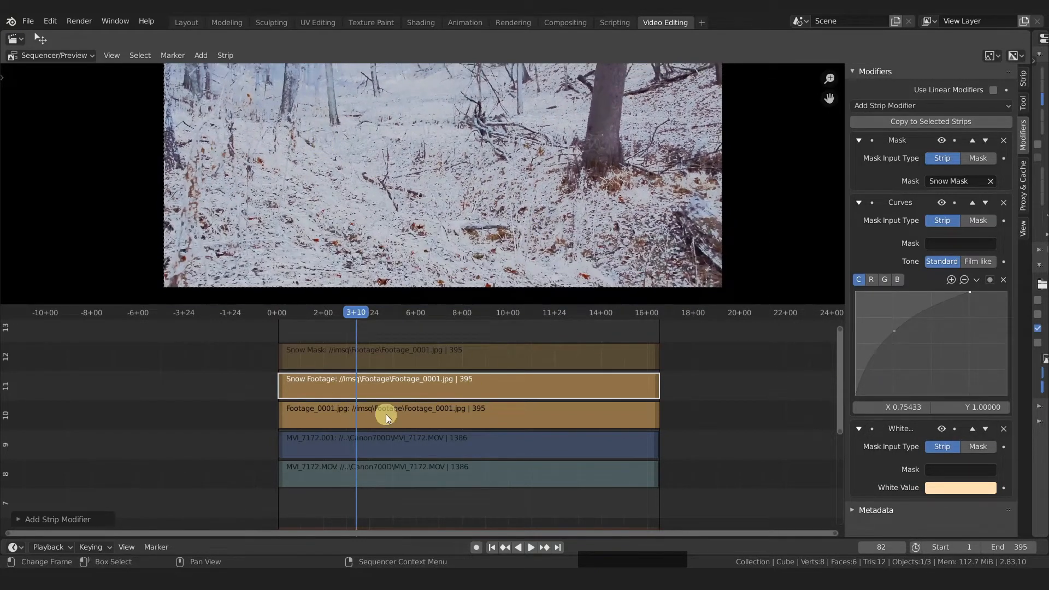
# Move the Footage_0001.jpg strip's Color Balance Gain back toward neutral white and nudge its Gamma slightly toward orange.
pyautogui.click(385, 414)
pyautogui.scroll(-10, 925, 406)
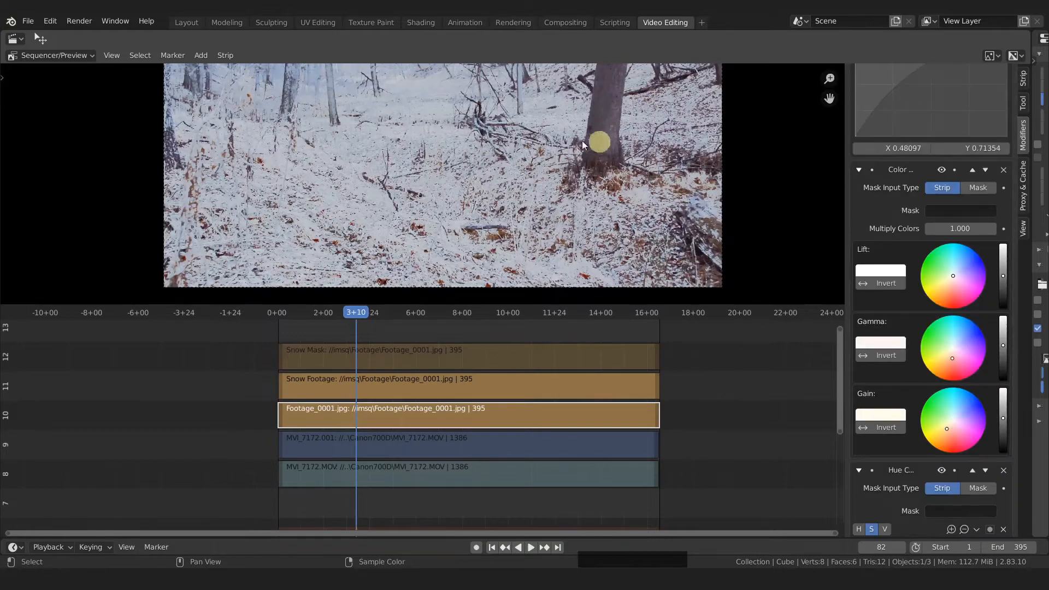
pyautogui.scroll(-6, 1002, 342)
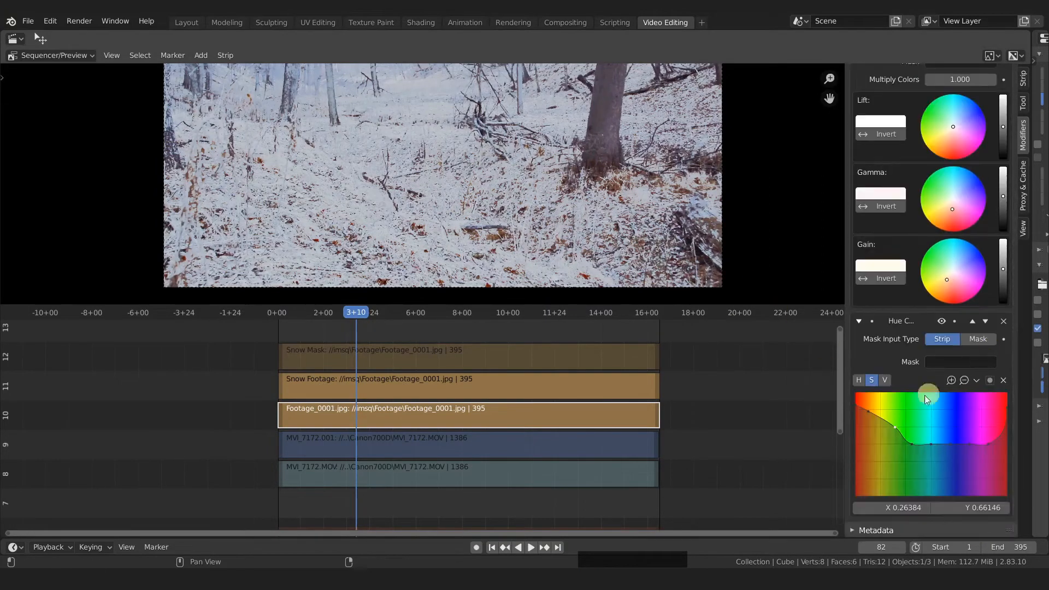
pyautogui.scroll(3, 961, 255)
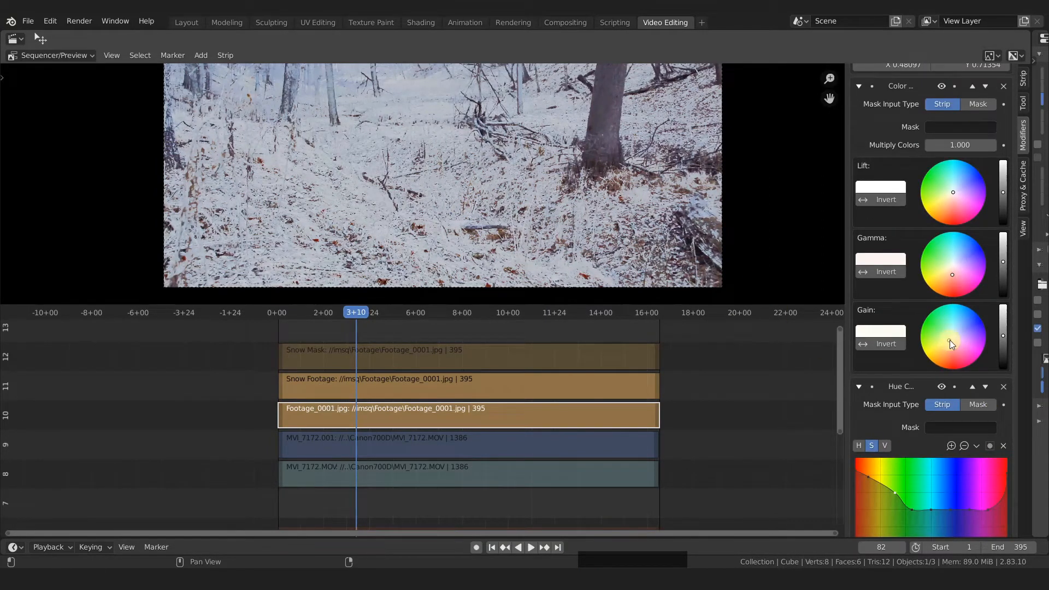
pyautogui.moveTo(951, 275); pyautogui.dragTo(951, 276)
pyautogui.scroll(5, 632, 175)
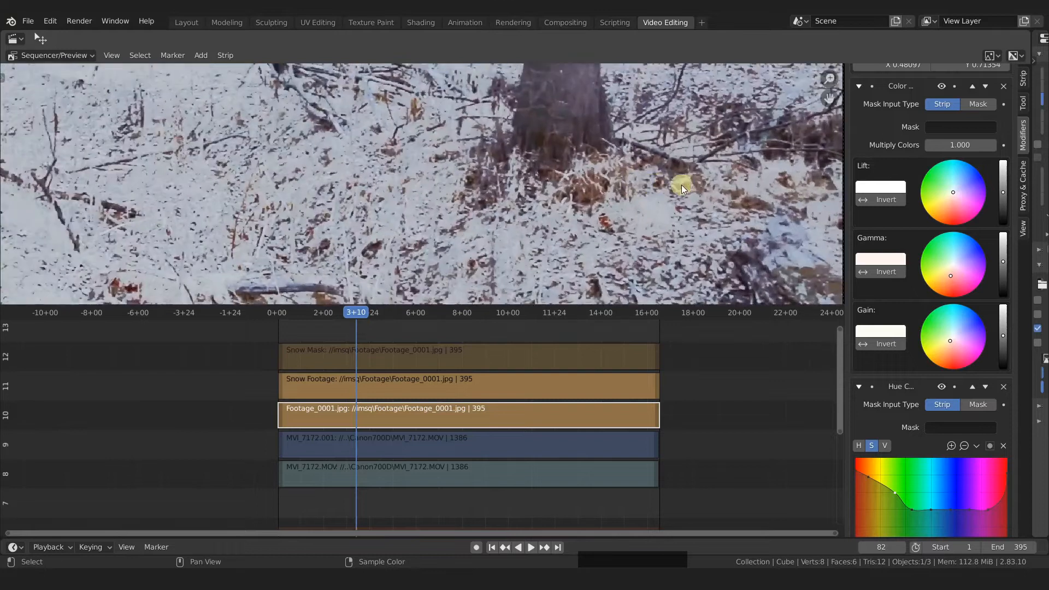
pyautogui.moveTo(951, 340); pyautogui.dragTo(954, 339)
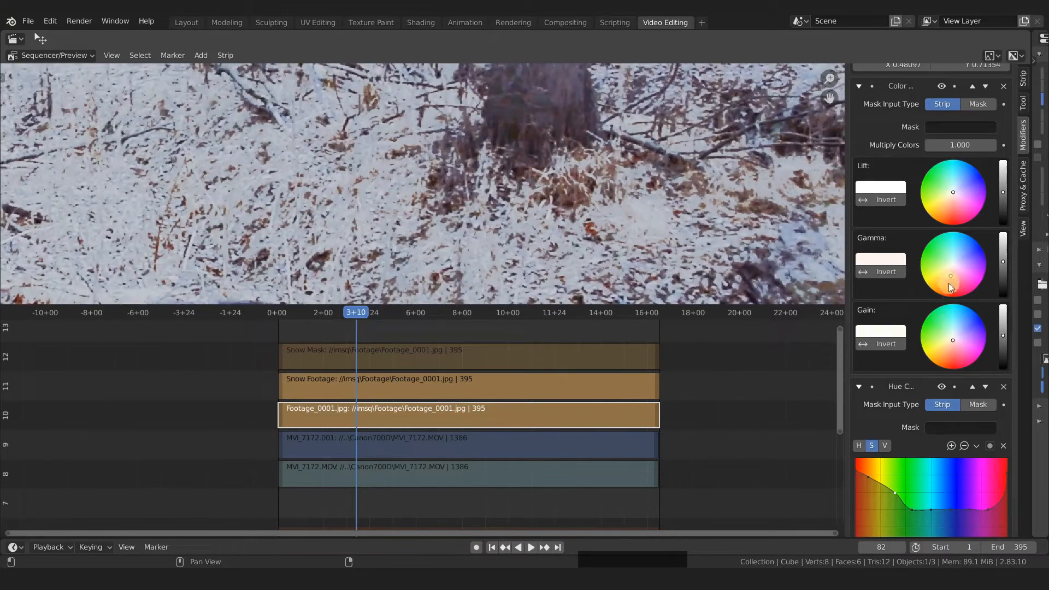
pyautogui.moveTo(950, 272); pyautogui.dragTo(950, 274)
# Examine the graded snow scene across the ground, branches and trees, both up close and as a whole.
pyautogui.scroll(-5, 427, 213)
pyautogui.moveTo(356, 239); pyautogui.dragTo(588, 142, button='middle')
pyautogui.scroll(-4, 383, 180)
pyautogui.moveTo(383, 180); pyautogui.dragTo(426, 173, button='middle')
pyautogui.scroll(-3, 426, 172)
pyautogui.scroll(1, 511, 257)
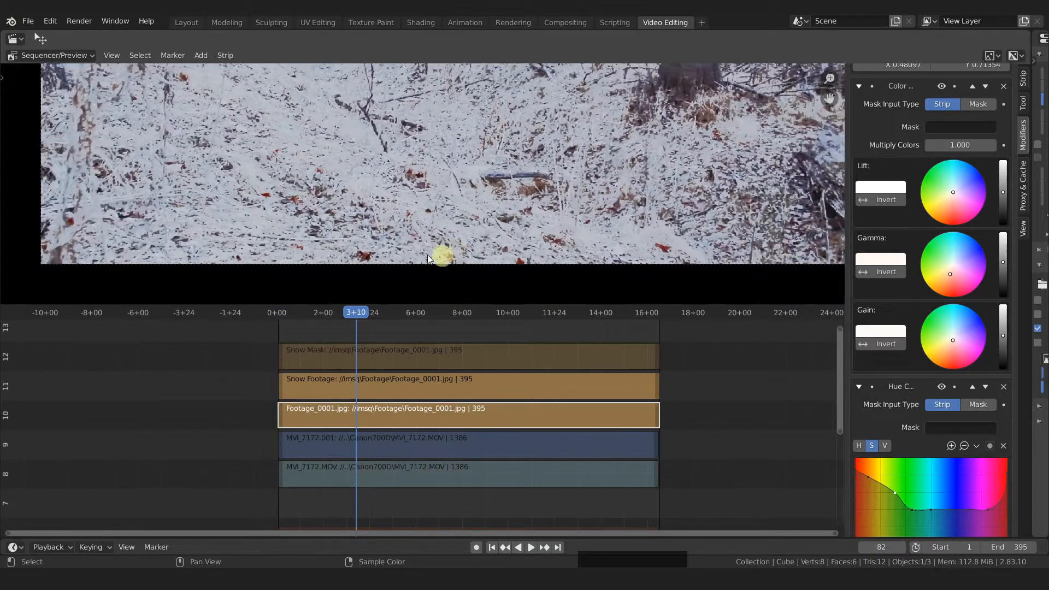
pyautogui.moveTo(288, 186); pyautogui.dragTo(307, 225, button='middle')
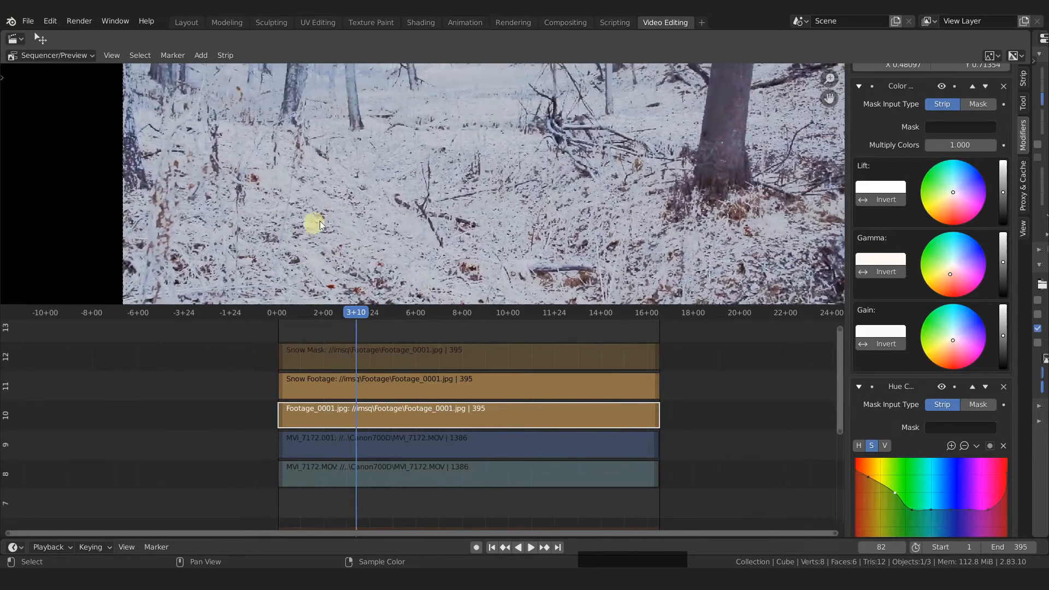
pyautogui.scroll(-3, 505, 215)
pyautogui.moveTo(522, 224); pyautogui.dragTo(508, 243, button='middle')
pyautogui.scroll(-2, 495, 232)
pyautogui.scroll(1, 486, 225)
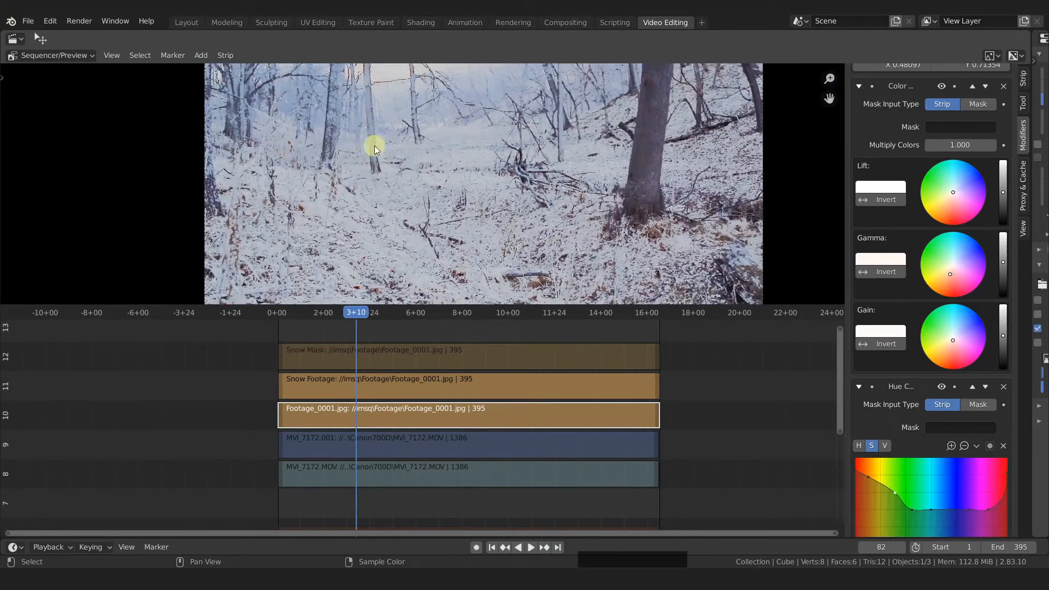
pyautogui.scroll(-1, 609, 239)
pyautogui.moveTo(536, 204); pyautogui.dragTo(494, 213, button='middle')
# Go to frame 235 and mute the Snow Footage strip to examine the base footage around the mossy fallen log.
pyautogui.moveTo(352, 313); pyautogui.dragTo(504, 330)
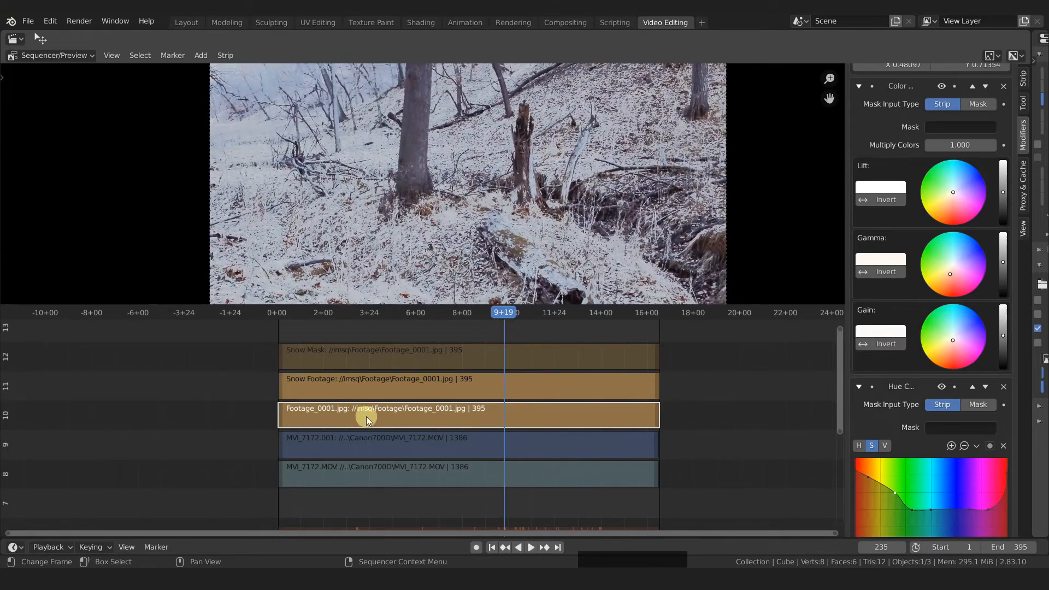
pyautogui.scroll(4, 545, 204)
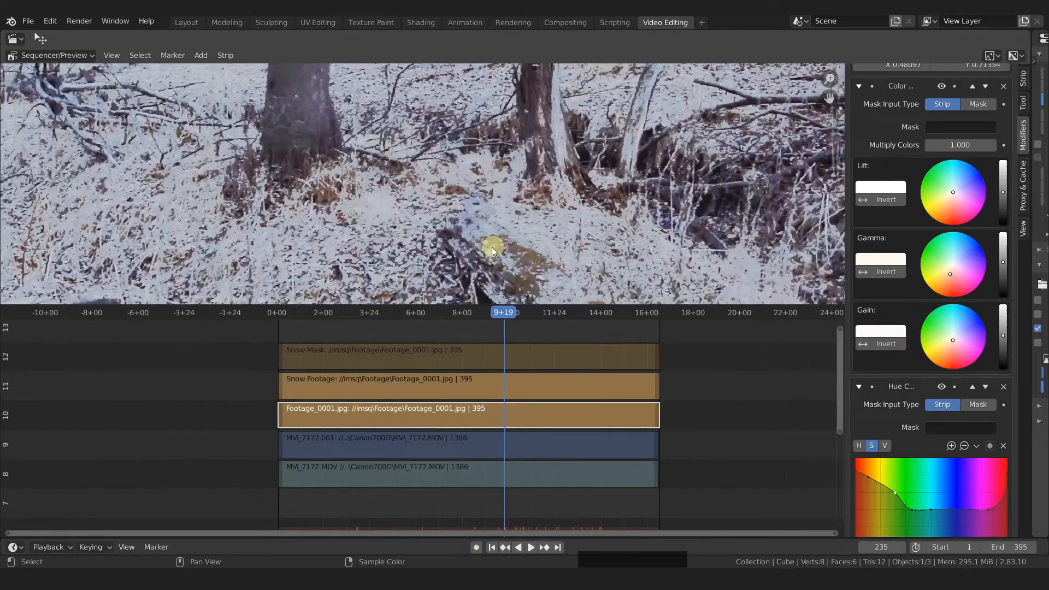
pyautogui.scroll(2, 486, 224)
pyautogui.moveTo(459, 199); pyautogui.dragTo(441, 139, button='middle')
pyautogui.click(410, 387)
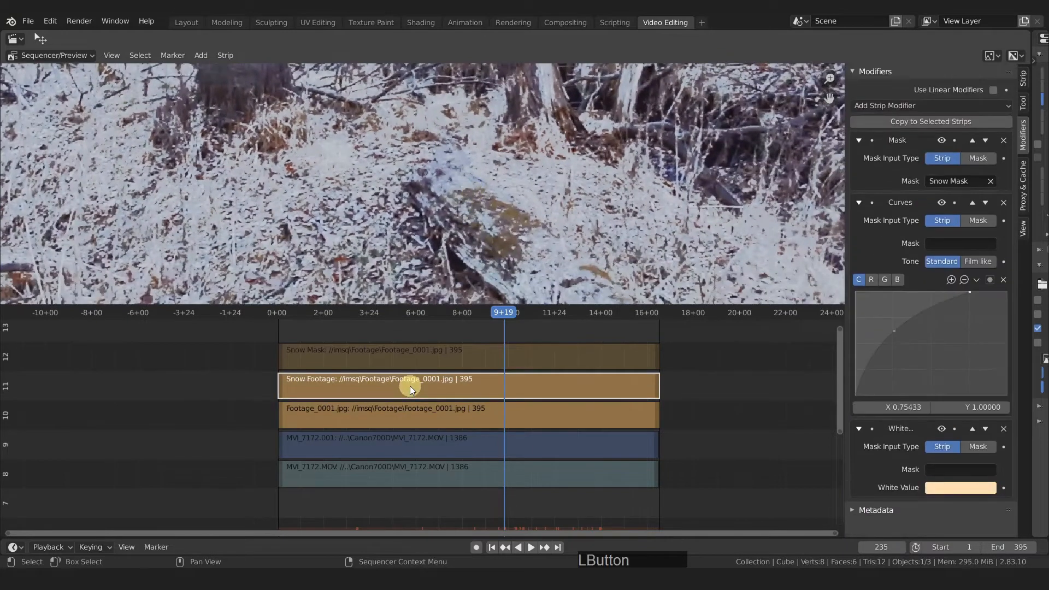
pyautogui.press('h')
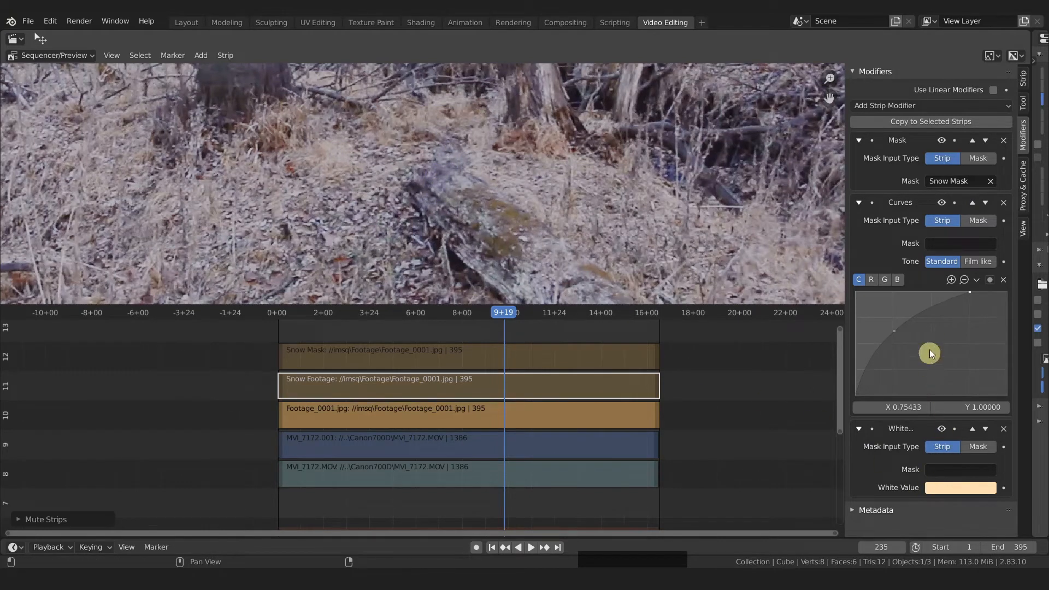
# Raise the magenta point of the Footage_0001.jpg strip's Hue Correct saturation curve to X 0.90614, Y 0.83333.
pyautogui.click(462, 412)
pyautogui.scroll(-5, 1004, 474)
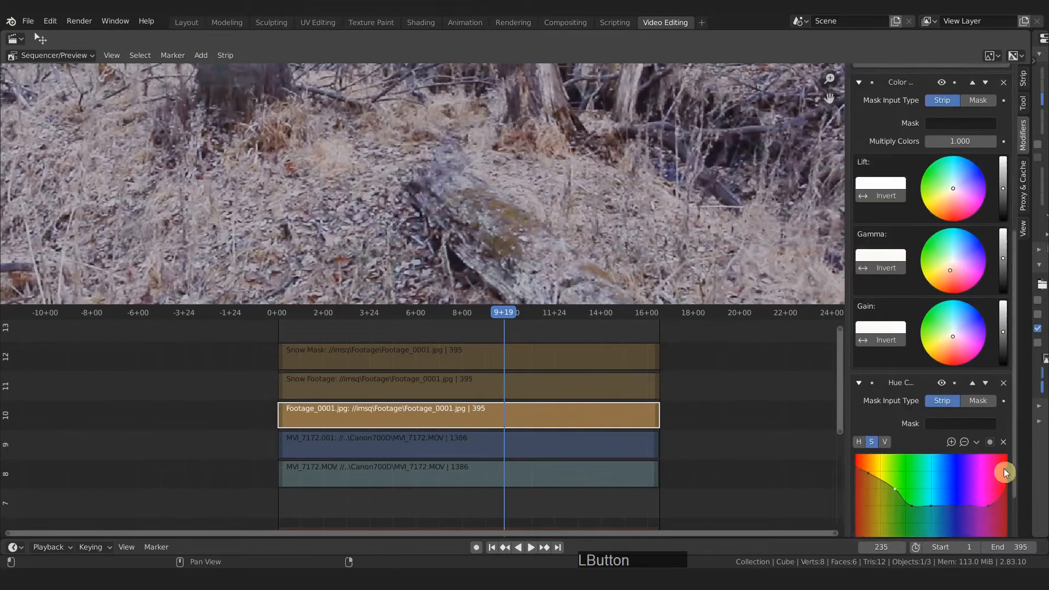
pyautogui.scroll(-3, 1004, 472)
pyautogui.moveTo(979, 446); pyautogui.dragTo(994, 410)
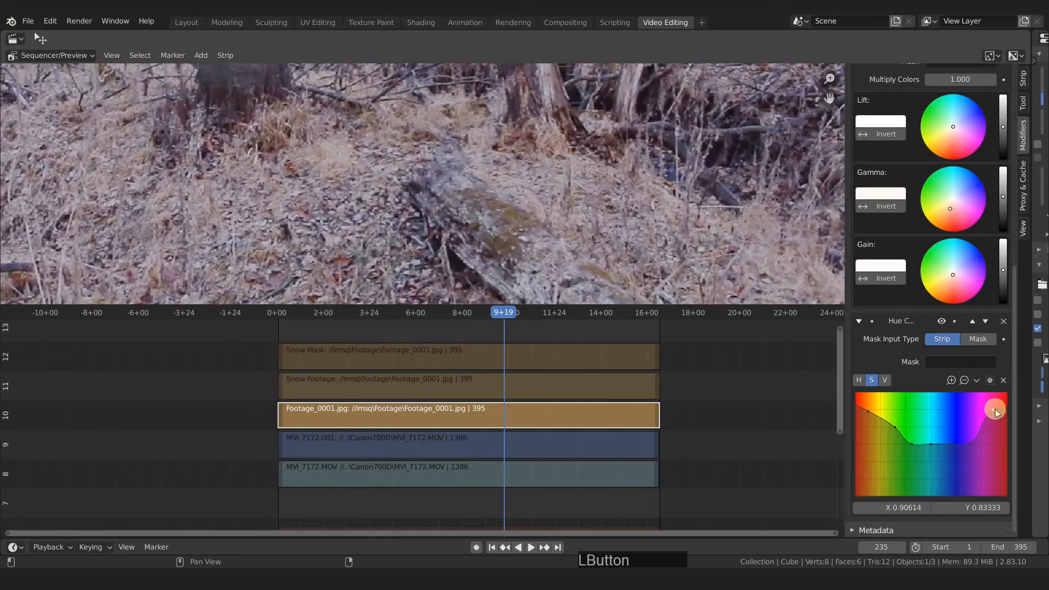
# Lower the violet point of the Footage_0001.jpg strip's Hue Correct saturation curve to X 0.83305, Y 0.13021.
pyautogui.moveTo(385, 206); pyautogui.dragTo(393, 237, button='middle')
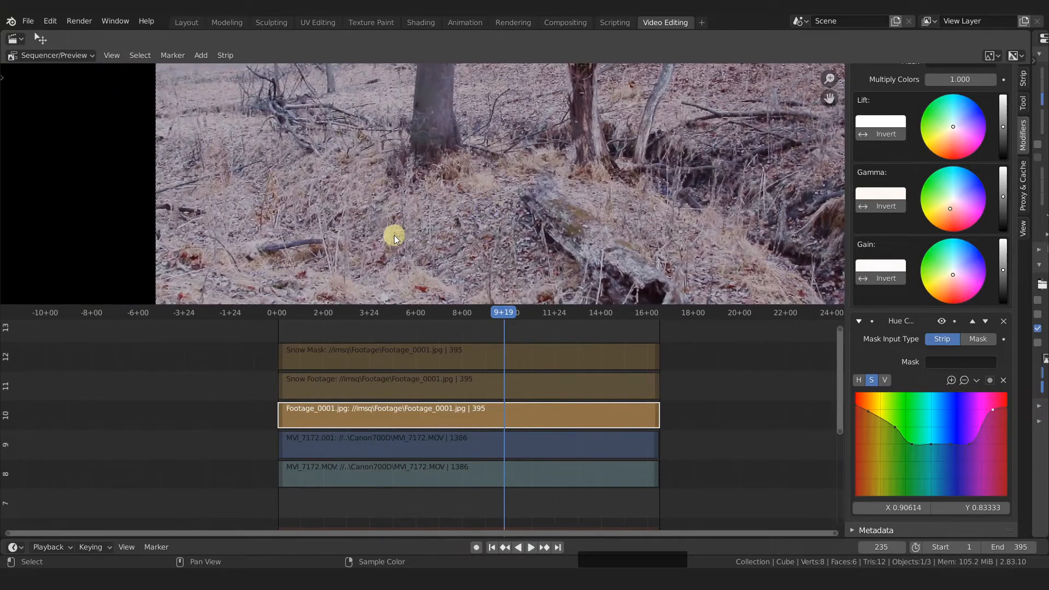
pyautogui.scroll(5, 982, 415)
pyautogui.scroll(-5, 988, 425)
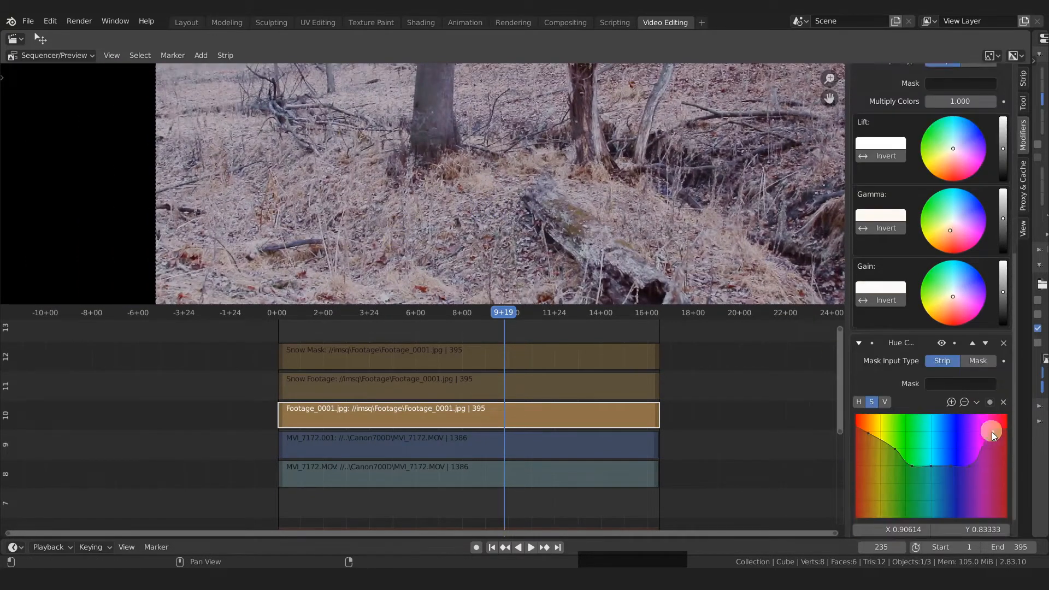
pyautogui.moveTo(969, 446); pyautogui.dragTo(982, 481)
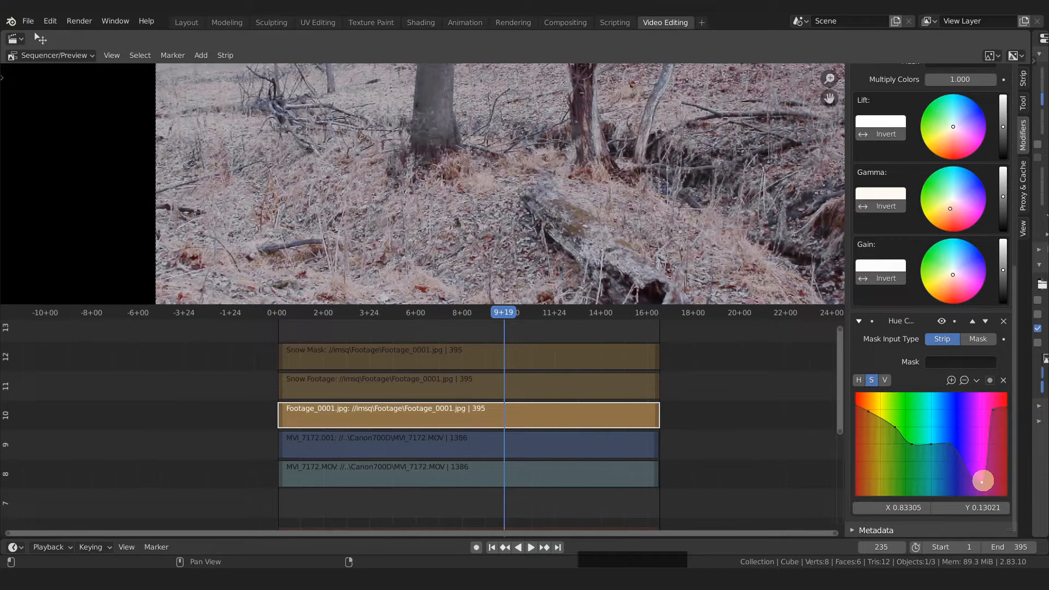
pyautogui.scroll(2, 533, 193)
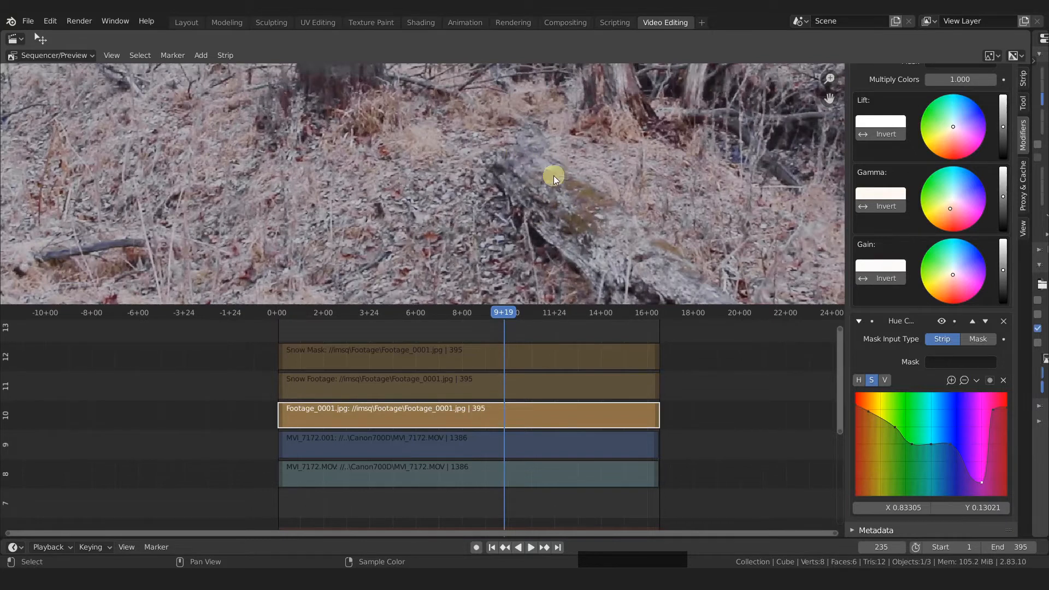
pyautogui.scroll(-2, 336, 189)
# Compare the base footage around the fallen log with the Hue Correct modifier off and on.
pyautogui.moveTo(336, 189); pyautogui.dragTo(502, 200, button='middle')
pyautogui.click(942, 323)
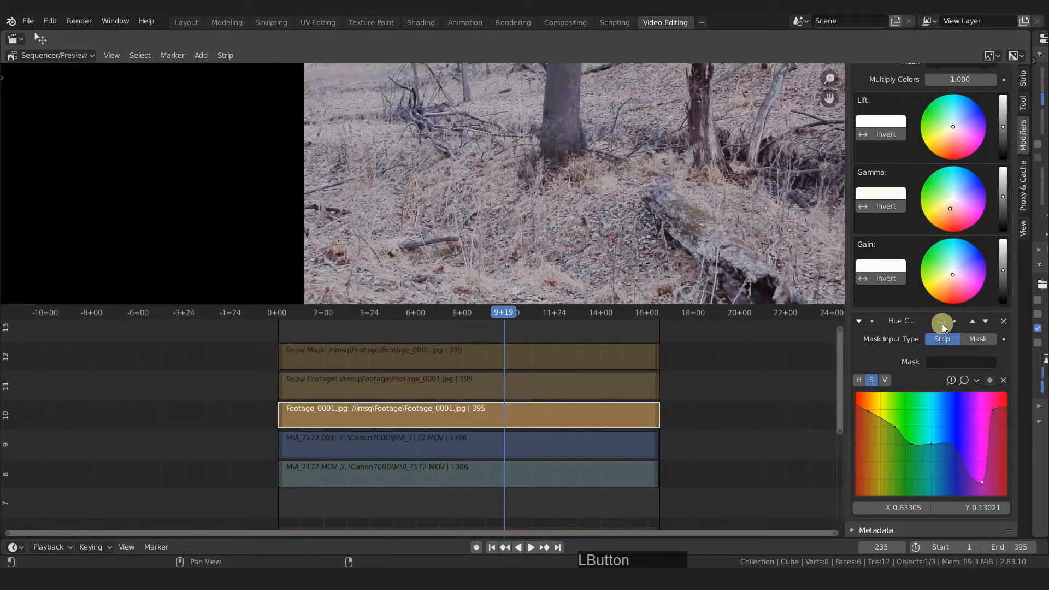
pyautogui.click(942, 324)
pyautogui.click(942, 323)
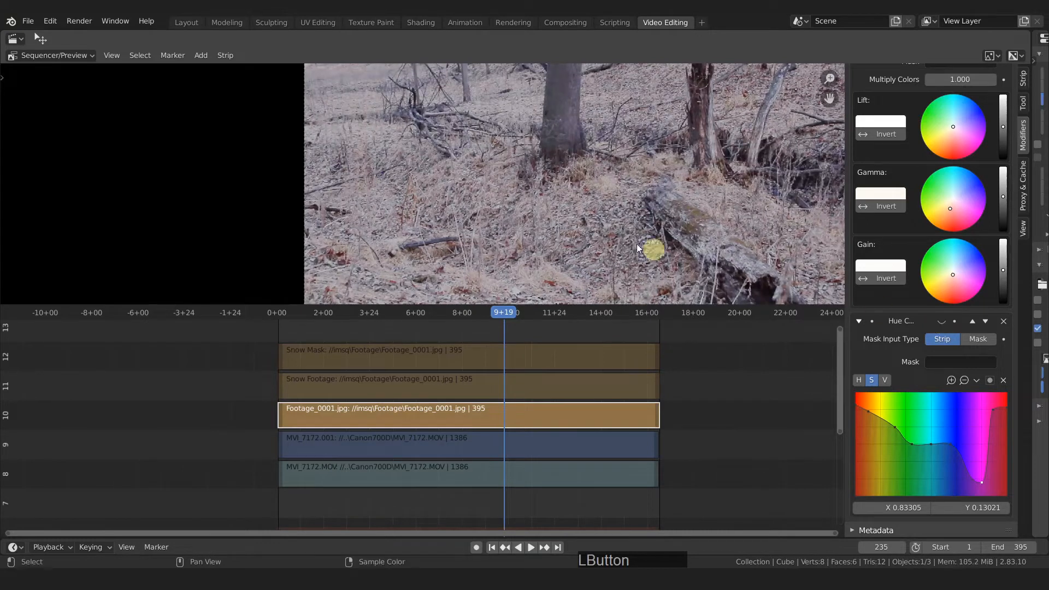
# Enlarge the preview area and compare the whole footage at frame 61 with and without Hue Correct, leaving the modifier enabled.
pyautogui.moveTo(501, 308); pyautogui.dragTo(352, 323)
pyautogui.moveTo(486, 229); pyautogui.dragTo(561, 227, button='middle')
pyautogui.moveTo(522, 305); pyautogui.dragTo(526, 356)
pyautogui.moveTo(525, 302); pyautogui.dragTo(526, 304, button='middle')
pyautogui.moveTo(351, 366)
pyautogui.mouseDown()
pyautogui.moveTo(379, 367)
pyautogui.moveTo(309, 378)
pyautogui.moveTo(336, 378)
pyautogui.mouseUp()
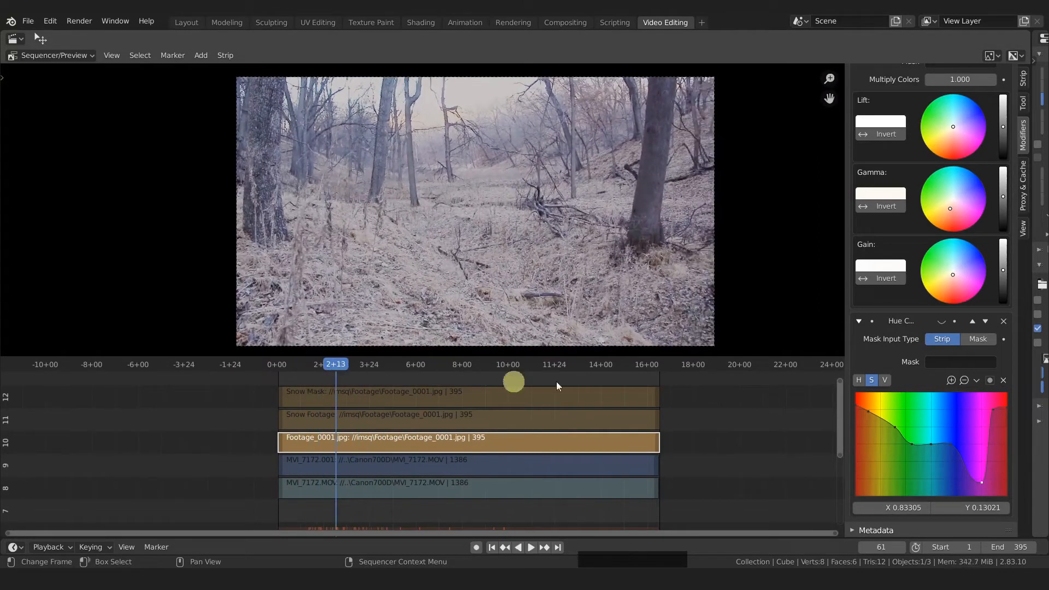
pyautogui.click(942, 324)
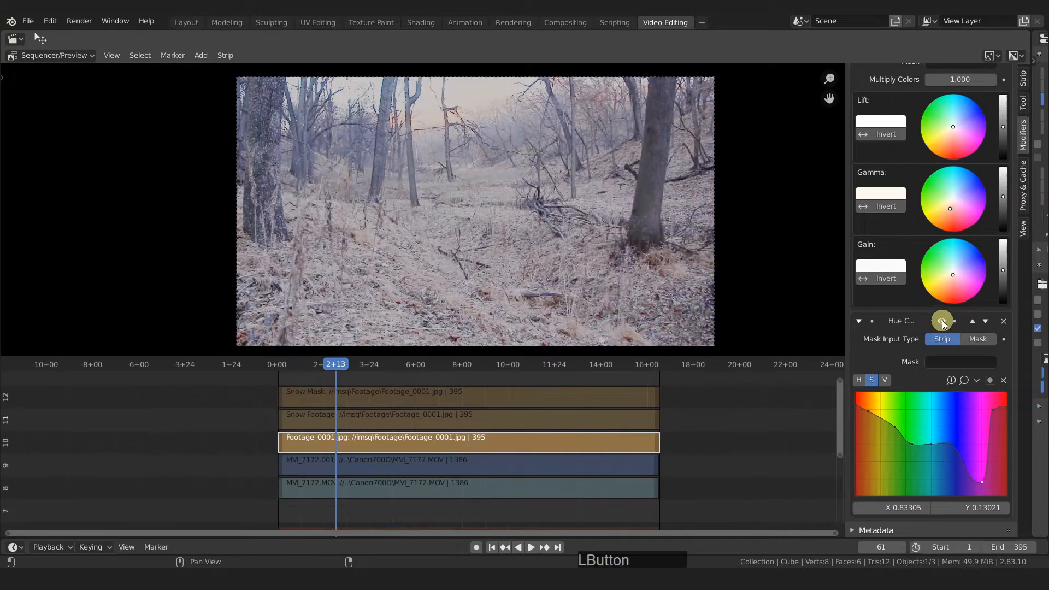
pyautogui.click(942, 324)
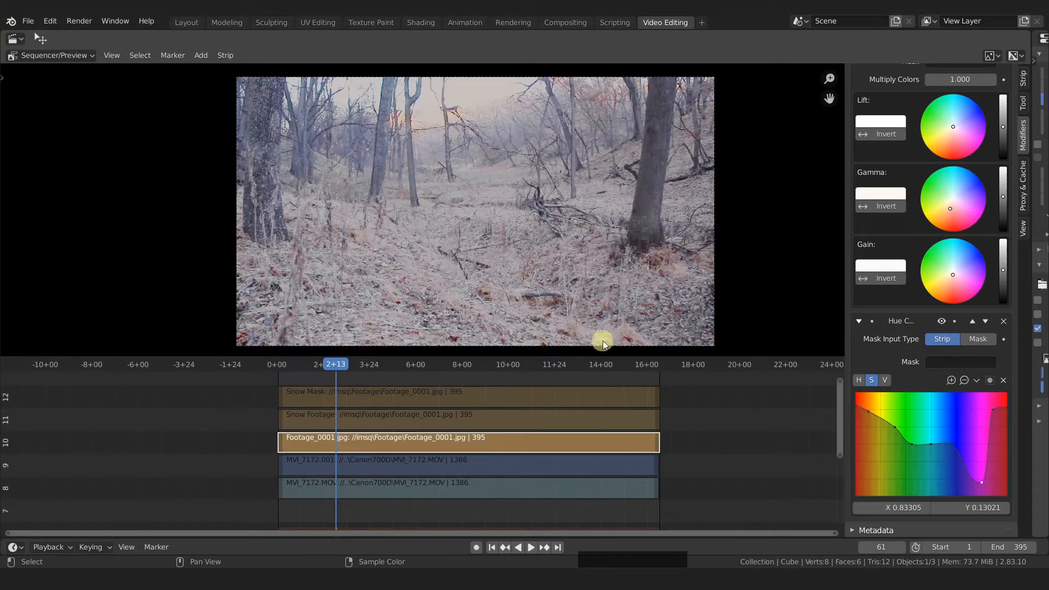
# Unmute the Snow Footage strip and play the snow scene from about frame 61 to frame 209.
pyautogui.click(363, 415)
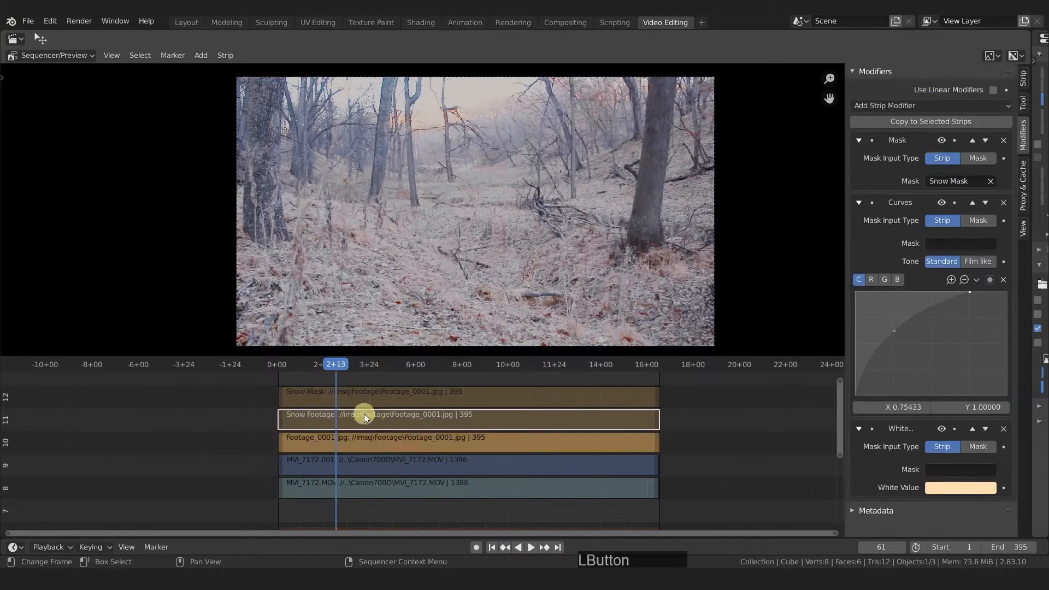
pyautogui.hotkey('alt', 'h')
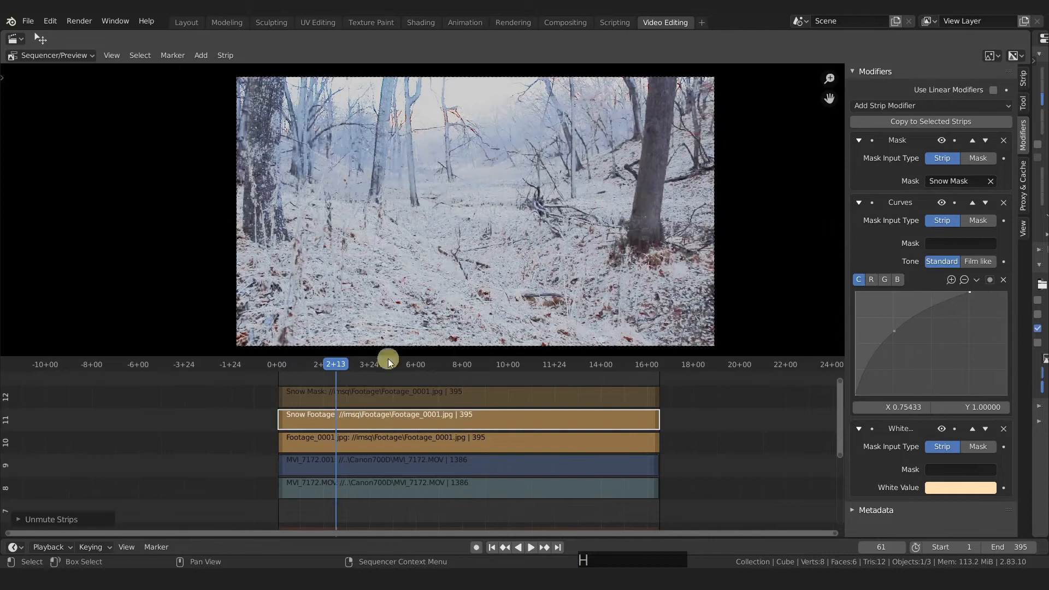
pyautogui.click(339, 367)
pyautogui.press('space')
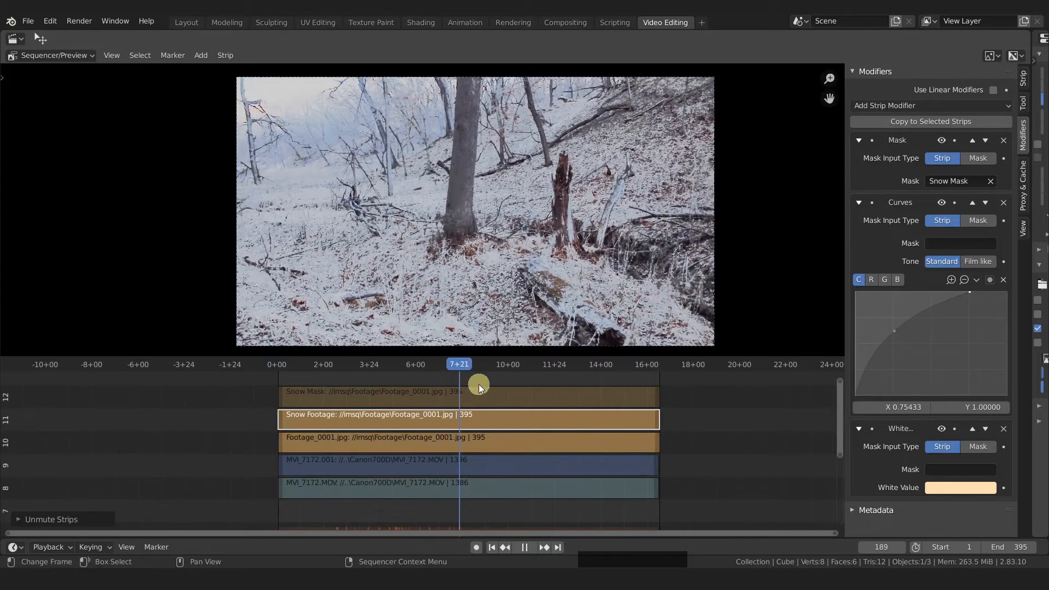
pyautogui.press('space')
pyautogui.scroll(3, 547, 196)
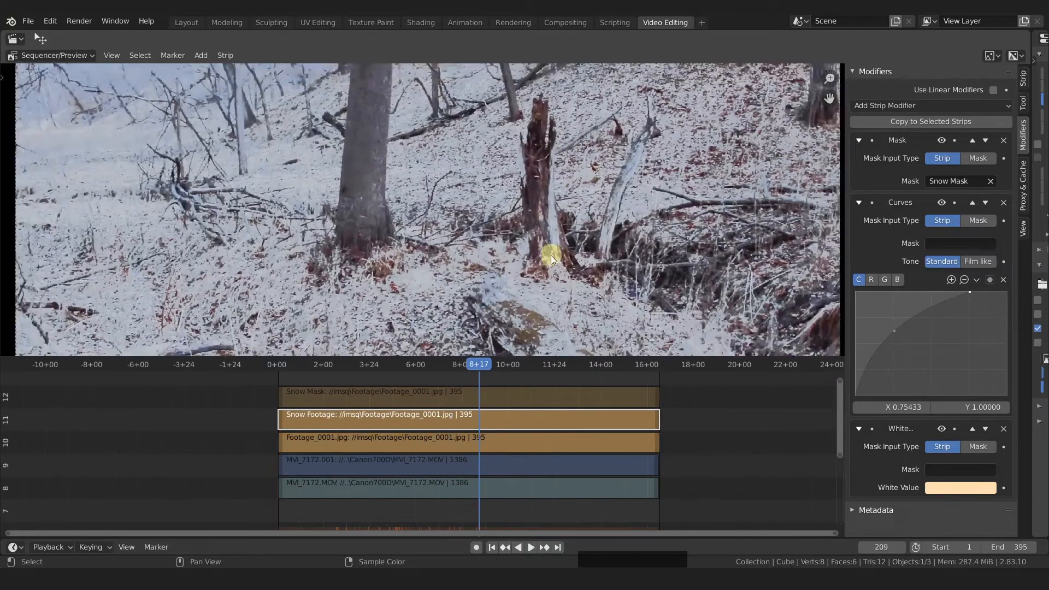
pyautogui.scroll(-2, 550, 253)
# Lower the magenta-red point of the Footage_0001.jpg strip's Hue Correct saturation curve to X 0.91652, Y 0.43229.
pyautogui.click(502, 440)
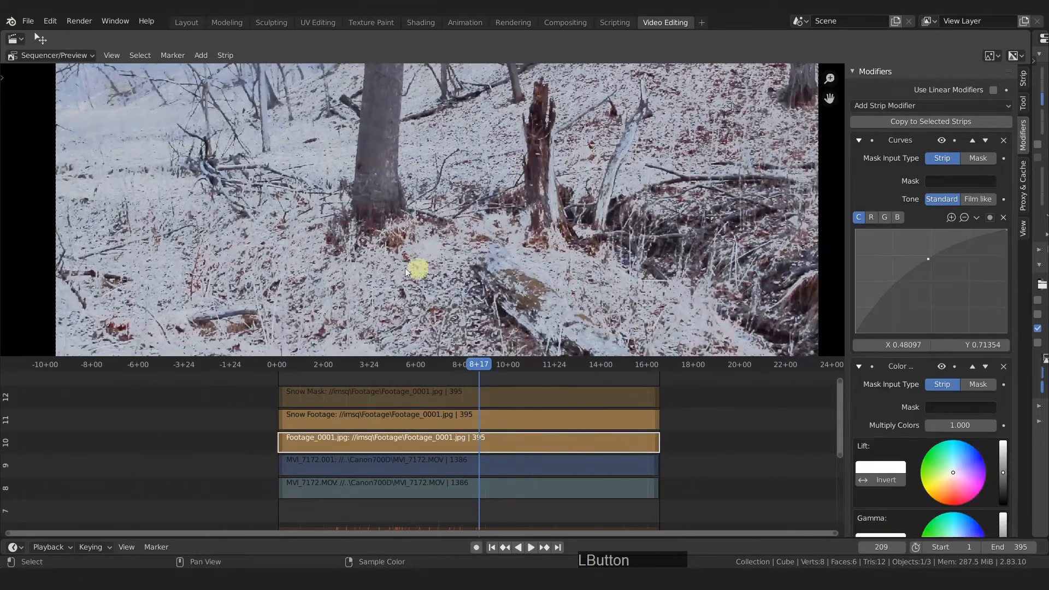
pyautogui.scroll(-12, 956, 445)
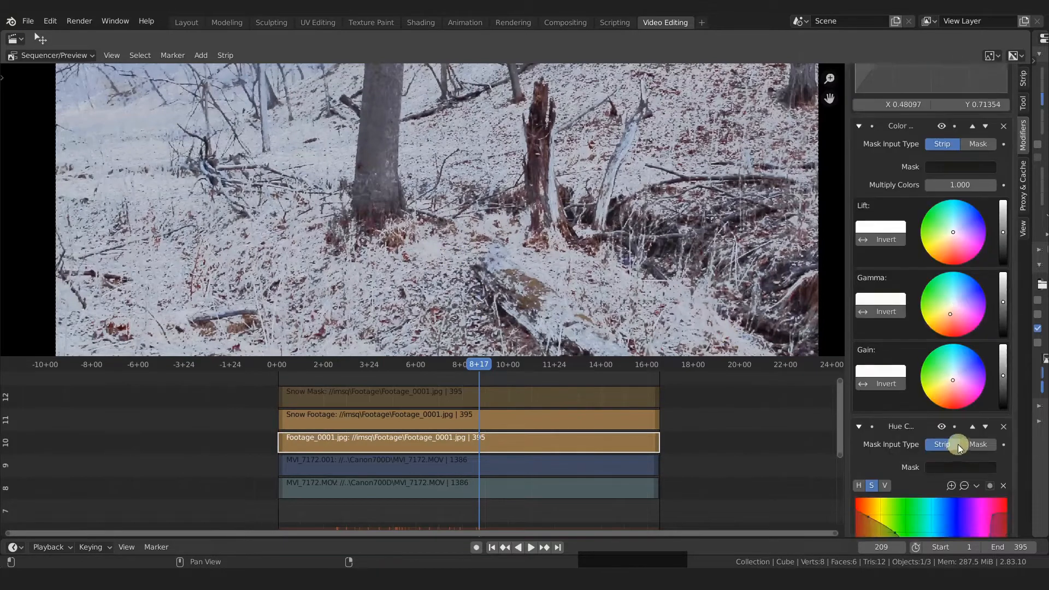
pyautogui.moveTo(995, 429); pyautogui.dragTo(1009, 444)
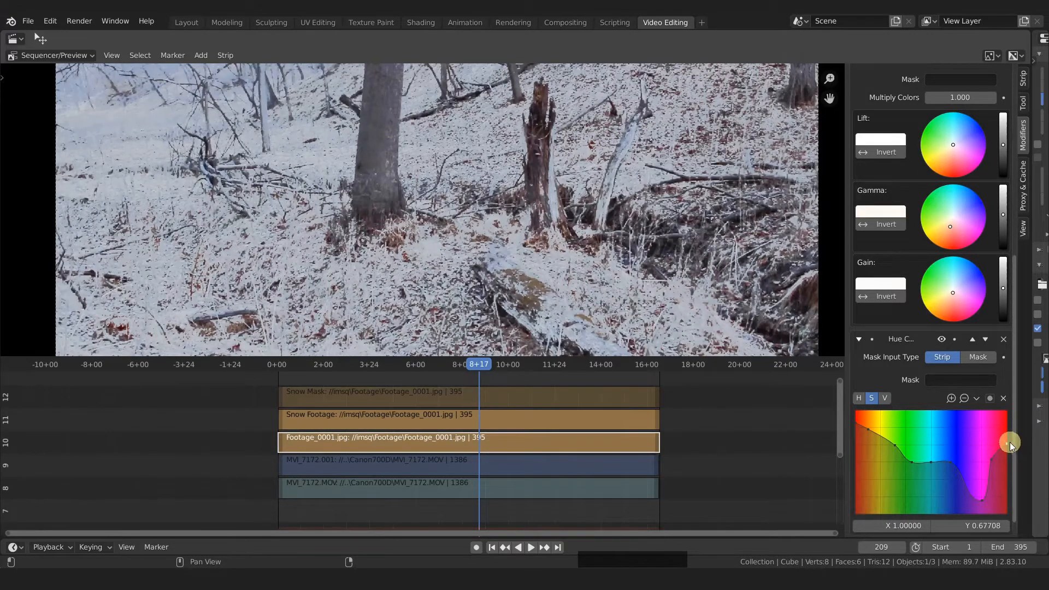
pyautogui.moveTo(371, 271); pyautogui.dragTo(612, 255, button='middle')
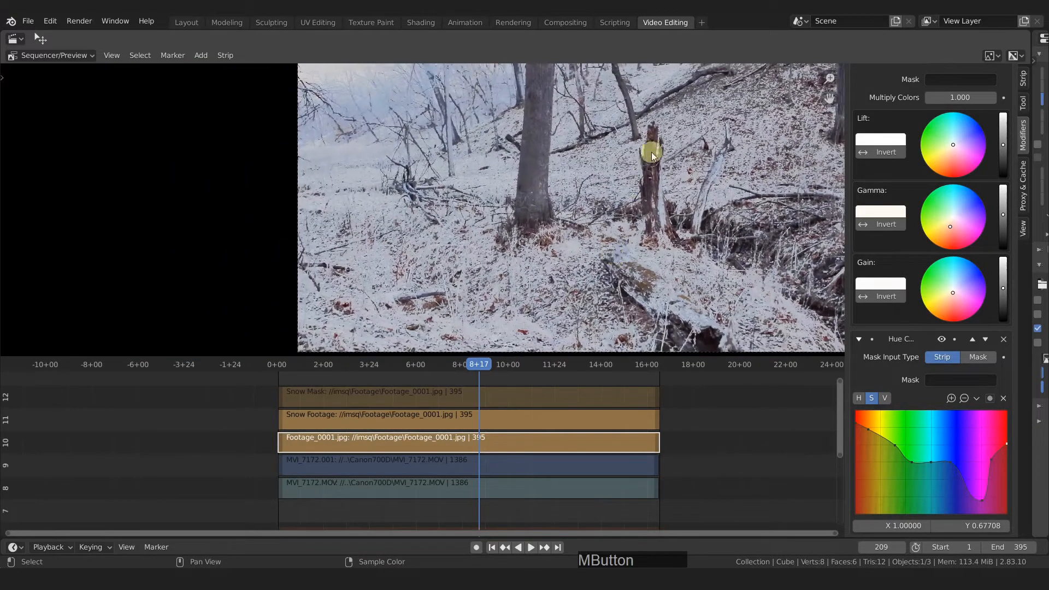
pyautogui.moveTo(1007, 444); pyautogui.dragTo(995, 471)
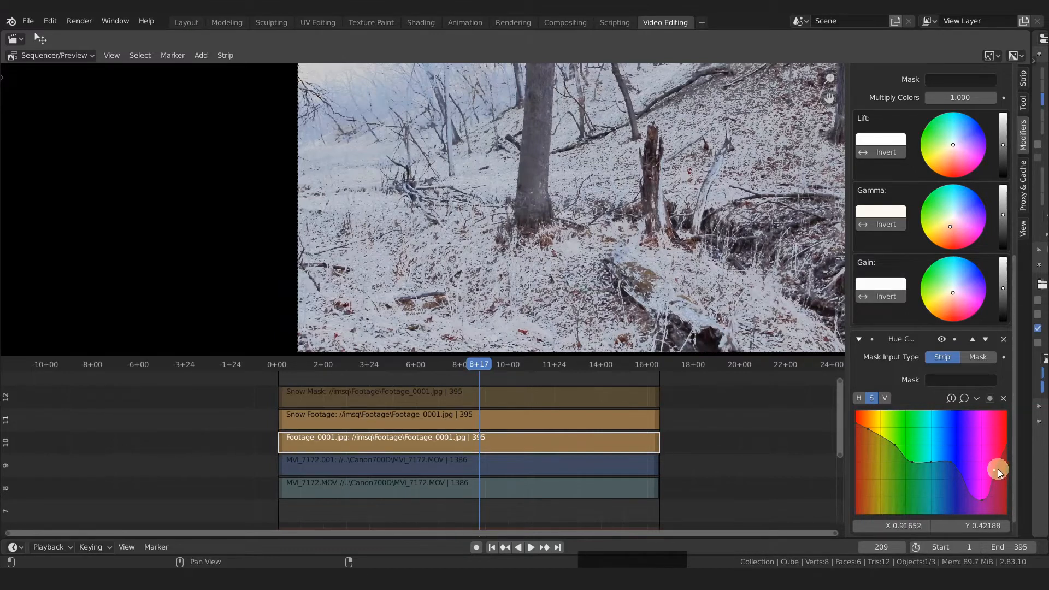
pyautogui.moveTo(994, 470); pyautogui.dragTo(994, 469)
# Examine the regraded snow scene up close, then as a whole at frame 55.
pyautogui.scroll(2, 625, 202)
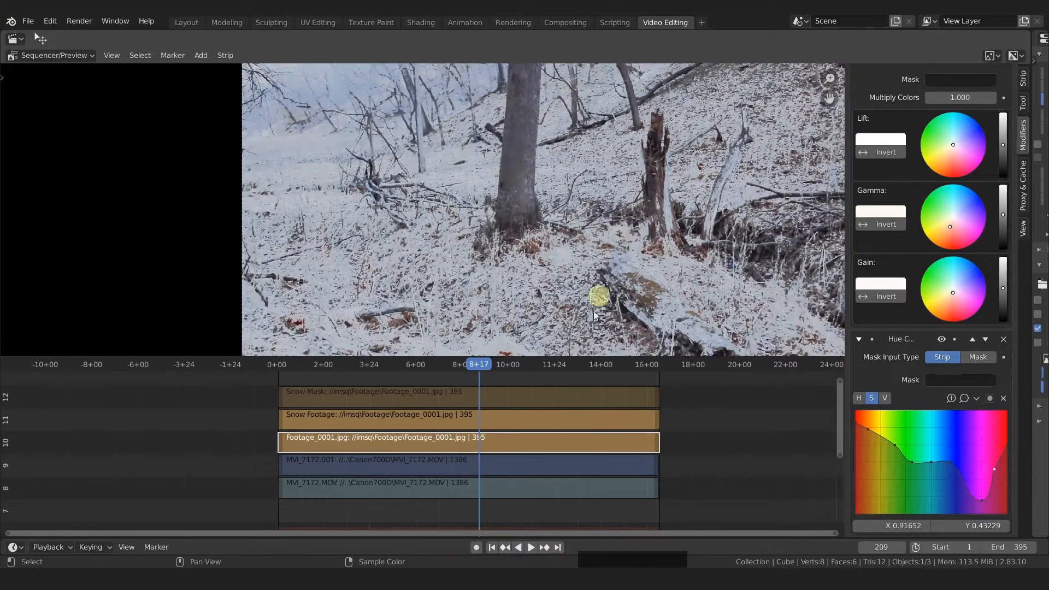
pyautogui.moveTo(366, 364); pyautogui.dragTo(468, 381)
pyautogui.scroll(-1, 568, 164)
pyautogui.moveTo(569, 164); pyautogui.dragTo(451, 194, button='middle')
pyautogui.scroll(-1, 441, 180)
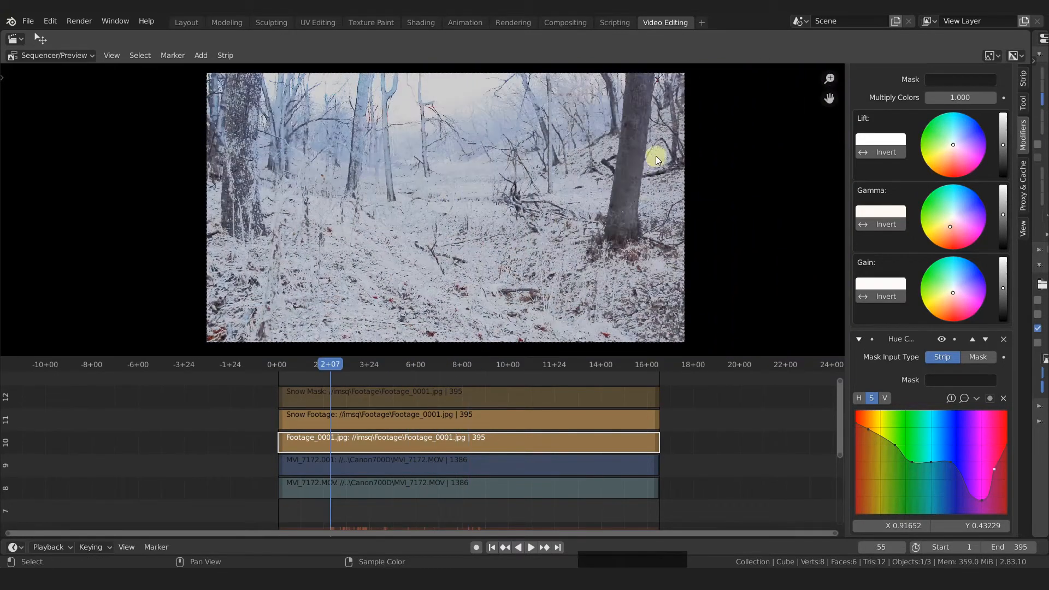
# Try the upper point of the Snow Footage strip's Curves modifier at X 0.42215, 0.68858 and 0.96194, and examine the snow.
pyautogui.click(359, 415)
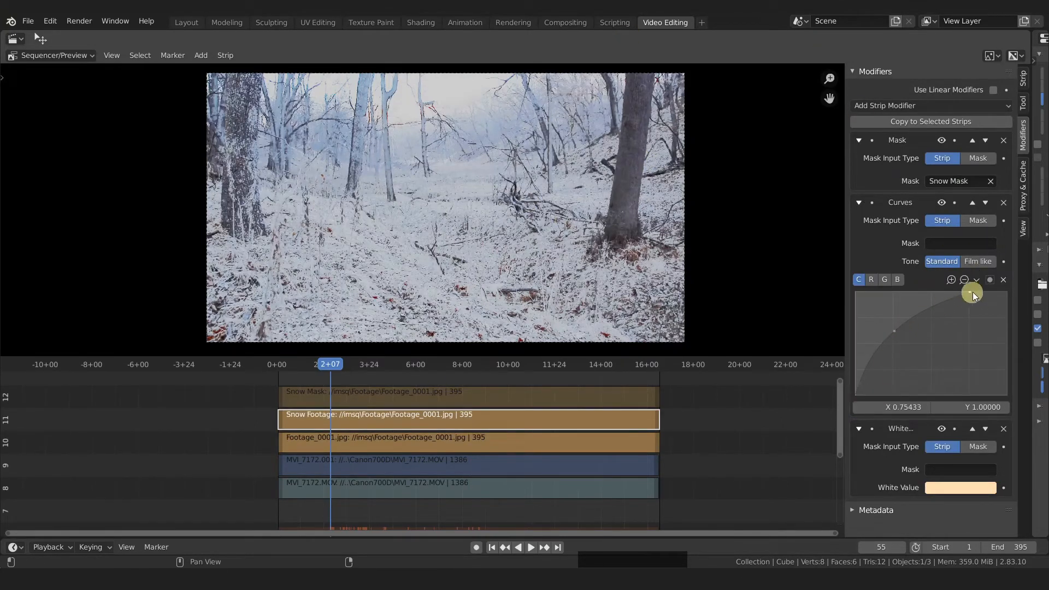
pyautogui.moveTo(967, 289); pyautogui.dragTo(919, 290)
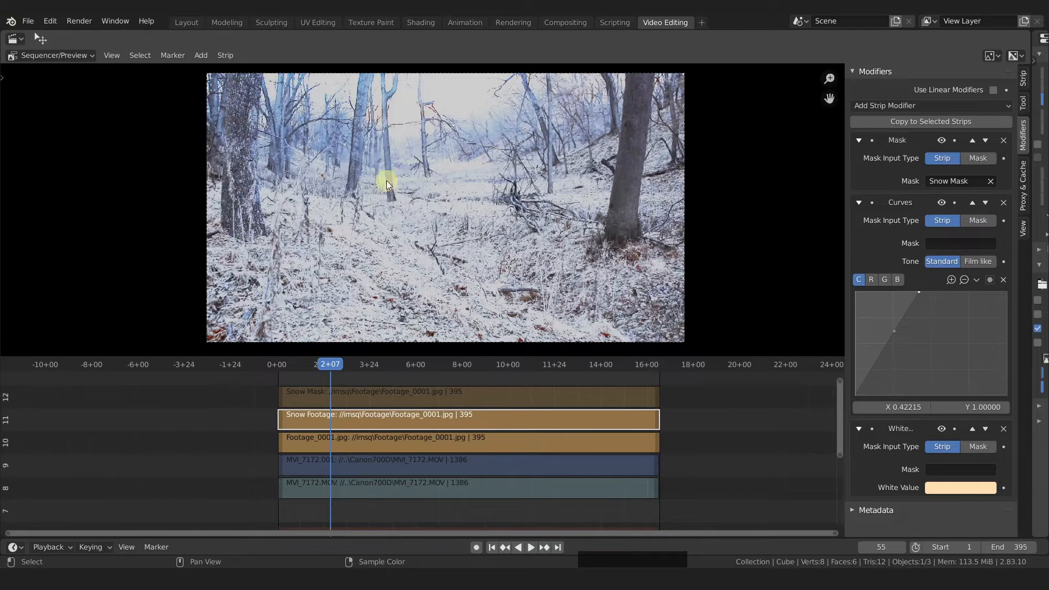
pyautogui.moveTo(919, 293); pyautogui.dragTo(959, 292)
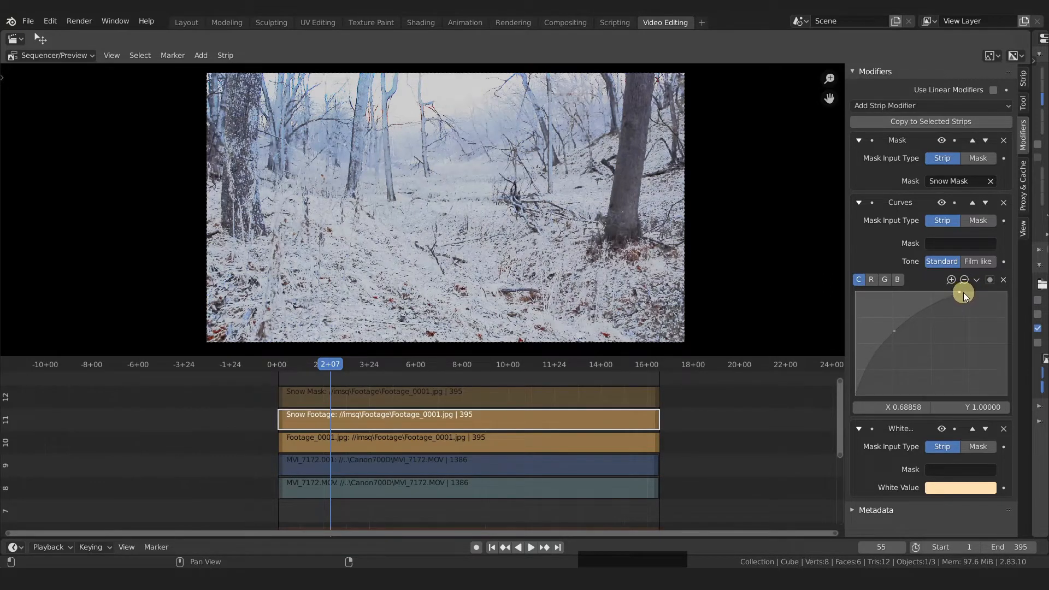
pyautogui.moveTo(963, 293); pyautogui.dragTo(1002, 284)
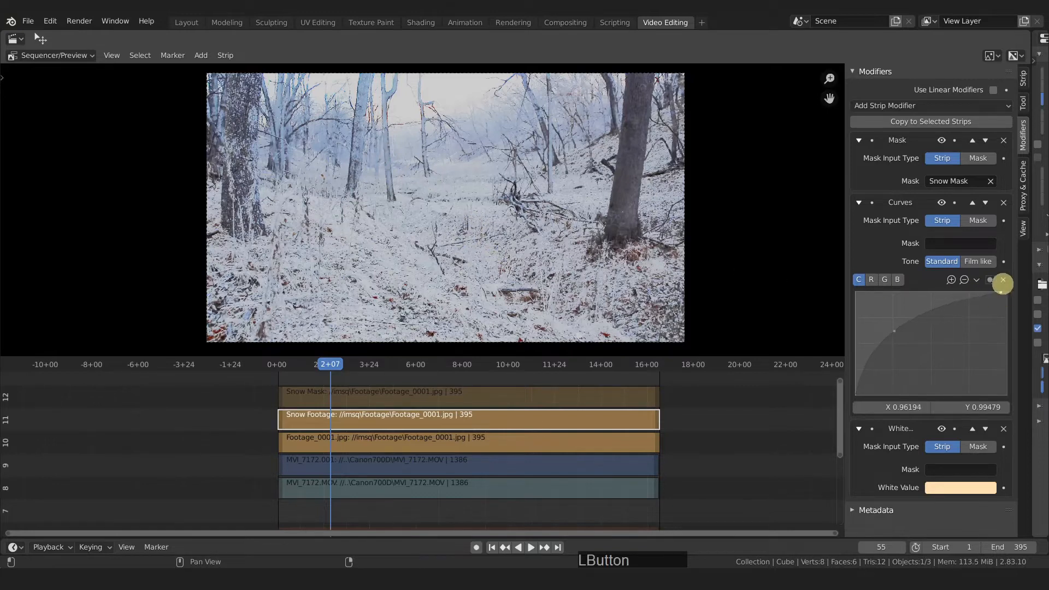
pyautogui.scroll(4, 415, 269)
pyautogui.scroll(-3, 404, 204)
pyautogui.scroll(-3, 437, 218)
pyautogui.moveTo(438, 218); pyautogui.dragTo(428, 255, button='middle')
pyautogui.scroll(3, 358, 234)
pyautogui.moveTo(348, 253); pyautogui.dragTo(354, 237, button='middle')
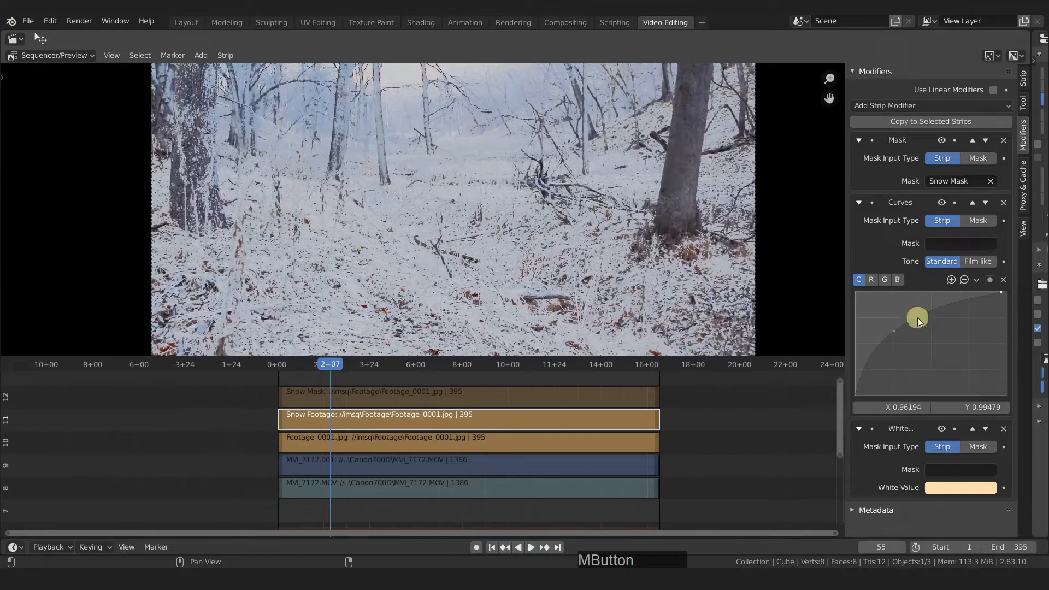
# Set the Snow Footage strip's Curves points to X 0.57785, Y 1.00000 for the highlights and X 0.23529, Y 0.65104 for the midtones.
pyautogui.moveTo(1001, 293); pyautogui.dragTo(947, 291)
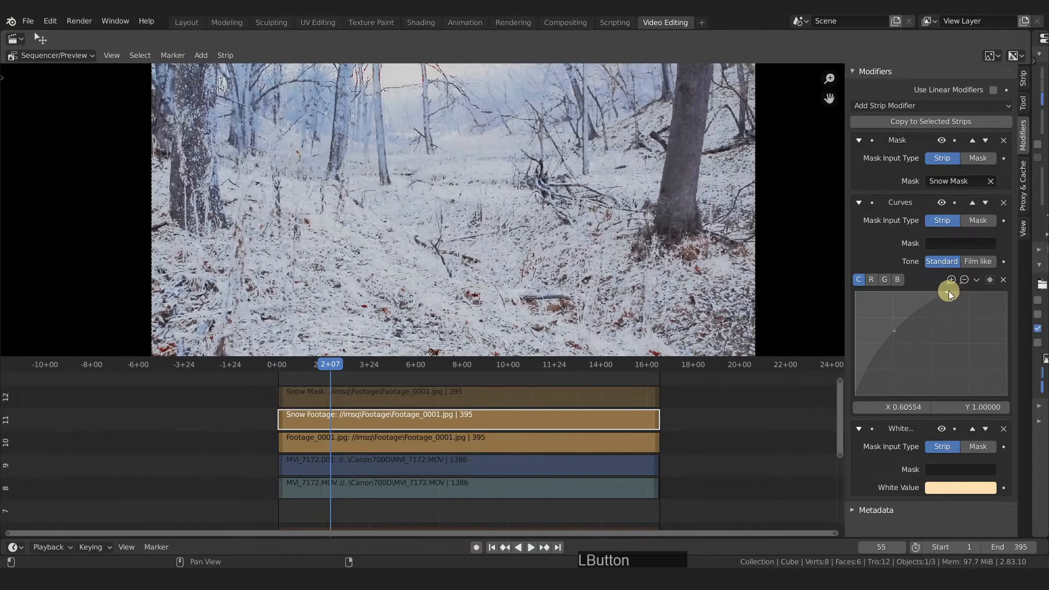
pyautogui.moveTo(941, 291); pyautogui.dragTo(939, 293)
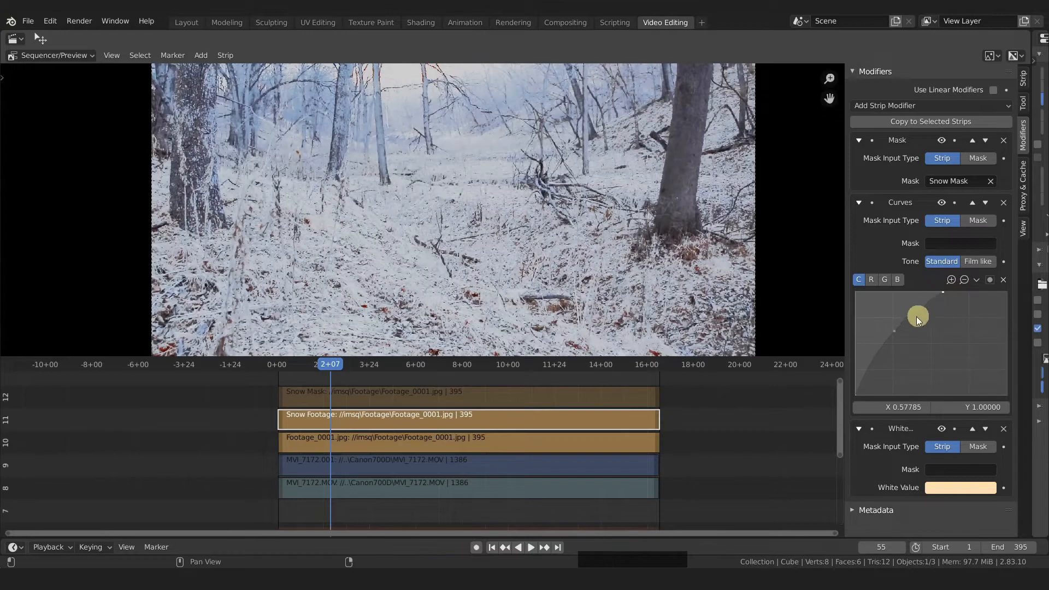
pyautogui.moveTo(894, 335); pyautogui.dragTo(892, 330)
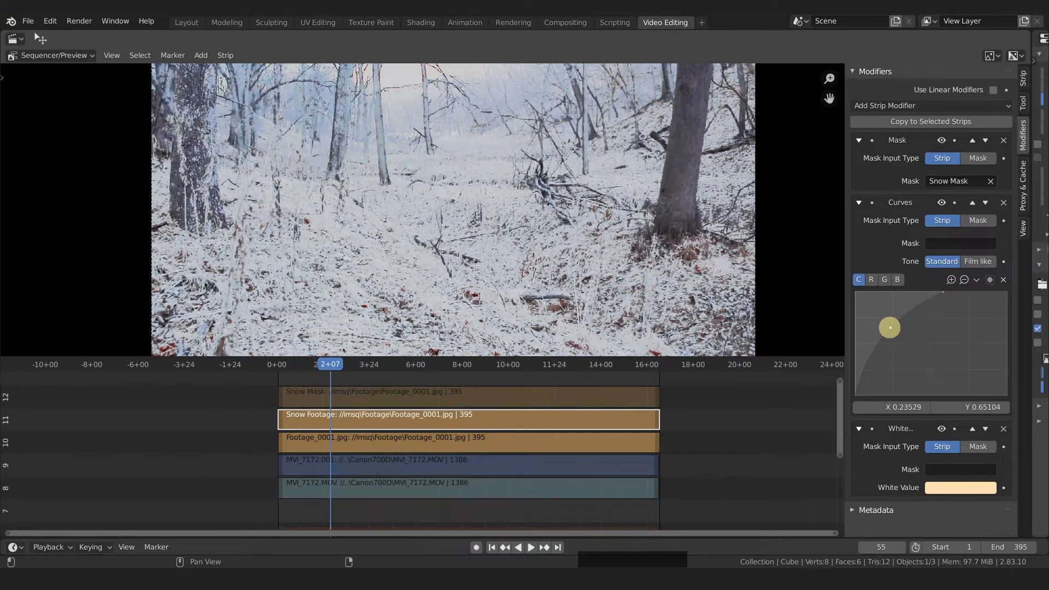
# Set the Snow Footage strip's opacity to 0.8.
pyautogui.scroll(-2, 461, 203)
pyautogui.keyDown('ctrl'); pyautogui.moveTo(461, 204); pyautogui.dragTo(1030, 81, button='middle'); pyautogui.keyUp('ctrl')
pyautogui.click(1026, 80)
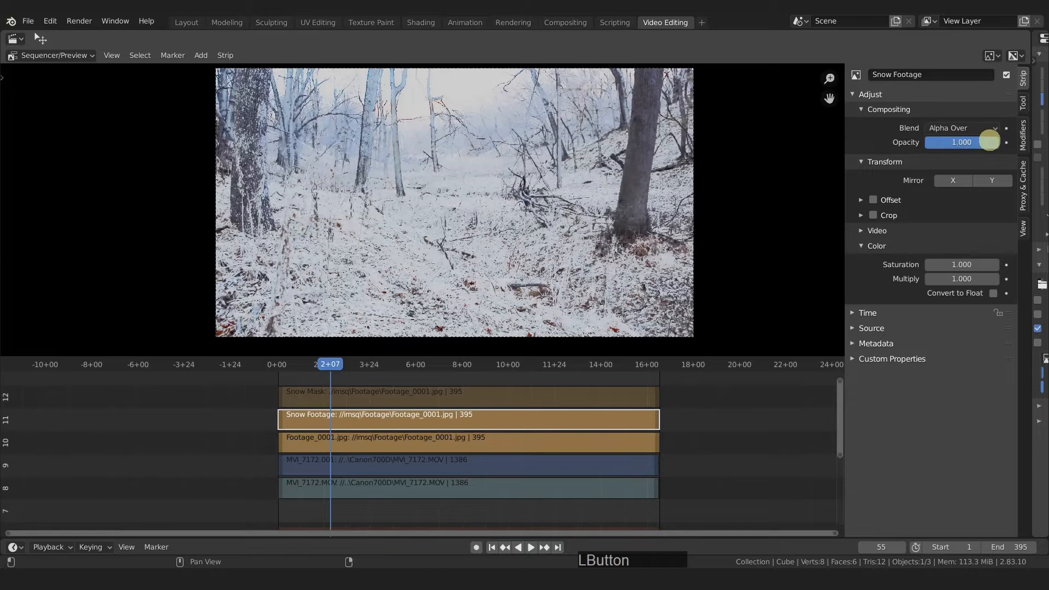
pyautogui.moveTo(952, 145); pyautogui.dragTo(987, 134)
pyautogui.click(983, 145)
pyautogui.write('.8')
pyautogui.press('Return')
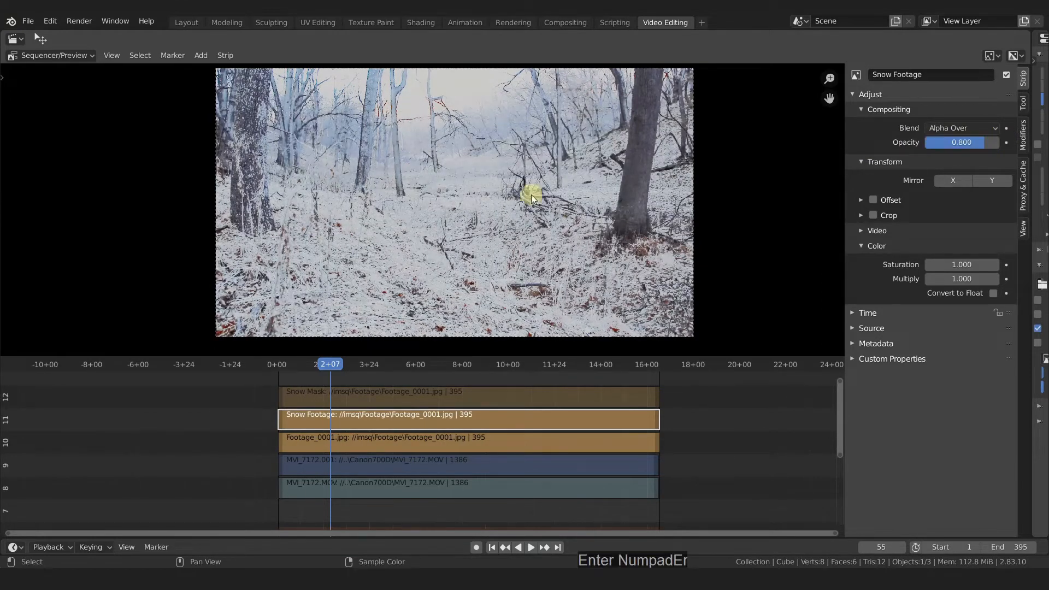
# Examine the snow blend at frame 55 and around the fallen log at frame 250, both up close and from farther out.
pyautogui.scroll(4, 502, 235)
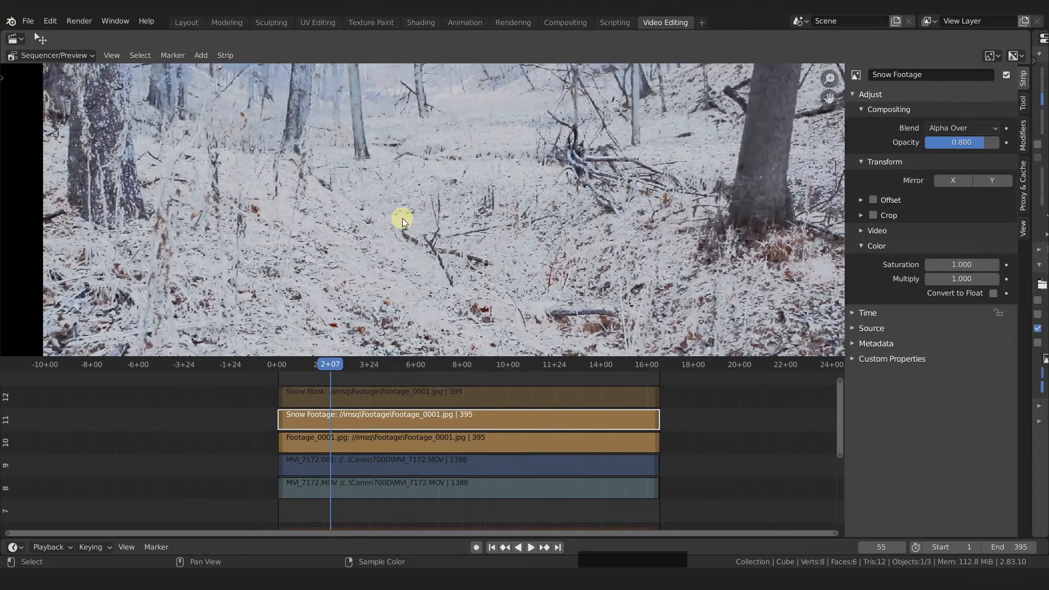
pyautogui.scroll(-6, 403, 219)
pyautogui.scroll(2, 418, 216)
pyautogui.moveTo(336, 365); pyautogui.dragTo(518, 370)
pyautogui.scroll(3, 557, 317)
pyautogui.scroll(2, 557, 317)
pyautogui.scroll(-5, 487, 259)
pyautogui.moveTo(485, 259); pyautogui.dragTo(504, 294, button='middle')
pyautogui.scroll(-1, 499, 290)
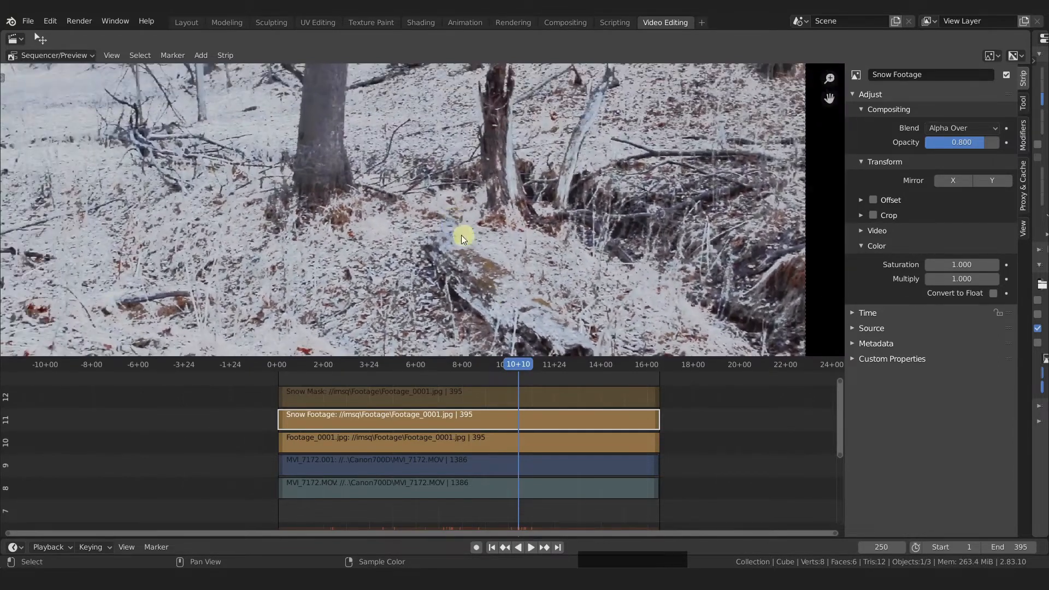
# Add a Hue Correct modifier to the Snow Footage strip and lower its blue and violet saturation, placing the blue point at X 0.65614, Y 0.29167.
pyautogui.click(479, 420)
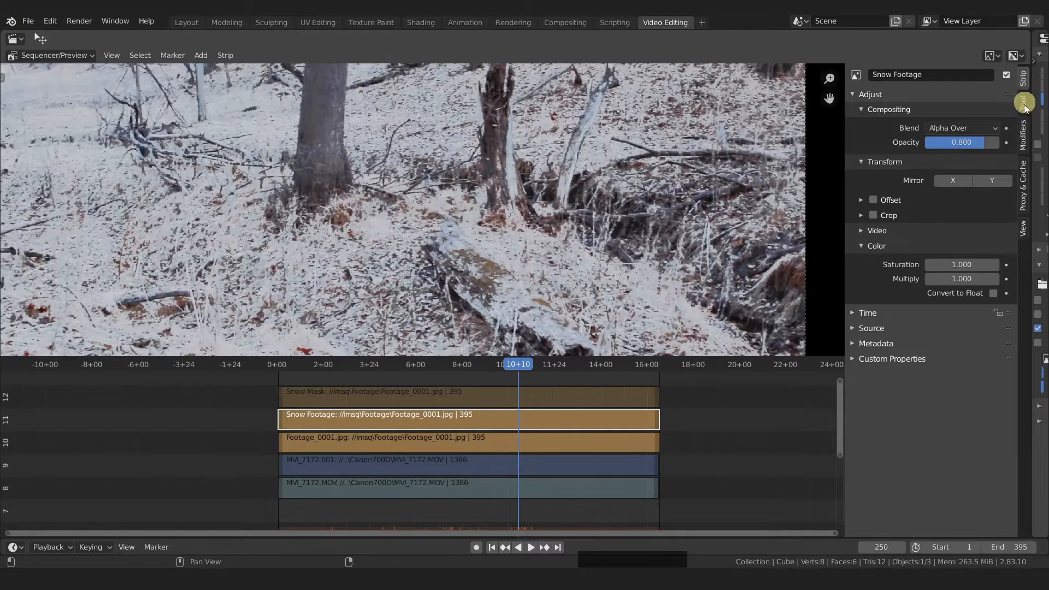
pyautogui.click(1024, 144)
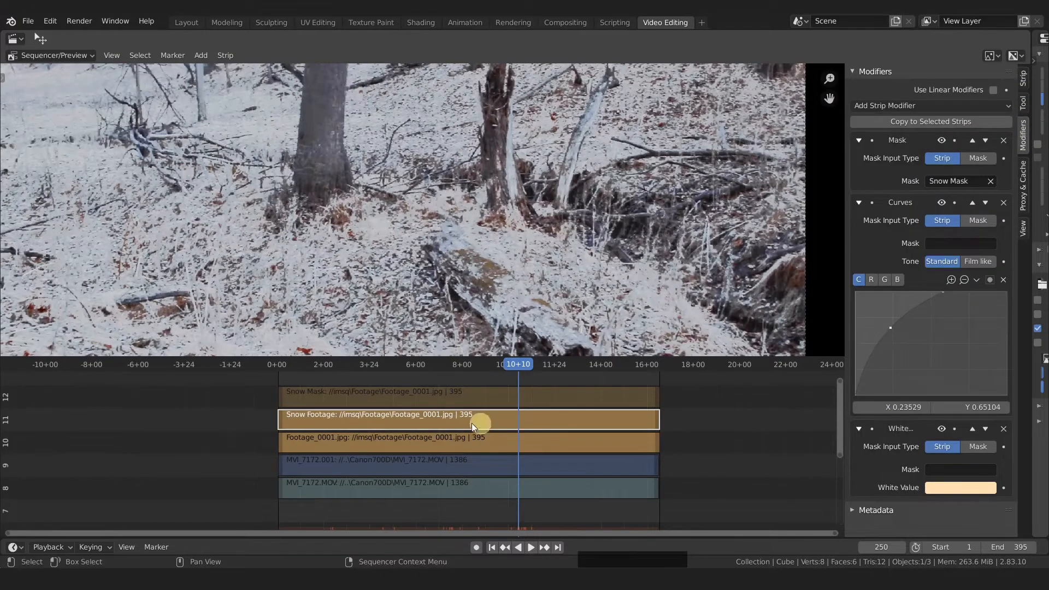
pyautogui.click(926, 106)
pyautogui.click(901, 145)
pyautogui.scroll(-6, 970, 415)
pyautogui.moveTo(970, 440); pyautogui.dragTo(951, 466)
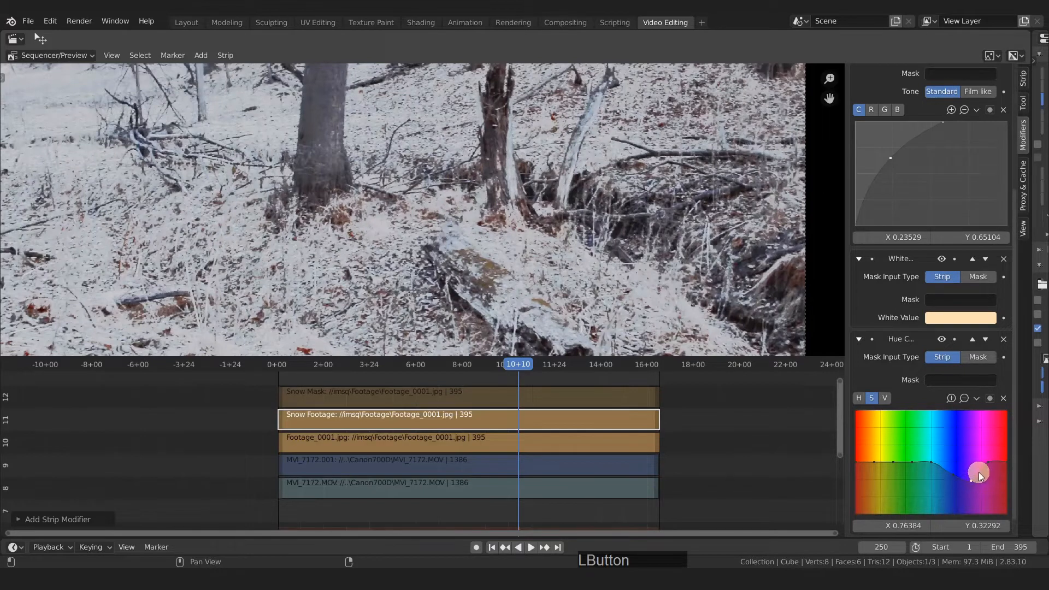
pyautogui.moveTo(960, 479); pyautogui.dragTo(954, 482)
# Compare the snow around the fallen log with the Hue Correct modifier off and on.
pyautogui.scroll(-2, 363, 262)
pyautogui.scroll(4, 456, 192)
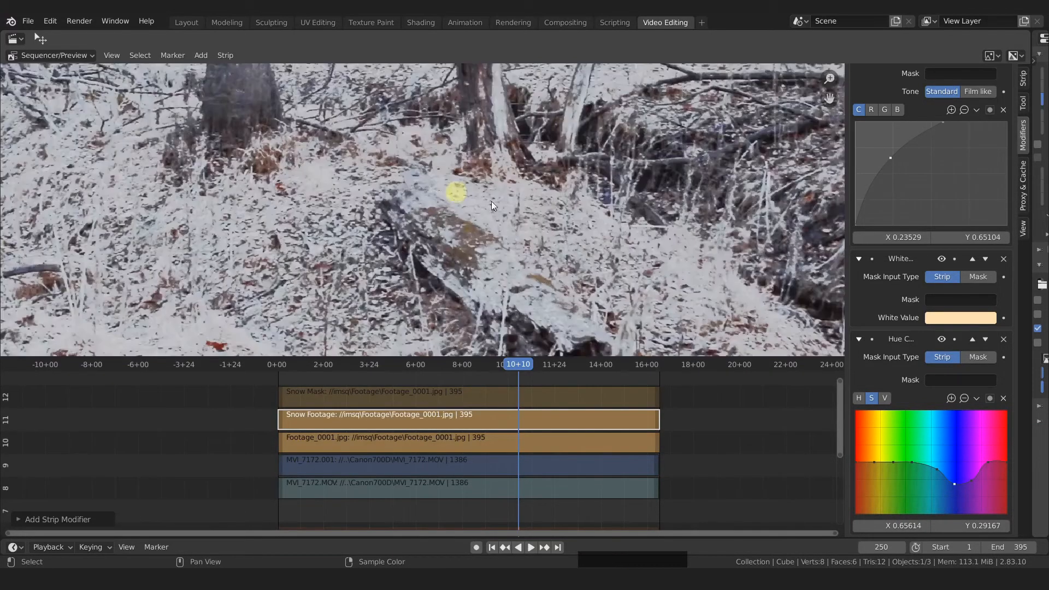
pyautogui.click(941, 339)
pyautogui.click(943, 339)
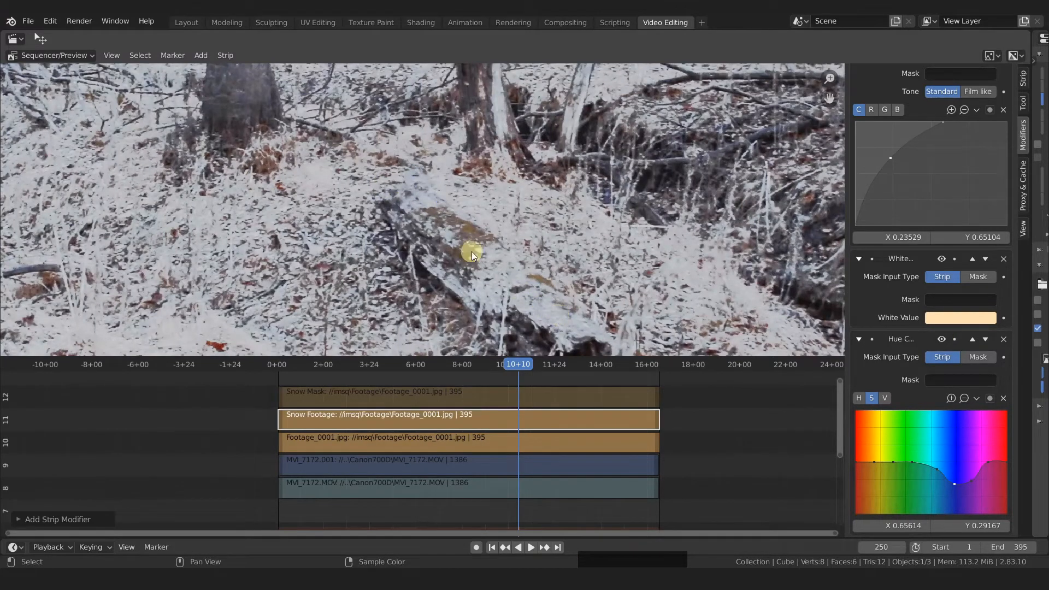
pyautogui.scroll(-4, 472, 255)
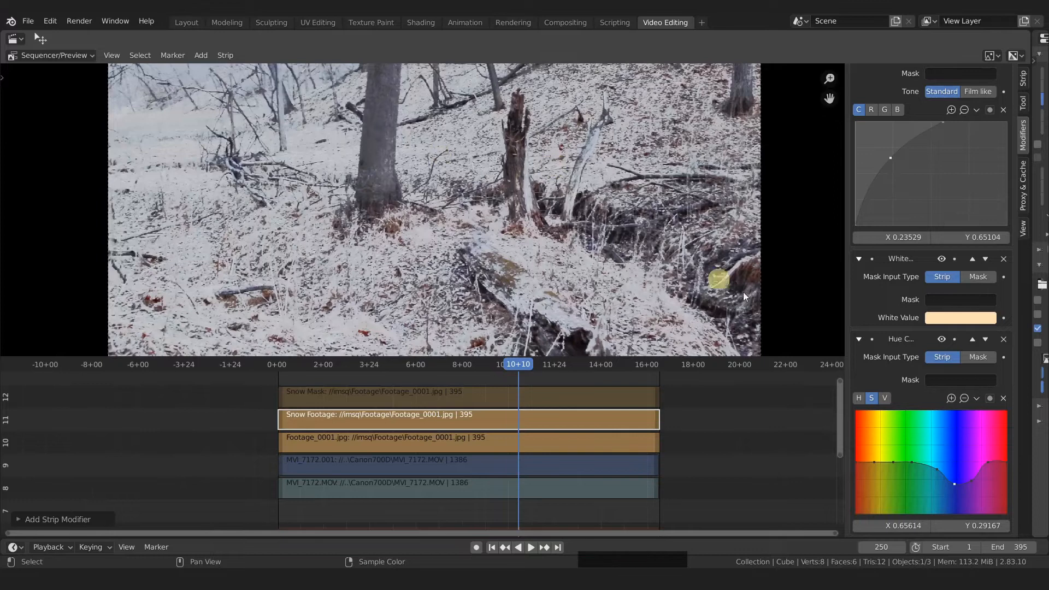
# Set the Hue Correct modifier's violet saturation point to X 0.77422, Y 0.25521 and examine the snow at frame 55.
pyautogui.moveTo(954, 485); pyautogui.dragTo(973, 483)
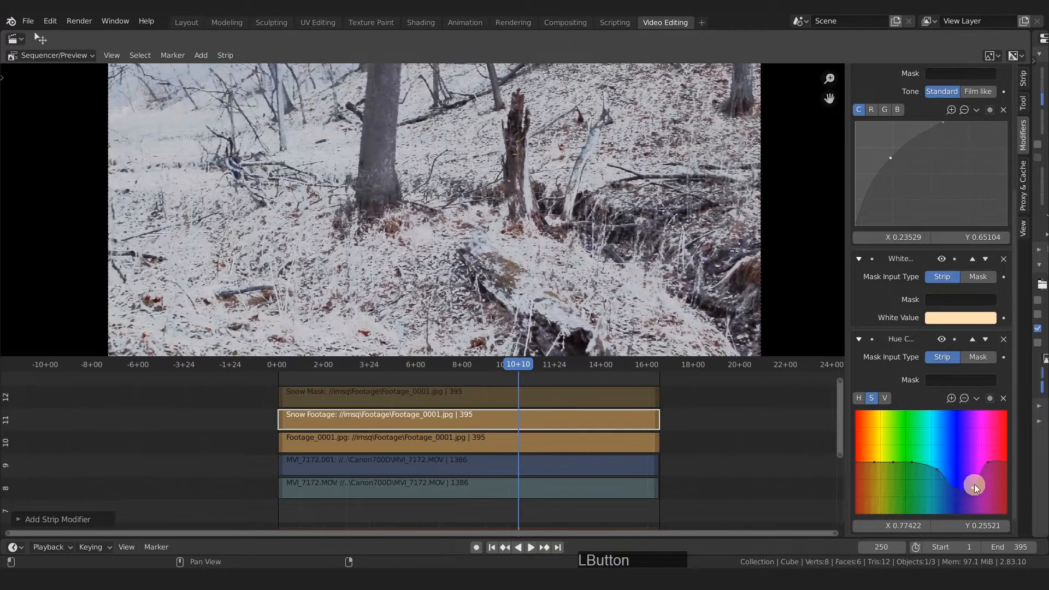
pyautogui.moveTo(461, 280); pyautogui.dragTo(476, 276, button='middle')
pyautogui.moveTo(460, 365); pyautogui.dragTo(330, 365)
pyautogui.press('space')
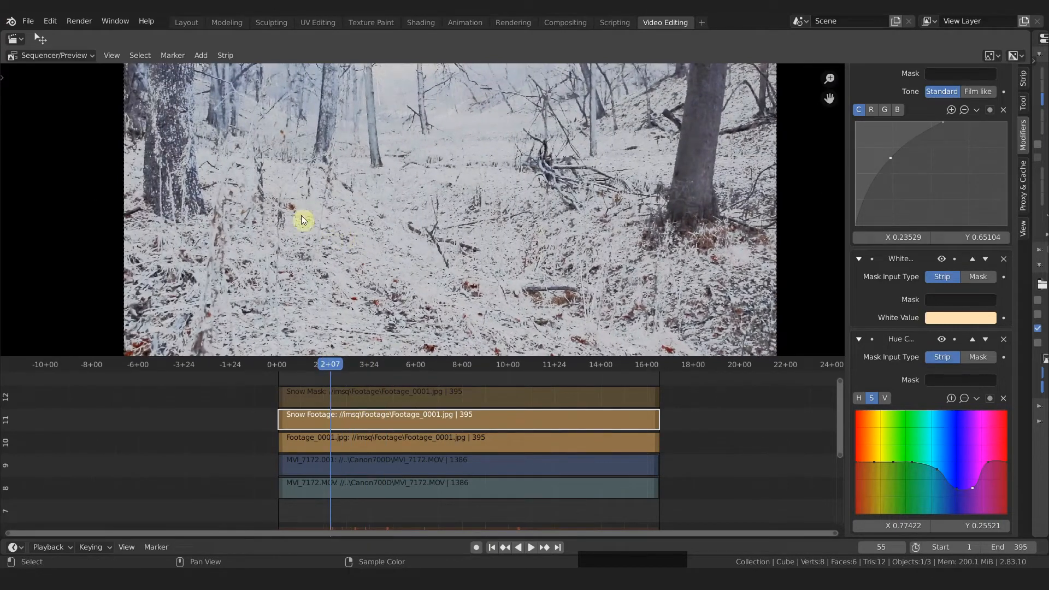
# Soften the Snow Footage strip's Curves with the midtone point at X 0.27336, Y 0.60937 and the highlight point at X 0.63668, Y 0.97396.
pyautogui.moveTo(891, 158); pyautogui.dragTo(894, 162)
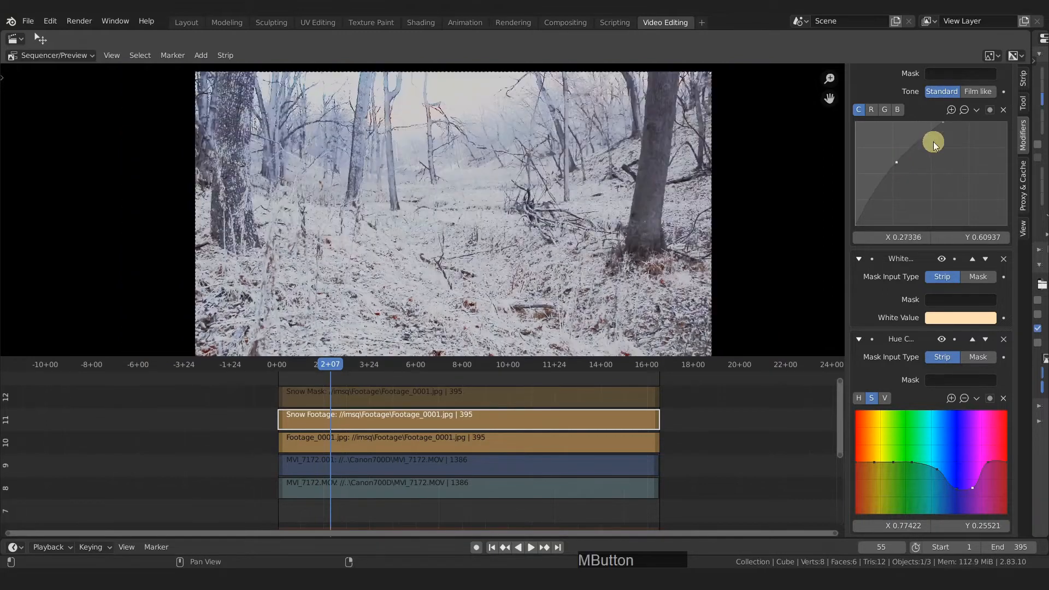
pyautogui.moveTo(943, 122)
pyautogui.mouseDown()
pyautogui.moveTo(960, 117)
pyautogui.moveTo(936, 124)
pyautogui.moveTo(951, 124)
pyautogui.mouseUp()
pyautogui.scroll(3, 386, 265)
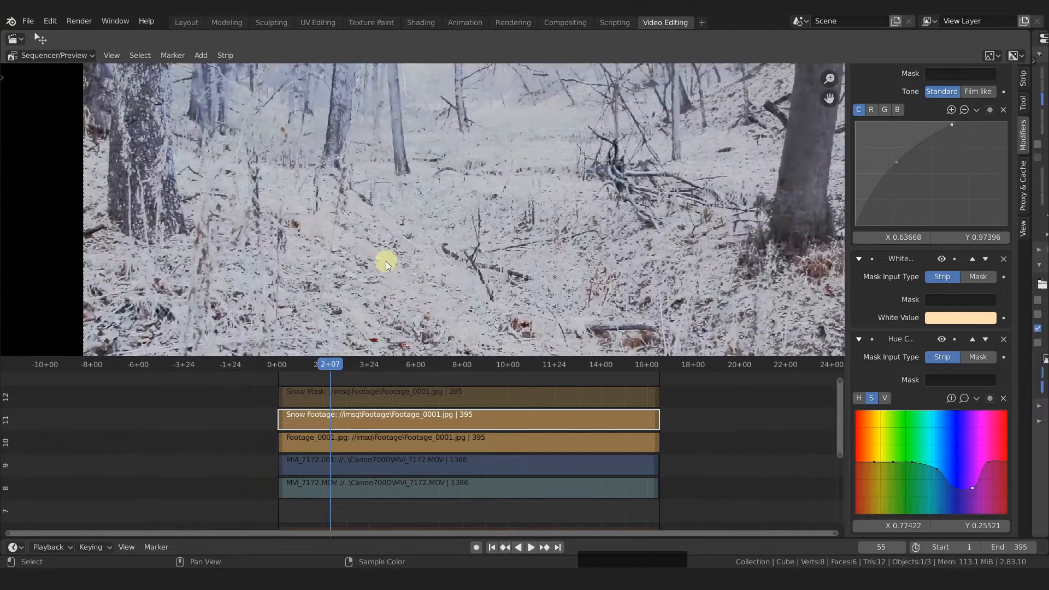
pyautogui.scroll(-2, 355, 192)
pyautogui.moveTo(424, 197); pyautogui.dragTo(398, 258, button='middle')
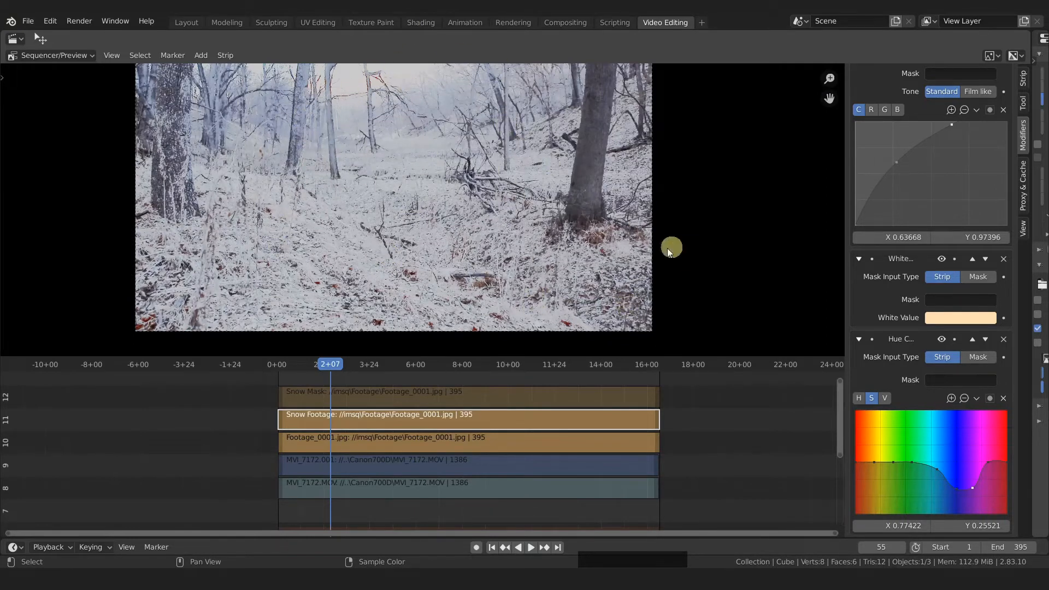
# Add a Motion Tracking workspace, save the project, and save it again under an incremented file name.
pyautogui.click(699, 25)
pyautogui.moveTo(663, 84)
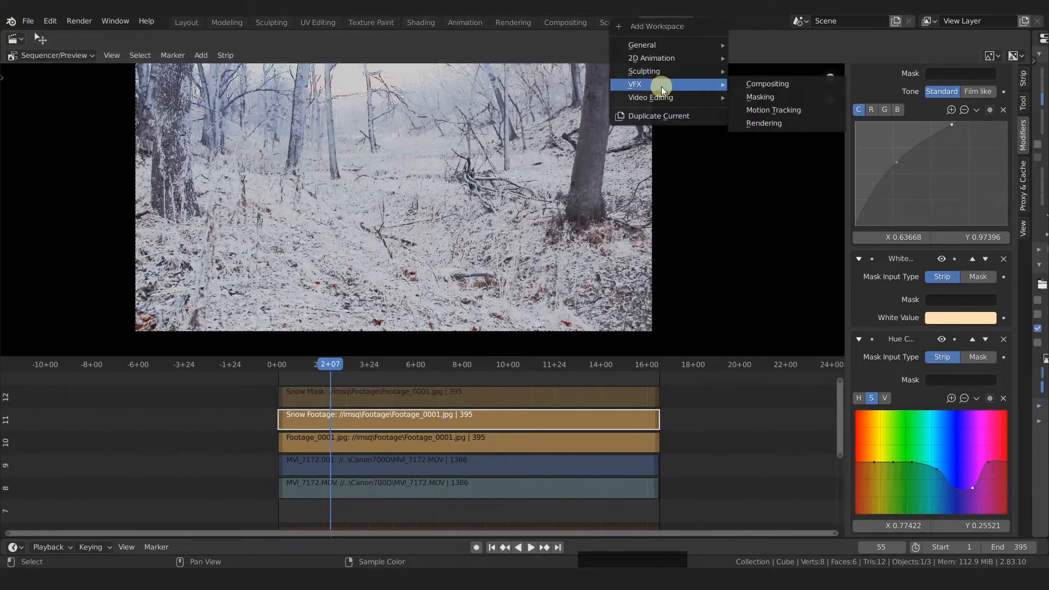
pyautogui.click(757, 111)
pyautogui.hotkey('ctrl', 's')
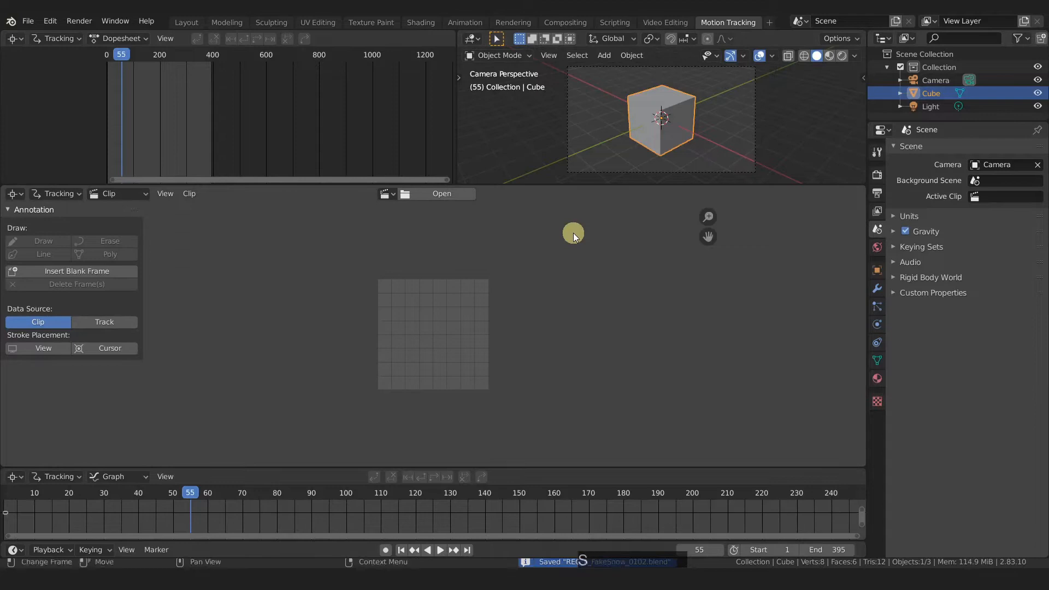
pyautogui.hotkey('ctrl', 'shift', 's')
pyautogui.press('KP_Add')
pyautogui.press('Return')
# Open all the JPEG frames from the imsq\Footage folder as a movie clip.
pyautogui.click(444, 120)
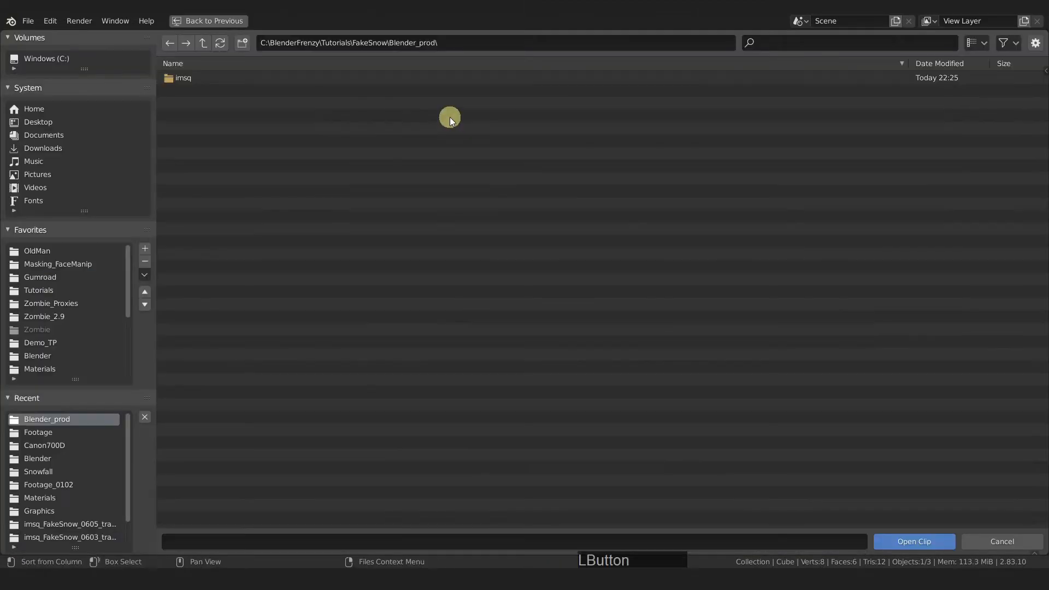
pyautogui.doubleClick(185, 77)
pyautogui.doubleClick(218, 78)
pyautogui.press('a')
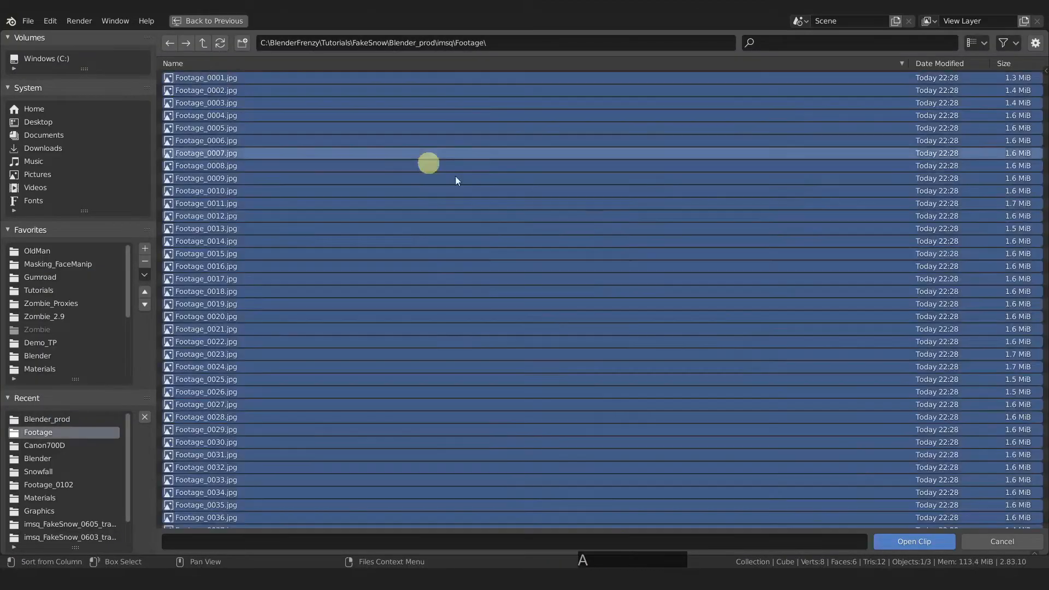
pyautogui.click(923, 542)
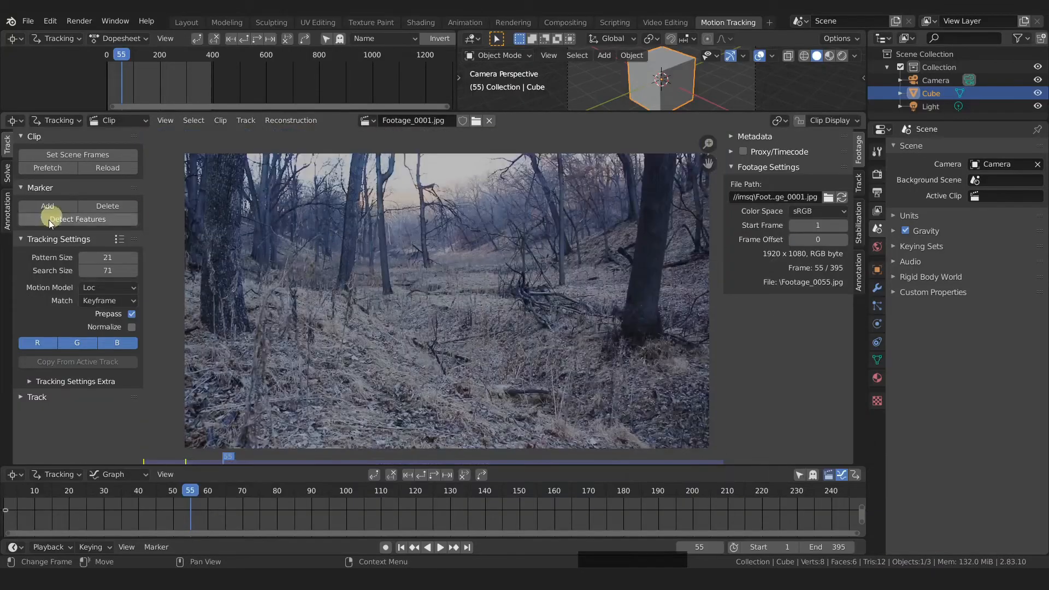
# Detect features on the clip at frame 55 with margin 88, threshold 0.570 and distance 70.
pyautogui.click(69, 217)
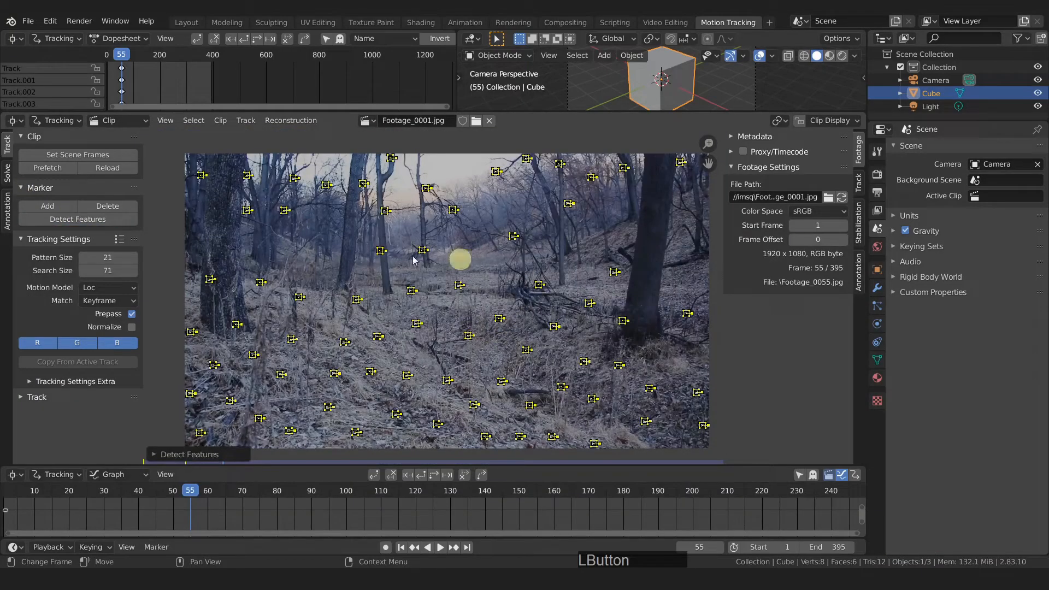
pyautogui.click(182, 455)
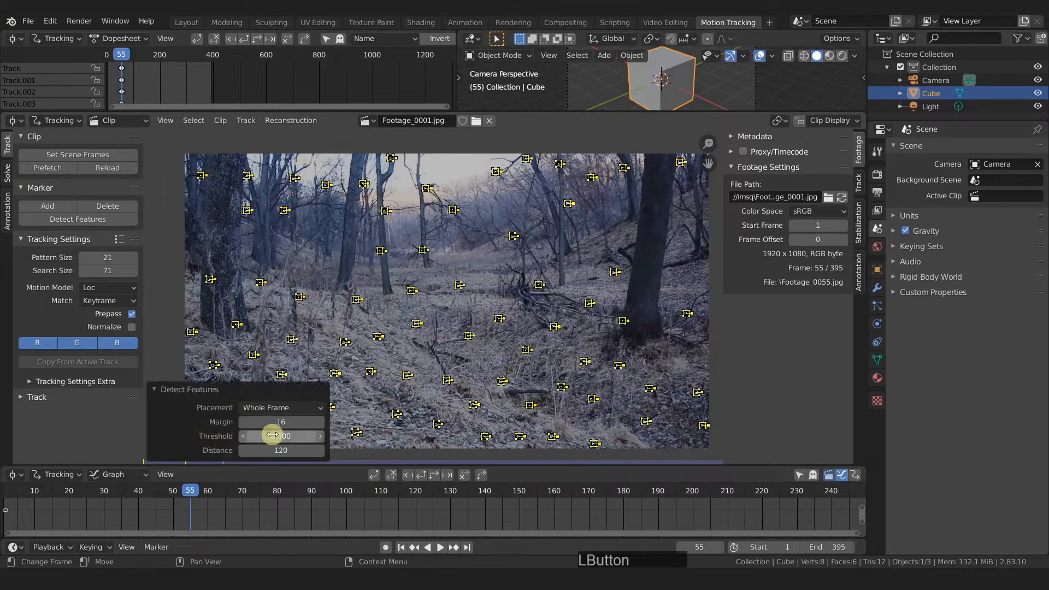
pyautogui.moveTo(279, 435); pyautogui.dragTo(253, 425)
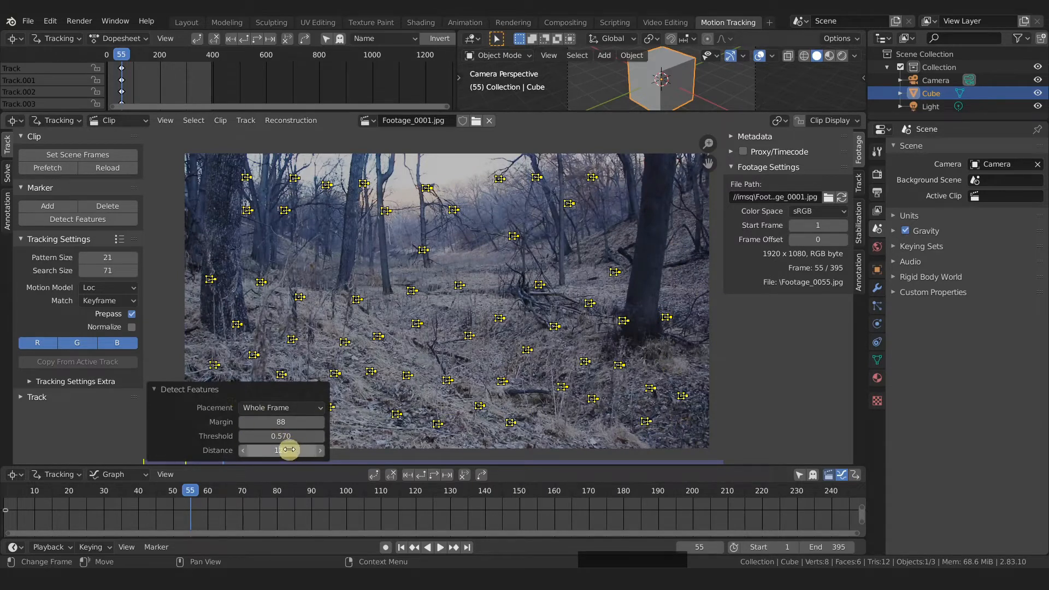
pyautogui.moveTo(274, 451)
pyautogui.mouseDown()
pyautogui.moveTo(293, 451)
pyautogui.moveTo(219, 452)
pyautogui.moveTo(274, 451)
pyautogui.moveTo(254, 451)
pyautogui.mouseUp()
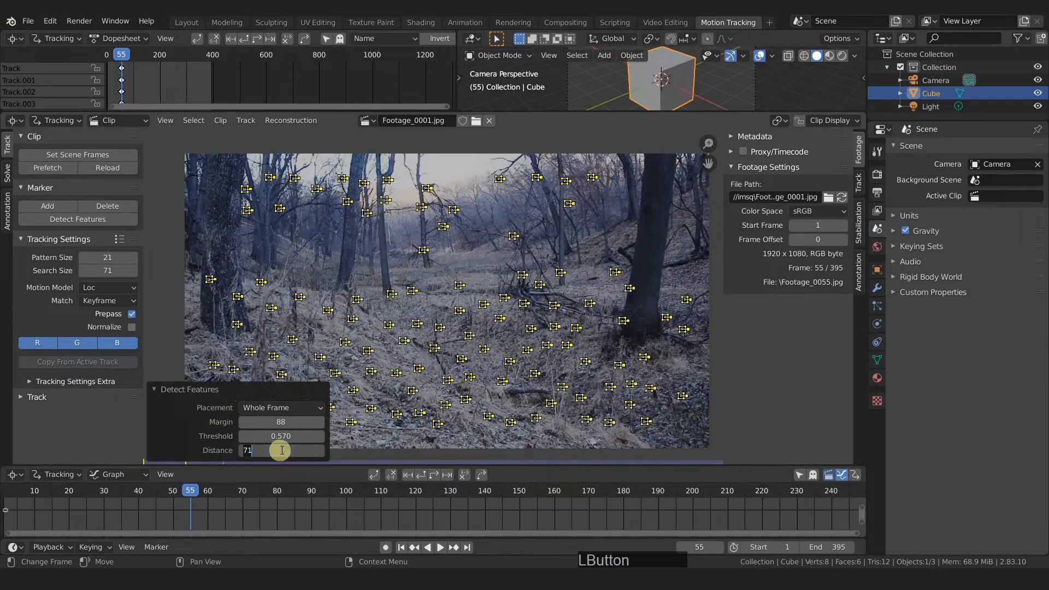
pyautogui.press('Return')
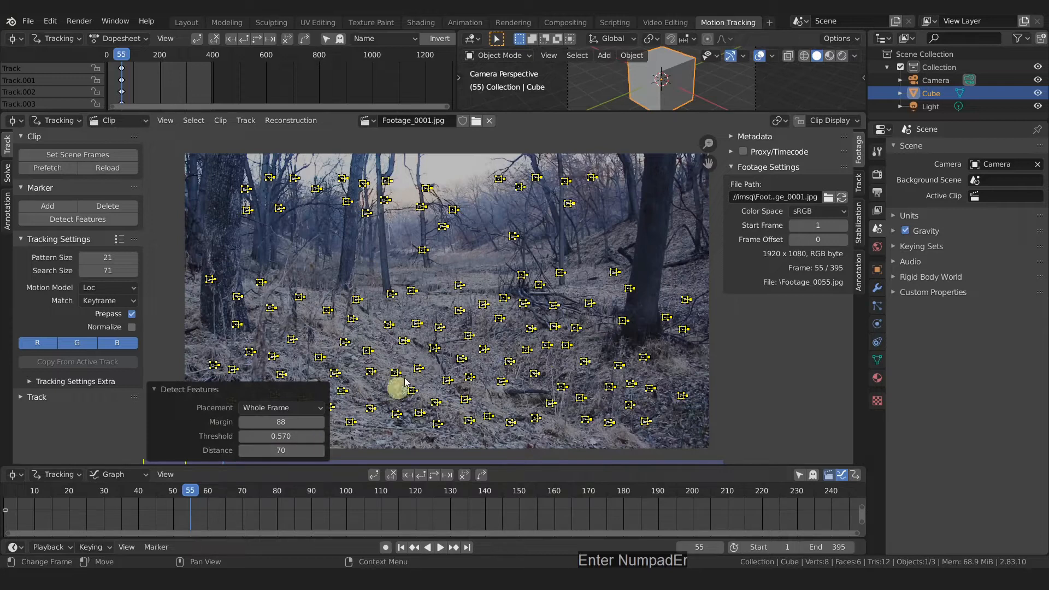
pyautogui.click(190, 390)
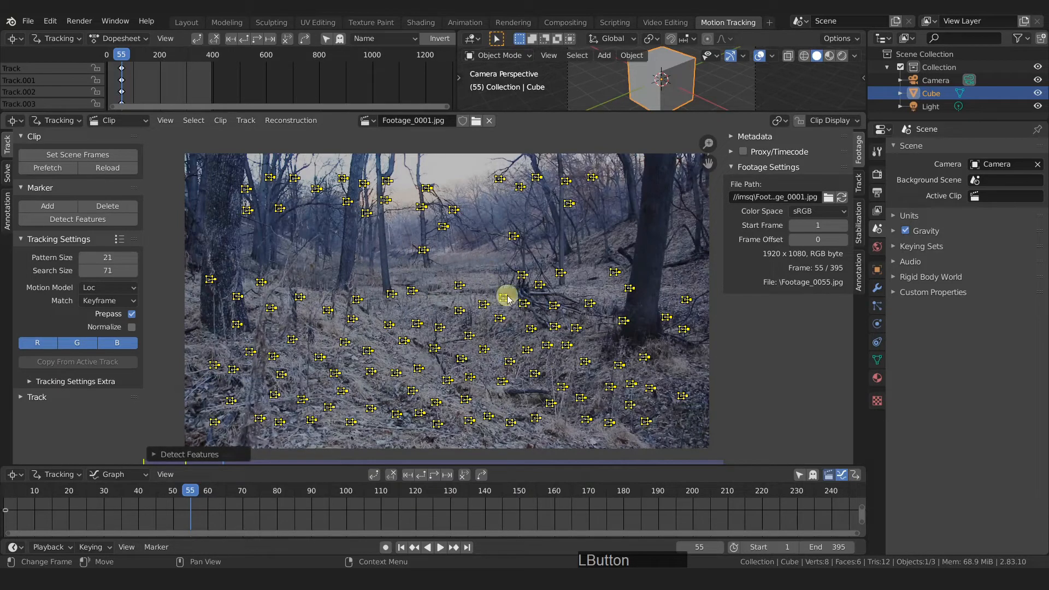
# Track all markers forward from frame 55 to the end of the clip and enlarge the tracking graph to examine the curves.
pyautogui.hotkey('ctrl', 't')
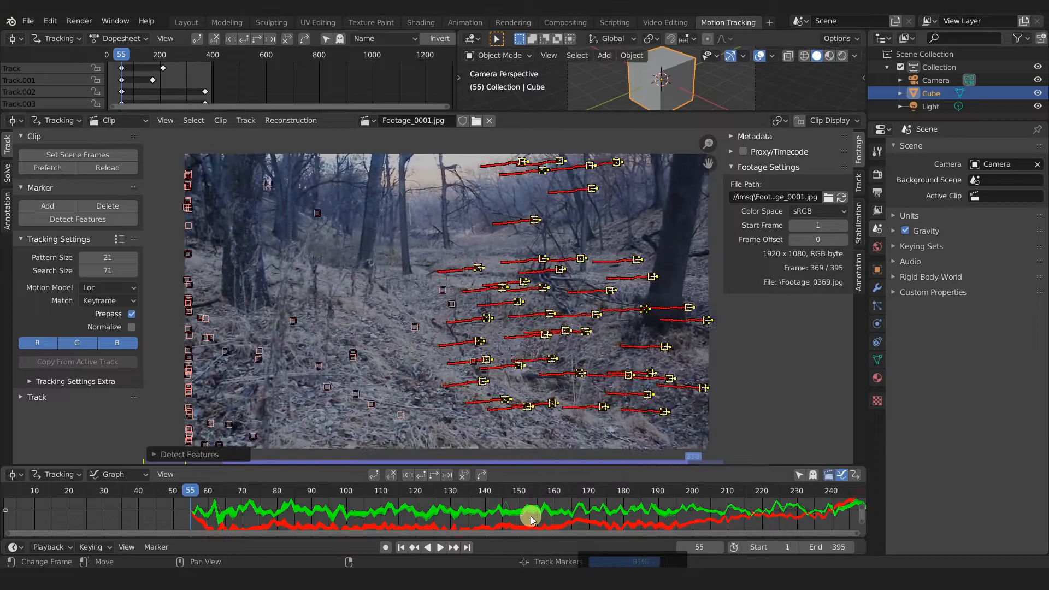
pyautogui.scroll(-4, 508, 518)
pyautogui.scroll(-2, 508, 519)
pyautogui.moveTo(582, 508)
pyautogui.mouseDown(button='middle')
pyautogui.moveTo(600, 530)
pyautogui.moveTo(583, 474)
pyautogui.mouseUp(button='middle')
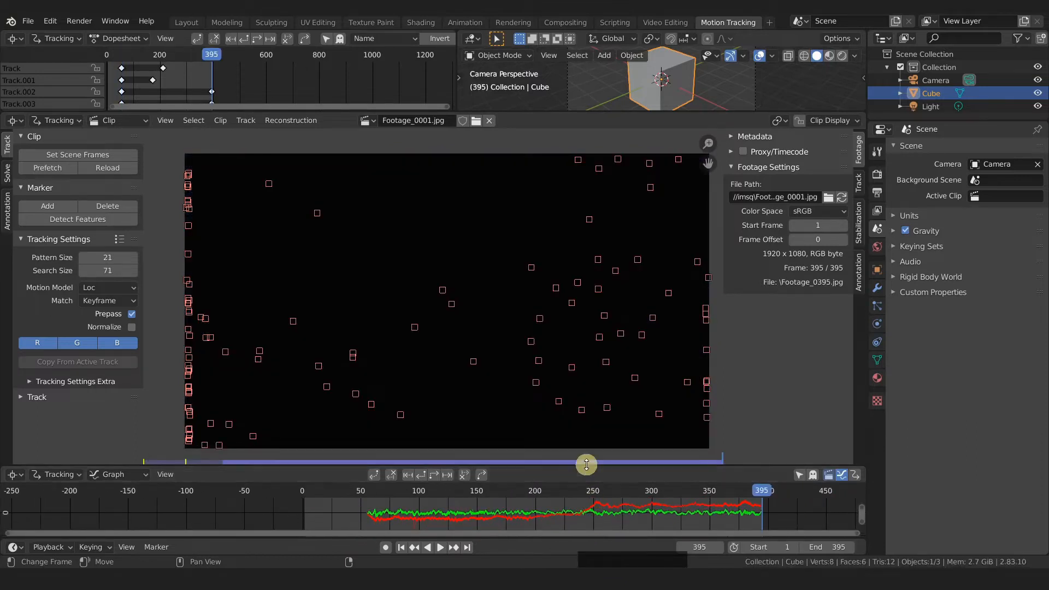
pyautogui.moveTo(585, 468); pyautogui.dragTo(593, 375)
pyautogui.moveTo(282, 454); pyautogui.dragTo(374, 454, button='middle')
pyautogui.scroll(5, 454, 459)
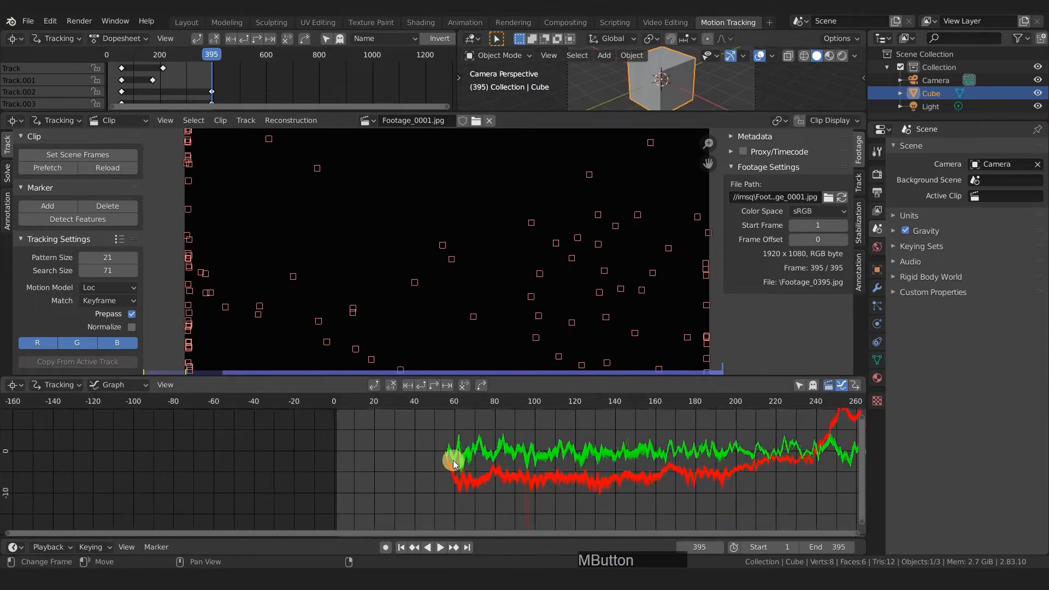
# Return to frame 55, track all markers backward to frame 1, and examine the clip and its curves.
pyautogui.moveTo(467, 404); pyautogui.dragTo(447, 422)
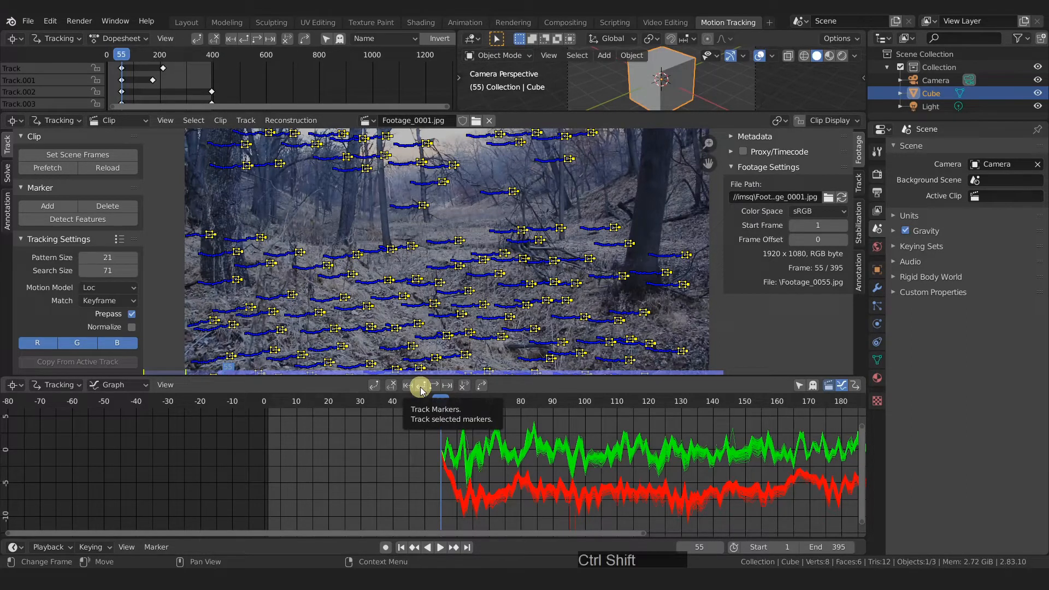
pyautogui.hotkey('ctrl', 'shift', 't')
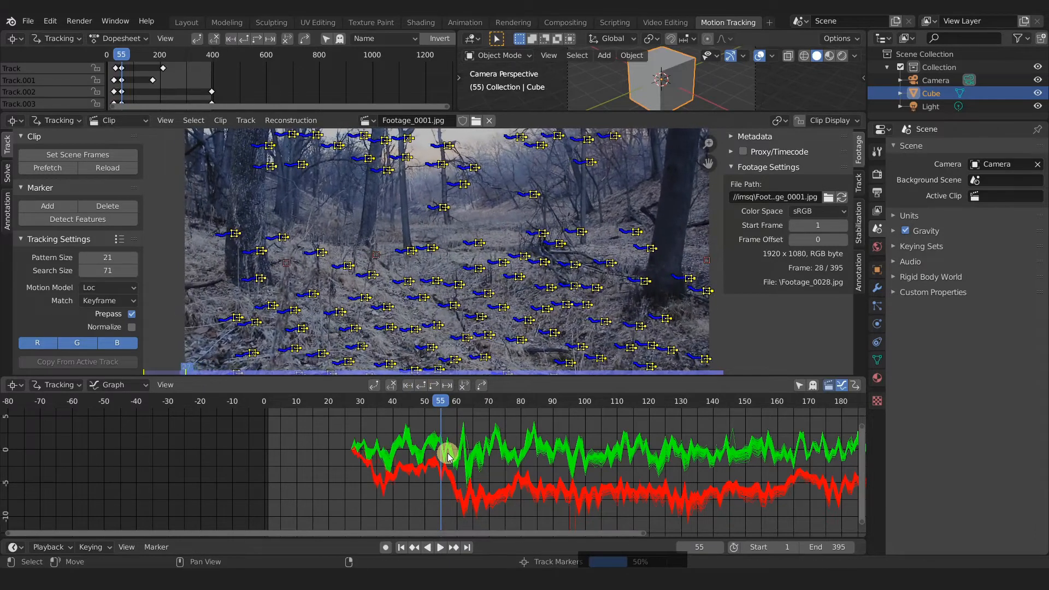
pyautogui.scroll(-2, 446, 279)
pyautogui.moveTo(451, 281); pyautogui.dragTo(453, 281, button='middle')
pyautogui.scroll(-9, 362, 470)
pyautogui.moveTo(391, 438); pyautogui.dragTo(332, 456, button='middle')
pyautogui.scroll(1, 322, 468)
pyautogui.scroll(8, 323, 468)
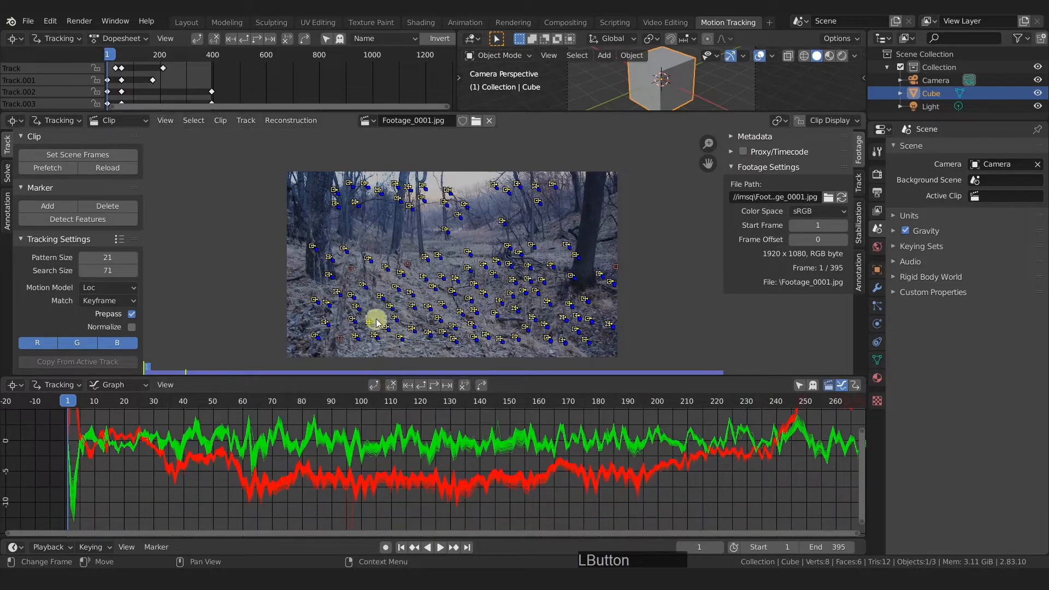
# Enlarge the tracking graph further and delete the track whose curve spikes far down near frame 96.
pyautogui.moveTo(323, 375); pyautogui.dragTo(335, 282)
pyautogui.moveTo(357, 377); pyautogui.dragTo(187, 398, button='middle')
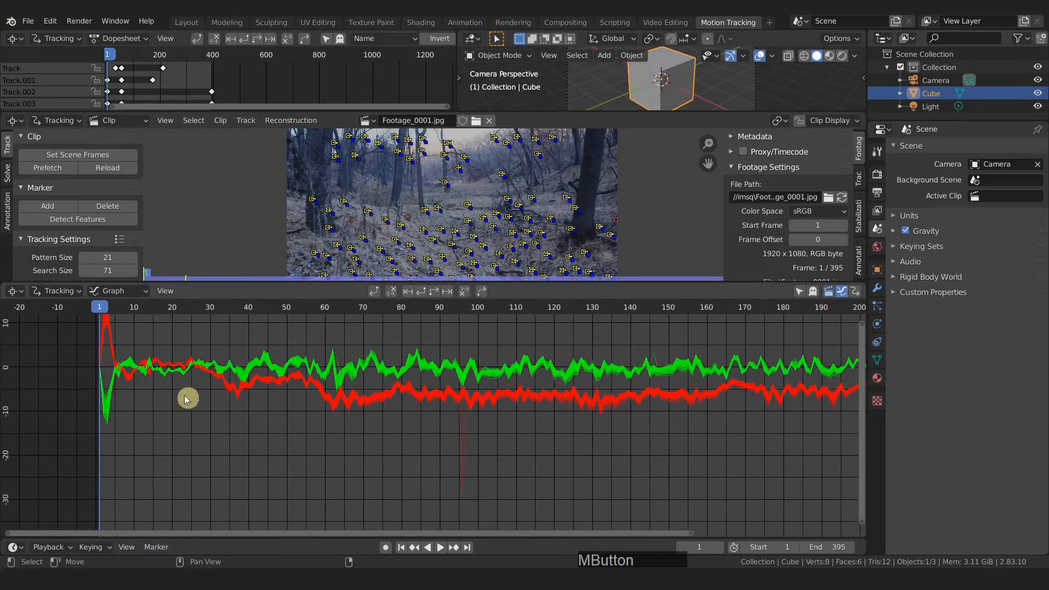
pyautogui.scroll(4, 496, 471)
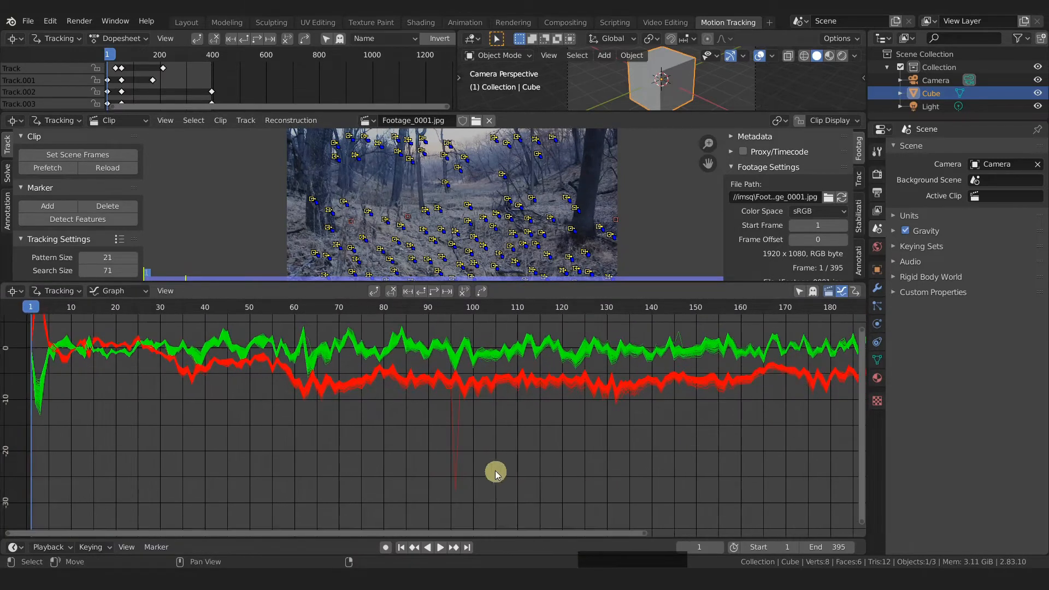
pyautogui.click(449, 454)
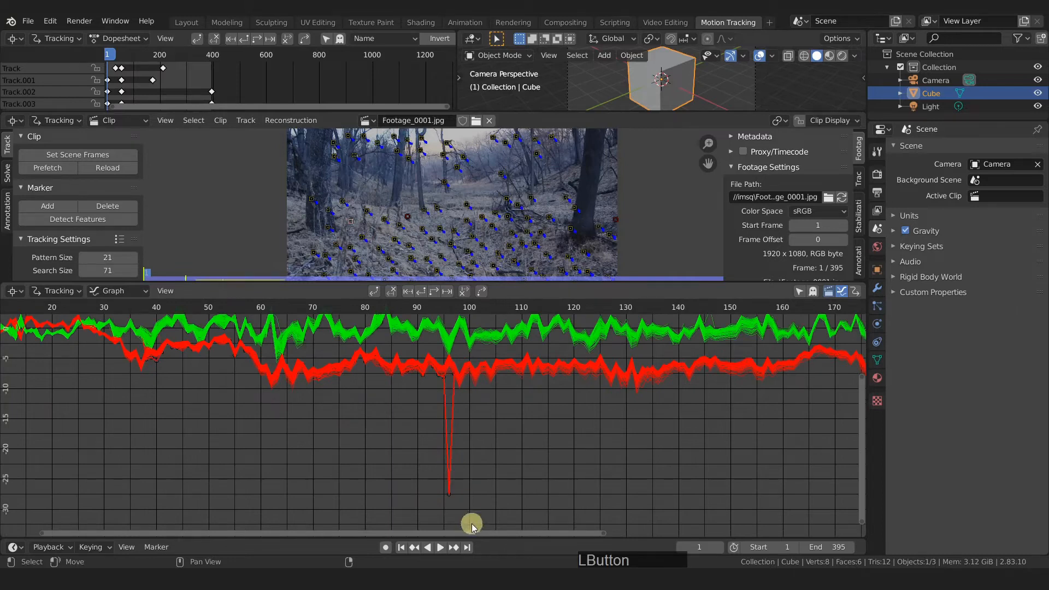
pyautogui.press('x')
pyautogui.click(473, 467)
# Delete the track whose curve dips out of line near frame 268.
pyautogui.scroll(-5, 428, 344)
pyautogui.moveTo(562, 374); pyautogui.dragTo(342, 443, button='middle')
pyautogui.scroll(-6, 453, 422)
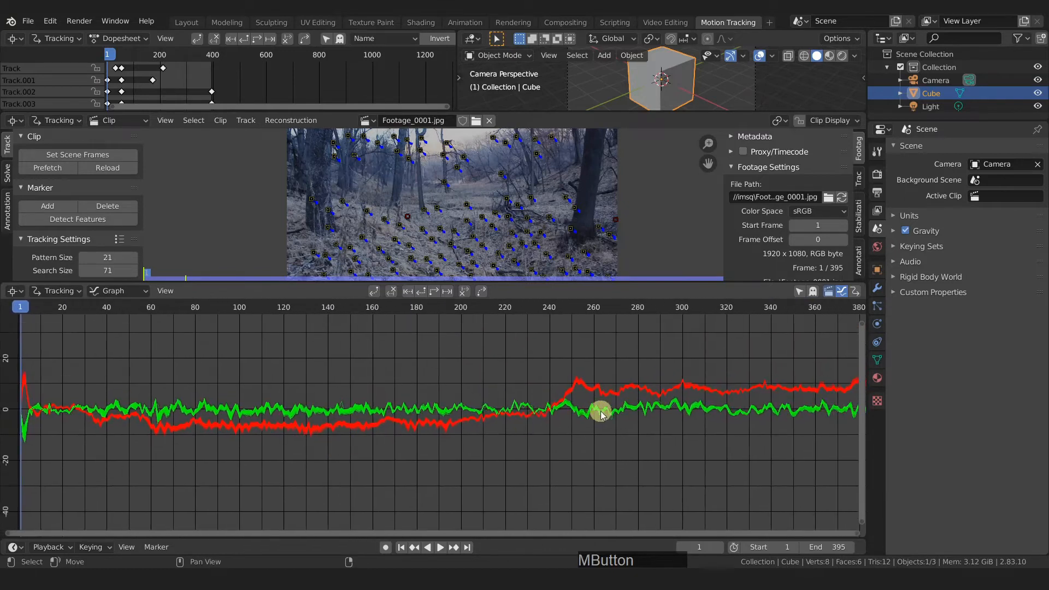
pyautogui.scroll(5, 677, 419)
pyautogui.scroll(1, 539, 416)
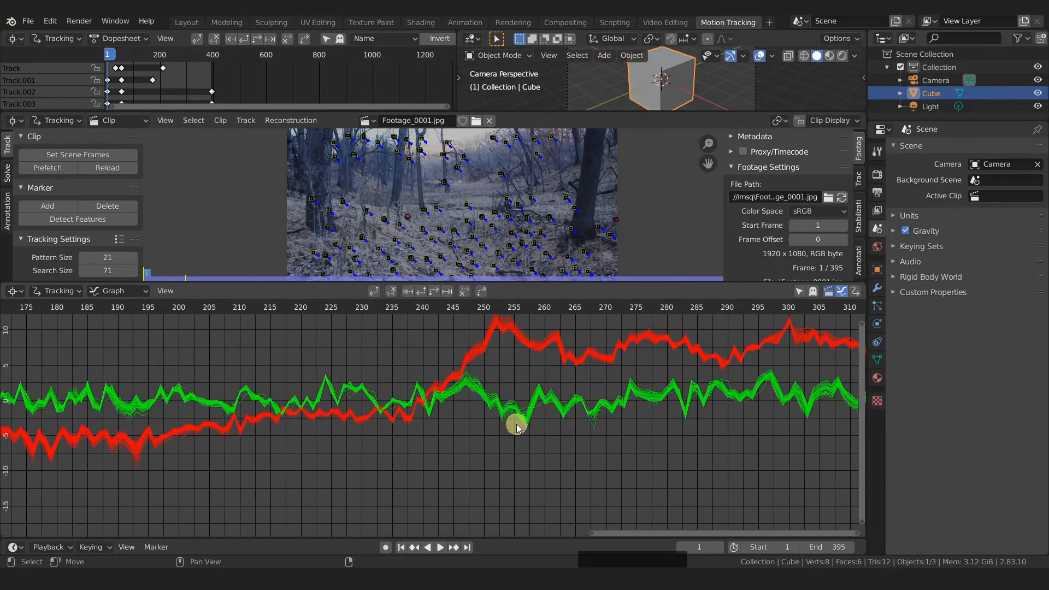
pyautogui.click(595, 434)
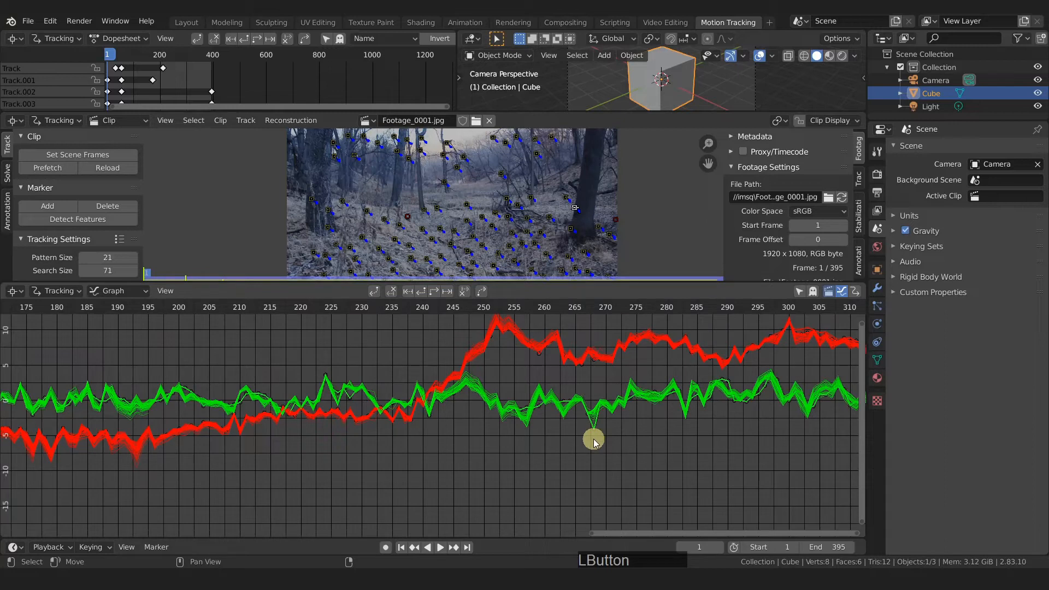
pyautogui.click(595, 440)
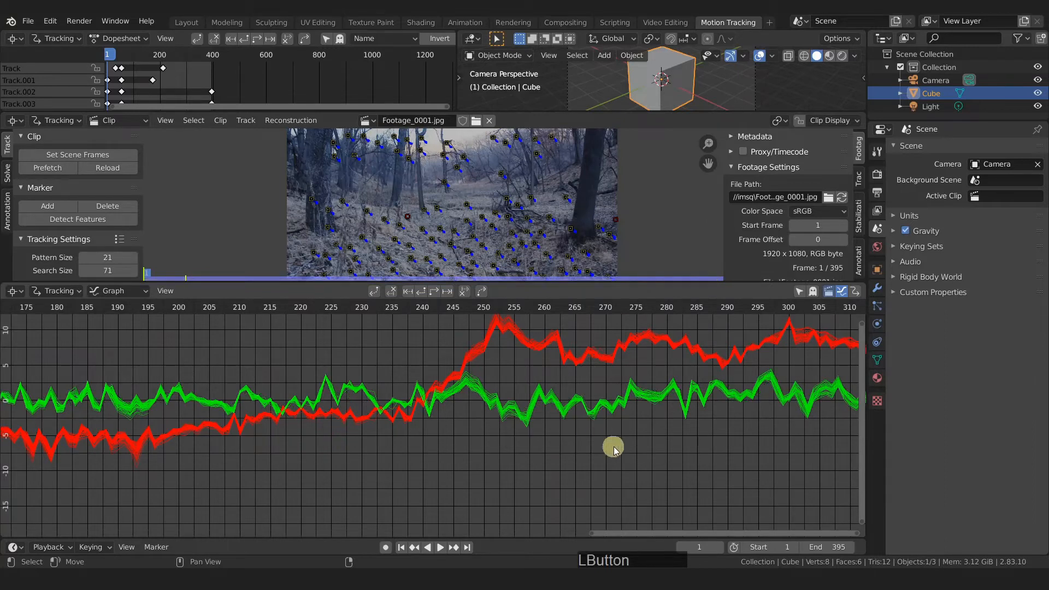
# Solve the camera motion with automatic Keyframe selection enabled and Refine set to Focal length, K1, K2.
pyautogui.moveTo(614, 445); pyautogui.dragTo(765, 389, button='middle')
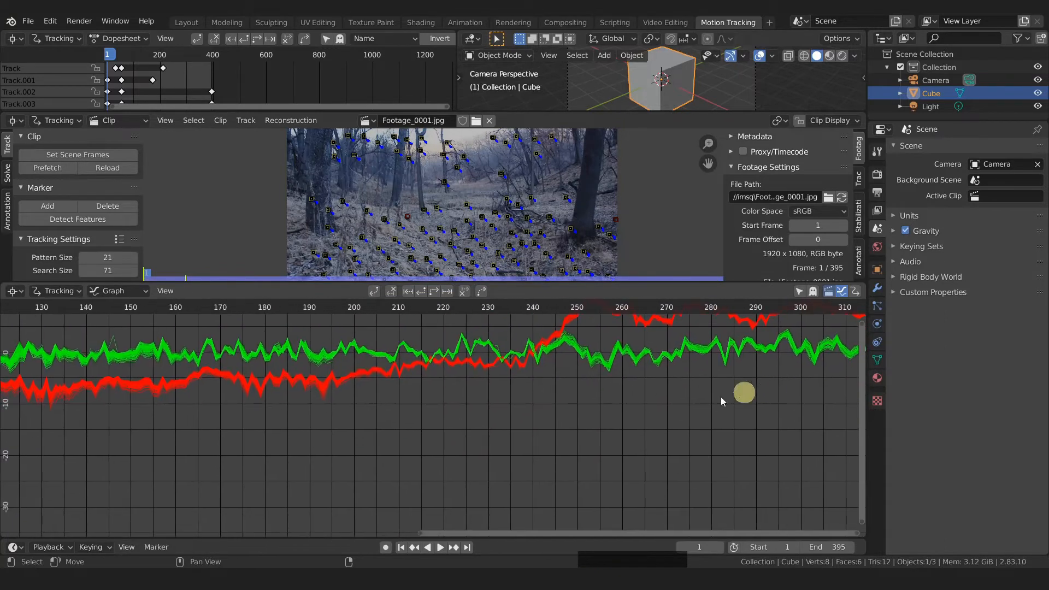
pyautogui.moveTo(306, 387); pyautogui.dragTo(633, 407, button='middle')
pyautogui.moveTo(263, 404); pyautogui.dragTo(399, 400, button='middle')
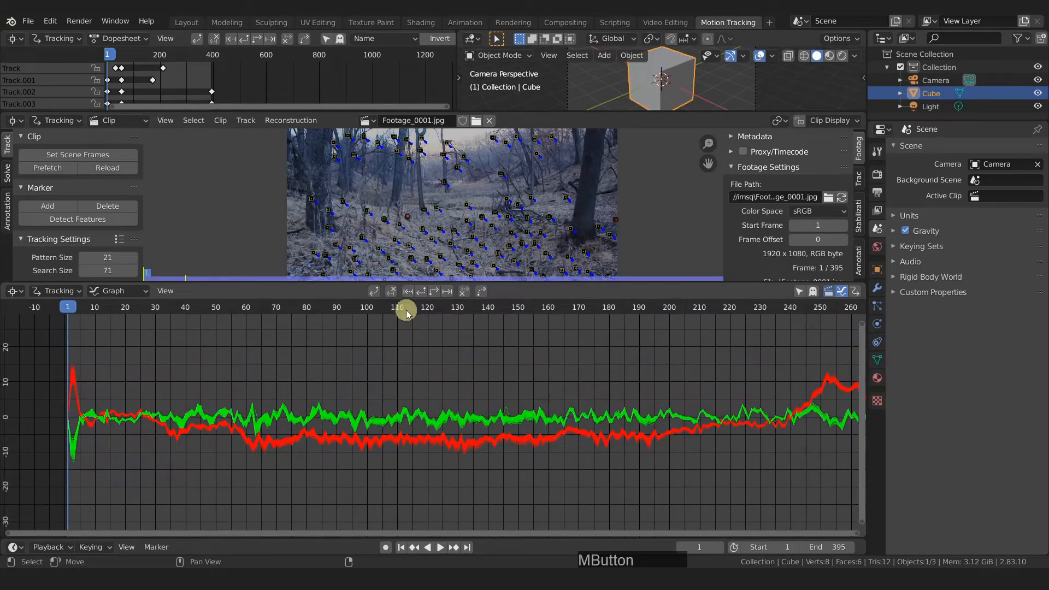
pyautogui.moveTo(347, 282); pyautogui.dragTo(377, 369)
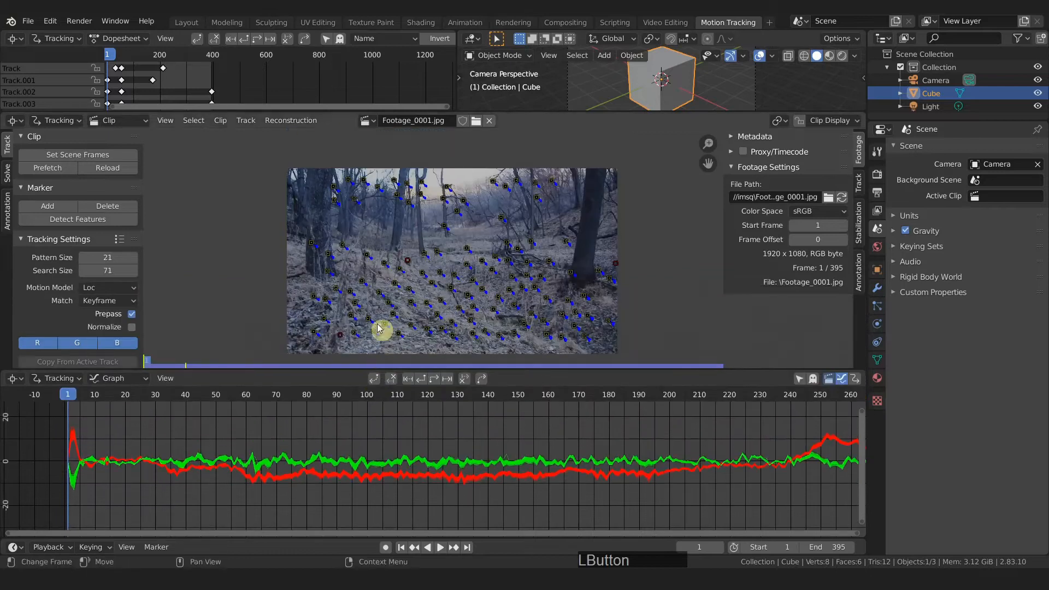
pyautogui.click(7, 172)
pyautogui.click(131, 186)
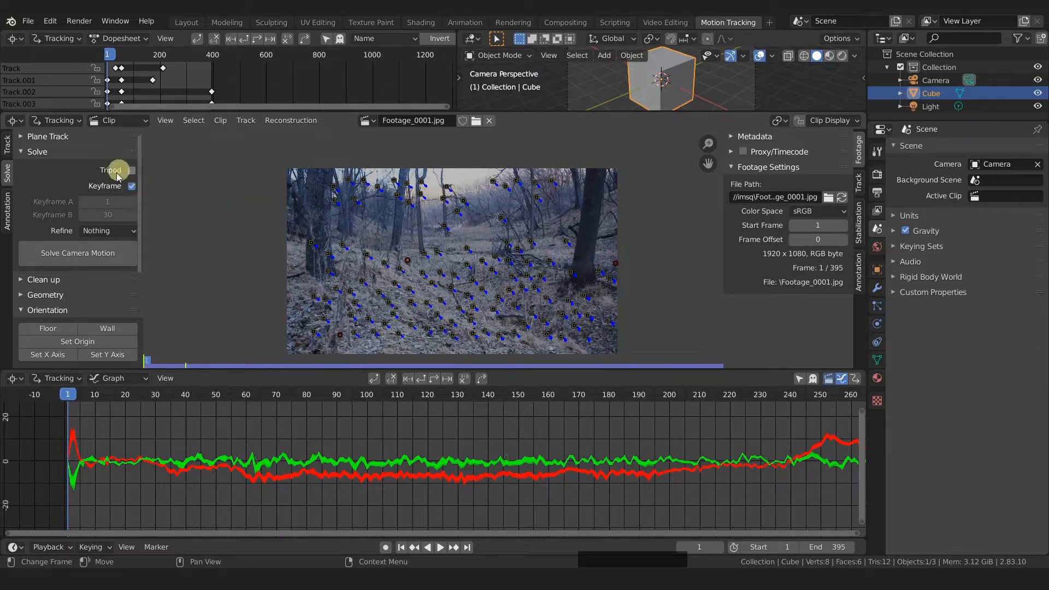
pyautogui.click(113, 233)
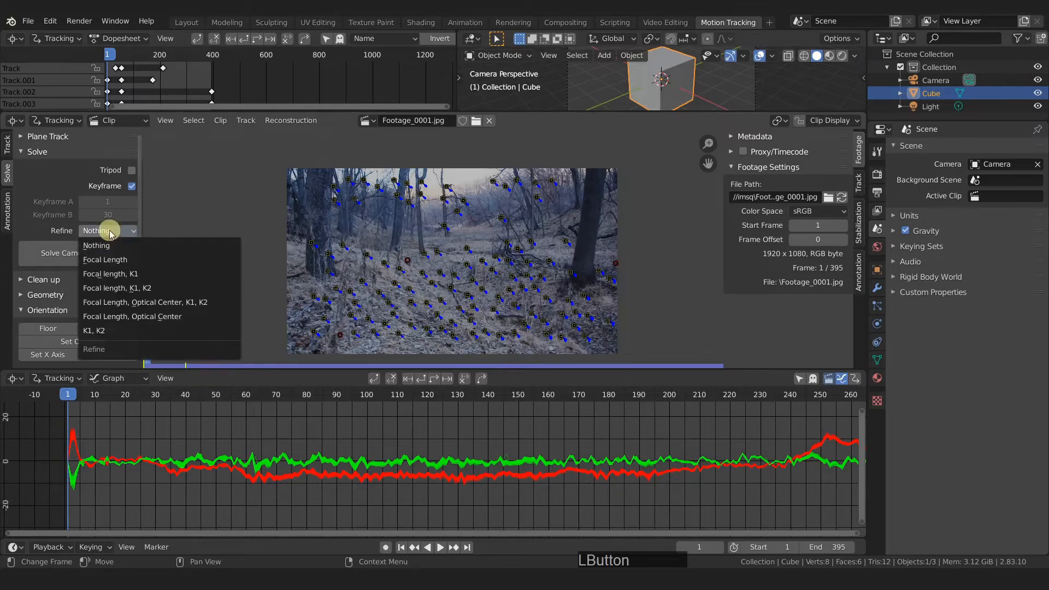
pyautogui.click(111, 288)
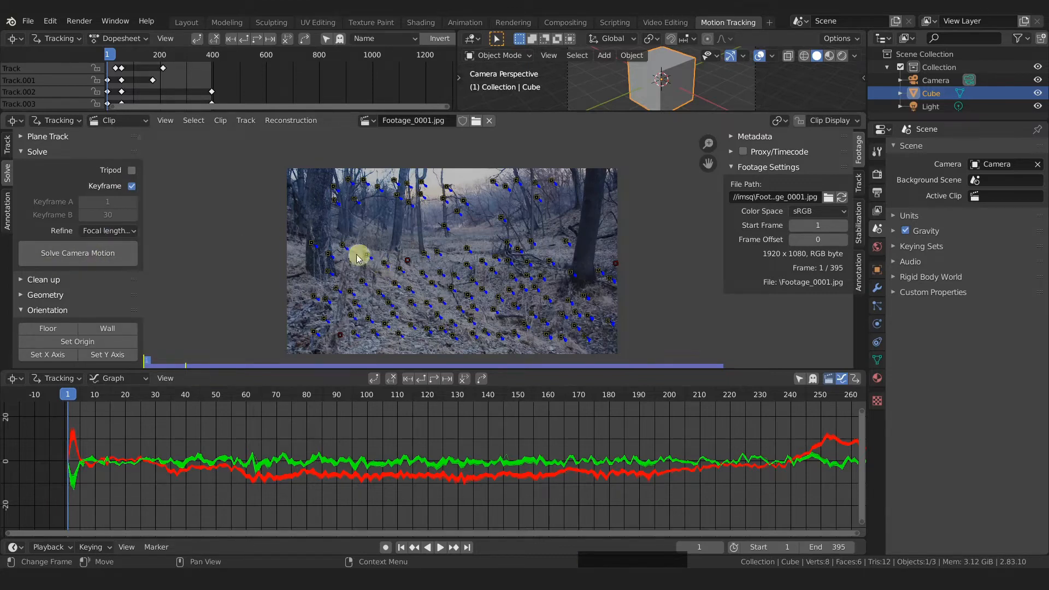
pyautogui.click(77, 253)
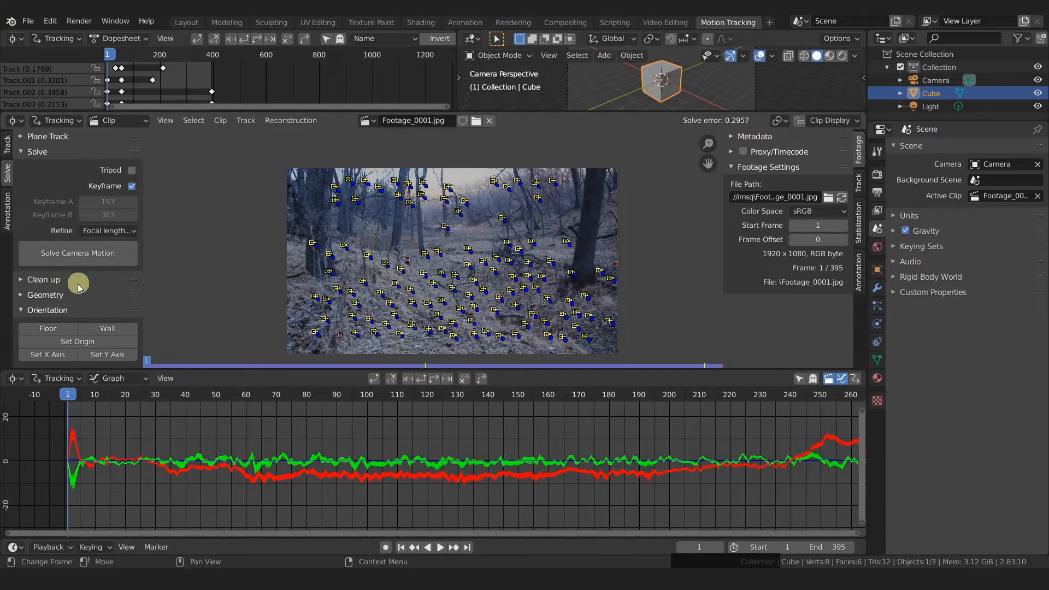
# Deselect all tracks and run Clean Tracks with the Select action, trying reprojection error thresholds from about 0.73 up to 22.
pyautogui.click(51, 281)
pyautogui.scroll(-2, 55, 283)
pyautogui.hotkey('alt', 'a')
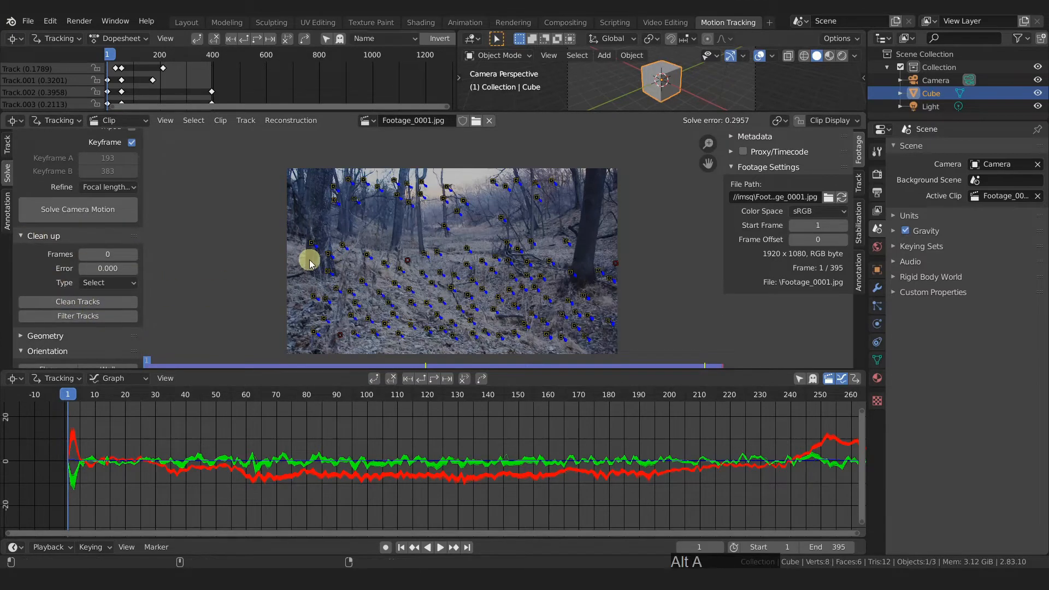
pyautogui.click(84, 303)
pyautogui.click(199, 358)
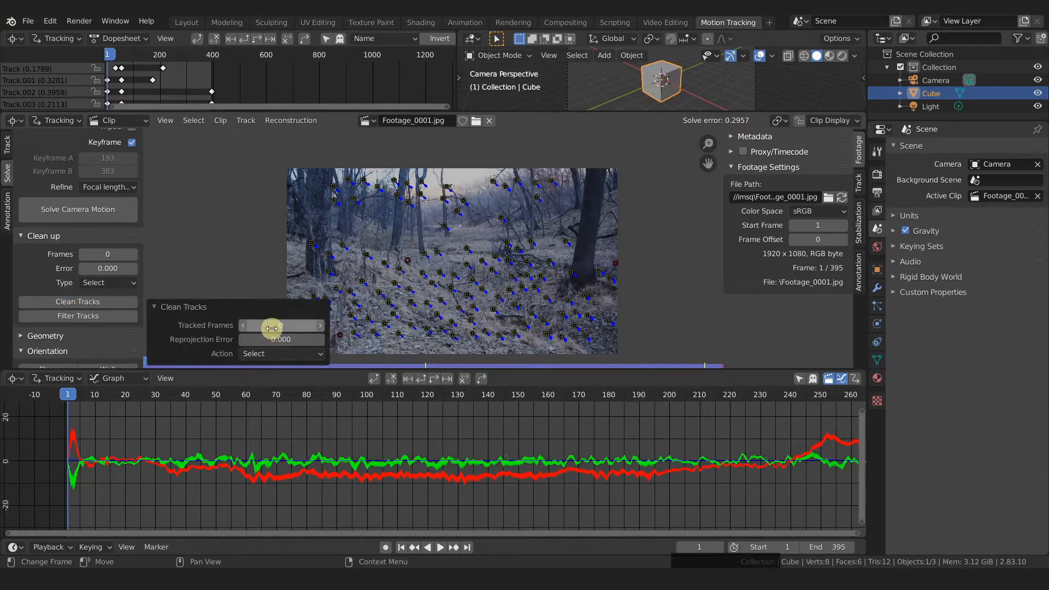
pyautogui.moveTo(266, 339); pyautogui.dragTo(289, 345)
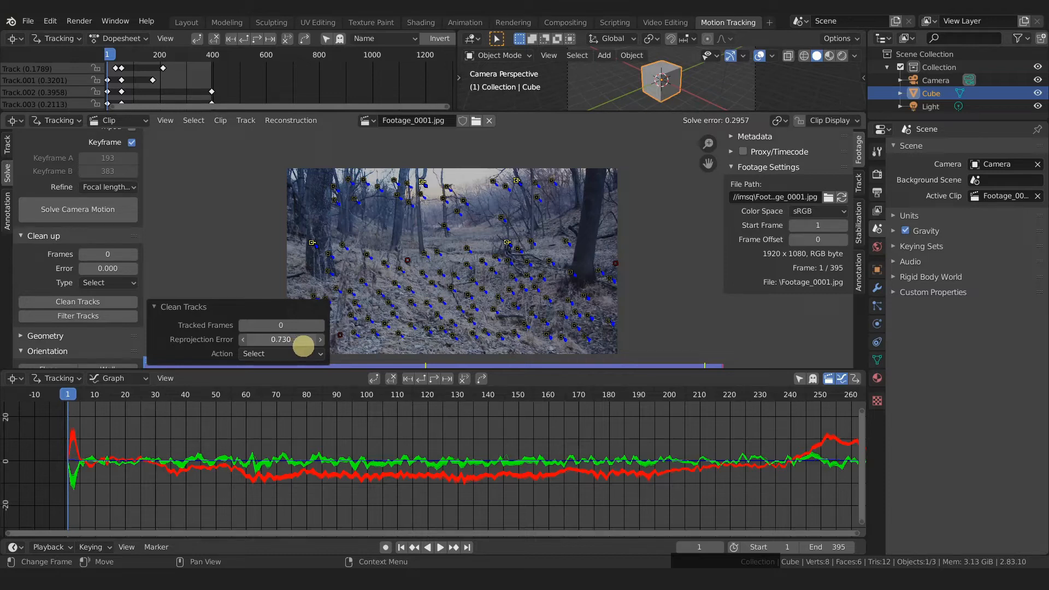
pyautogui.moveTo(312, 344); pyautogui.dragTo(264, 339)
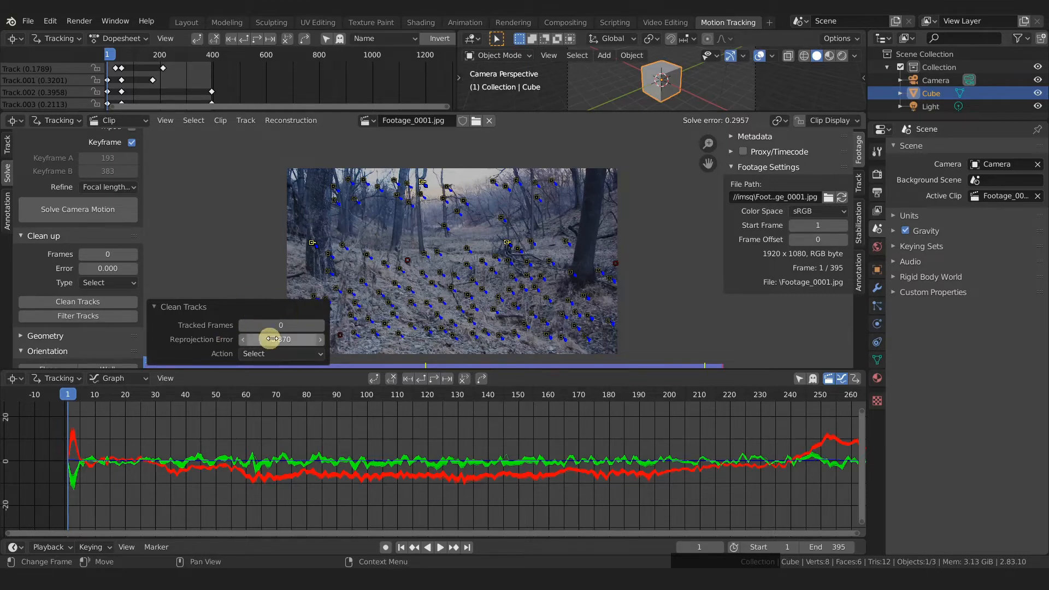
pyautogui.moveTo(264, 340); pyautogui.dragTo(33, 341)
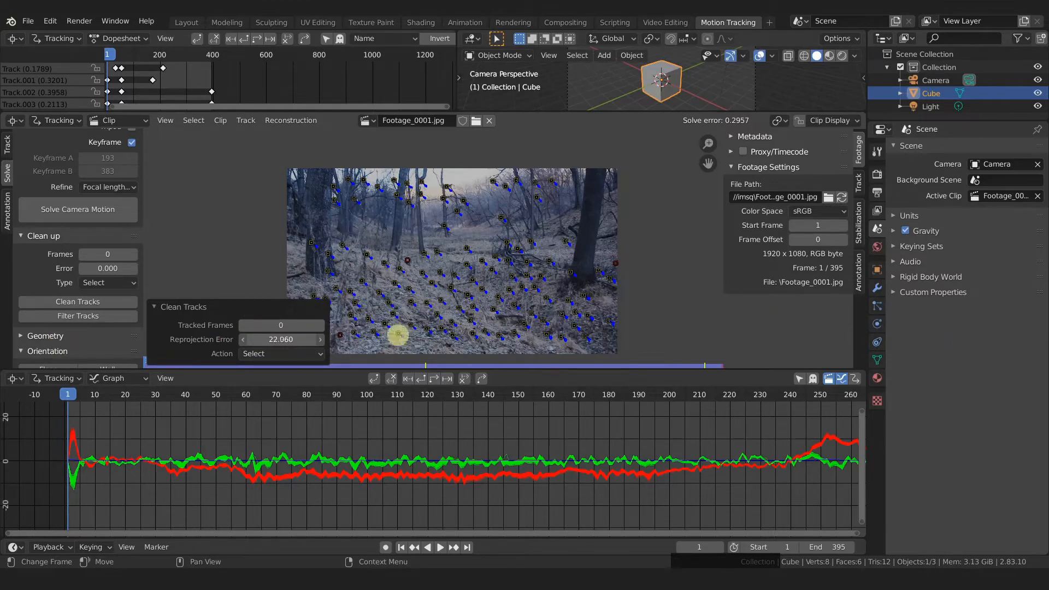
pyautogui.moveTo(298, 332); pyautogui.dragTo(281, 332)
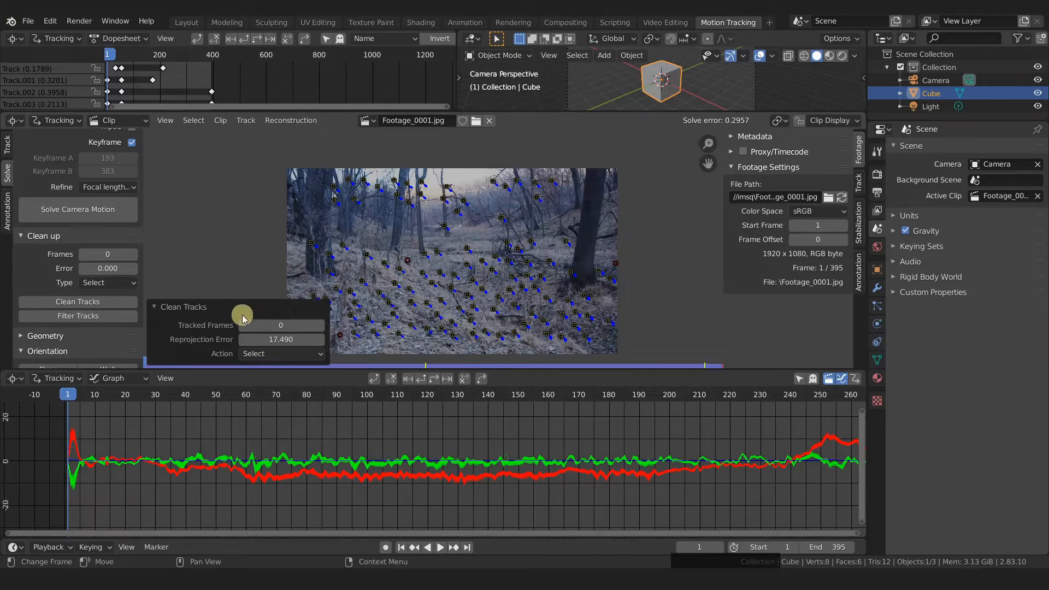
pyautogui.click(190, 306)
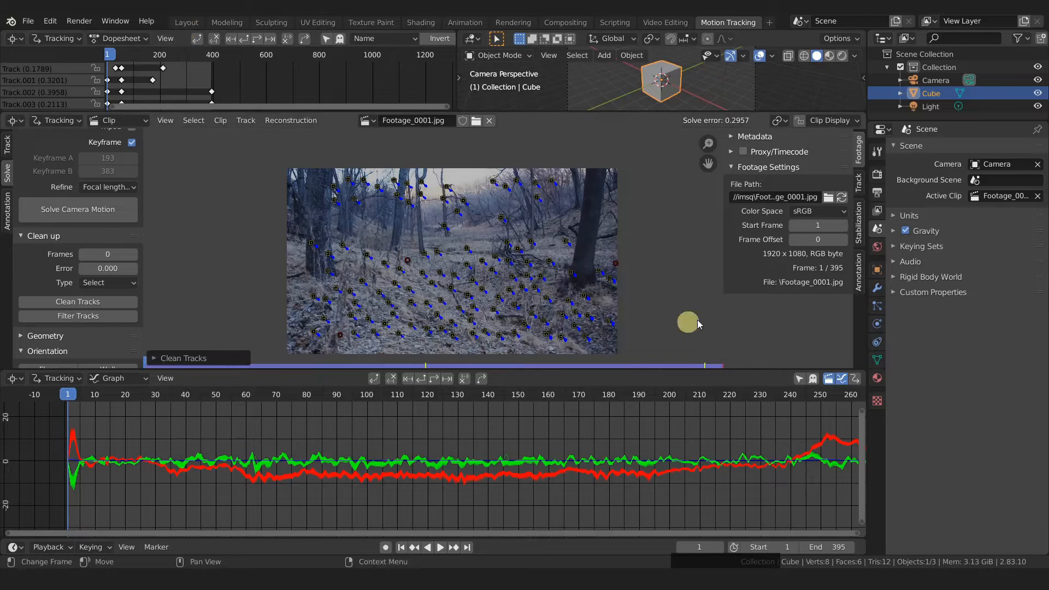
# Switch to the Layout workspace and delete the default cube.
pyautogui.click(185, 24)
pyautogui.press('x')
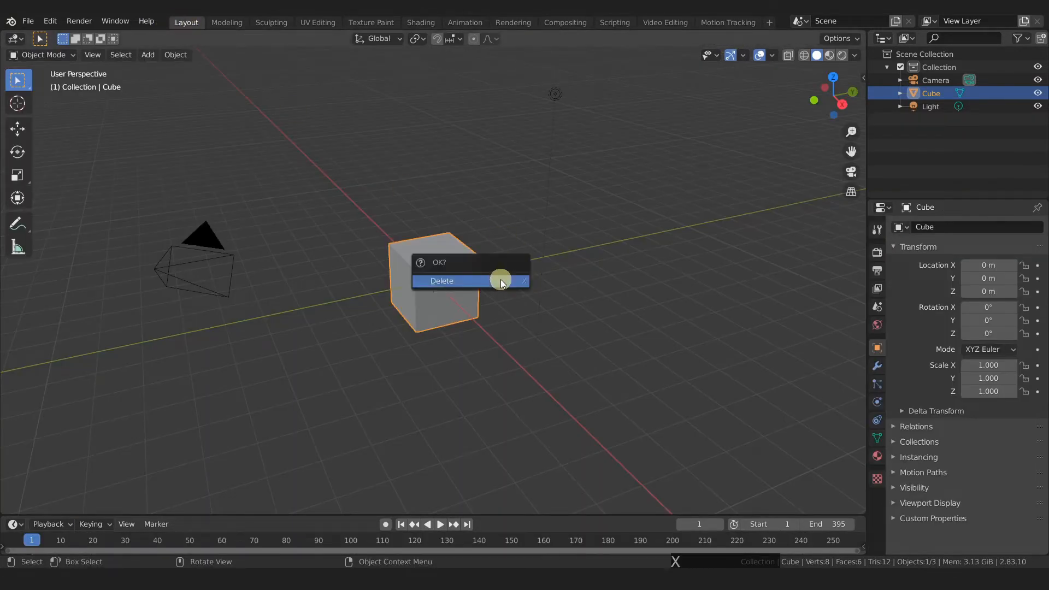
pyautogui.click(500, 281)
# Clear the camera's rotation and location and rotate it 90° about the X axis.
pyautogui.click(221, 270)
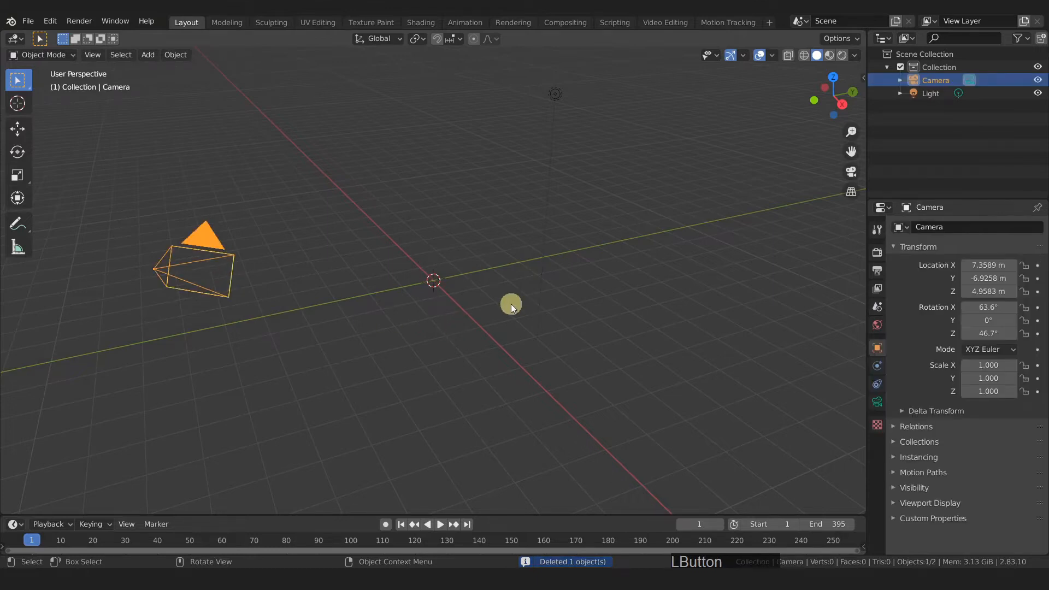
pyautogui.hotkey('alt', 'r')
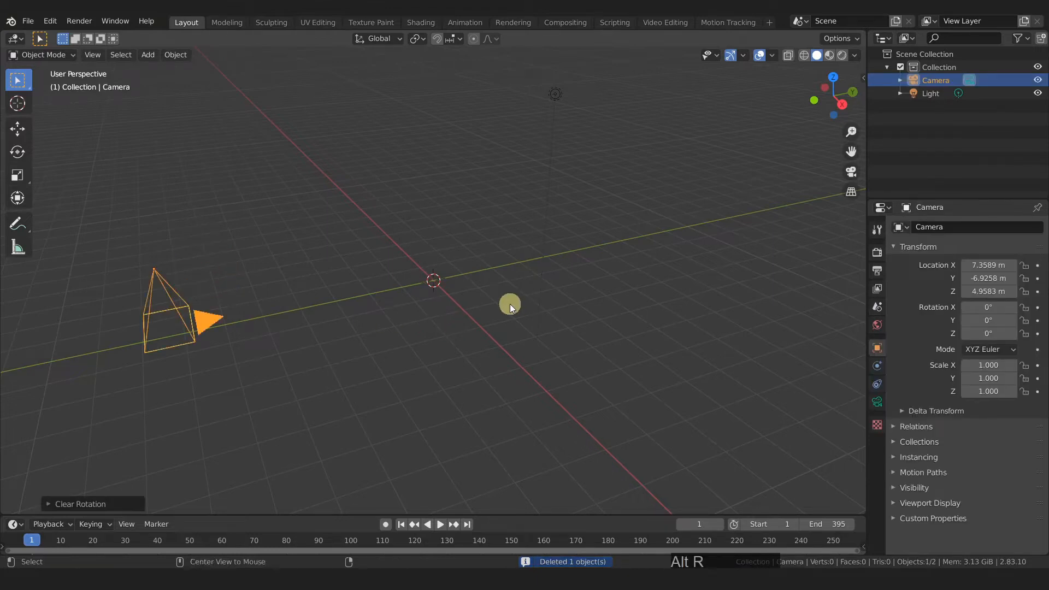
pyautogui.hotkey('alt', 'g')
pyautogui.press('r')
pyautogui.write('x90')
pyautogui.press('Return')
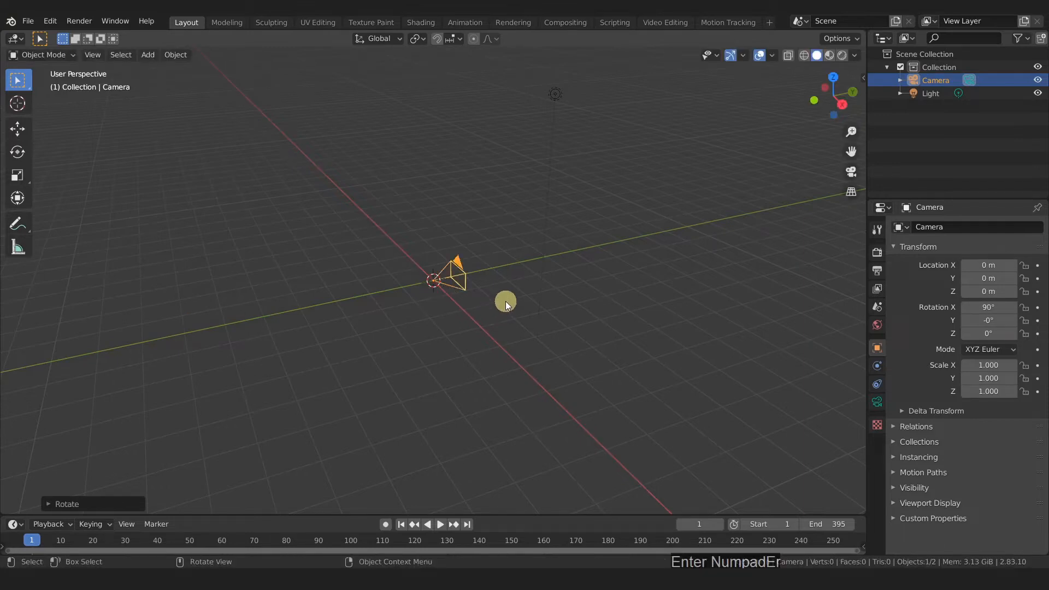
# Move the camera up along Z to about 2.68 m and back along Y to about -5.5 m.
pyautogui.press('g')
pyautogui.press('z')
pyautogui.click(476, 212)
pyautogui.press('g')
pyautogui.press('y')
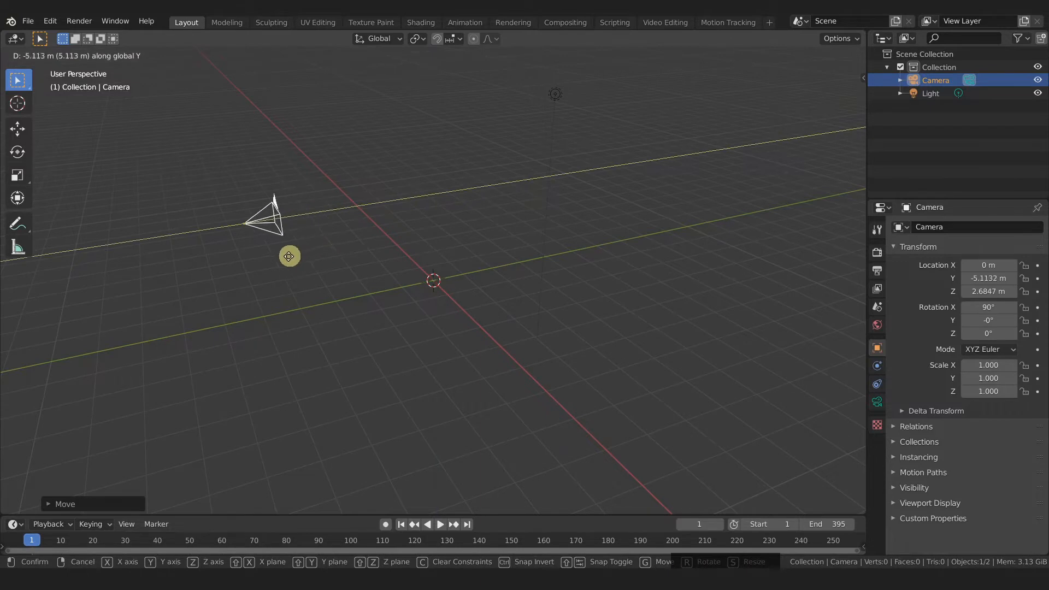
pyautogui.click(279, 260)
# Add a Camera Solver constraint to the camera and enable the Motion Tracking viewport overlay.
pyautogui.scroll(4, 280, 224)
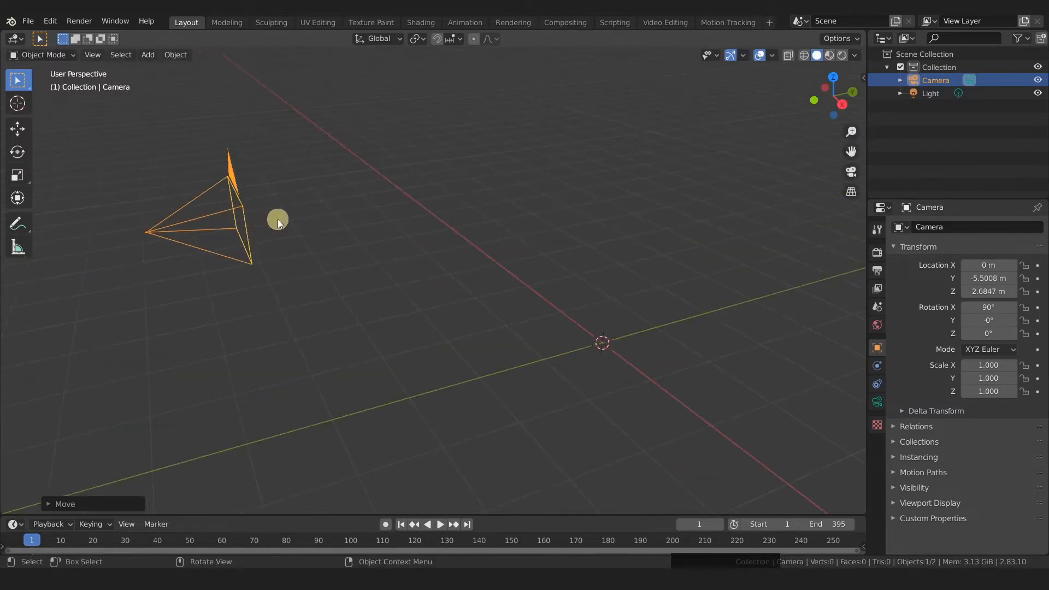
pyautogui.click(877, 384)
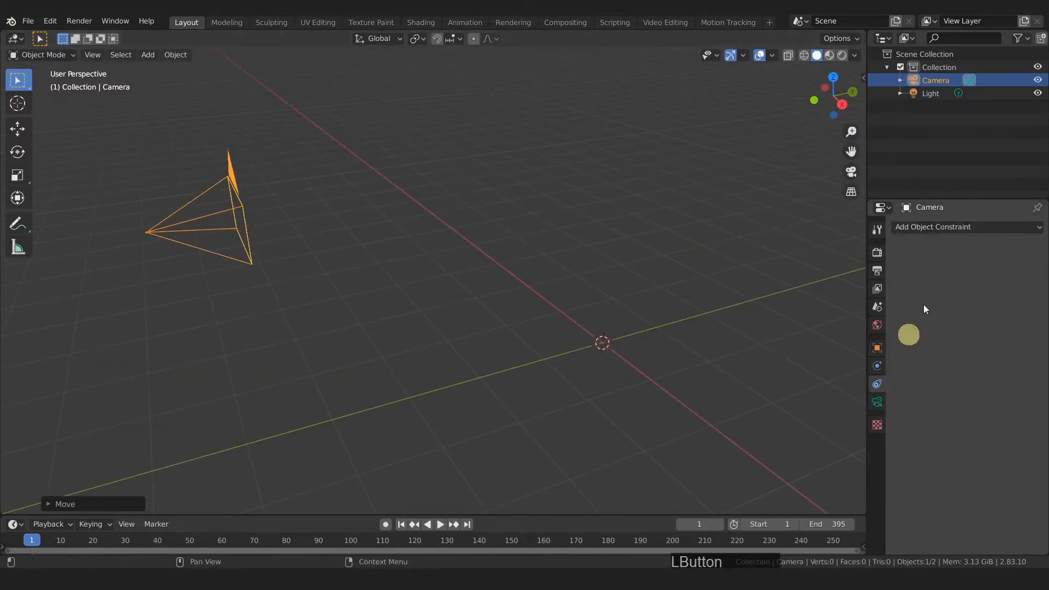
pyautogui.click(953, 227)
pyautogui.click(739, 256)
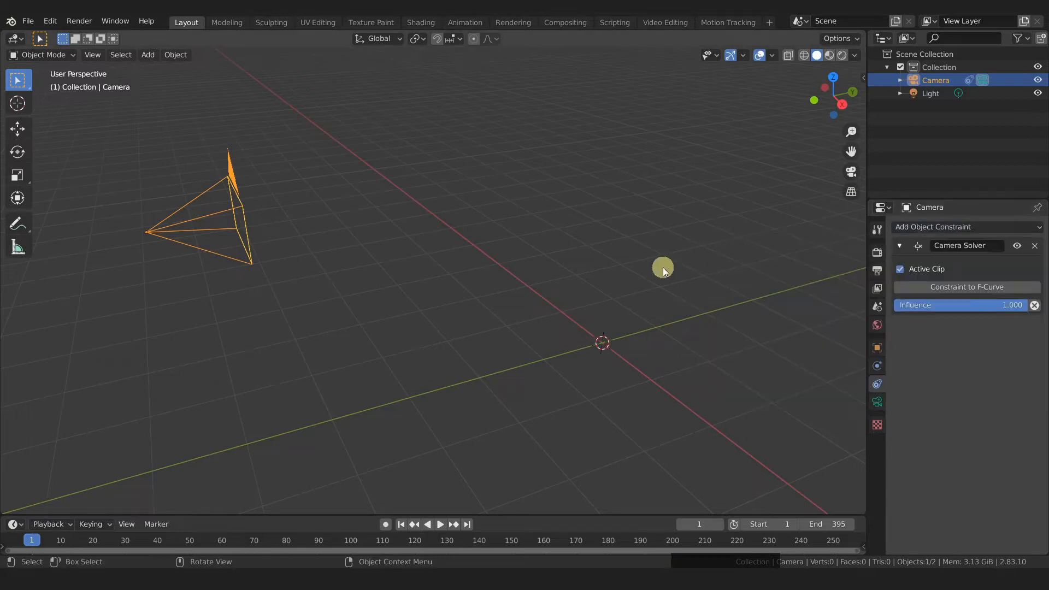
pyautogui.click(772, 57)
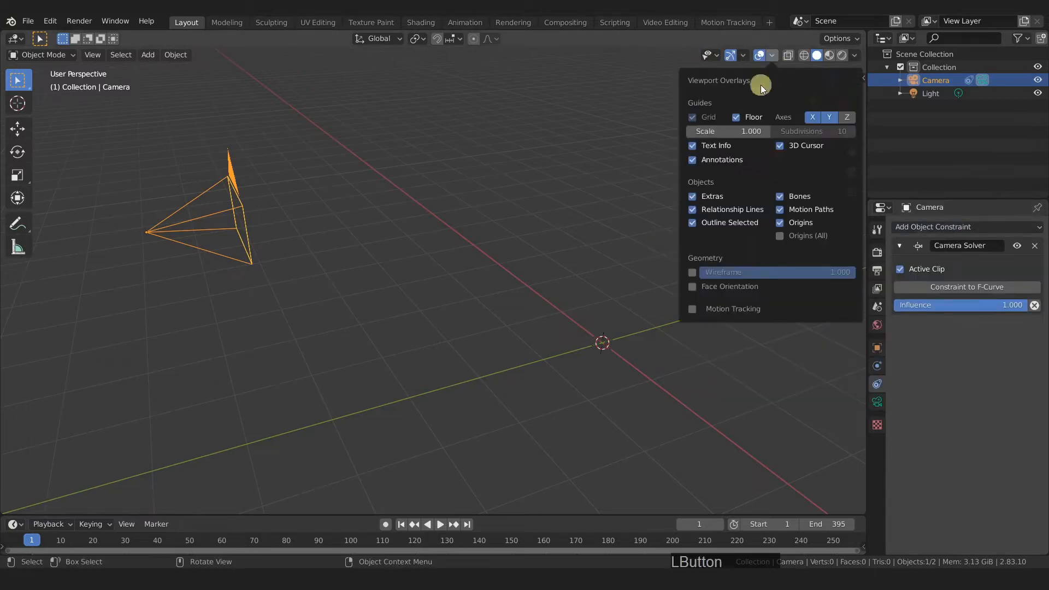
pyautogui.click(692, 309)
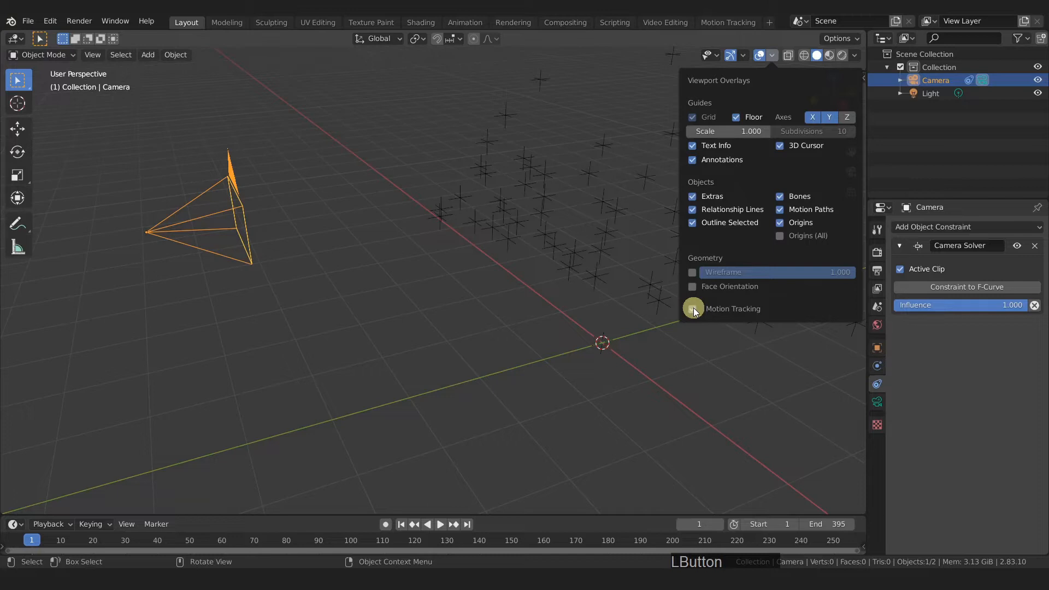
# Play the animation with the full frame range visible and examine the solved camera's movement, including through the camera view.
pyautogui.moveTo(658, 243); pyautogui.dragTo(588, 284, button='middle')
pyautogui.press('space')
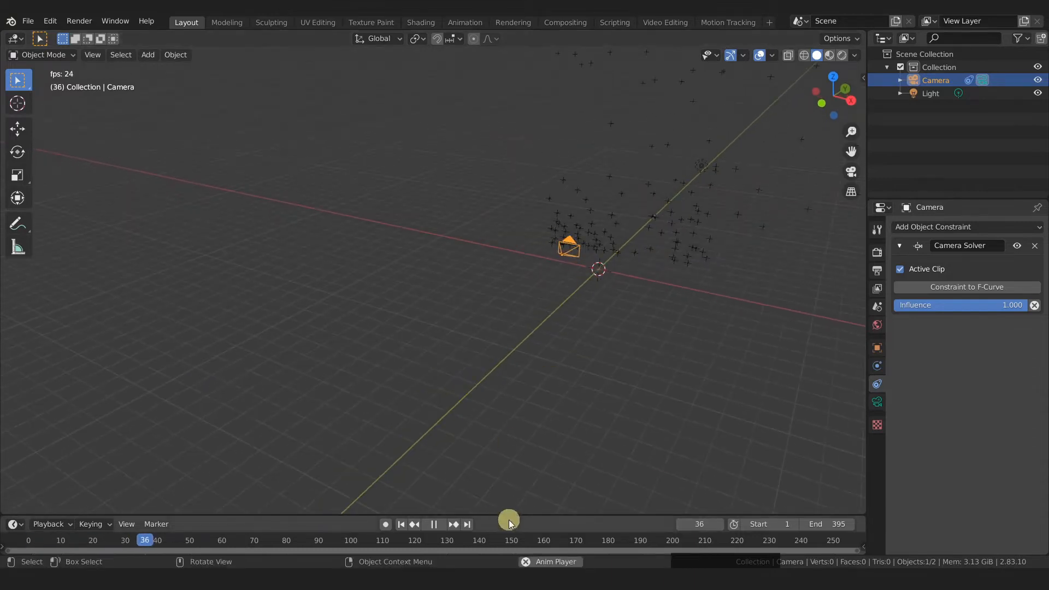
pyautogui.moveTo(513, 515); pyautogui.dragTo(527, 474)
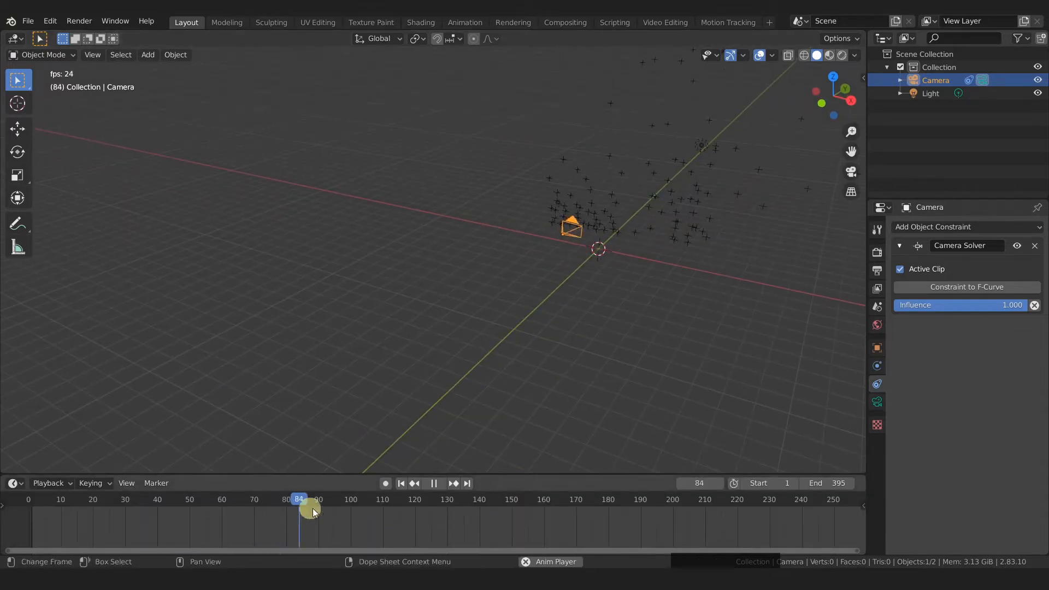
pyautogui.scroll(-5, 588, 542)
pyautogui.moveTo(682, 524); pyautogui.dragTo(484, 524, button='middle')
pyautogui.scroll(-3, 485, 523)
pyautogui.scroll(2, 503, 520)
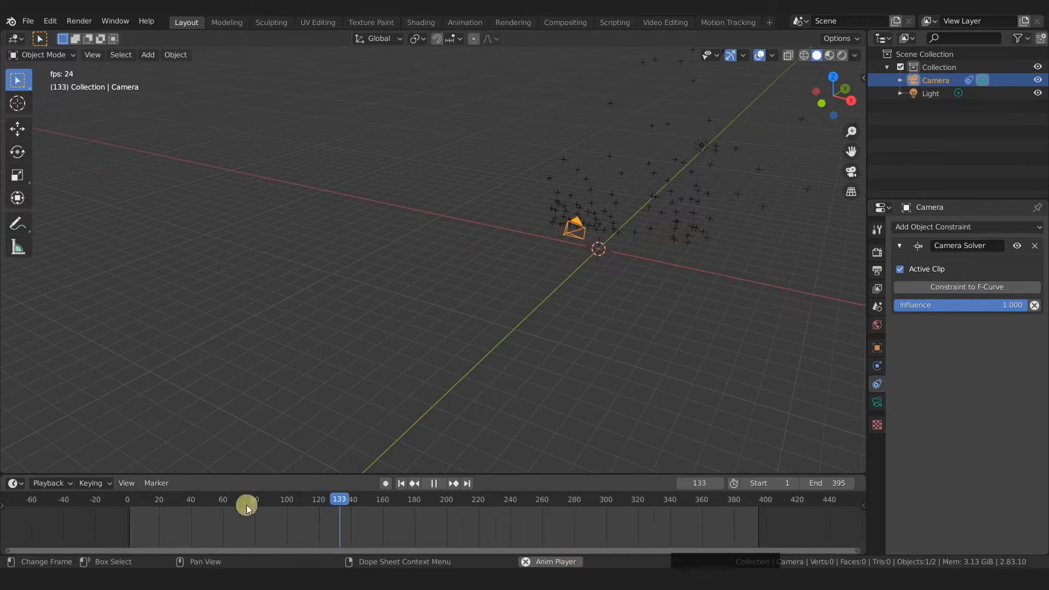
pyautogui.press('KP_Decimal')
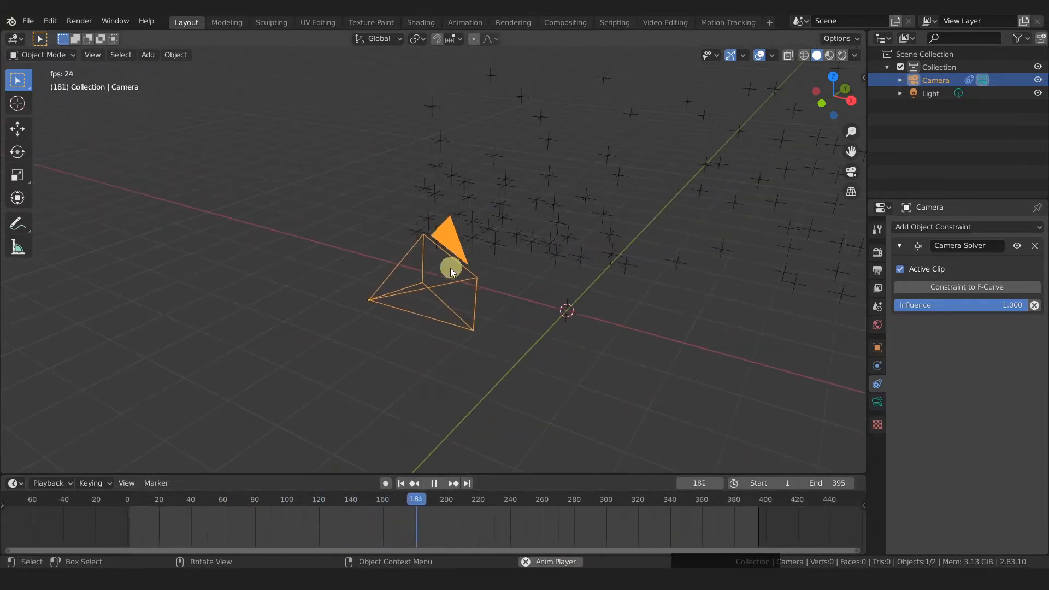
pyautogui.moveTo(530, 306)
pyautogui.mouseDown(button='middle')
pyautogui.moveTo(393, 272)
pyautogui.moveTo(572, 300)
pyautogui.moveTo(525, 299)
pyautogui.mouseUp(button='middle')
pyautogui.press('KP_0')
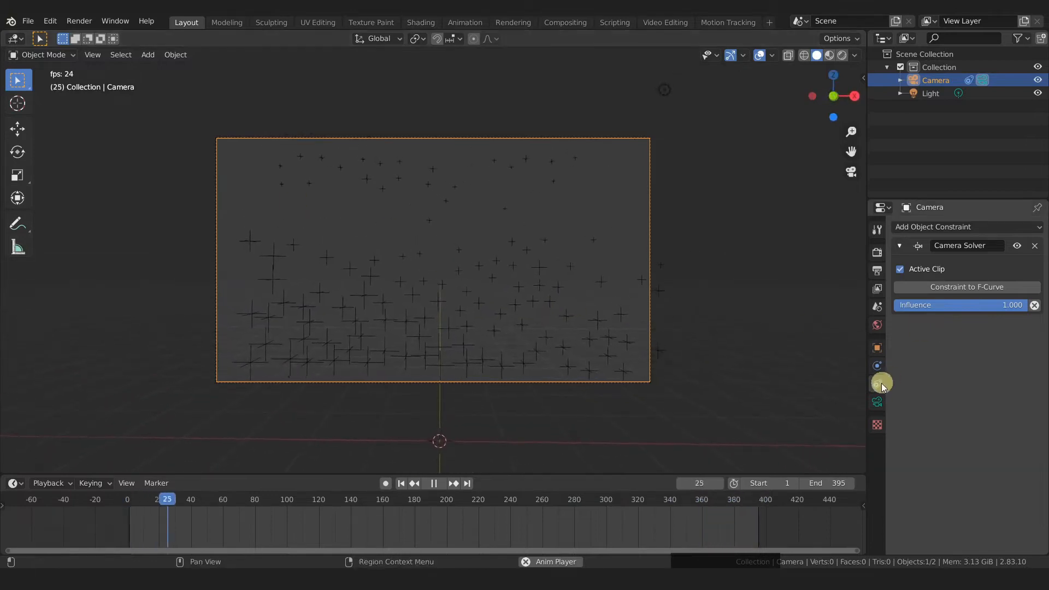
pyautogui.press('space')
# Enable Background Images in the camera settings and add an image entry.
pyautogui.click(876, 402)
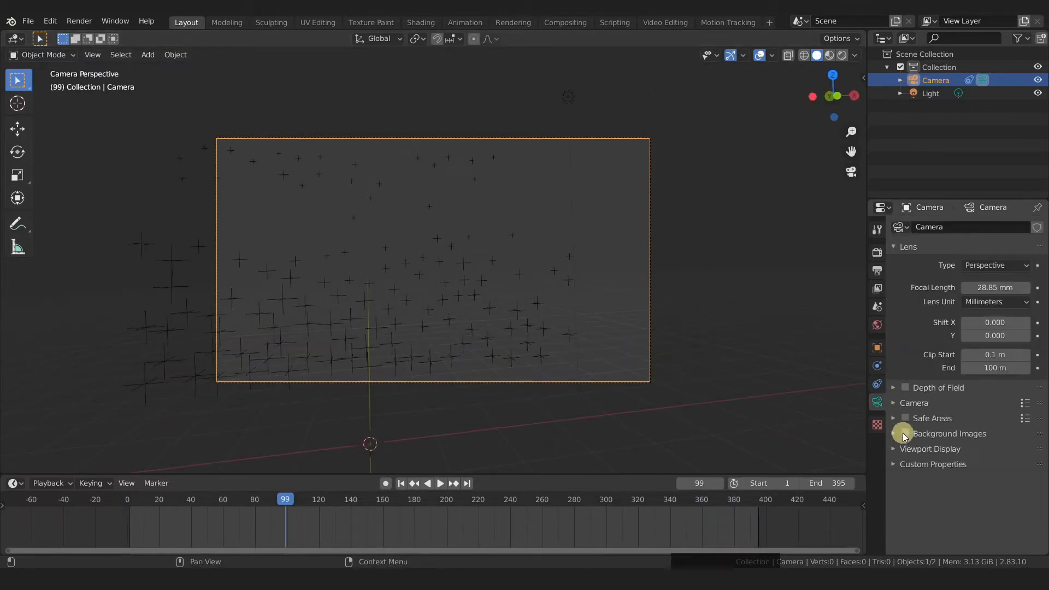
pyautogui.click(892, 433)
pyautogui.click(975, 452)
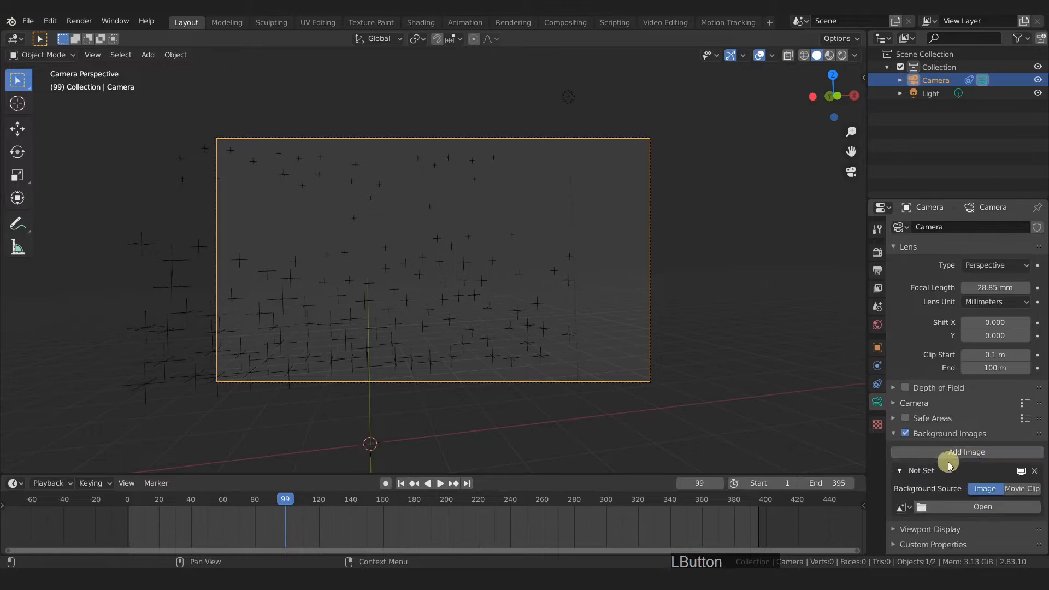
pyautogui.click(907, 508)
pyautogui.click(907, 508)
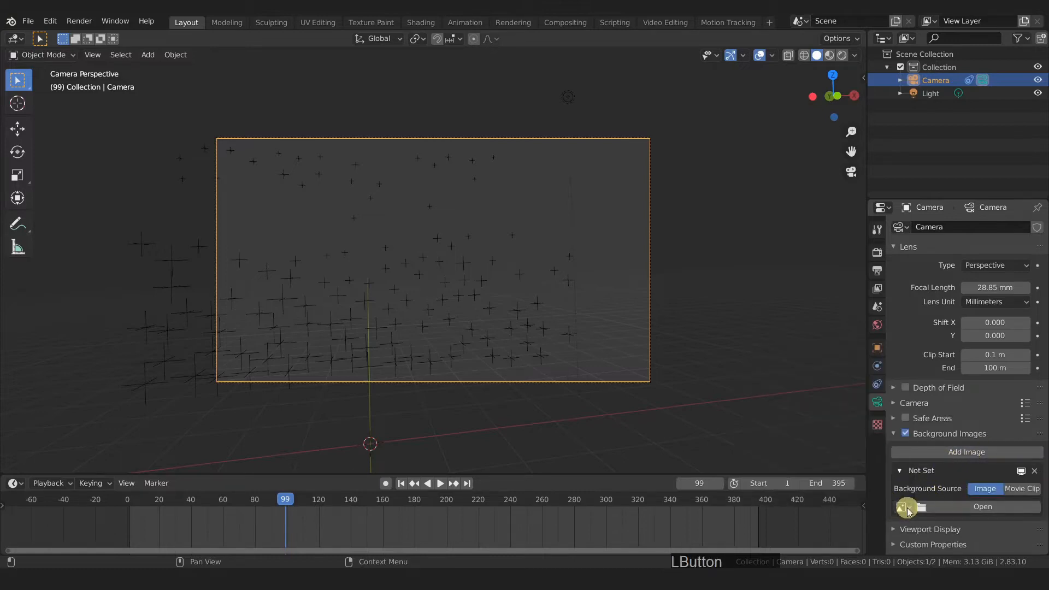
# Load the entire Footage JPEG sequence from the imsq\Footage folder as the camera's background image.
pyautogui.click(950, 509)
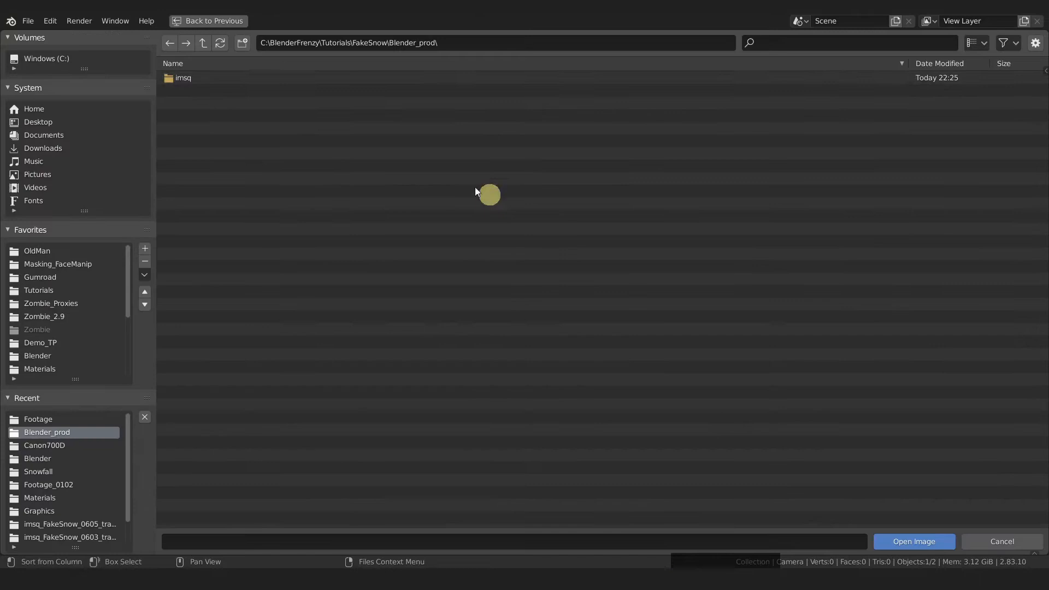
pyautogui.doubleClick(201, 78)
pyautogui.doubleClick(200, 78)
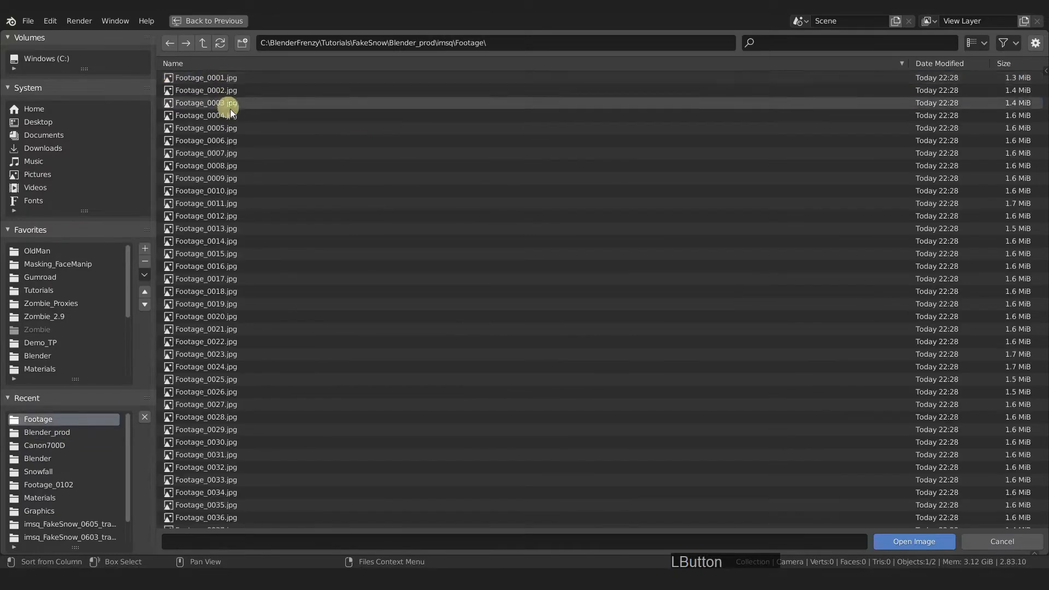
pyautogui.press('a')
pyautogui.click(910, 542)
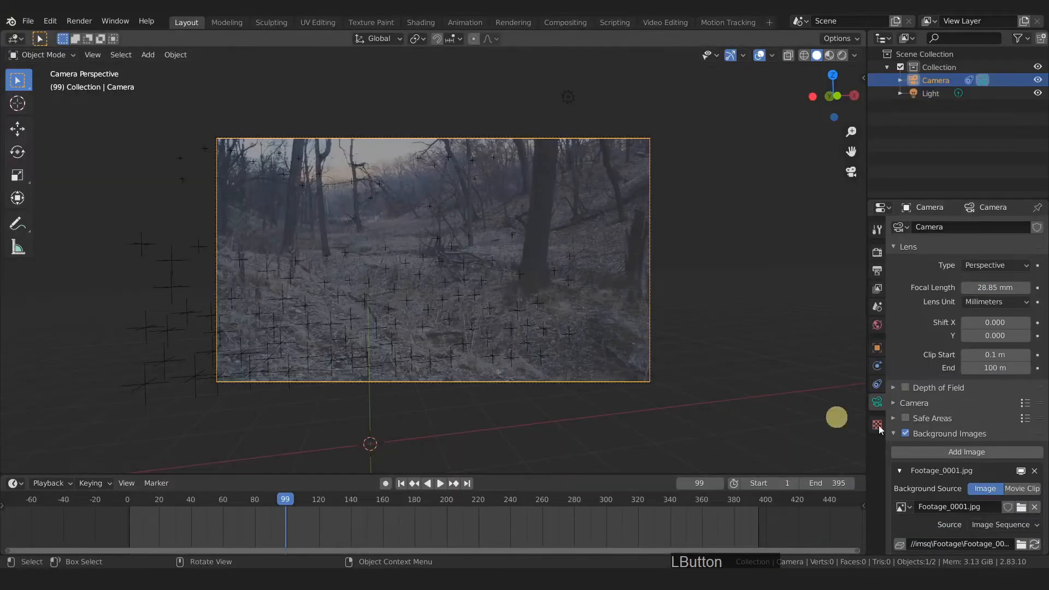
# Set the camera background footage's alpha to 1.000 and play the animation to check how the tracking points follow it.
pyautogui.scroll(-7, 1016, 516)
pyautogui.moveTo(999, 500); pyautogui.dragTo(1046, 500)
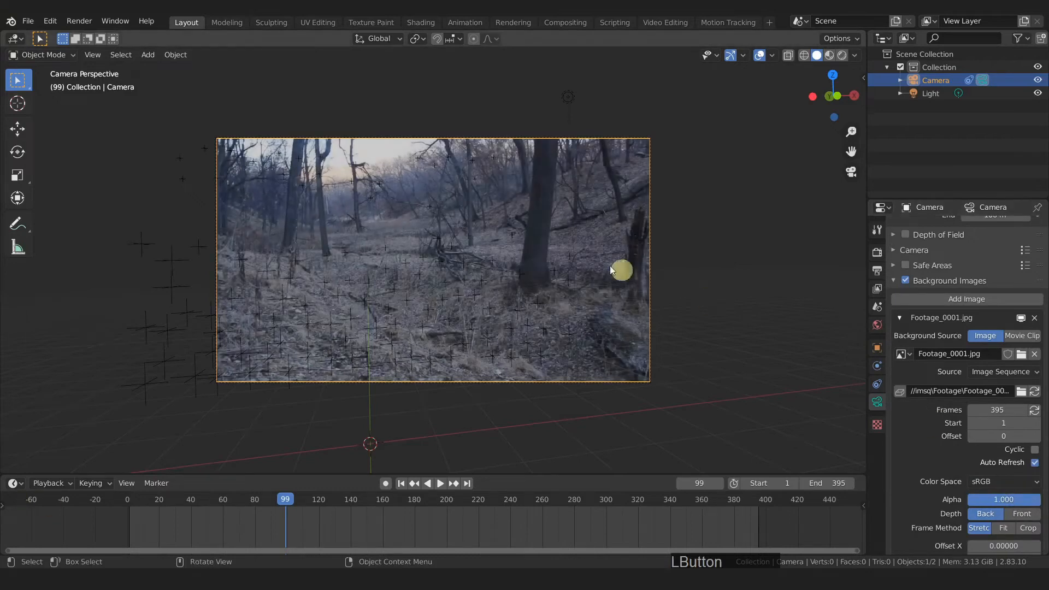
pyautogui.press('space')
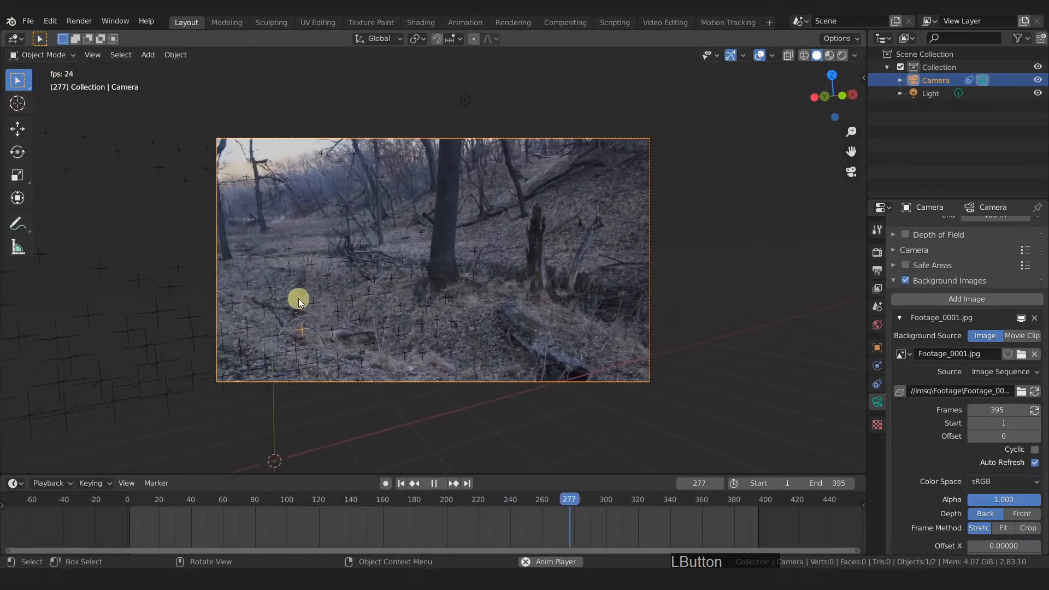
pyautogui.click(287, 210)
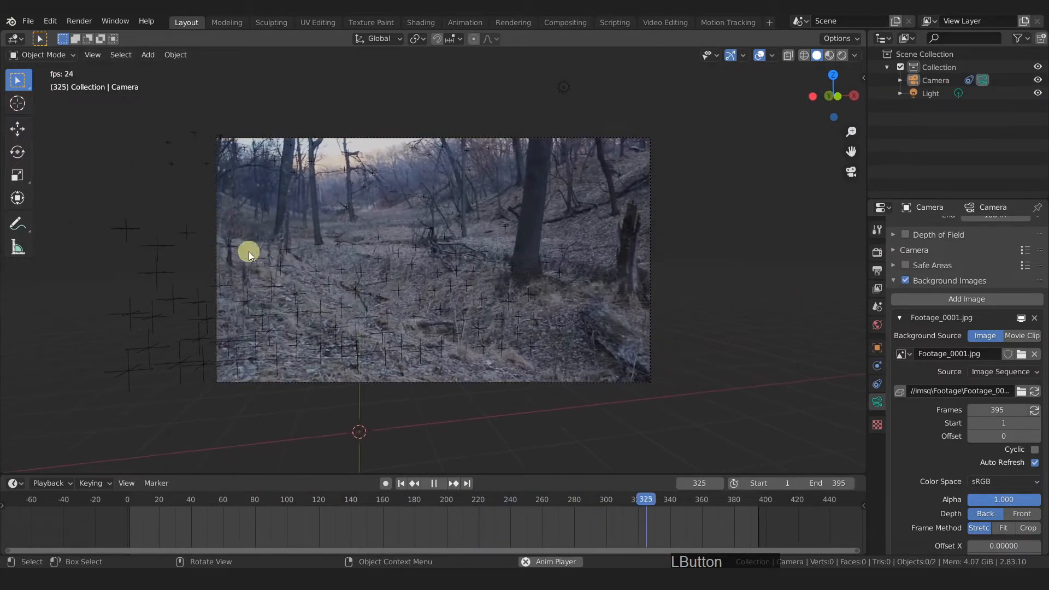
pyautogui.click(366, 242)
pyautogui.press('space')
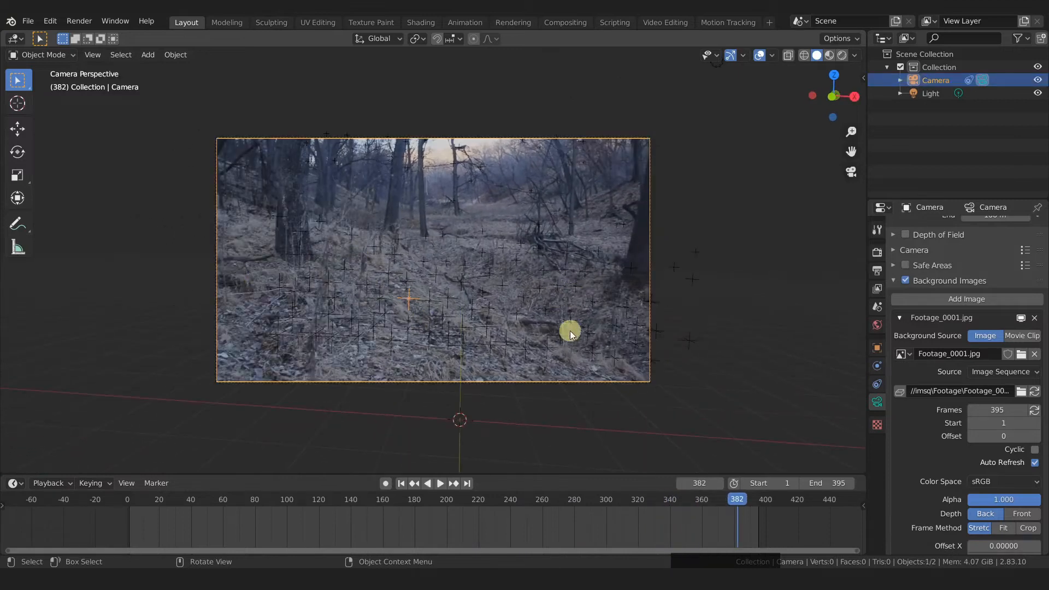
# Hide the Camera and Light objects in the viewport to clear the workspace around the origin.
pyautogui.moveTo(723, 155); pyautogui.dragTo(445, 239, button='middle')
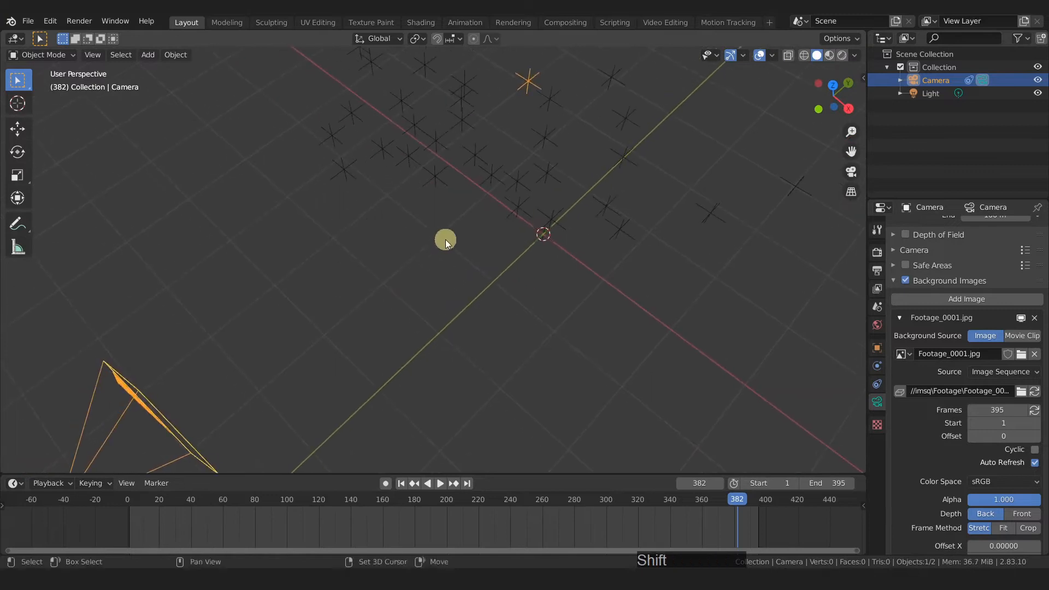
pyautogui.keyDown('shift'); pyautogui.moveTo(519, 242); pyautogui.dragTo(528, 229, button='middle'); pyautogui.keyUp('shift')
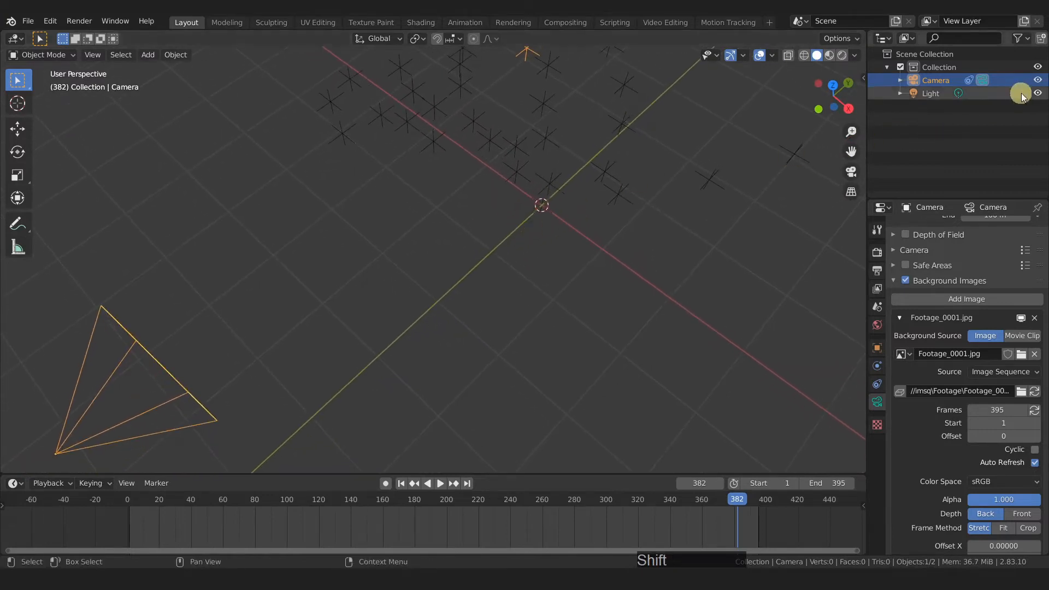
pyautogui.moveTo(1036, 82); pyautogui.dragTo(1036, 94)
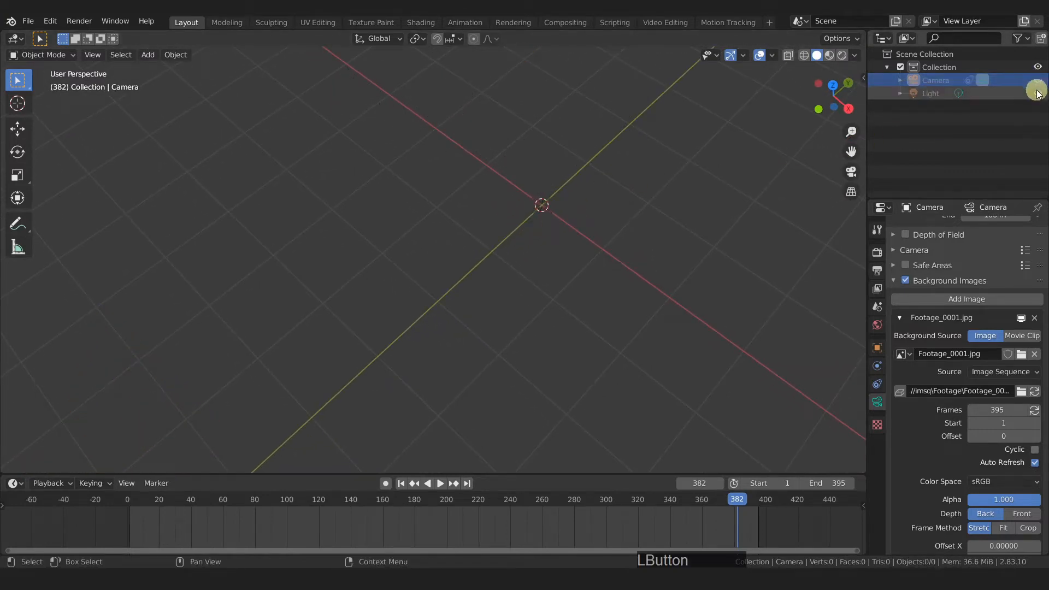
# Add a mesh circle at the origin with its fill type set to Ngon.
pyautogui.keyDown('shift'); pyautogui.moveTo(668, 250); pyautogui.dragTo(490, 279, button='middle'); pyautogui.keyUp('shift')
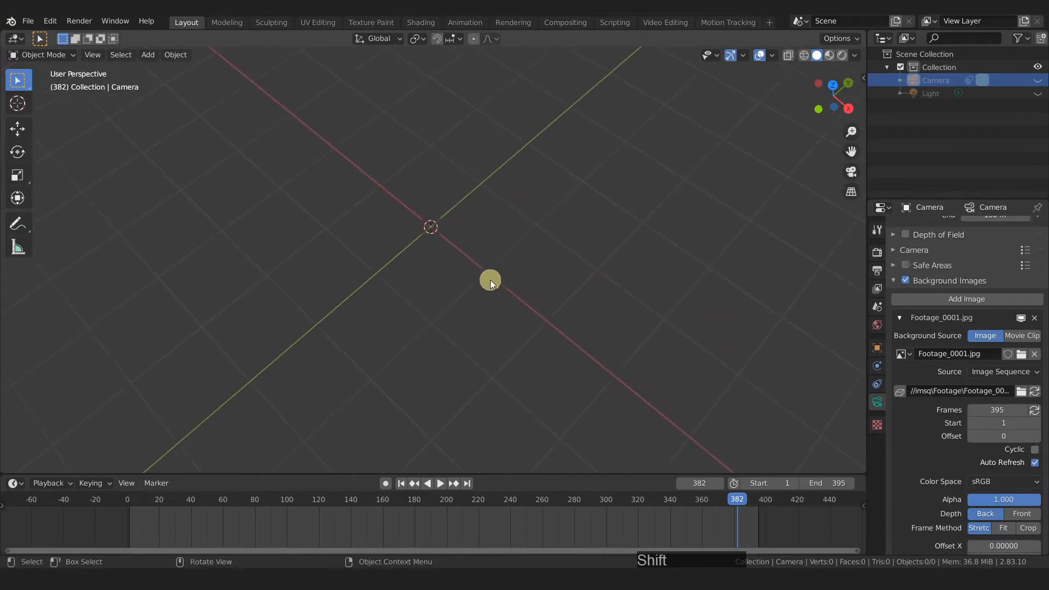
pyautogui.hotkey('shift', 'a')
pyautogui.moveTo(489, 276)
pyautogui.click(552, 300)
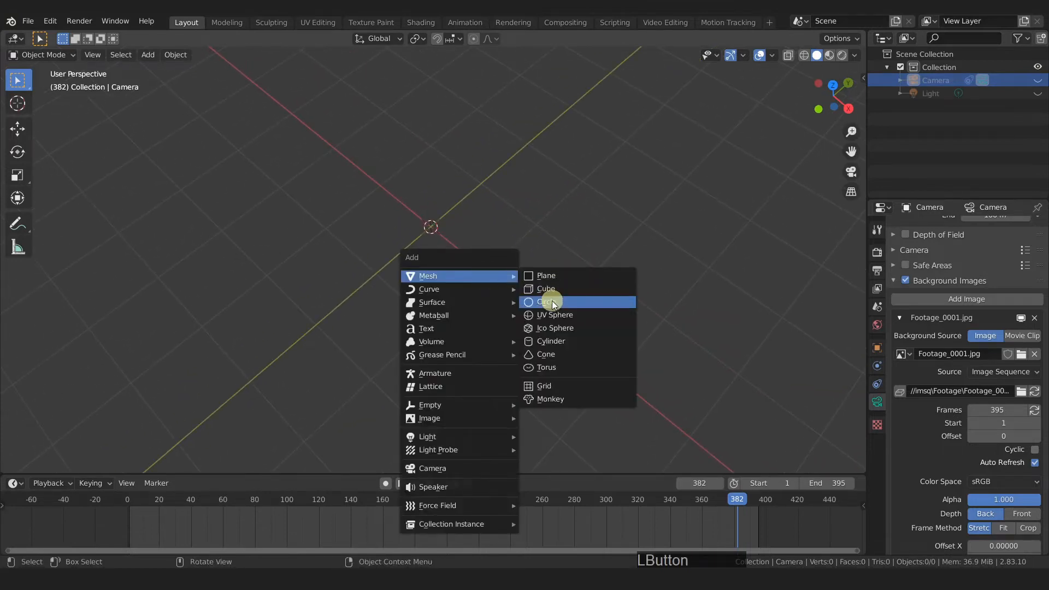
pyautogui.click(91, 463)
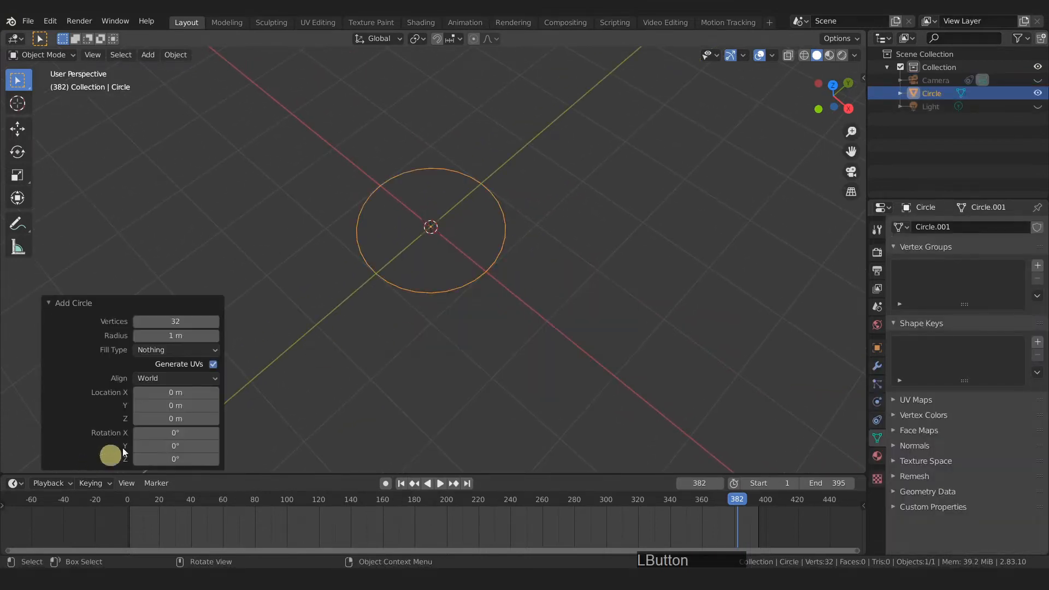
pyautogui.click(93, 54)
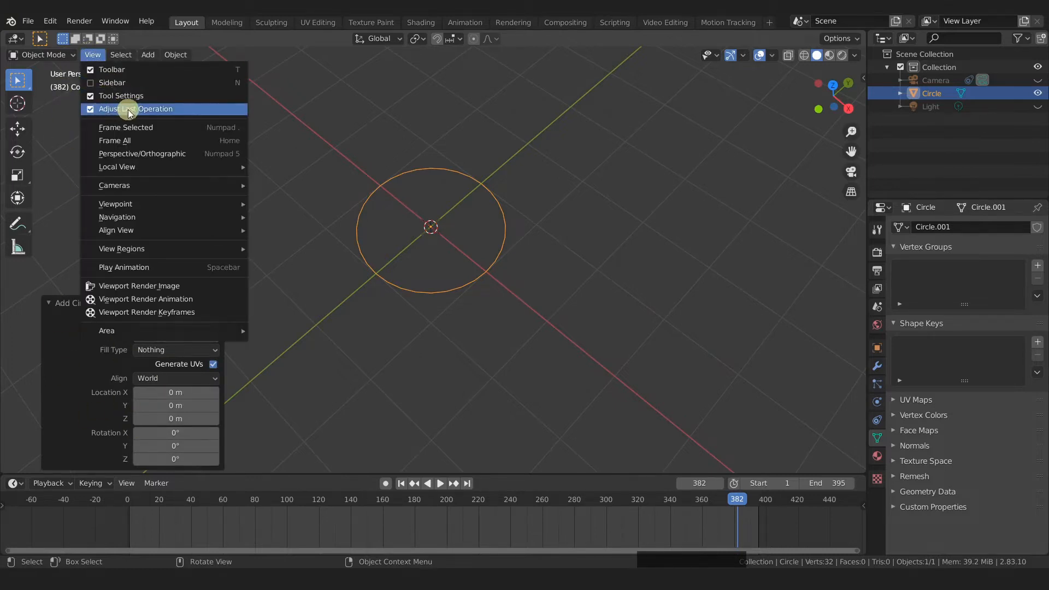
pyautogui.click(175, 350)
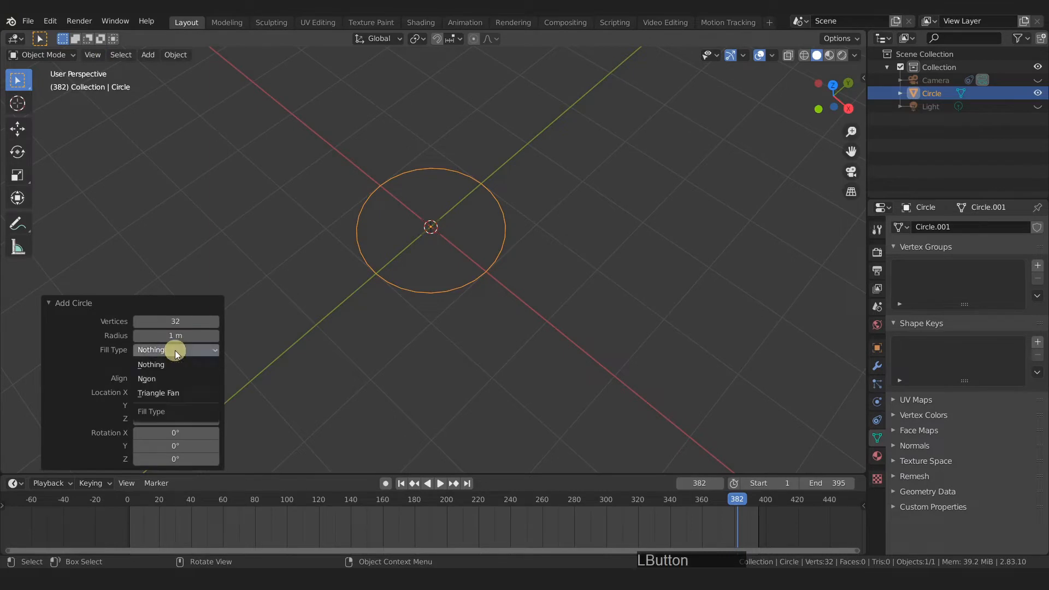
pyautogui.click(159, 379)
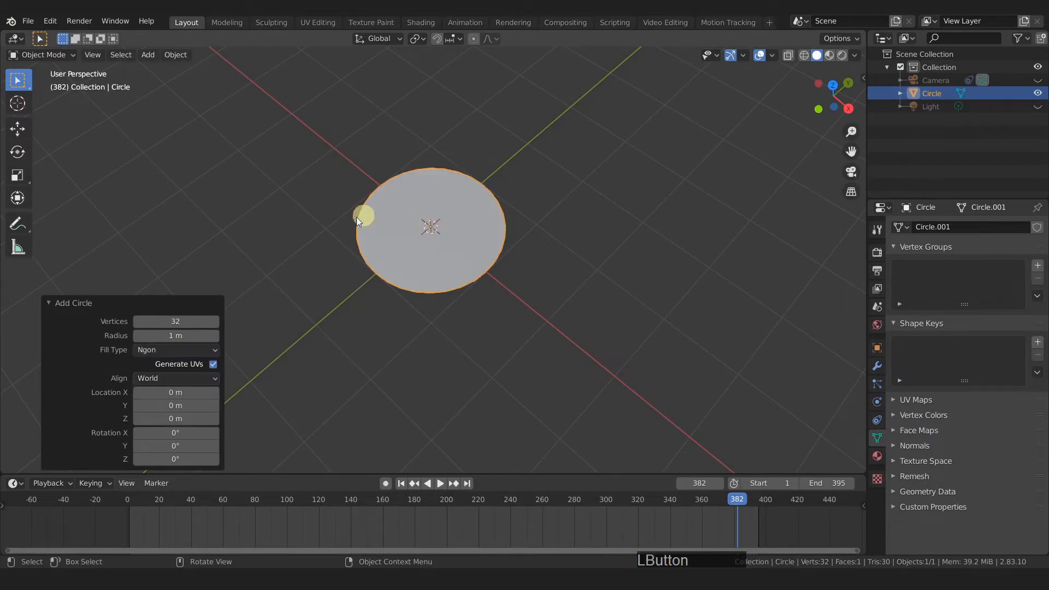
pyautogui.click(77, 303)
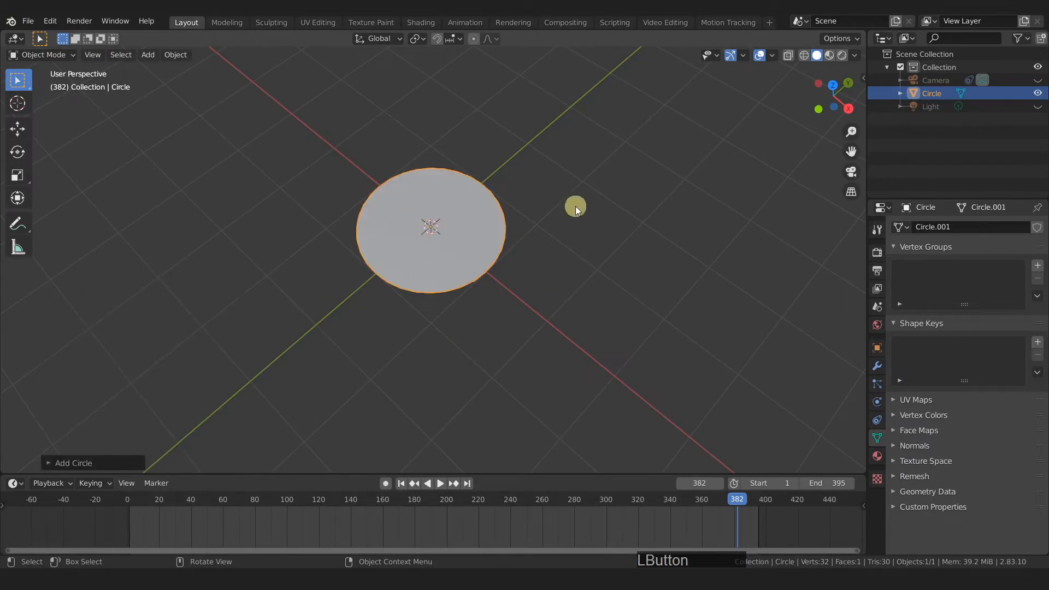
# Examine the circle from the top view alongside its existing UV map in the UV Editing workspace.
pyautogui.press('KP_5')
pyautogui.press('KP_7')
pyautogui.scroll(4, 463, 278)
pyautogui.keyDown('shift'); pyautogui.moveTo(478, 255); pyautogui.dragTo(590, 334, button='middle'); pyautogui.keyUp('shift')
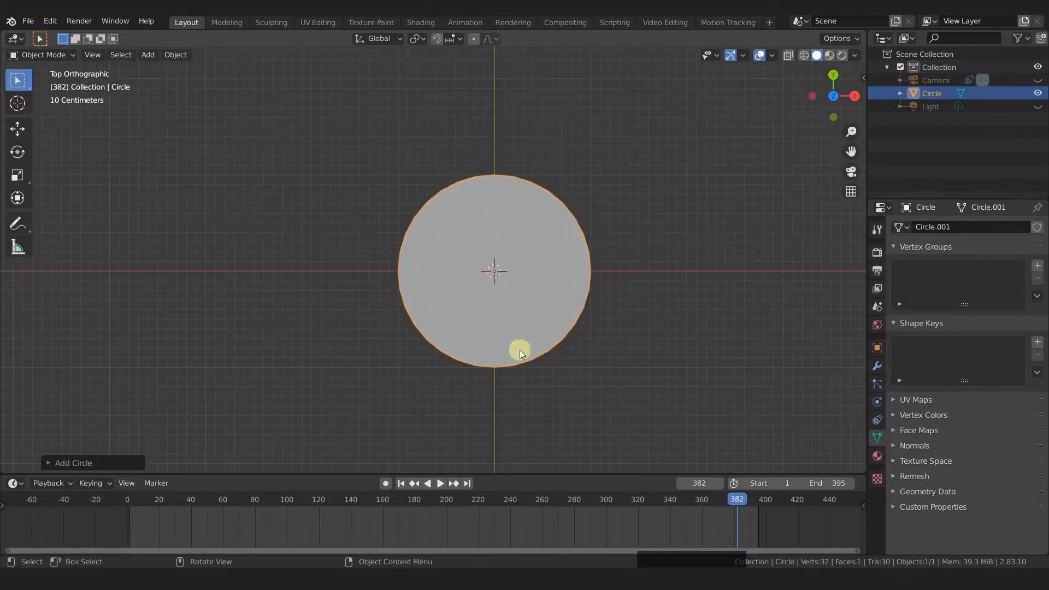
pyautogui.click(914, 400)
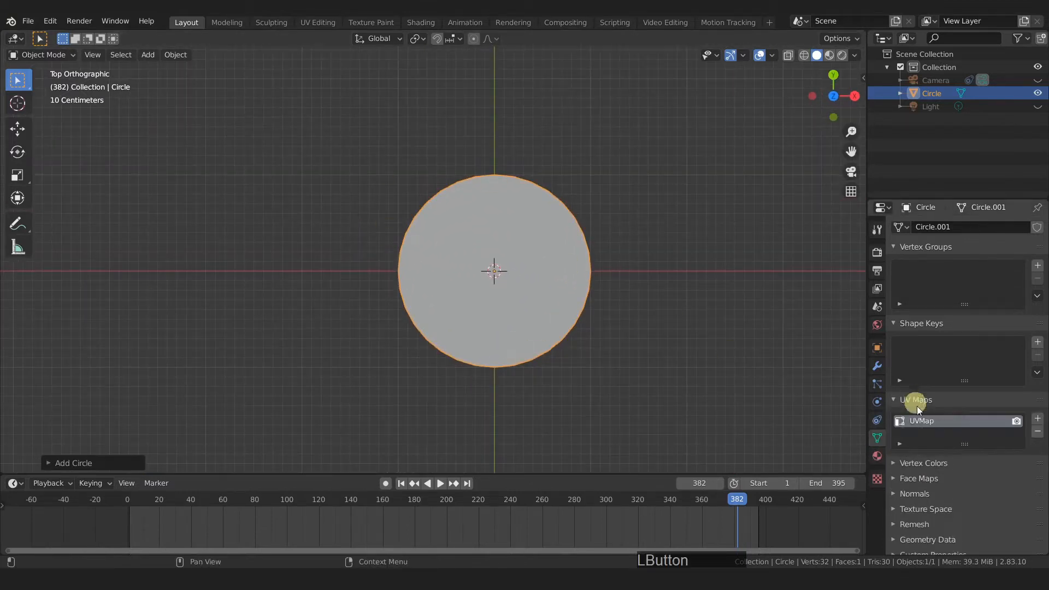
pyautogui.click(318, 23)
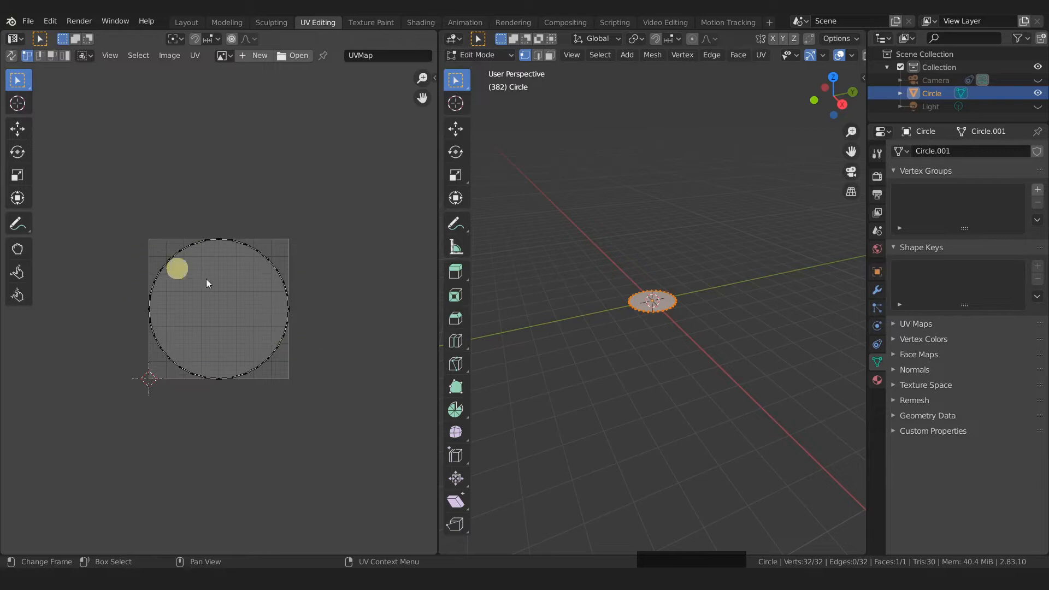
pyautogui.scroll(1, 253, 306)
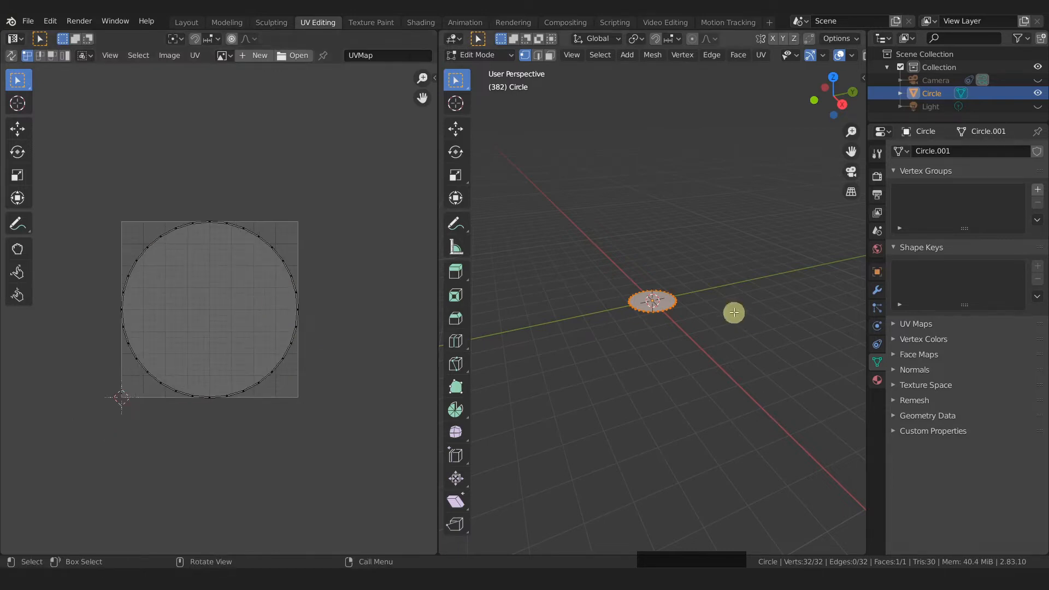
pyautogui.press('shift+KP_7')
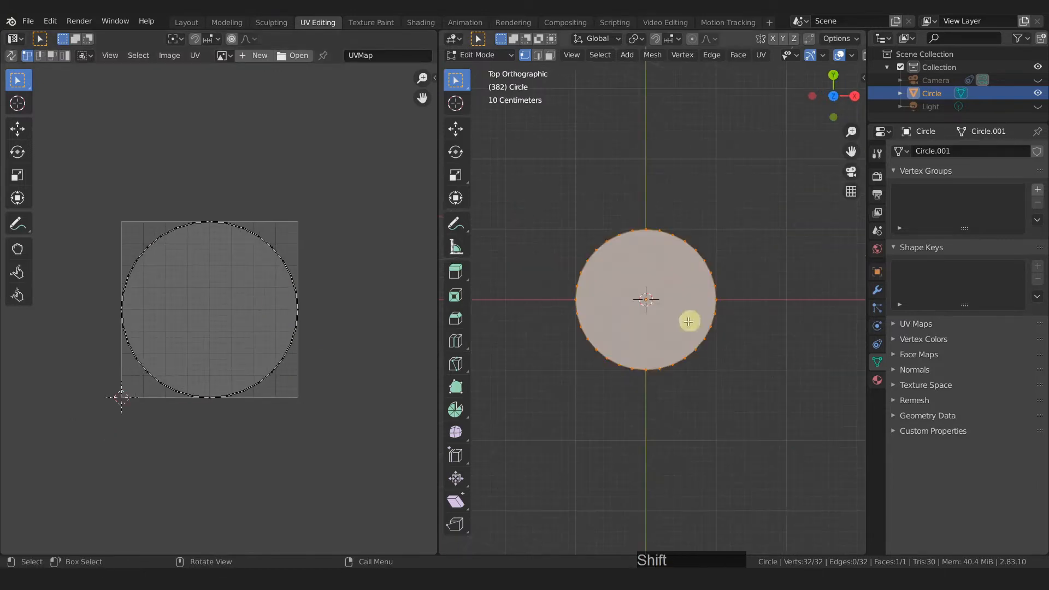
pyautogui.click(902, 329)
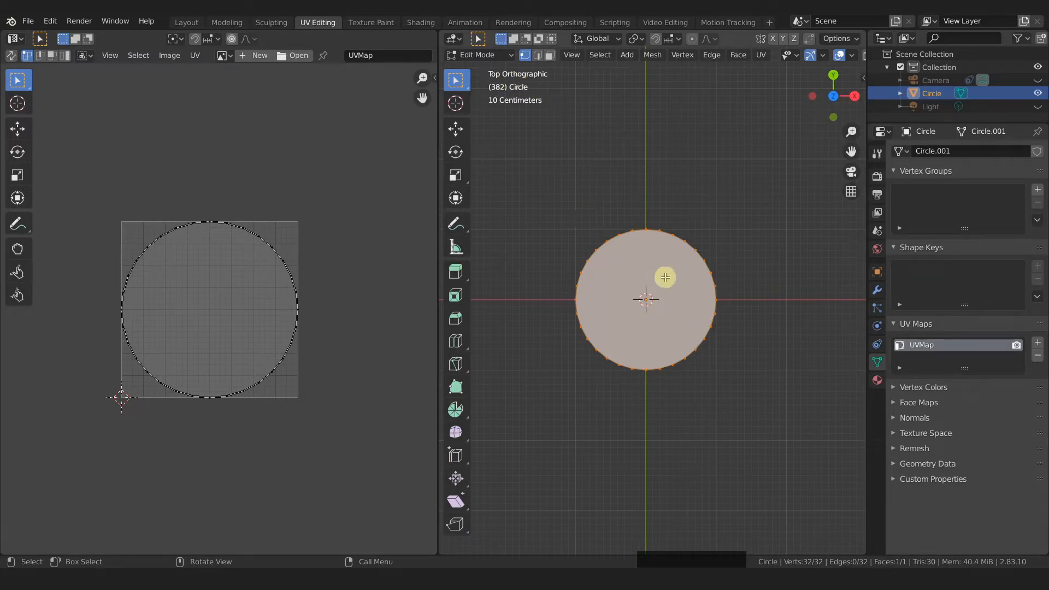
# Try projecting the circle from the top view, including with bounds, into an extra active UV map, and remove that map.
pyautogui.press('u')
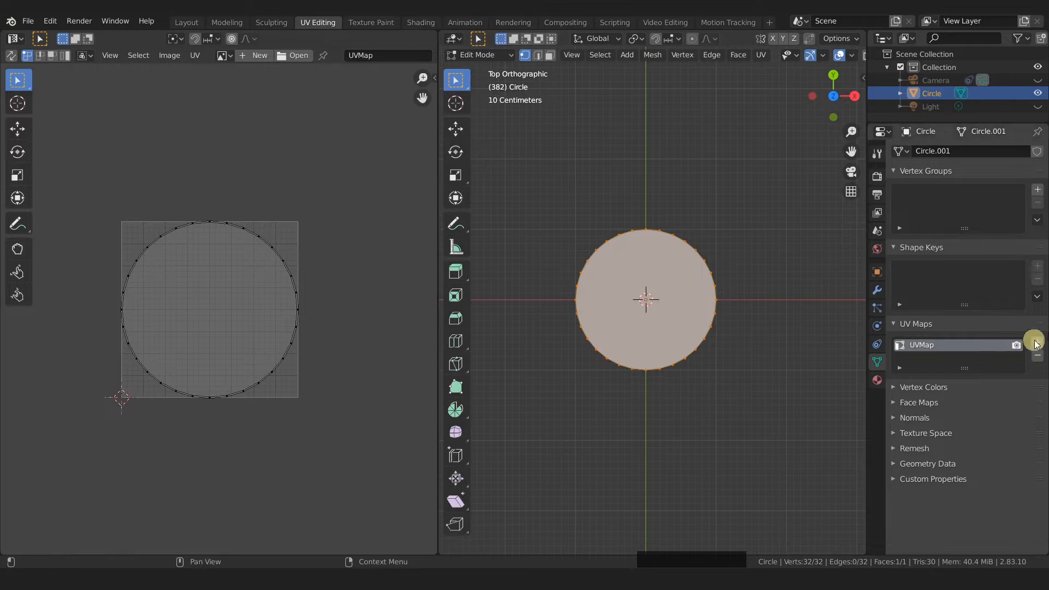
pyautogui.click(1038, 342)
pyautogui.click(1016, 358)
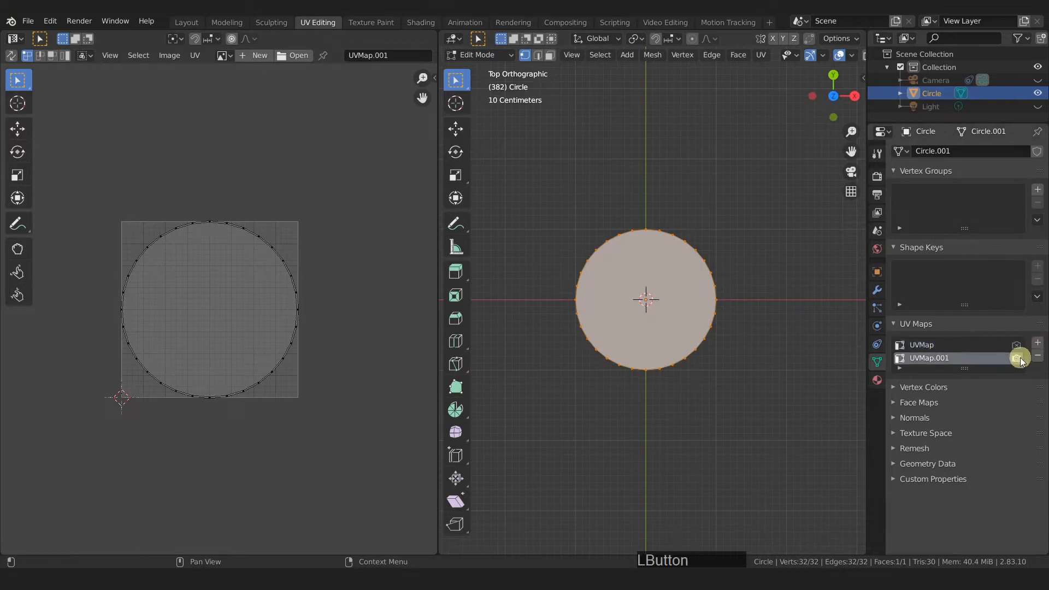
pyautogui.press('u')
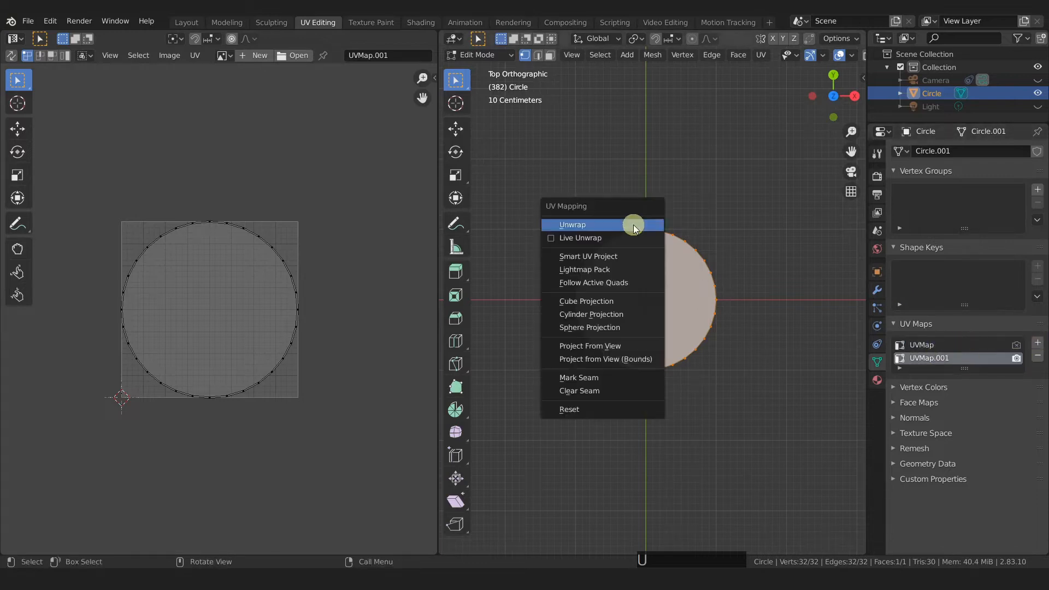
pyautogui.click(617, 345)
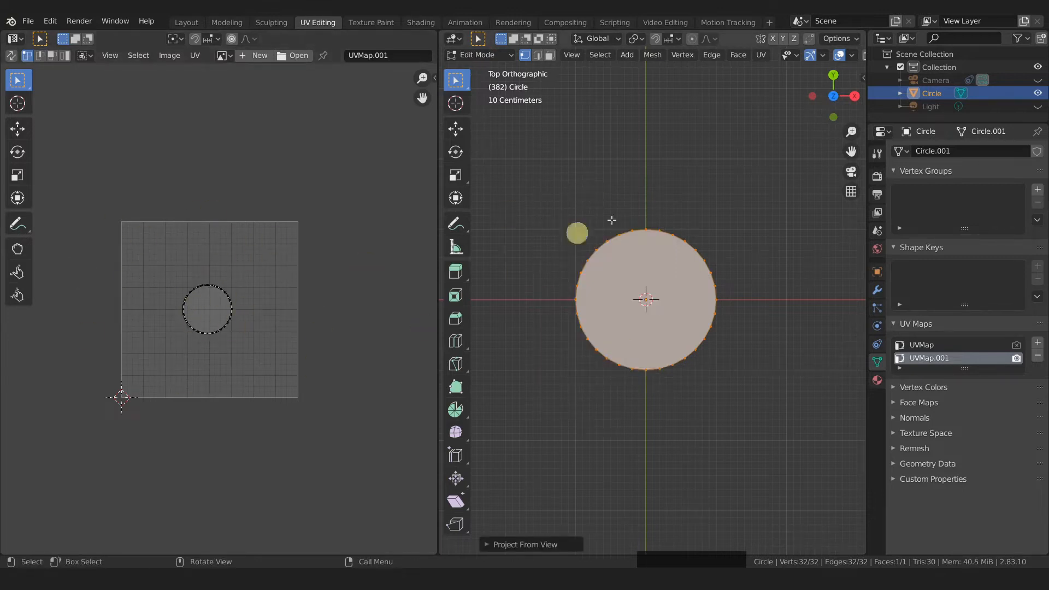
pyautogui.press('u')
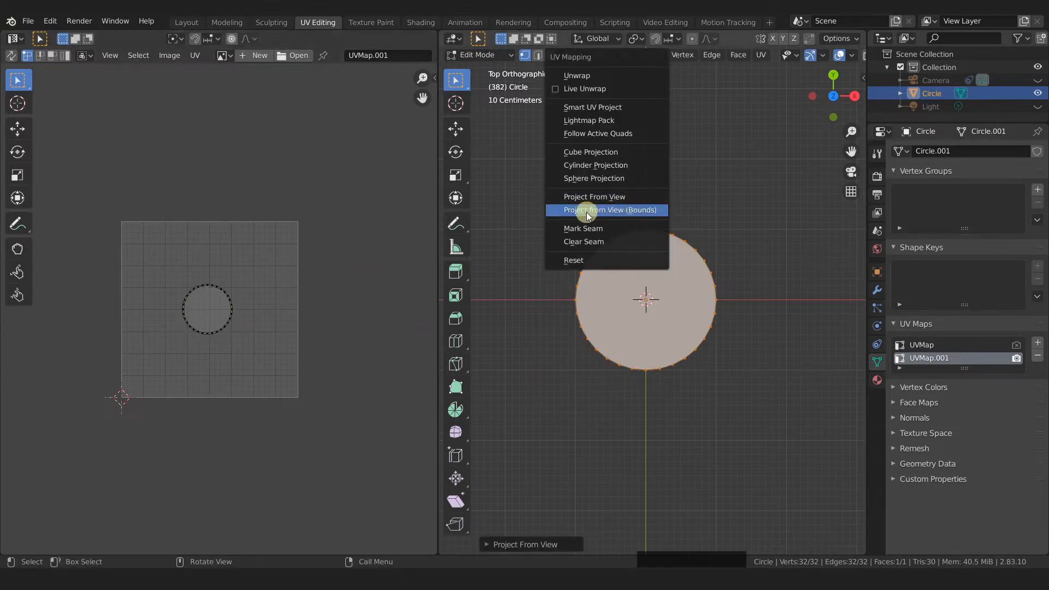
pyautogui.click(656, 212)
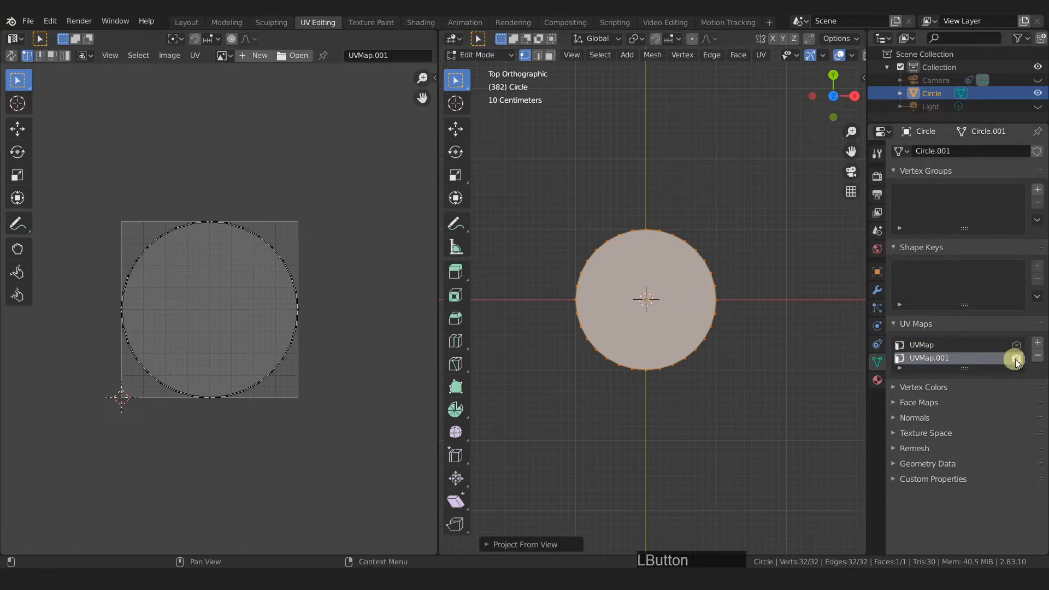
pyautogui.click(1036, 356)
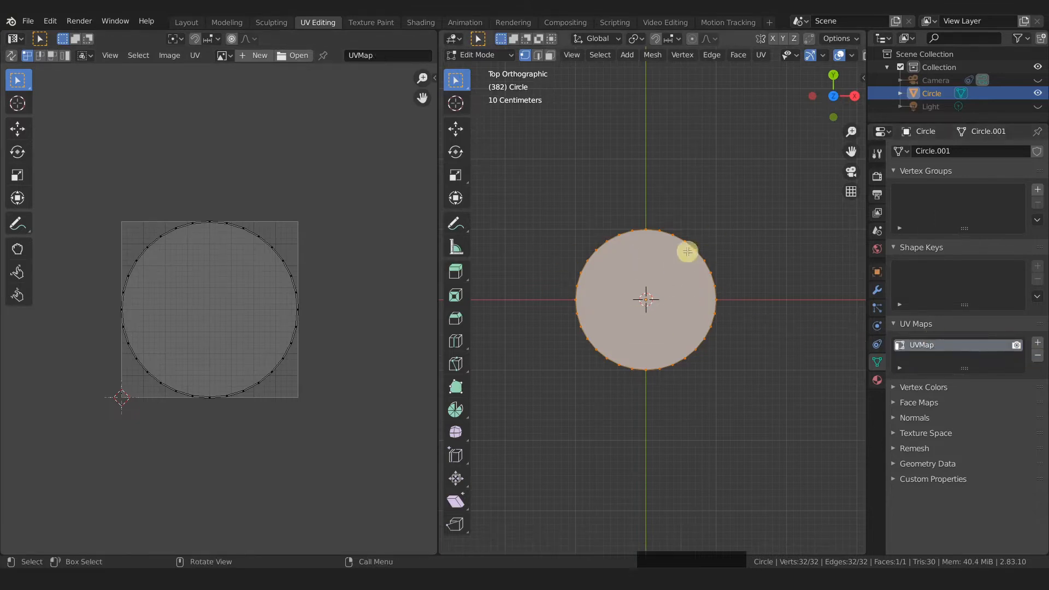
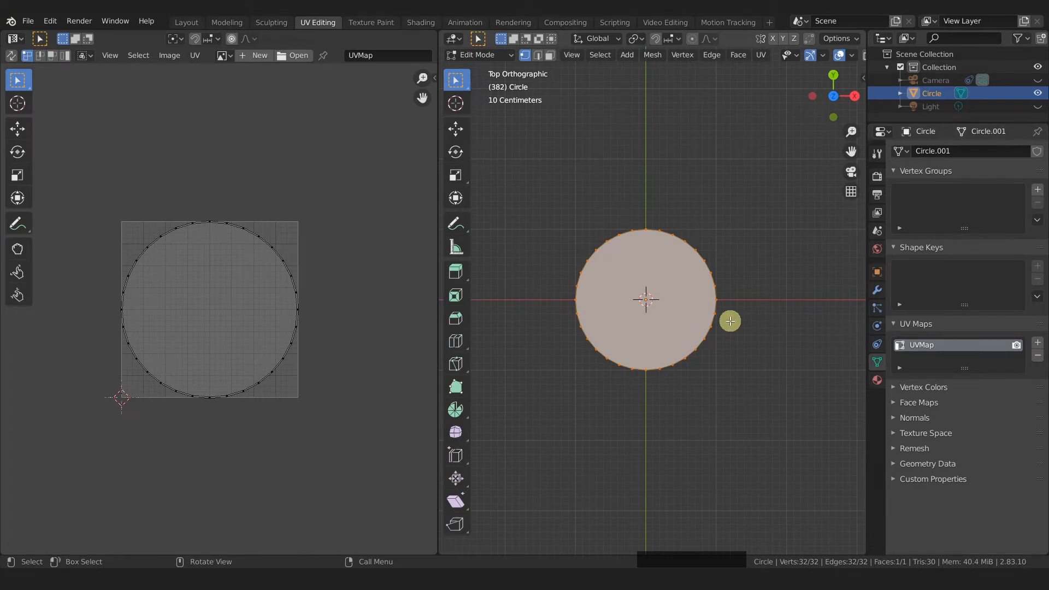
# Create a new material for the circle in the Shading workspace and delete its Principled BSDF node.
pyautogui.click(421, 23)
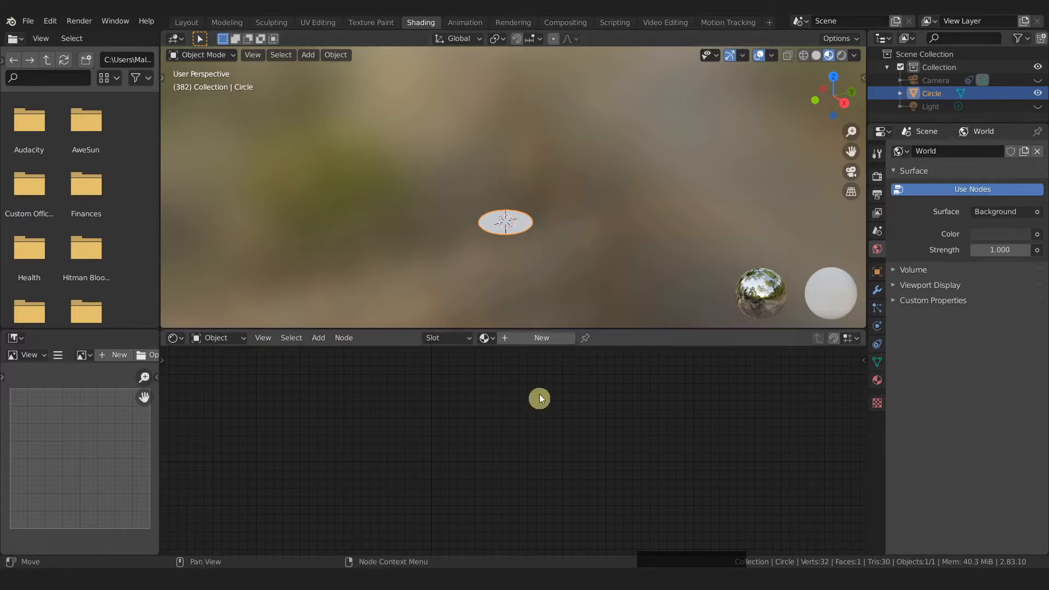
pyautogui.click(541, 338)
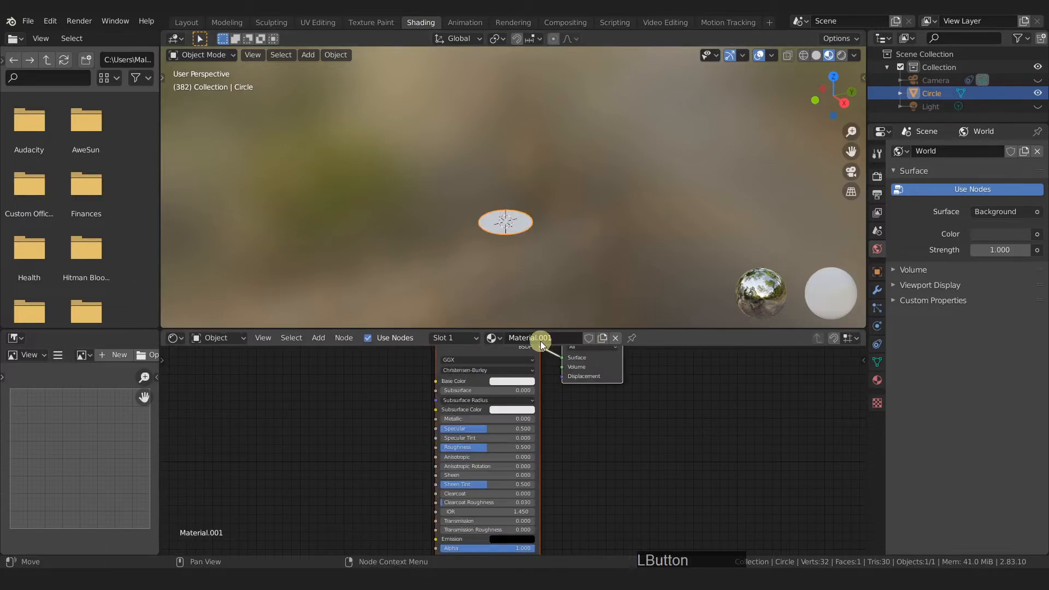
pyautogui.scroll(-3, 579, 424)
pyautogui.click(518, 376)
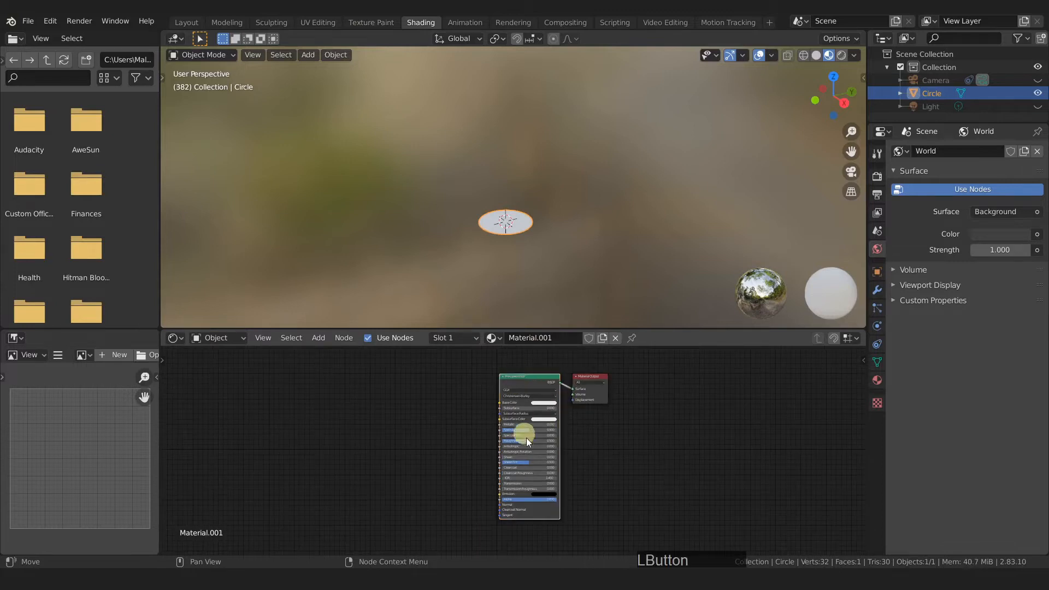
pyautogui.press('x')
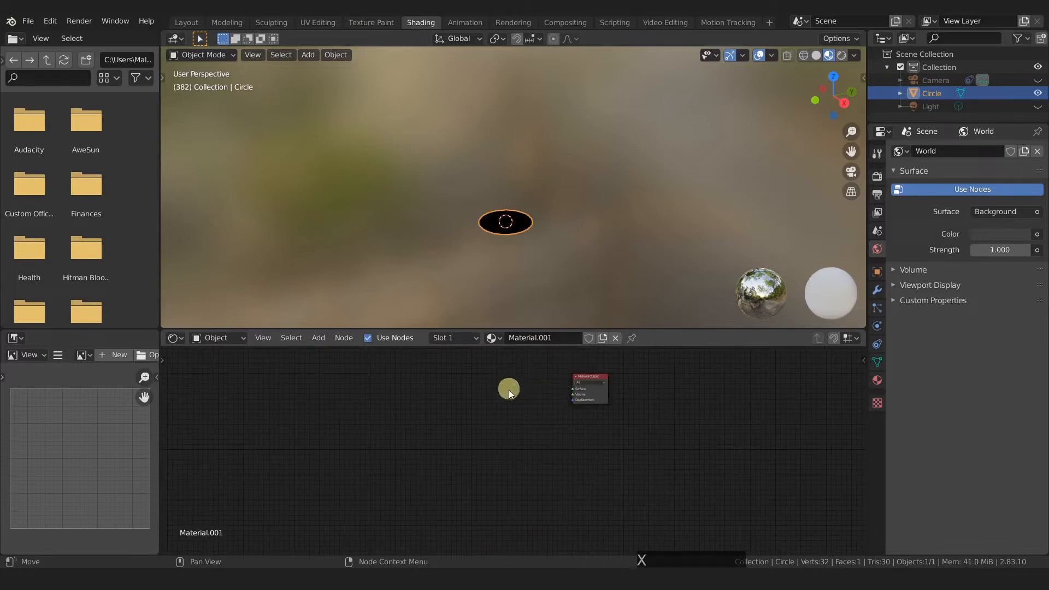
# Add an Emission shader to the circle's material and connect it to the Material Output.
pyautogui.hotkey('shift', 'a')
pyautogui.moveTo(467, 431)
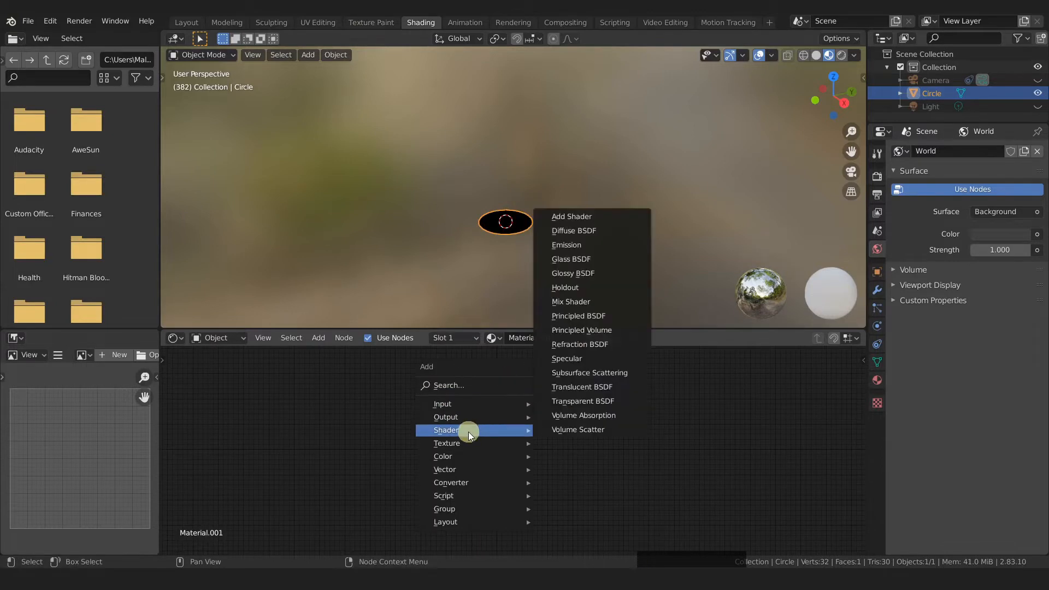
pyautogui.click(589, 246)
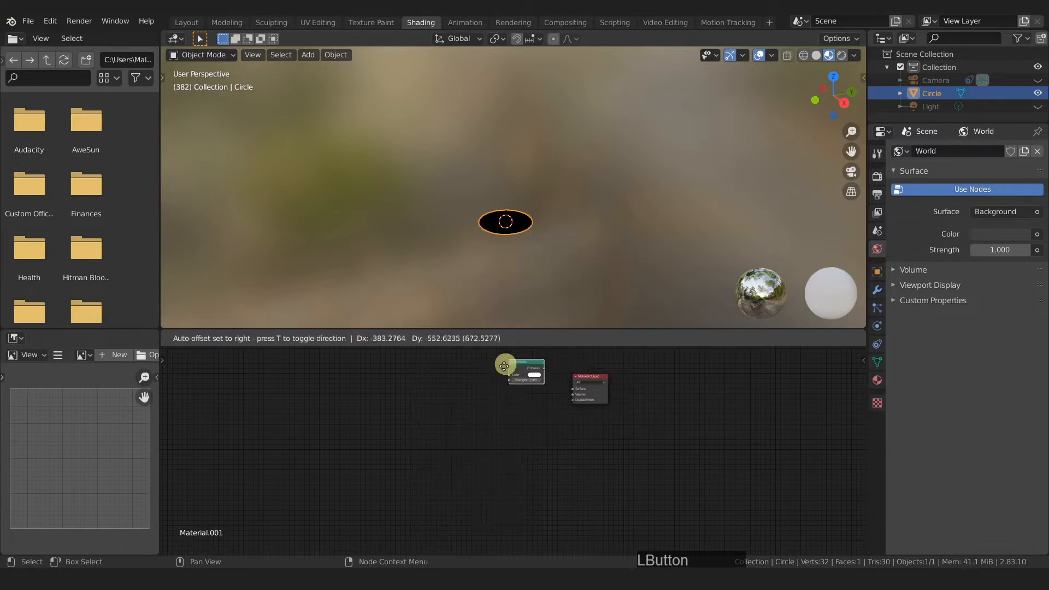
pyautogui.click(500, 379)
pyautogui.keyDown('ctrl'); pyautogui.keyDown('shift'); pyautogui.click(499, 379); pyautogui.keyUp('shift'); pyautogui.keyUp('ctrl')
# Move the Emission node away from the Material Output and add a Mix Shader node between them.
pyautogui.moveTo(502, 404); pyautogui.dragTo(399, 414)
pyautogui.hotkey('shift', 'a')
pyautogui.moveTo(403, 402)
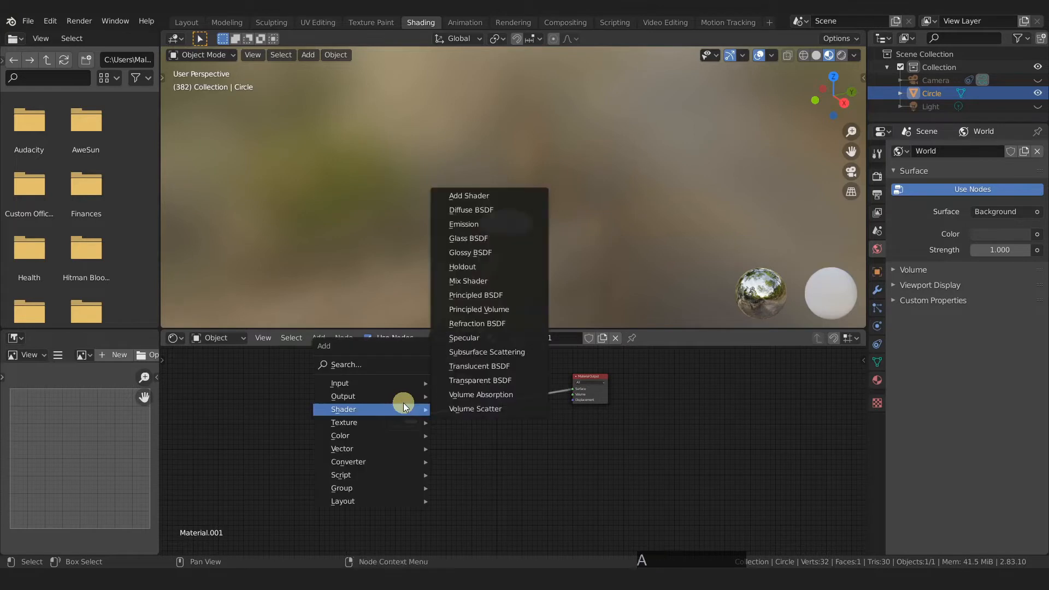
pyautogui.click(475, 281)
pyautogui.click(456, 370)
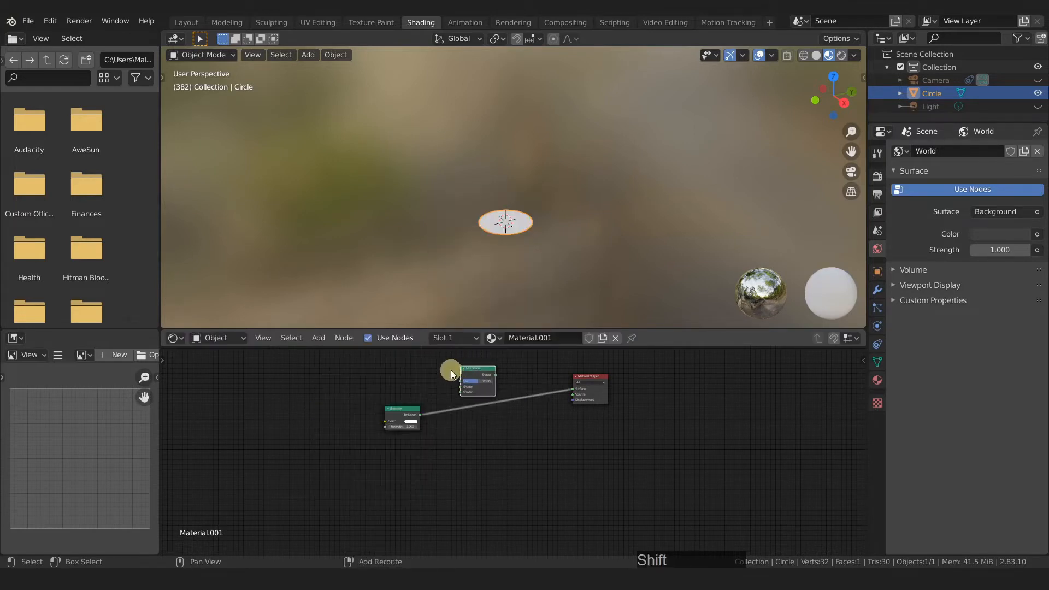
# Add a Transparent BSDF and wire it and the Emission into the Mix Shader's first and second shader inputs, feeding the Material Output's Surface.
pyautogui.hotkey('shift', 'a')
pyautogui.moveTo(430, 370)
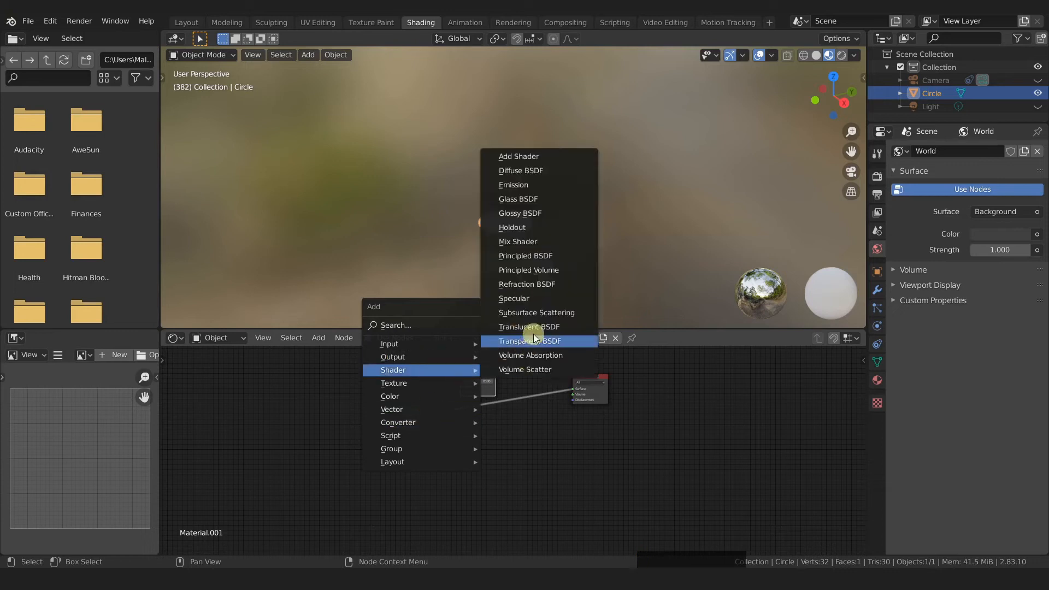
pyautogui.click(533, 337)
pyautogui.click(428, 387)
pyautogui.scroll(-1, 479, 418)
pyautogui.moveTo(491, 412); pyautogui.dragTo(484, 463)
pyautogui.moveTo(410, 422); pyautogui.dragTo(482, 451)
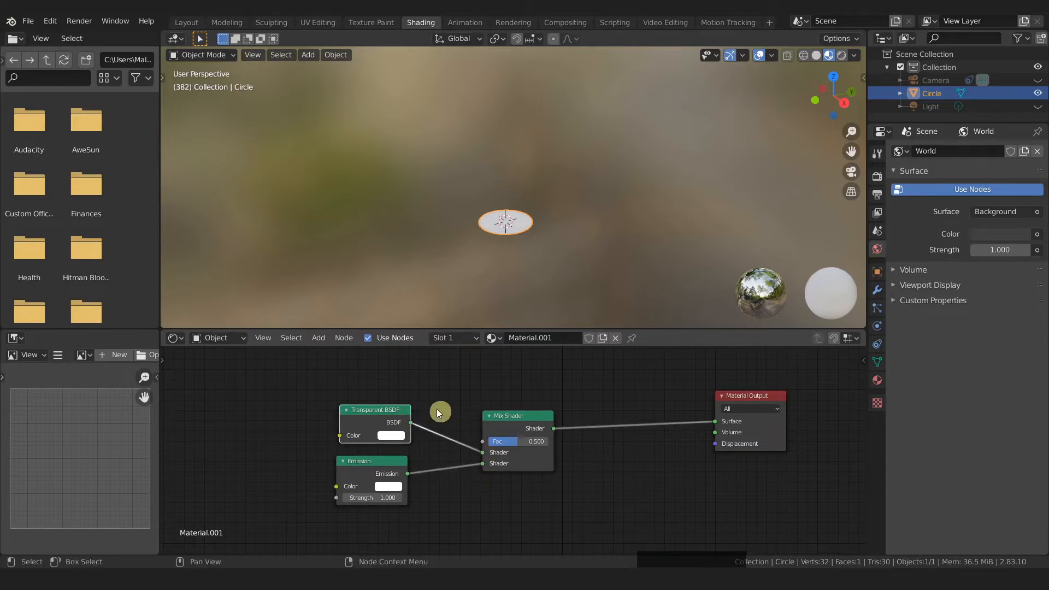
# Add an Image Texture node in free space above the Transparent BSDF node.
pyautogui.moveTo(432, 405); pyautogui.dragTo(558, 425, button='middle')
pyautogui.scroll(-4, 515, 400)
pyautogui.moveTo(512, 398); pyautogui.dragTo(492, 411, button='middle')
pyautogui.hotkey('shift', 'a')
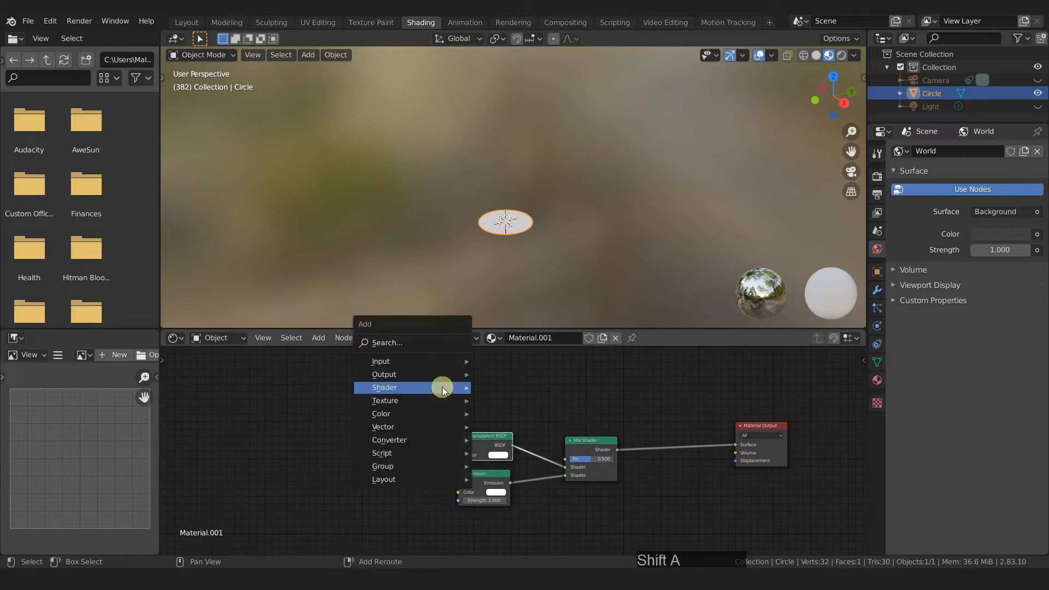
pyautogui.moveTo(421, 400)
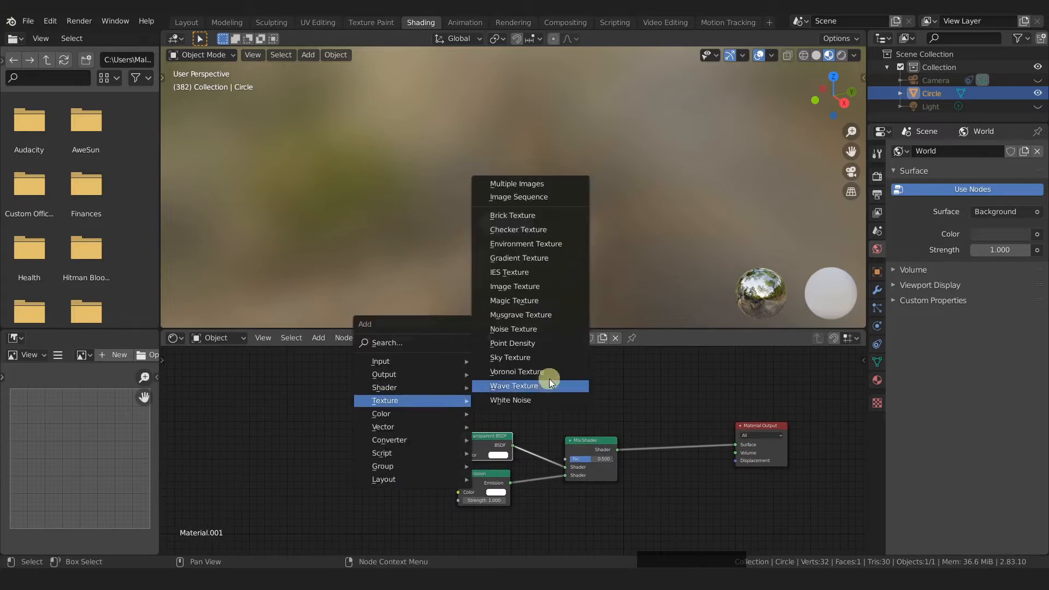
pyautogui.click(547, 290)
pyautogui.click(358, 361)
pyautogui.scroll(2, 382, 390)
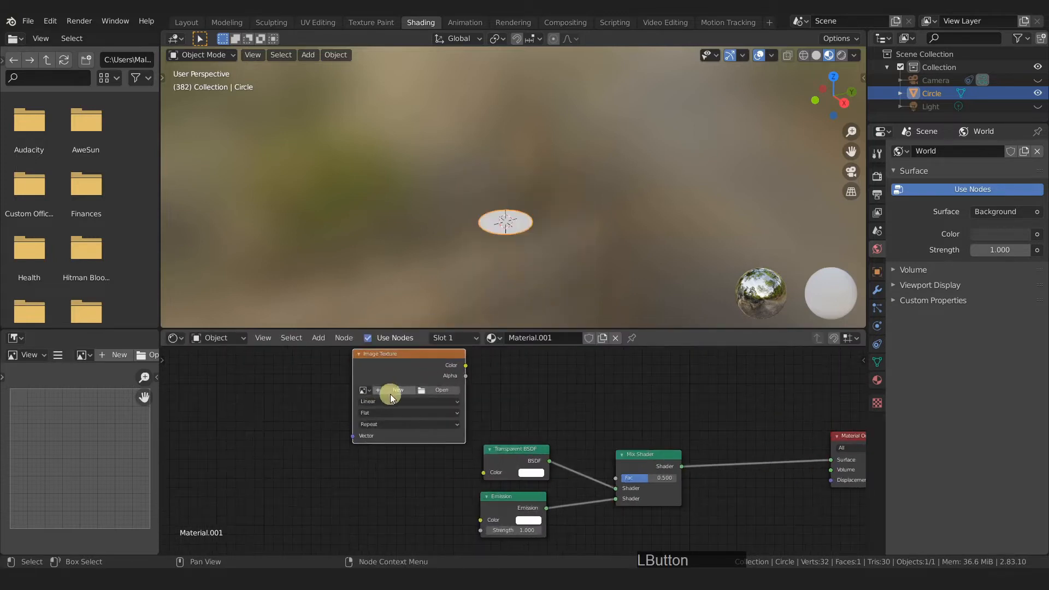
# Create a 64 × 64 px image named Snowfall_Mask without alpha in the Image Texture node and connect its Color to the Mix Shader's Fac.
pyautogui.click(398, 389)
pyautogui.click(431, 413)
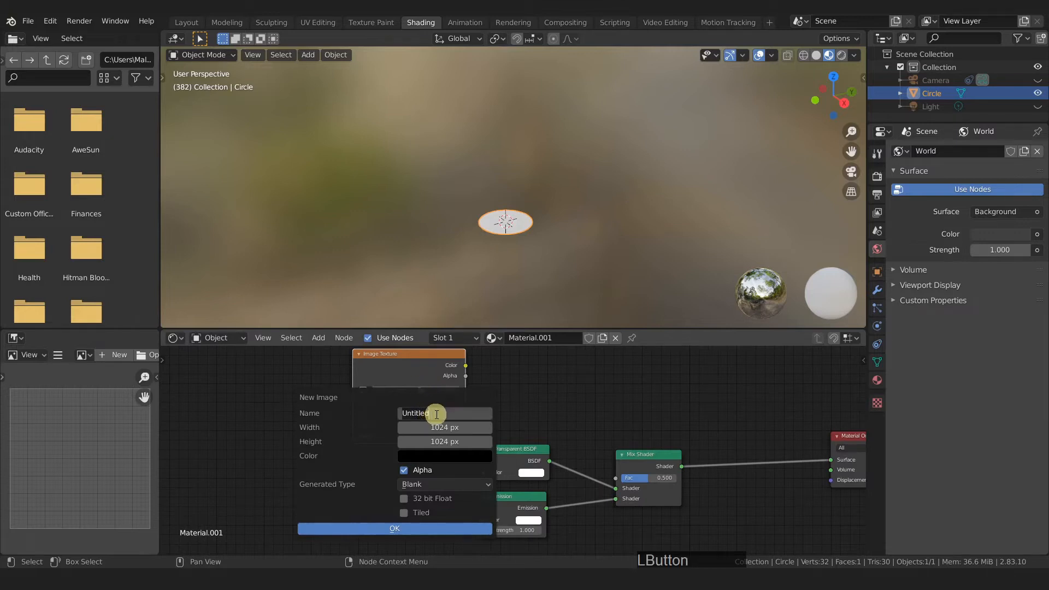
pyautogui.write('Snowfa')
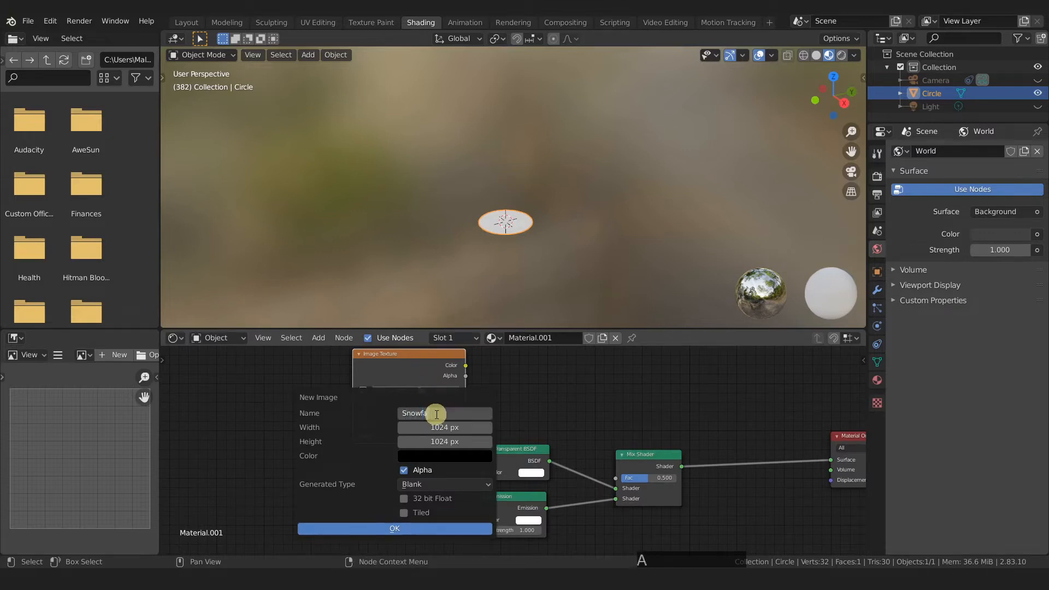
pyautogui.write('ll_Mask')
pyautogui.press('KP_Enter')
pyautogui.click(436, 427)
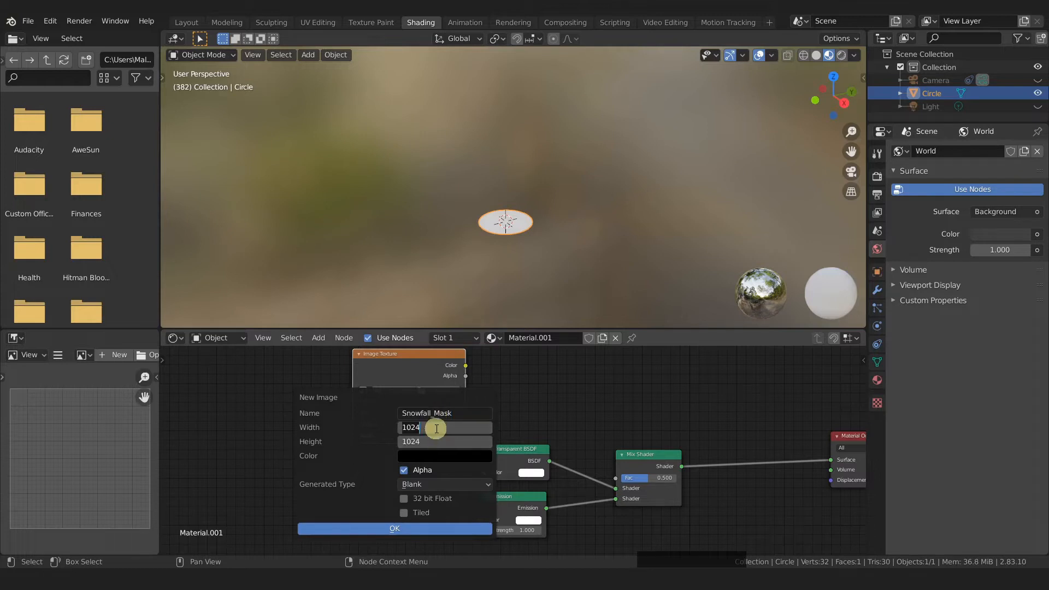
pyautogui.write('64')
pyautogui.press('KP_Enter')
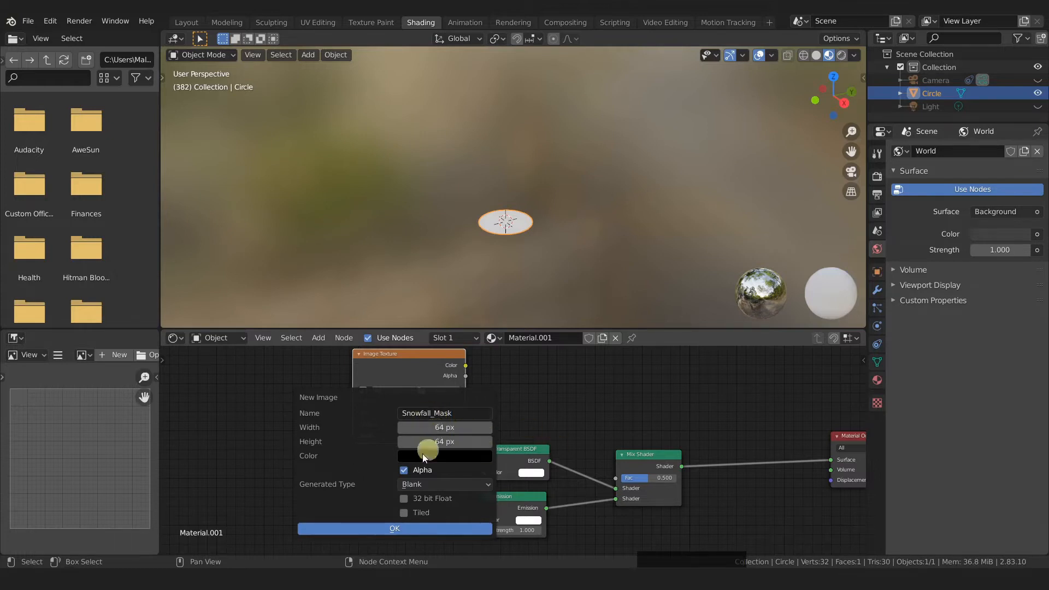
pyautogui.click(403, 470)
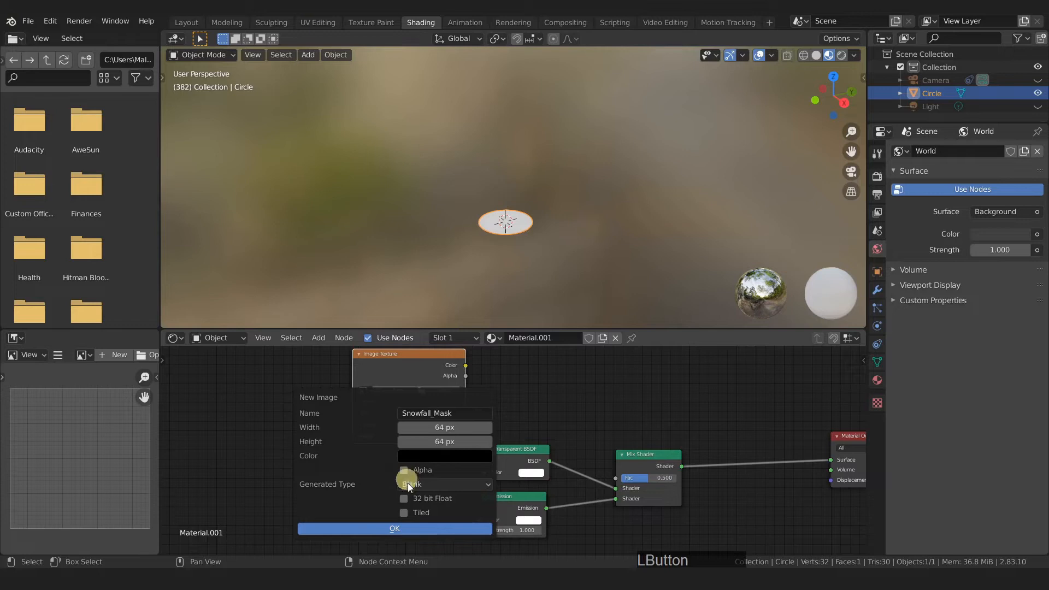
pyautogui.click(391, 530)
pyautogui.moveTo(465, 364); pyautogui.dragTo(616, 478)
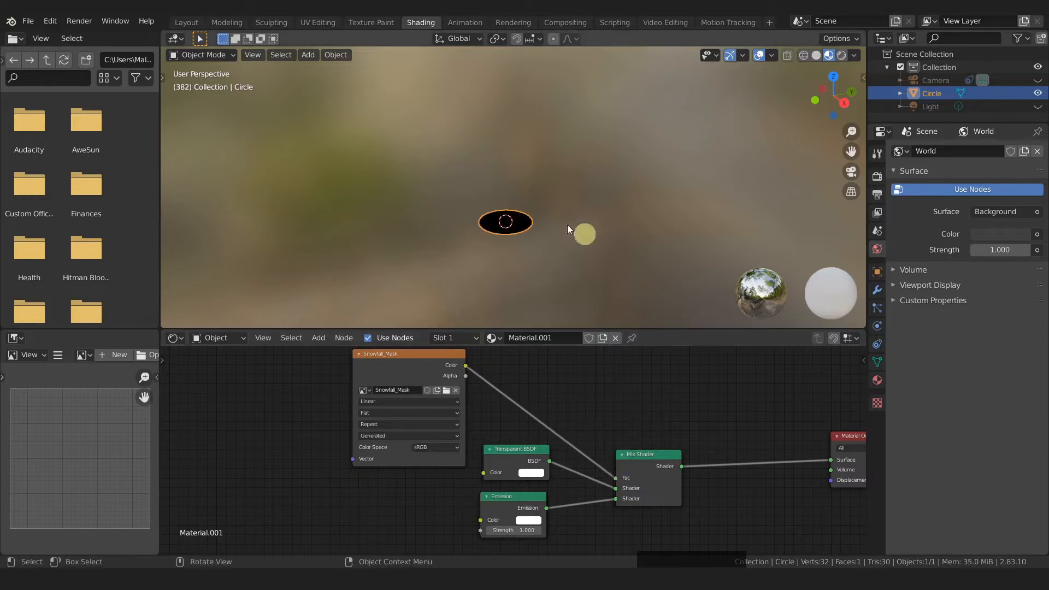
# View the circle from the top and set its material's Blend Mode to Alpha Blend.
pyautogui.press('KP_7')
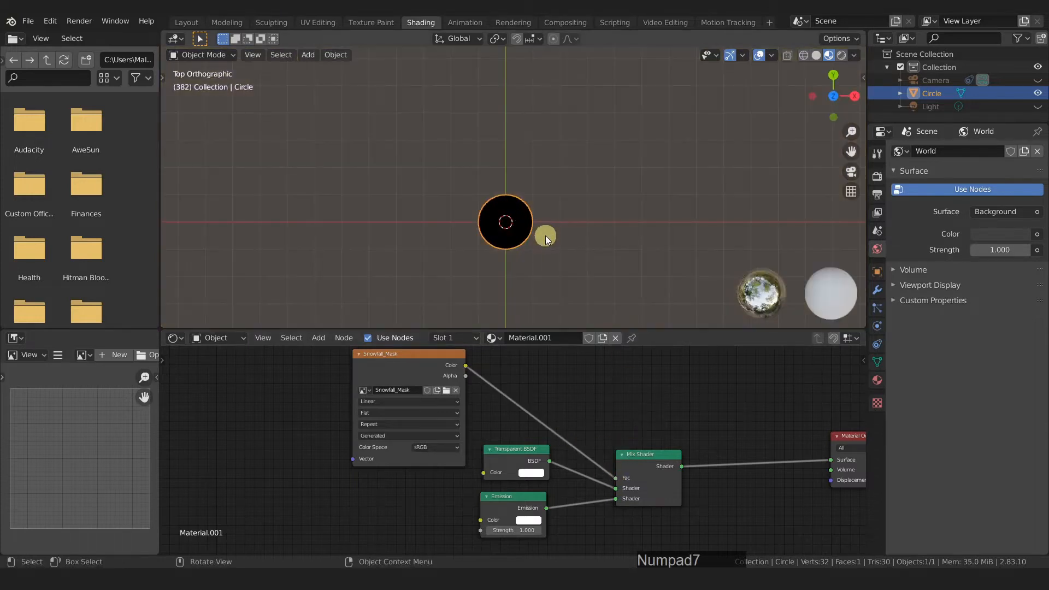
pyautogui.scroll(6, 534, 247)
pyautogui.click(899, 388)
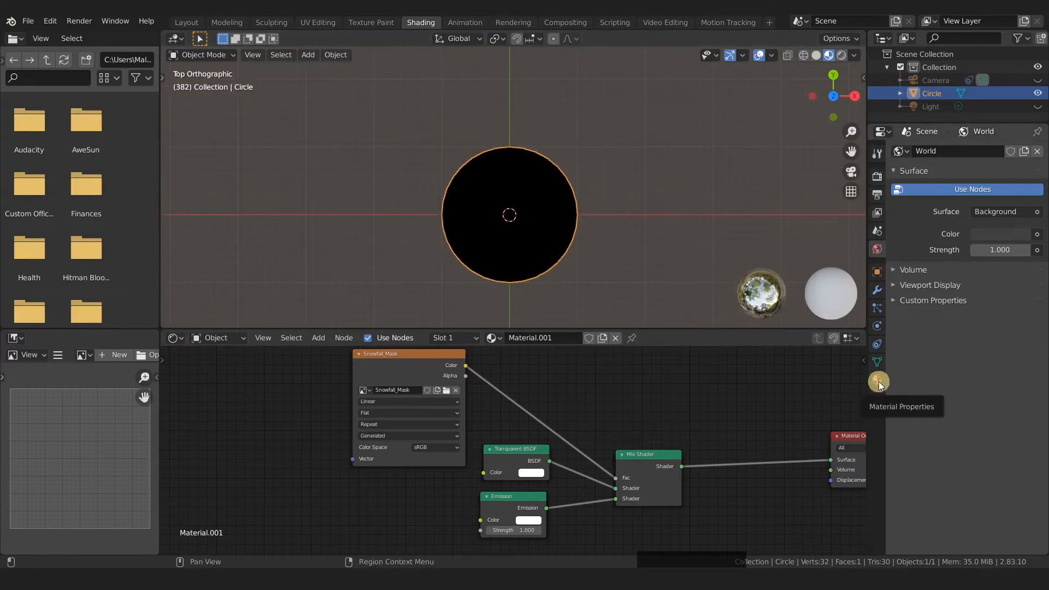
pyautogui.click(877, 381)
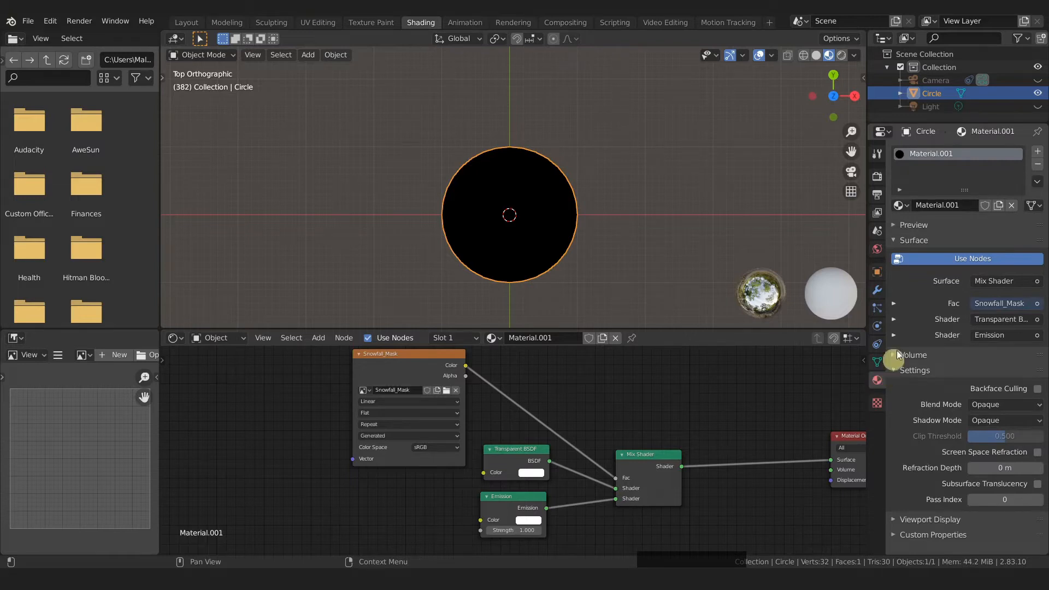
pyautogui.click(911, 372)
pyautogui.click(912, 373)
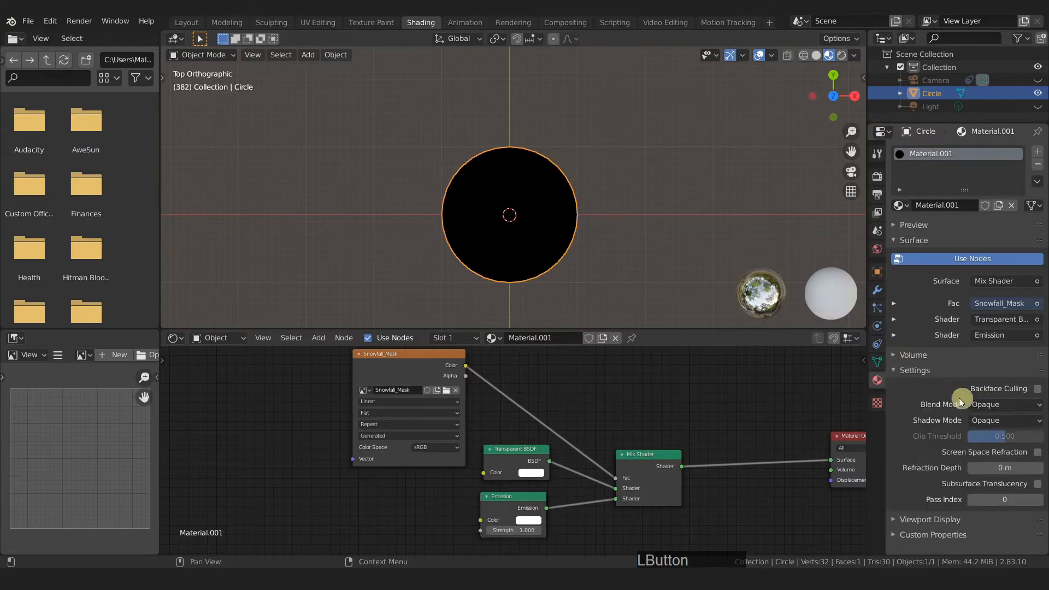
pyautogui.click(1010, 405)
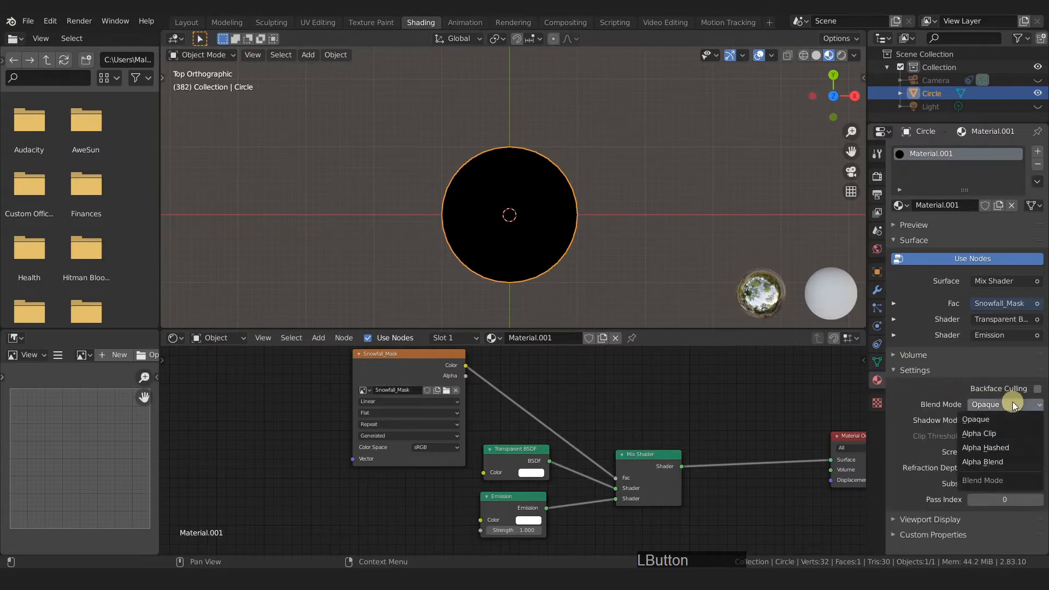
pyautogui.click(992, 461)
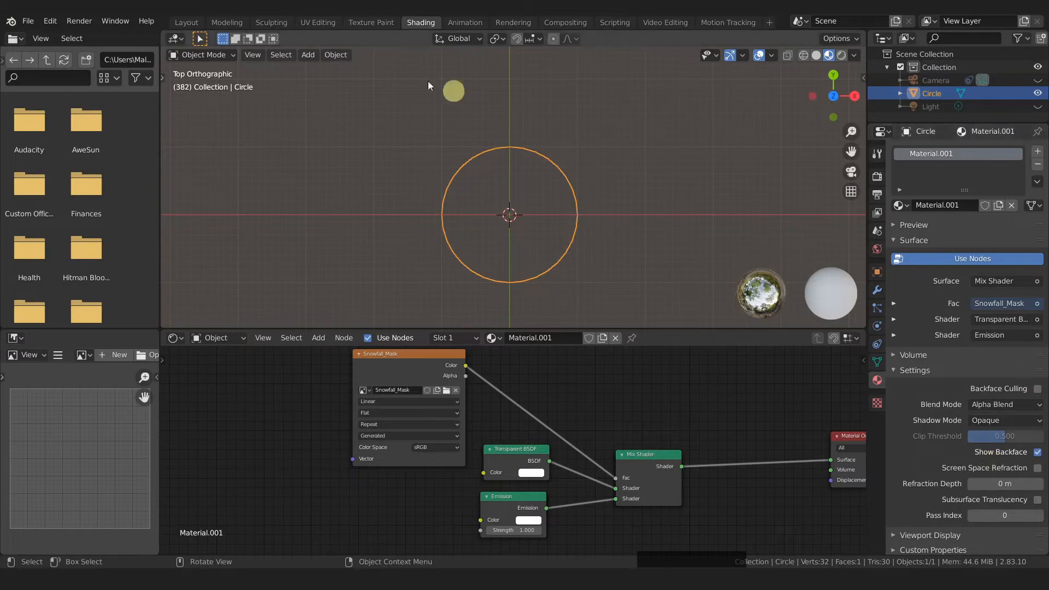
# Open the Texture Paint workspace with the Snowfall_Mask slot and show the circle from the top in Material Preview shading.
pyautogui.click(370, 22)
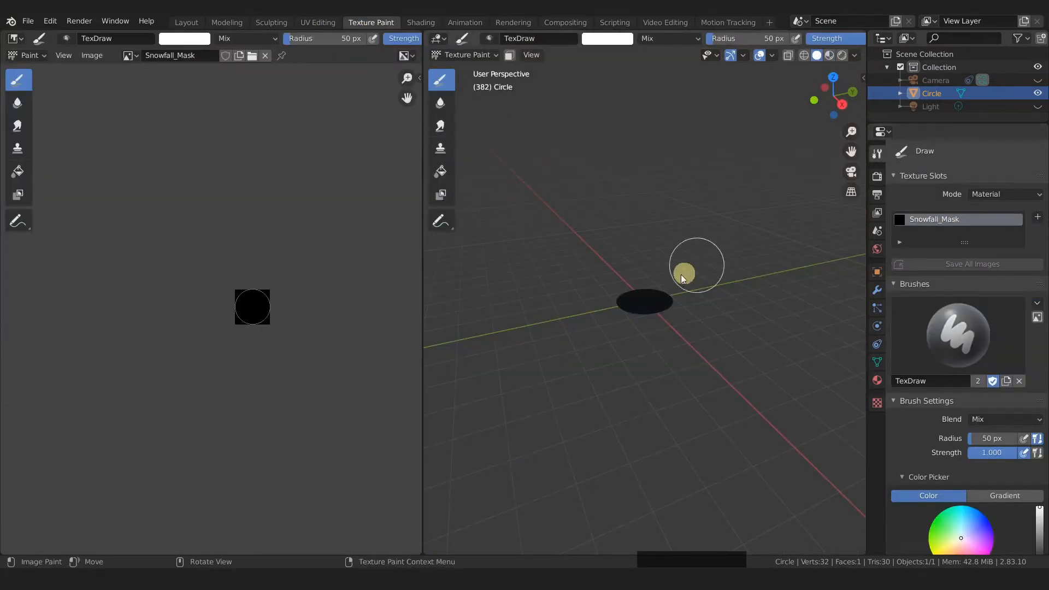
pyautogui.click(927, 222)
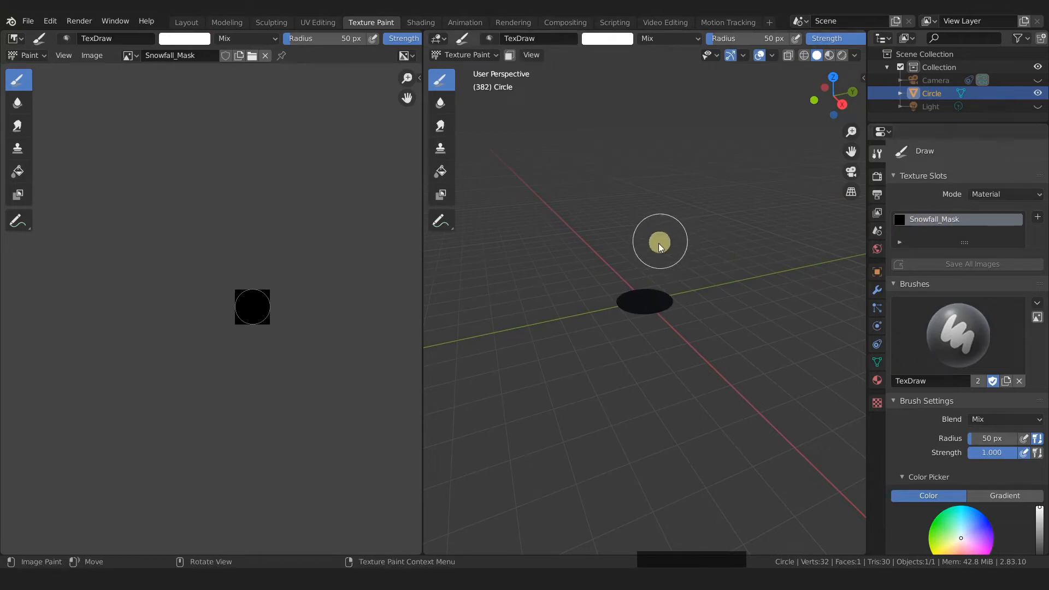
pyautogui.press('KP_7')
pyautogui.scroll(2, 658, 303)
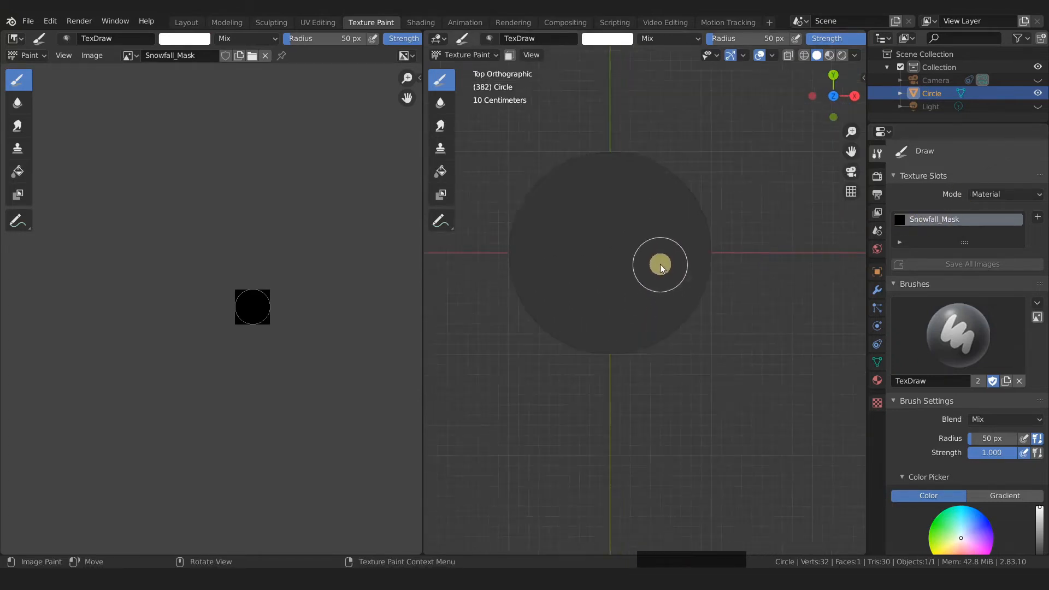
pyautogui.click(829, 56)
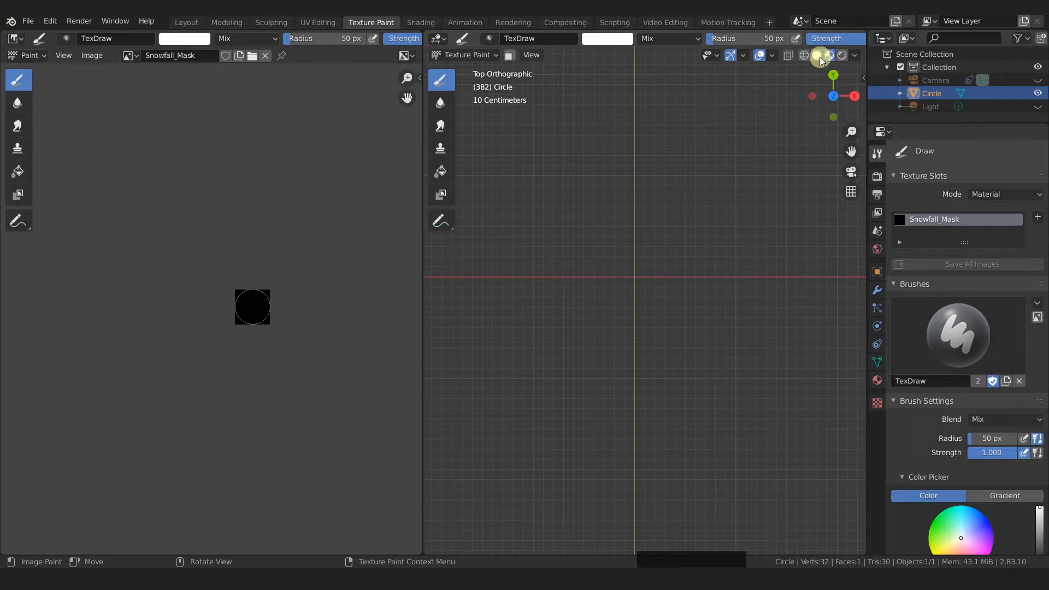
# Paint white strokes over most of the circle on the Snowfall_Mask texture to test the mask.
pyautogui.scroll(-8, 969, 346)
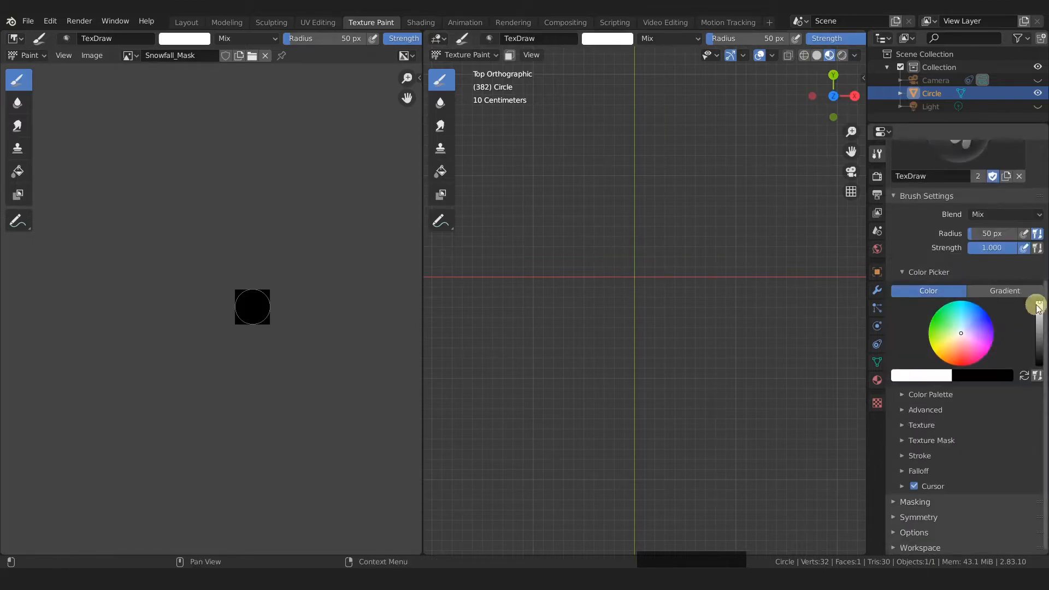
pyautogui.moveTo(578, 291)
pyautogui.mouseDown()
pyautogui.moveTo(663, 234)
pyautogui.moveTo(607, 277)
pyautogui.mouseUp()
pyautogui.scroll(7, 251, 310)
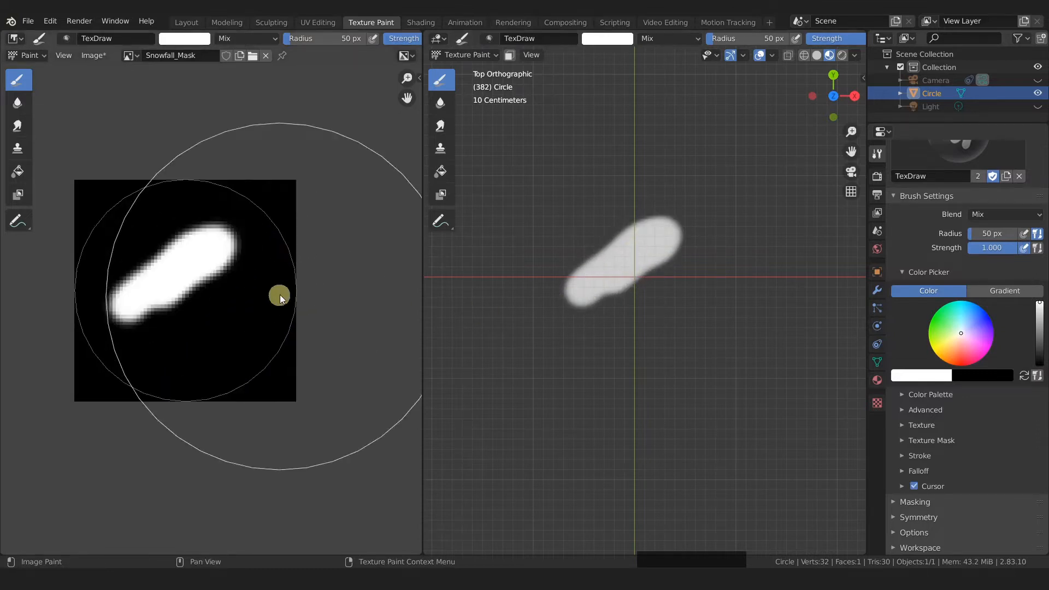
pyautogui.moveTo(634, 267)
pyautogui.mouseDown()
pyautogui.moveTo(595, 227)
pyautogui.moveTo(649, 291)
pyautogui.mouseUp()
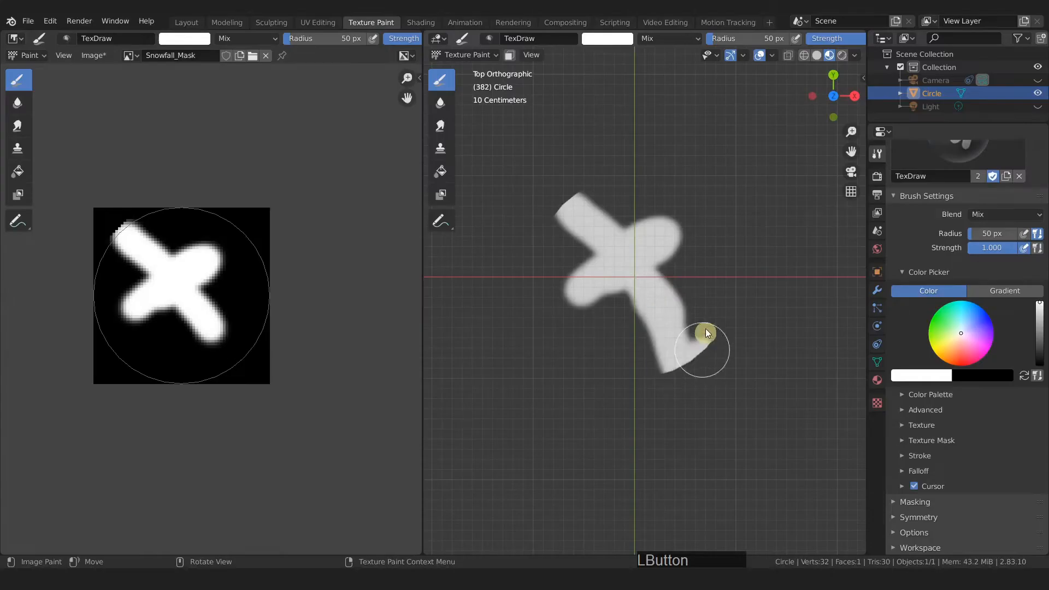
pyautogui.moveTo(698, 342)
pyautogui.mouseDown()
pyautogui.moveTo(569, 241)
pyautogui.moveTo(693, 281)
pyautogui.moveTo(577, 348)
pyautogui.moveTo(566, 211)
pyautogui.moveTo(645, 288)
pyautogui.mouseUp()
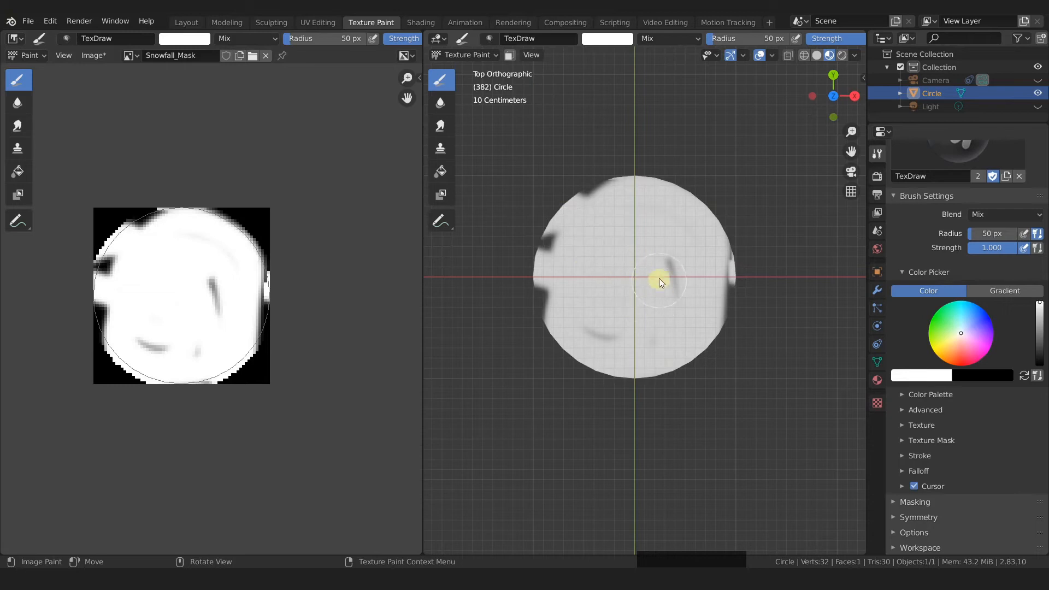
# Swap the brush colours and paint the entire Snowfall_Mask image back to black.
pyautogui.press('x')
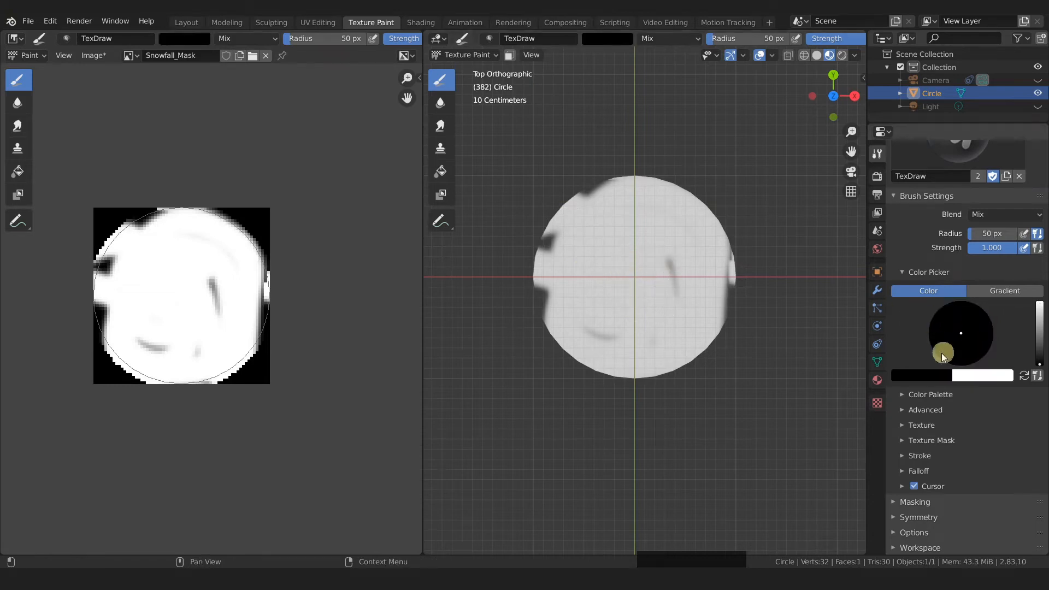
pyautogui.press('x')
pyautogui.press('x')
pyautogui.press('x')
pyautogui.press('x')
pyautogui.press('x')
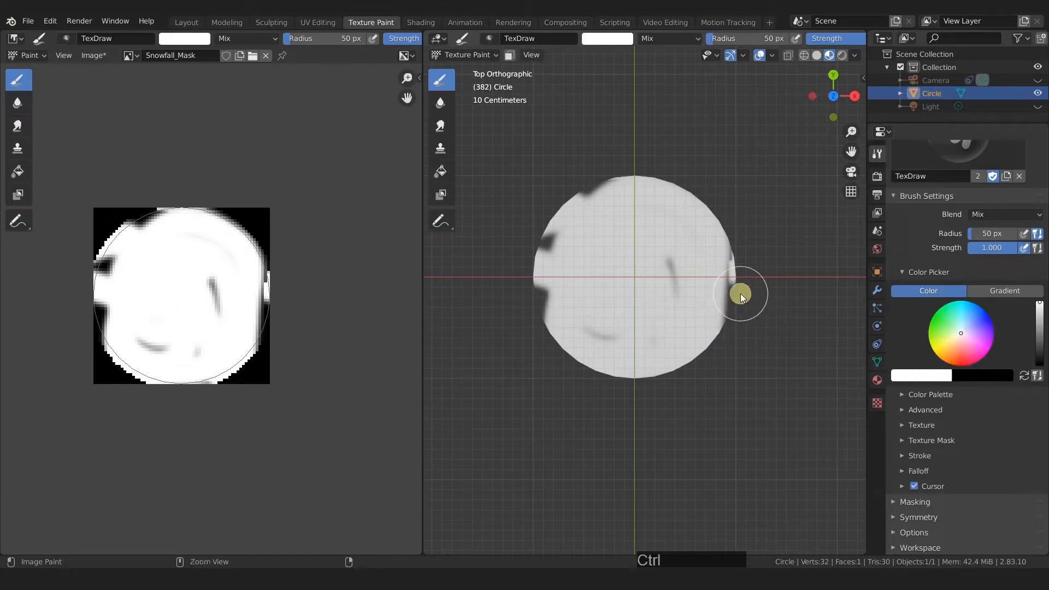
pyautogui.keyDown('ctrl'); pyautogui.click(635, 280); pyautogui.keyUp('ctrl')
pyautogui.moveTo(635, 281)
pyautogui.keyDown('ctrl'); pyautogui.mouseDown()
pyautogui.moveTo(633, 257)
pyautogui.moveTo(623, 274)
pyautogui.moveTo(628, 235)
pyautogui.moveTo(632, 316)
pyautogui.moveTo(589, 311)
pyautogui.mouseUp(); pyautogui.keyUp('ctrl')
pyautogui.press('x')
pyautogui.moveTo(592, 170)
pyautogui.mouseDown()
pyautogui.moveTo(700, 201)
pyautogui.moveTo(710, 218)
pyautogui.moveTo(710, 317)
pyautogui.moveTo(650, 358)
pyautogui.moveTo(686, 351)
pyautogui.moveTo(628, 279)
pyautogui.moveTo(634, 247)
pyautogui.mouseUp()
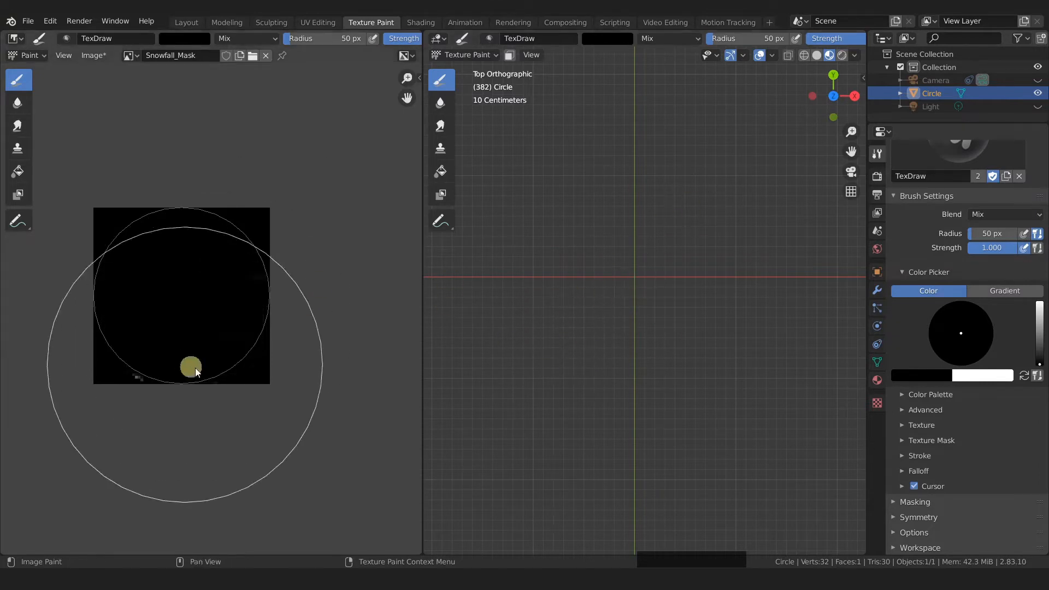
pyautogui.moveTo(74, 347)
pyautogui.mouseDown()
pyautogui.moveTo(199, 309)
pyautogui.moveTo(157, 257)
pyautogui.moveTo(175, 251)
pyautogui.moveTo(159, 297)
pyautogui.moveTo(224, 346)
pyautogui.mouseUp()
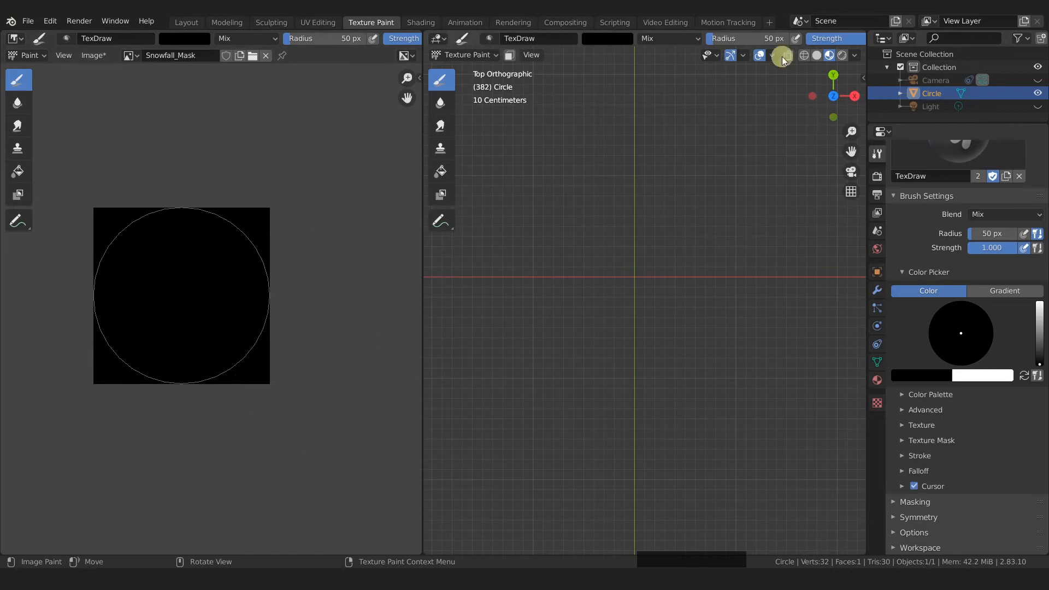
# Switch the viewport to Solid shading, try white strokes on the circle's upper part, and undo them.
pyautogui.click(817, 56)
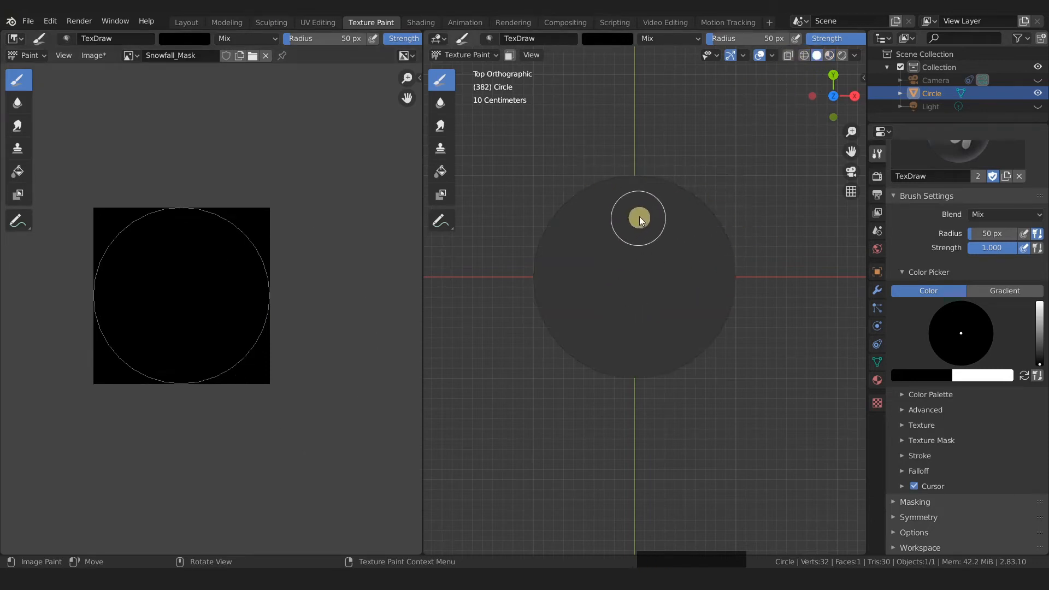
pyautogui.press('x')
pyautogui.moveTo(635, 228); pyautogui.dragTo(598, 241)
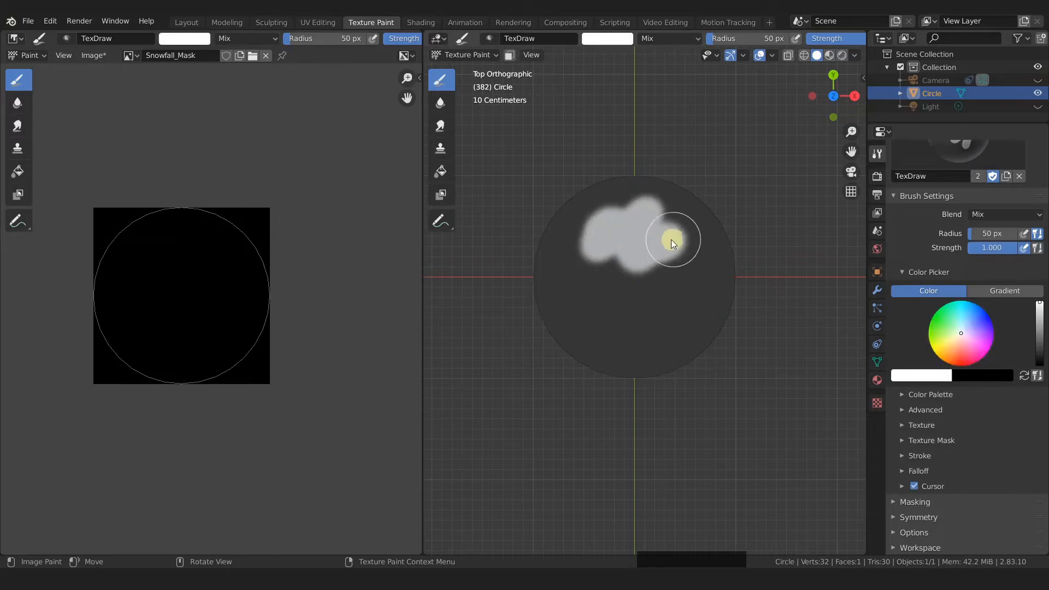
pyautogui.moveTo(671, 239); pyautogui.dragTo(665, 231)
pyautogui.hotkey('ctrl', 'z')
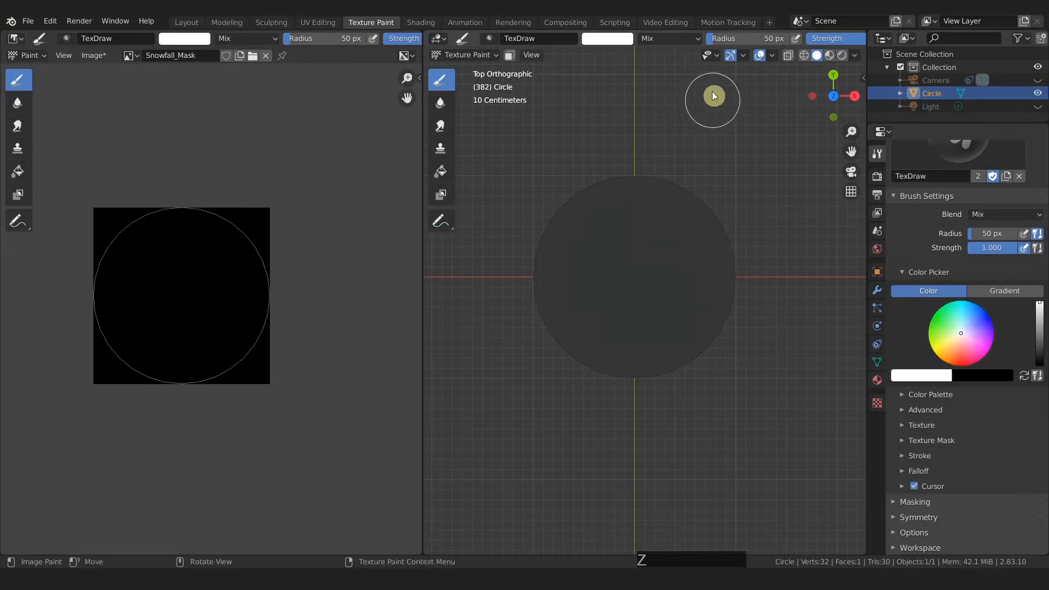
# Apply the sharp preset to the brush's falloff curve and lower its inner point to X 0.23333, Y 0.34375.
pyautogui.scroll(-4, 684, 39)
pyautogui.scroll(-6, 684, 40)
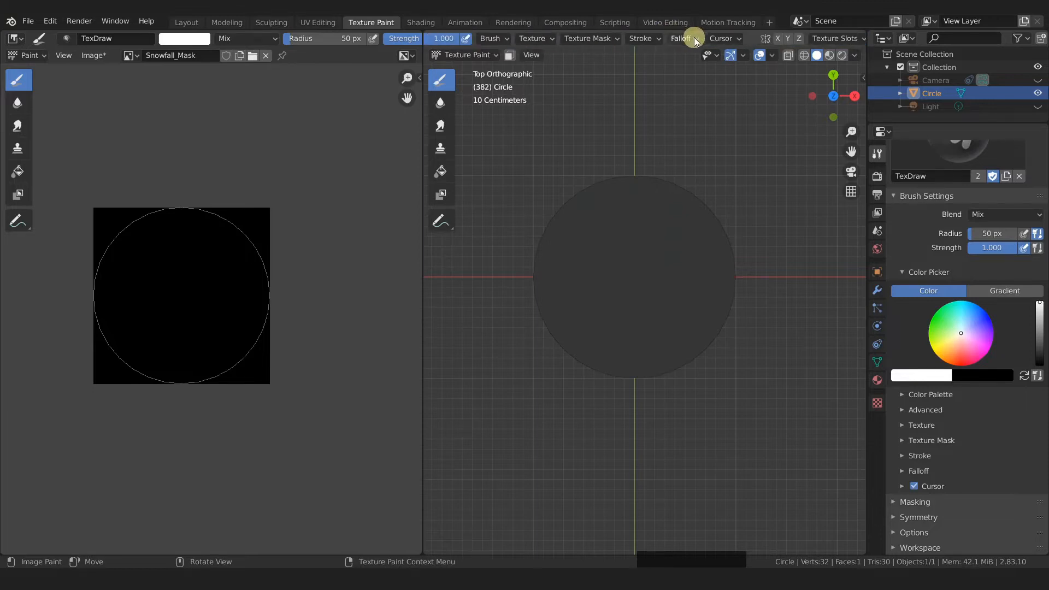
pyautogui.click(683, 38)
pyautogui.click(663, 206)
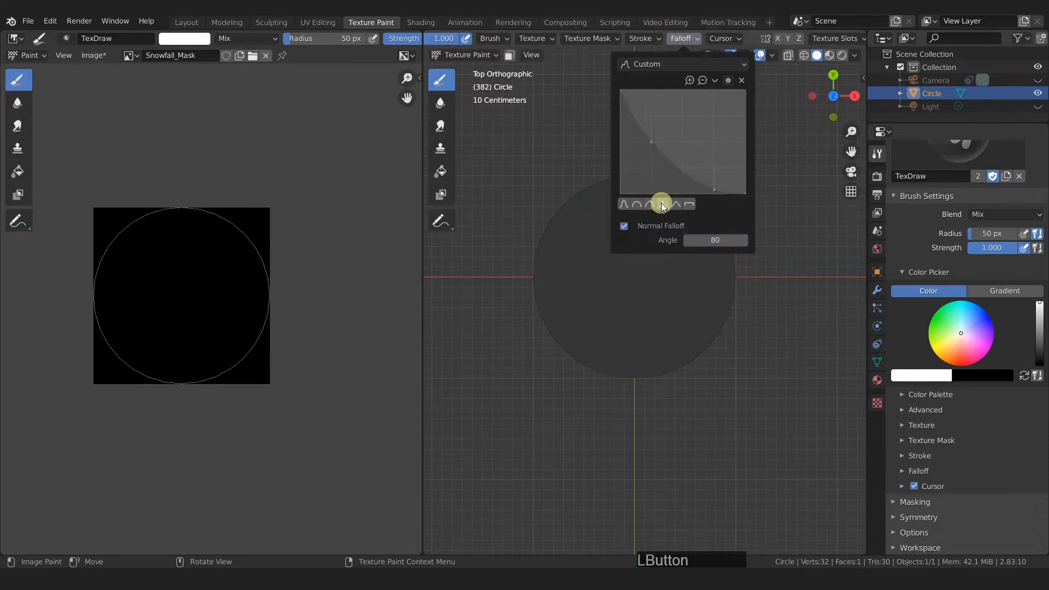
pyautogui.moveTo(646, 145); pyautogui.dragTo(648, 159)
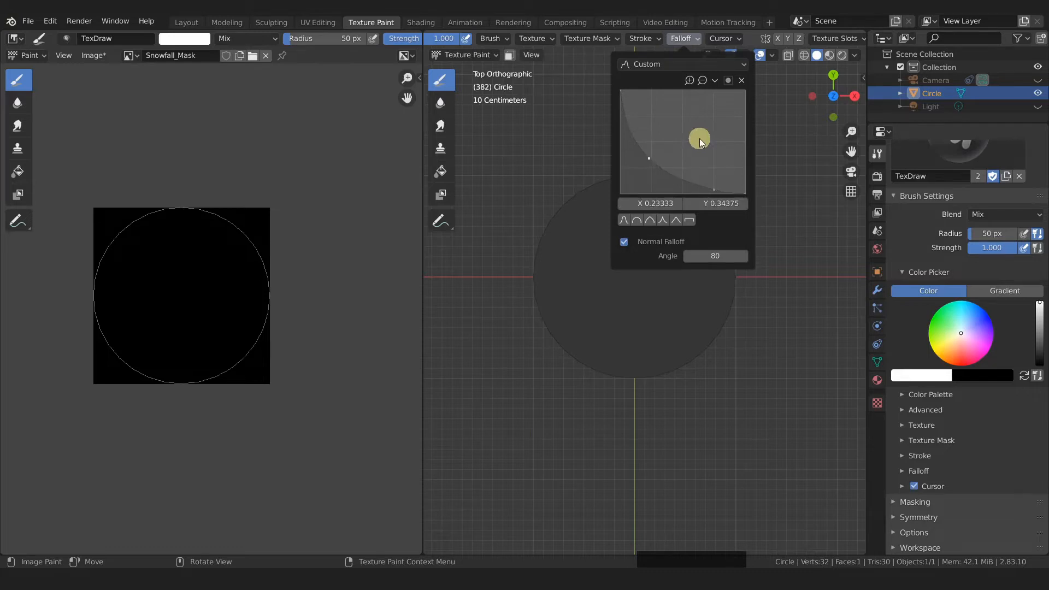
pyautogui.click(722, 38)
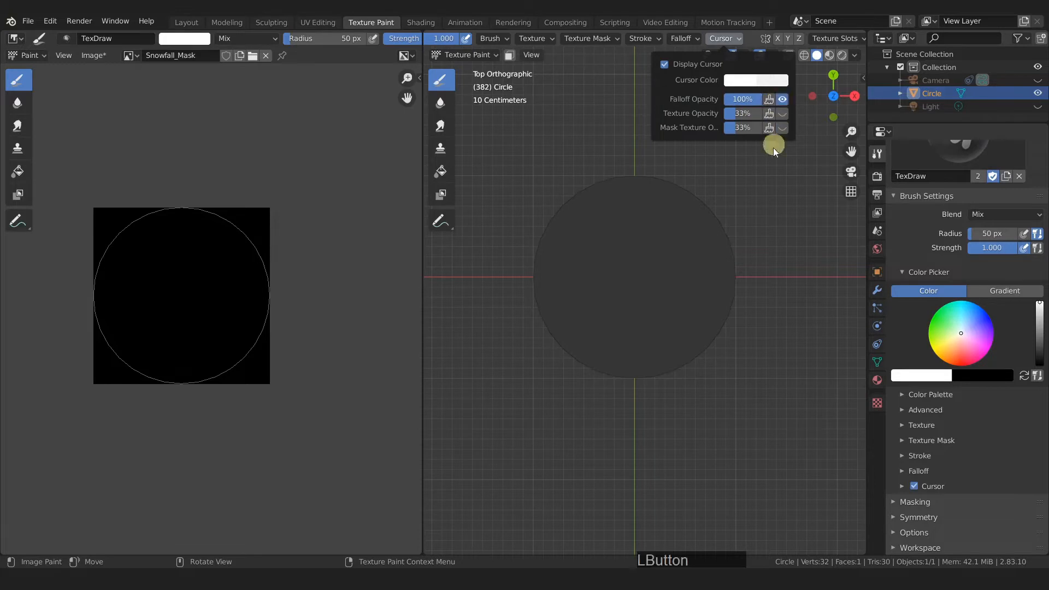
# Paint a soft white flower-like flake filling most of the circle, changing the brush radius from 131 px down to 64 px.
pyautogui.press('f')
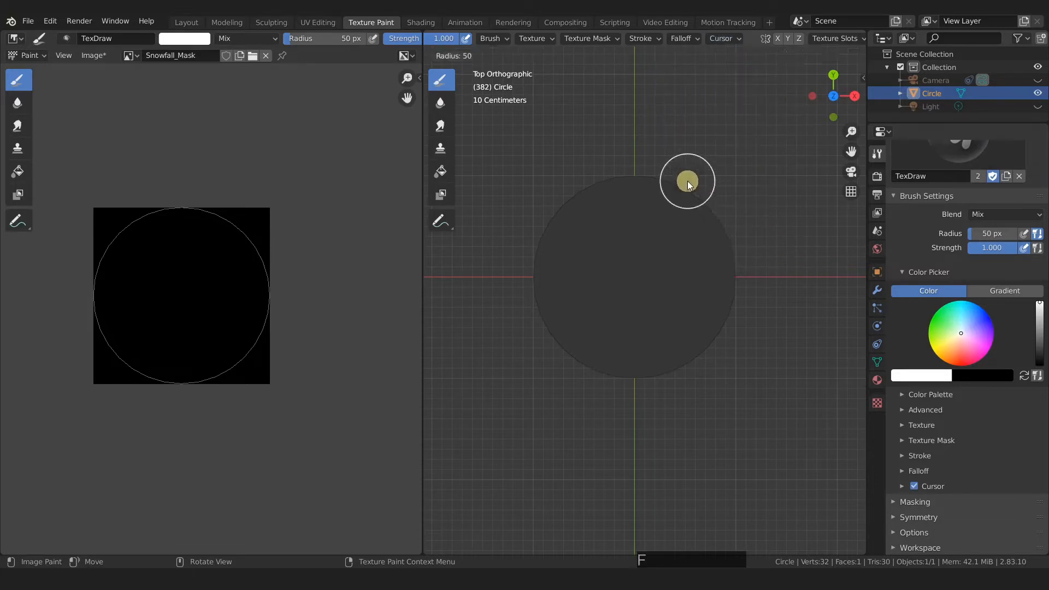
pyautogui.click(730, 178)
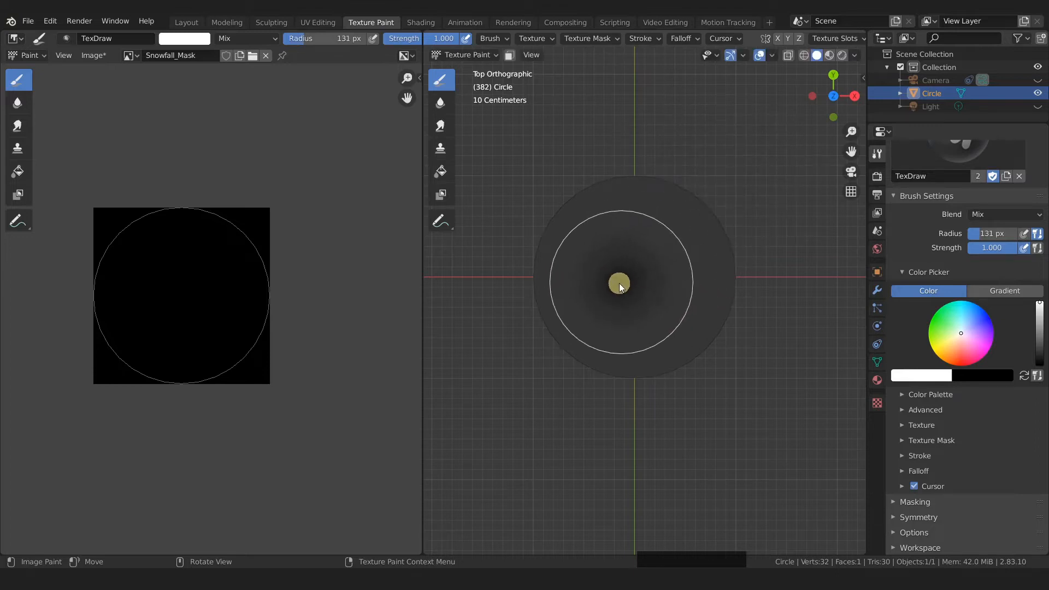
pyautogui.moveTo(614, 275)
pyautogui.mouseDown()
pyautogui.moveTo(641, 276)
pyautogui.moveTo(641, 248)
pyautogui.moveTo(616, 246)
pyautogui.moveTo(628, 265)
pyautogui.moveTo(646, 262)
pyautogui.moveTo(636, 262)
pyautogui.moveTo(634, 306)
pyautogui.moveTo(663, 305)
pyautogui.moveTo(634, 257)
pyautogui.moveTo(664, 251)
pyautogui.moveTo(634, 261)
pyautogui.moveTo(655, 253)
pyautogui.moveTo(653, 274)
pyautogui.moveTo(631, 270)
pyautogui.moveTo(625, 280)
pyautogui.mouseUp()
pyautogui.press('f')
pyautogui.click(598, 277)
pyautogui.moveTo(576, 258)
pyautogui.mouseDown()
pyautogui.moveTo(611, 274)
pyautogui.moveTo(609, 297)
pyautogui.moveTo(608, 286)
pyautogui.moveTo(627, 313)
pyautogui.moveTo(662, 328)
pyautogui.moveTo(611, 211)
pyautogui.moveTo(695, 244)
pyautogui.moveTo(745, 227)
pyautogui.mouseUp()
pyautogui.press('f')
pyautogui.click(597, 304)
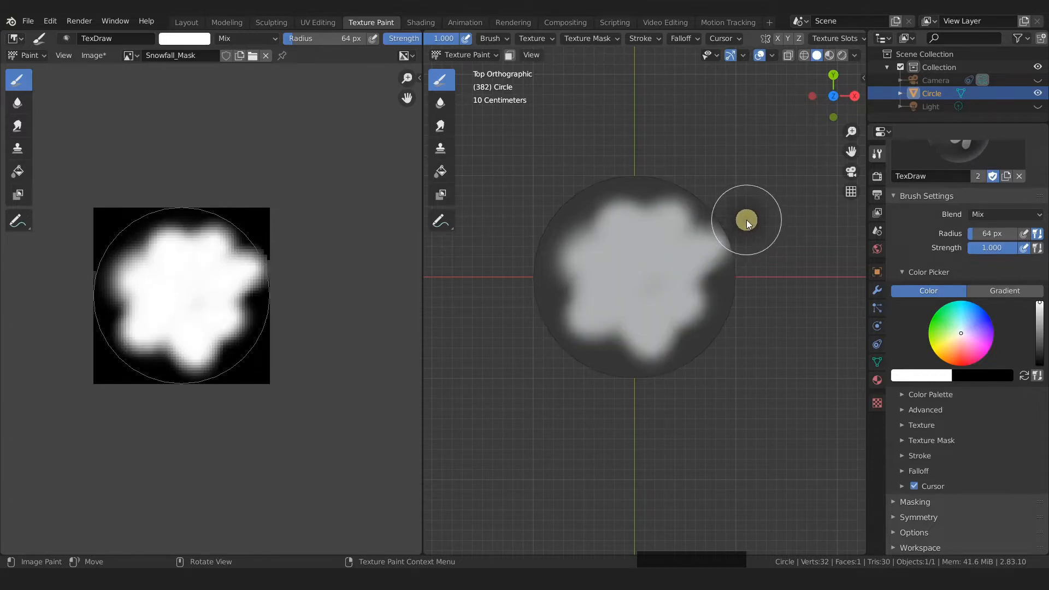
# Clear the white spill at the circle's outer edge beside the upper-right petal and extend the upper and left petals in white.
pyautogui.press('x')
pyautogui.click(753, 236)
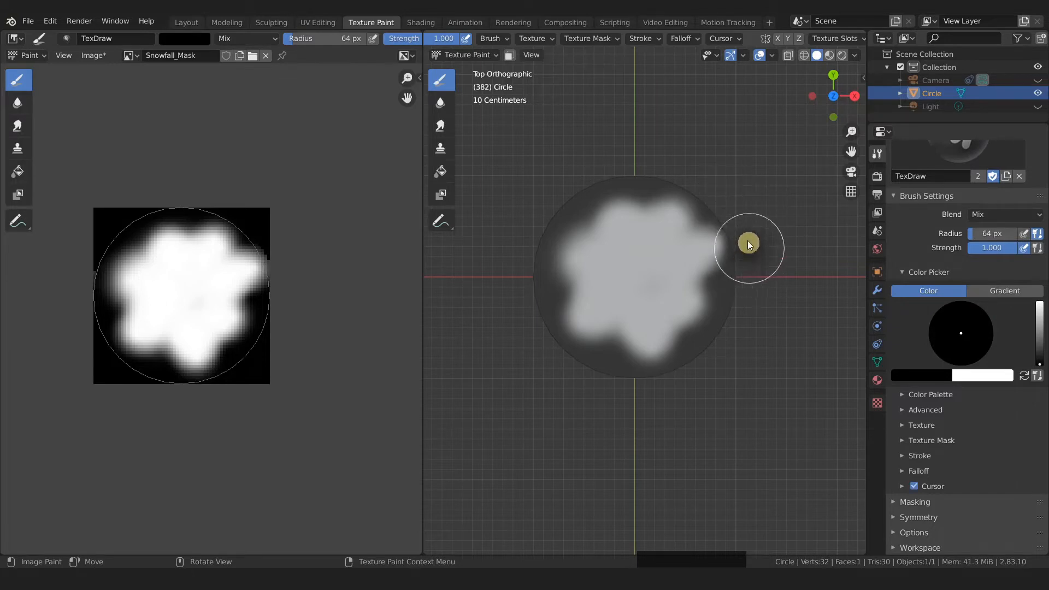
pyautogui.press('x')
pyautogui.moveTo(575, 257); pyautogui.dragTo(632, 279)
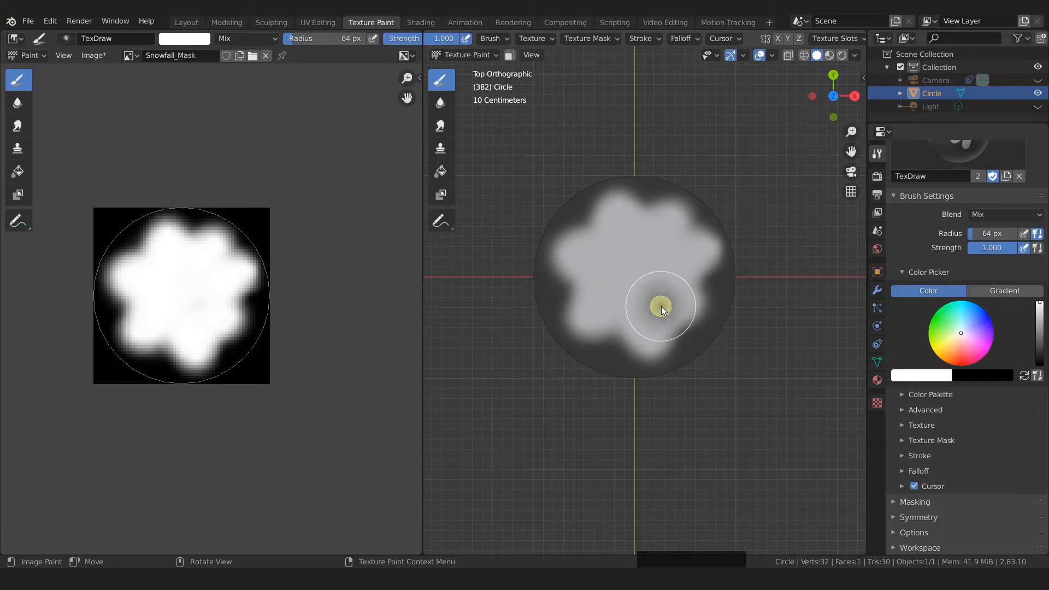
# Swap the brush to black and paint a hole in the flake's centre, enlarging the radius to 92 px.
pyautogui.scroll(1, 182, 279)
pyautogui.scroll(-1, 246, 307)
pyautogui.scroll(1, 241, 308)
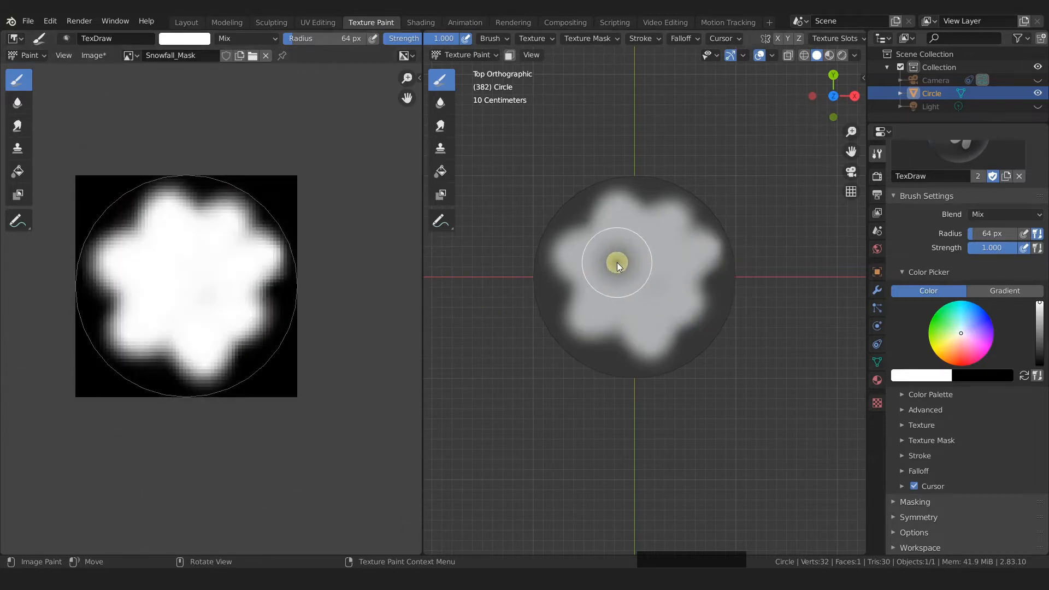
pyautogui.scroll(2, 617, 262)
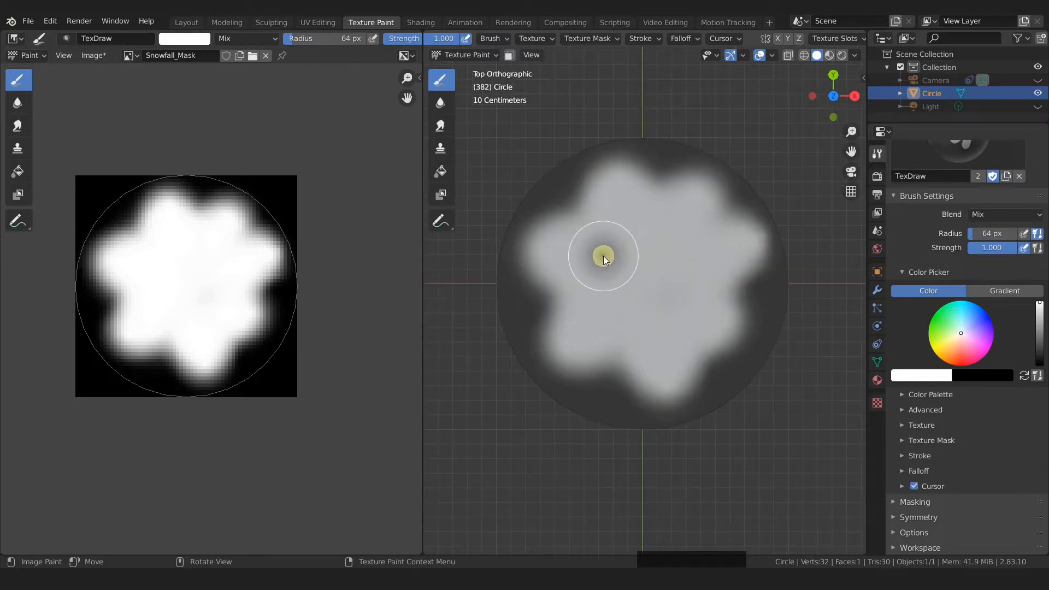
pyautogui.press('x')
pyautogui.moveTo(632, 247)
pyautogui.mouseDown()
pyautogui.moveTo(662, 283)
pyautogui.moveTo(639, 266)
pyautogui.moveTo(601, 267)
pyautogui.moveTo(670, 300)
pyautogui.moveTo(629, 305)
pyautogui.moveTo(643, 305)
pyautogui.moveTo(691, 257)
pyautogui.moveTo(618, 245)
pyautogui.mouseUp()
pyautogui.press('f')
pyautogui.click(654, 262)
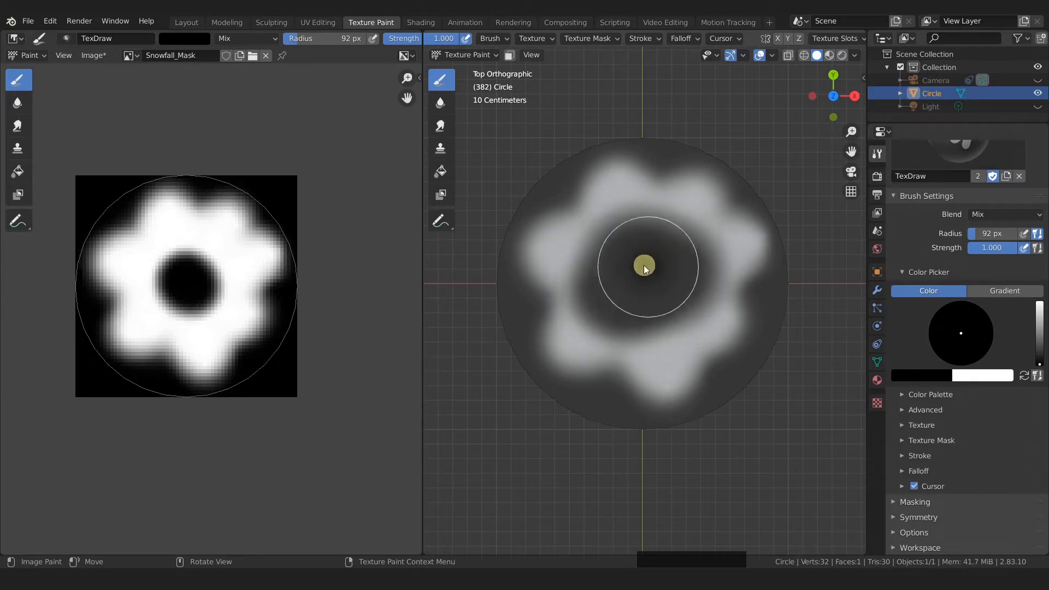
# Set the brush radius to 50 px and paint white bars across the central hole, one horizontal with spokes above and below.
pyautogui.press('f')
pyautogui.click(599, 278)
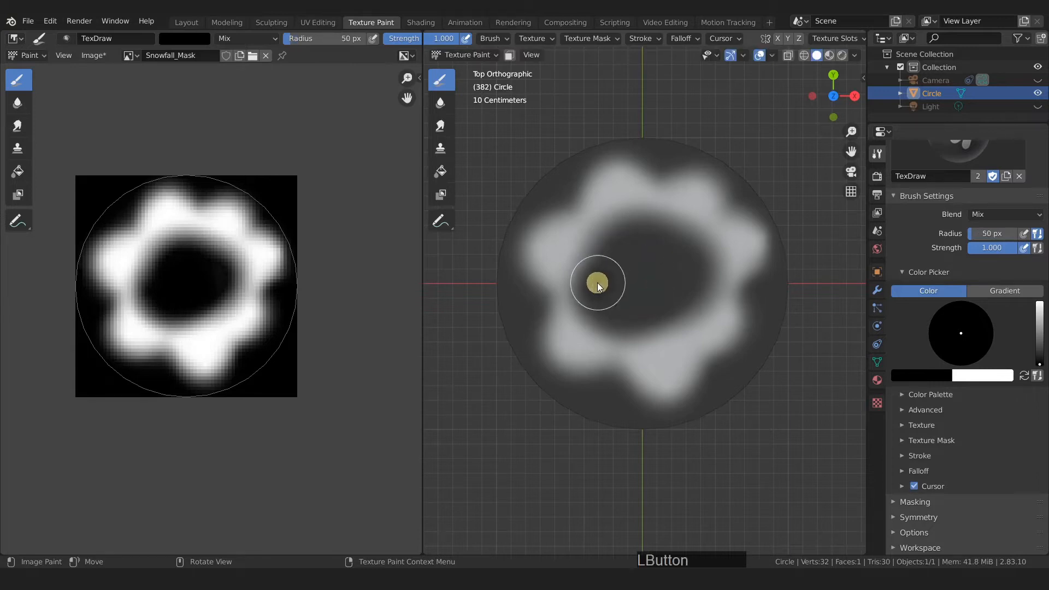
pyautogui.press('x')
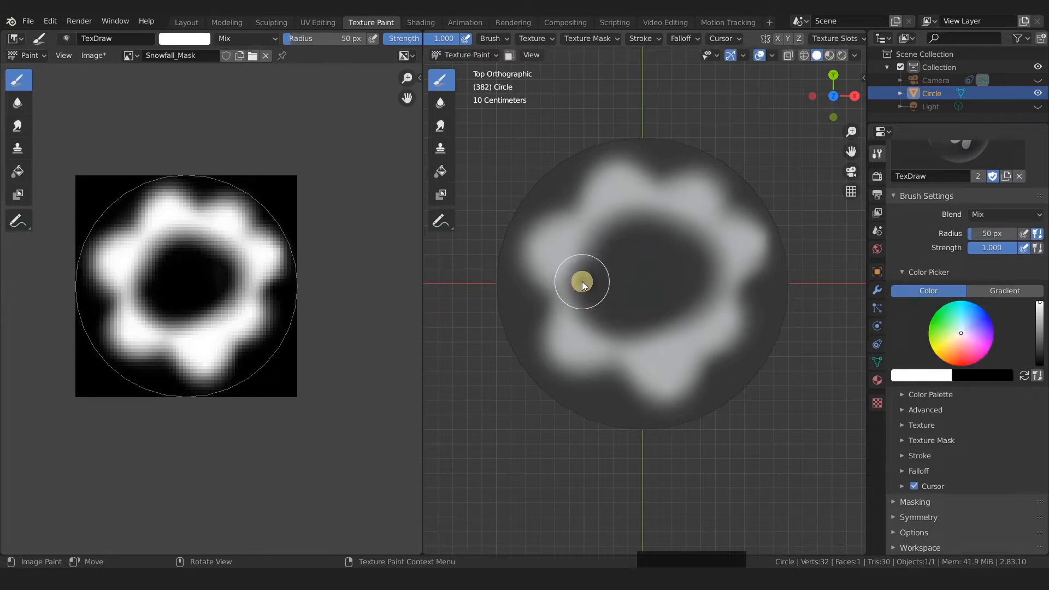
pyautogui.moveTo(584, 285)
pyautogui.mouseDown()
pyautogui.moveTo(703, 283)
pyautogui.moveTo(554, 283)
pyautogui.moveTo(568, 285)
pyautogui.mouseUp()
pyautogui.click(677, 284)
pyautogui.moveTo(702, 279); pyautogui.dragTo(705, 276)
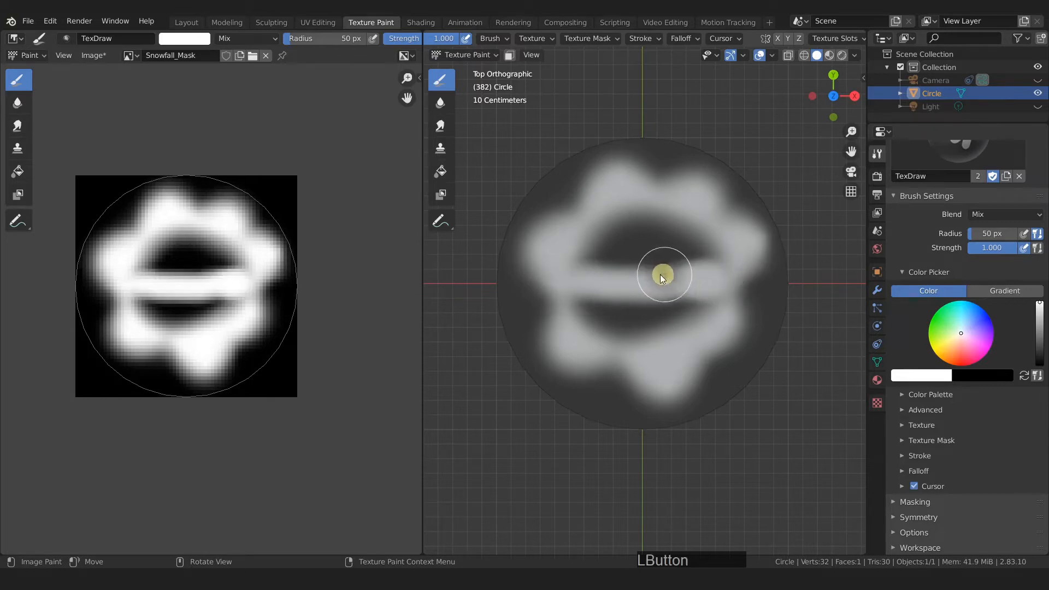
pyautogui.moveTo(653, 253)
pyautogui.mouseDown()
pyautogui.moveTo(648, 218)
pyautogui.moveTo(630, 288)
pyautogui.moveTo(576, 342)
pyautogui.moveTo(638, 304)
pyautogui.moveTo(688, 334)
pyautogui.moveTo(637, 306)
pyautogui.mouseUp()
pyautogui.moveTo(645, 219); pyautogui.dragTo(644, 265)
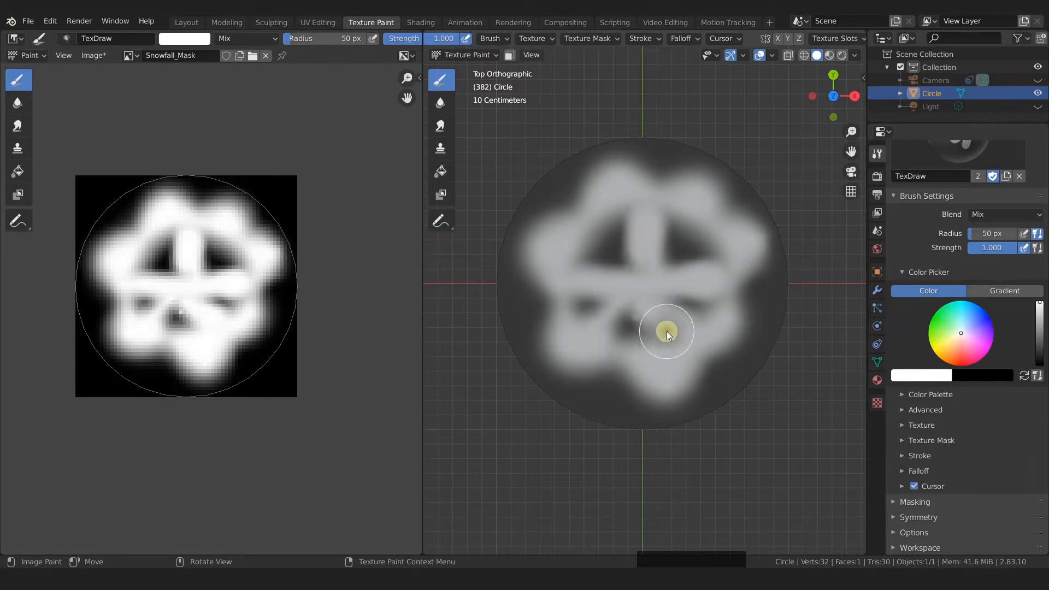
# Darken the gaps between the flake's inner bars with a black brush of 28 px radius.
pyautogui.press('x')
pyautogui.press('f')
pyautogui.moveTo(708, 299); pyautogui.dragTo(669, 306)
pyautogui.moveTo(633, 322); pyautogui.dragTo(650, 335)
pyautogui.moveTo(589, 308); pyautogui.dragTo(608, 299)
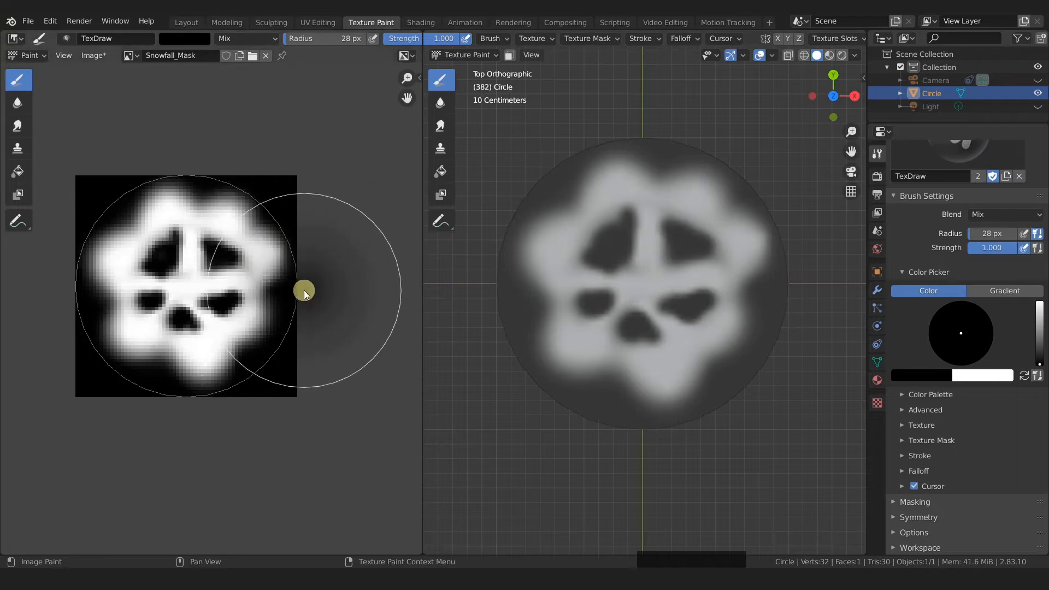
# Examine how the painted flake reads on the circle from a distance.
pyautogui.scroll(-5, 658, 320)
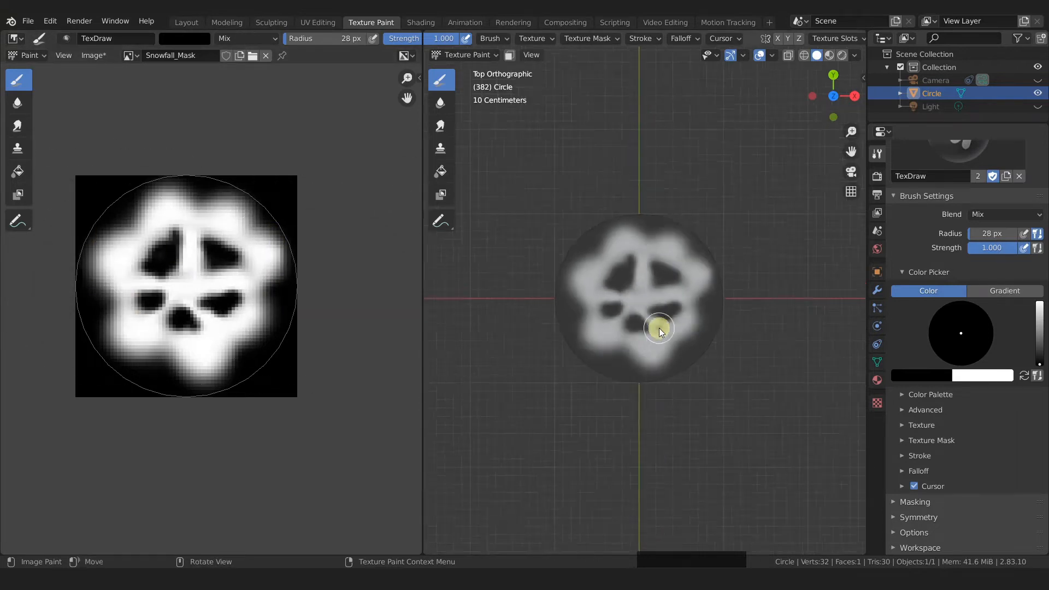
pyautogui.scroll(-1, 648, 305)
pyautogui.keyDown('shift'); pyautogui.moveTo(643, 303); pyautogui.dragTo(528, 322, button='middle'); pyautogui.keyUp('shift')
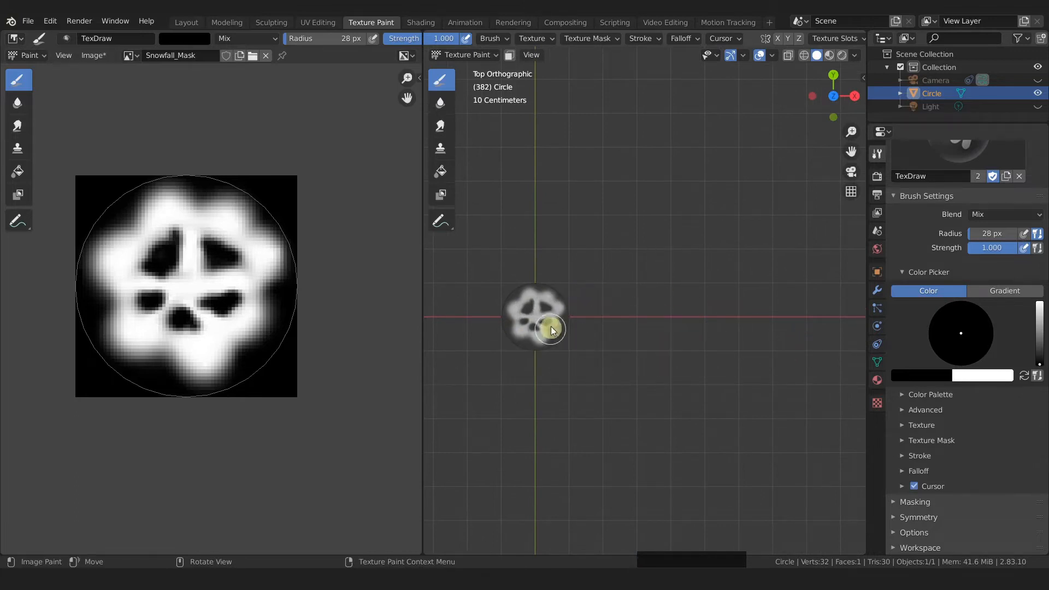
pyautogui.moveTo(534, 306); pyautogui.dragTo(549, 320)
pyautogui.scroll(4, 543, 317)
pyautogui.keyDown('shift'); pyautogui.moveTo(536, 319); pyautogui.dragTo(627, 316, button='middle'); pyautogui.keyUp('shift')
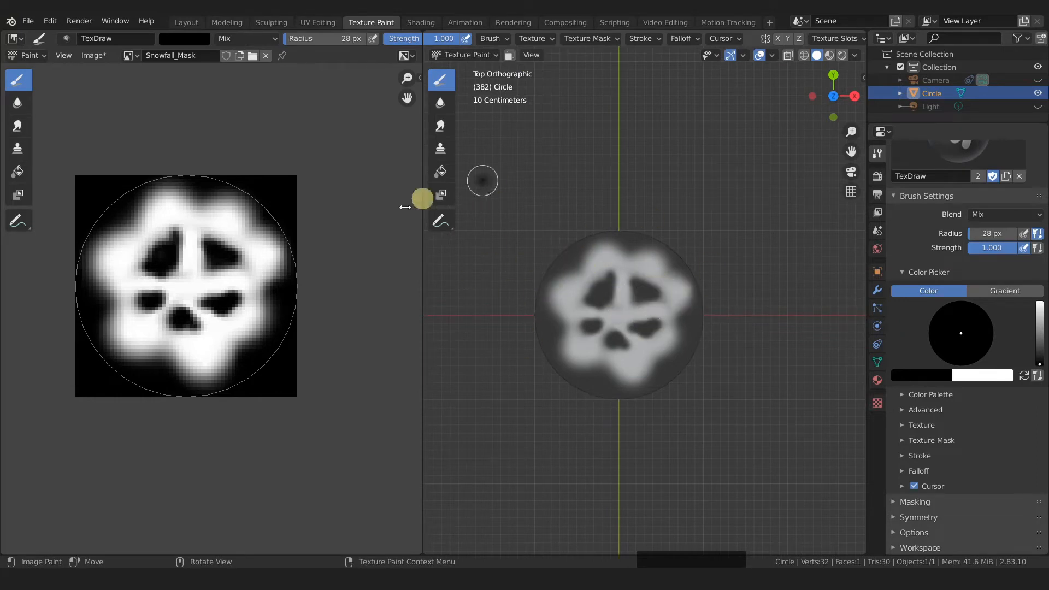
# Save the mask image as Snowfall_Mask.jpg in JPEG format inside a new Materials folder under Blender_prod.
pyautogui.click(101, 58)
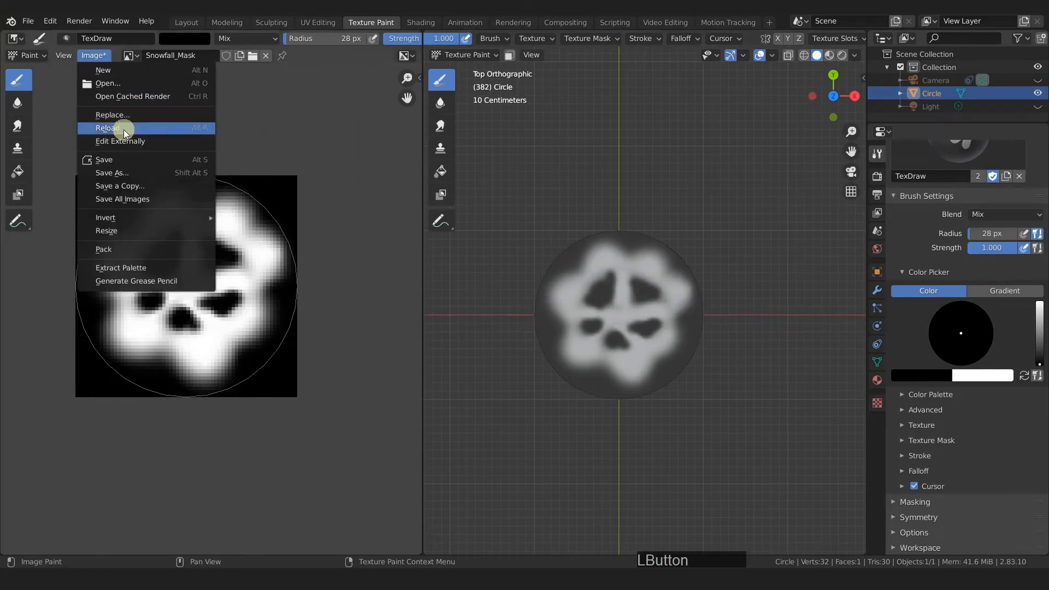
pyautogui.click(103, 164)
pyautogui.click(241, 43)
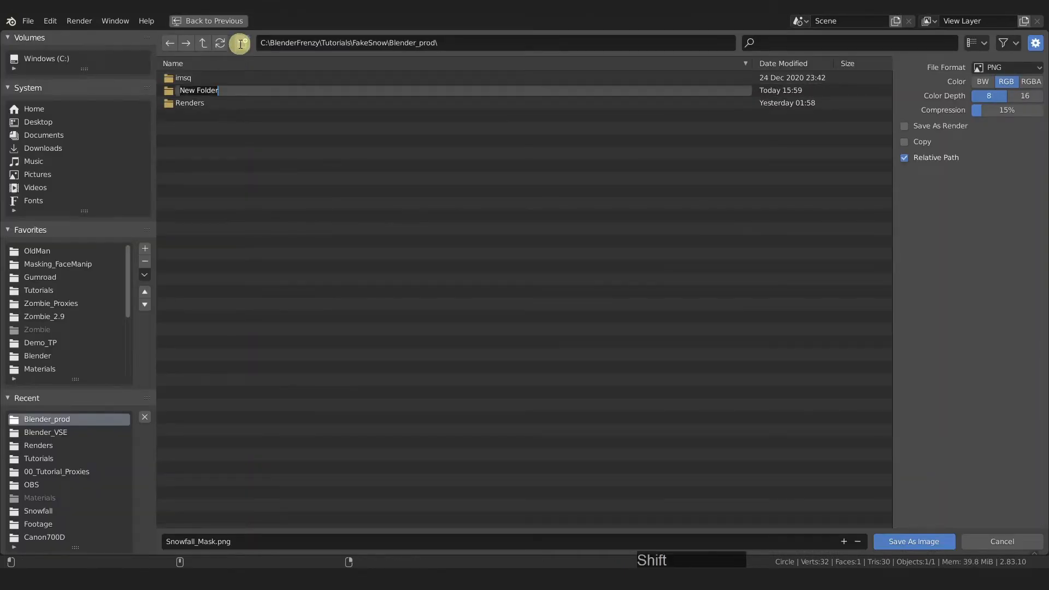
pyautogui.write('Materials')
pyautogui.press('Return')
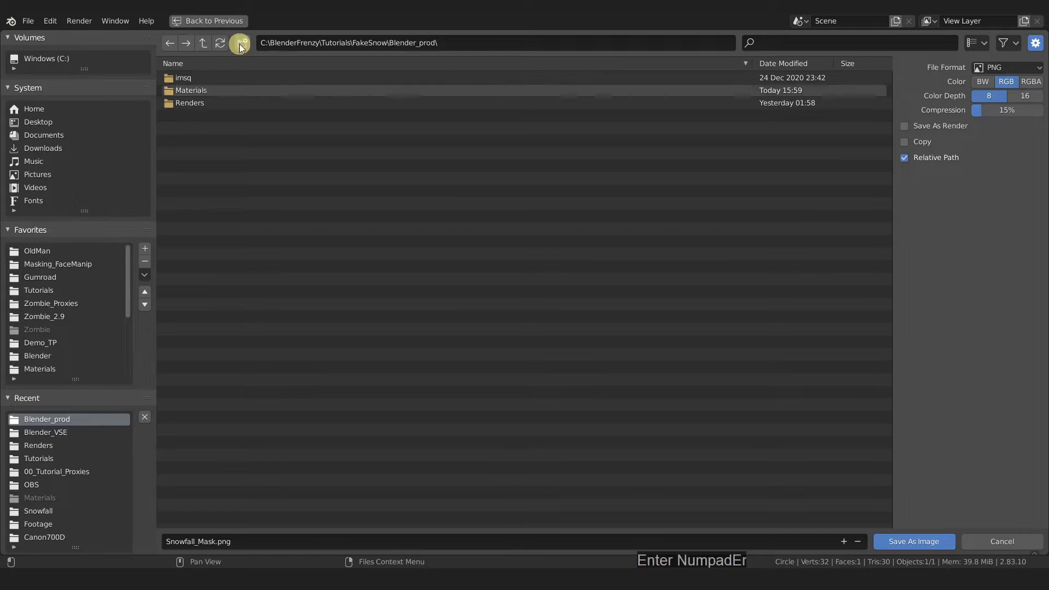
pyautogui.click(203, 90)
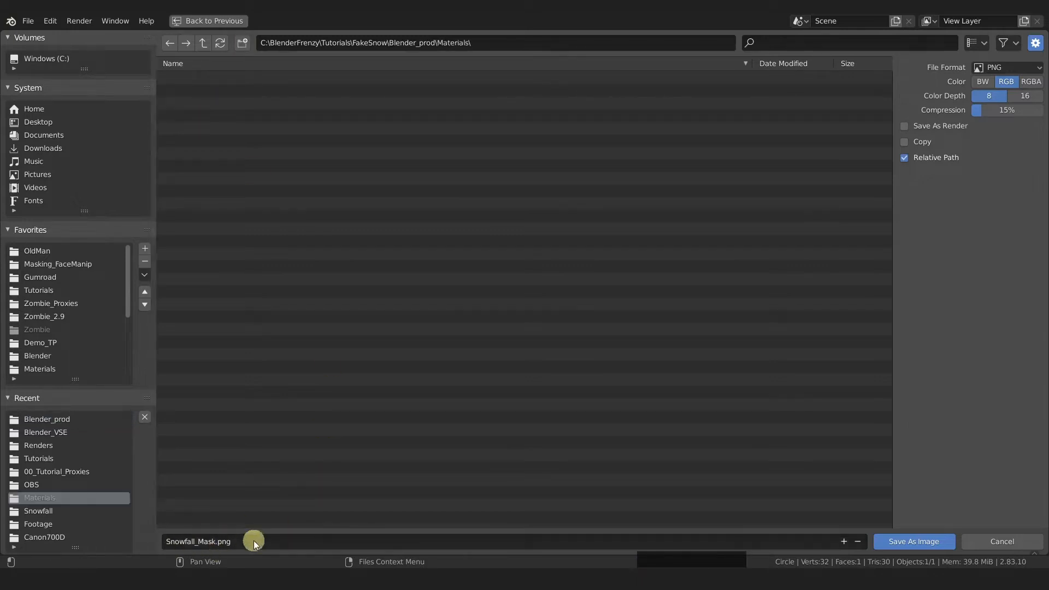
pyautogui.click(1015, 68)
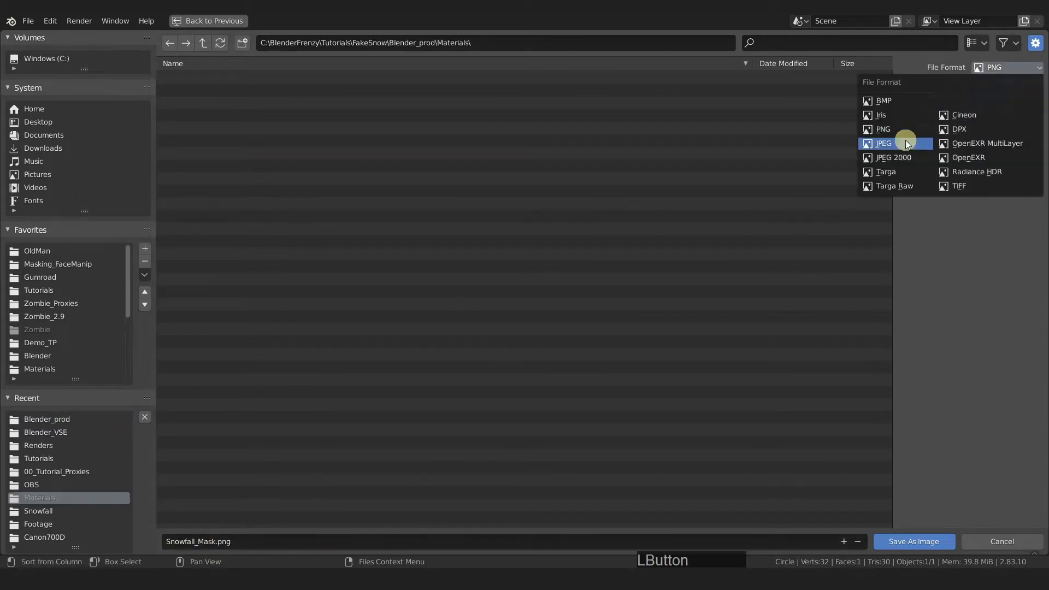
pyautogui.click(904, 142)
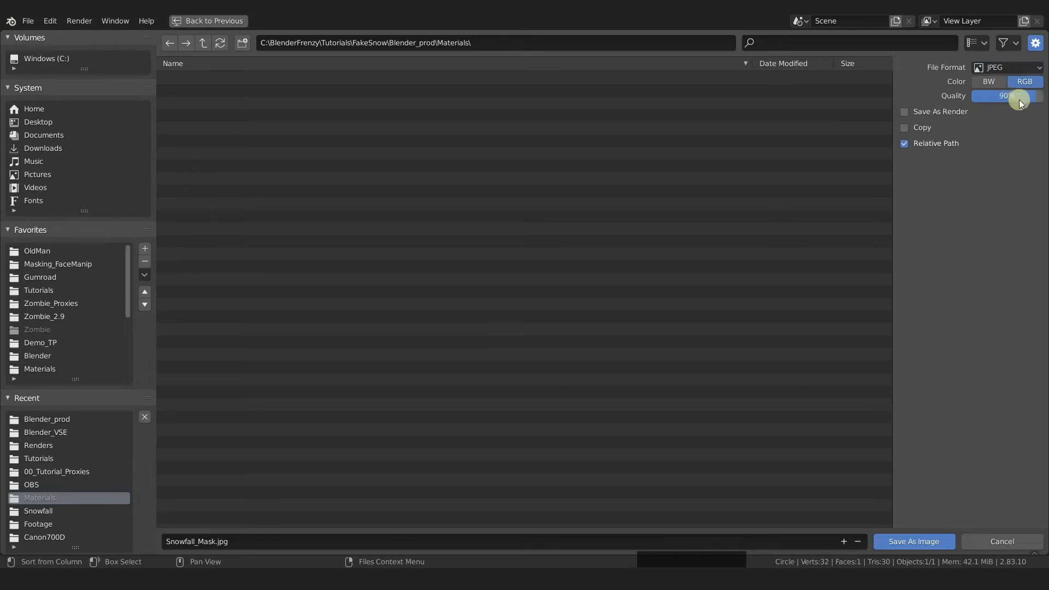
pyautogui.click(902, 541)
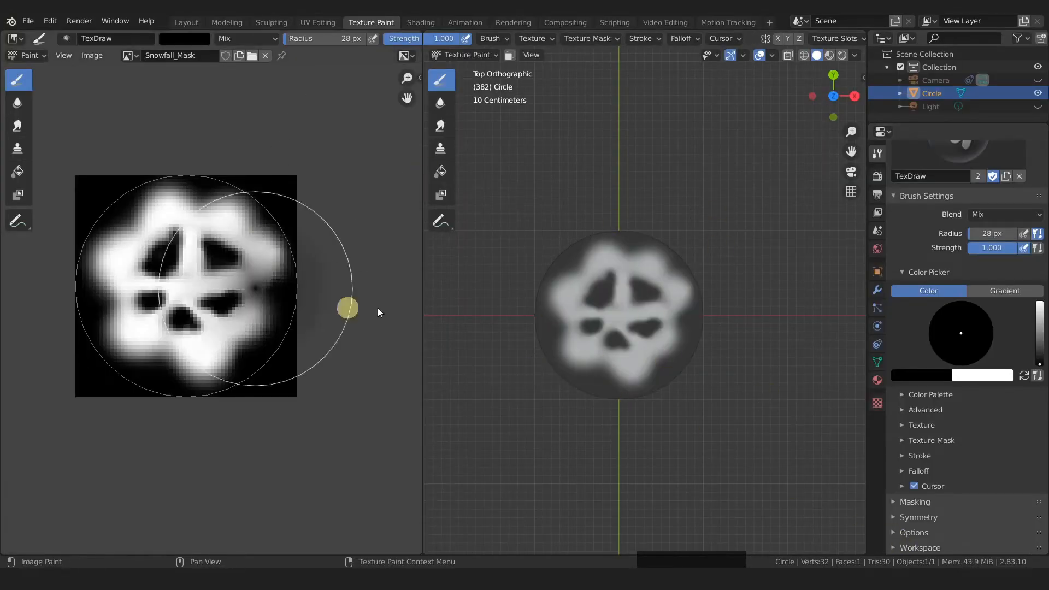
# Return to the Layout workspace, display the circle in Material Preview shading and deselect it.
pyautogui.click(187, 23)
pyautogui.click(525, 306)
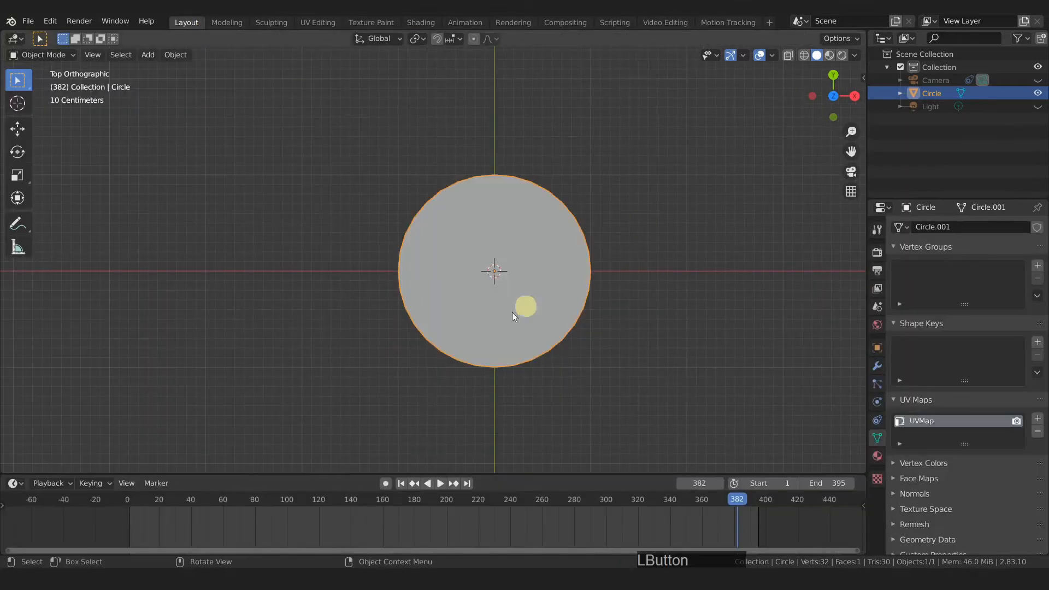
pyautogui.click(828, 55)
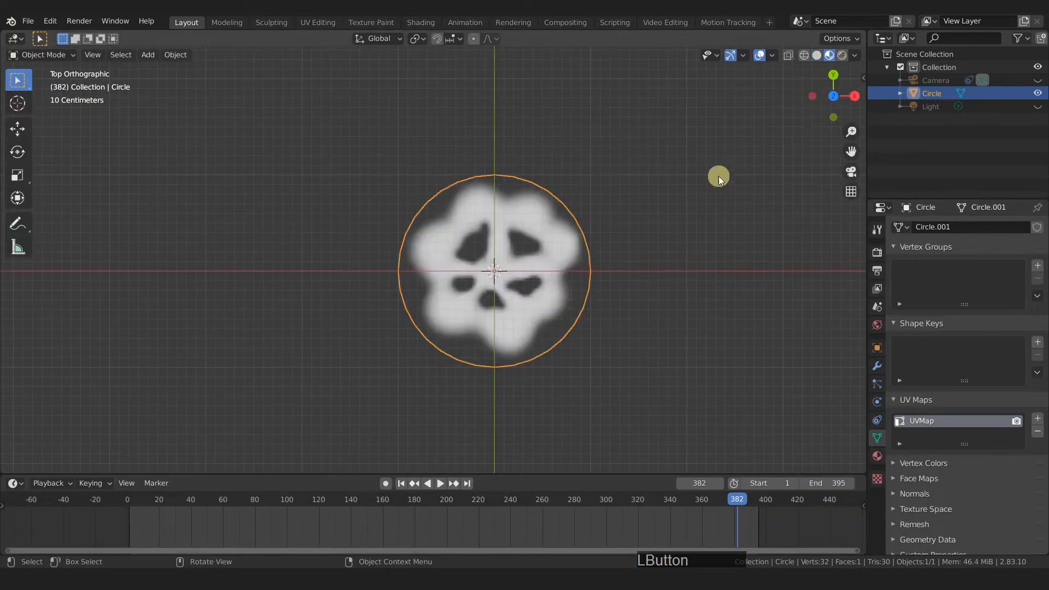
pyautogui.click(699, 270)
pyautogui.scroll(-2, 677, 278)
pyautogui.scroll(2, 678, 281)
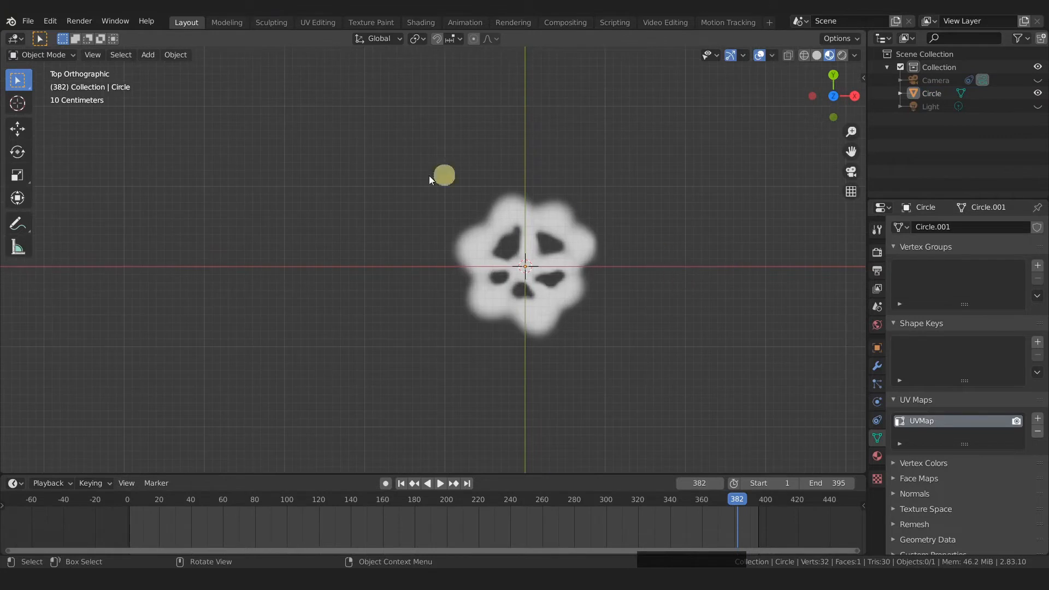
pyautogui.moveTo(517, 255); pyautogui.dragTo(530, 314, button='middle')
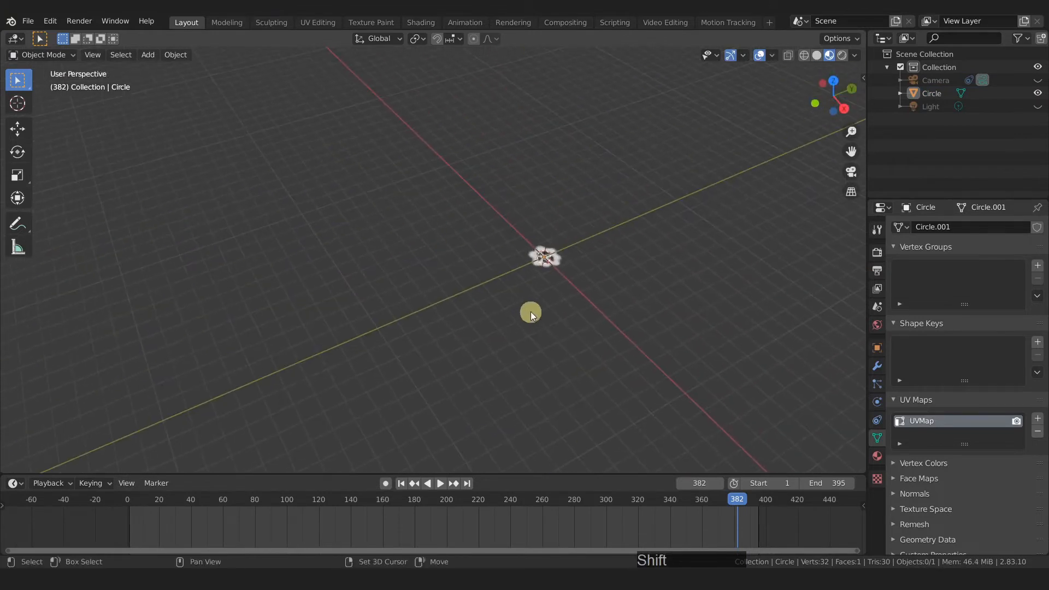
# Select the snowflake circle and rotate it 90 degrees around the X axis so it stands upright.
pyautogui.click(550, 260)
pyautogui.scroll(7, 603, 273)
pyautogui.keyDown('shift'); pyautogui.moveTo(530, 267); pyautogui.dragTo(577, 263, button='middle'); pyautogui.keyUp('shift')
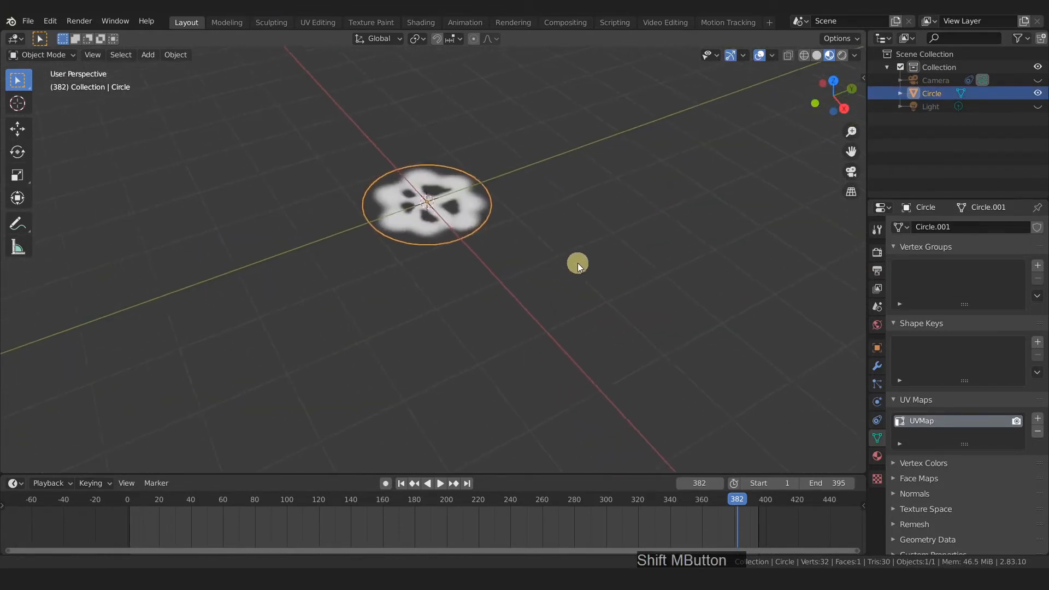
pyautogui.scroll(-3, 565, 272)
pyautogui.press('r')
pyautogui.press('x')
pyautogui.press('KP_9')
pyautogui.press('KP_0')
pyautogui.press('KP_Enter')
pyautogui.moveTo(558, 279)
pyautogui.mouseDown(button='middle')
pyautogui.moveTo(566, 269)
pyautogui.moveTo(562, 277)
pyautogui.mouseUp(button='middle')
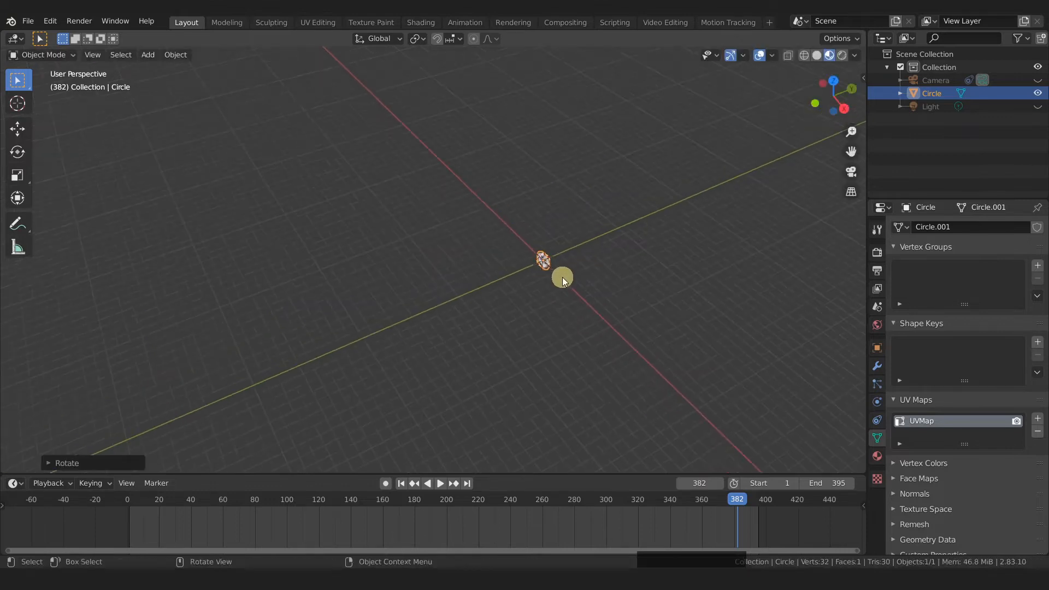
# Move the circle along the global X axis, well away from the origin.
pyautogui.press('x')
pyautogui.press('g')
pyautogui.press('x')
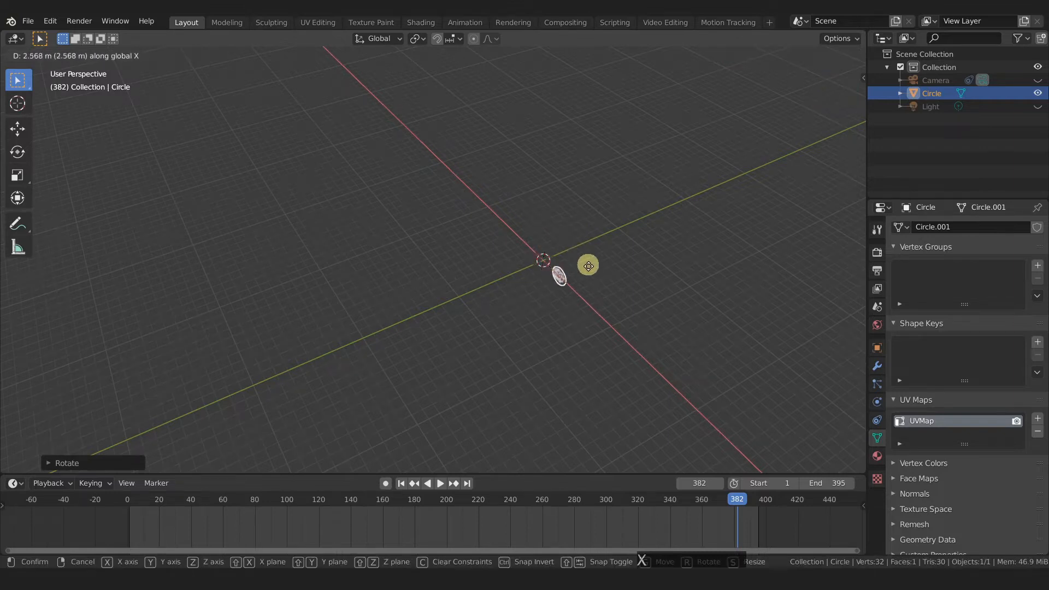
pyautogui.click(711, 393)
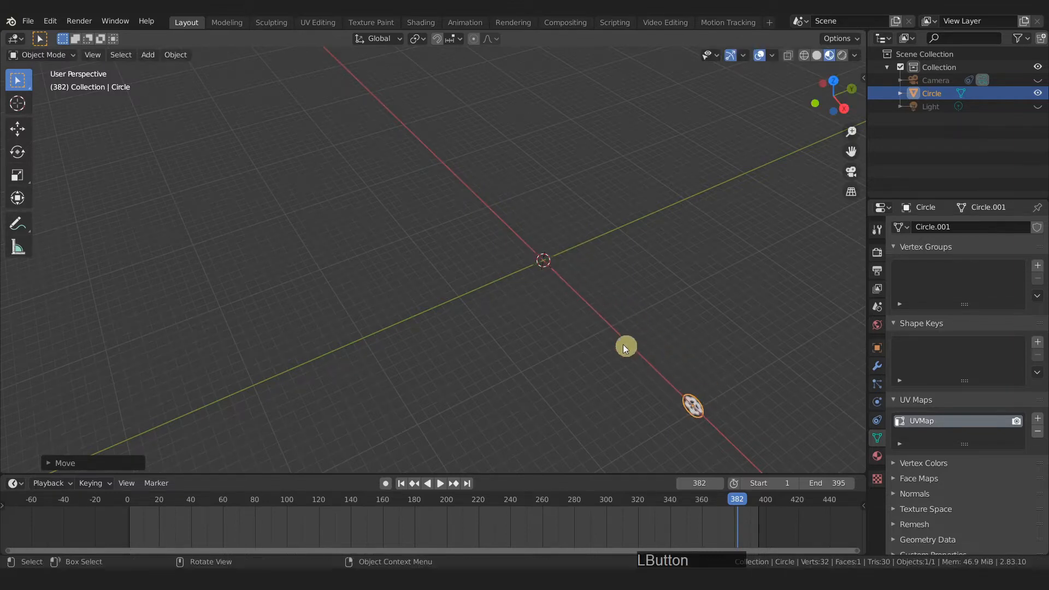
# Rename the Circle object to Snowflake.
pyautogui.scroll(1, 572, 277)
pyautogui.doubleClick(991, 92)
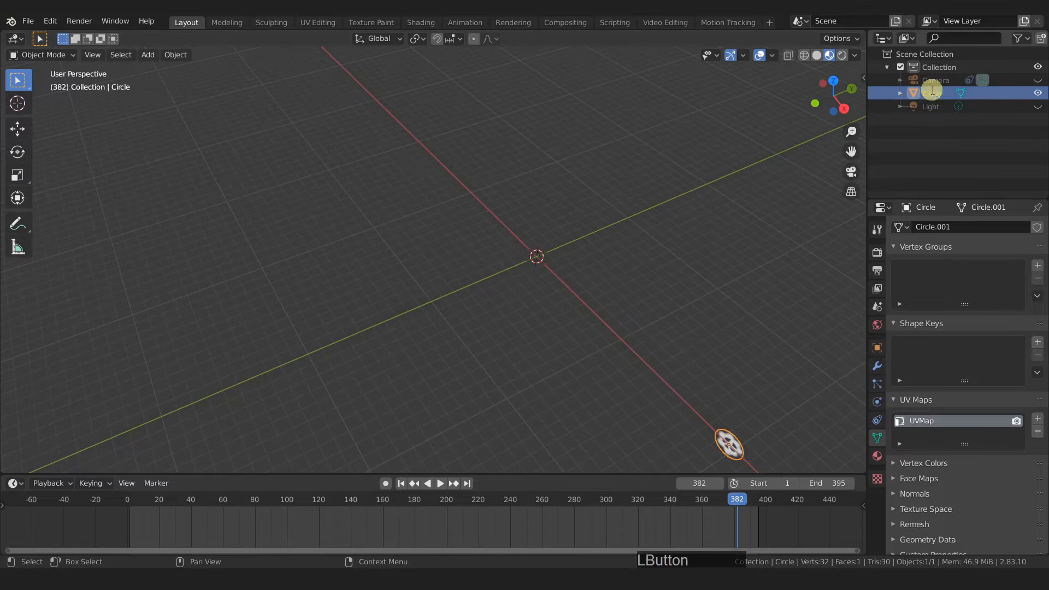
pyautogui.write('Snowflake')
pyautogui.press('Return')
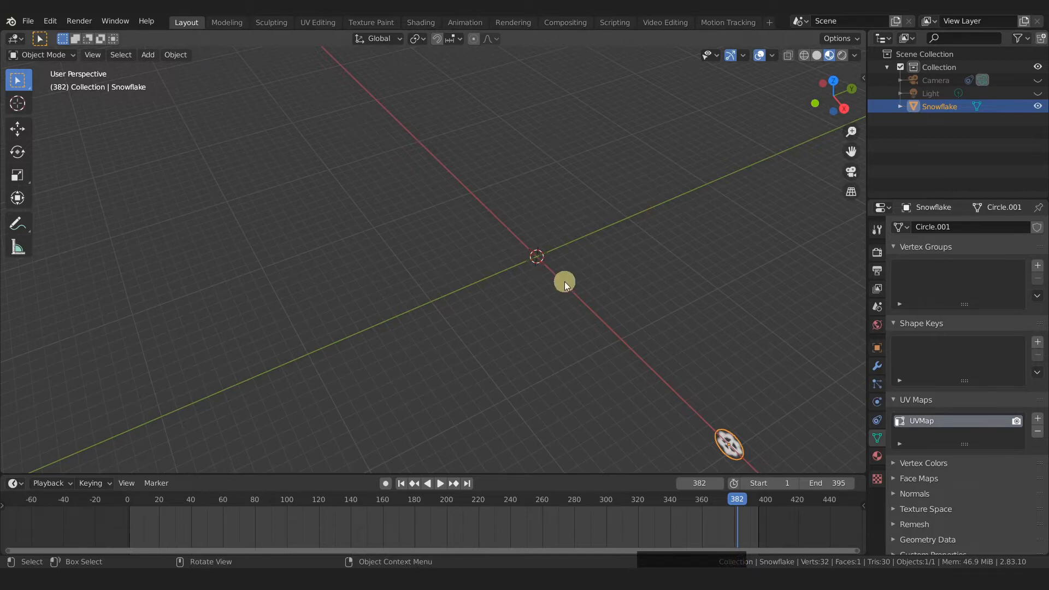
# Add a plane mesh at the origin and scale it by a factor of 10.
pyautogui.hotkey('shift', 'a')
pyautogui.moveTo(565, 281)
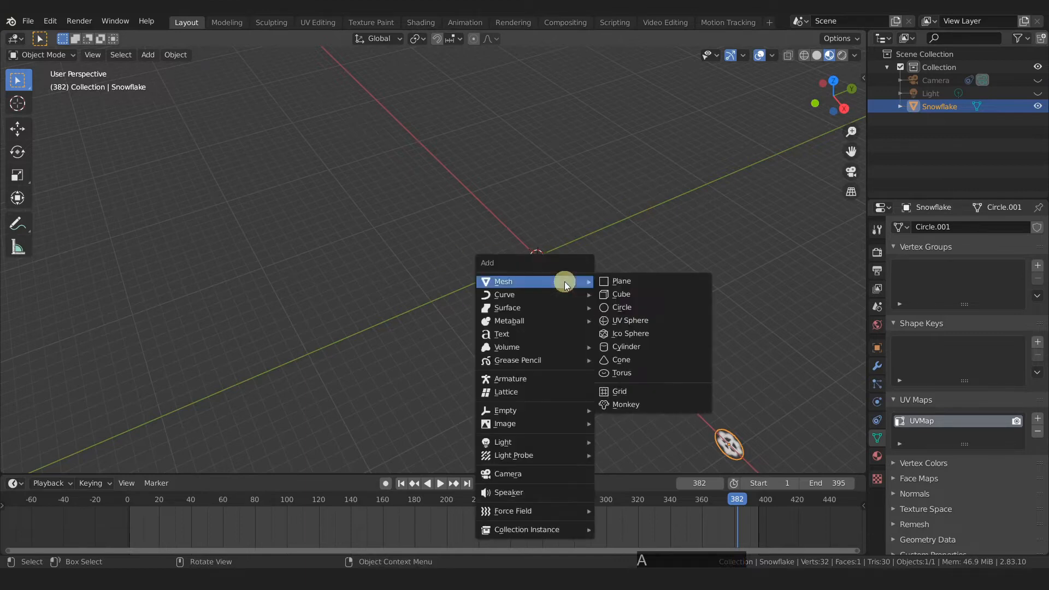
pyautogui.click(608, 279)
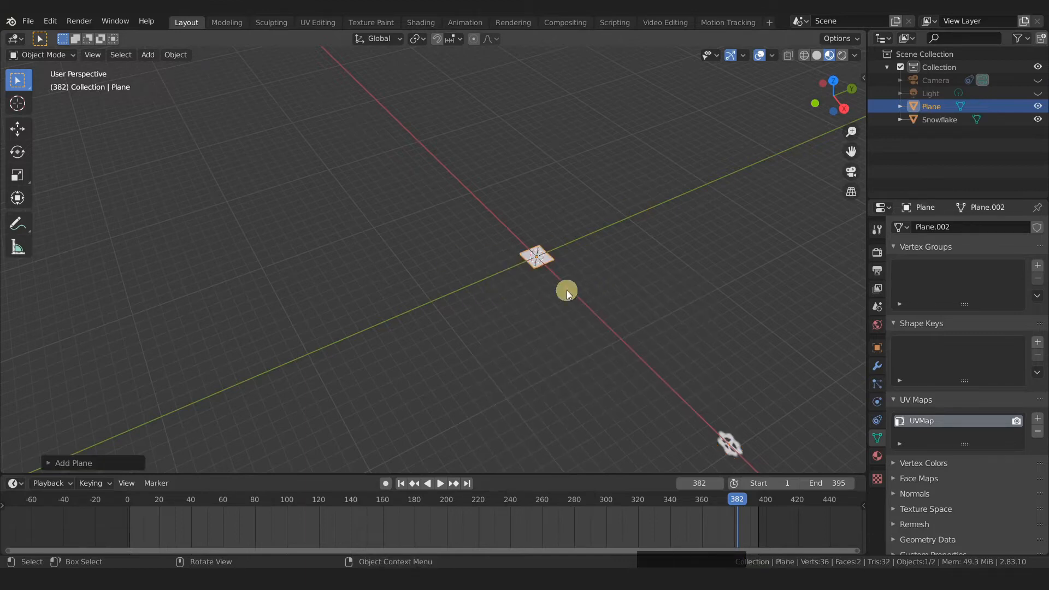
pyautogui.write('s10')
pyautogui.press('Return')
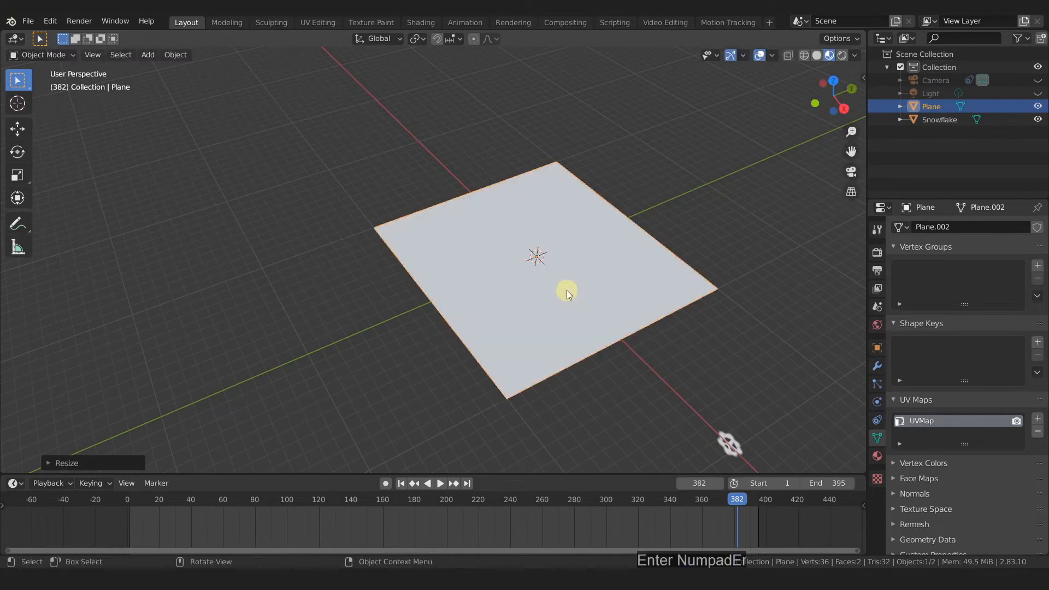
# Raise the plane along the global Z axis, high above the grid floor.
pyautogui.press('g')
pyautogui.press('z')
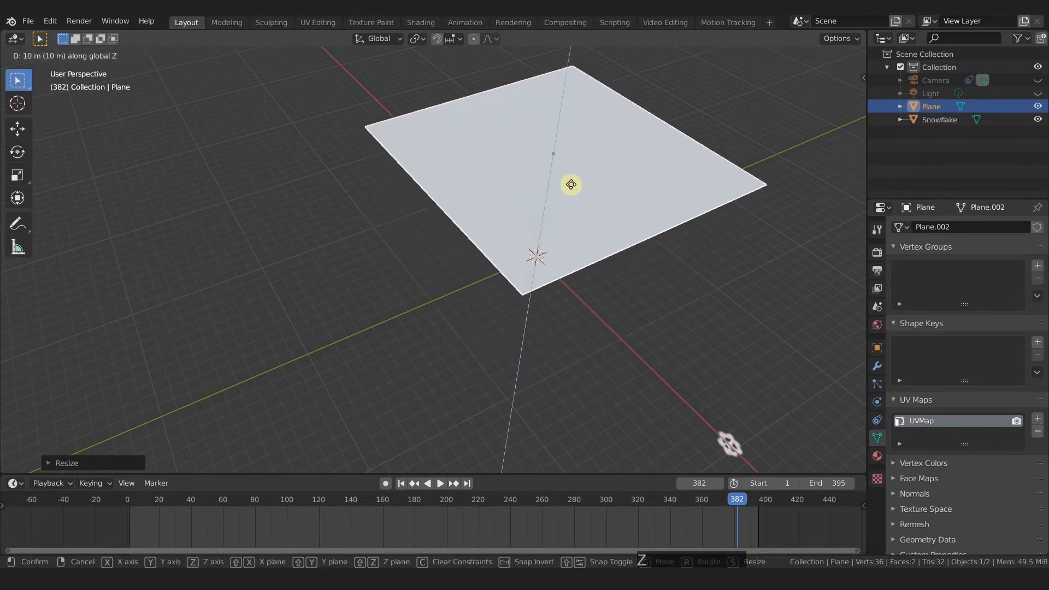
pyautogui.click(579, 161)
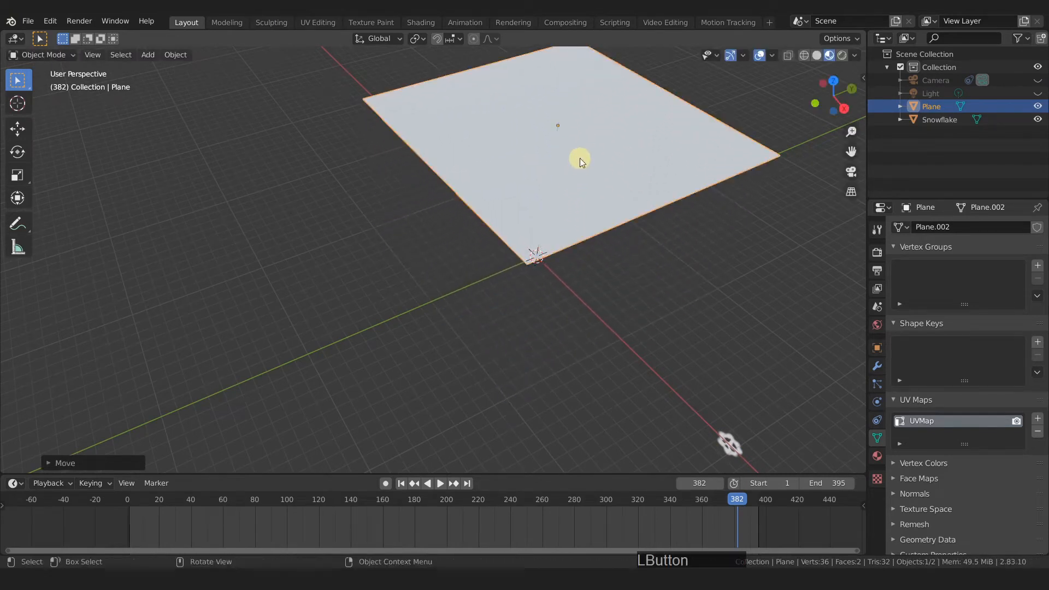
# Enable the Face Orientation overlay and check which way the raised plane's faces point.
pyautogui.click(770, 57)
pyautogui.click(691, 301)
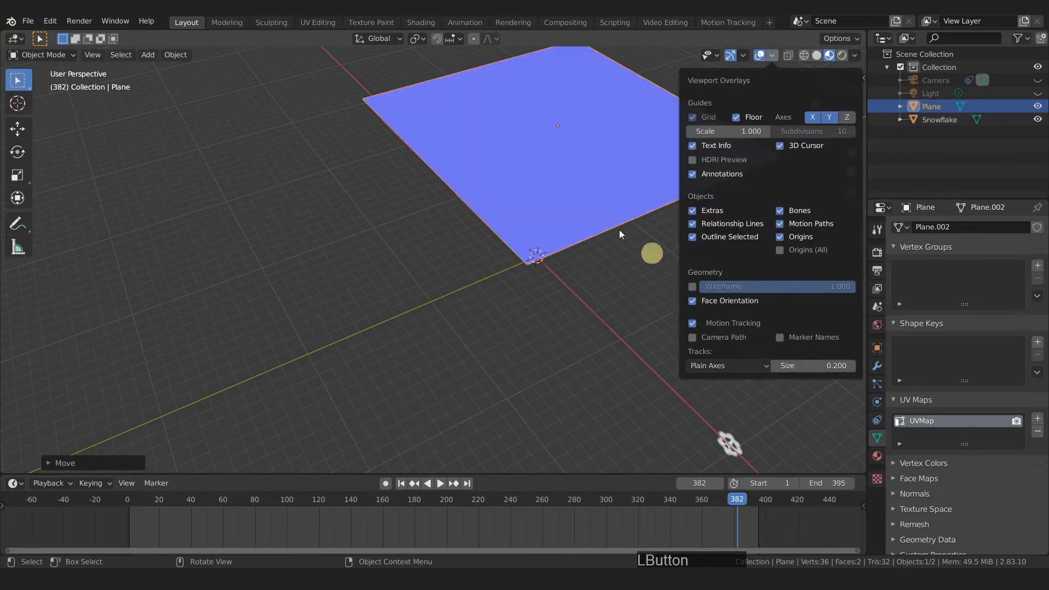
pyautogui.keyDown('shift'); pyautogui.moveTo(587, 181); pyautogui.dragTo(568, 259, button='middle'); pyautogui.keyUp('shift')
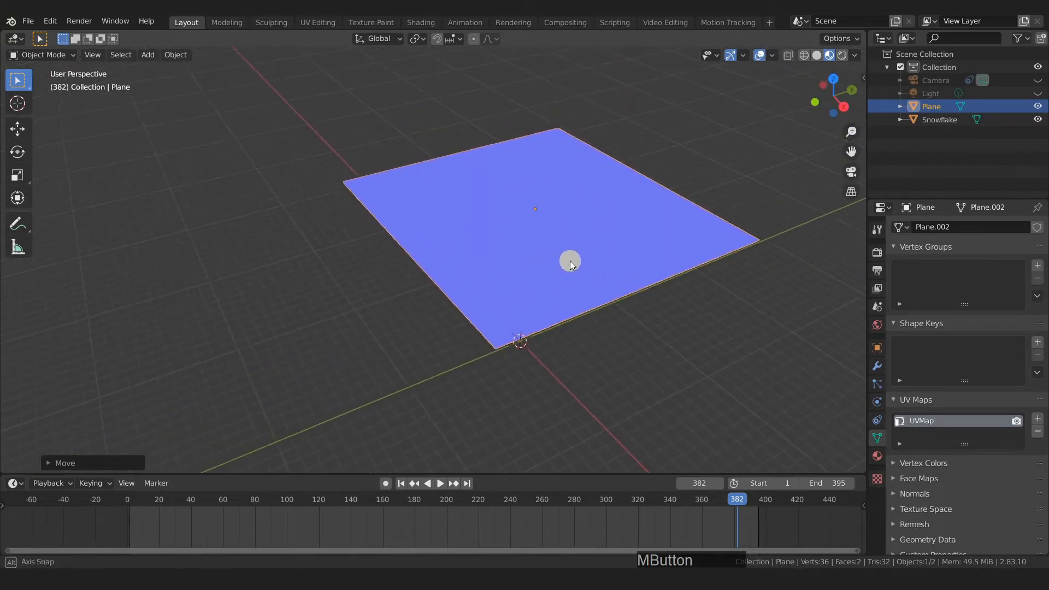
pyautogui.moveTo(546, 220); pyautogui.dragTo(587, 176, button='middle')
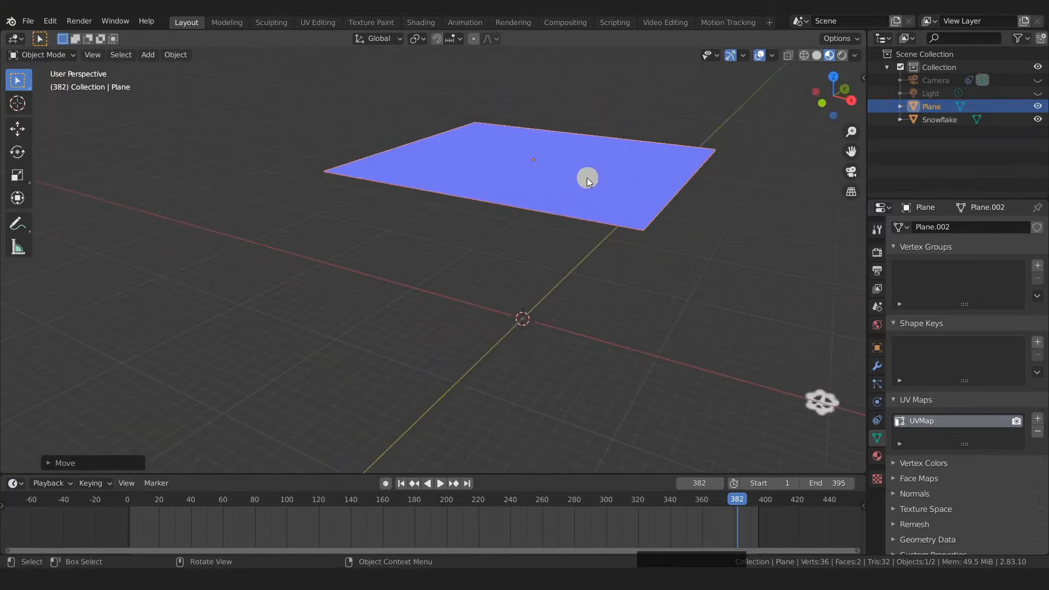
# Rotate the plane 180 degrees about the X axis so its front face points down.
pyautogui.click(573, 169)
pyautogui.press('r')
pyautogui.write('x180')
pyautogui.press('Return')
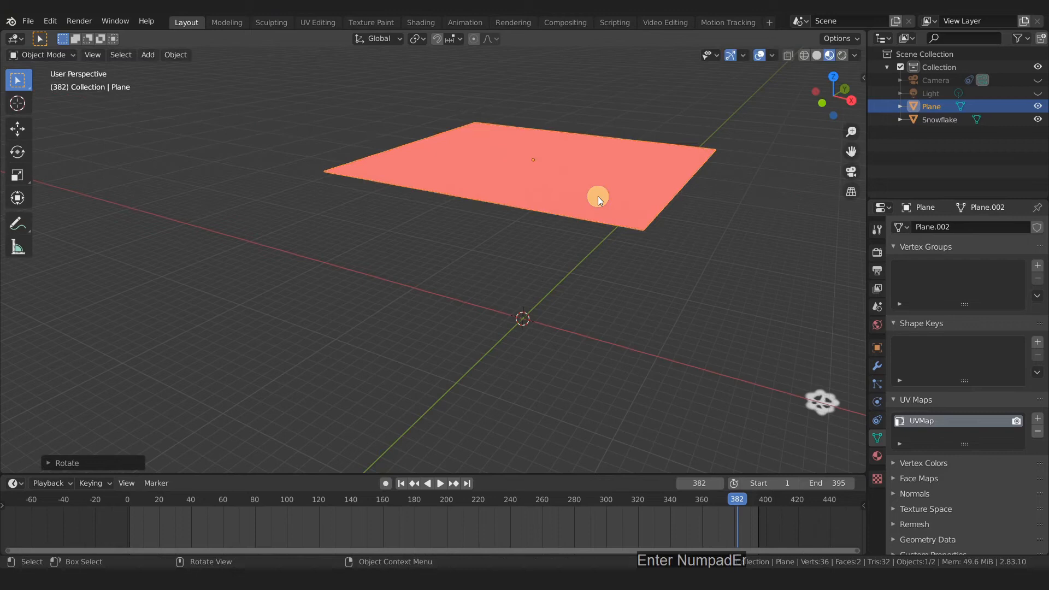
pyautogui.moveTo(596, 201)
pyautogui.mouseDown(button='middle')
pyautogui.moveTo(608, 236)
pyautogui.moveTo(602, 202)
pyautogui.mouseUp(button='middle')
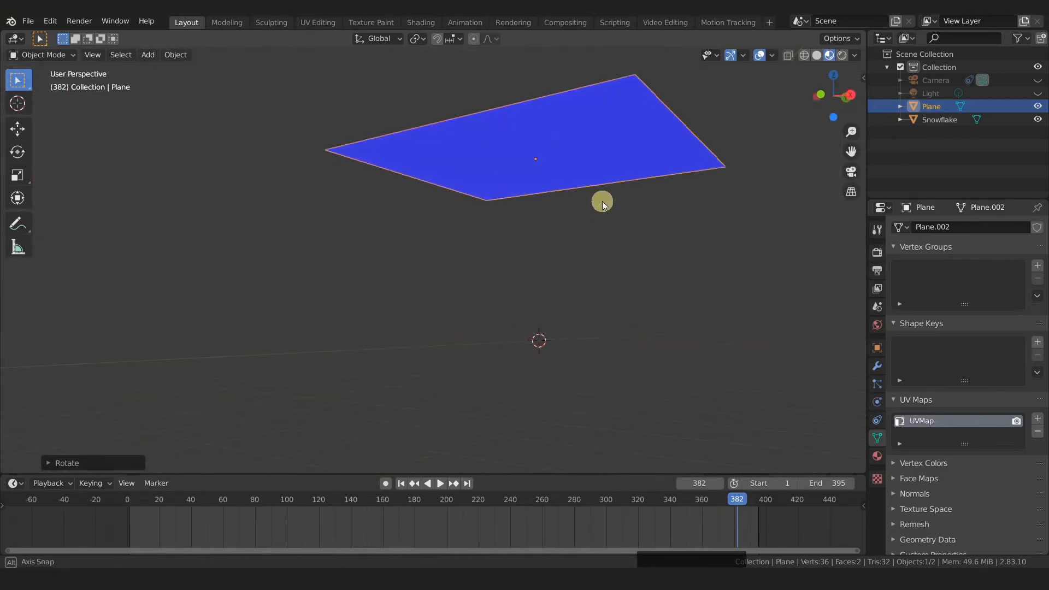
# Add an emitter particle system to the plane and play the animation to preview the falling particles.
pyautogui.click(876, 384)
pyautogui.click(1037, 227)
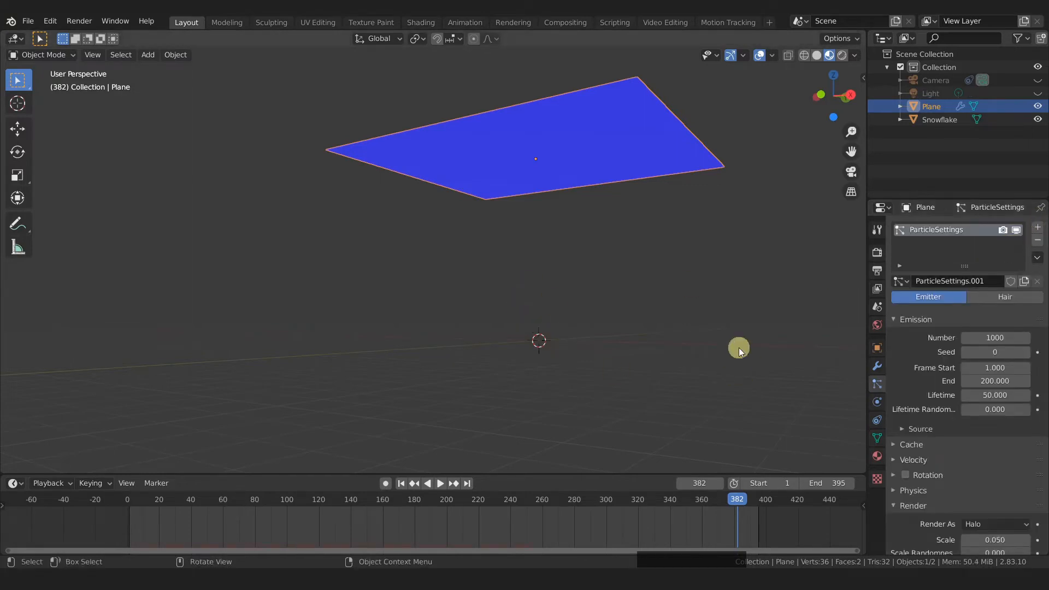
pyautogui.press('space')
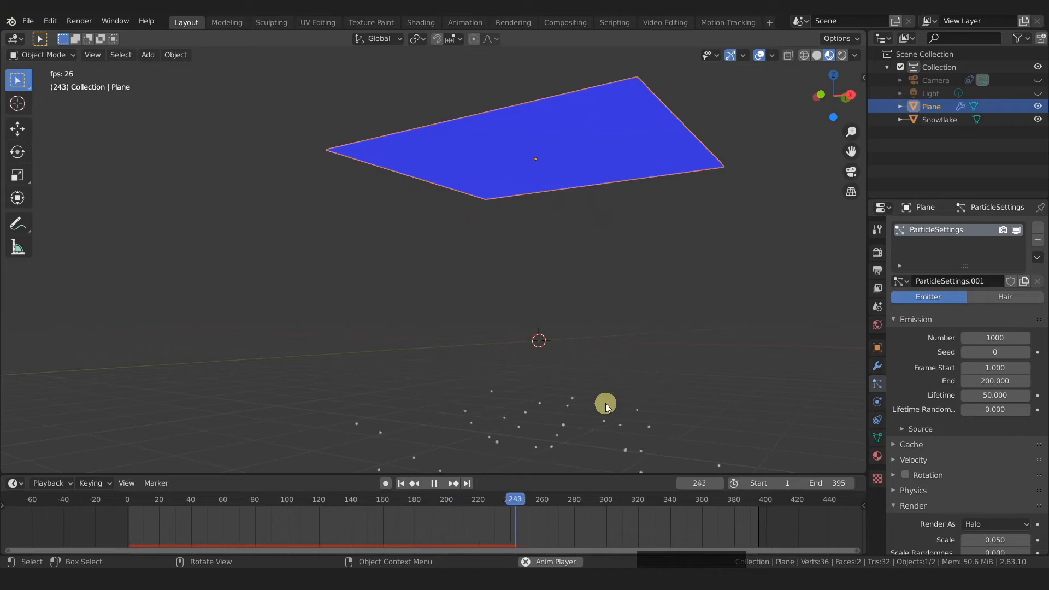
pyautogui.press('space')
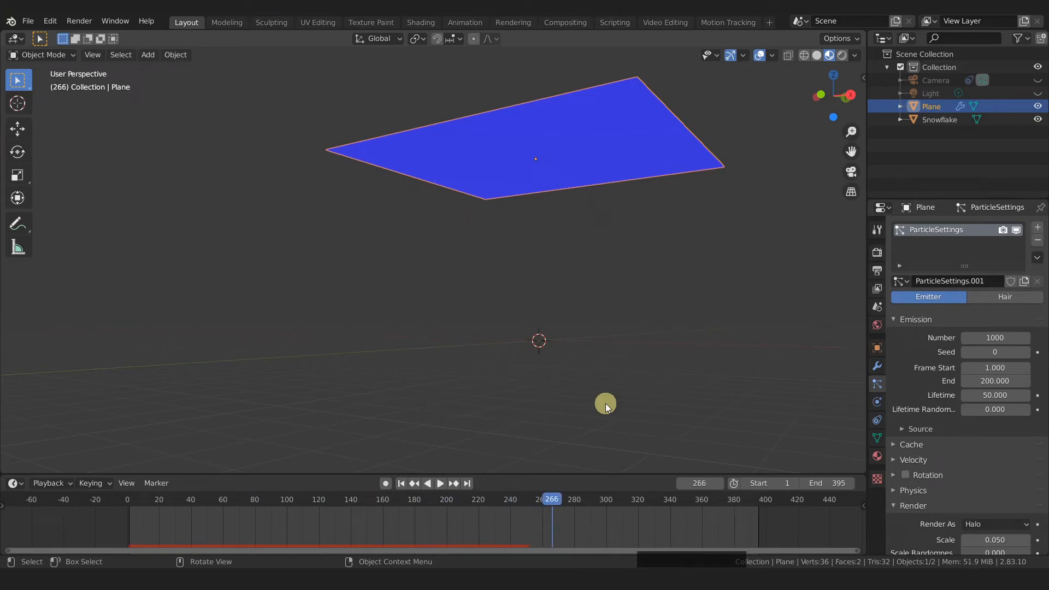
# Replay the particle emission from the first frame and scrub through the frames around 200 to 230 to examine when it stops.
pyautogui.moveTo(551, 515)
pyautogui.keyDown('ctrl'); pyautogui.mouseDown(button='middle')
pyautogui.moveTo(579, 514)
pyautogui.moveTo(540, 501)
pyautogui.mouseUp(button='middle'); pyautogui.keyUp('ctrl')
pyautogui.moveTo(541, 502); pyautogui.dragTo(468, 503)
pyautogui.hotkey('shift', 'Left')
pyautogui.press('space')
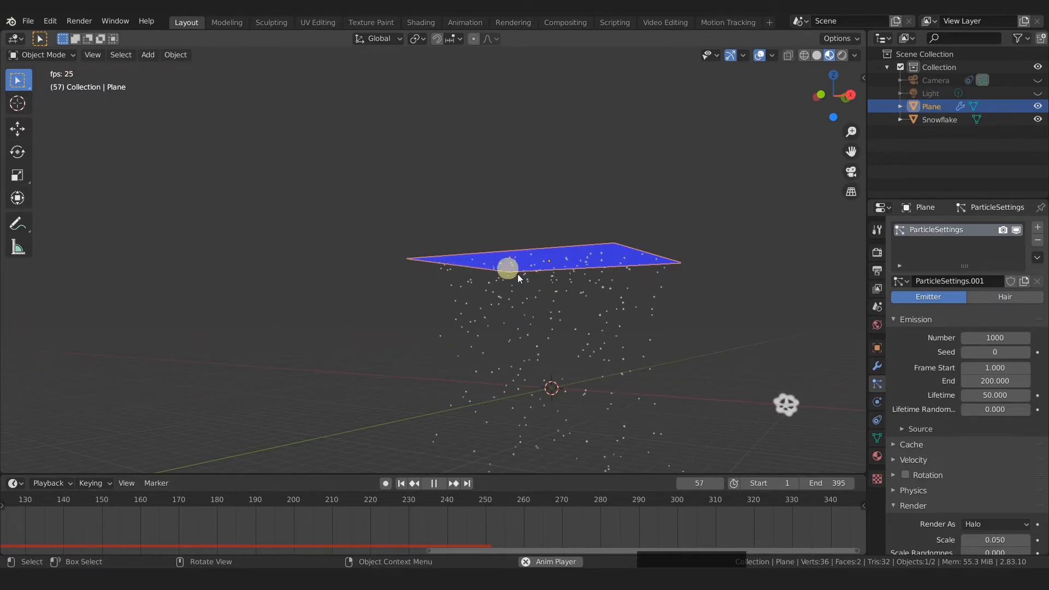
pyautogui.press('space')
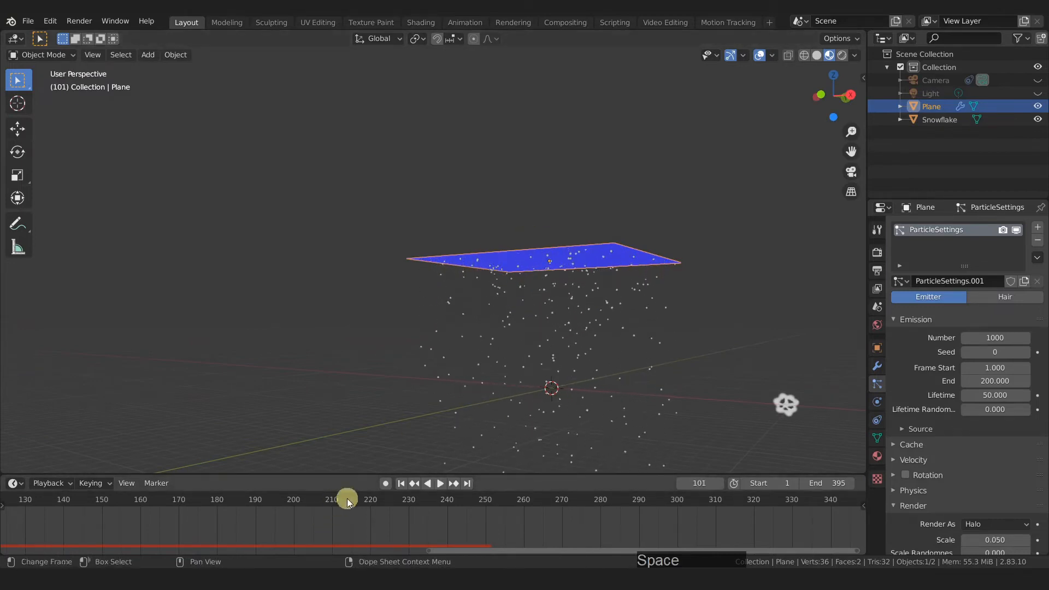
pyautogui.moveTo(294, 501); pyautogui.dragTo(375, 516)
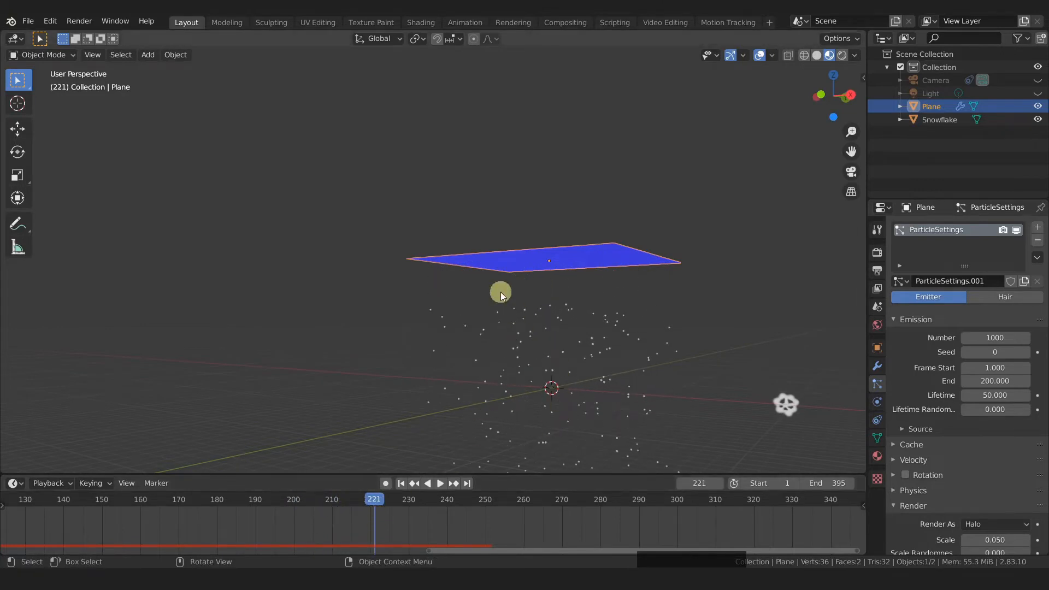
pyautogui.moveTo(378, 497); pyautogui.dragTo(327, 498)
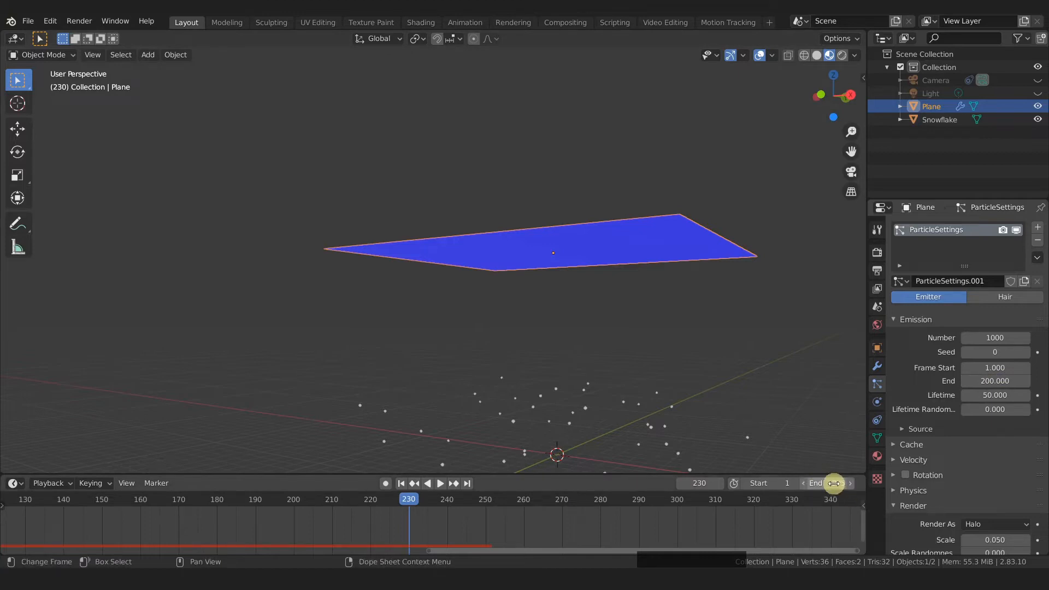
# Set the particle emission's end frame to 395 to match the scene's last frame.
pyautogui.hotkey('ctrl', 'v')
pyautogui.press('shift')
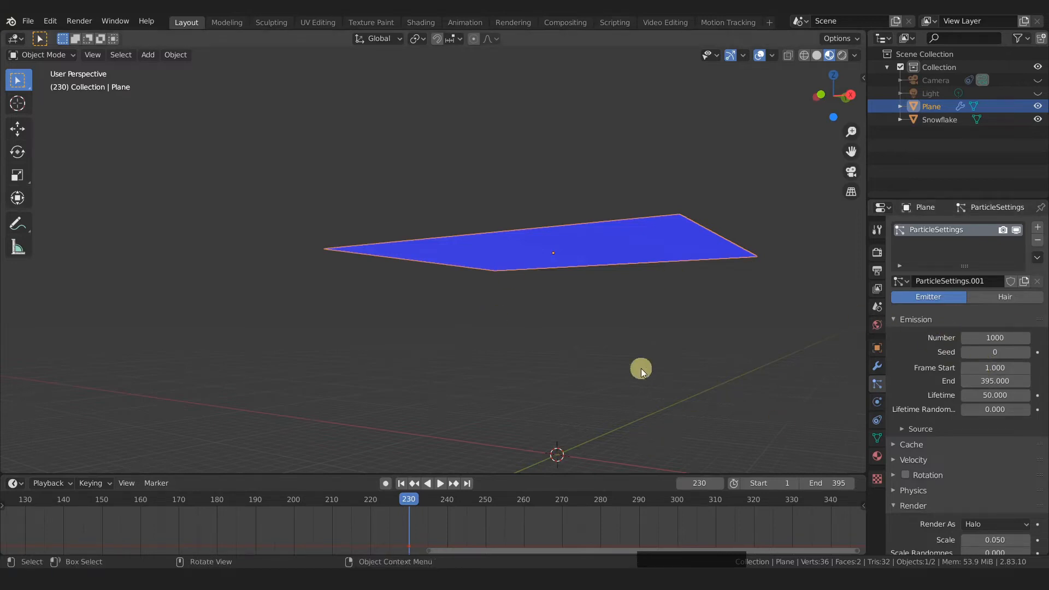
pyautogui.moveTo(671, 376); pyautogui.dragTo(657, 366, button='middle')
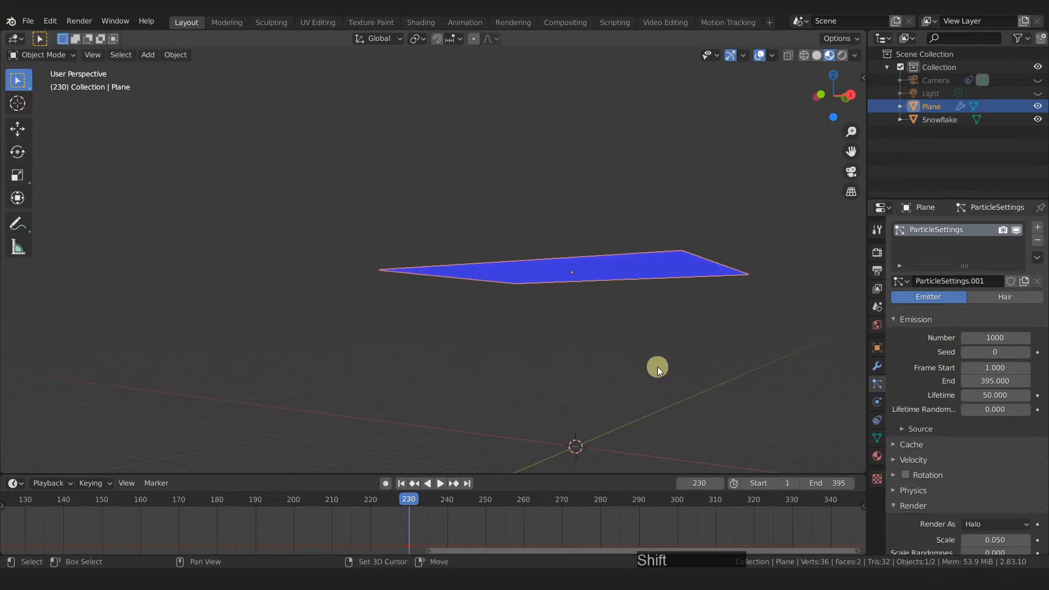
# Play the animation from the first frame, stop it past frame 230, and examine the emitted particles up close.
pyautogui.keyDown('ctrl'); pyautogui.moveTo(409, 528); pyautogui.dragTo(515, 523, button='middle'); pyautogui.keyUp('ctrl')
pyautogui.hotkey('shift', 'Left')
pyautogui.press('space')
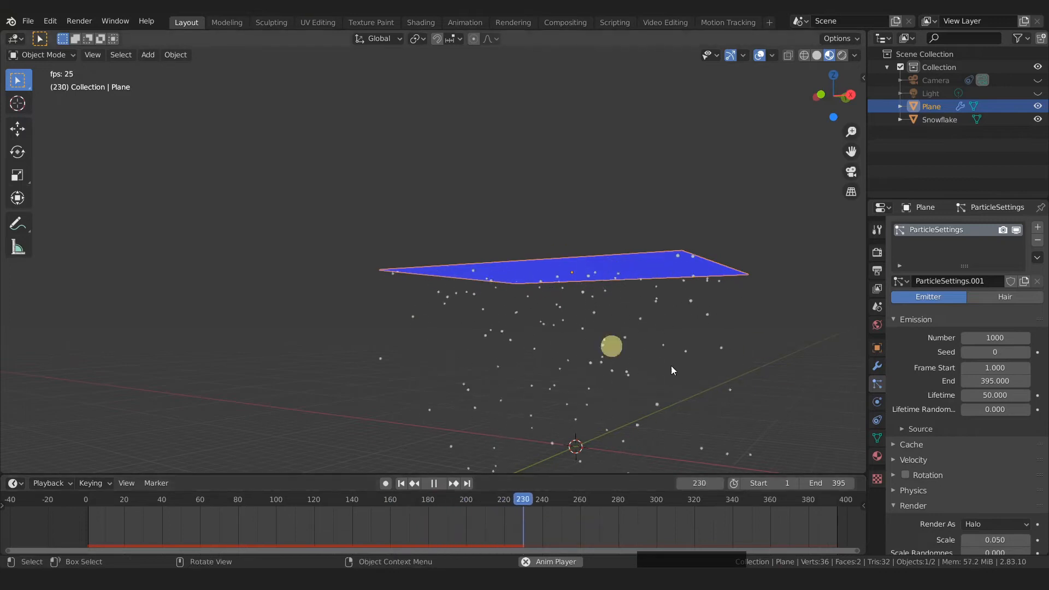
pyautogui.press('space')
pyautogui.scroll(6, 612, 320)
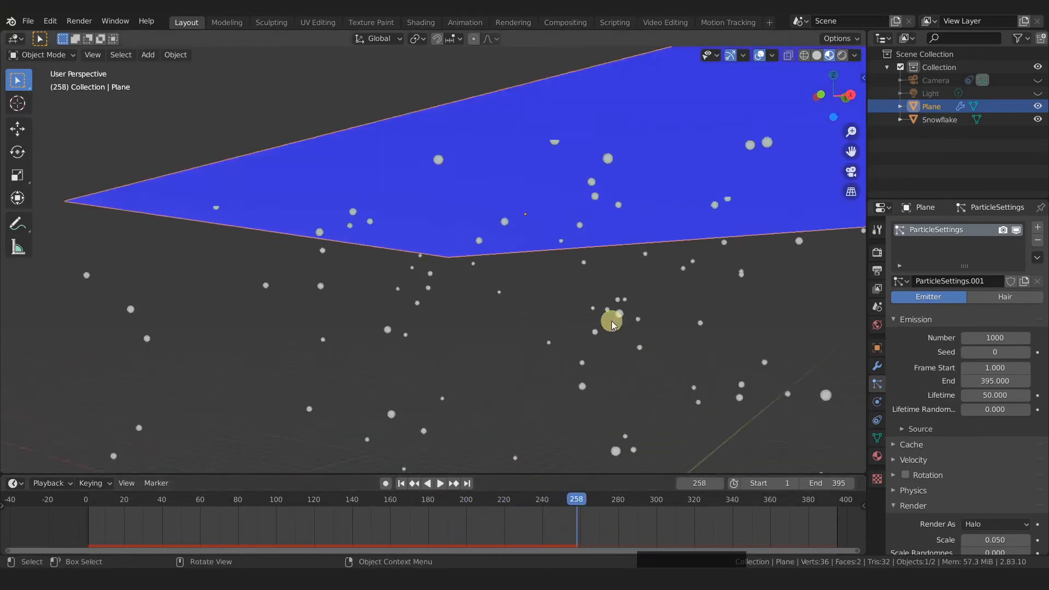
pyautogui.scroll(3, 623, 344)
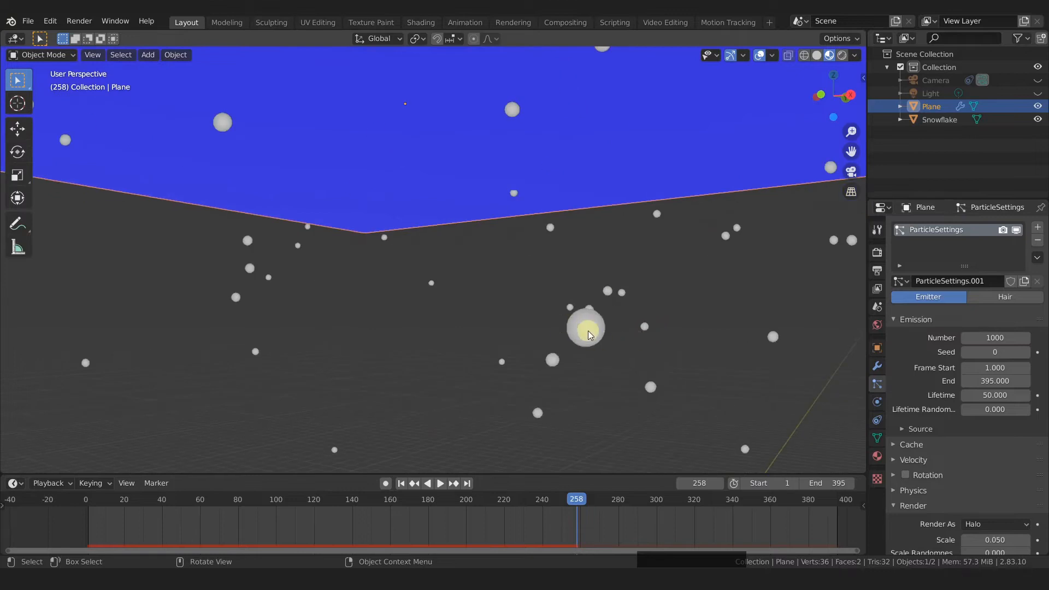
pyautogui.scroll(-5, 589, 330)
pyautogui.scroll(5, 589, 328)
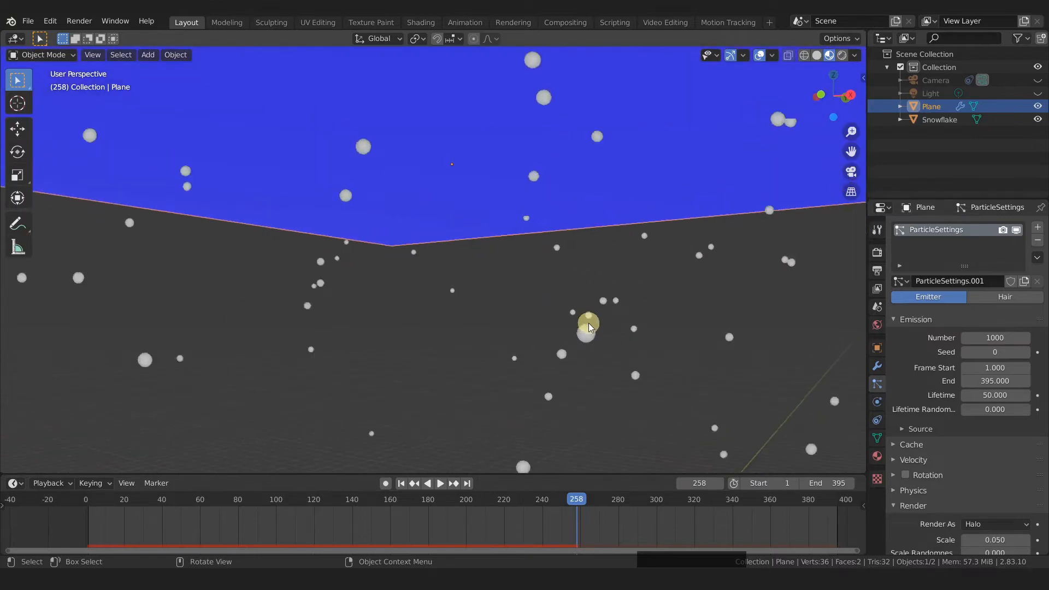
pyautogui.scroll(-1, 588, 323)
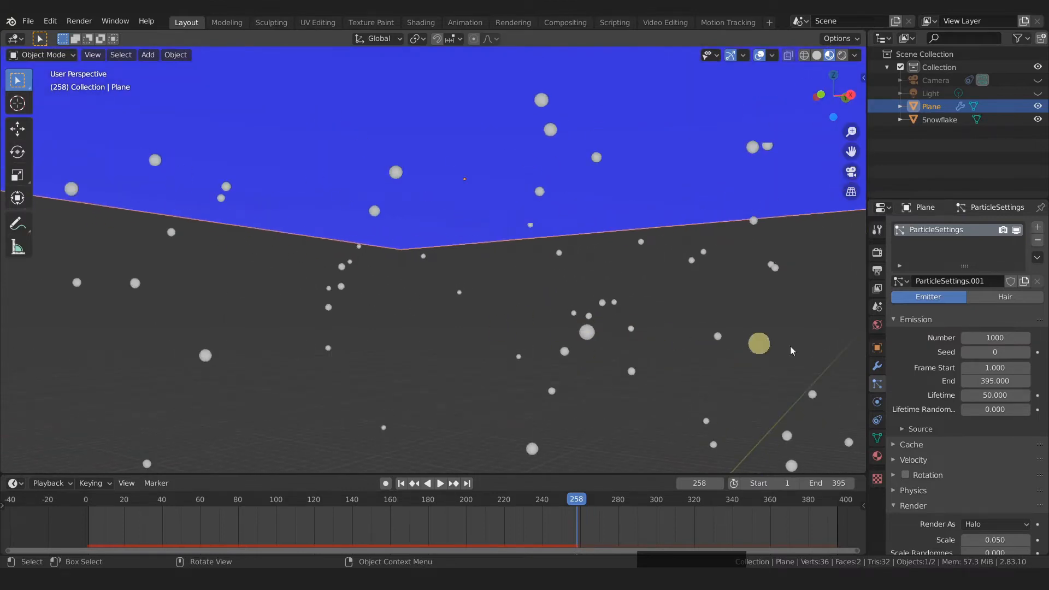
# Render the particles as Object, with Snowflake as the instance object.
pyautogui.scroll(-4, 949, 455)
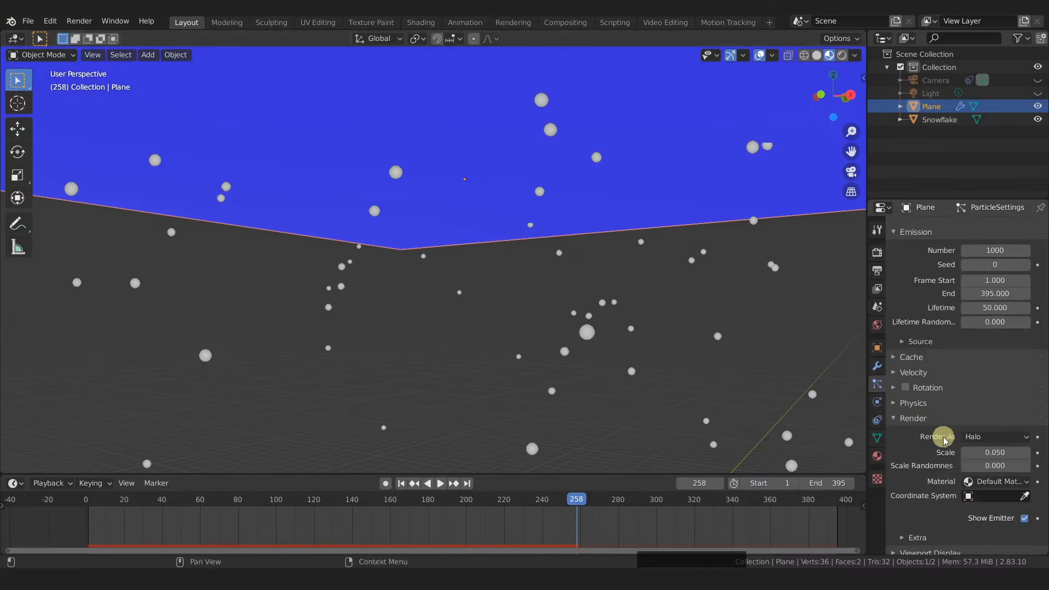
pyautogui.click(988, 437)
pyautogui.click(978, 510)
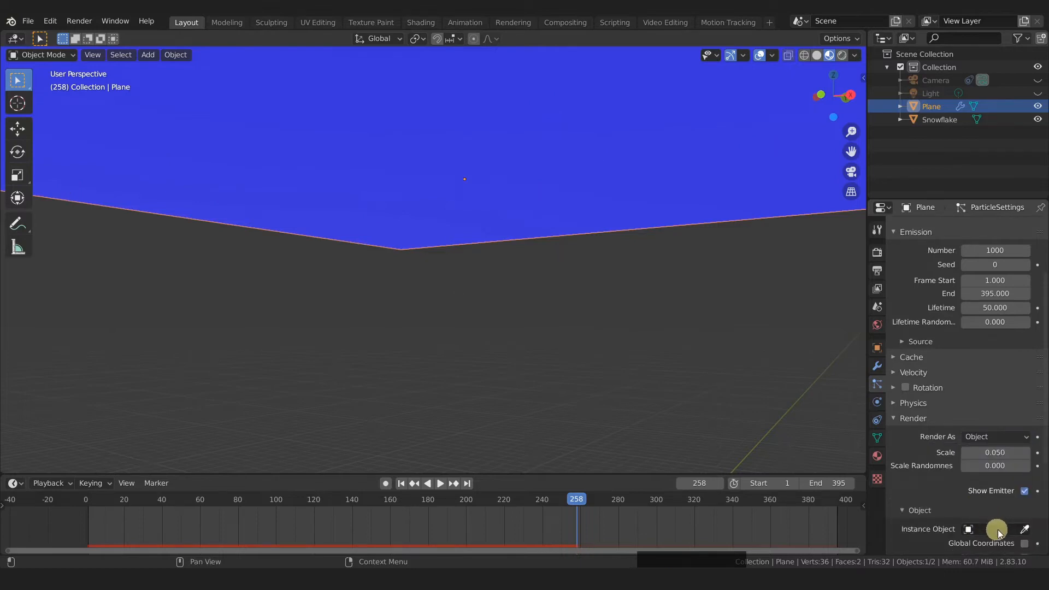
pyautogui.click(996, 528)
pyautogui.click(936, 431)
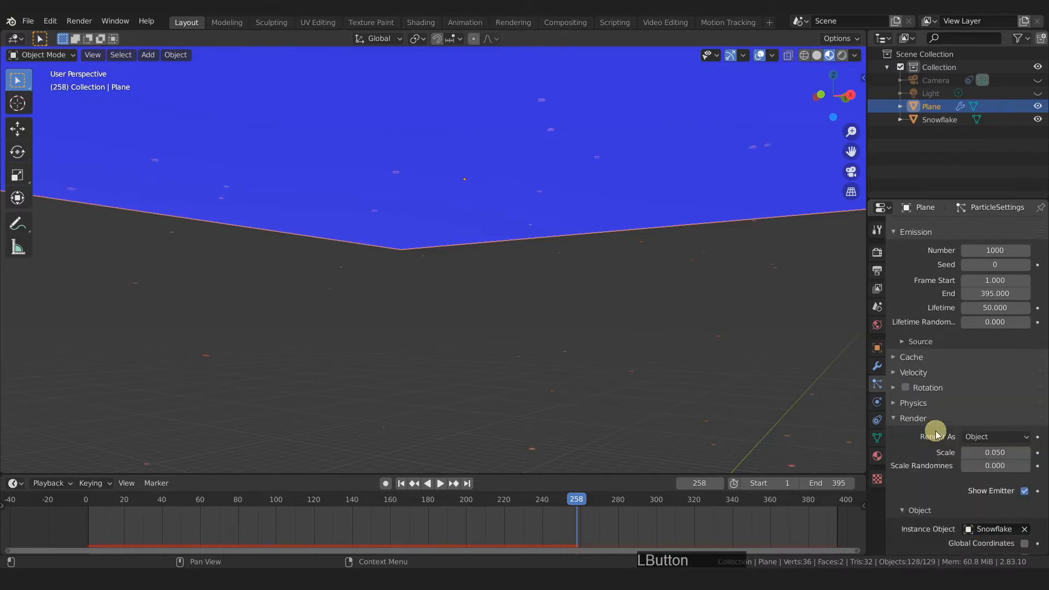
# Enable Object Rotation for the Snowflake particle instances.
pyautogui.moveTo(443, 263); pyautogui.dragTo(619, 339, button='middle')
pyautogui.scroll(-7, 1021, 423)
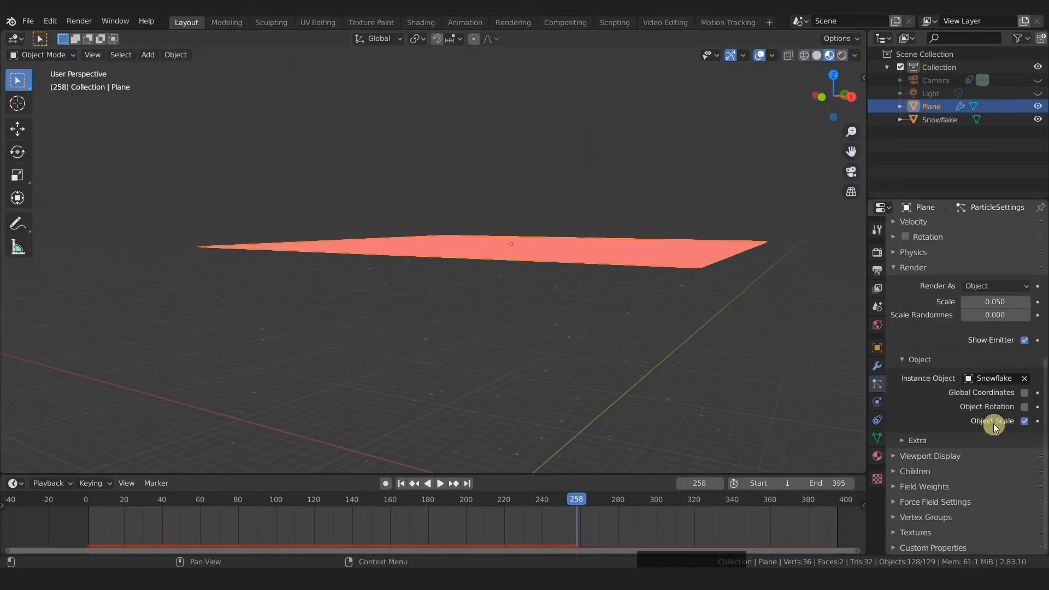
pyautogui.click(1022, 408)
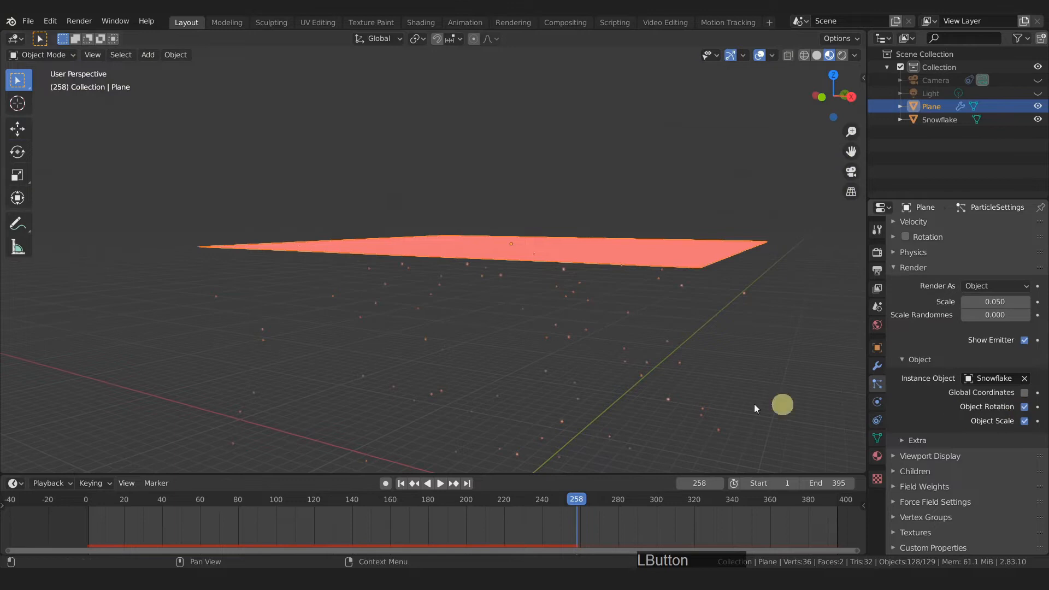
# Set the particle render scale to 0.370 and play the animation to preview the snowflakes.
pyautogui.scroll(4, 573, 364)
pyautogui.keyDown('shift'); pyautogui.moveTo(448, 295); pyautogui.dragTo(544, 330, button='middle'); pyautogui.keyUp('shift')
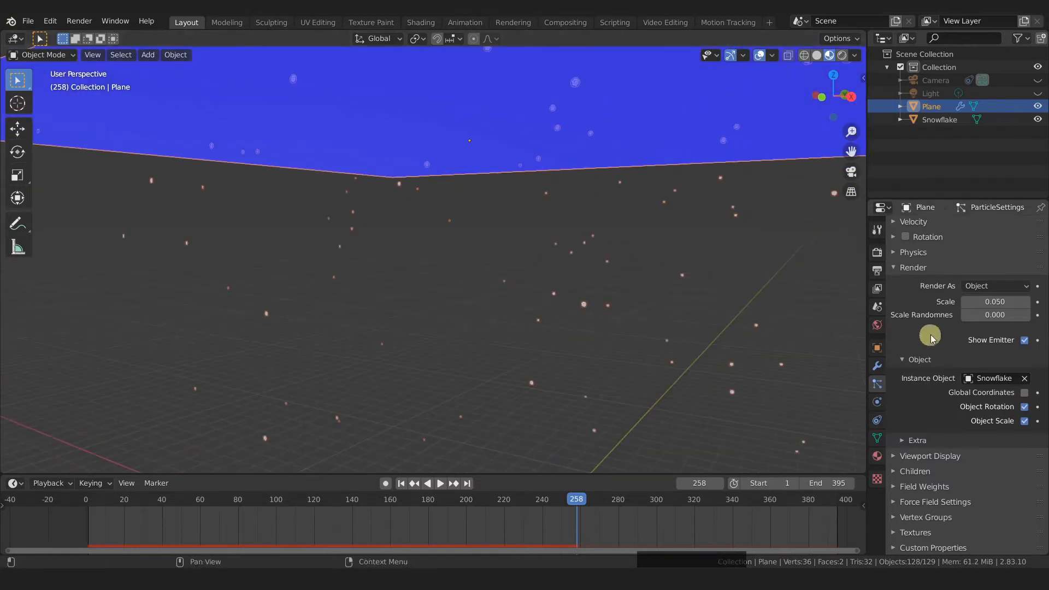
pyautogui.moveTo(985, 299); pyautogui.dragTo(867, 295)
pyautogui.press('space')
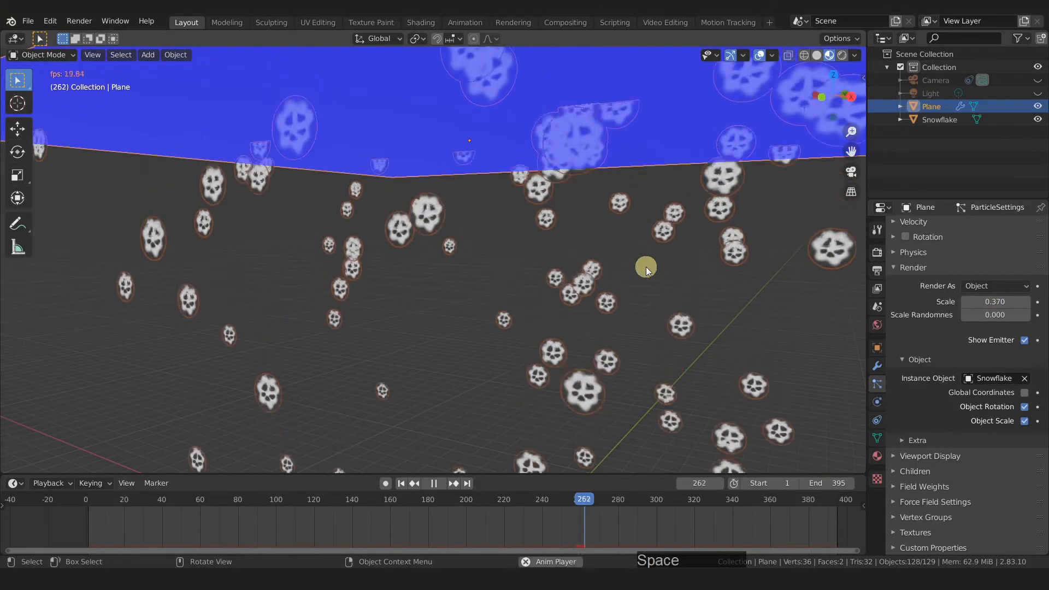
# Switch to the camera view, unhide the Camera, and play the animation to preview the snowflakes over the forest footage.
pyautogui.scroll(-4, 646, 268)
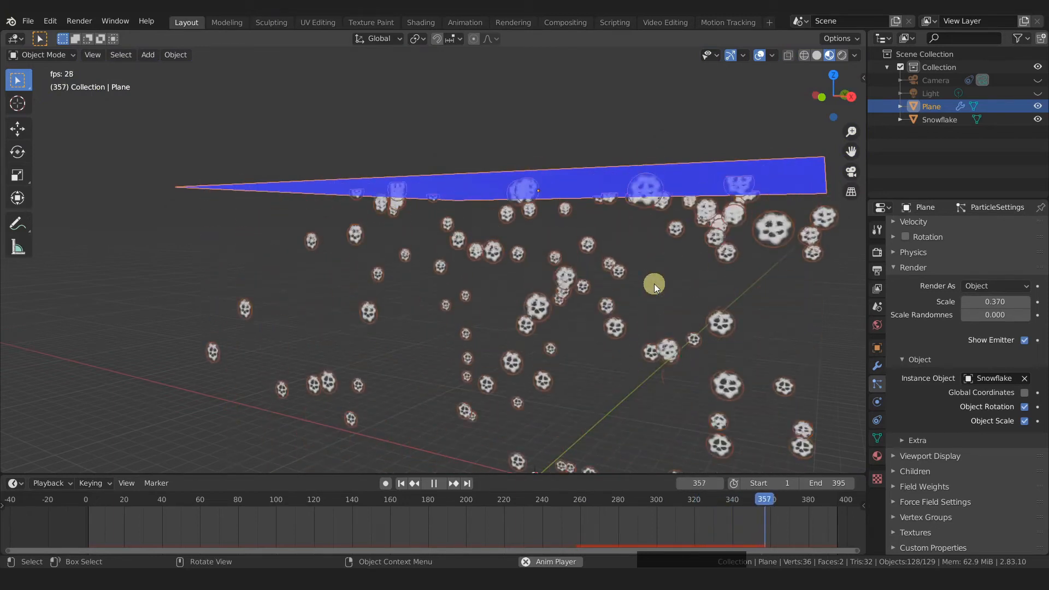
pyautogui.press('space')
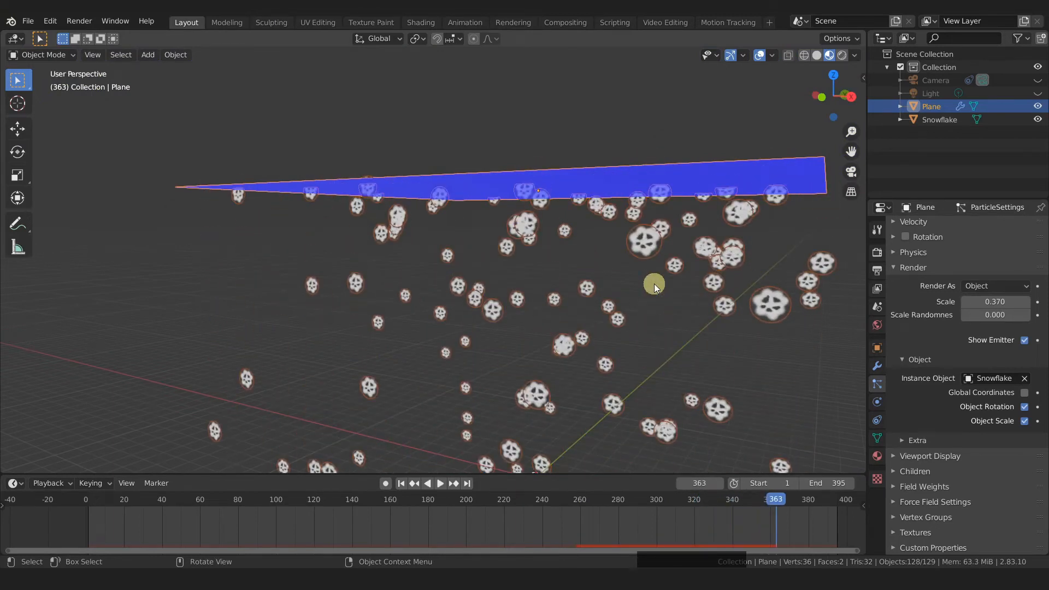
pyautogui.press('KP_0')
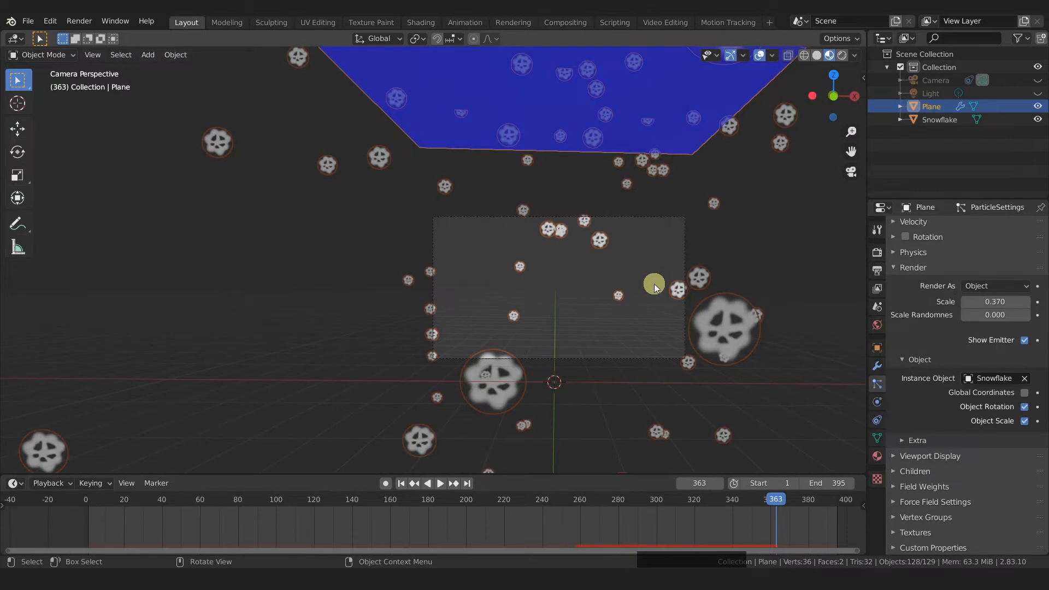
pyautogui.click(1037, 80)
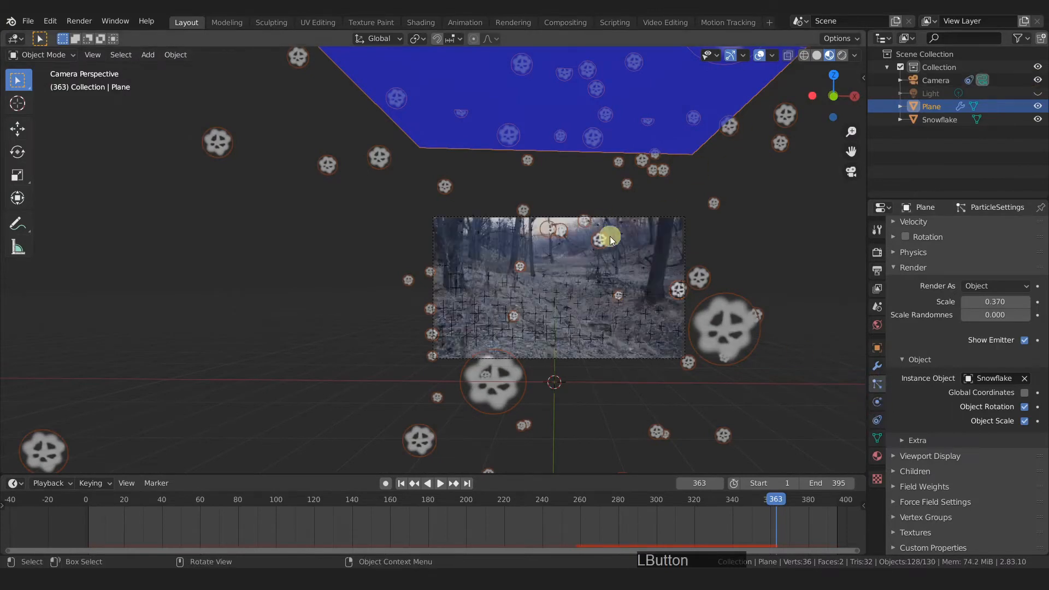
pyautogui.scroll(3, 609, 236)
pyautogui.press('space')
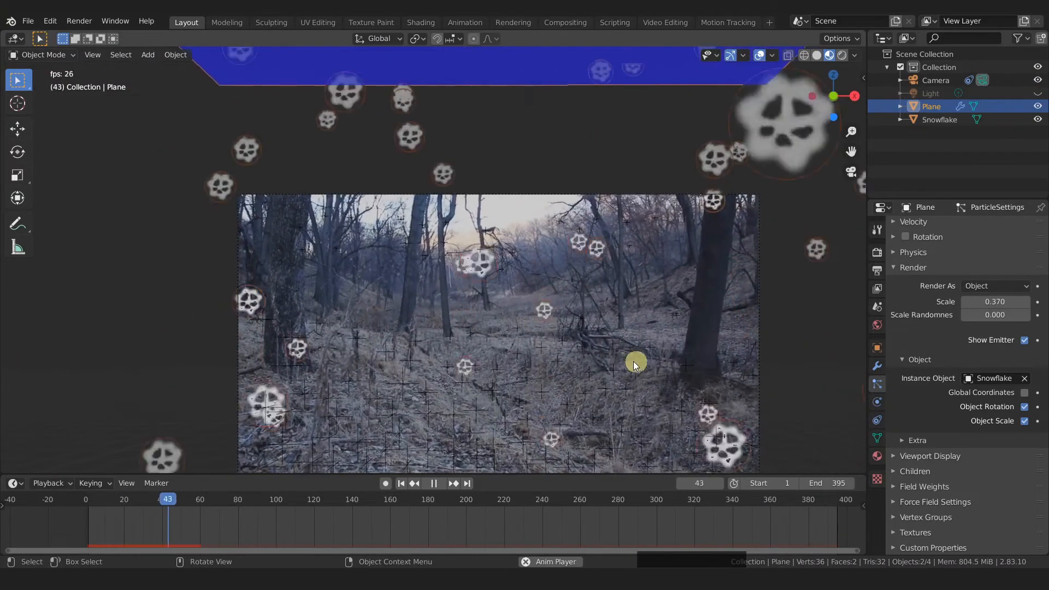
pyautogui.press('space')
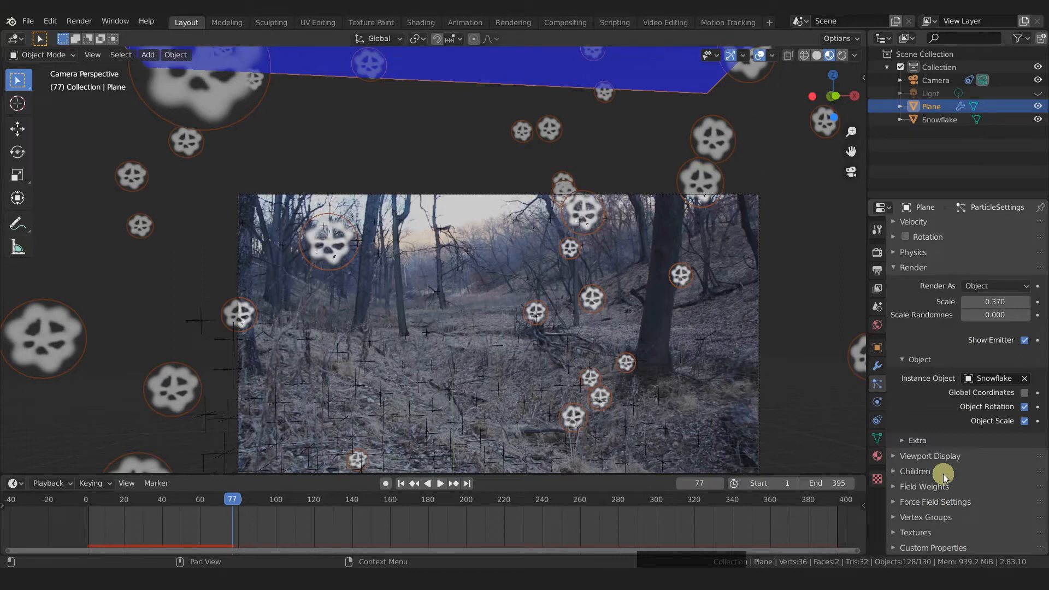
# Set the Gravity field weight of the particles to 0.100 and preview the fall from the first frame.
pyautogui.scroll(10, 942, 424)
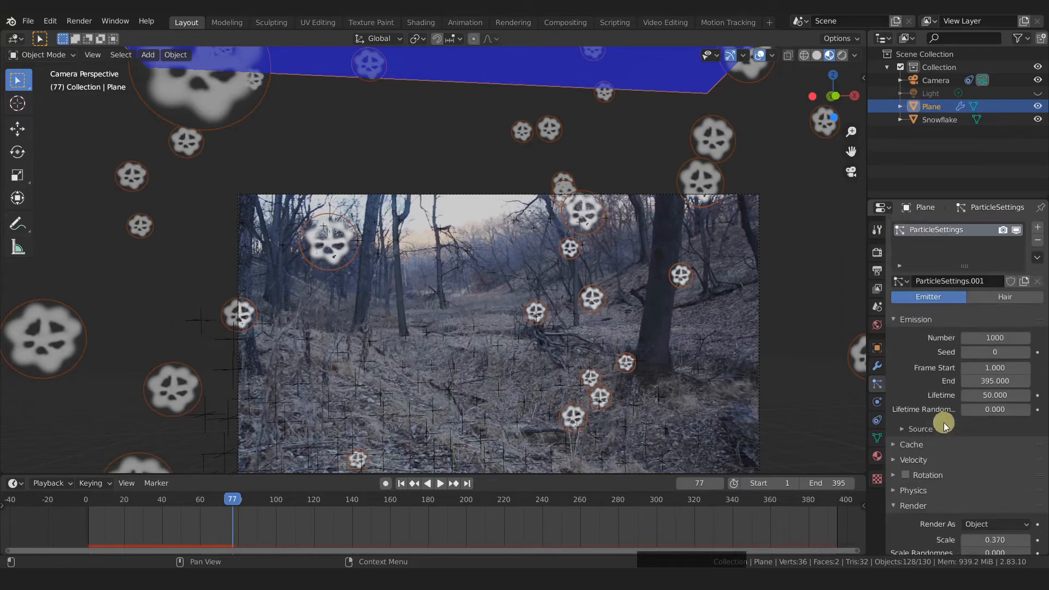
pyautogui.scroll(-10, 943, 420)
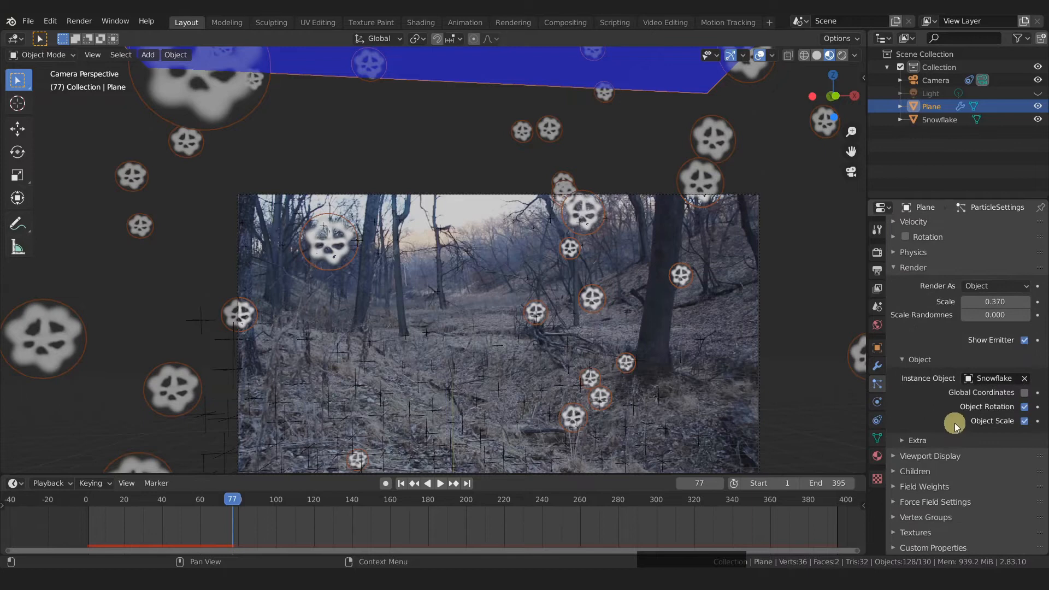
pyautogui.click(916, 487)
pyautogui.scroll(-6, 928, 487)
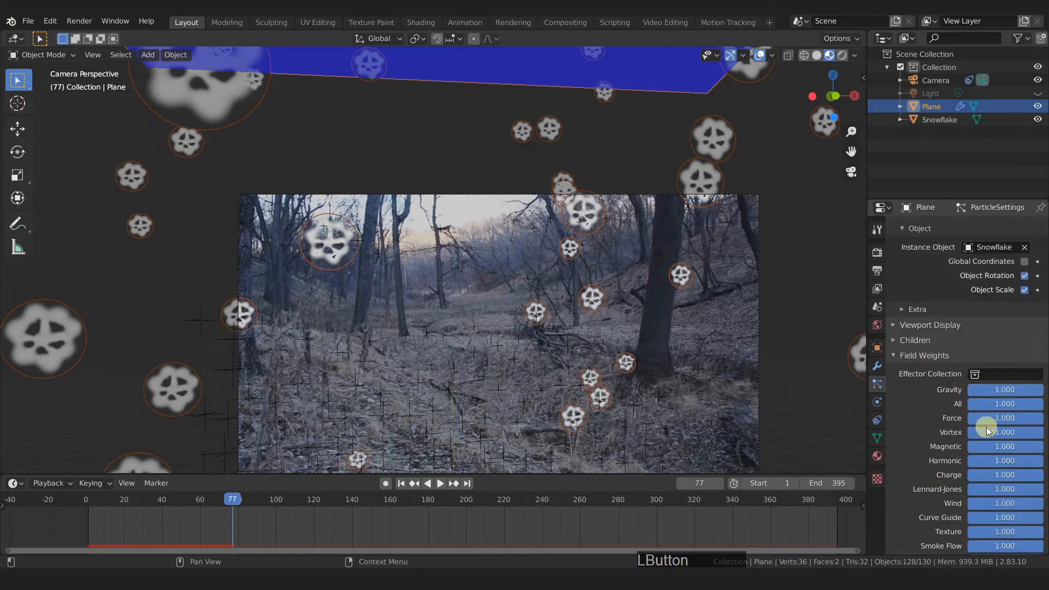
pyautogui.click(1010, 389)
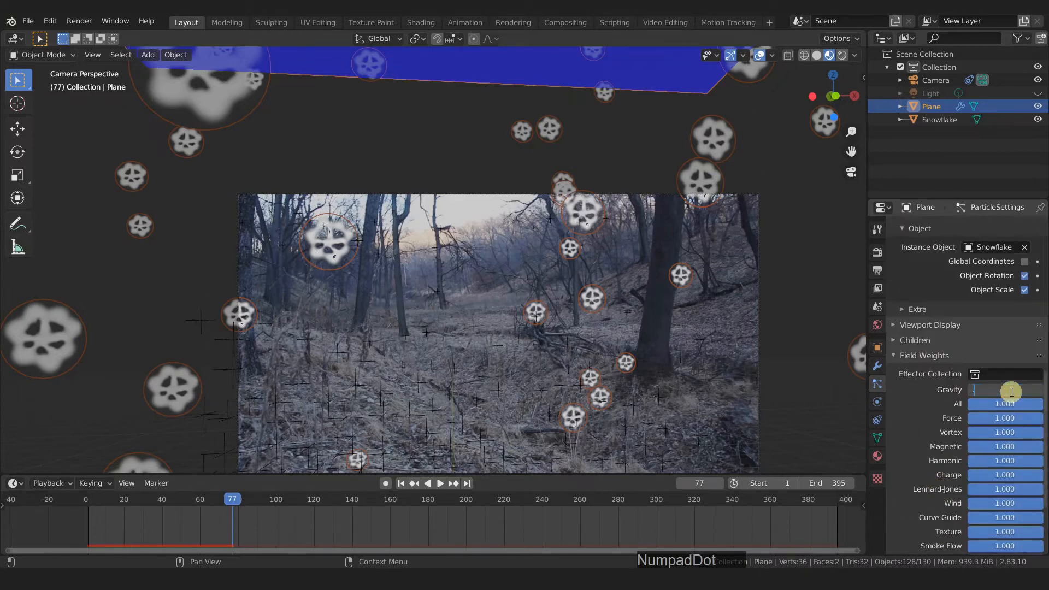
pyautogui.hotkey('shift', 'Left')
pyautogui.press('space')
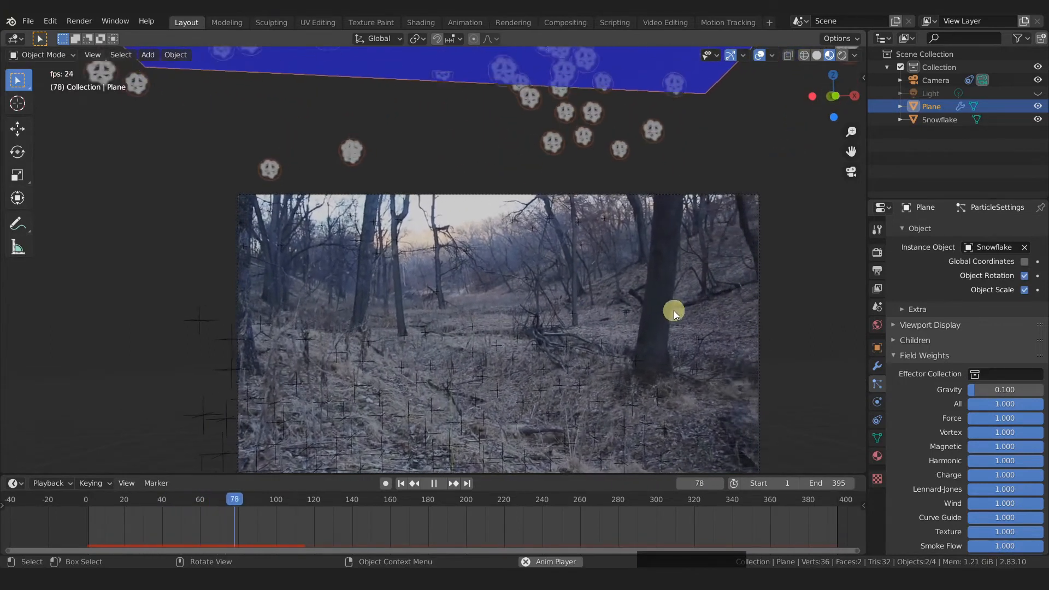
pyautogui.press('space')
# Leave the camera view and scale up the emitter plane so it covers a larger area.
pyautogui.keyDown('shift'); pyautogui.moveTo(632, 105); pyautogui.dragTo(615, 111, button='middle'); pyautogui.keyUp('shift')
pyautogui.moveTo(651, 161); pyautogui.dragTo(484, 245, button='middle')
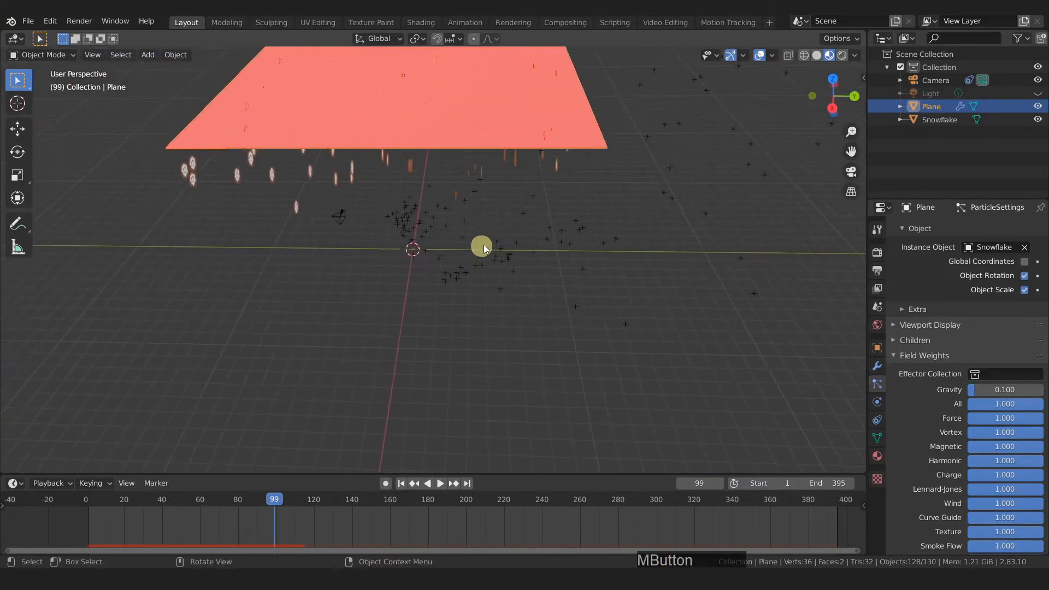
pyautogui.press('s')
pyautogui.click(607, 273)
pyautogui.scroll(-4, 604, 267)
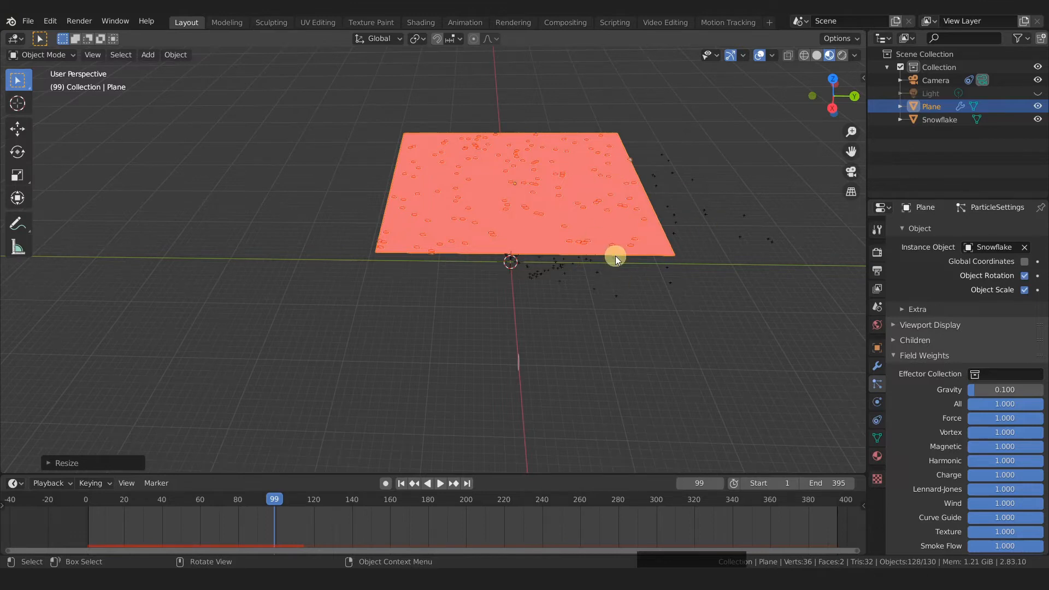
# In top view, move the emitter plane forward along Y so its near edge lies just behind the camera.
pyautogui.press('KP_7')
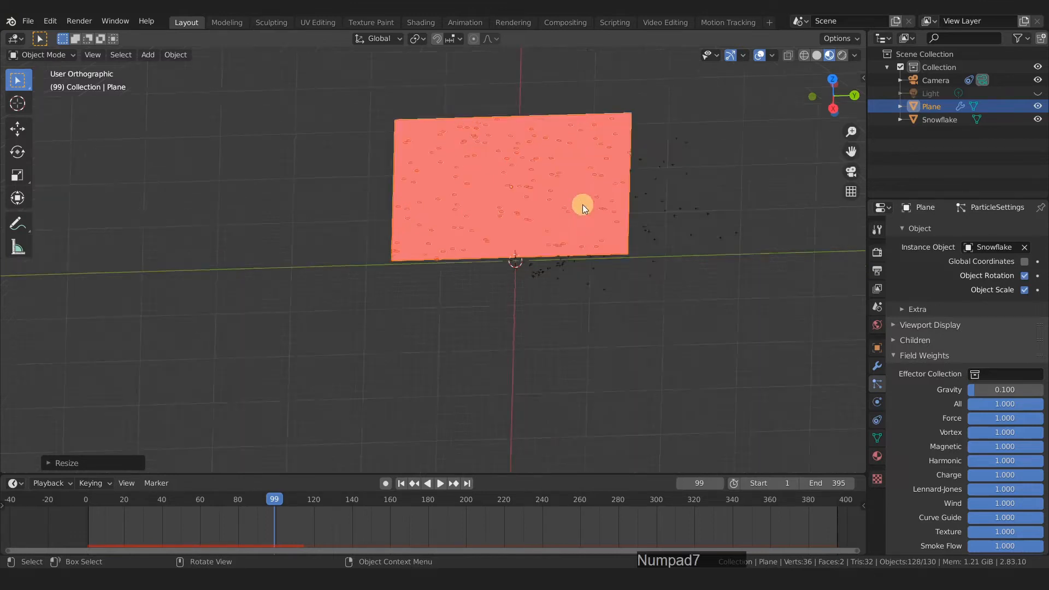
pyautogui.press('g')
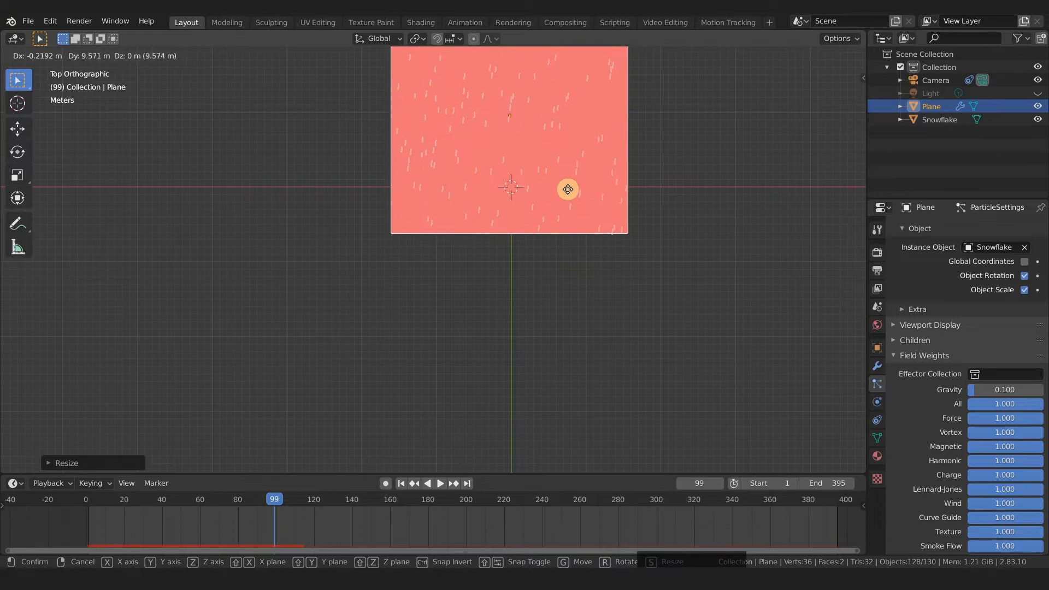
pyautogui.click(568, 187)
pyautogui.scroll(6, 507, 234)
pyautogui.press('g')
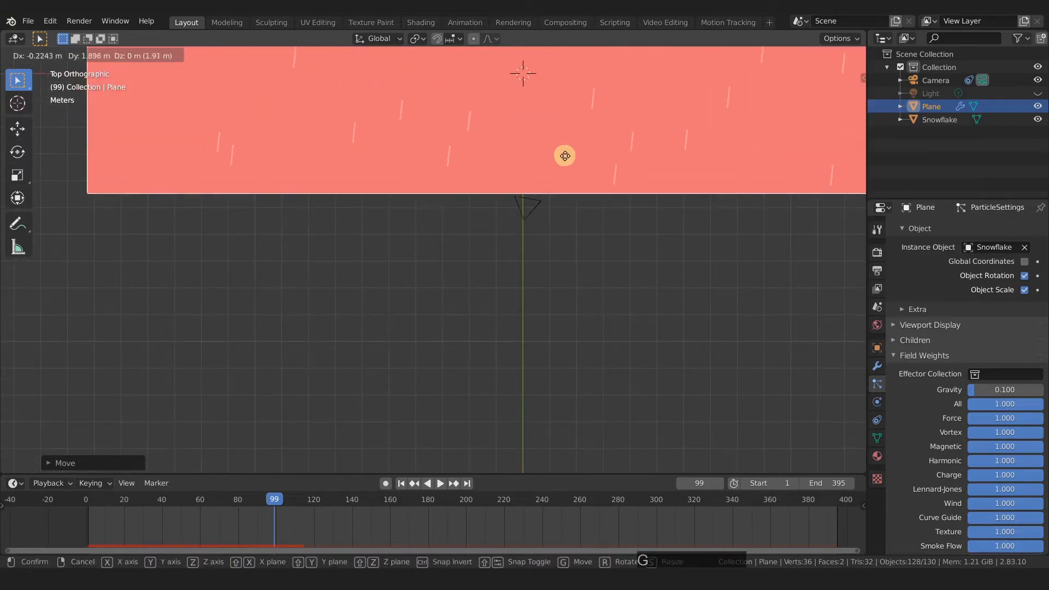
pyautogui.click(563, 193)
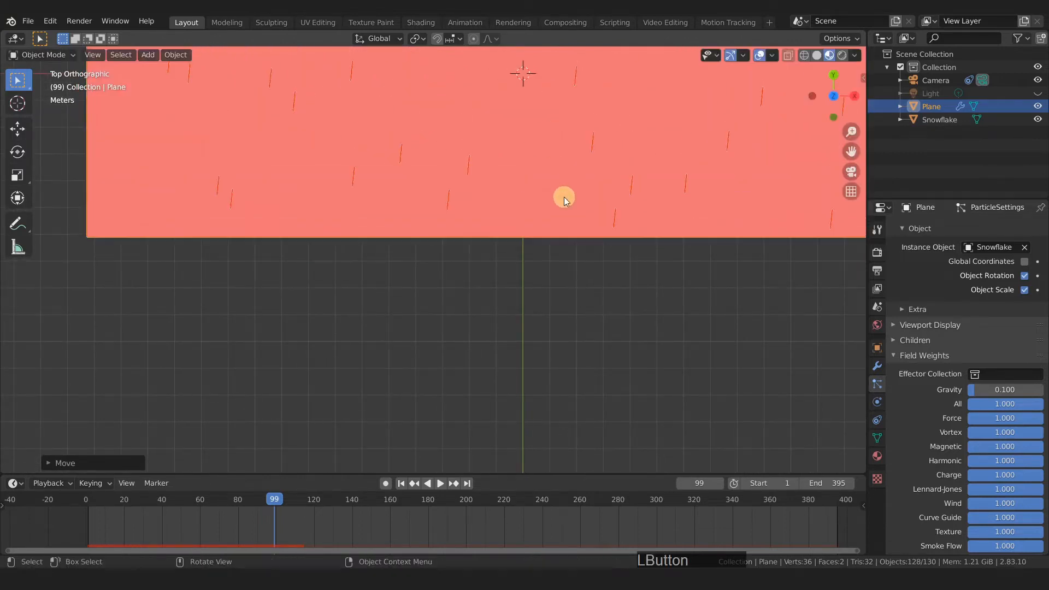
# Scale the emitter plane down somewhat and move it back along Y to cover the camera again.
pyautogui.scroll(-5, 555, 192)
pyautogui.press('s')
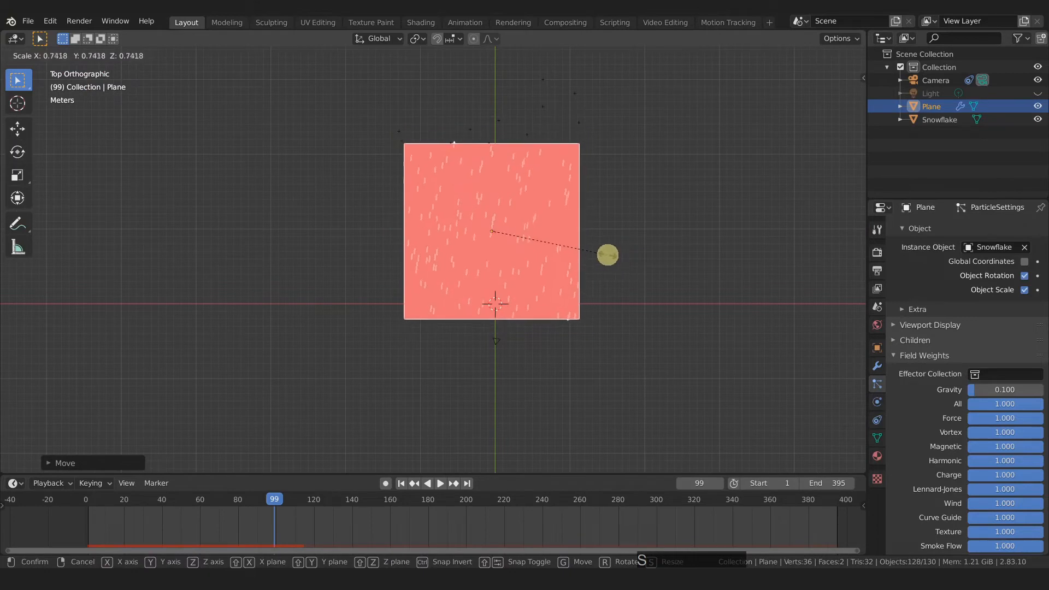
pyautogui.click(613, 259)
pyautogui.press('g')
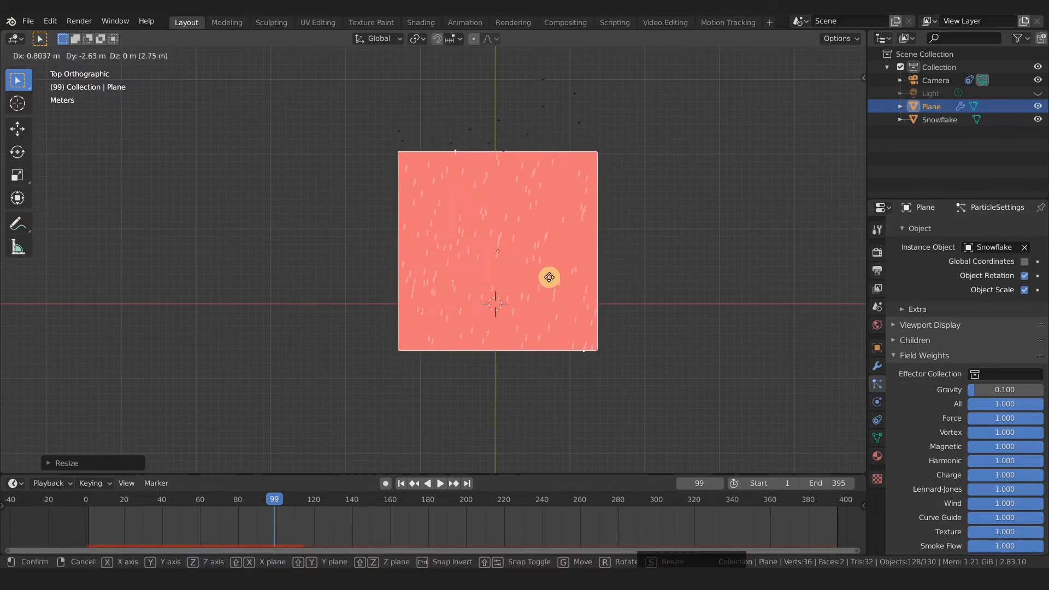
pyautogui.click(549, 274)
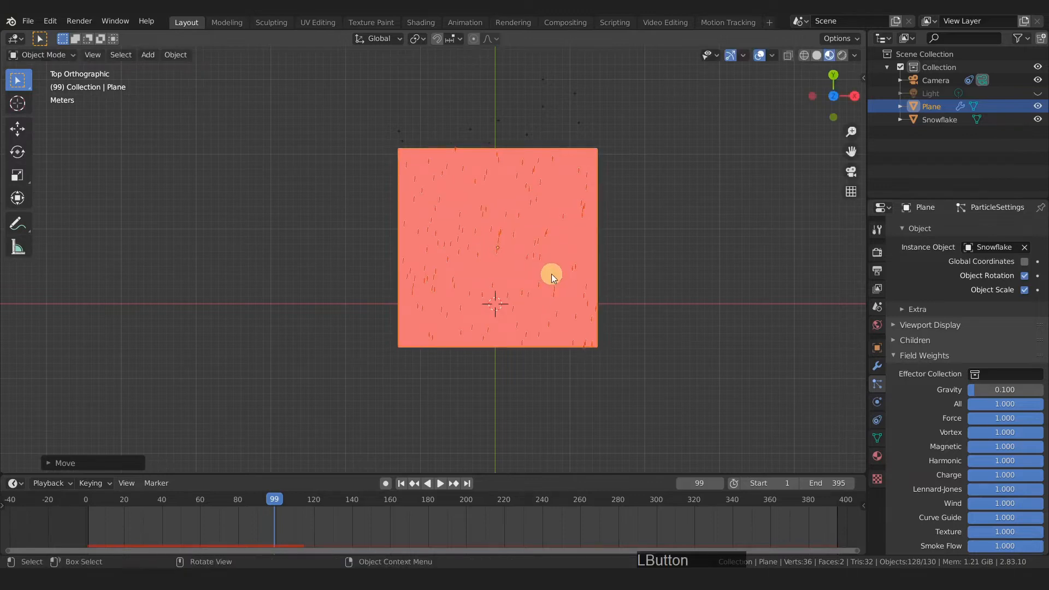
# Check the plane's coverage through the camera at frames 186 and 144, and save the file.
pyautogui.press('KP_0')
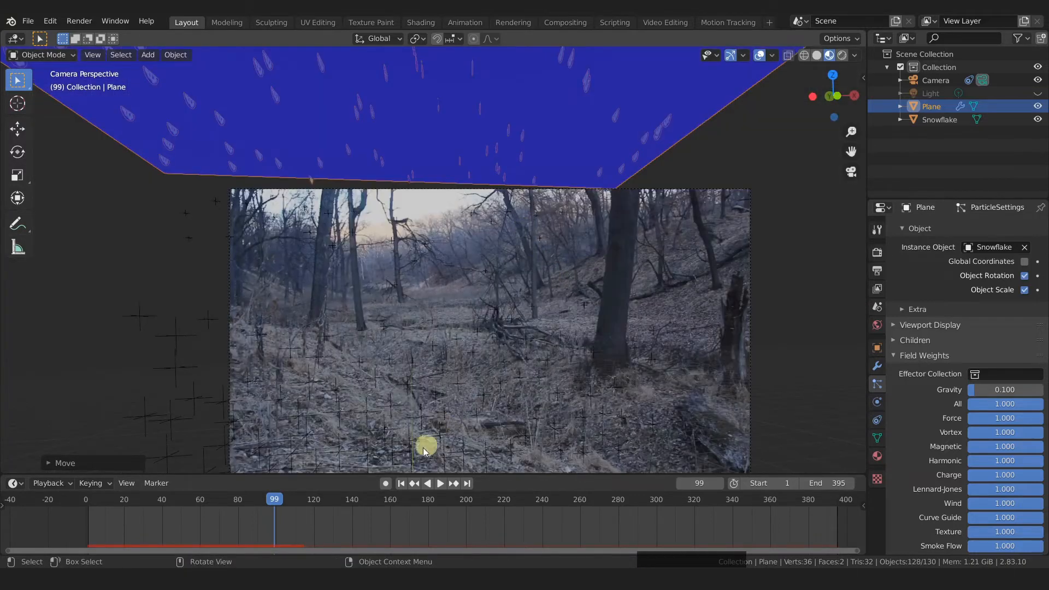
pyautogui.moveTo(276, 498); pyautogui.dragTo(439, 500)
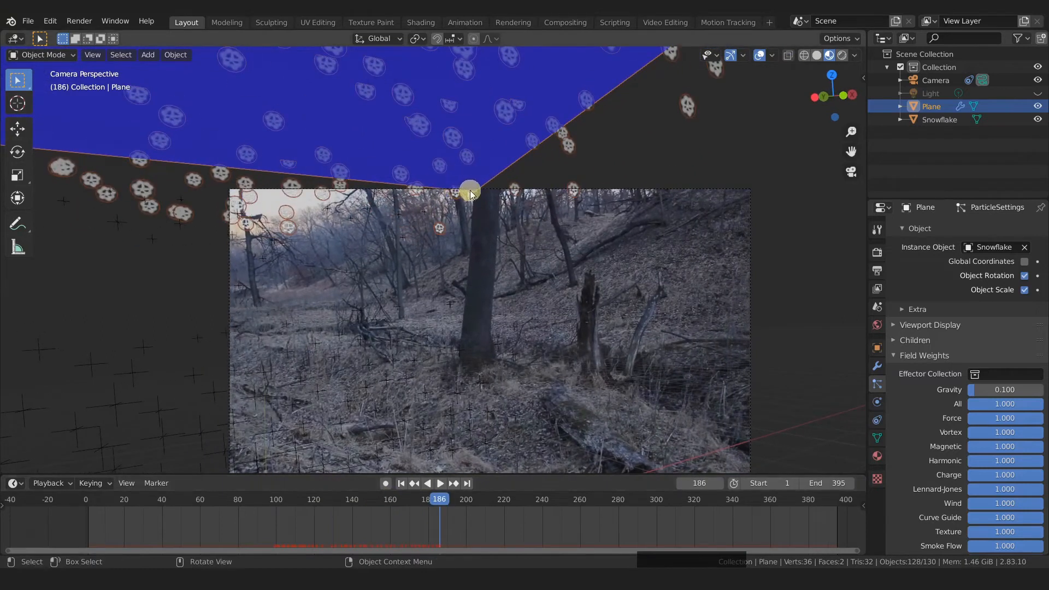
pyautogui.moveTo(441, 498); pyautogui.dragTo(359, 507)
pyautogui.hotkey('ctrl', 's')
# Play the animation from the first frame to check how far the snowflakes fall before disappearing.
pyautogui.scroll(15, 999, 311)
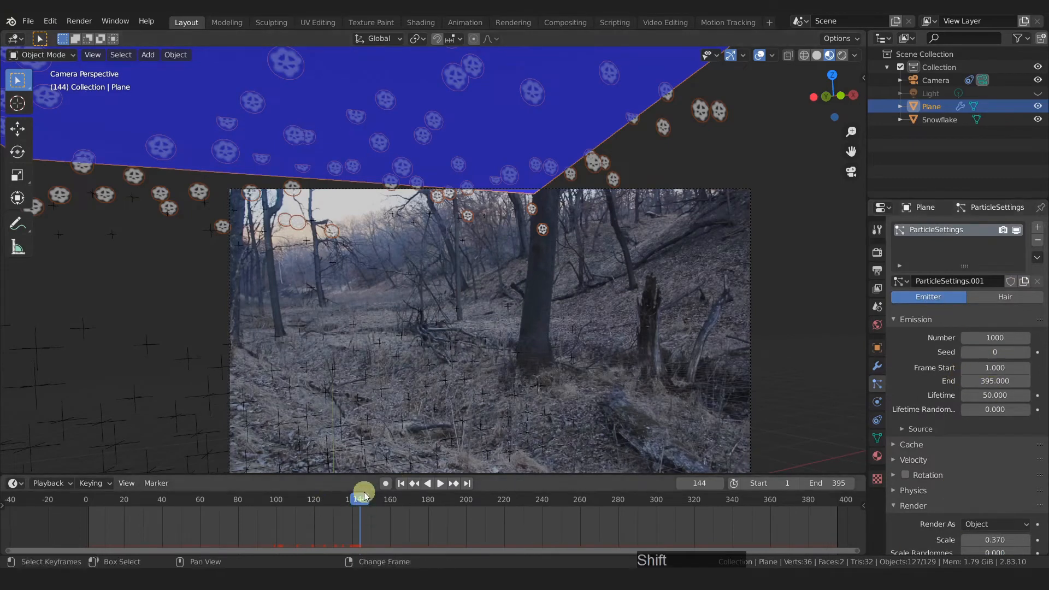
pyautogui.hotkey('shift', 'Left')
pyautogui.press('space')
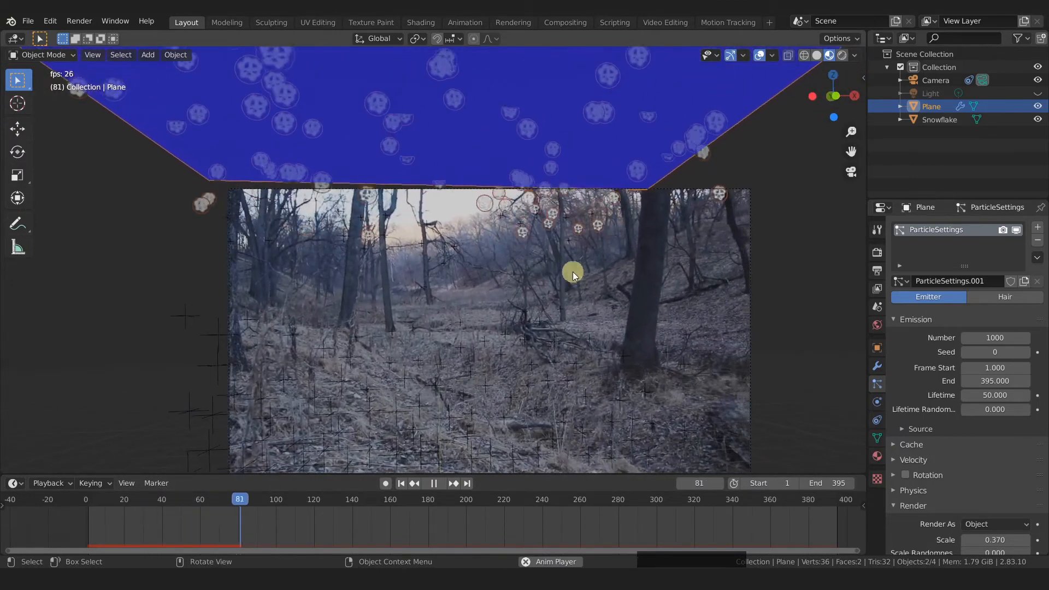
pyautogui.press('space')
# Set the particle Lifetime to 1000 from the first frame and play the animation past frame 120.
pyautogui.hotkey('shift', 'Left')
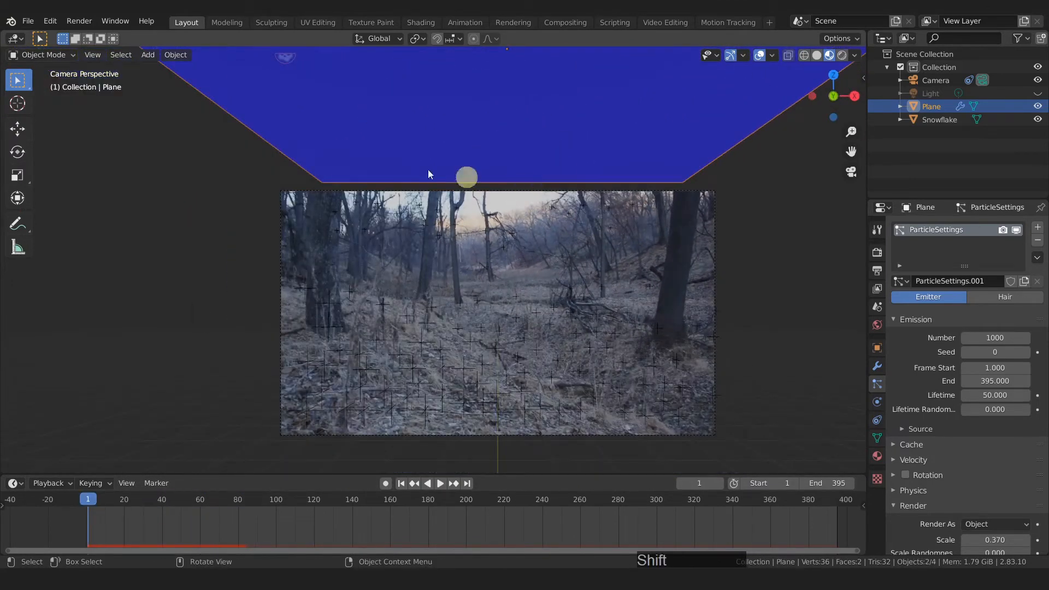
pyautogui.click(991, 395)
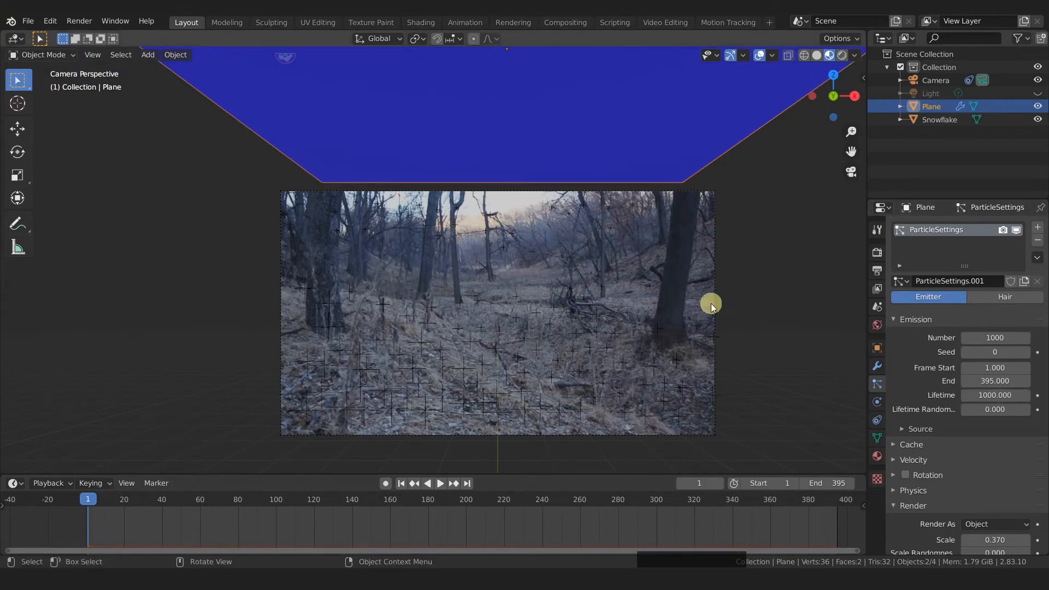
pyautogui.press('space')
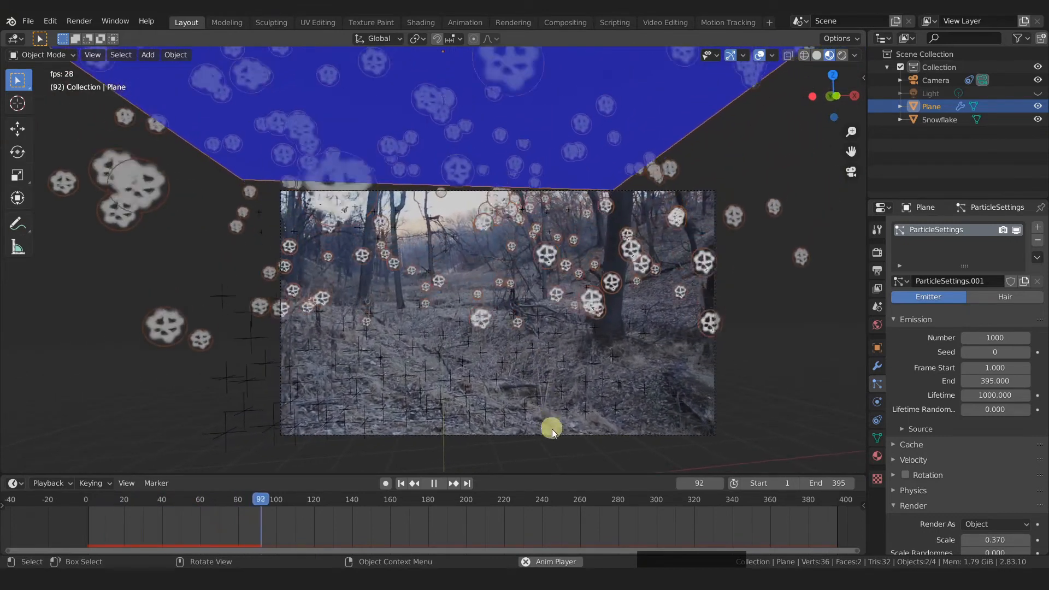
pyautogui.press('space')
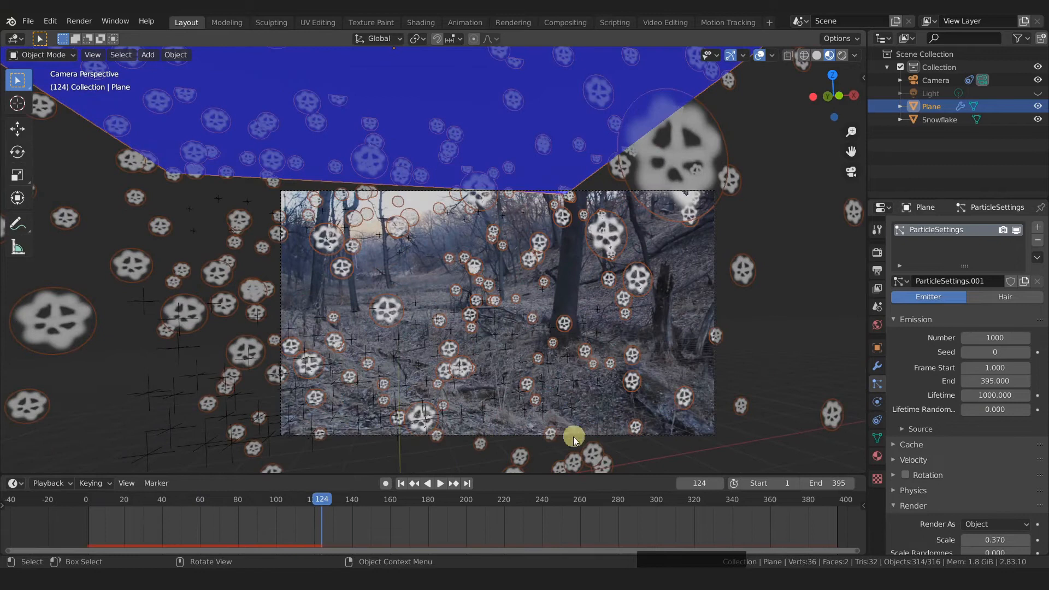
# Inspect the snowfall at frame 110, set the emission Frame Start to -110, and return to the first frame.
pyautogui.moveTo(321, 501); pyautogui.dragTo(295, 504)
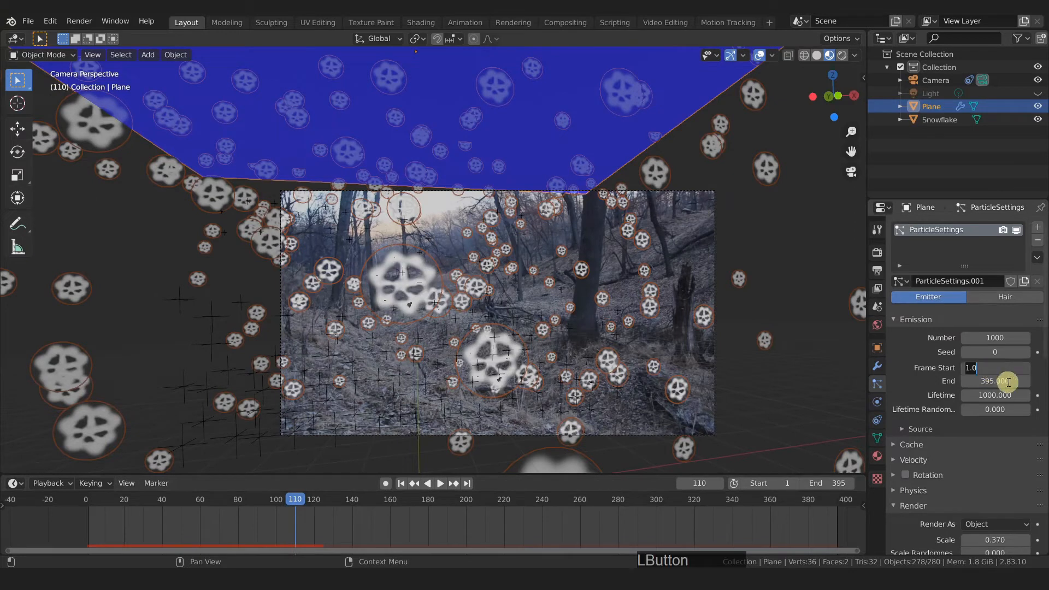
pyautogui.write('0')
pyautogui.press('Return')
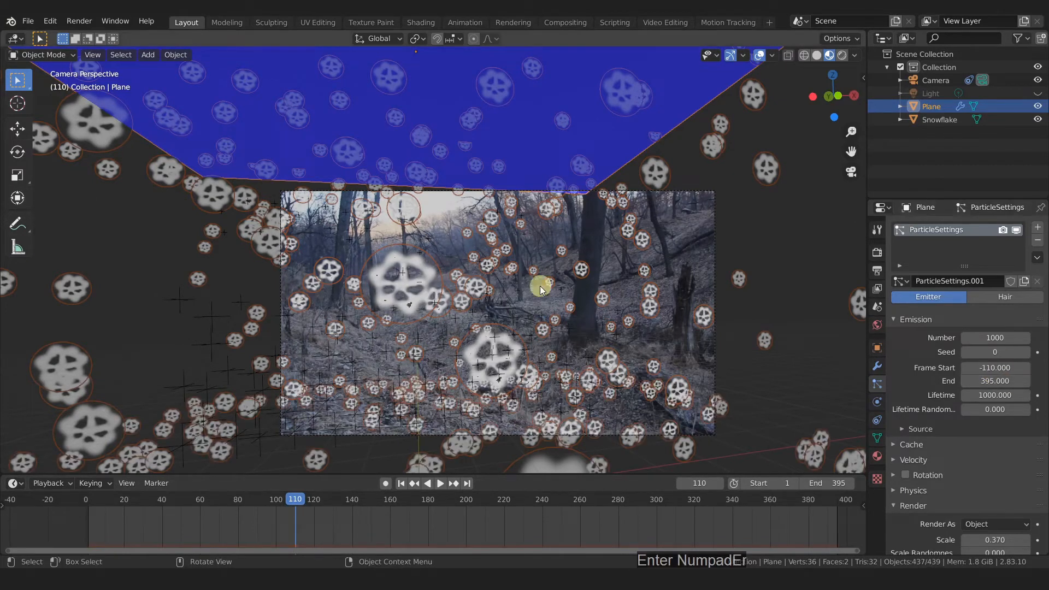
pyautogui.hotkey('shift', 'Left')
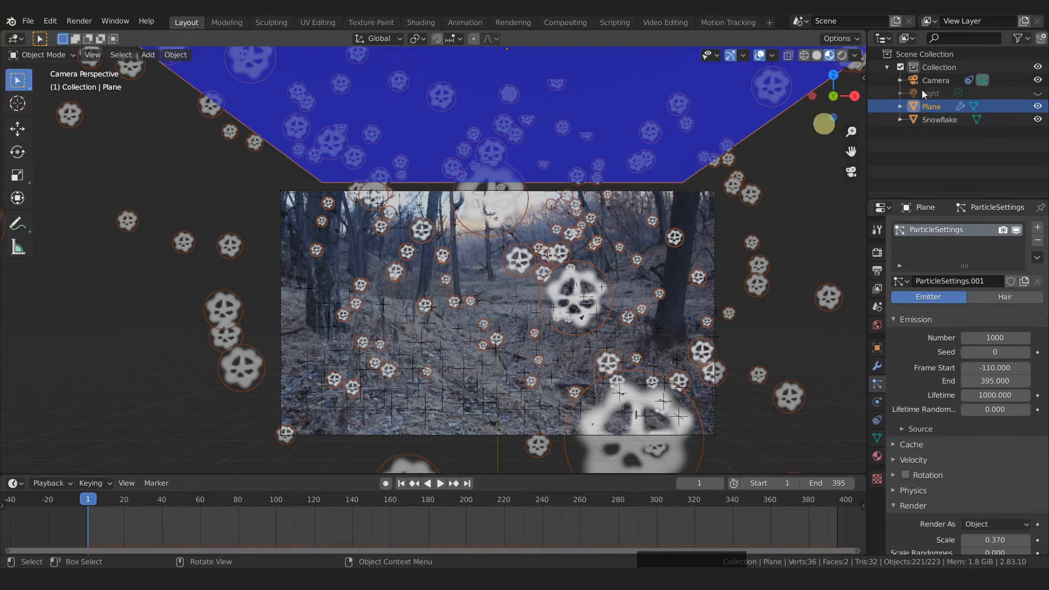
# Toggle the Plane's viewport visibility off and on to clear its outlines, and play the animation to preview the snowfall.
pyautogui.click(1037, 106)
pyautogui.click(1037, 106)
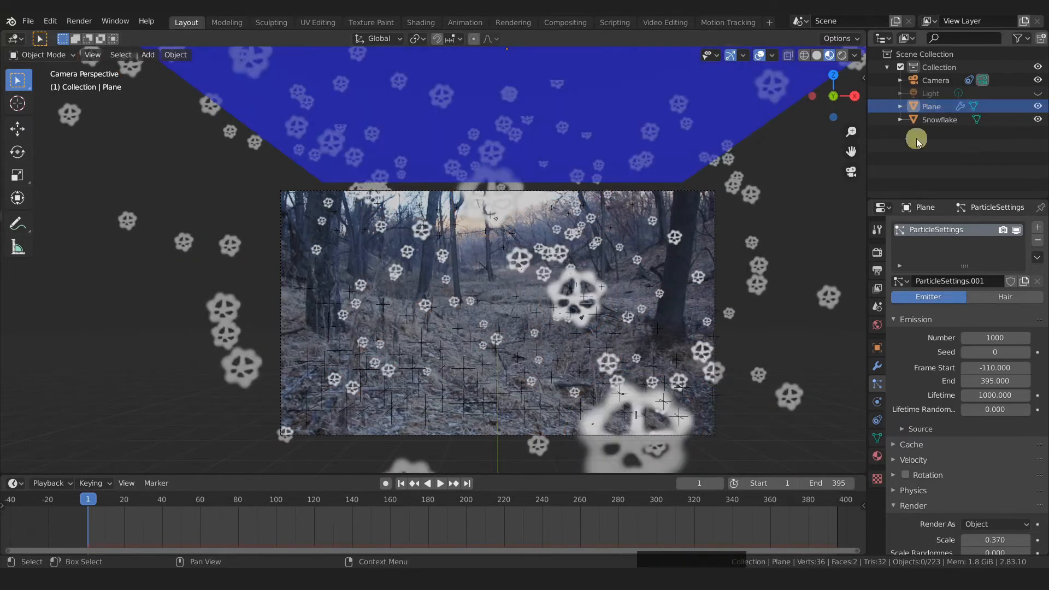
pyautogui.press('space')
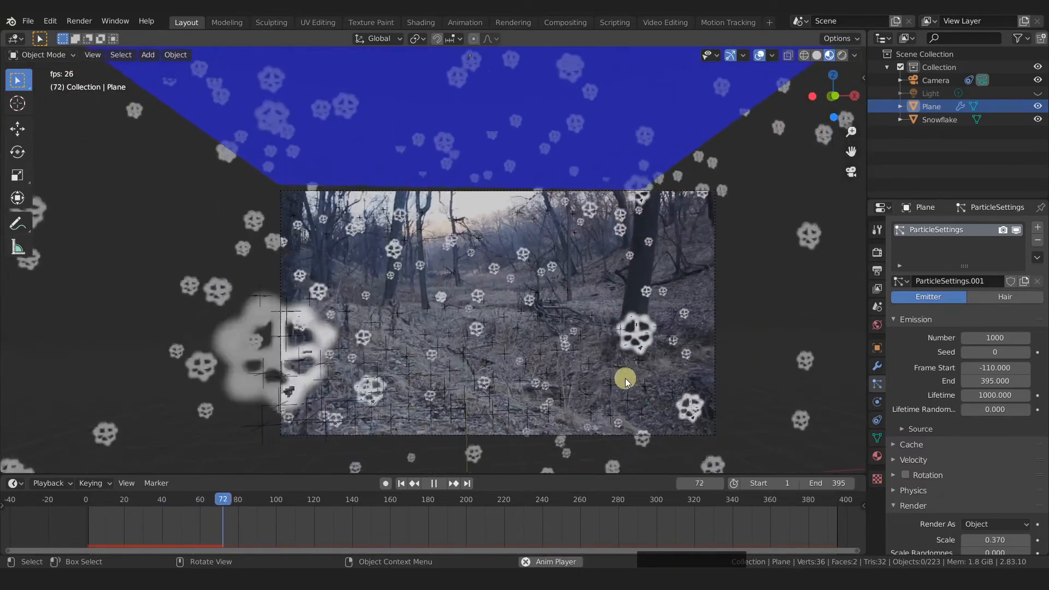
pyautogui.press('space')
# Set the particle system's Object Velocity to 0.3.
pyautogui.scroll(-4, 959, 361)
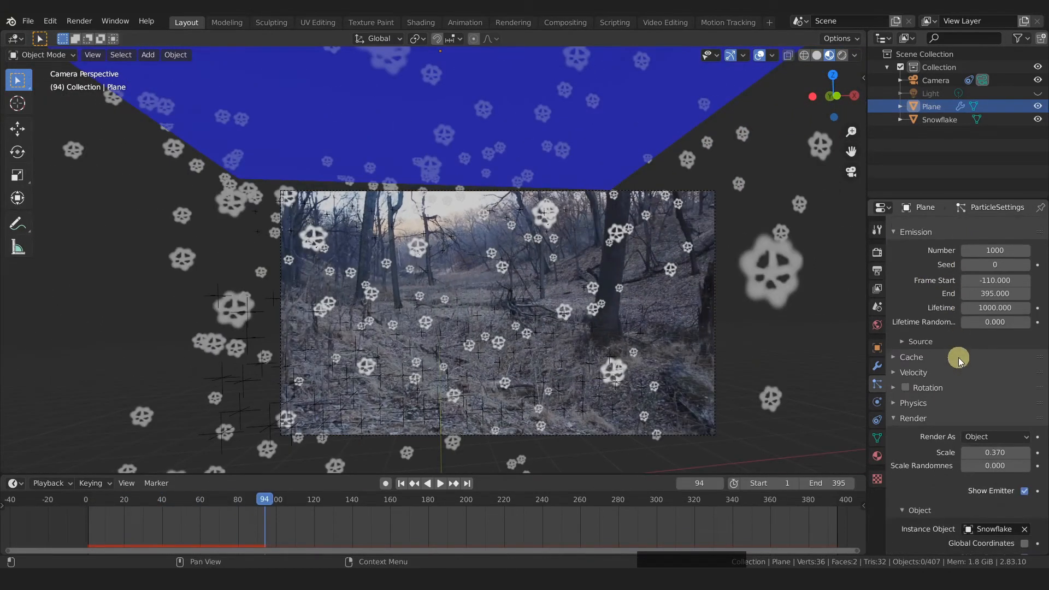
pyautogui.click(916, 374)
pyautogui.scroll(-3, 923, 379)
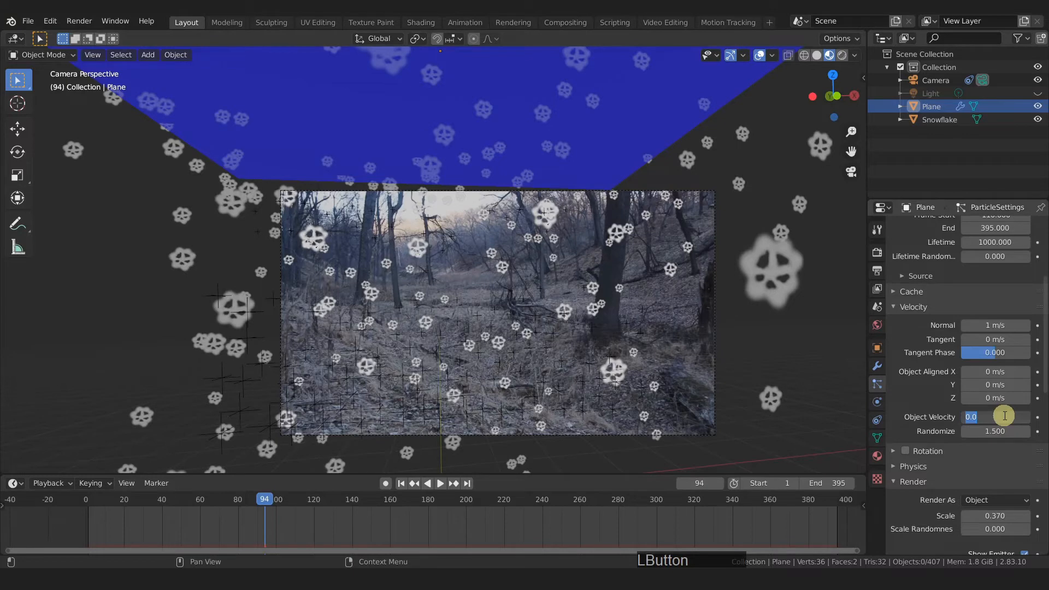
pyautogui.scroll(-2, 1003, 437)
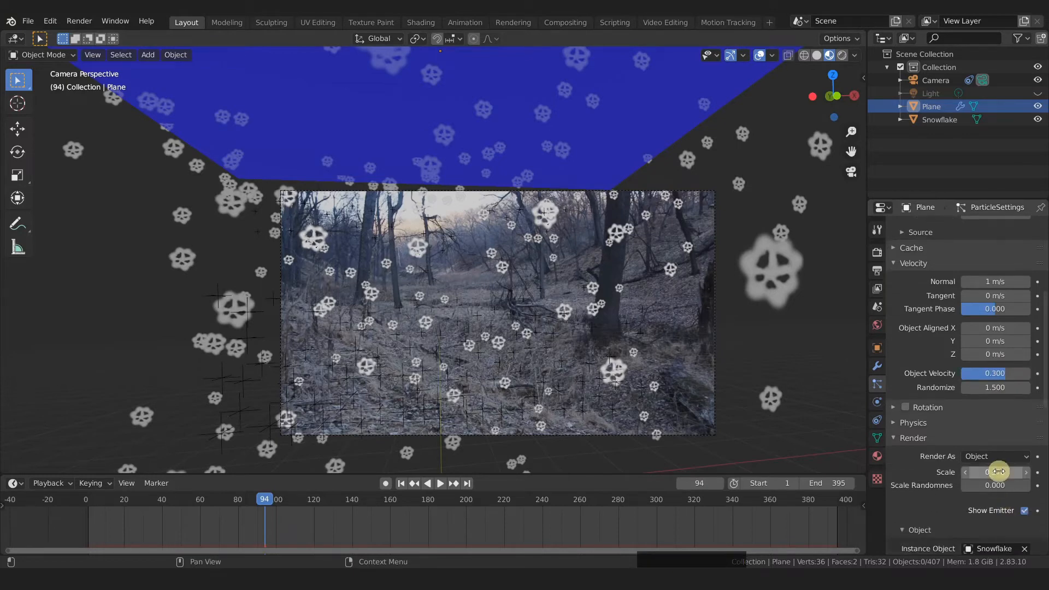
# Set the particle Scale Randomness to 1 and the render Scale to 0.2.
pyautogui.moveTo(995, 472); pyautogui.dragTo(992, 473)
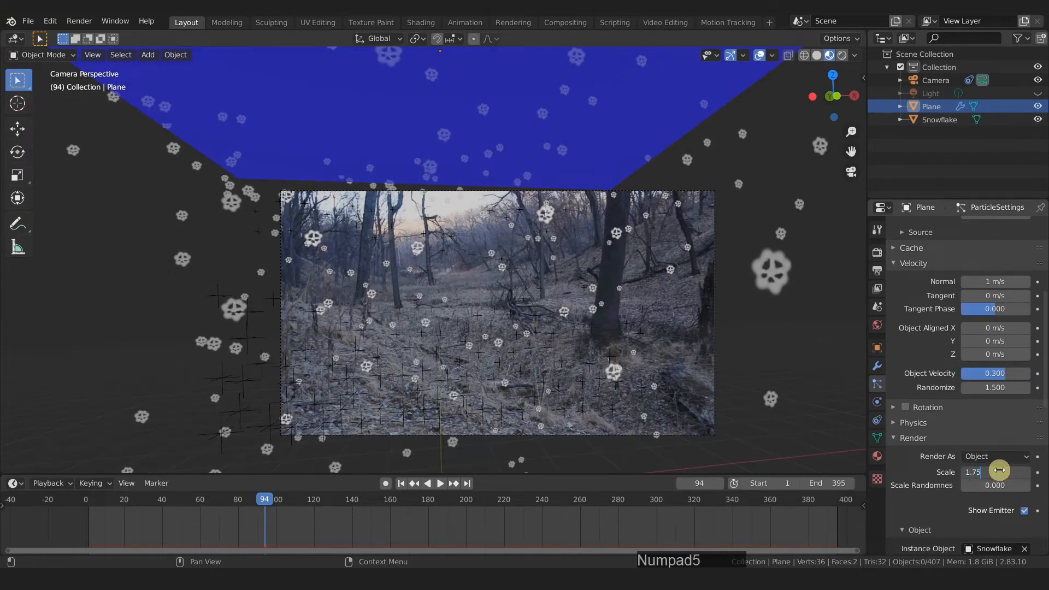
pyautogui.press('Return')
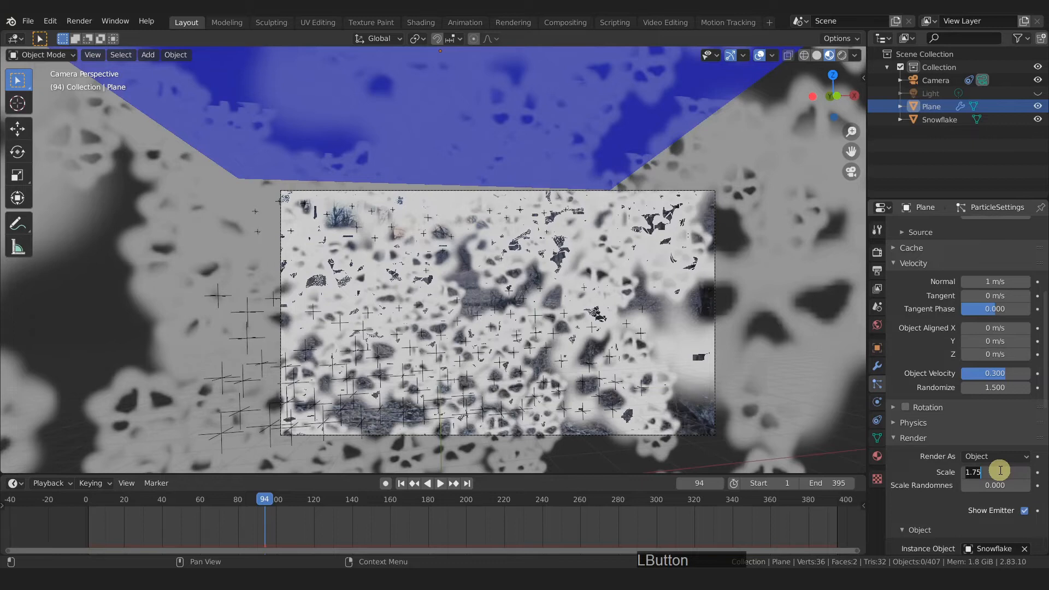
pyautogui.write('.')
pyautogui.press('Return')
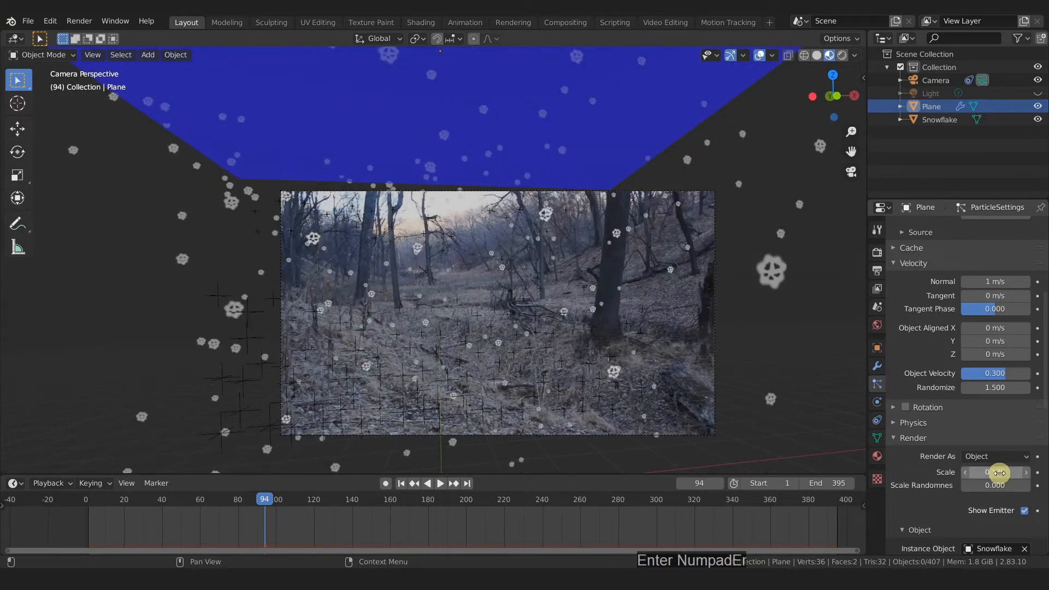
pyautogui.moveTo(978, 485); pyautogui.dragTo(17, 493)
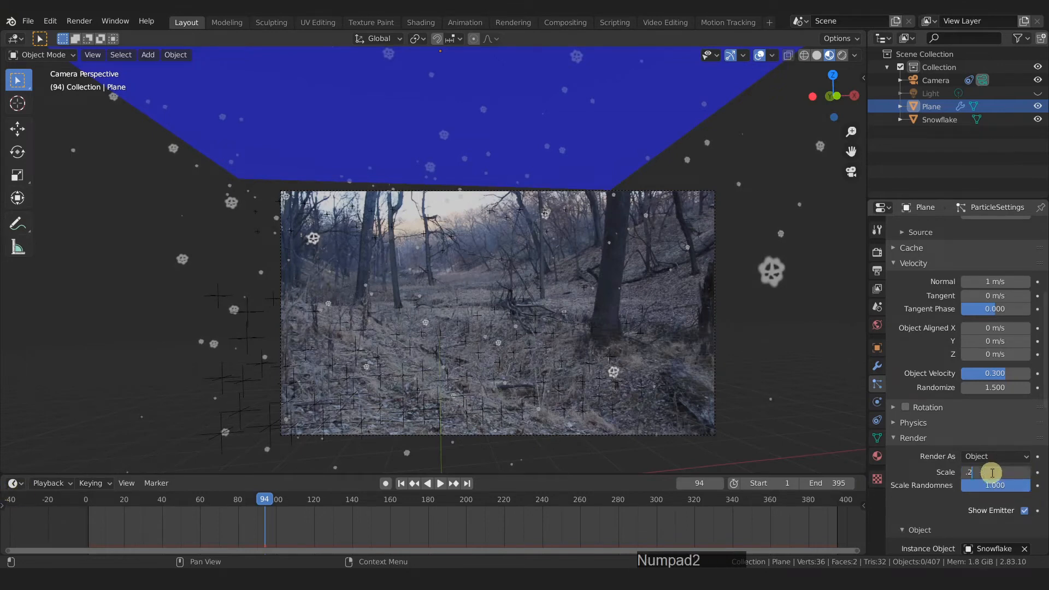
pyautogui.click(992, 472)
pyautogui.write('.2')
pyautogui.press('Return')
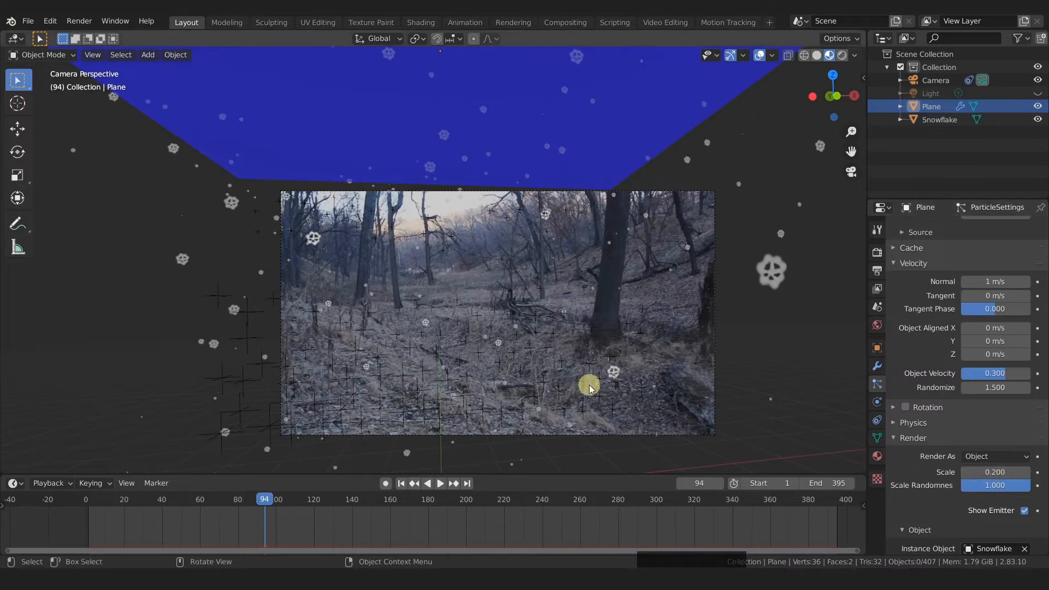
# Preview the snowfall from frame 94, toggle the Plane's viewport visibility off and on, and replay from the first frame.
pyautogui.press('space')
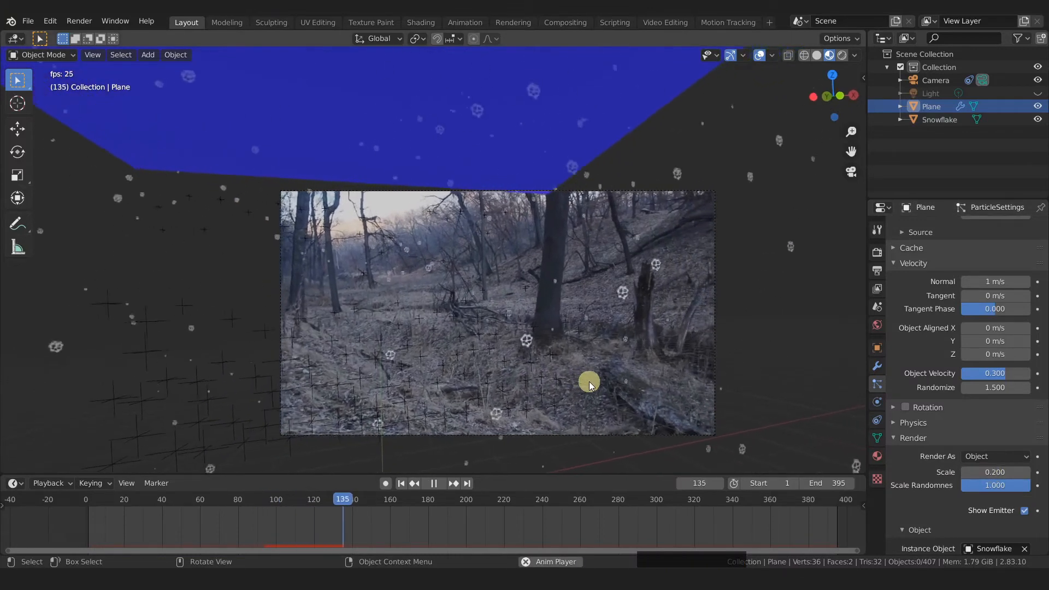
pyautogui.press('space')
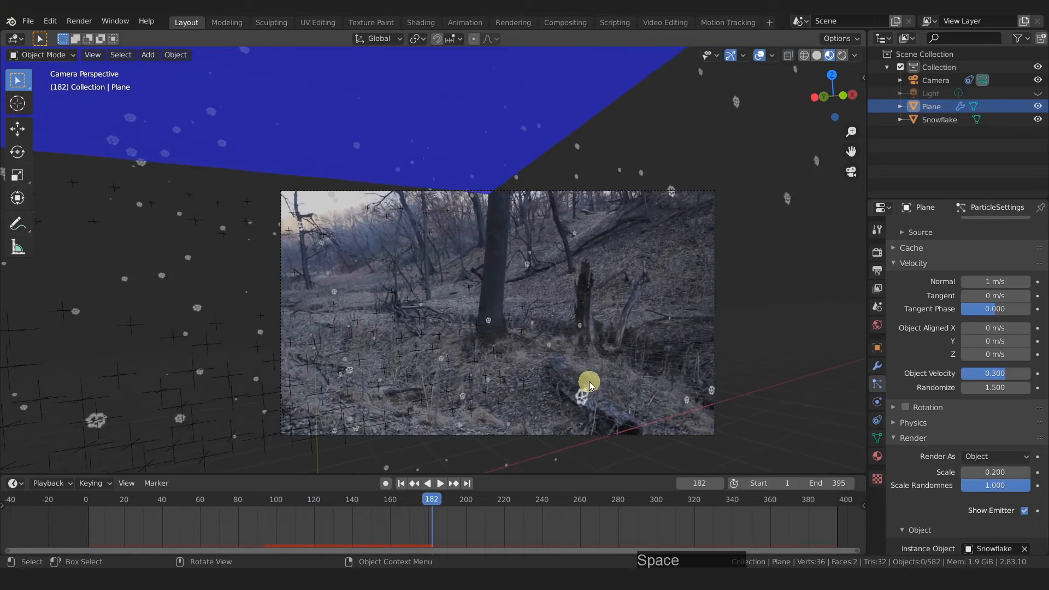
pyautogui.hotkey('shift', 'Left')
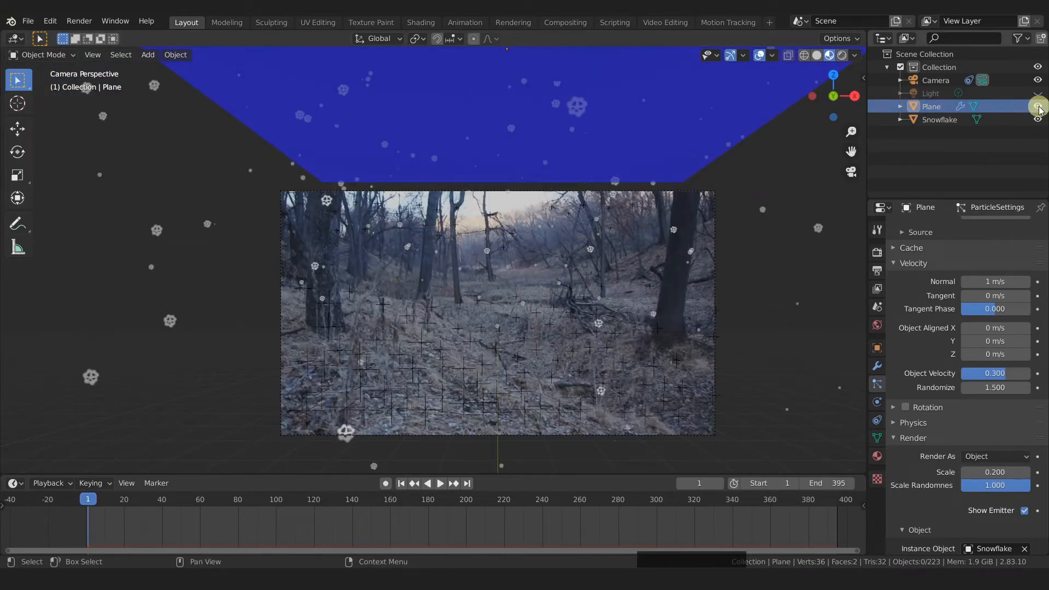
pyautogui.click(1038, 106)
pyautogui.click(1038, 106)
pyautogui.press('space')
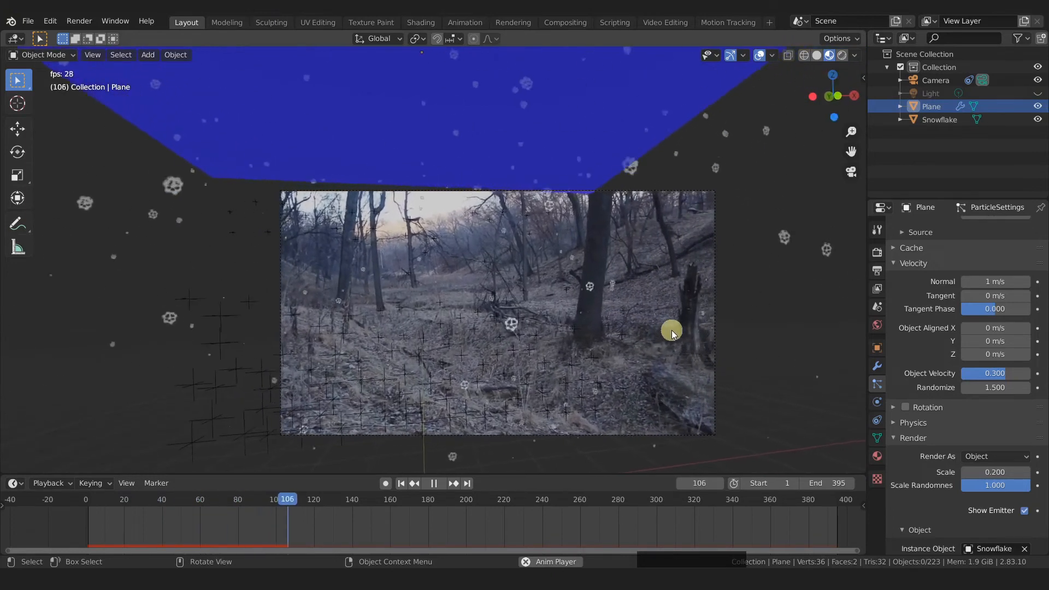
pyautogui.press('space')
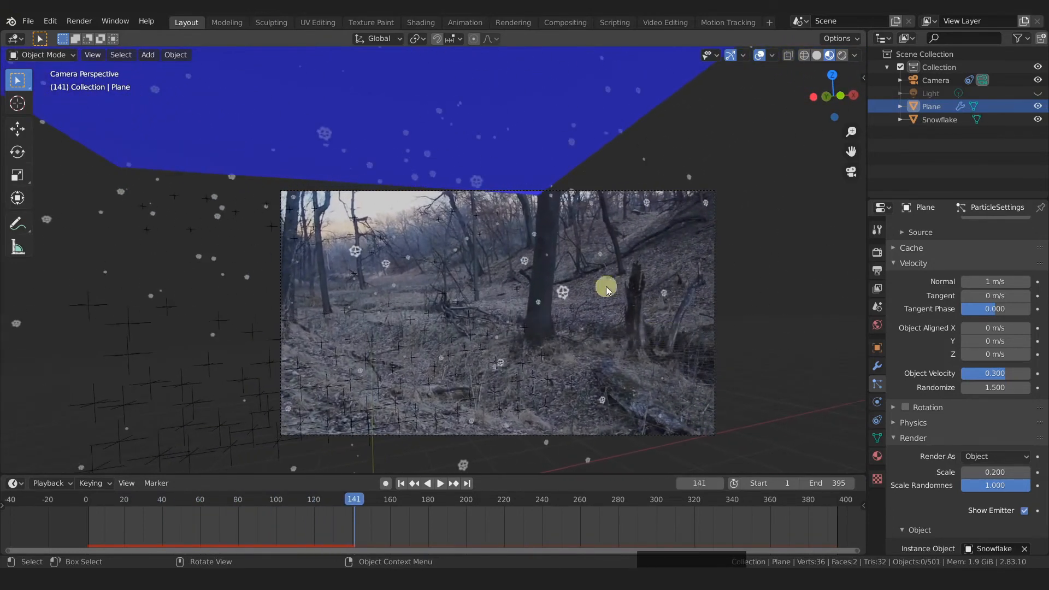
# Enable particle Rotation, toggle the Plane's viewport visibility off and on at the first frame, and preview the snowfall.
pyautogui.click(896, 409)
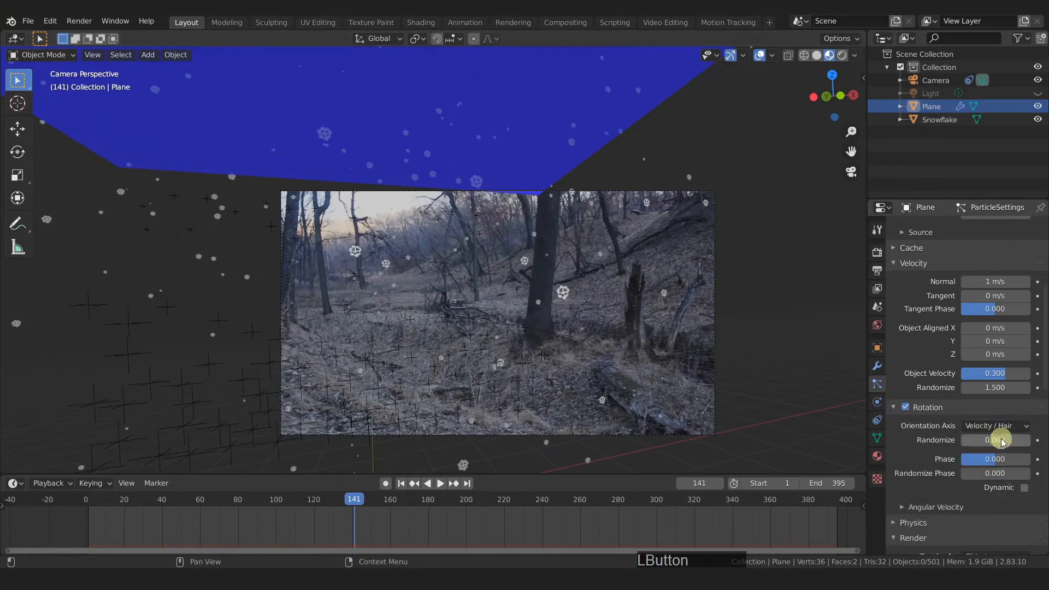
pyautogui.hotkey('shift', 'Left')
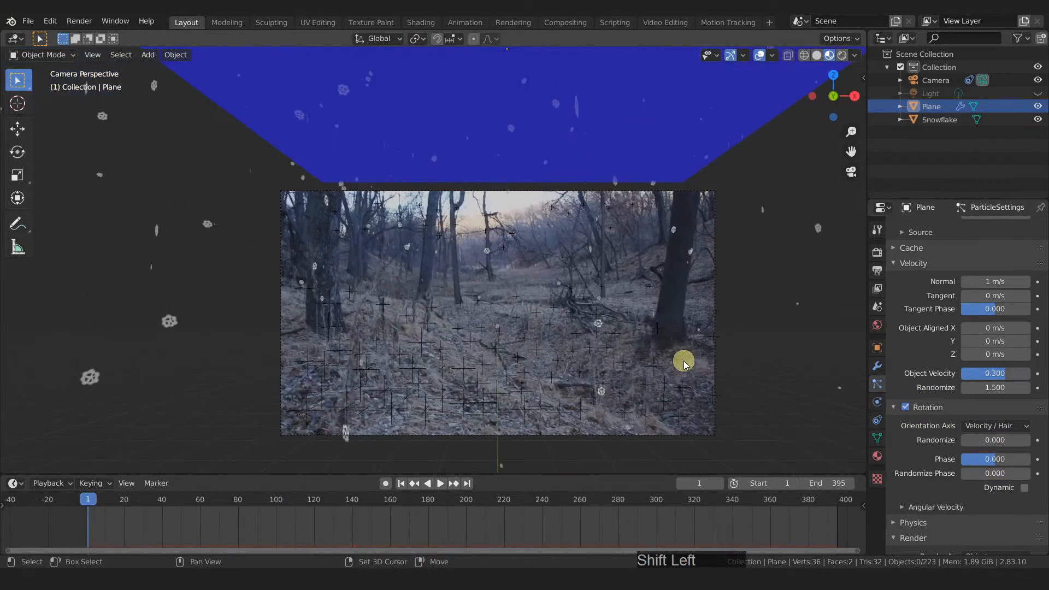
pyautogui.click(1037, 106)
pyautogui.click(1038, 106)
pyautogui.press('space')
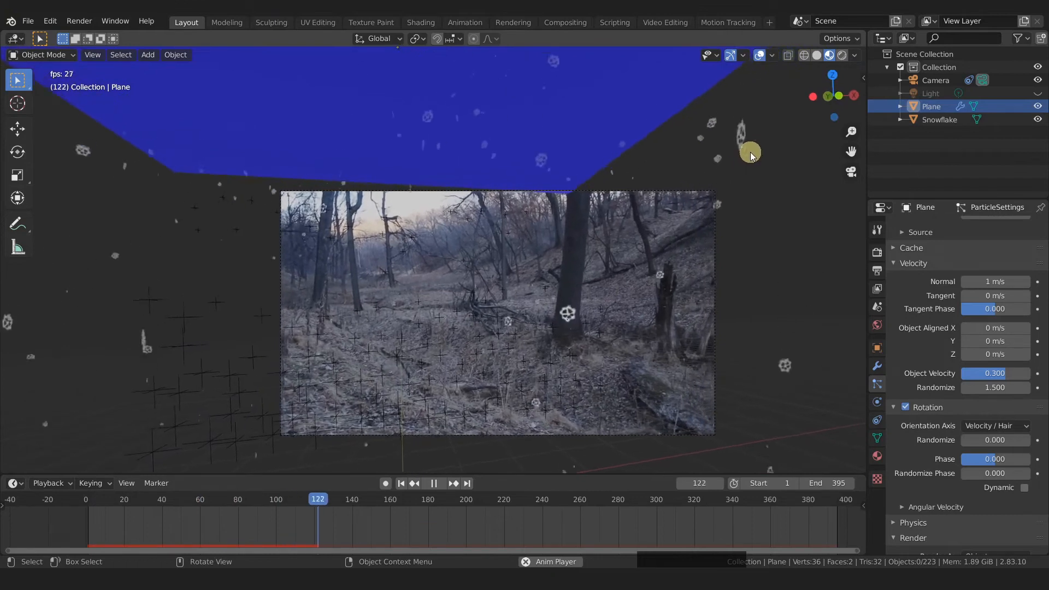
pyautogui.press('space')
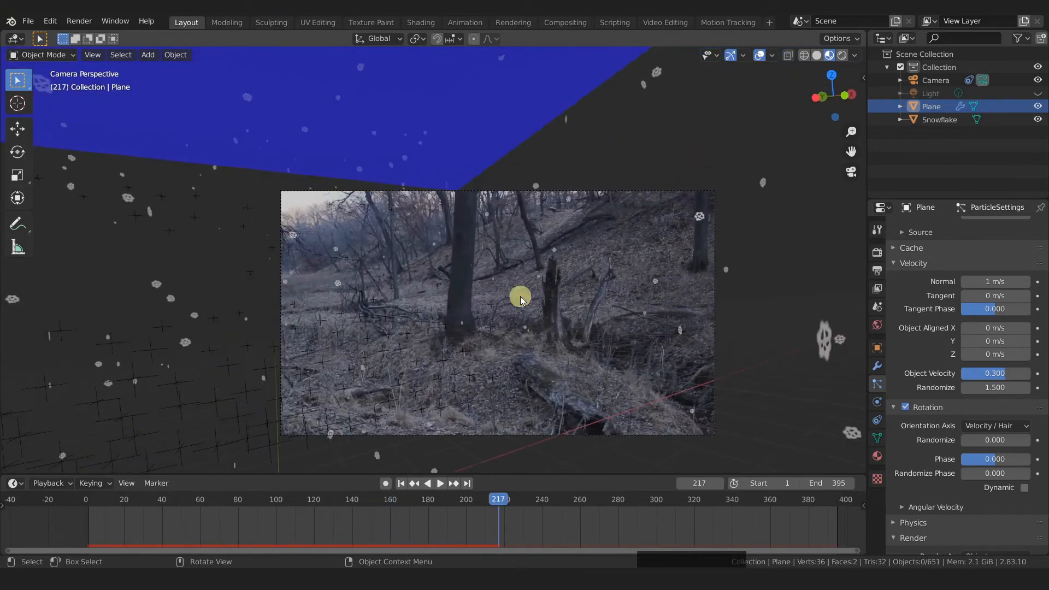
# Set the particle Number to 5000 and play the animation from the first frame past frame 300.
pyautogui.scroll(8, 962, 327)
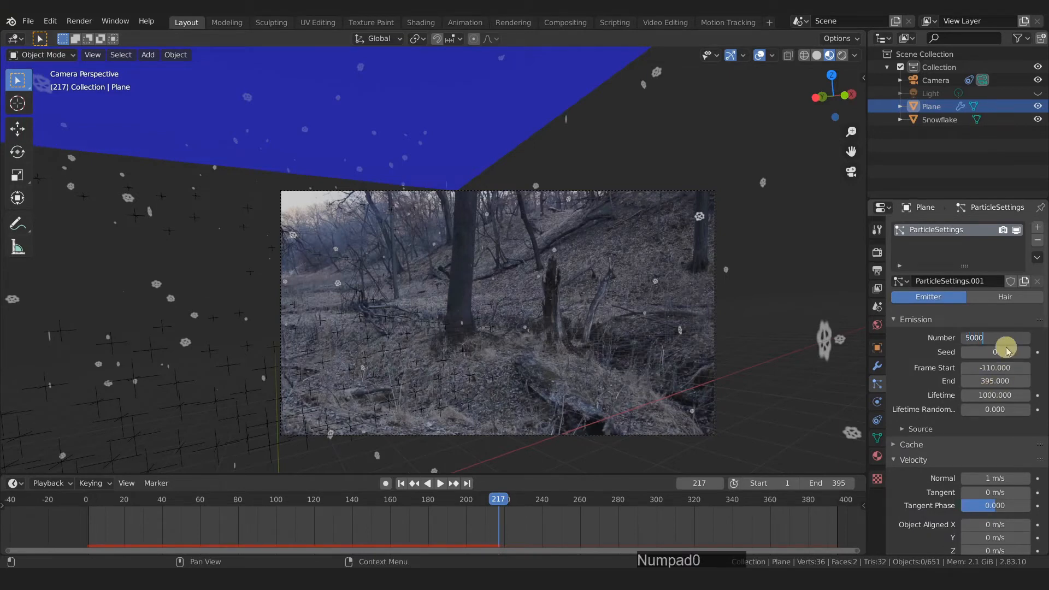
pyautogui.press('Return')
pyautogui.hotkey('shift', 'Left')
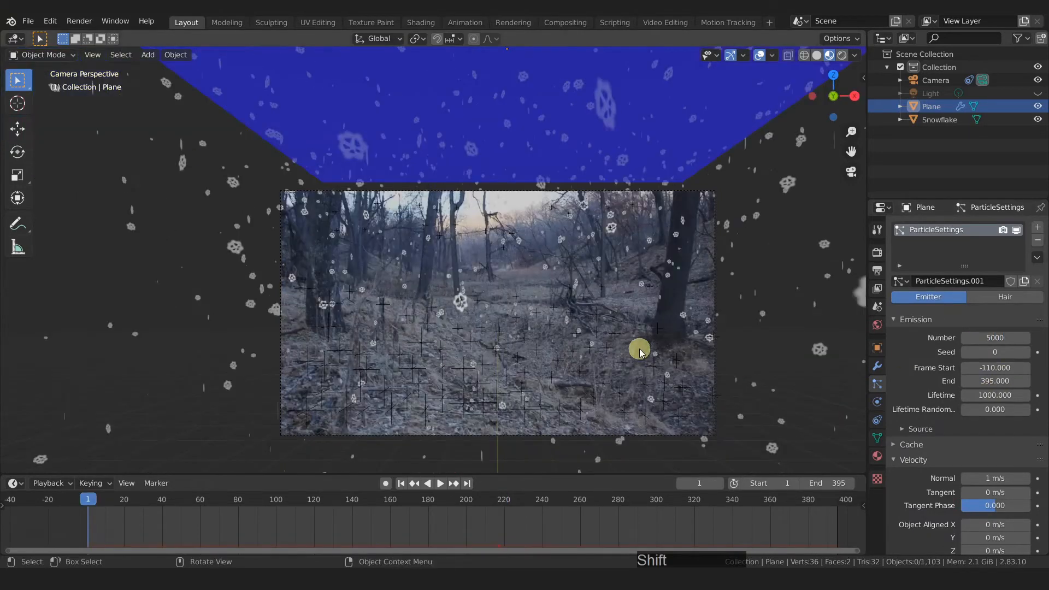
pyautogui.press('space')
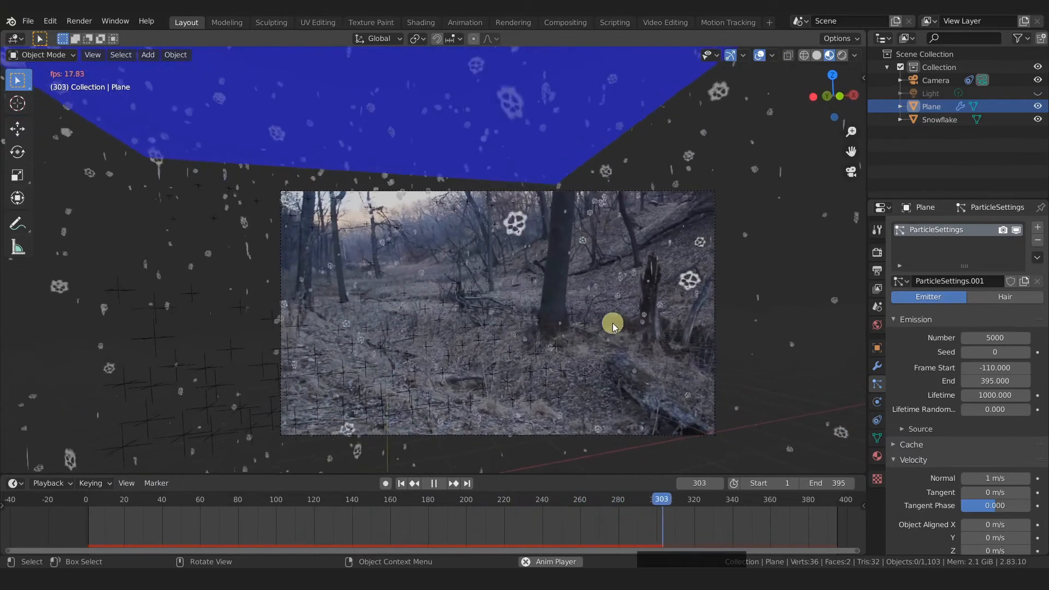
pyautogui.press('space')
# Try Gravity field weights of 0.063, 0 and 0.1 on the snow particles, previewing the fall speed in playback.
pyautogui.scroll(-15, 1014, 459)
pyautogui.scroll(-10, 1011, 457)
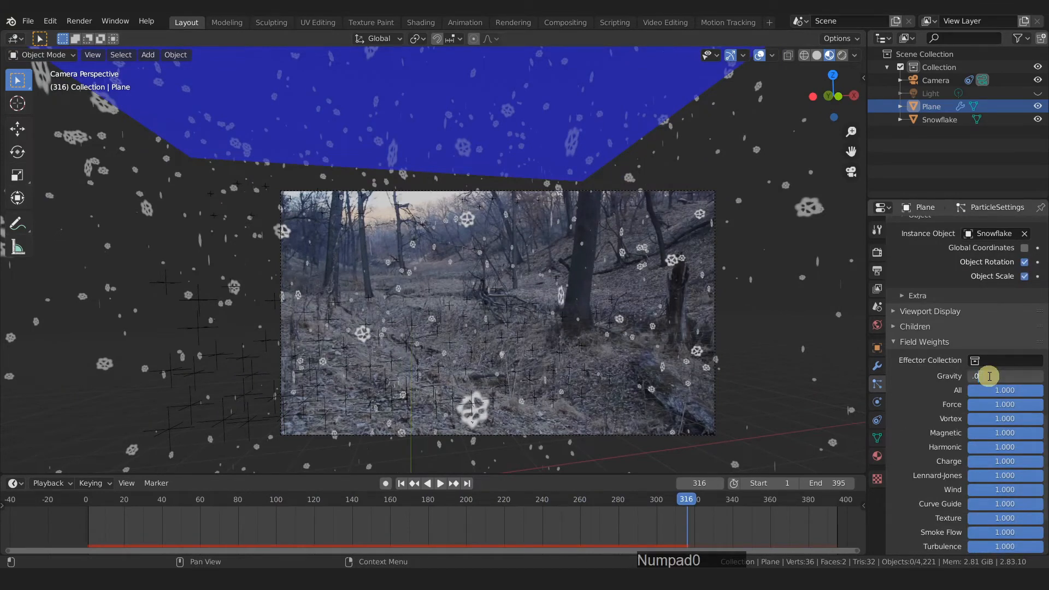
pyautogui.press('Return')
pyautogui.keyDown('shift'); pyautogui.moveTo(987, 376); pyautogui.dragTo(968, 377); pyautogui.keyUp('shift')
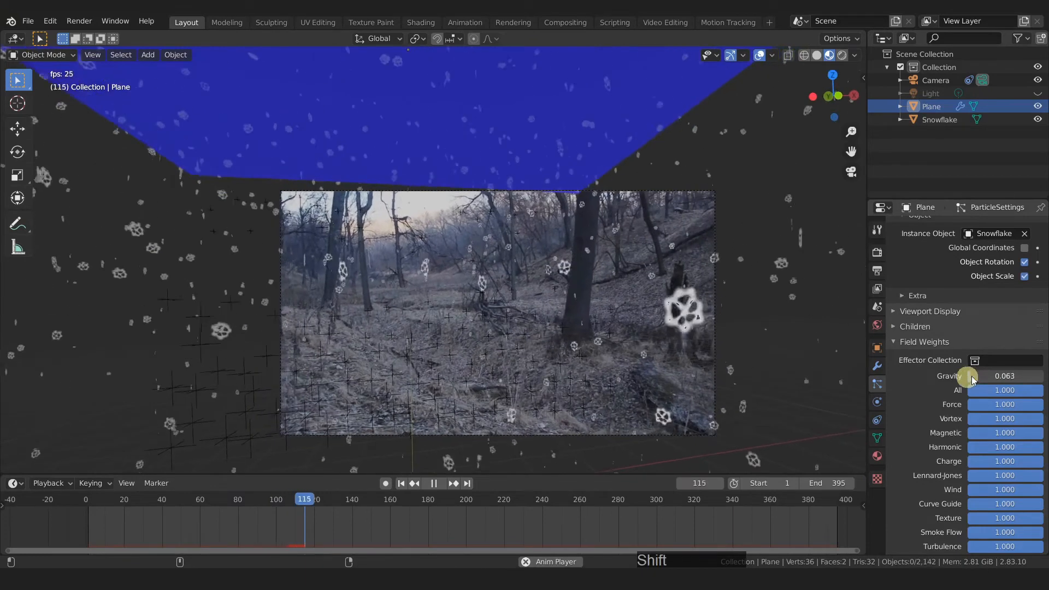
pyautogui.press('space')
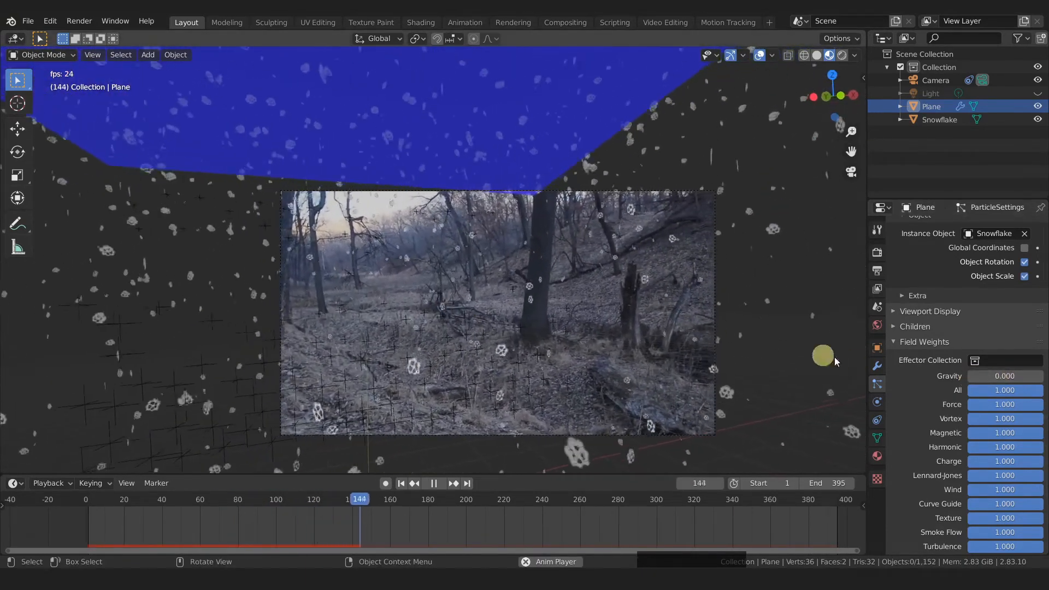
pyautogui.press('space')
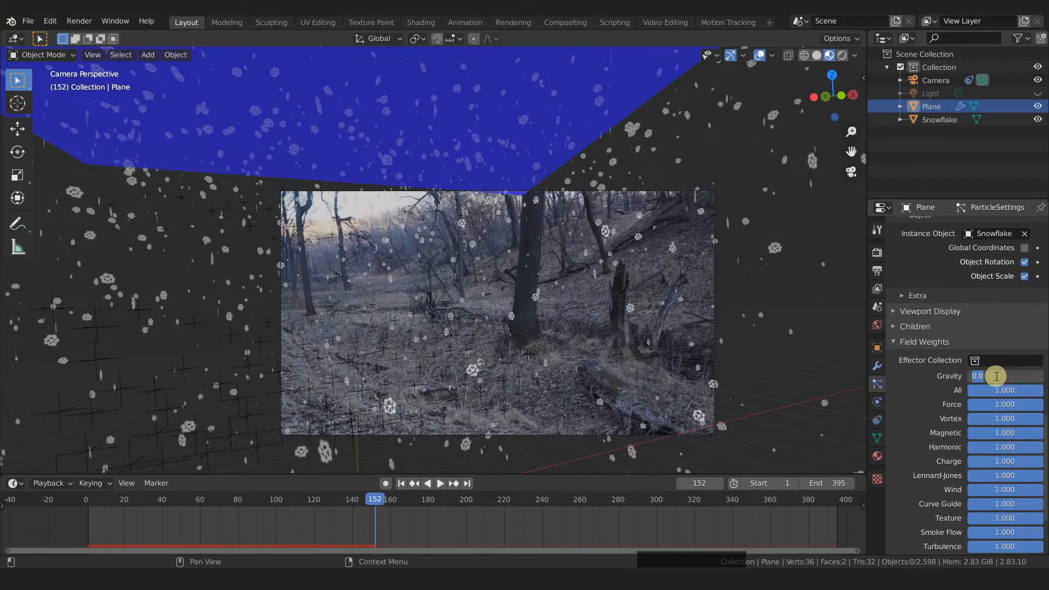
pyautogui.hotkey('shift', 'Left')
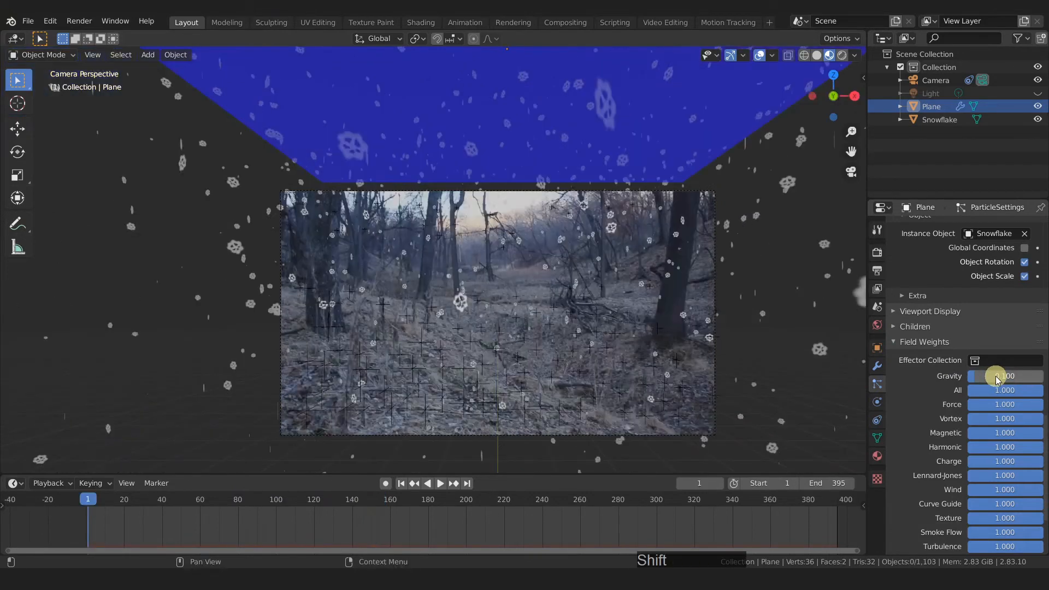
pyautogui.press('space')
# Set the particle Object Velocity to 0 and play the animation to check the snowfall.
pyautogui.scroll(5, 965, 254)
pyautogui.scroll(8, 965, 254)
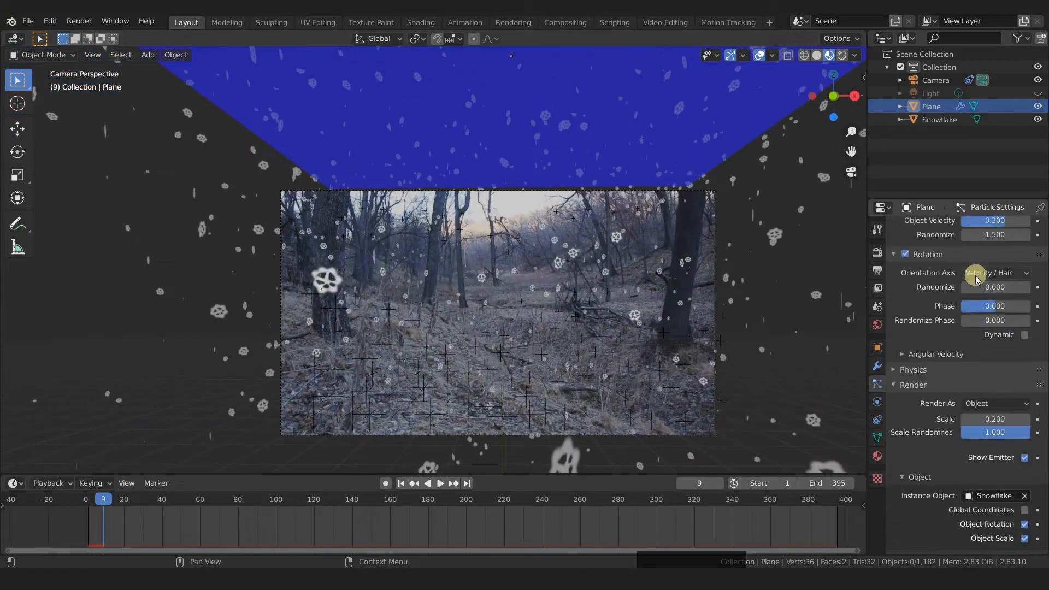
pyautogui.scroll(3, 990, 396)
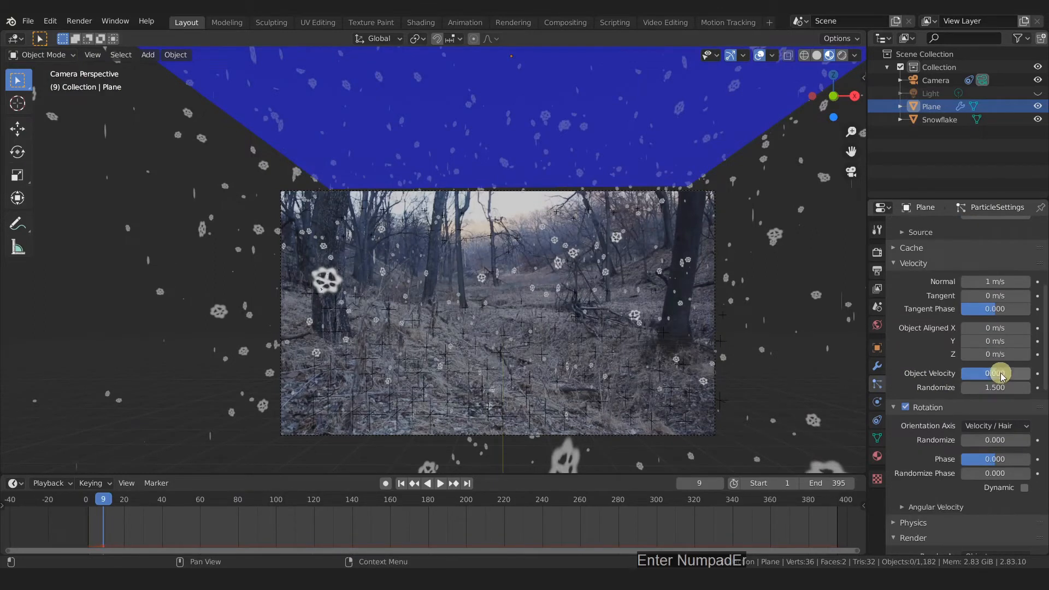
pyautogui.press('space')
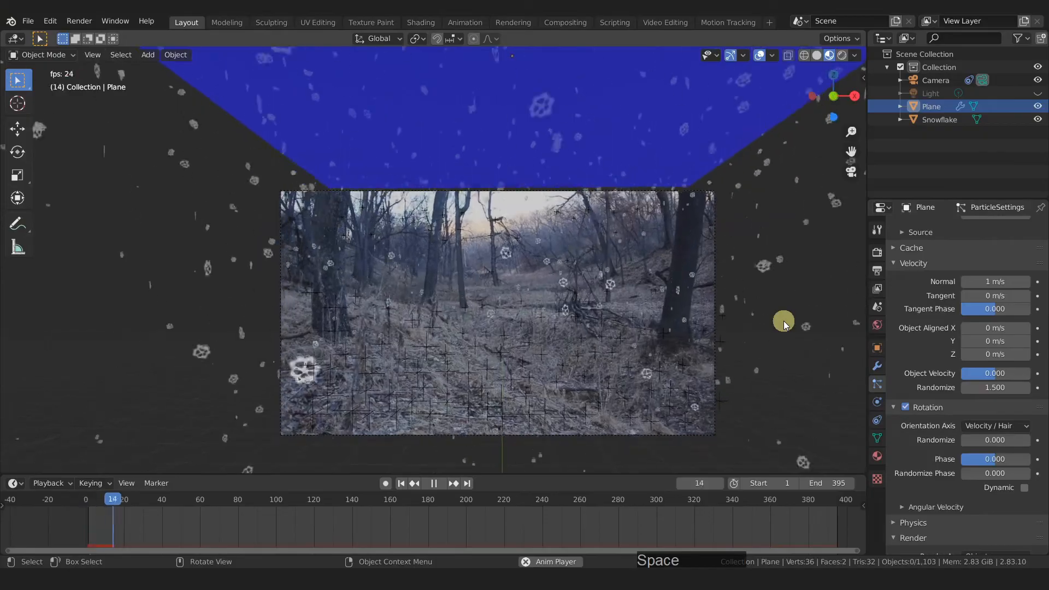
pyautogui.click(300, 303)
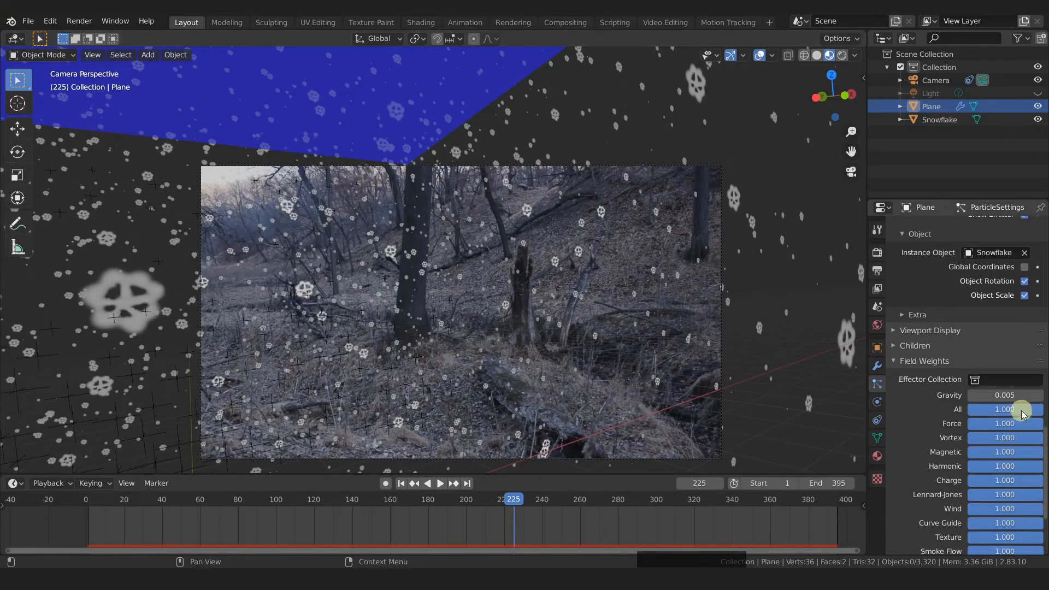
# Check the Gravity field weight, play the animation from frame 225, and examine the snowfall through the camera.
pyautogui.click(993, 395)
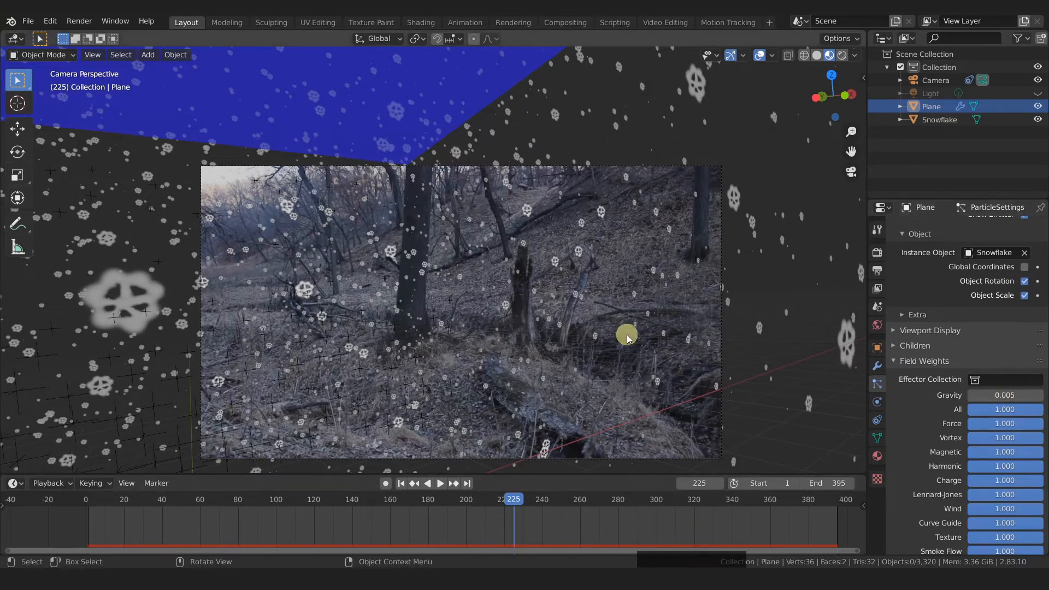
pyautogui.press('space')
pyautogui.press('KP_0')
pyautogui.press('space')
pyautogui.scroll(2, 1005, 437)
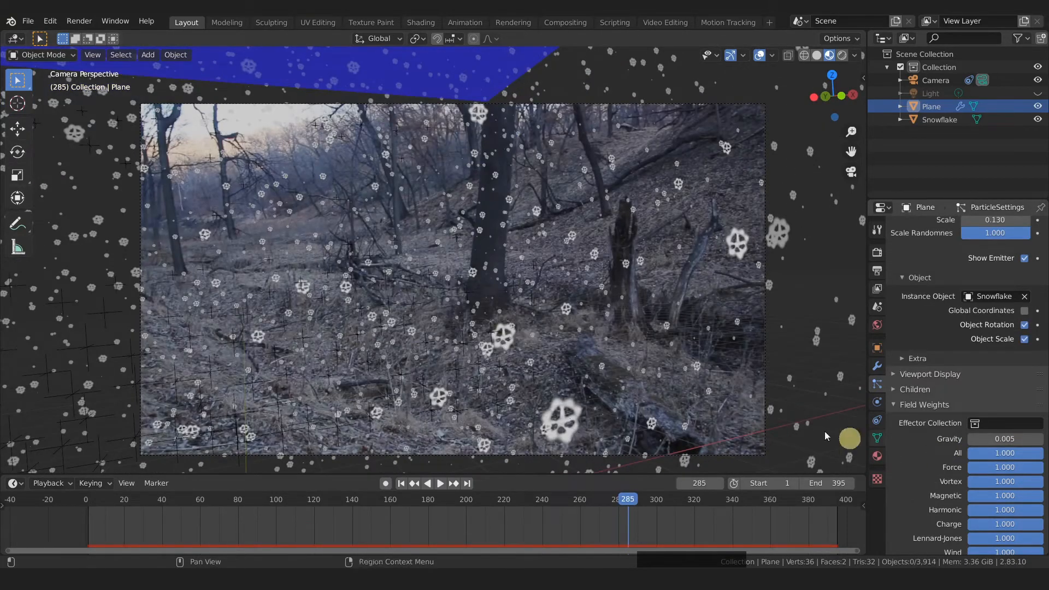
# Set the Brownian force to 1 and Drag to 0.496, preview from the first frame, and raise Drag to 1 during playback.
pyautogui.scroll(10, 1003, 407)
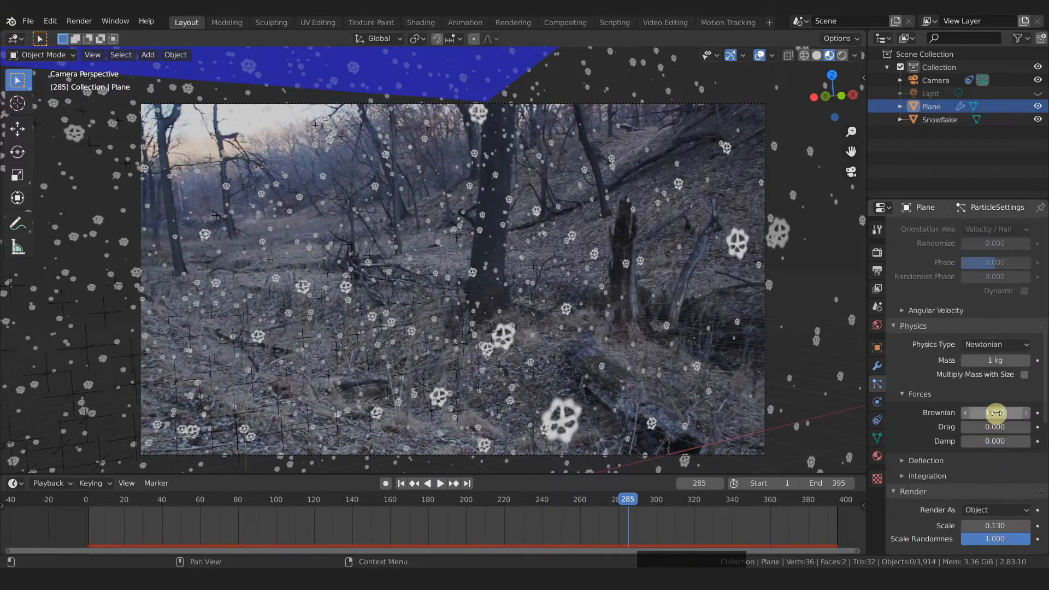
pyautogui.scroll(-1, 996, 414)
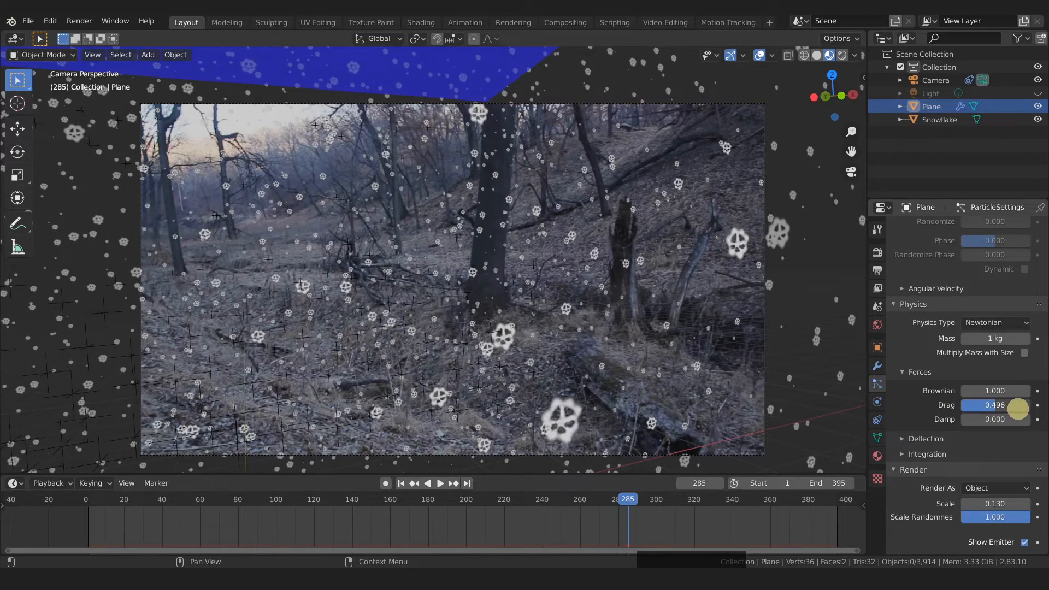
pyautogui.hotkey('shift', 'Left')
pyautogui.press('space')
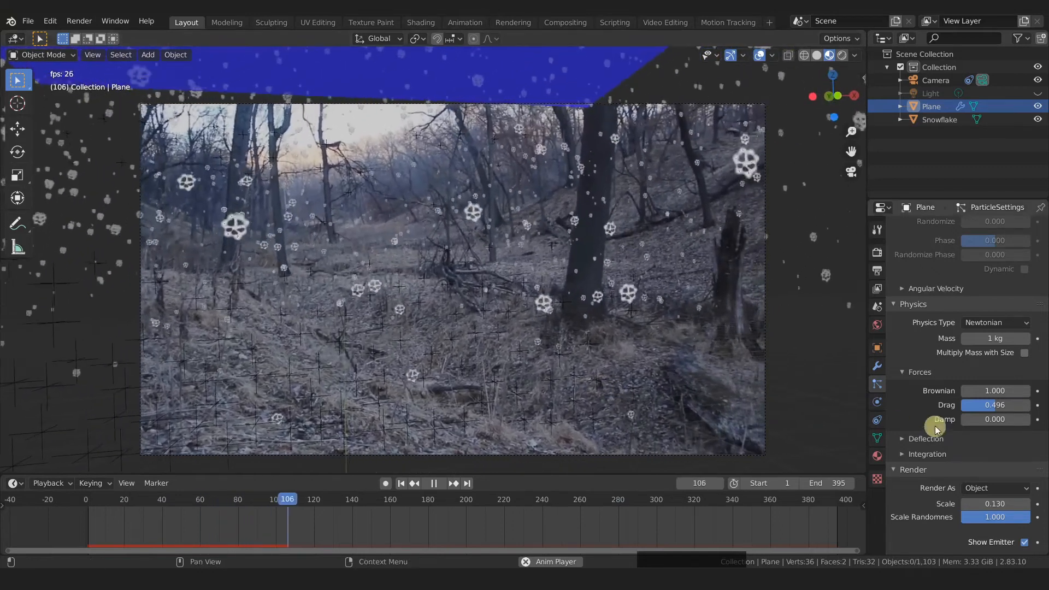
pyautogui.moveTo(983, 408); pyautogui.dragTo(1016, 408)
pyautogui.hotkey('shift', 'Left')
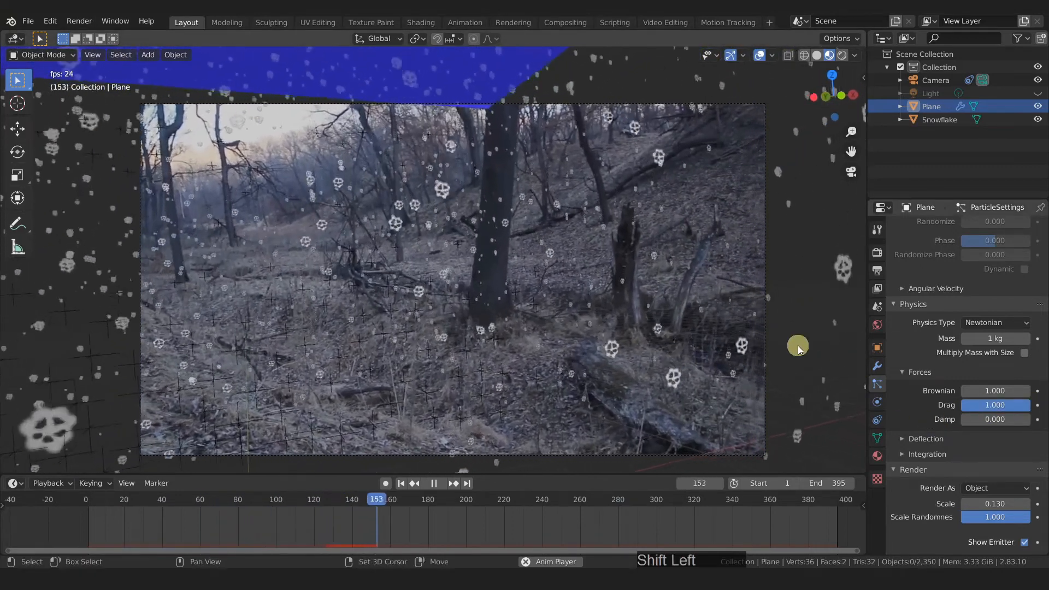
# Preview the snowfall, then try a Damp force of 0.465 on the snow particles and play it from the first frame.
pyautogui.press('space')
pyautogui.press('space')
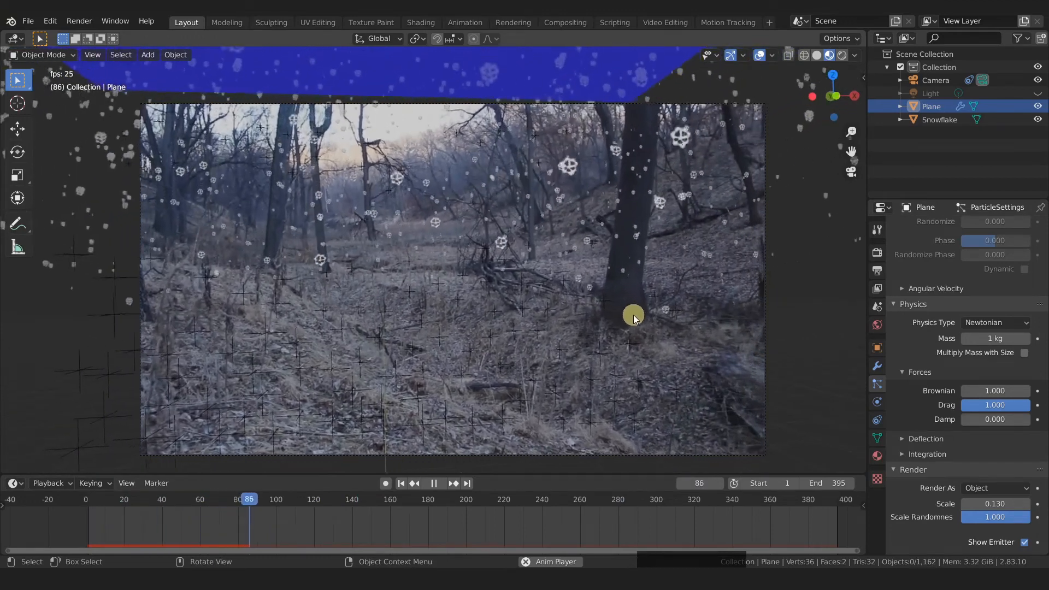
pyautogui.press('space')
pyautogui.moveTo(990, 419); pyautogui.dragTo(1016, 420)
pyautogui.hotkey('shift', 'Left')
pyautogui.press('space')
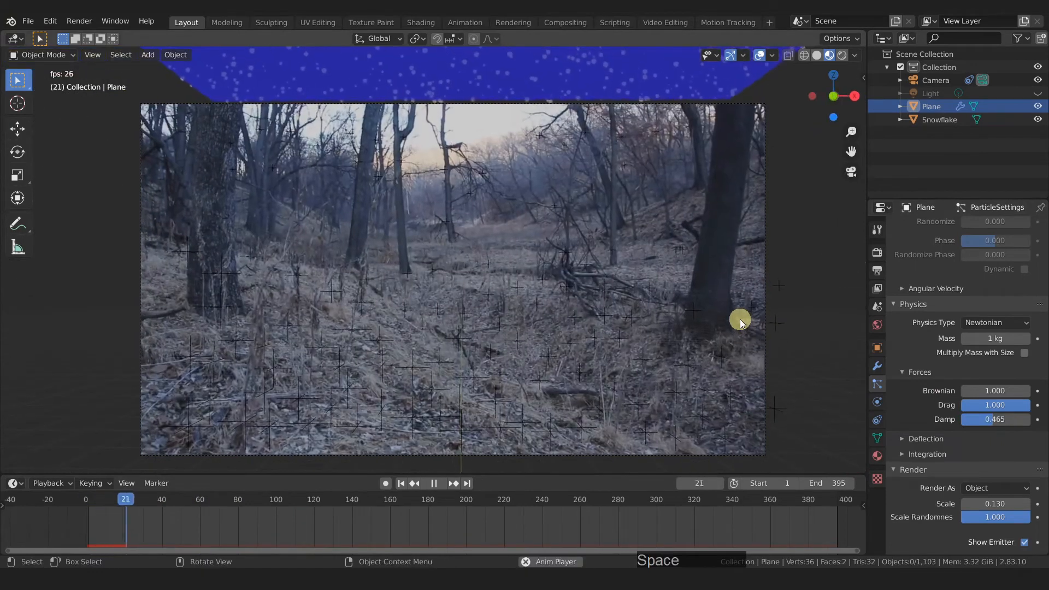
pyautogui.press('space')
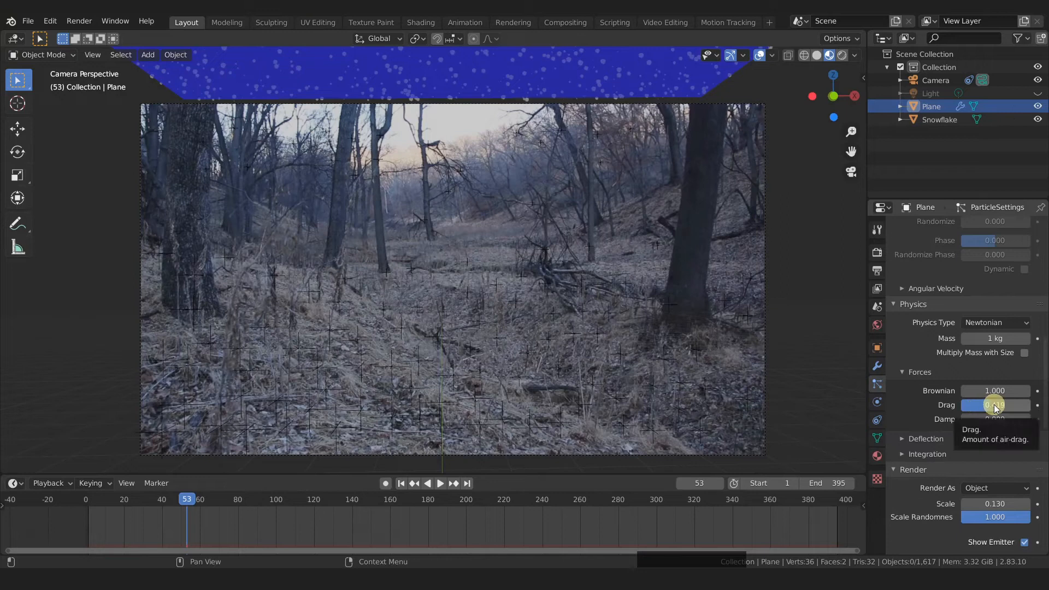
# Reset the particles' Drag force to 0 and preview the snowfall from the first frame.
pyautogui.scroll(8, 994, 404)
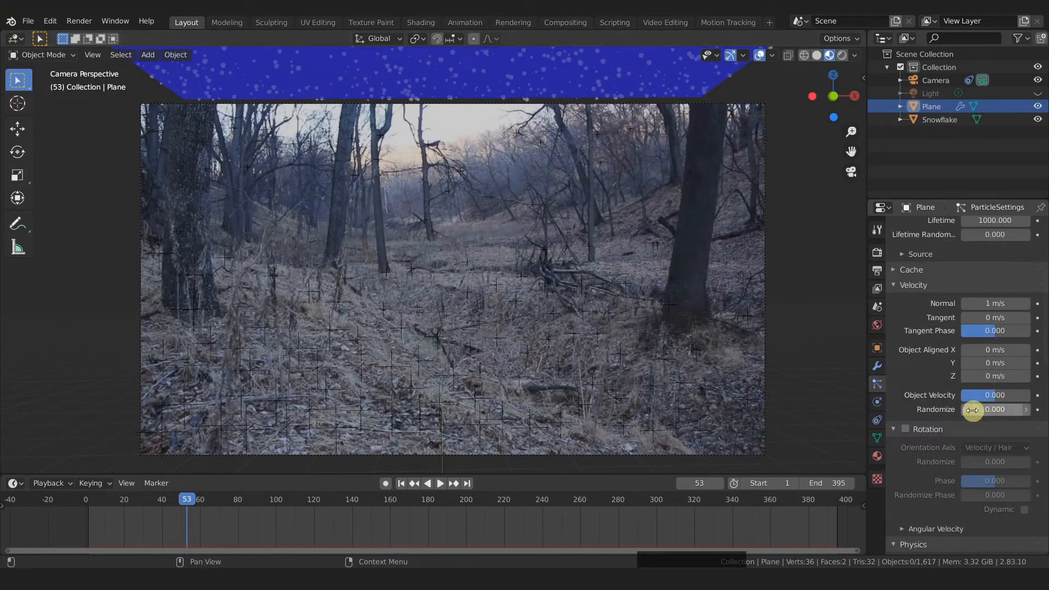
pyautogui.scroll(-8, 1003, 404)
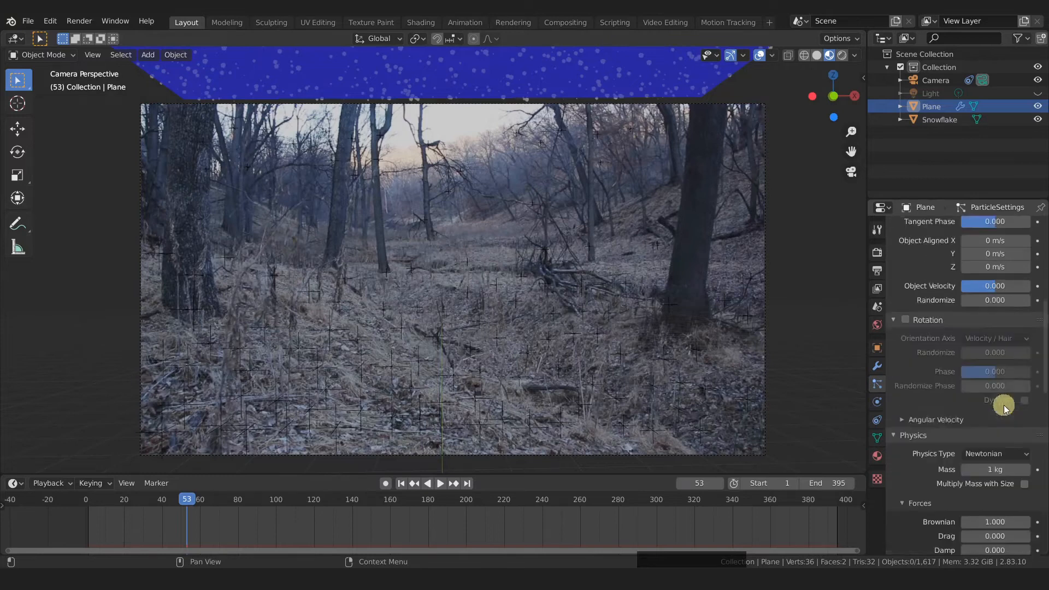
pyautogui.scroll(8, 1002, 404)
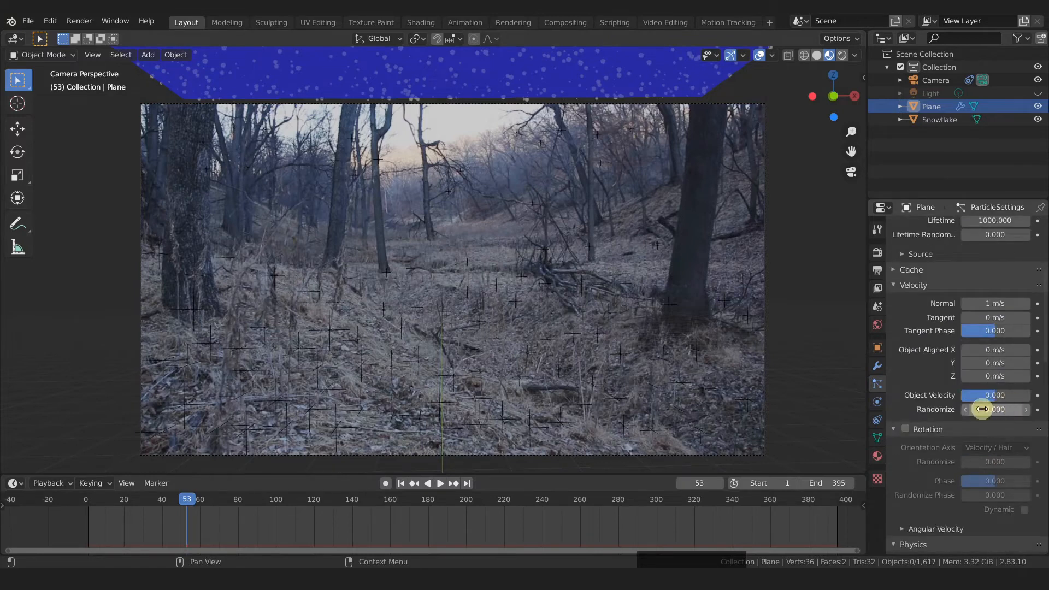
pyautogui.scroll(-8, 993, 404)
pyautogui.scroll(-2, 994, 427)
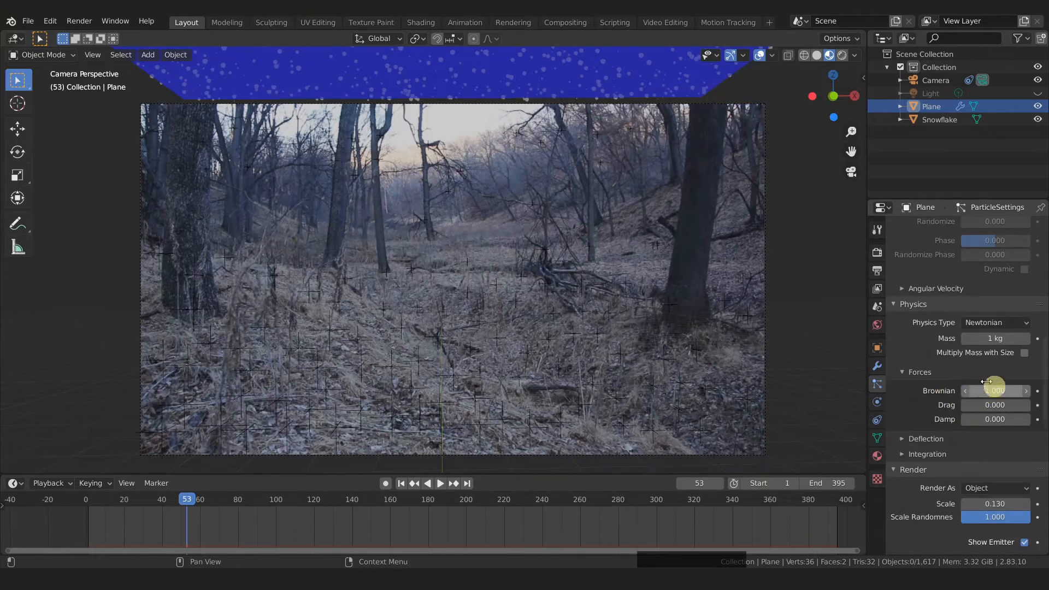
pyautogui.press('space')
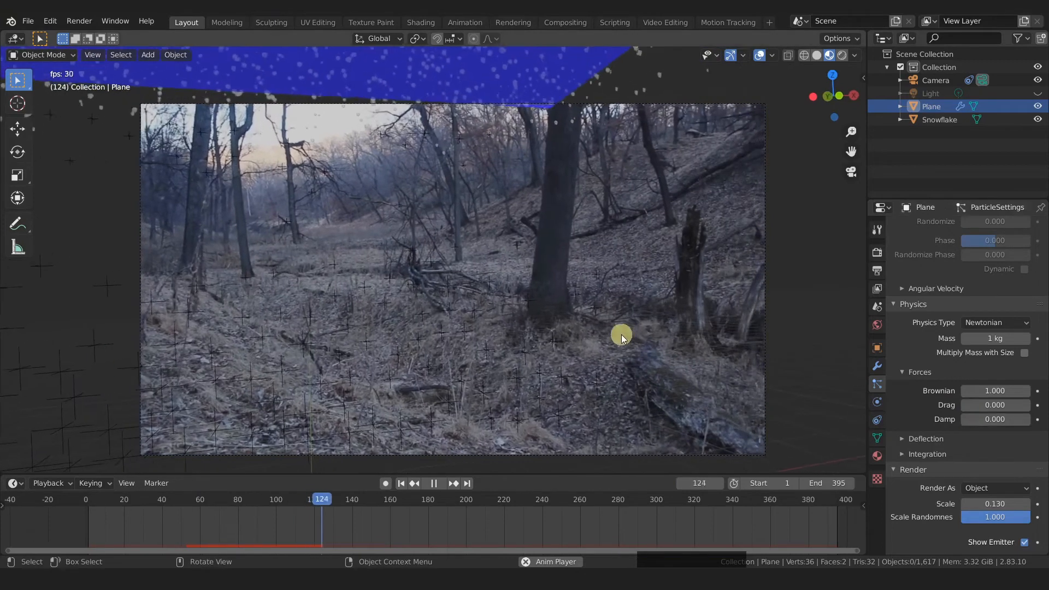
pyautogui.press('space')
pyautogui.hotkey('shift', 'Left')
pyautogui.press('space')
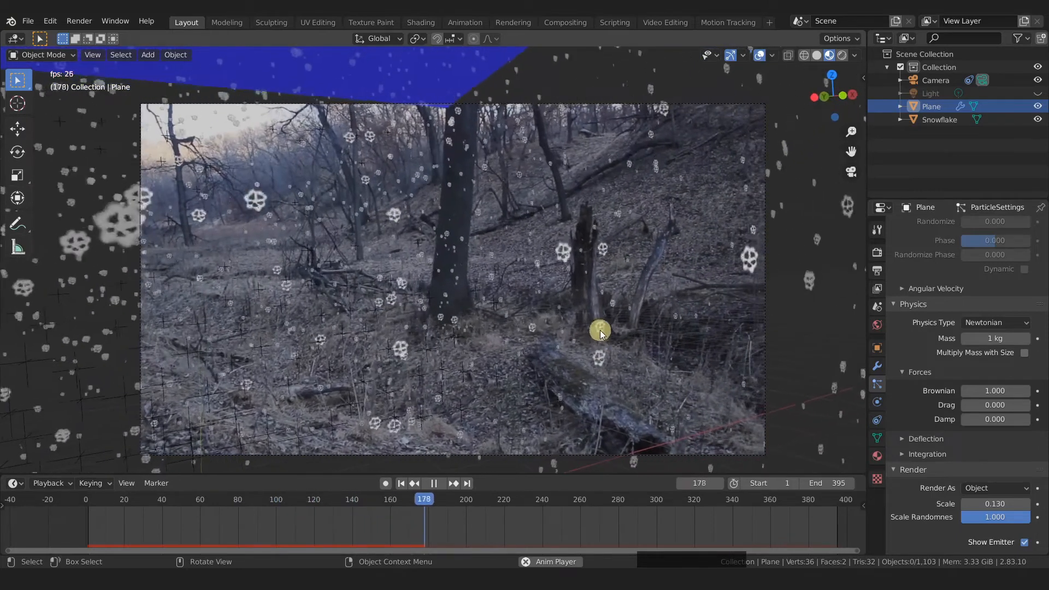
pyautogui.press('space')
# Enable Rotation for the snow particles and play the animation from the first frame to check the flakes' orientation.
pyautogui.scroll(8, 917, 347)
pyautogui.click(902, 386)
pyautogui.hotkey('shift', 'Left')
pyautogui.press('space')
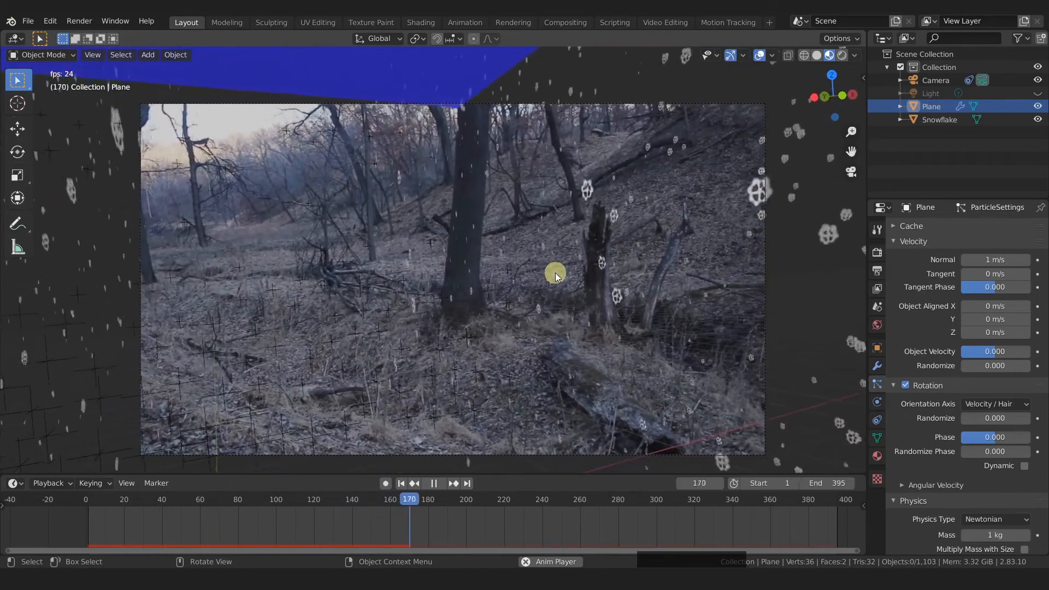
pyautogui.press('Escape')
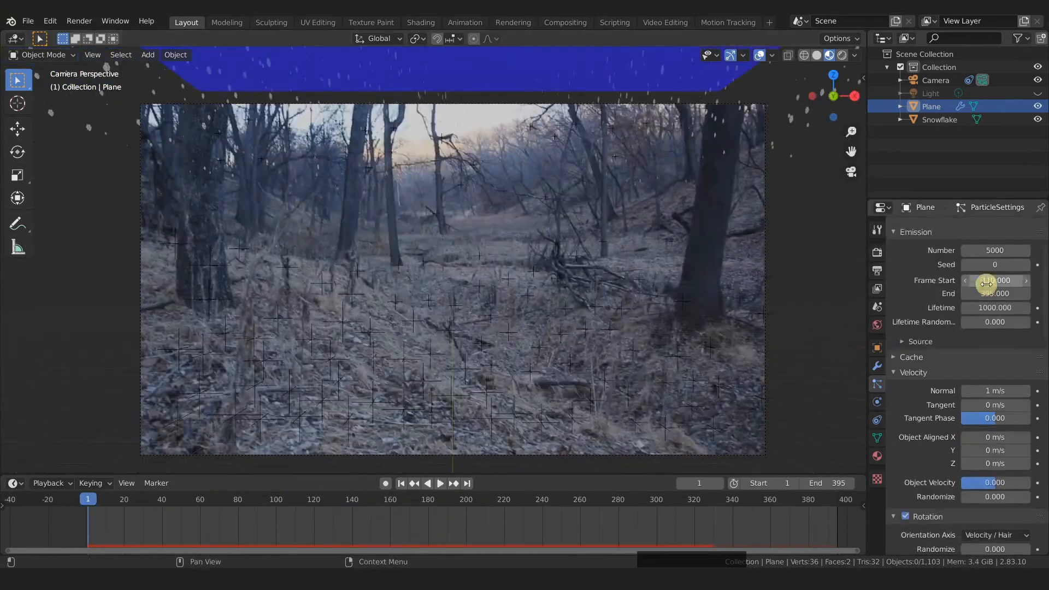
# Check the snow coverage at frame 120, set the emission Frame Start to -230, and return to the first frame.
pyautogui.scroll(8, 972, 328)
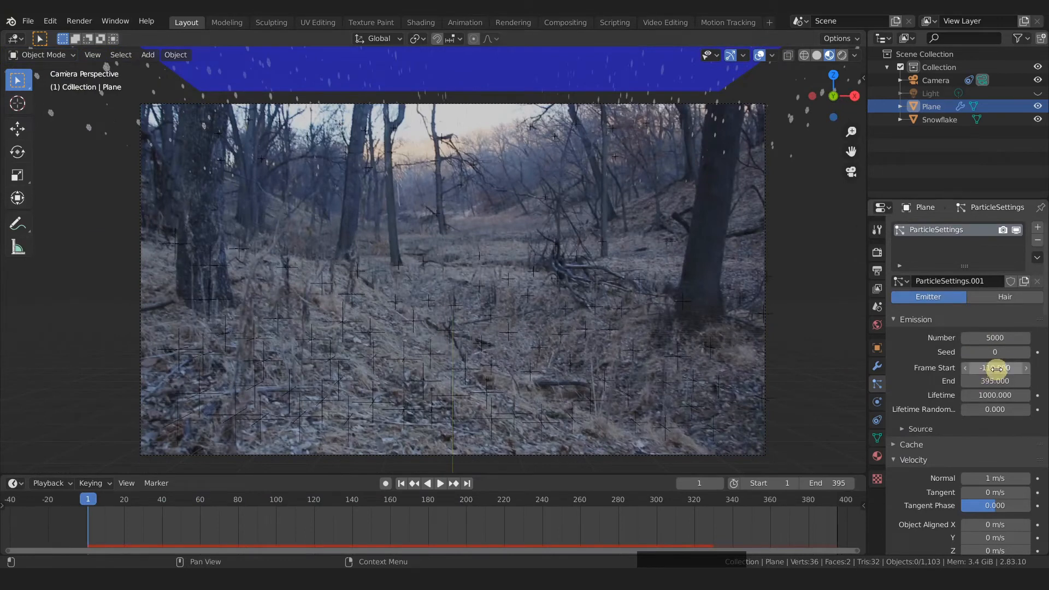
pyautogui.moveTo(84, 497); pyautogui.dragTo(317, 536)
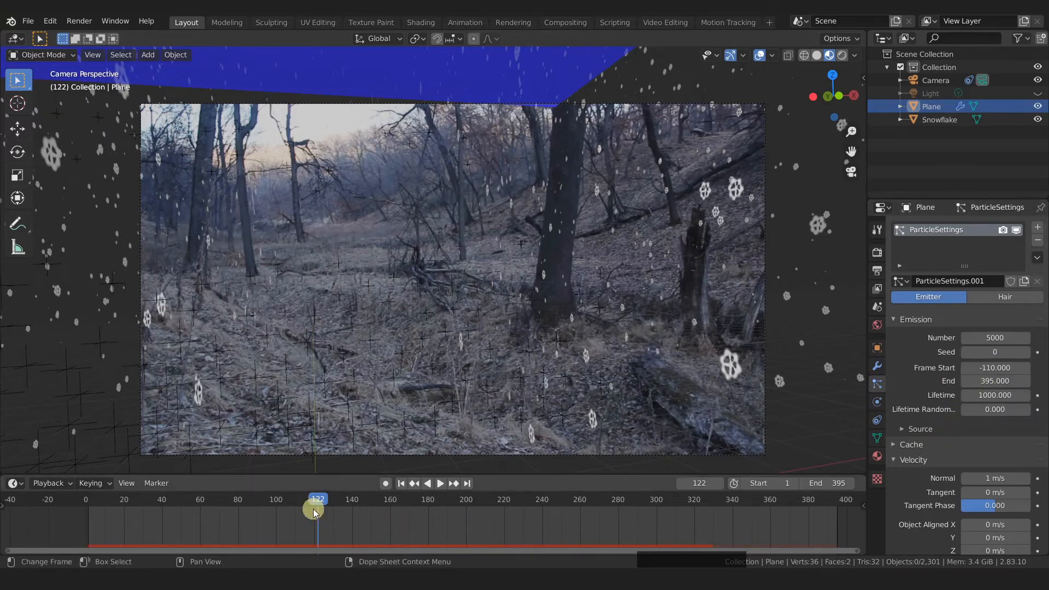
pyautogui.press('Left')
pyautogui.press('Left')
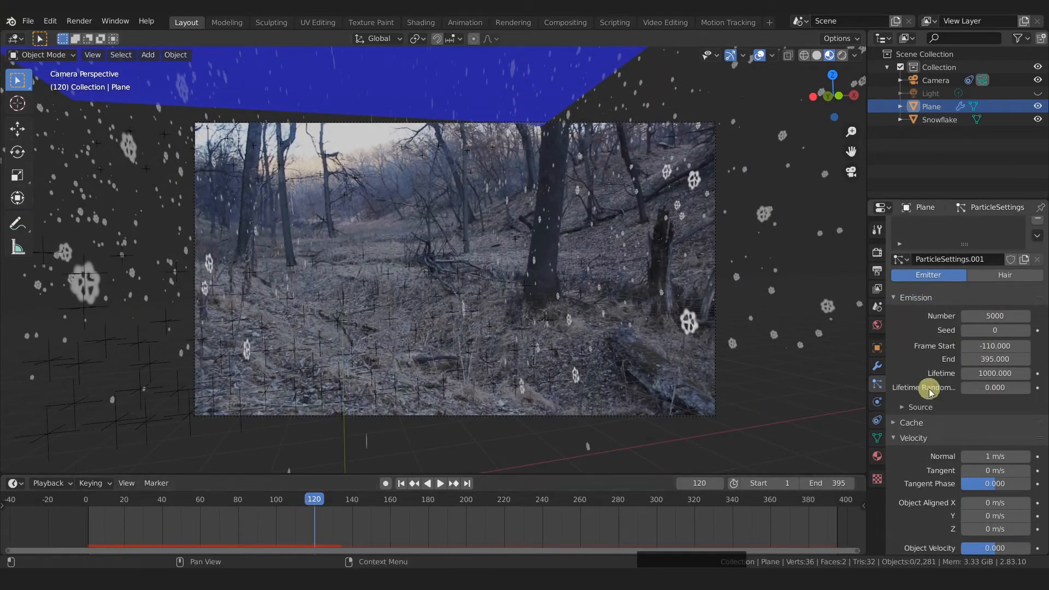
pyautogui.click(1005, 347)
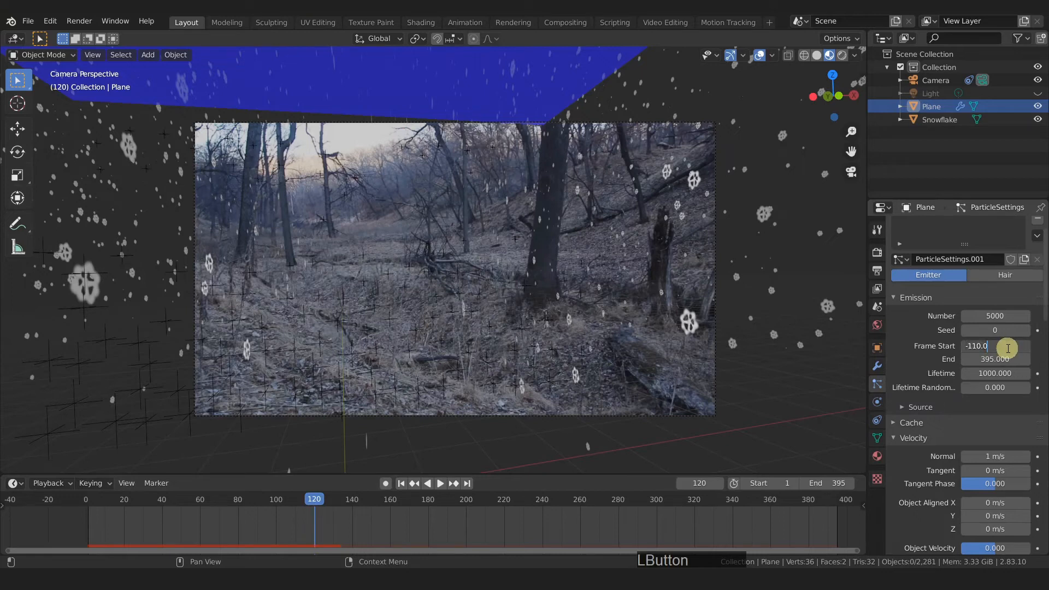
pyautogui.write('-120')
pyautogui.press('Return')
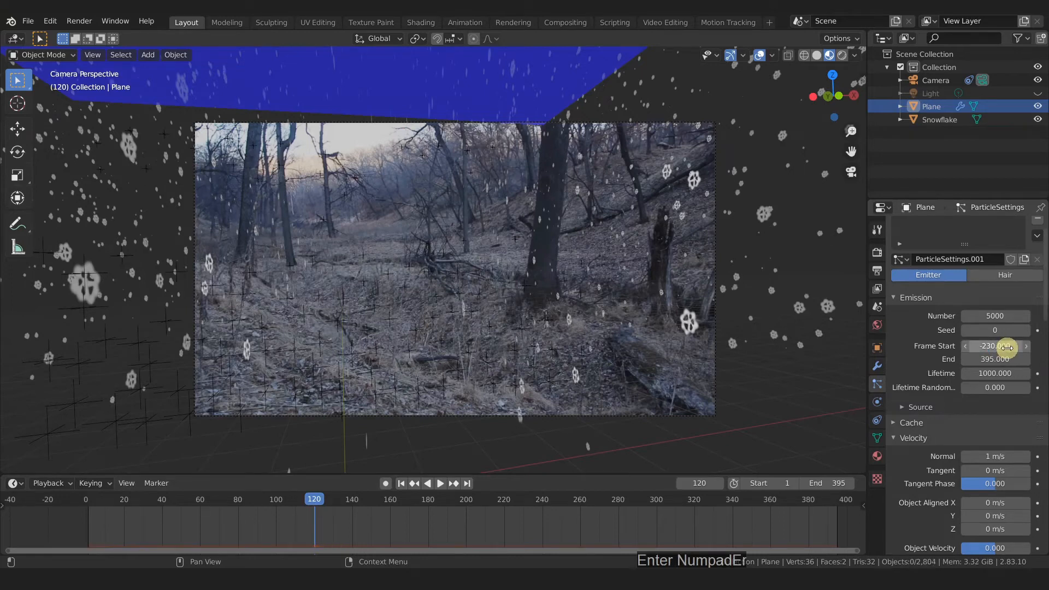
pyautogui.hotkey('shift', 'Left')
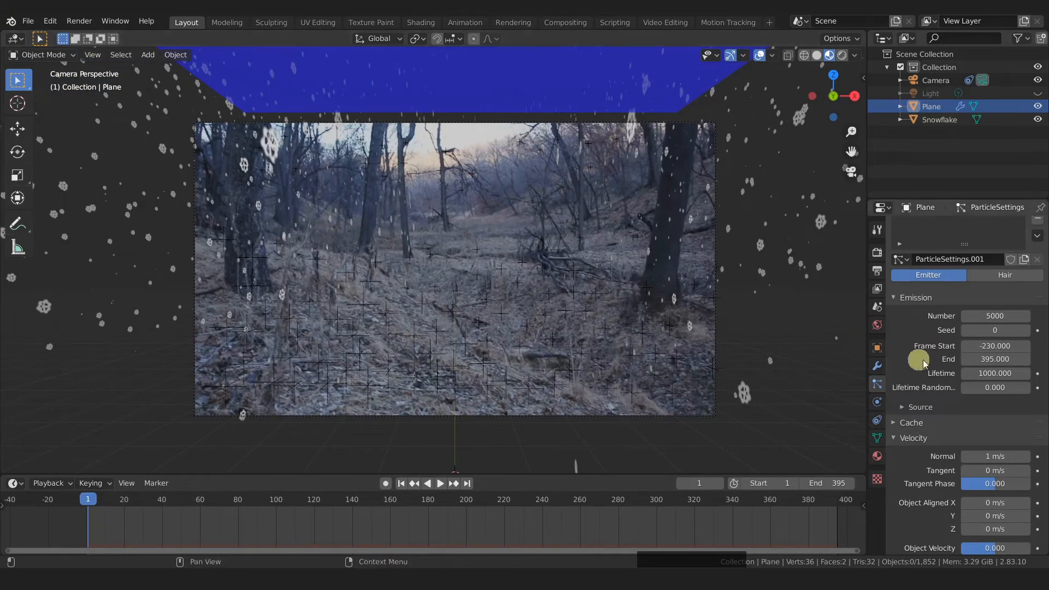
# Set the particle rotation's Randomize Phase to 0.85 and play the animation up to frame 282.
pyautogui.scroll(-10, 937, 392)
pyautogui.moveTo(980, 429); pyautogui.dragTo(1021, 433)
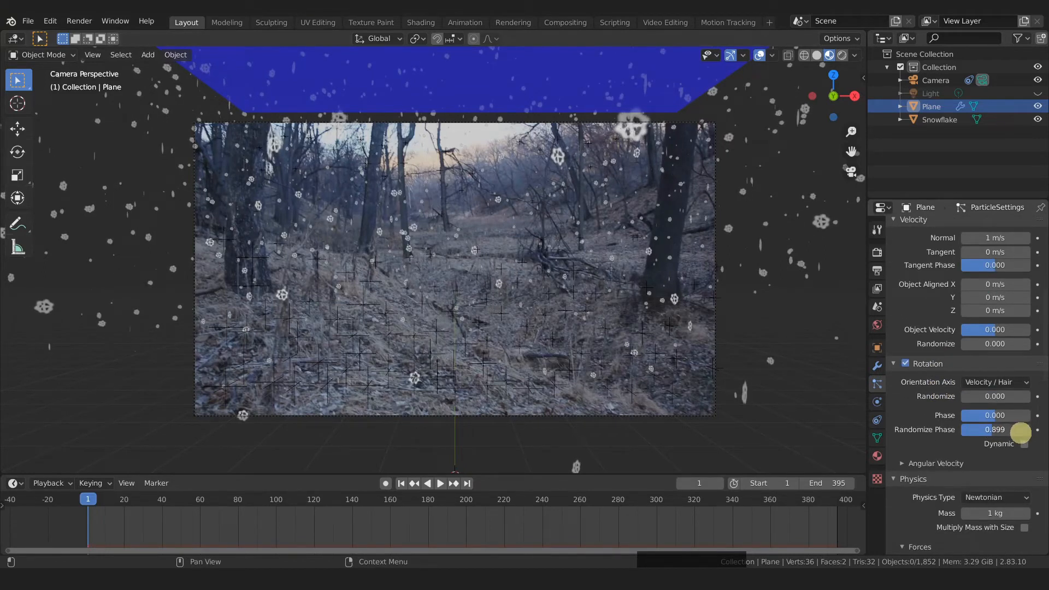
pyautogui.click(1019, 431)
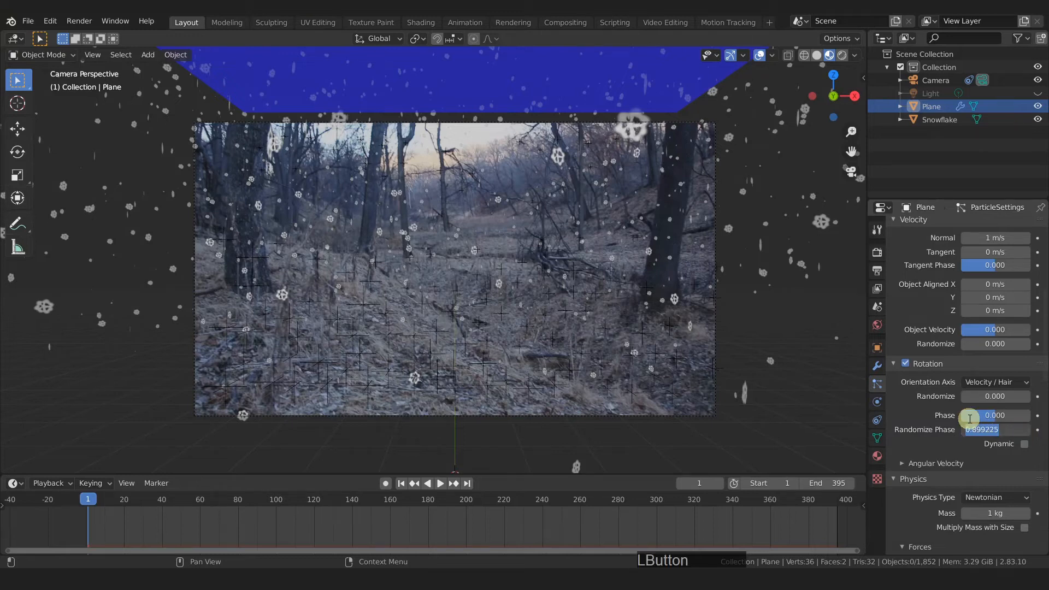
pyautogui.write('.8')
pyautogui.press('shift')
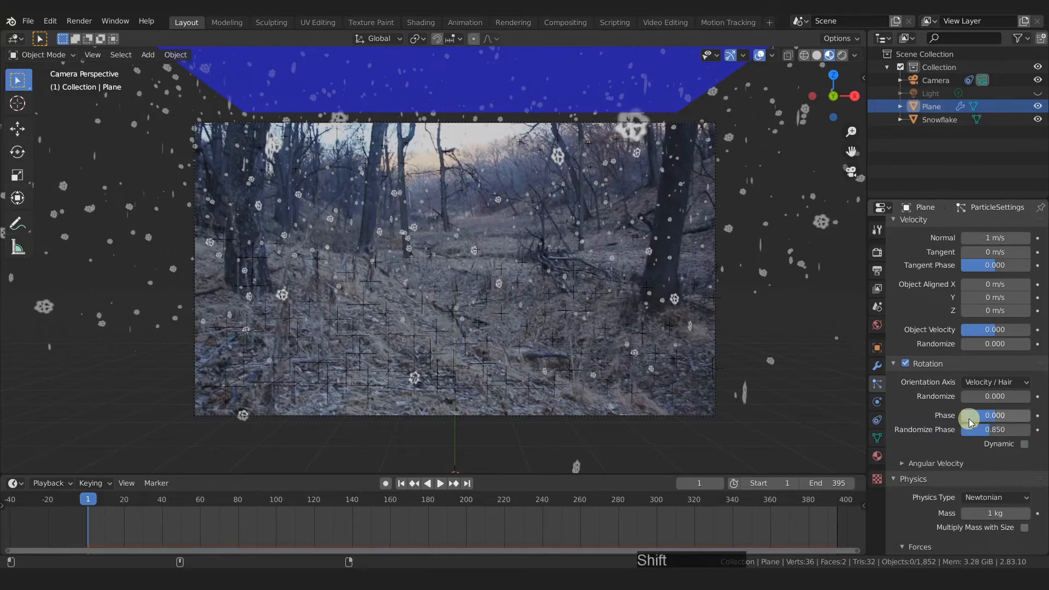
pyautogui.press('space')
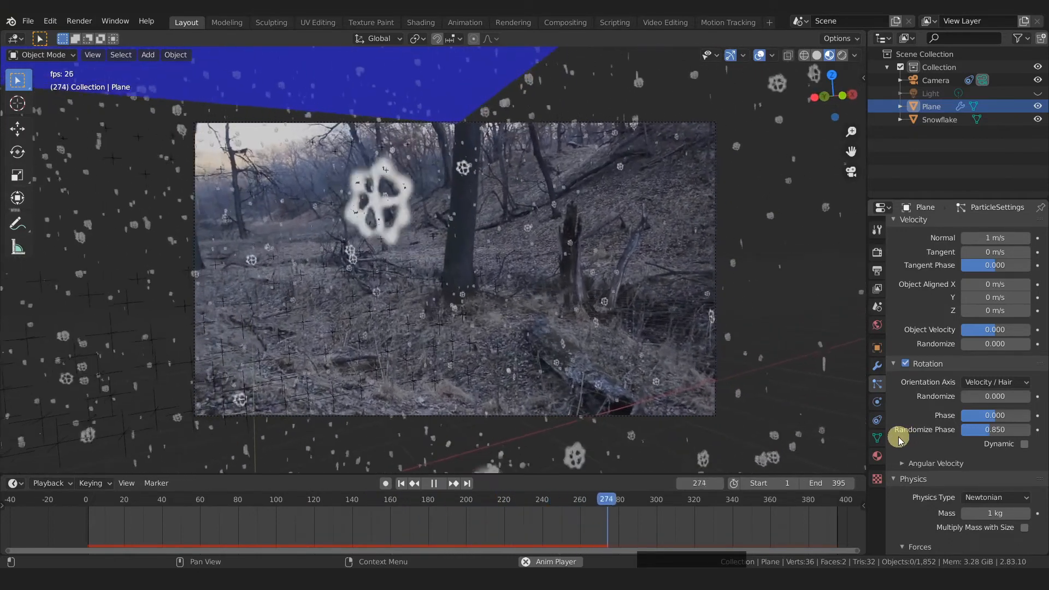
pyautogui.press('space')
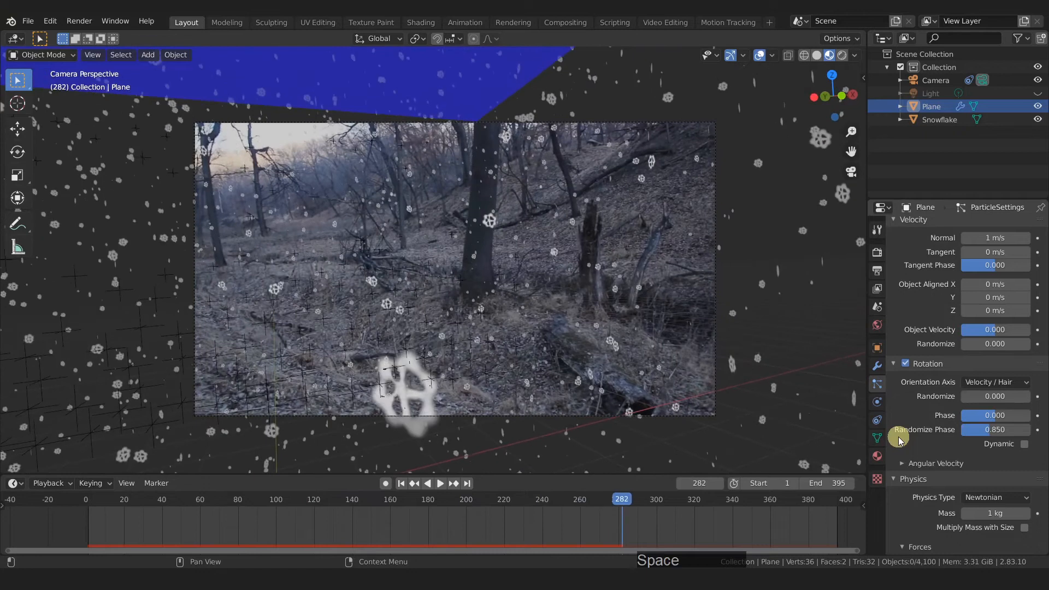
# Render frame 282 in the Rendering workspace and display the Render Result image.
pyautogui.click(512, 23)
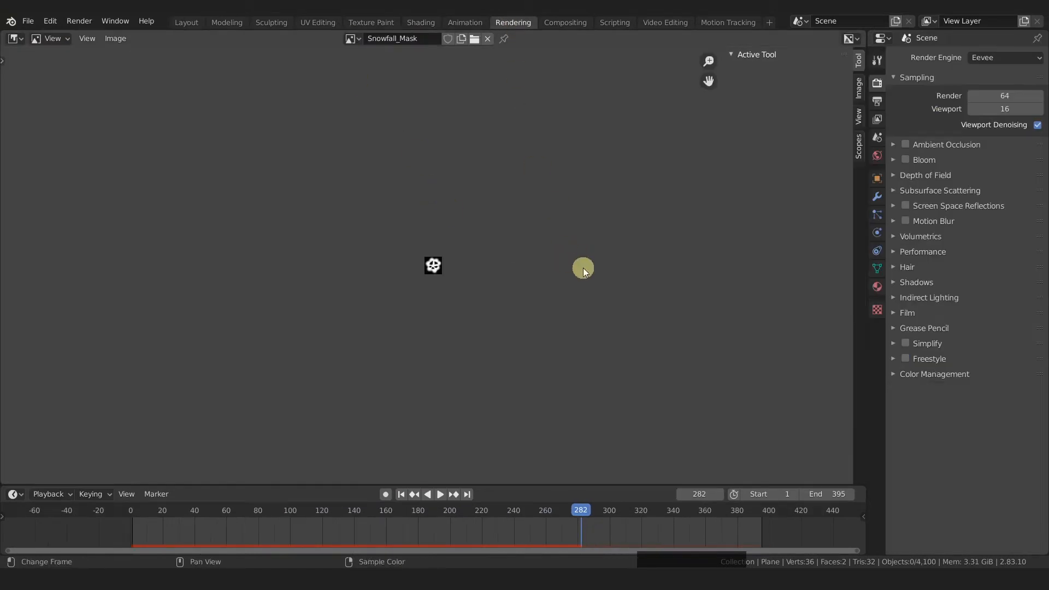
pyautogui.press('F12')
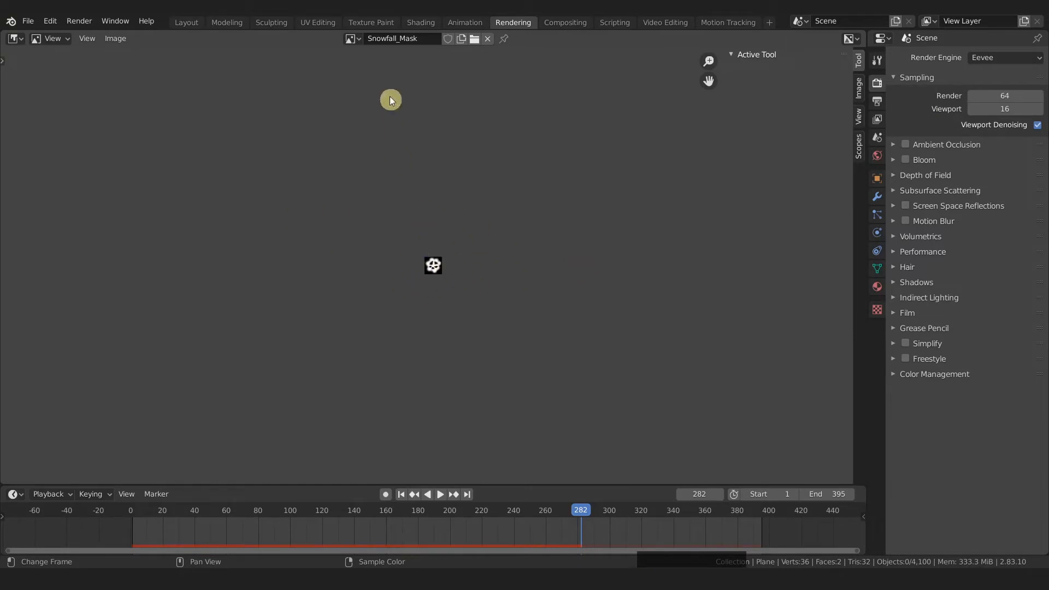
pyautogui.click(355, 38)
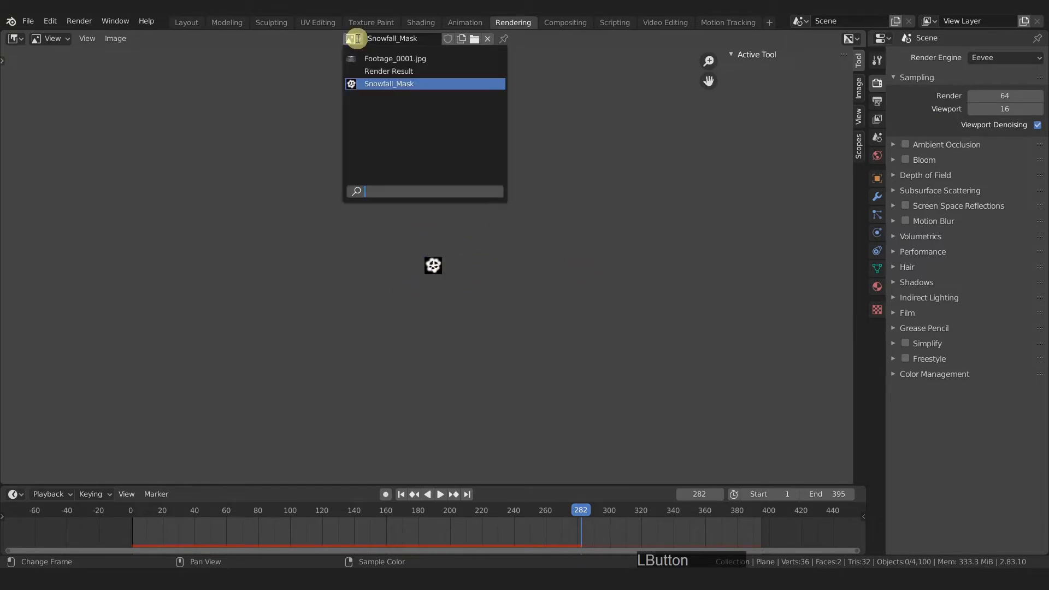
pyautogui.click(378, 72)
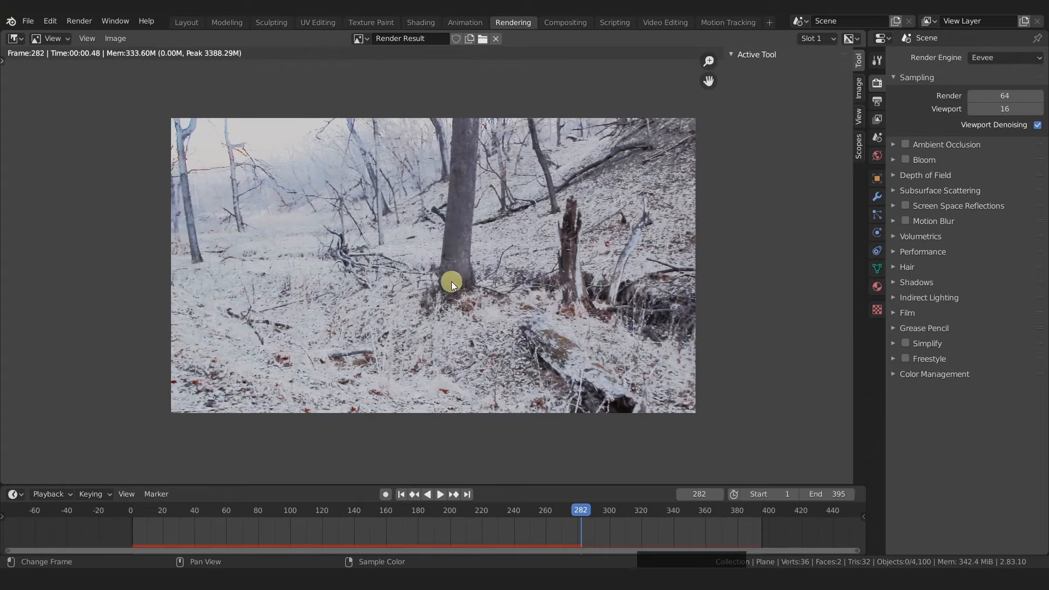
# Disable Compositing and Sequencer in the output's post-processing settings and render frame 282 again.
pyautogui.click(877, 102)
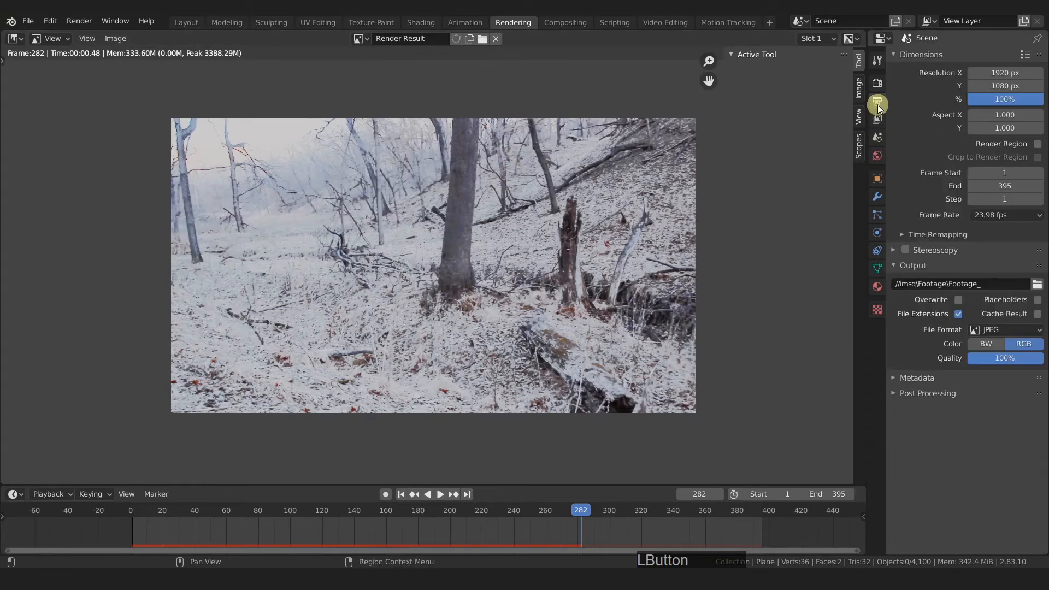
pyautogui.click(920, 393)
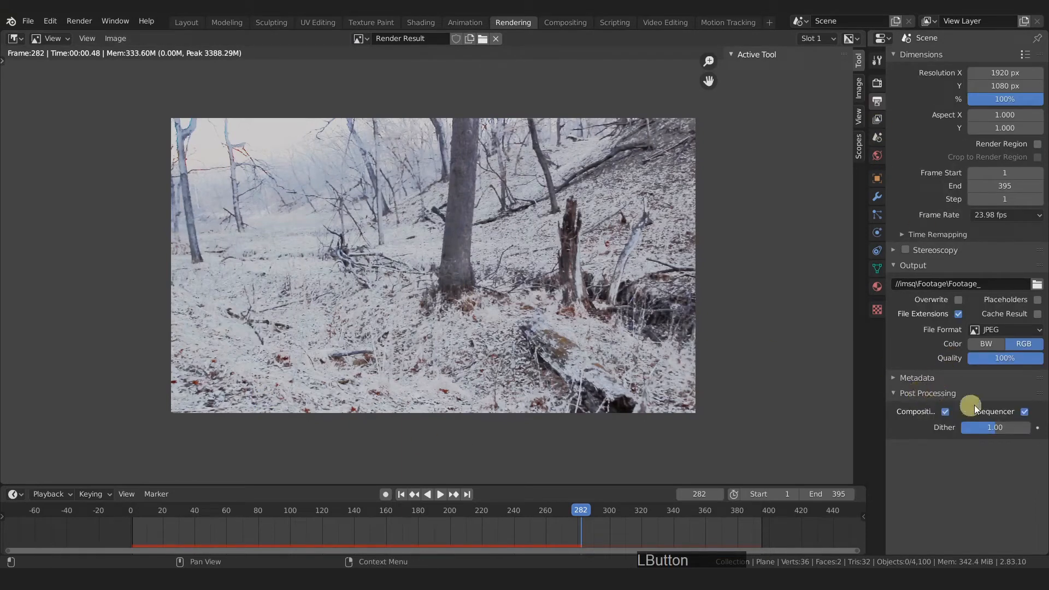
pyautogui.click(941, 416)
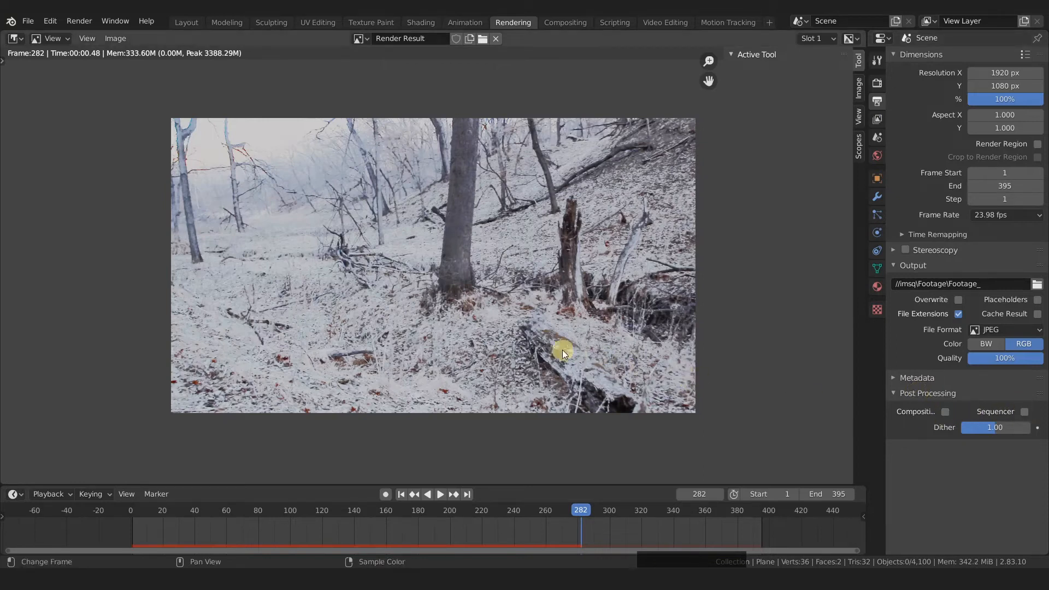
pyautogui.press('F12')
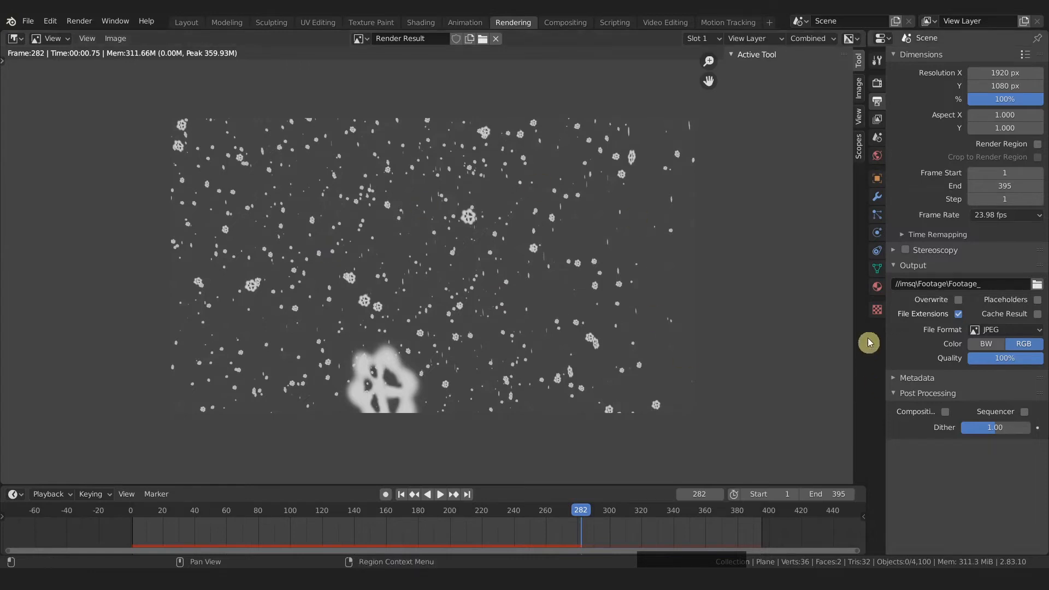
# Make the film background transparent, re-render frame 282, inspect the snowflakes up close, and return to the Layout workspace.
pyautogui.click(877, 83)
pyautogui.click(907, 314)
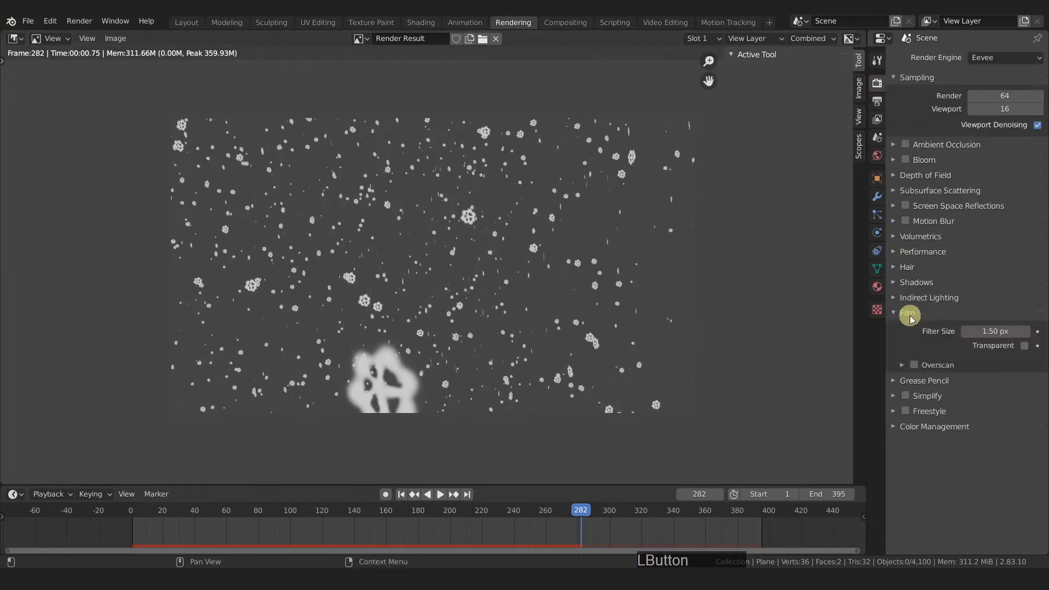
pyautogui.click(1023, 345)
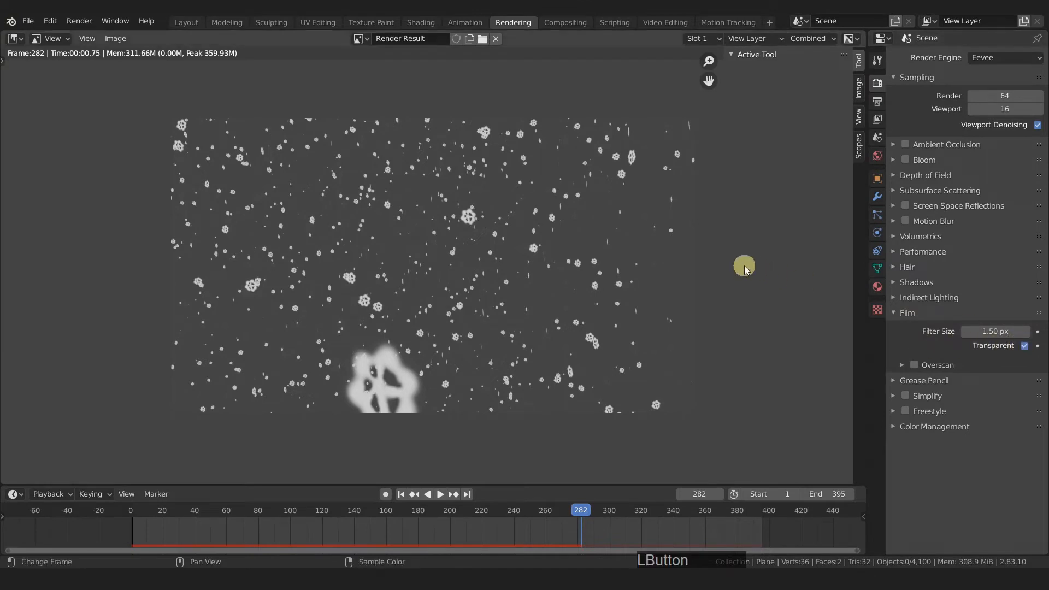
pyautogui.press('F12')
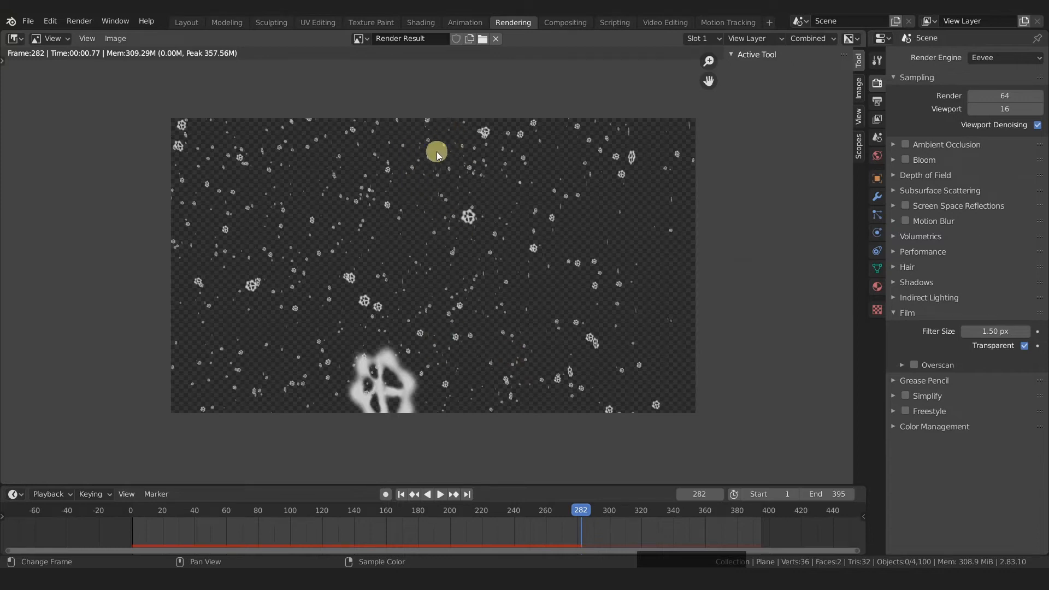
pyautogui.scroll(3, 402, 132)
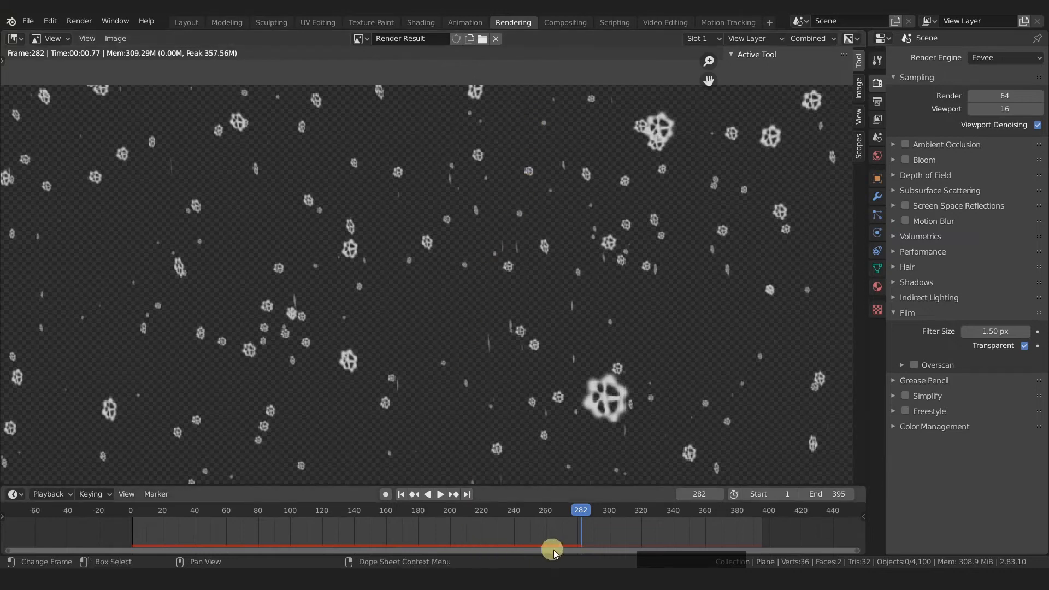
pyautogui.click(194, 22)
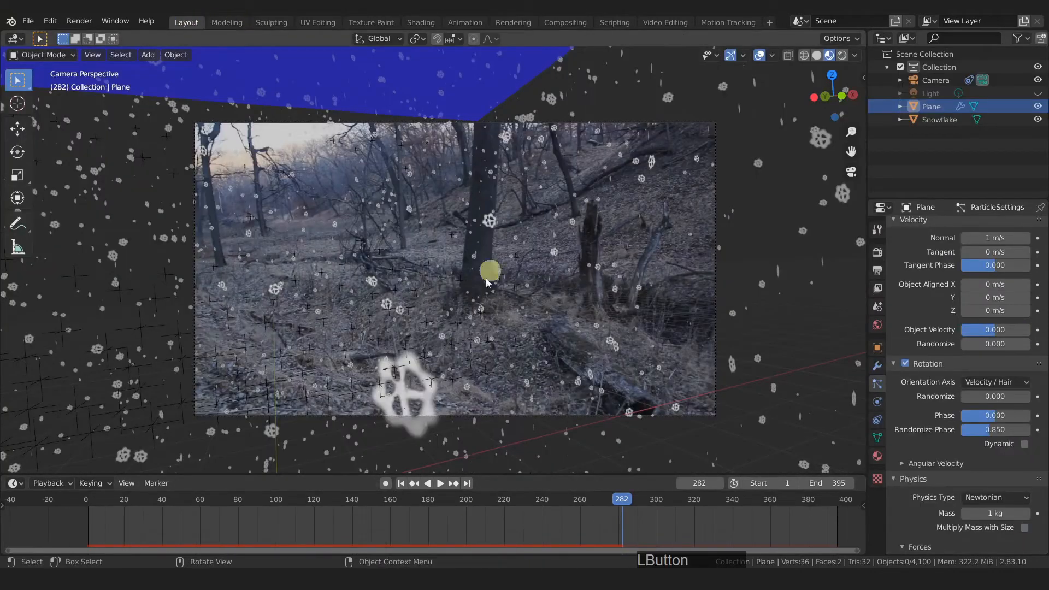
# Move the animation to frame 273, zoom in on the large snowflake, and render that frame in the Rendering workspace.
pyautogui.moveTo(625, 500); pyautogui.dragTo(605, 515)
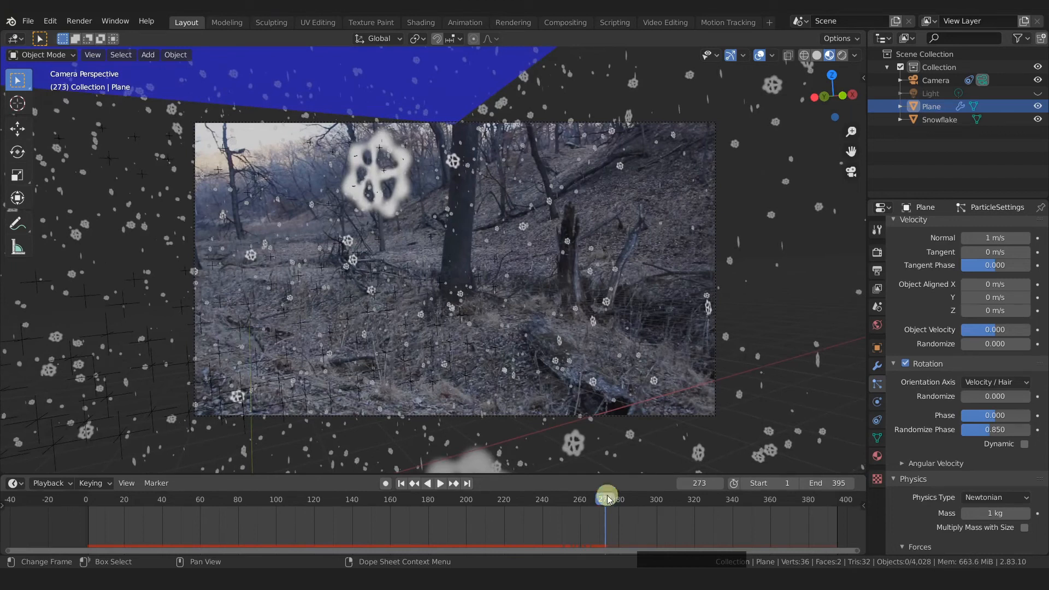
pyautogui.scroll(5, 464, 126)
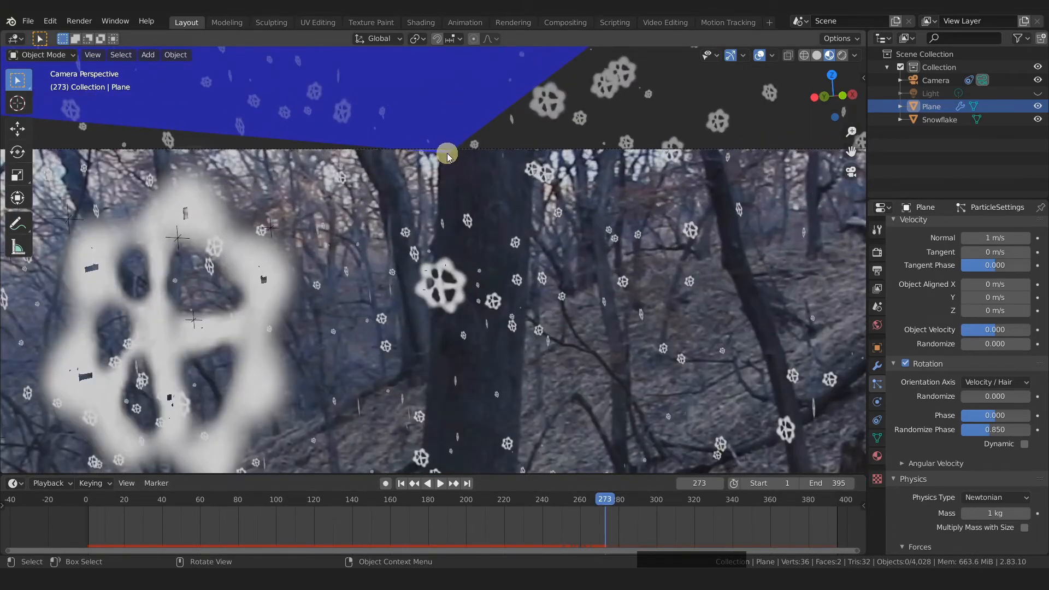
pyautogui.click(514, 23)
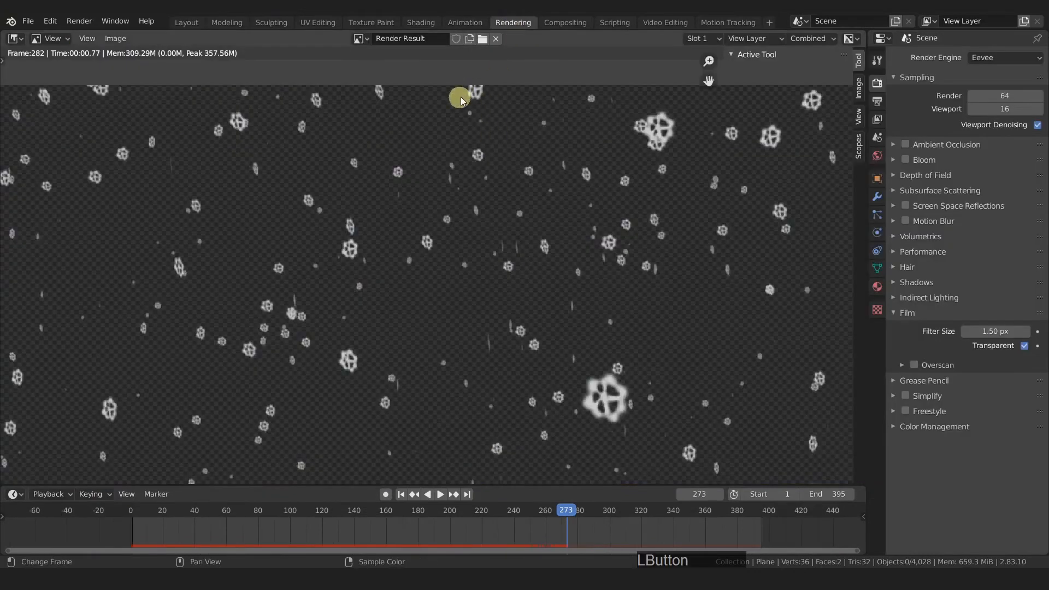
pyautogui.press('F12')
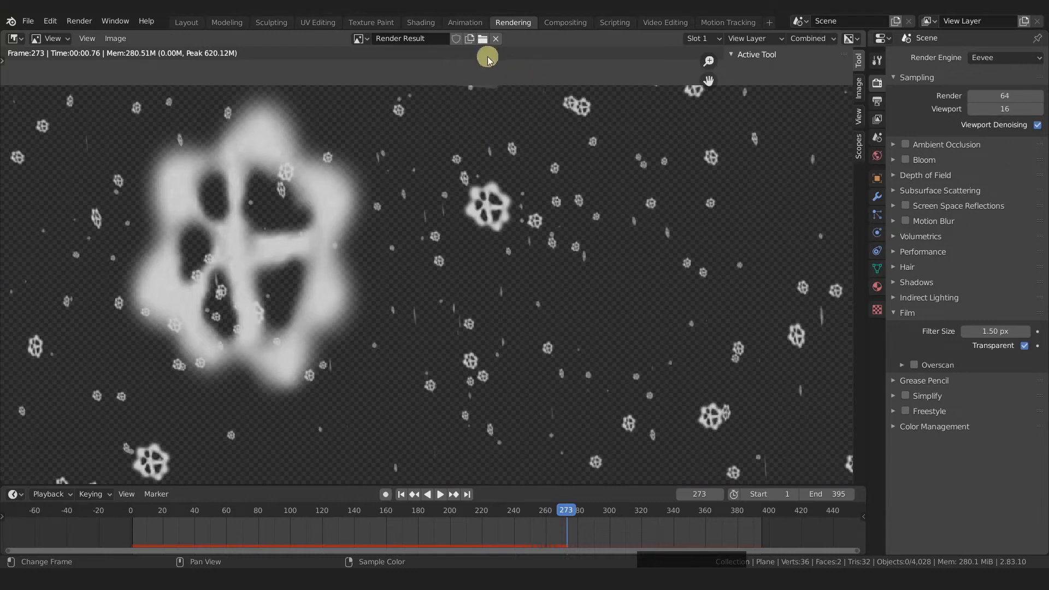
# Turn off Show Emitter in the Plane's particle render settings and render frame 273 again.
pyautogui.click(182, 22)
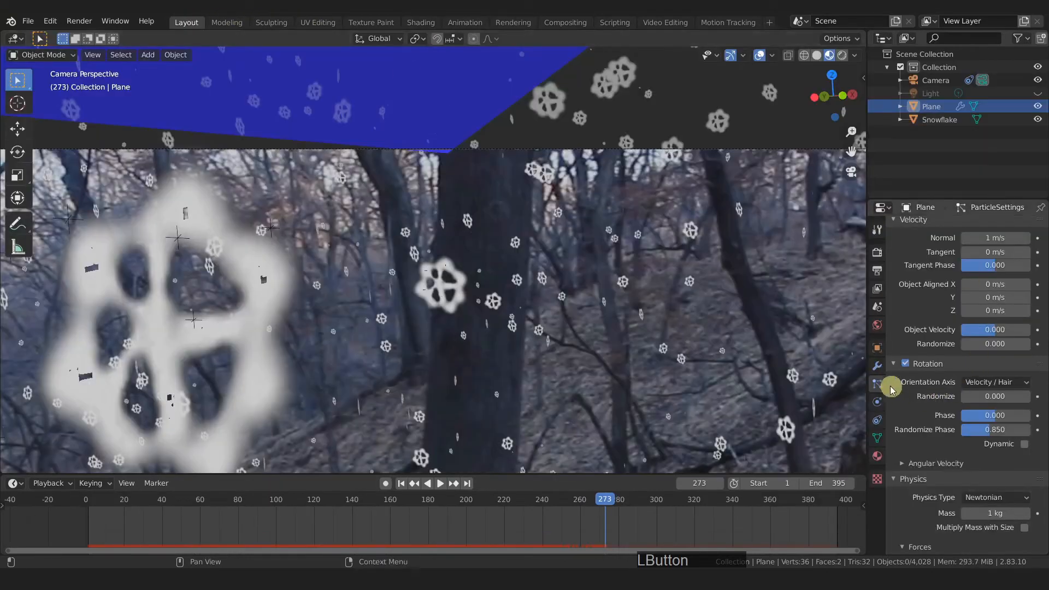
pyautogui.scroll(-1, 930, 442)
pyautogui.scroll(2, 930, 437)
pyautogui.scroll(-10, 931, 436)
pyautogui.scroll(-2, 963, 410)
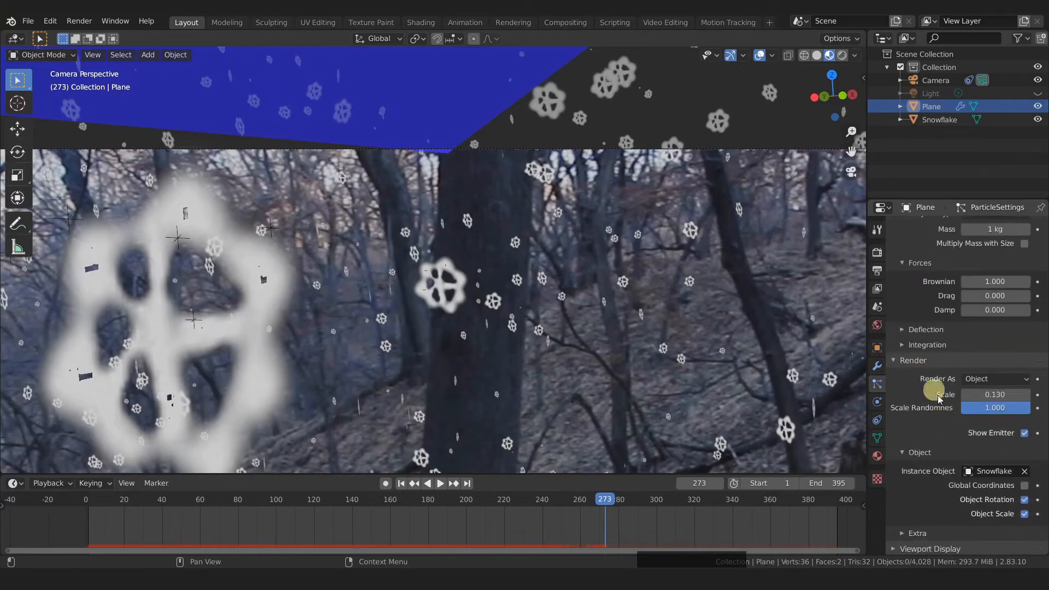
pyautogui.click(1025, 433)
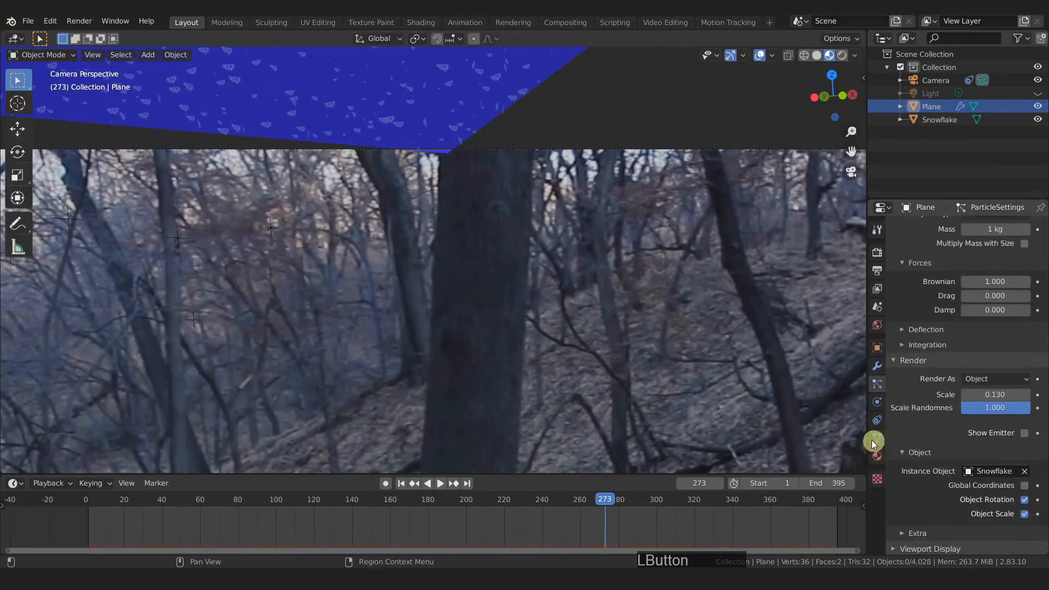
pyautogui.click(512, 21)
pyautogui.press('F12')
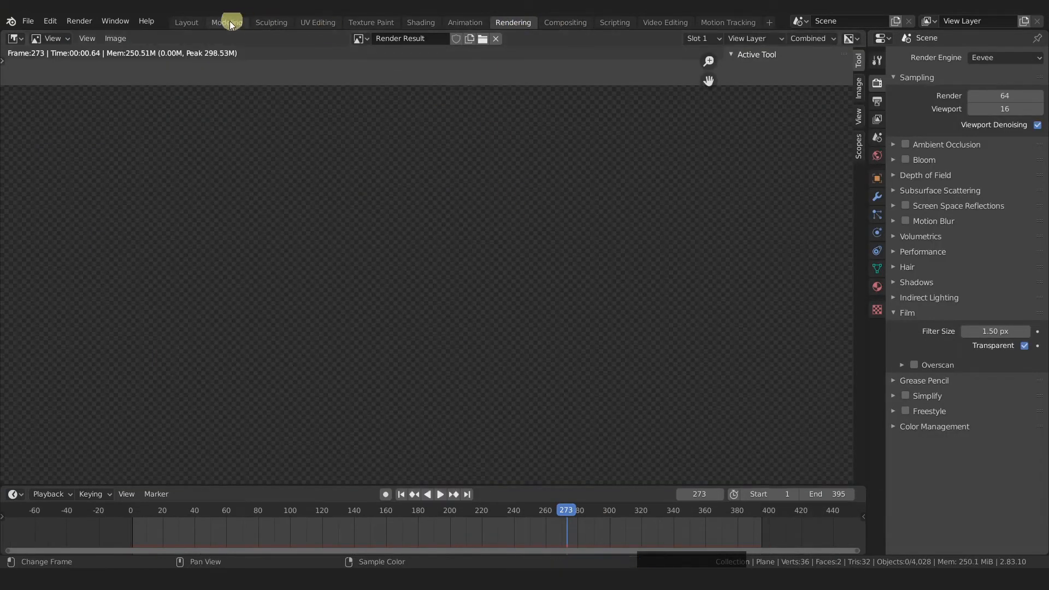
# Go back to the Layout workspace and replay the snow animation from frame 1 to frame 146.
pyautogui.click(186, 22)
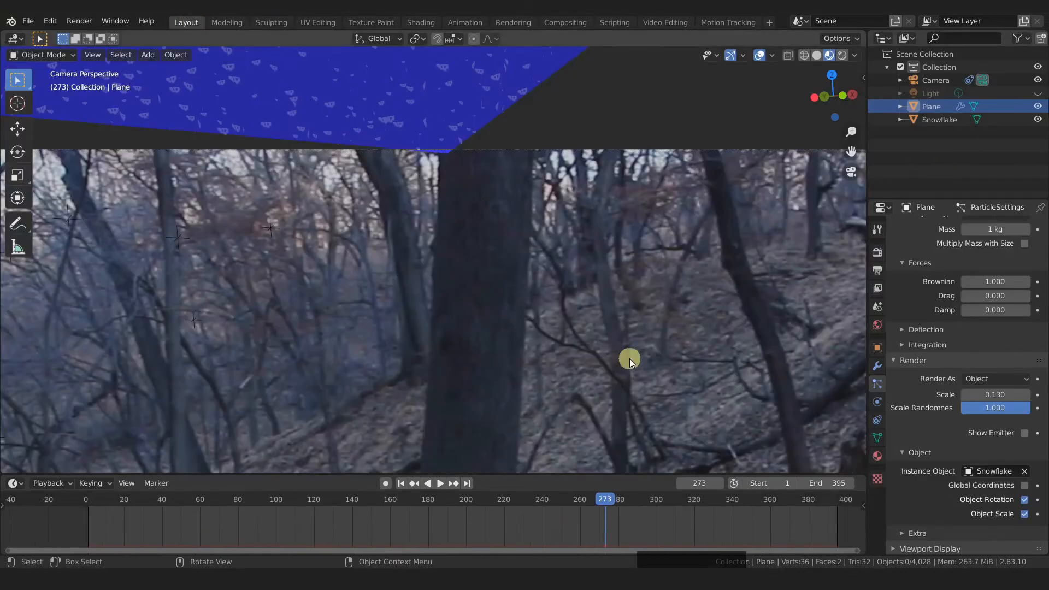
pyautogui.hotkey('shift', 'Left')
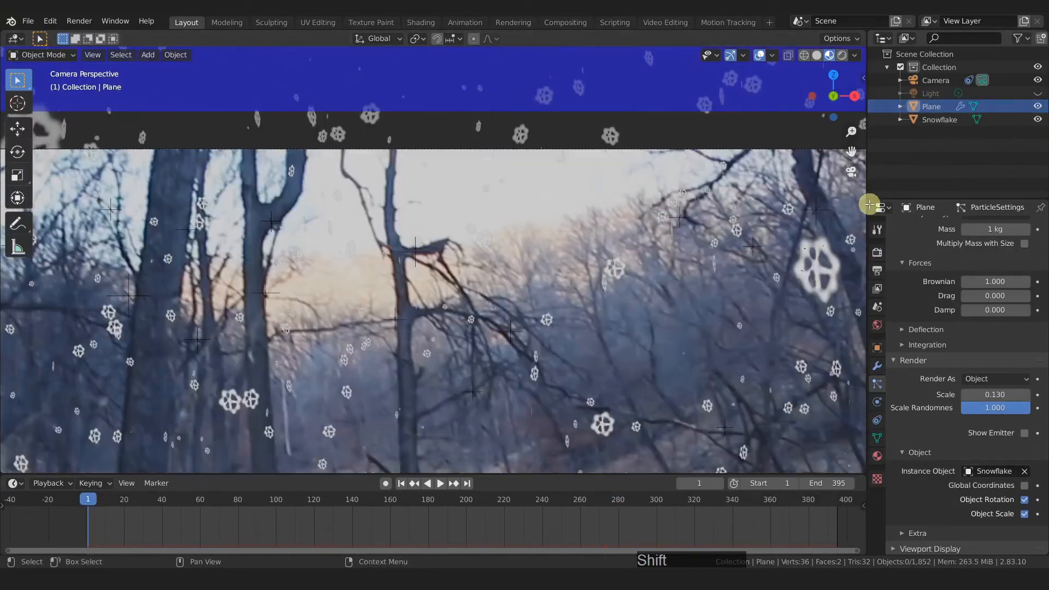
pyautogui.press('space')
pyautogui.scroll(-5, 532, 449)
pyautogui.keyDown('shift'); pyautogui.moveTo(532, 450); pyautogui.dragTo(611, 238, button='middle'); pyautogui.keyUp('shift')
pyautogui.press('space')
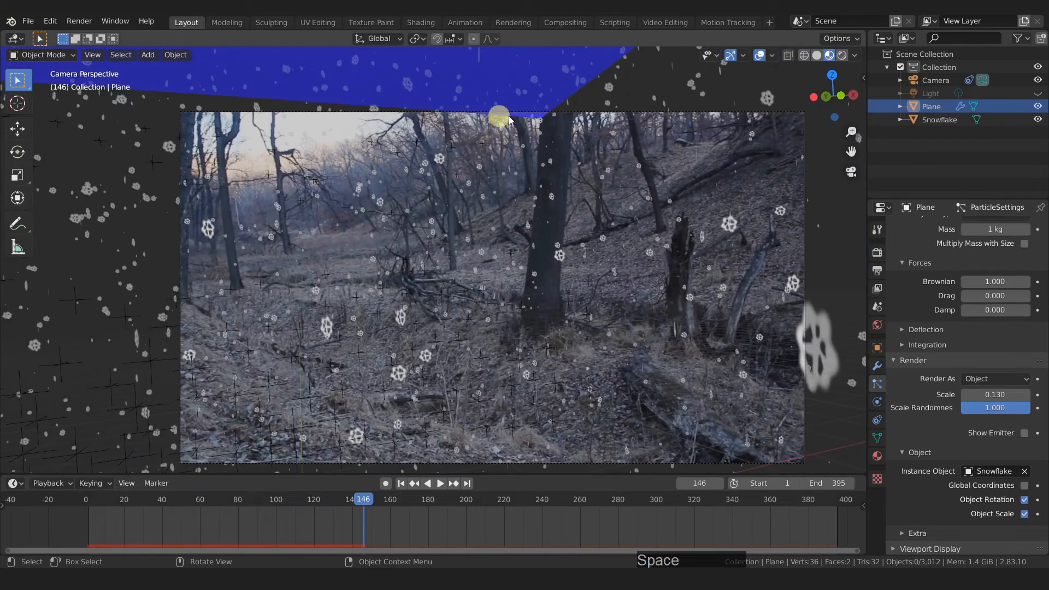
pyautogui.scroll(4, 546, 126)
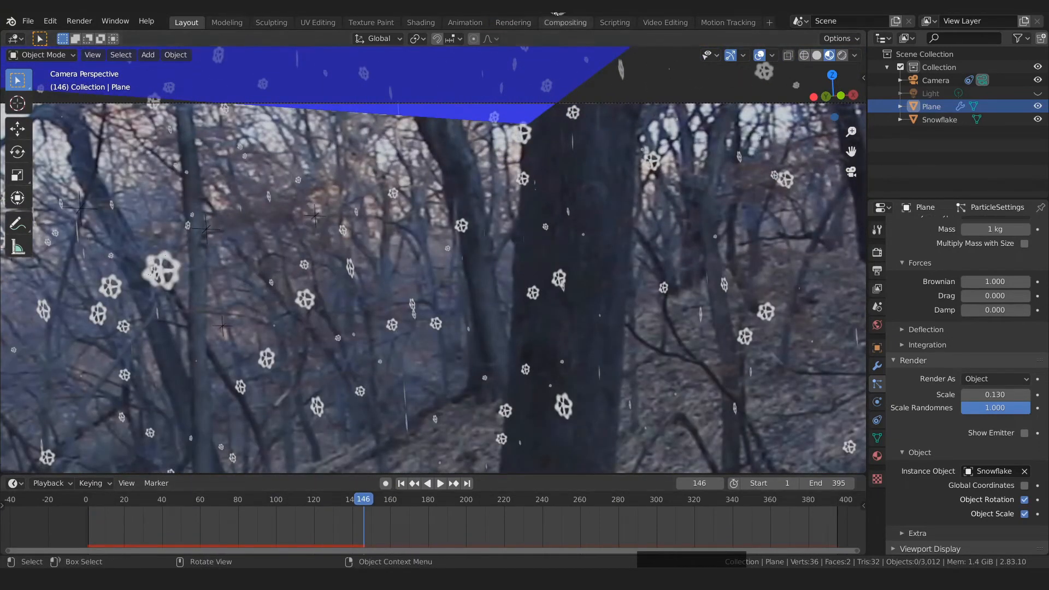
# Render frame 146 in the Rendering workspace and examine the whole snowflake image.
pyautogui.click(513, 23)
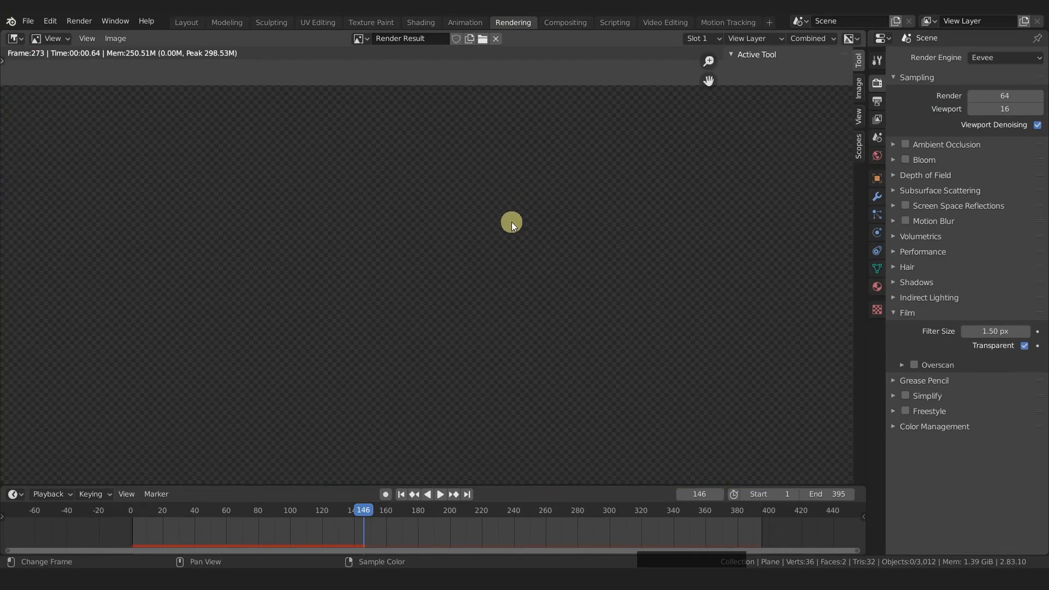
pyautogui.press('F12')
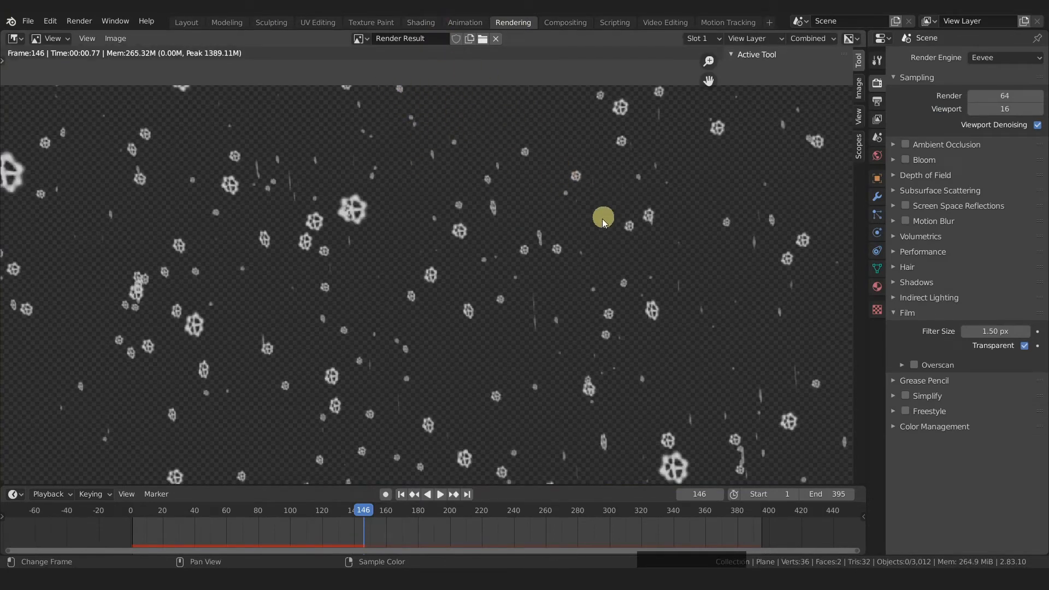
pyautogui.scroll(-3, 601, 221)
pyautogui.keyDown('shift'); pyautogui.moveTo(625, 243); pyautogui.dragTo(557, 181, button='middle'); pyautogui.keyUp('shift')
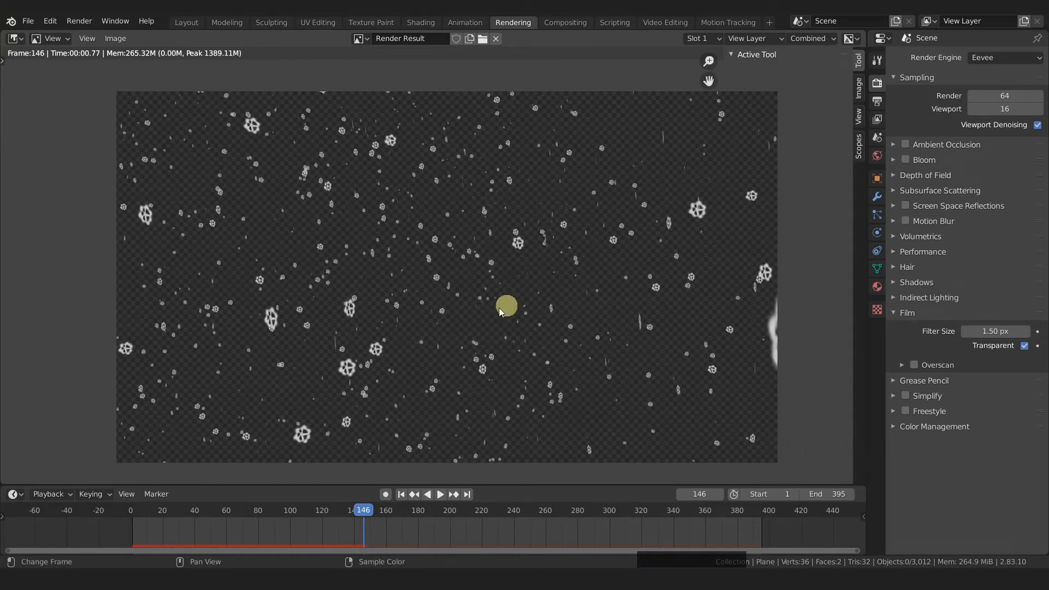
pyautogui.scroll(1, 391, 294)
pyautogui.scroll(-1, 391, 294)
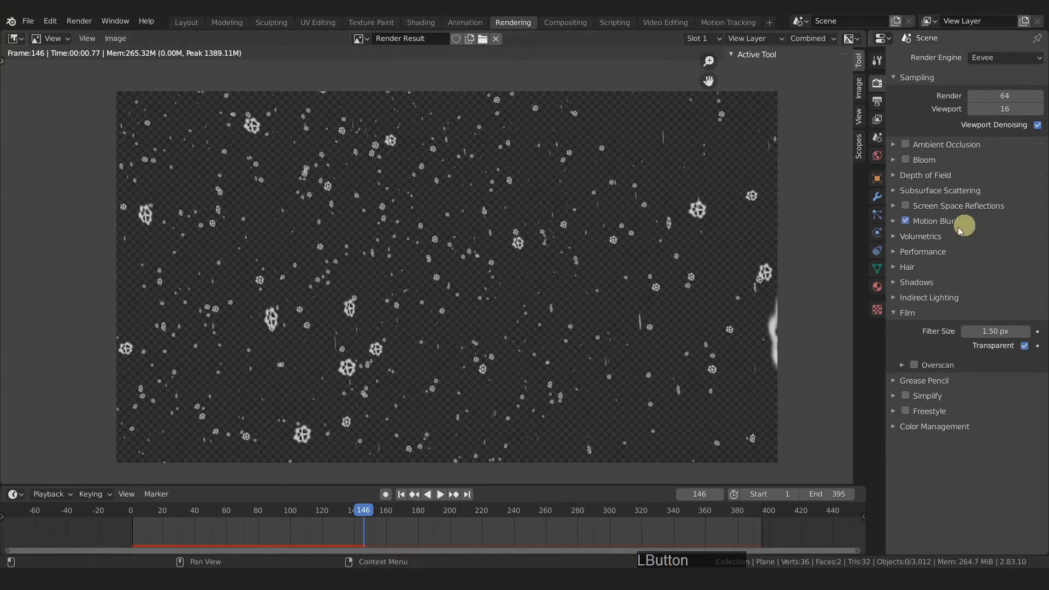
# Enable Motion Blur for Eevee, check its sample and shutter settings, and render frame 146 again.
pyautogui.click(894, 221)
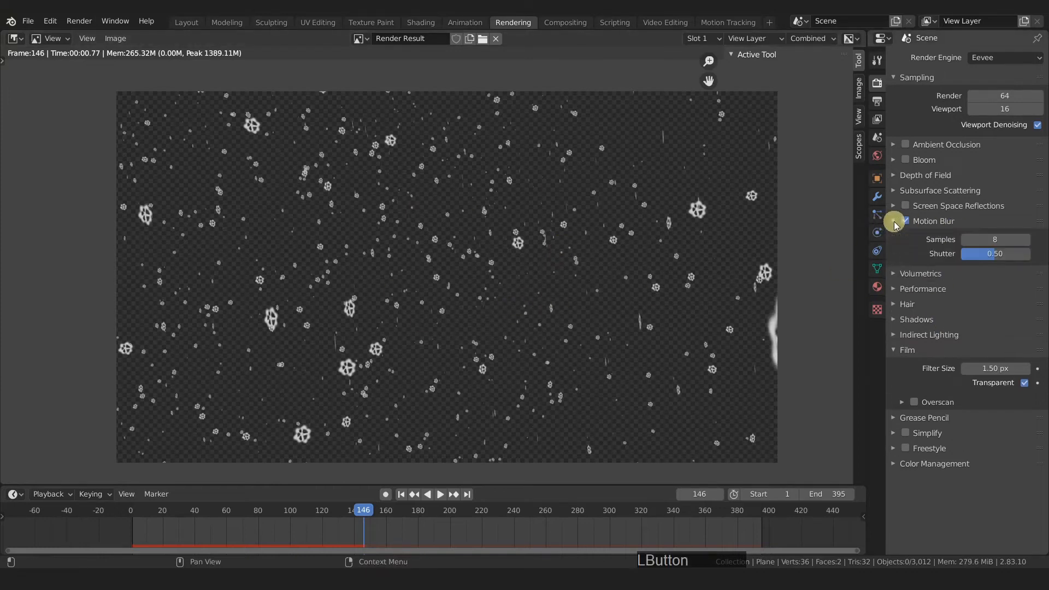
pyautogui.click(894, 222)
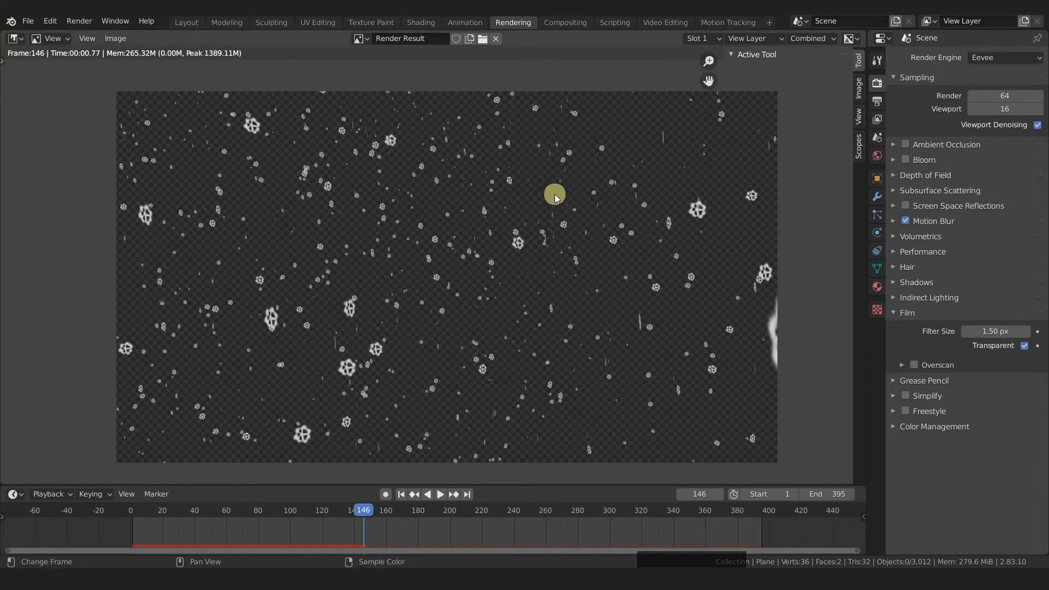
pyautogui.press('F12')
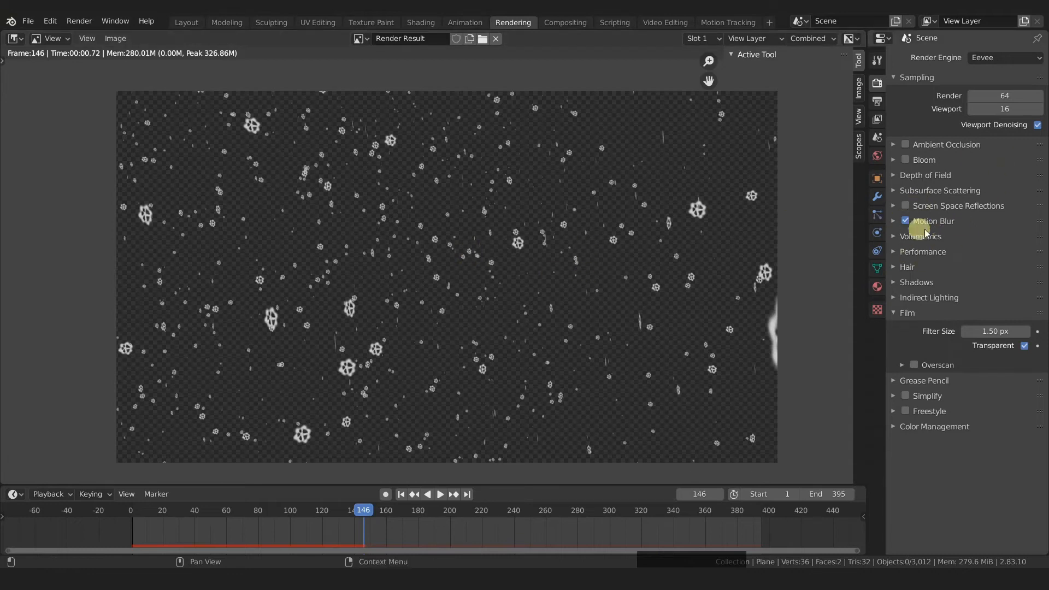
# Switch the render engine to Cycles with Motion Blur and a transparent film enabled, and render frame 146.
pyautogui.click(990, 57)
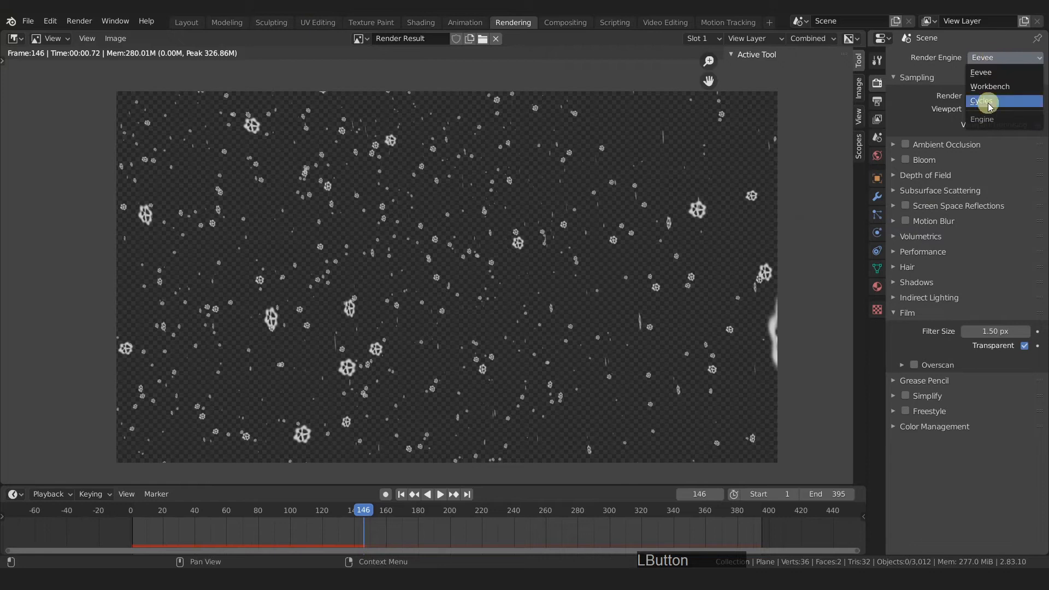
pyautogui.click(990, 102)
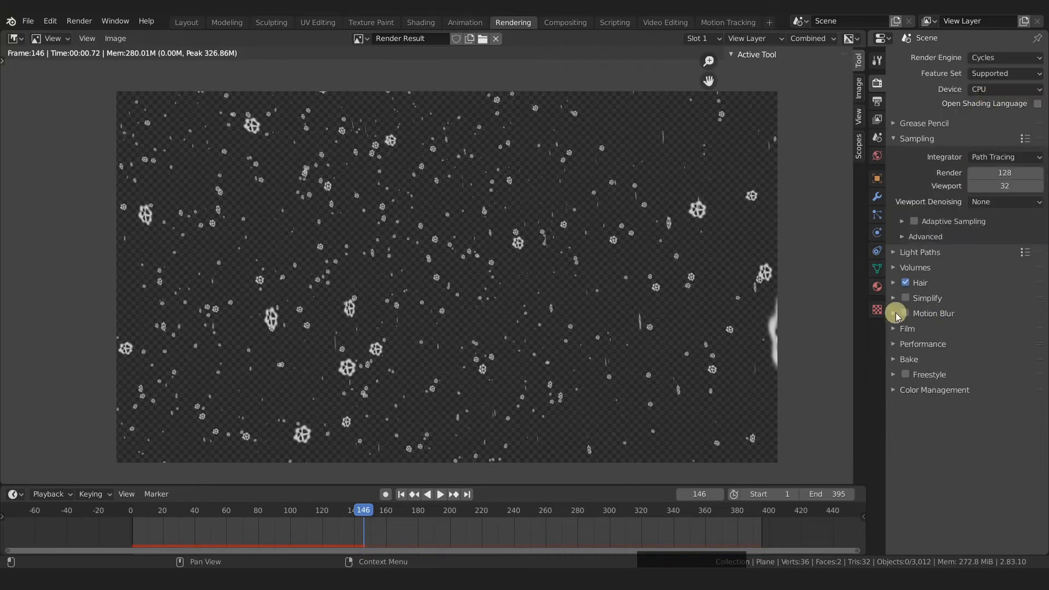
pyautogui.click(892, 329)
pyautogui.click(914, 419)
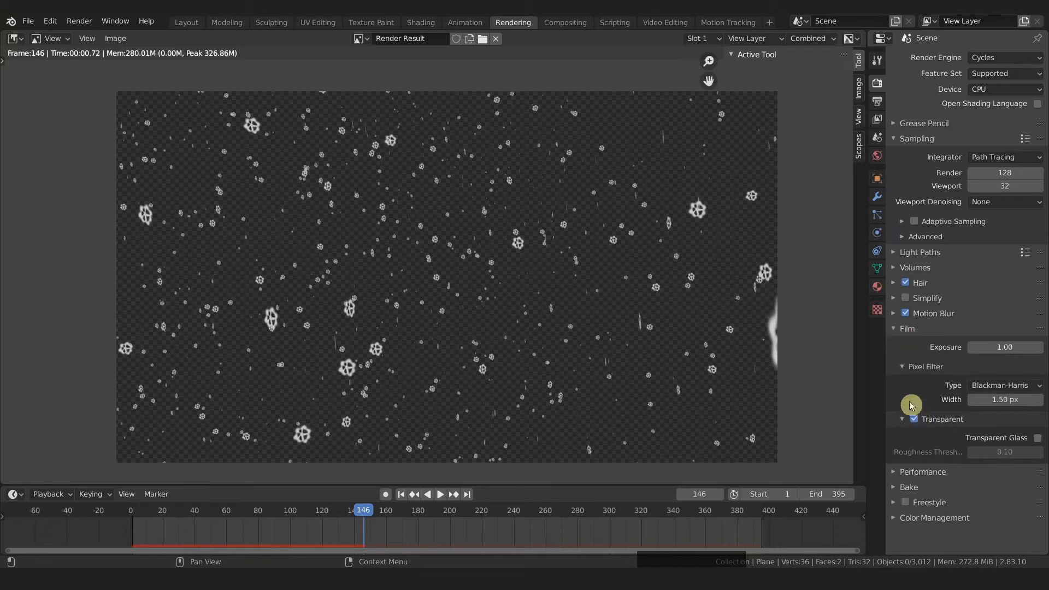
pyautogui.click(896, 328)
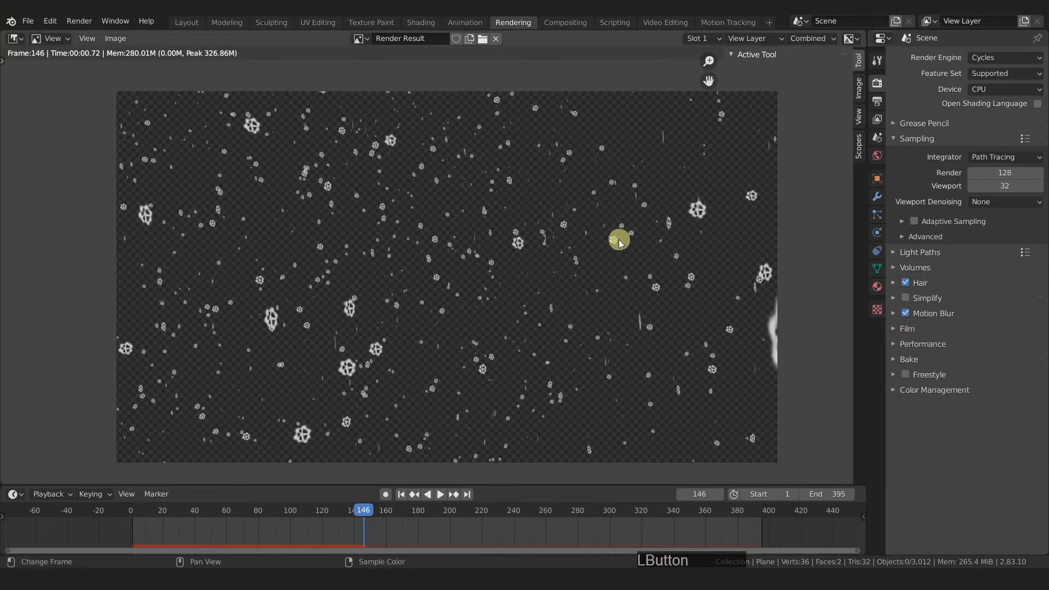
pyautogui.click(894, 313)
pyautogui.press('F12')
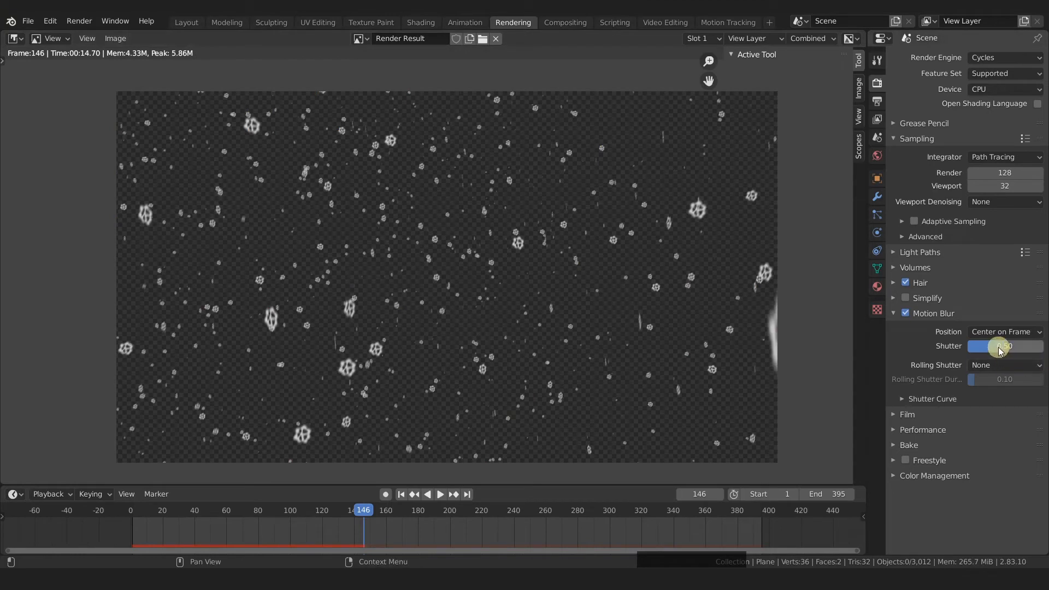
# Set the motion blur Shutter to 1.00 and re-render frame 146.
pyautogui.moveTo(993, 350); pyautogui.dragTo(866, 348)
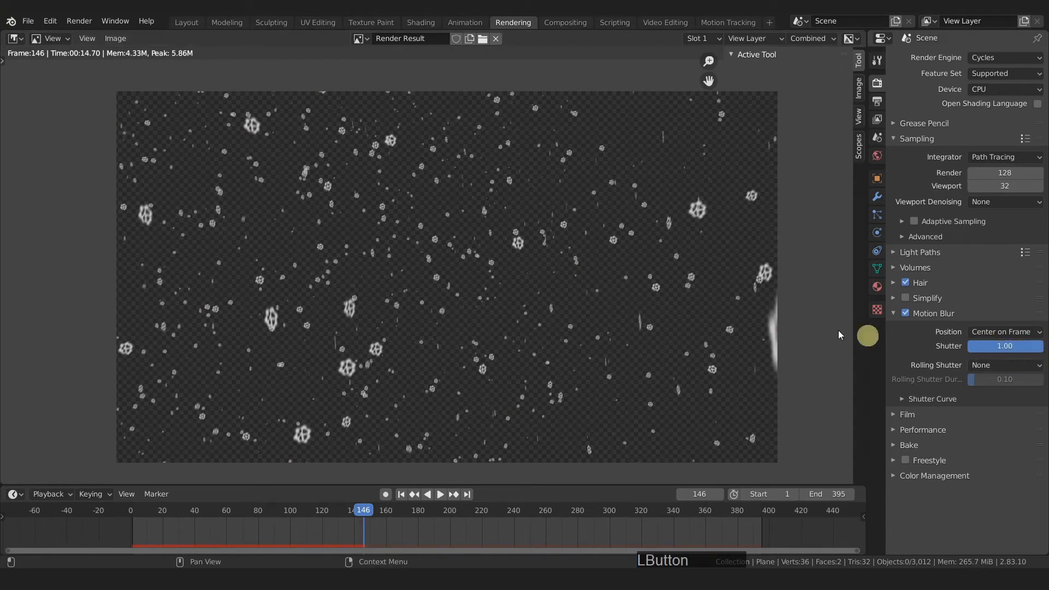
pyautogui.press('F12')
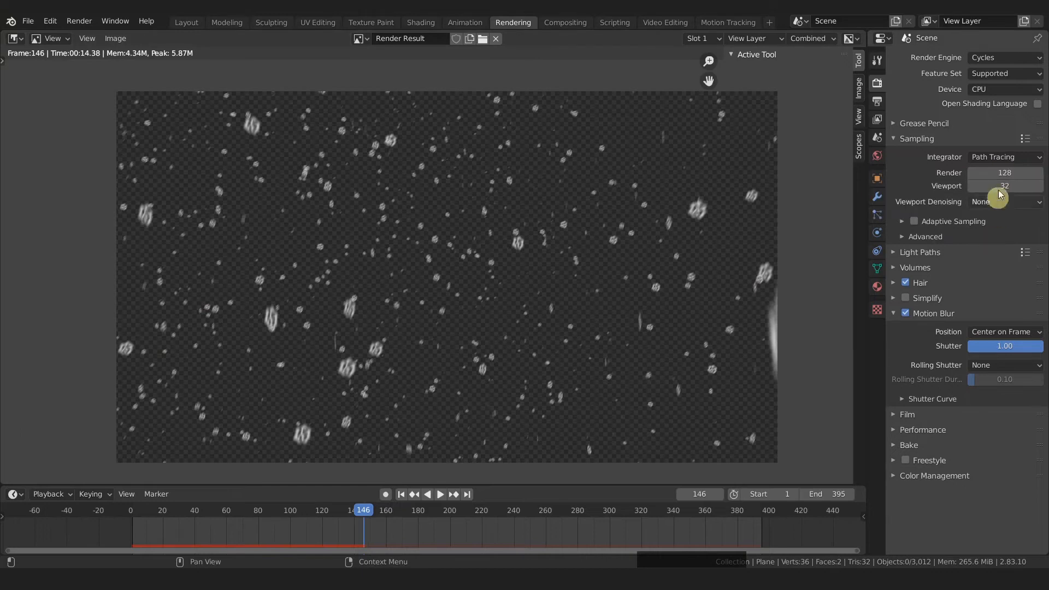
# Set both the Render and Viewport samples to 16 and render frame 146 again.
pyautogui.moveTo(1002, 172); pyautogui.dragTo(1002, 203)
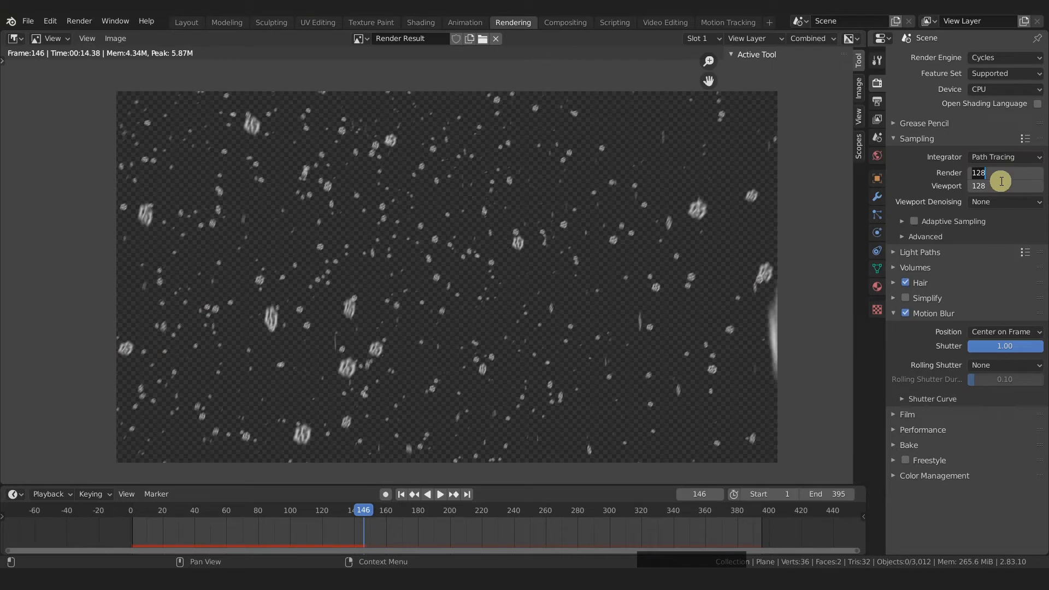
pyautogui.press('KP_Enter')
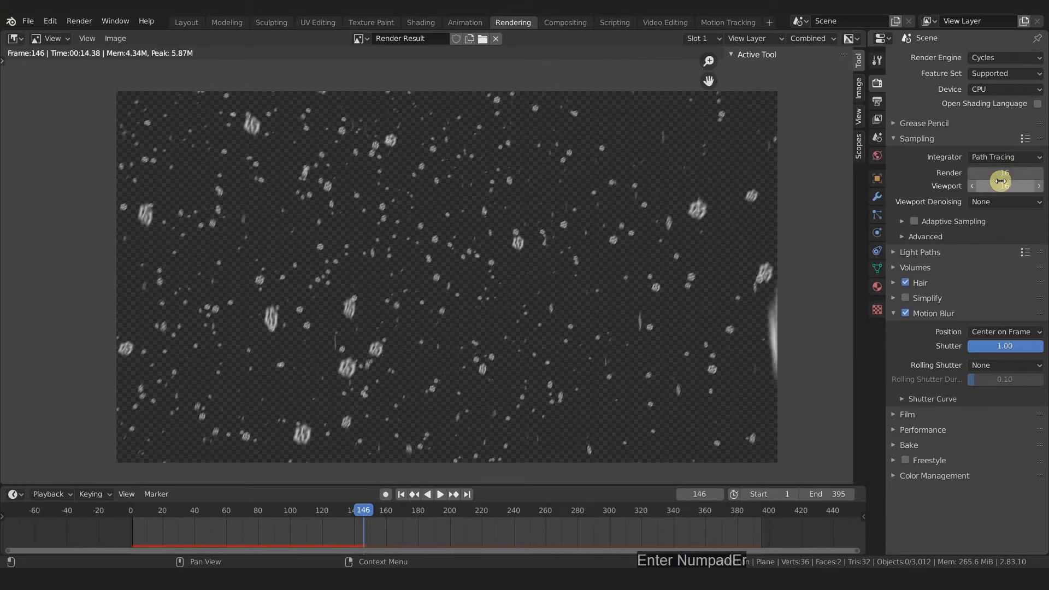
pyautogui.press('F12')
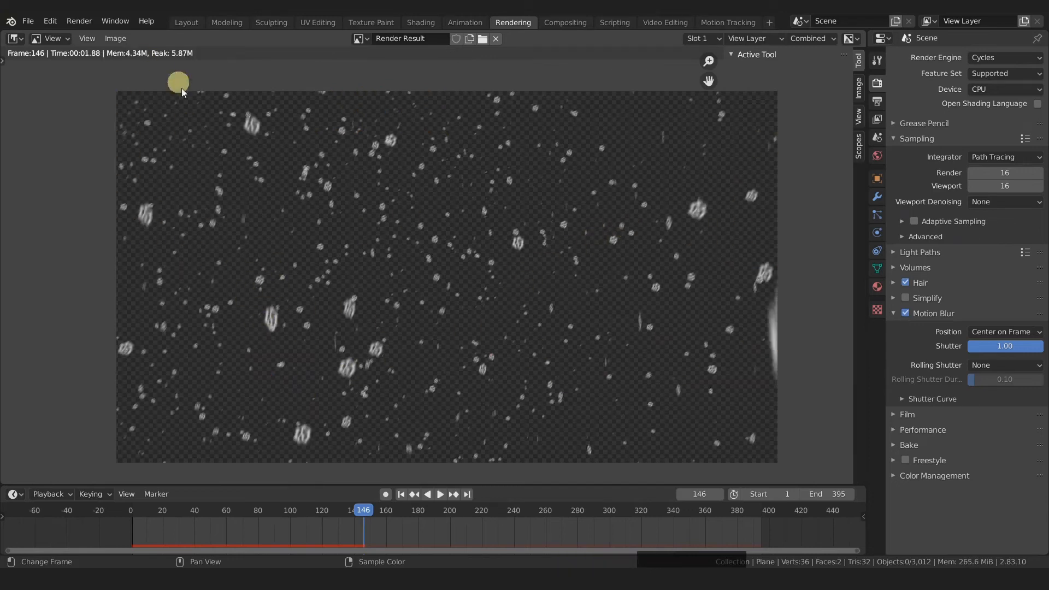
# In the Layout workspace, set the particle system's Gravity field weight to 0.1 and return to frame 1.
pyautogui.click(191, 26)
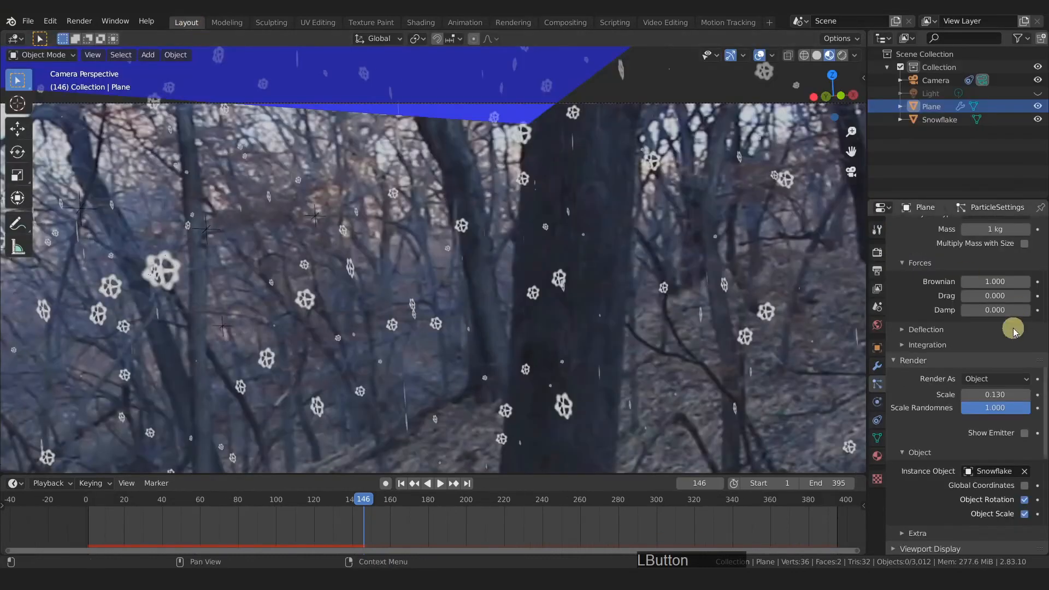
pyautogui.scroll(-5, 1002, 382)
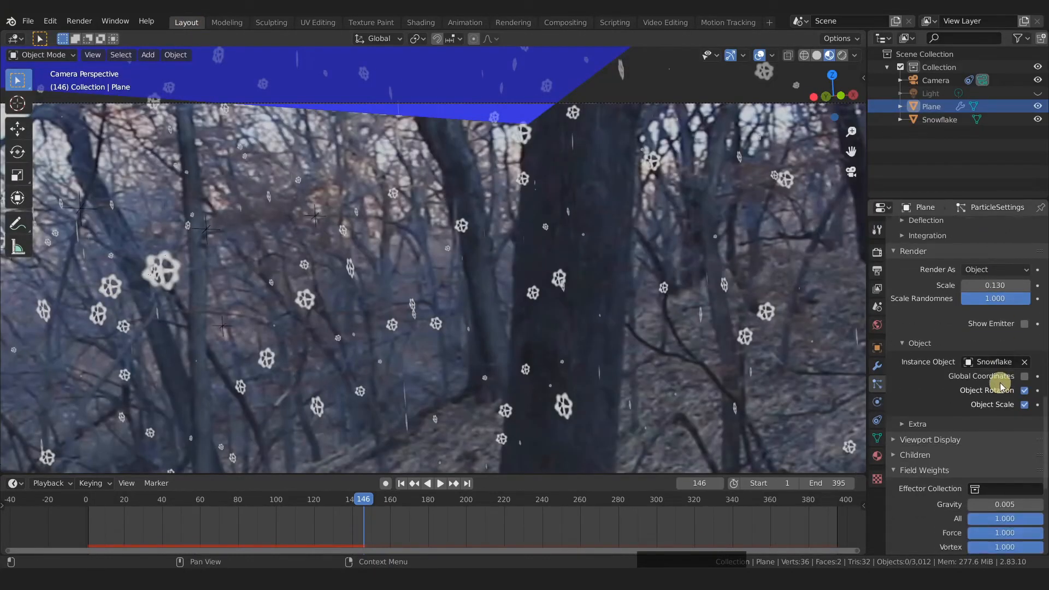
pyautogui.scroll(-6, 1001, 385)
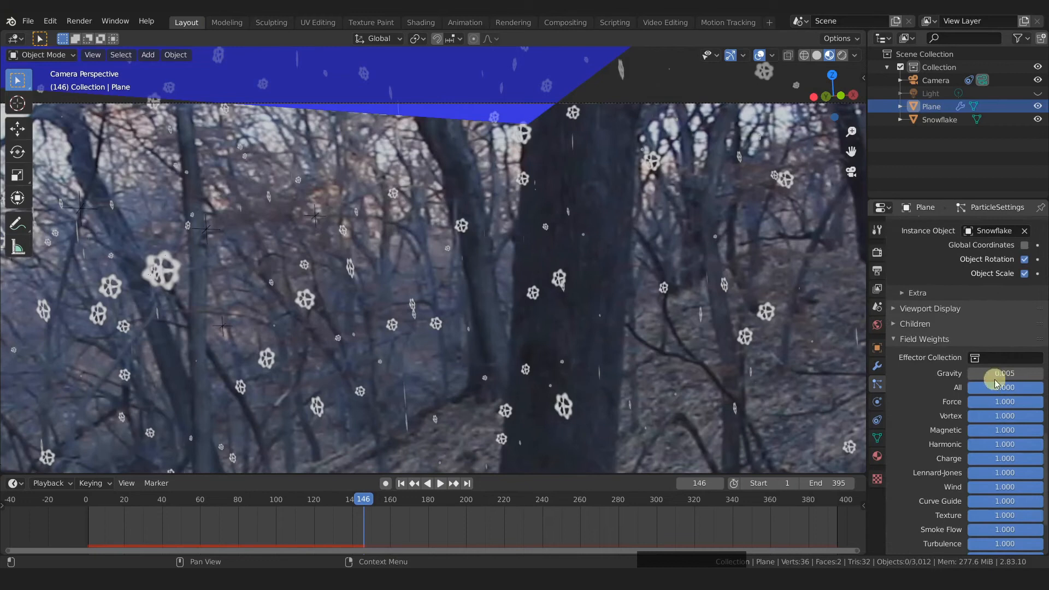
pyautogui.click(1001, 373)
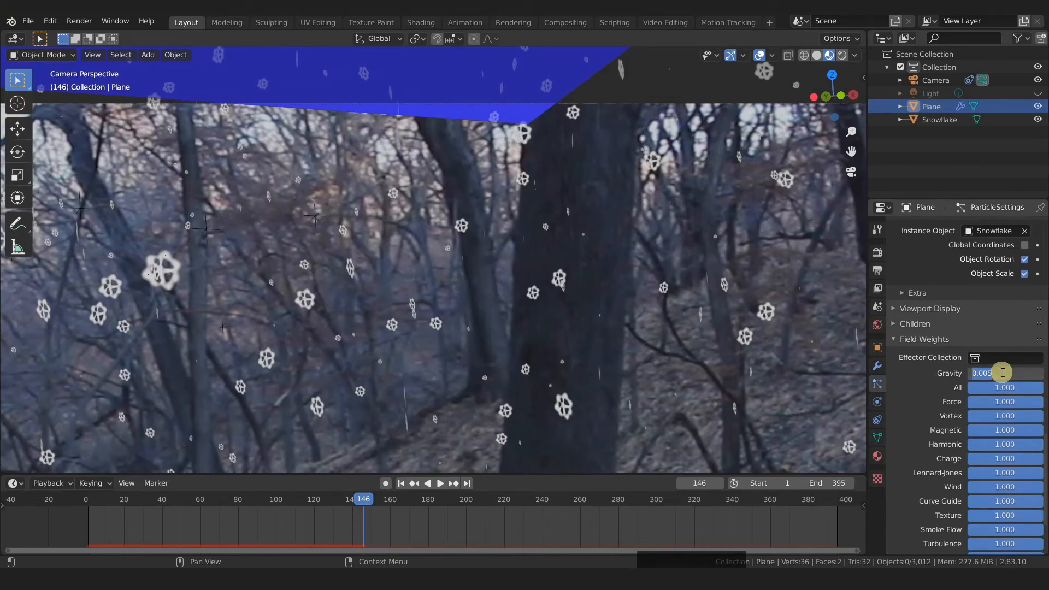
pyautogui.write('0.1')
pyautogui.press('Return')
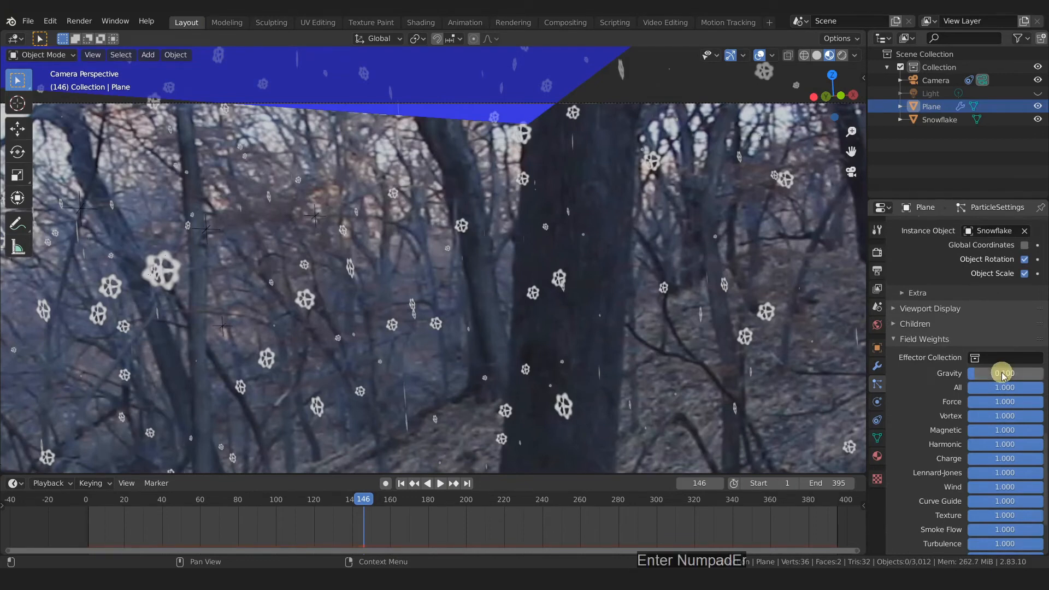
pyautogui.hotkey('shift', 'Left')
pyautogui.scroll(-3, 563, 269)
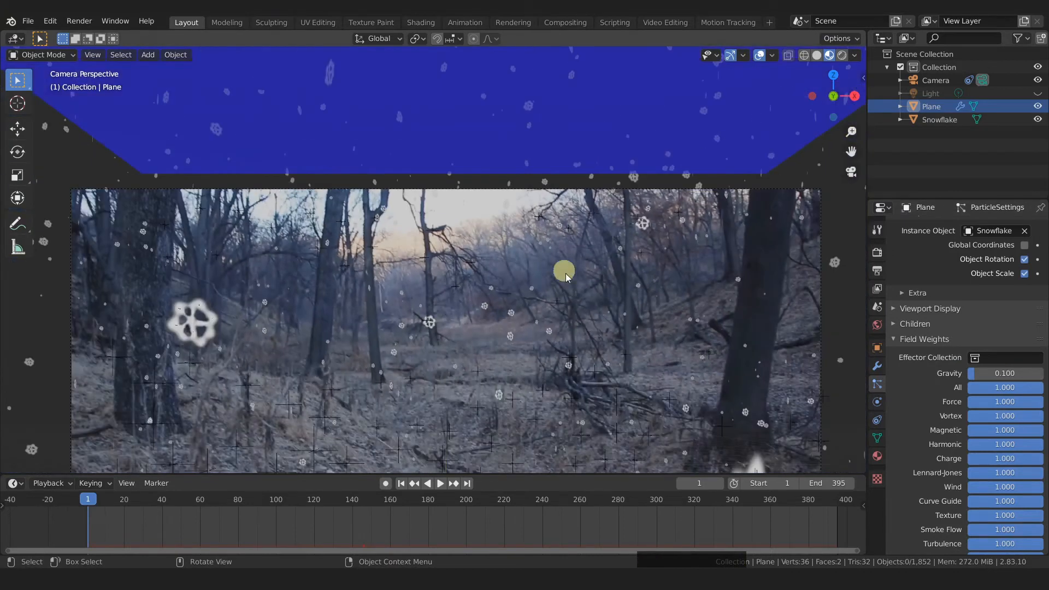
# Set the particle system's Gravity field weight to 0.05 and play back the snowfall from the first frame.
pyautogui.scroll(-2, 576, 302)
pyautogui.press('space')
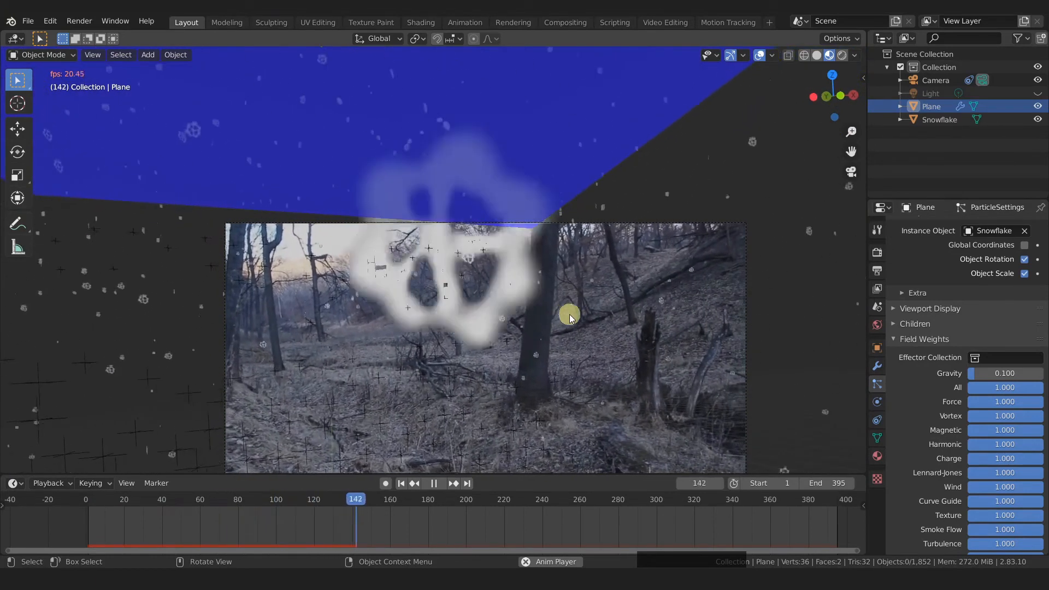
pyautogui.press('space')
pyautogui.click(1014, 376)
pyautogui.write('.05')
pyautogui.press('Return')
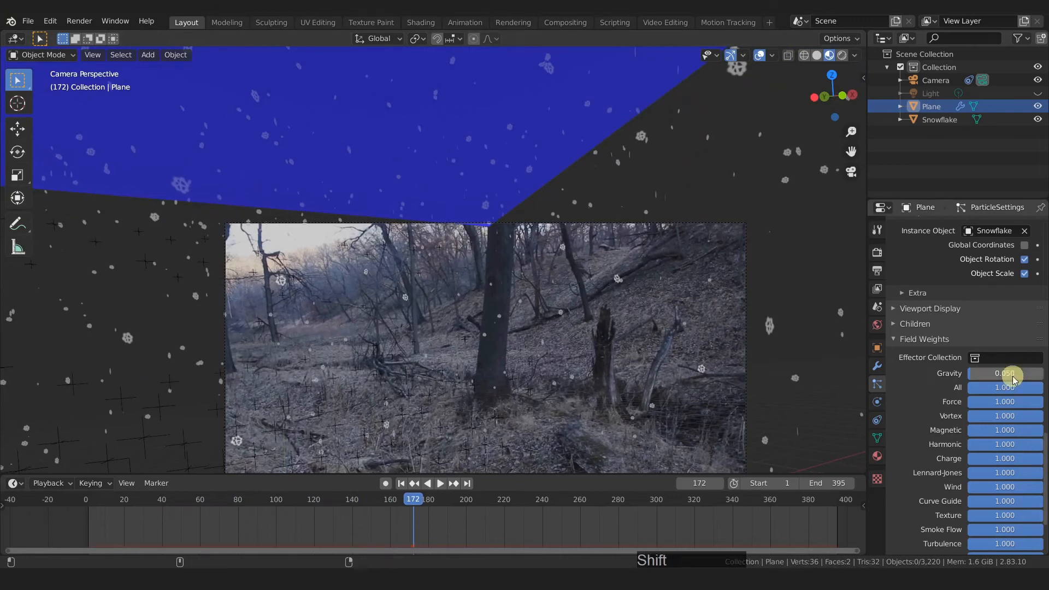
pyautogui.hotkey('shift', 'Left')
pyautogui.press('space')
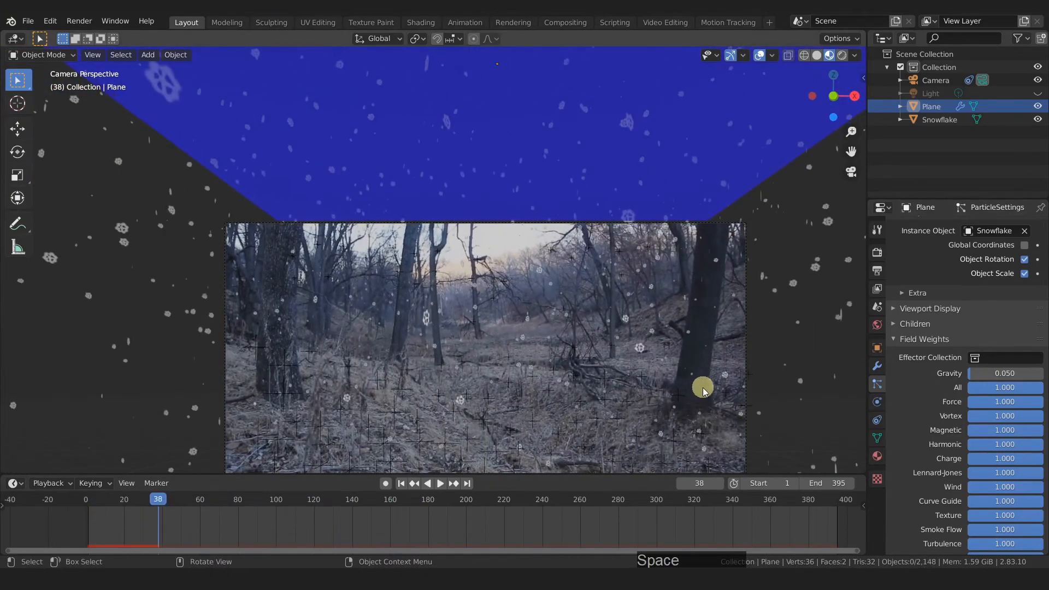
pyautogui.press('space')
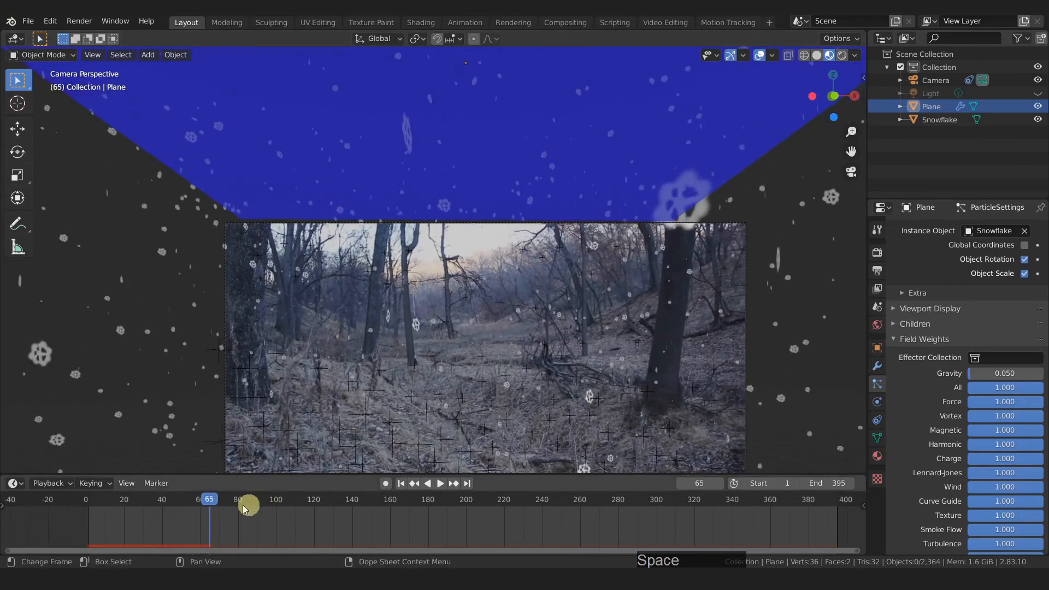
# In the Rendering workspace, render test stills of frames 70, 232, 133 and 322.
pyautogui.click(220, 502)
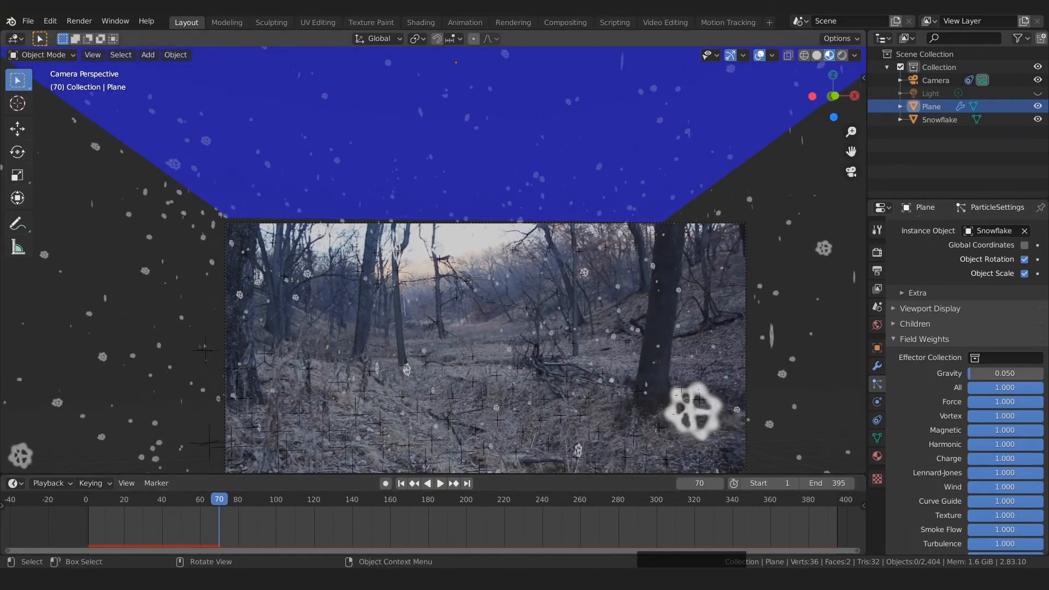
pyautogui.click(514, 22)
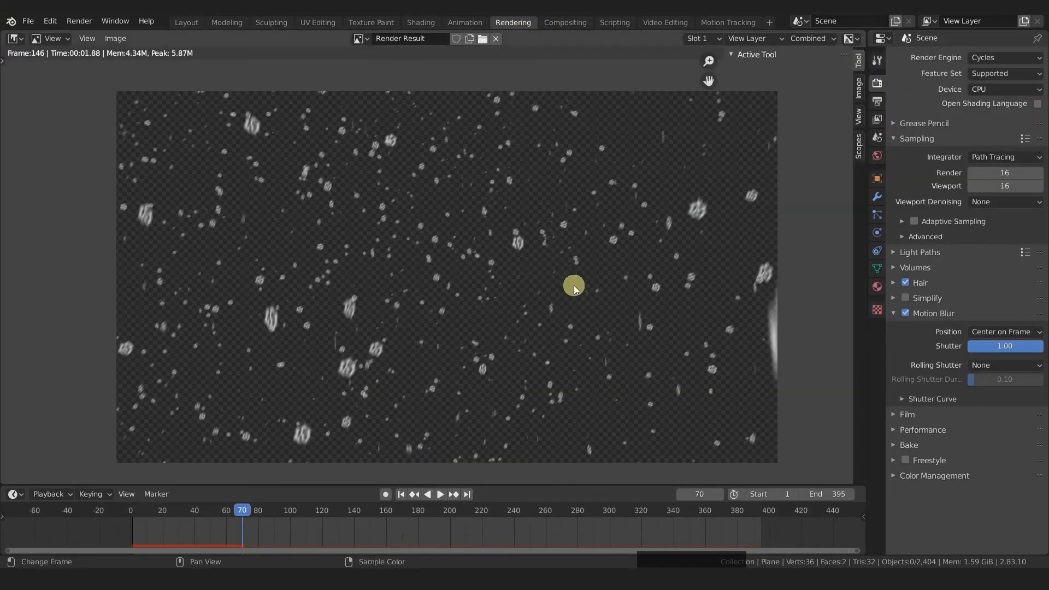
pyautogui.press('F12')
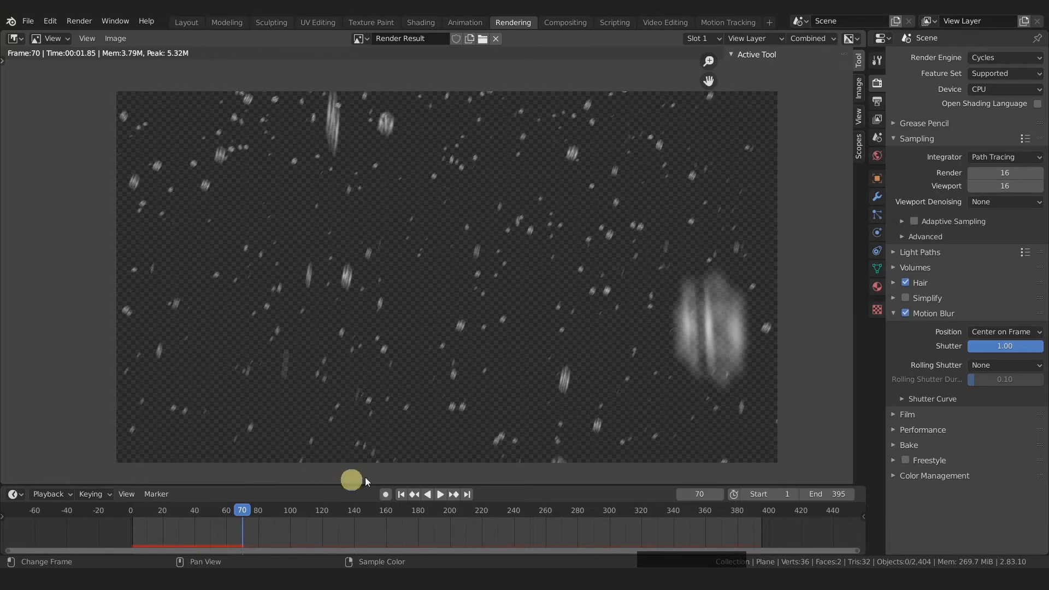
pyautogui.click(501, 513)
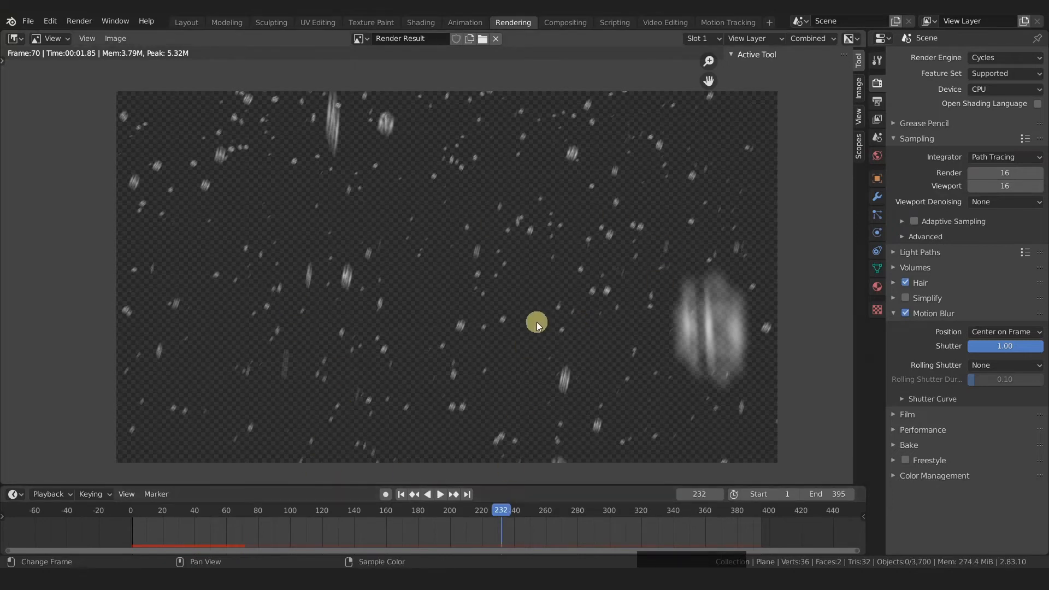
pyautogui.press('F12')
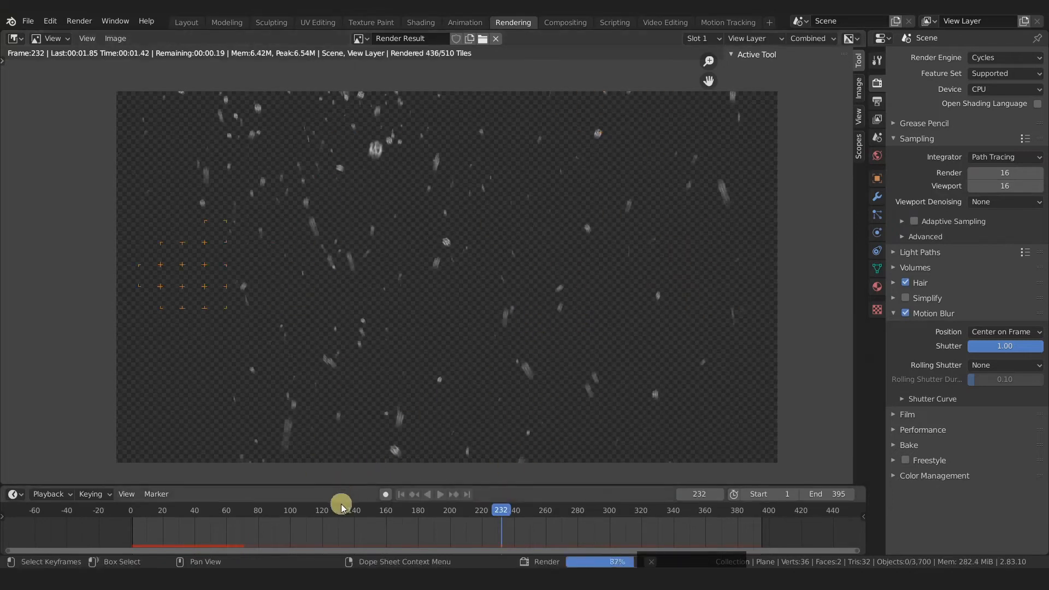
pyautogui.click(342, 506)
pyautogui.press('F12')
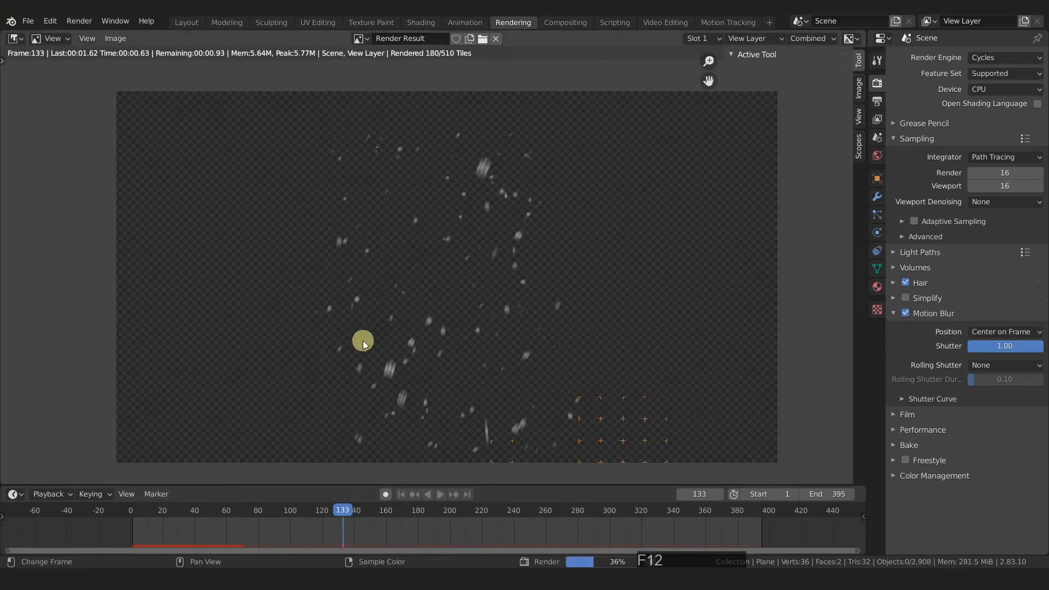
pyautogui.click(645, 509)
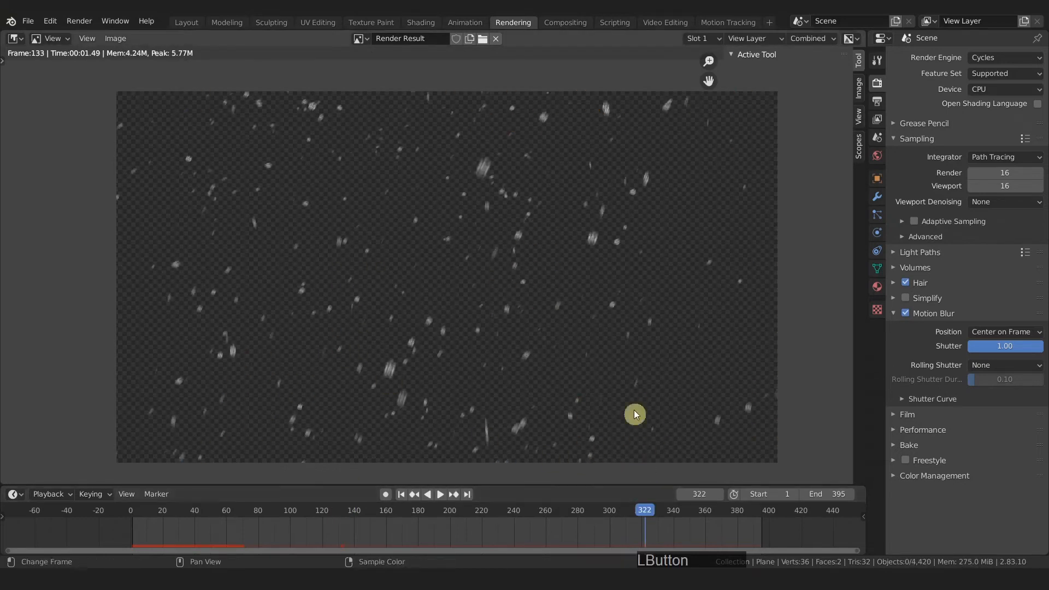
pyautogui.press('F12')
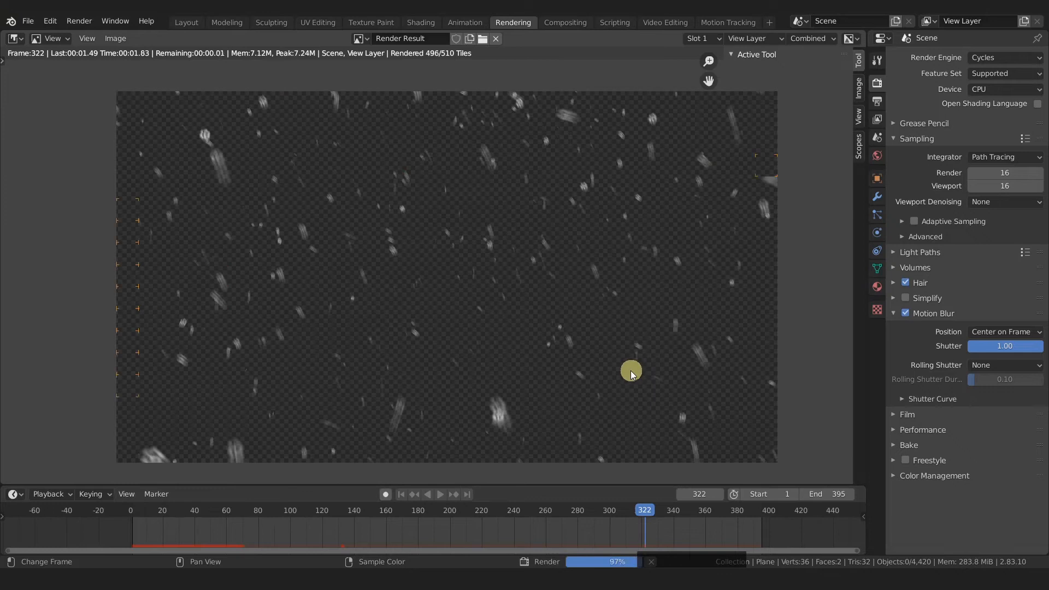
# Set the render output path to //imsq\Snowfall\Snowfall_ with PNG as the file format, and save the project.
pyautogui.click(876, 101)
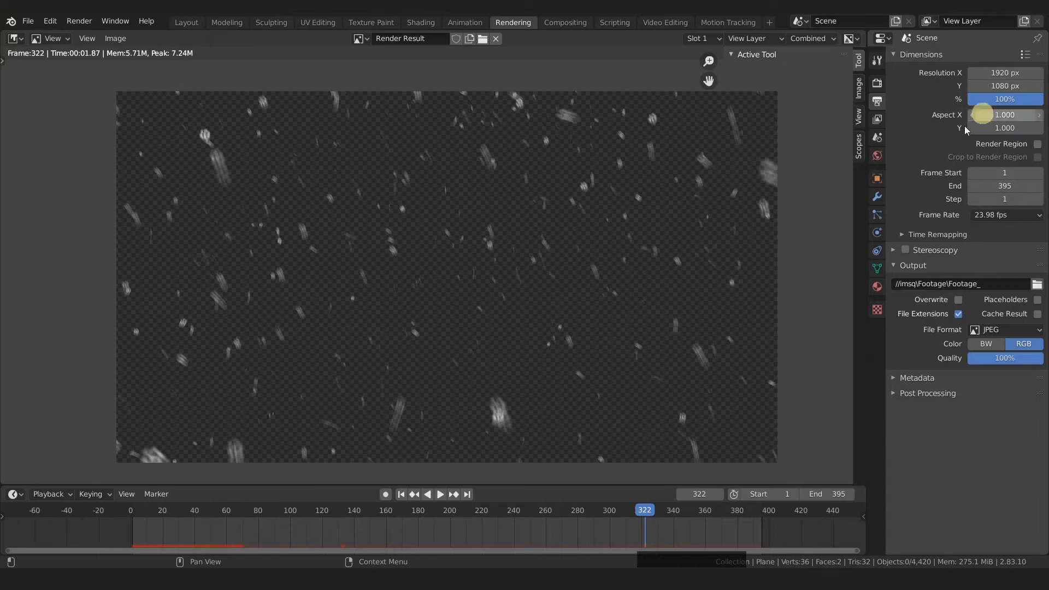
pyautogui.click(984, 285)
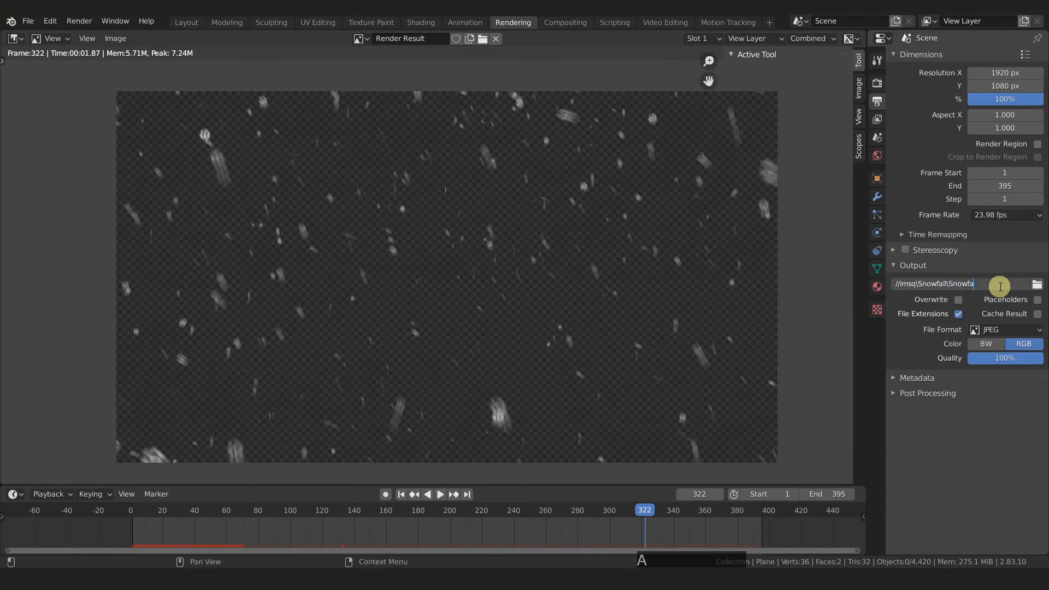
pyautogui.press('Return')
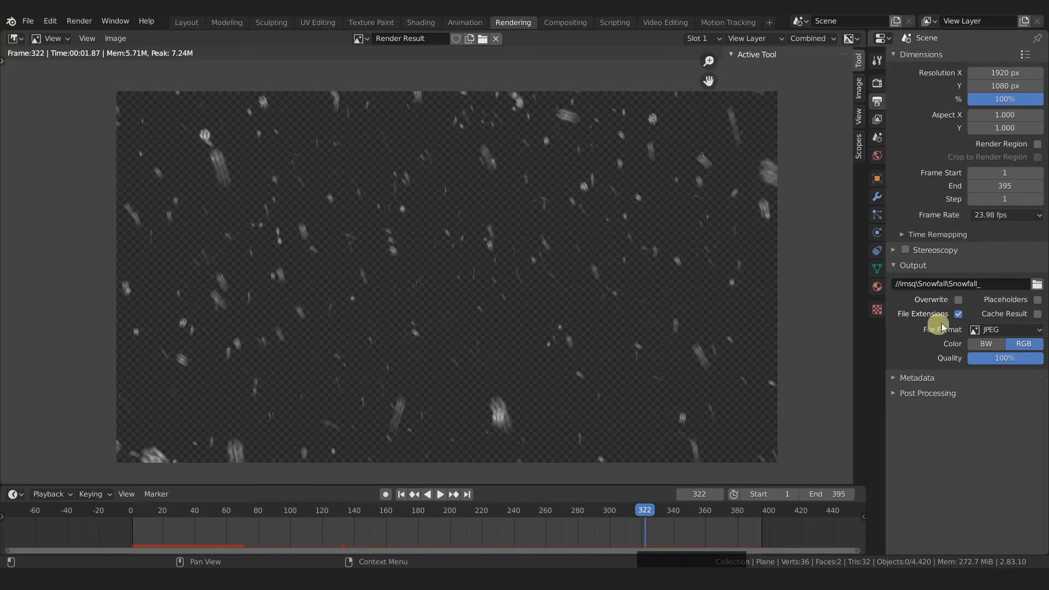
pyautogui.click(1022, 329)
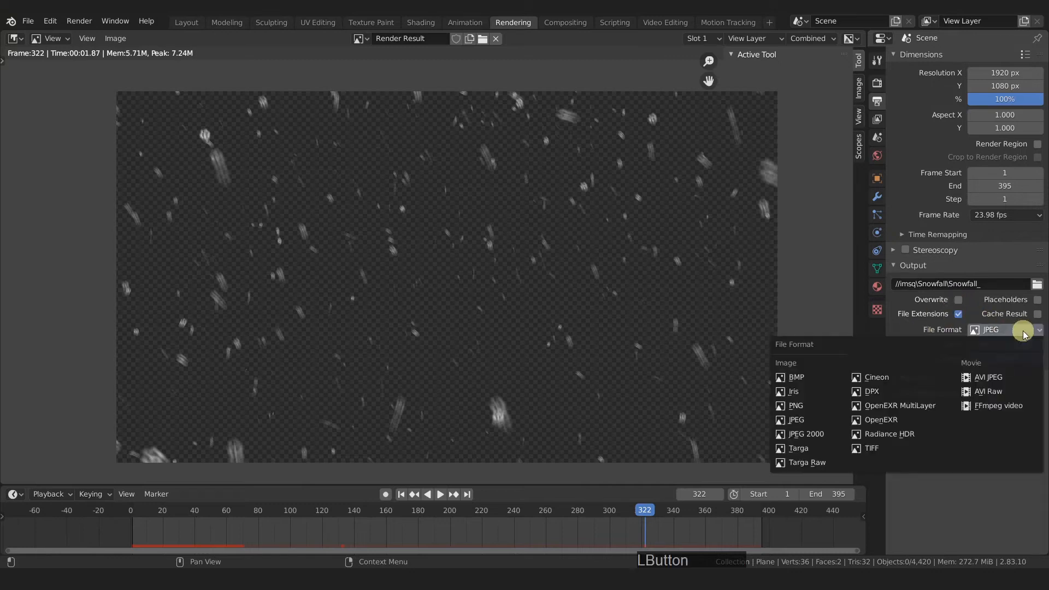
pyautogui.click(796, 405)
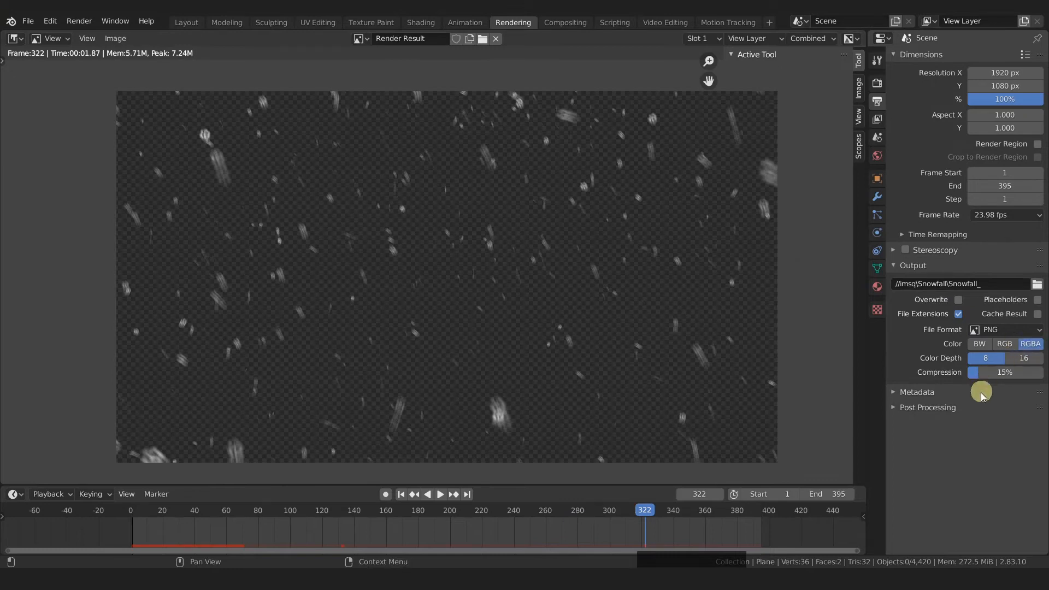
pyautogui.hotkey('ctrl', 's')
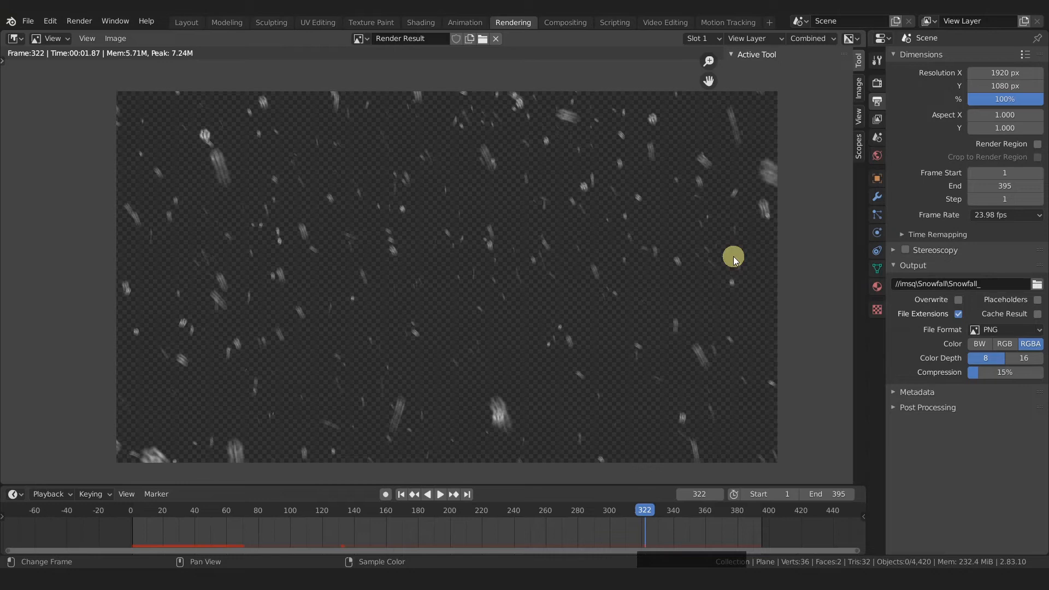
pyautogui.hotkey('ctrl', 'F12')
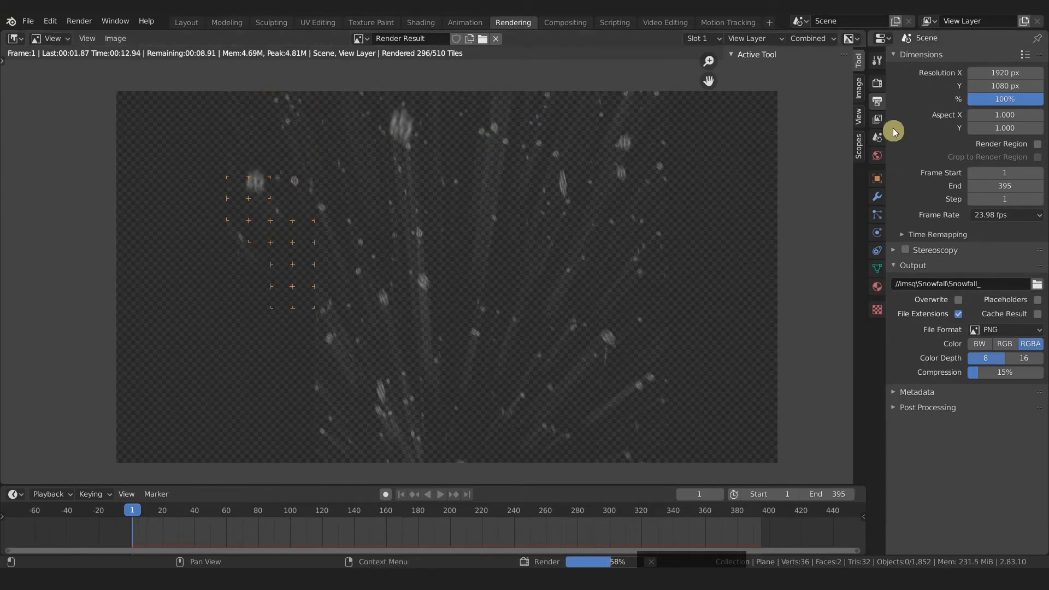
pyautogui.click(877, 82)
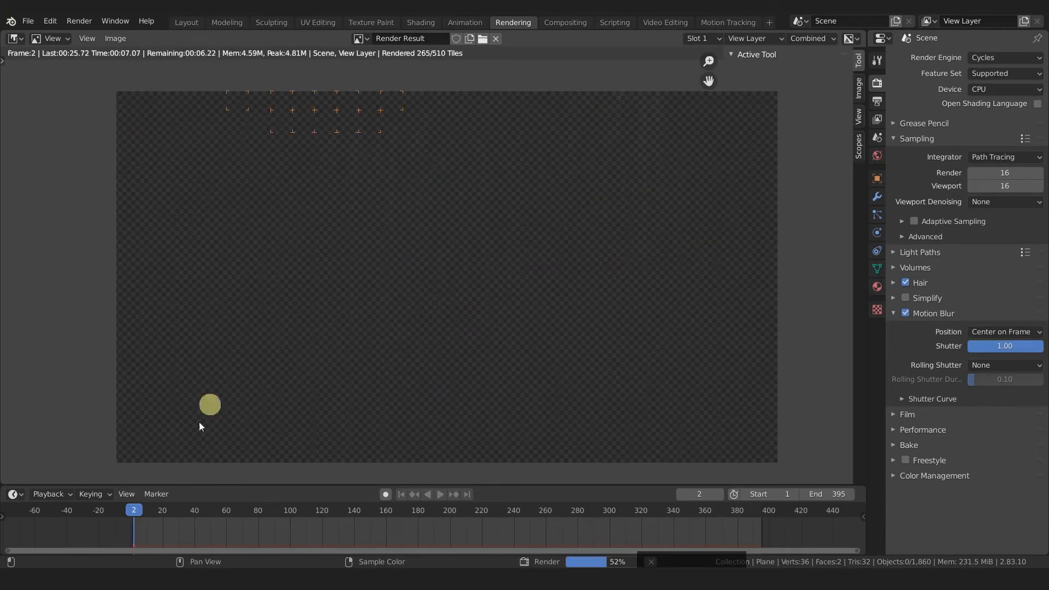
pyautogui.click(650, 561)
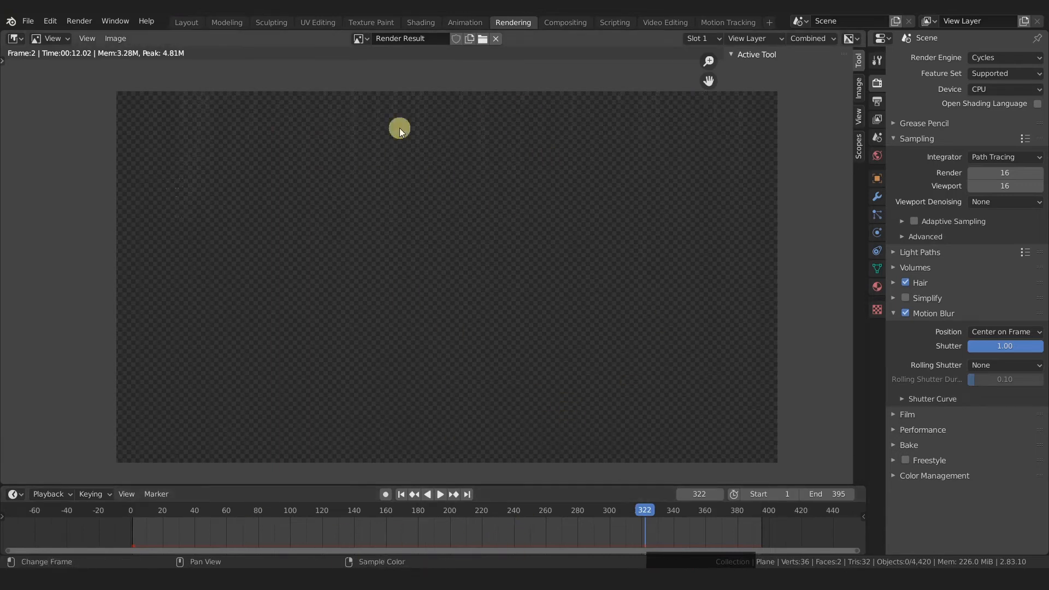
# In the Layout workspace, return to frame 1 and bake the plane's particle system cache.
pyautogui.click(185, 24)
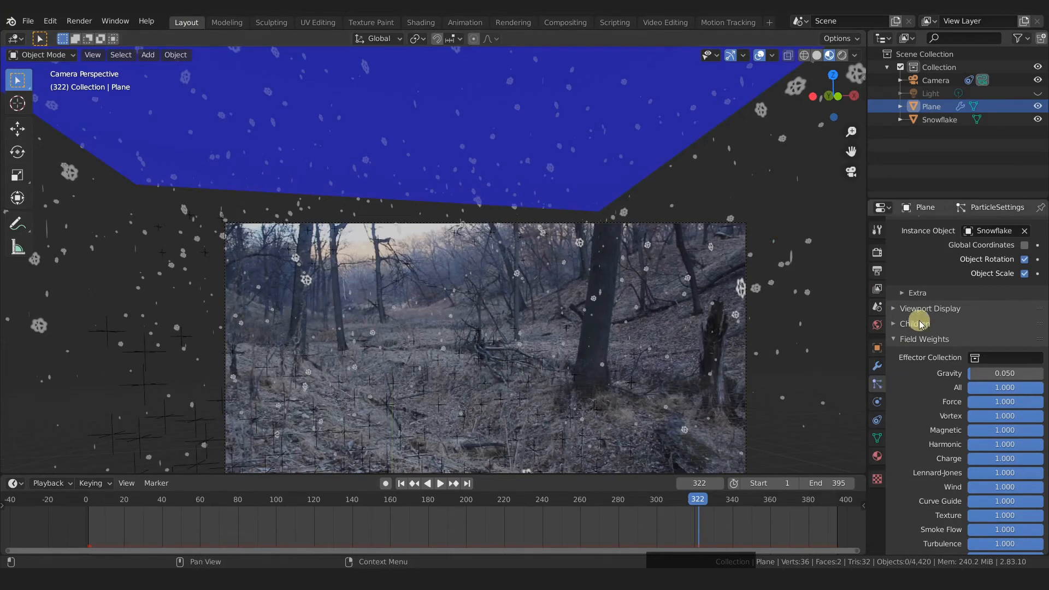
pyautogui.scroll(10, 914, 330)
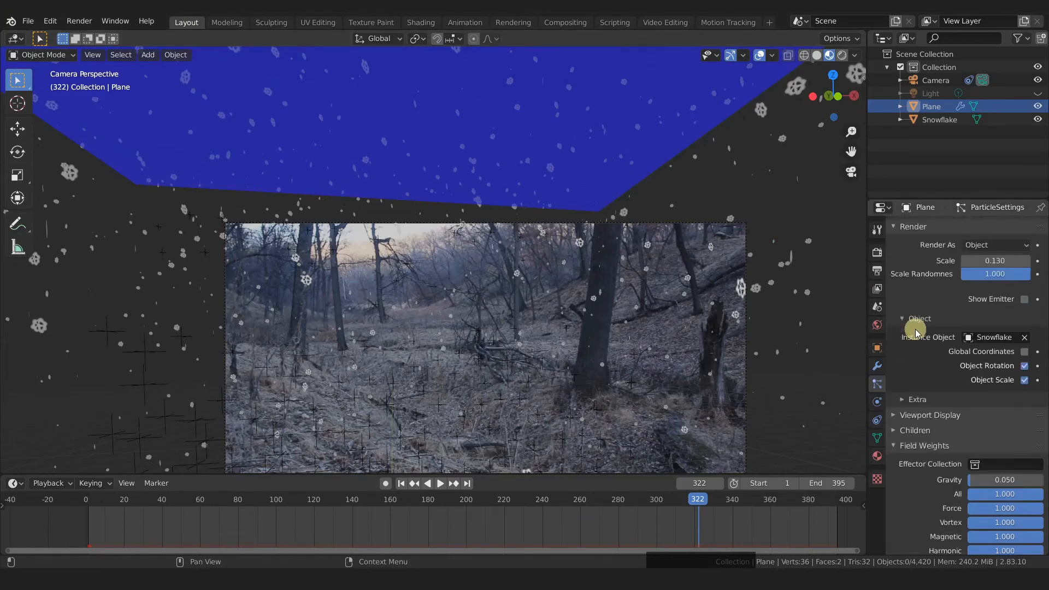
pyautogui.scroll(20, 916, 332)
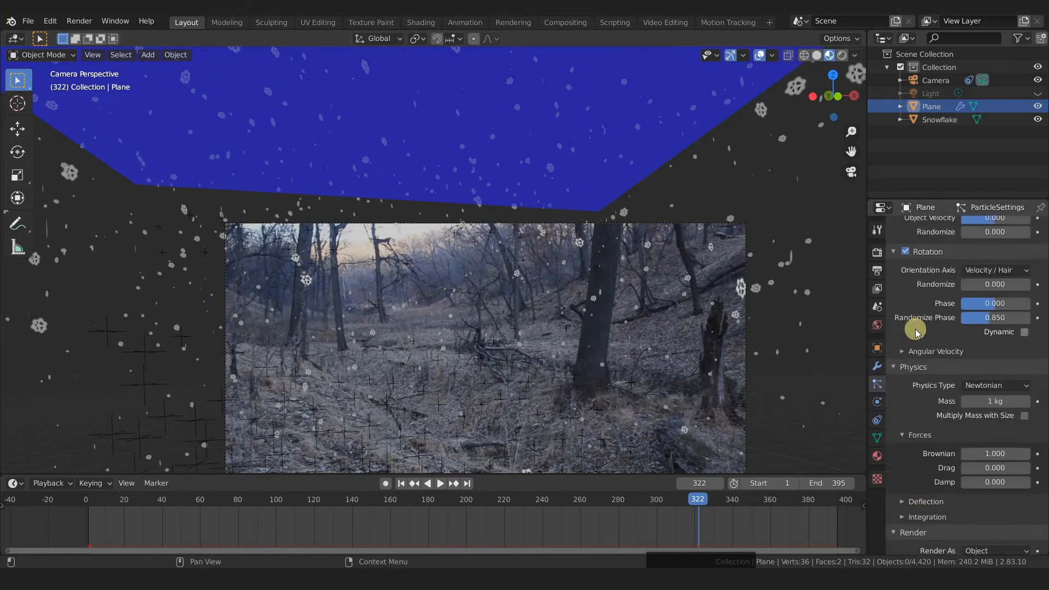
pyautogui.click(914, 332)
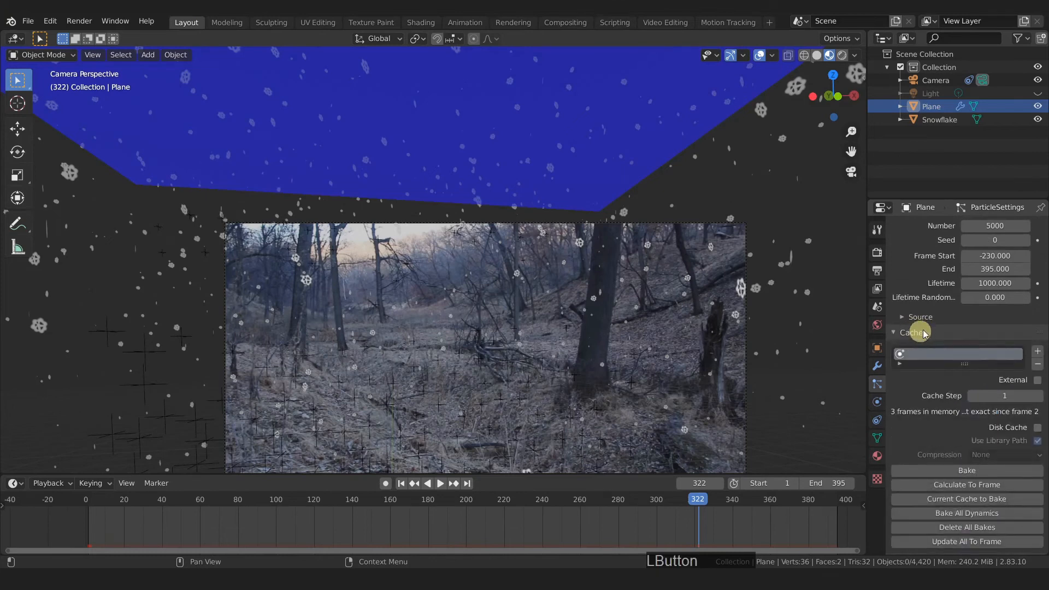
pyautogui.scroll(-5, 923, 366)
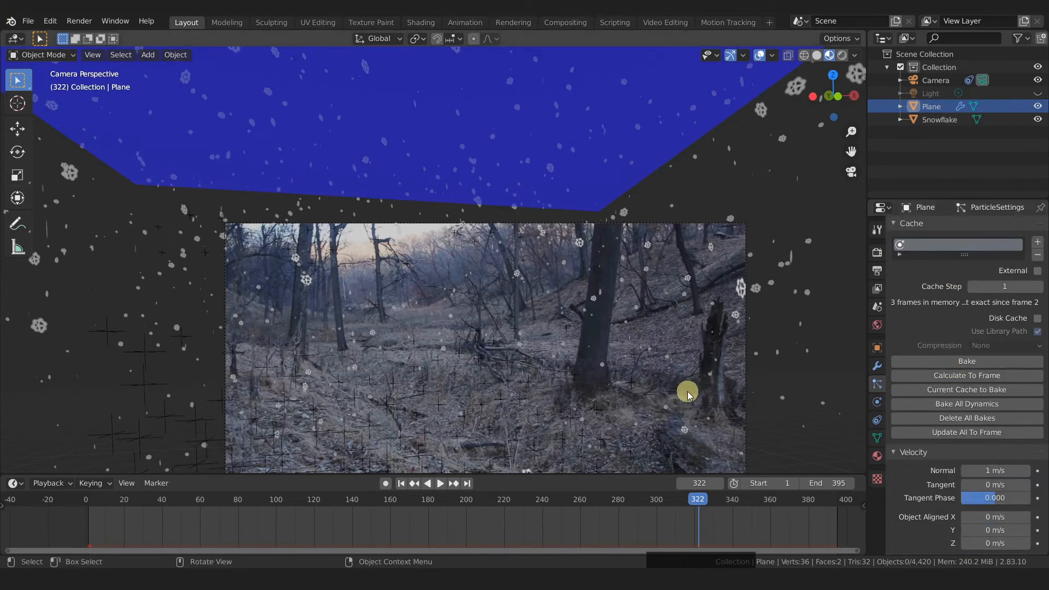
pyautogui.hotkey('shift', 'Left')
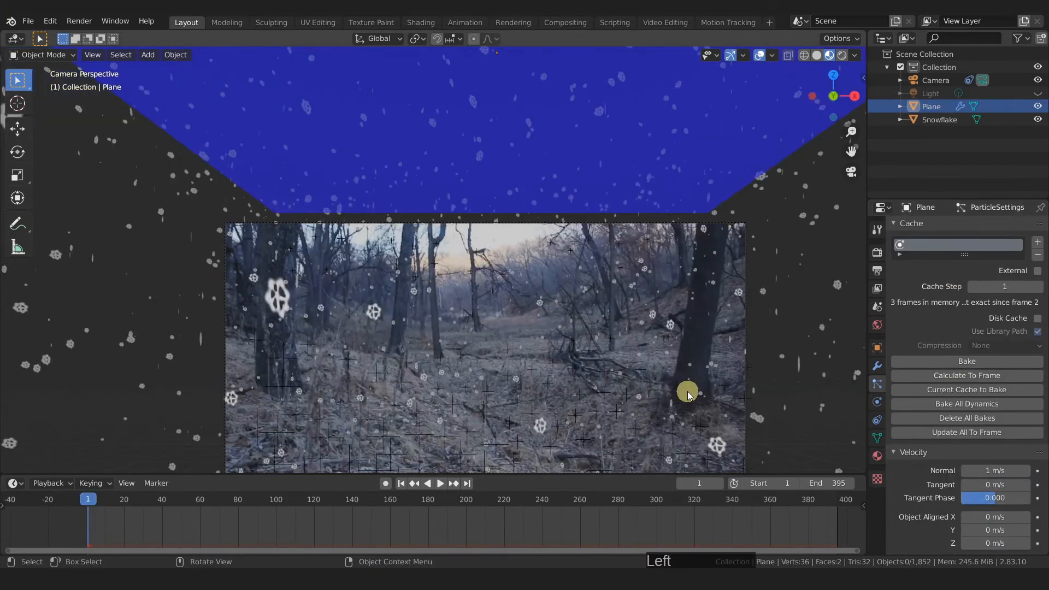
pyautogui.click(1037, 106)
pyautogui.click(1038, 107)
pyautogui.click(967, 361)
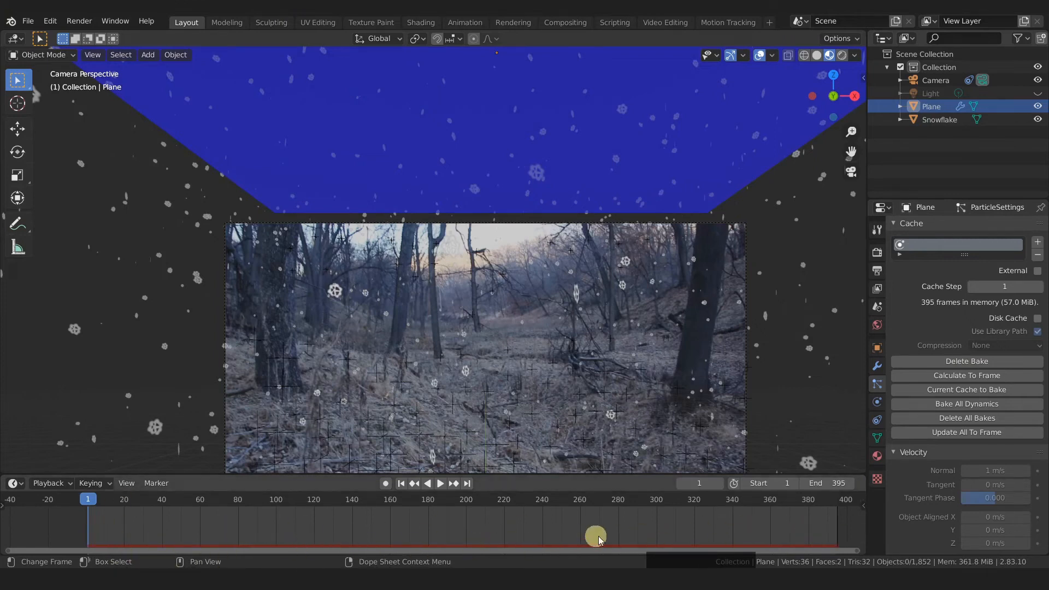
# In the Rendering workspace, enable Overwrite for the output files, then start the animation render and cancel it at about frame 17.
pyautogui.click(513, 22)
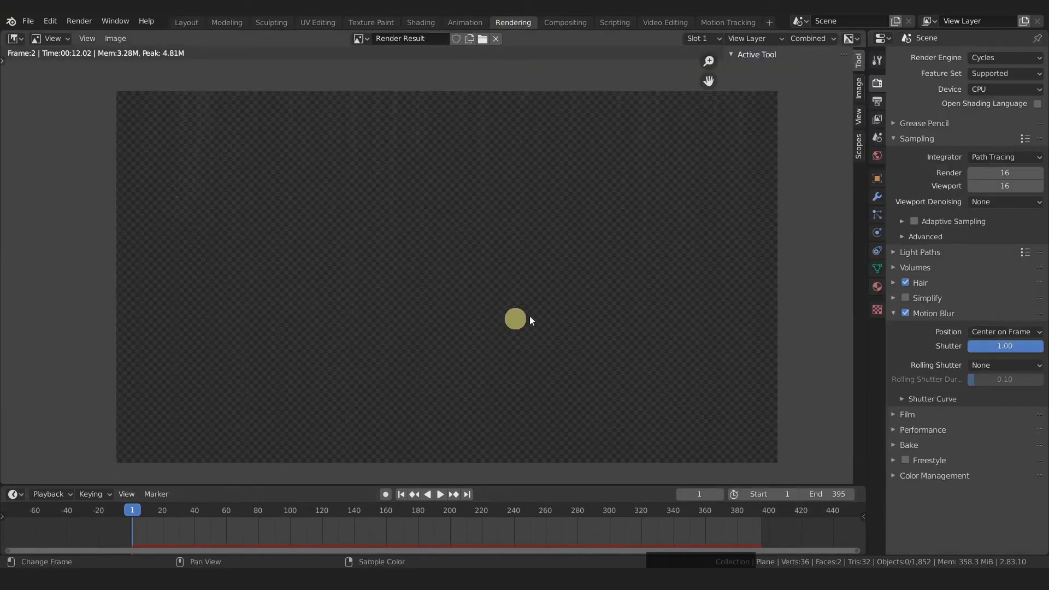
pyautogui.click(877, 102)
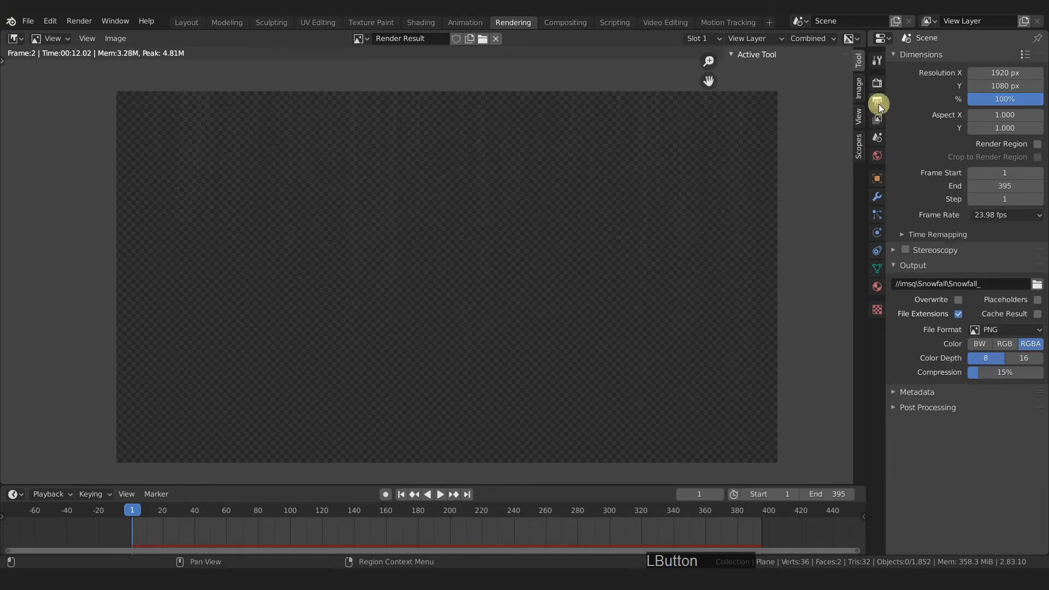
pyautogui.click(958, 300)
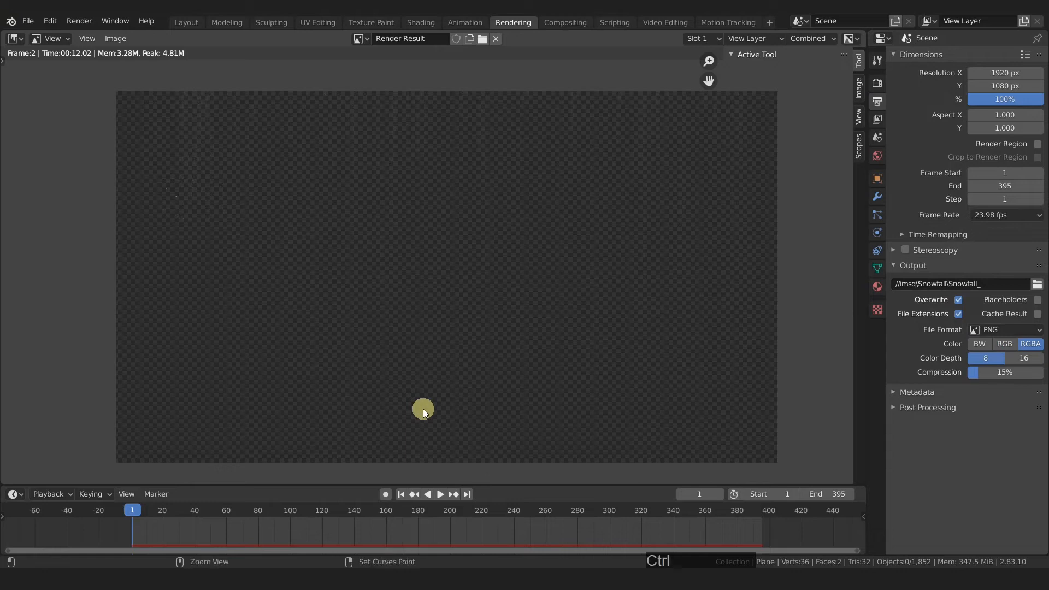
pyautogui.hotkey('ctrl', 'F12')
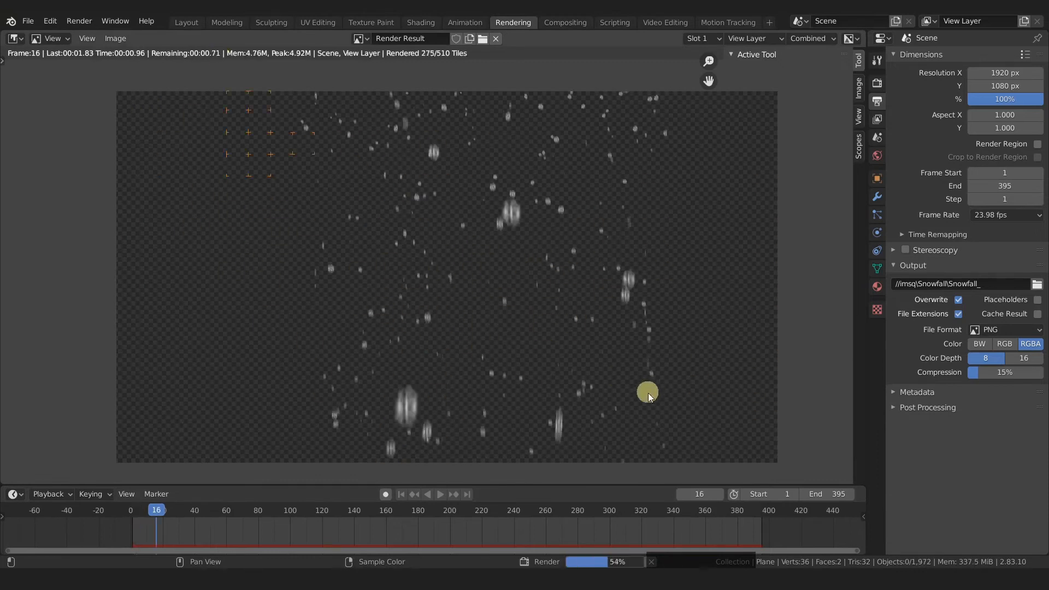
pyautogui.click(651, 562)
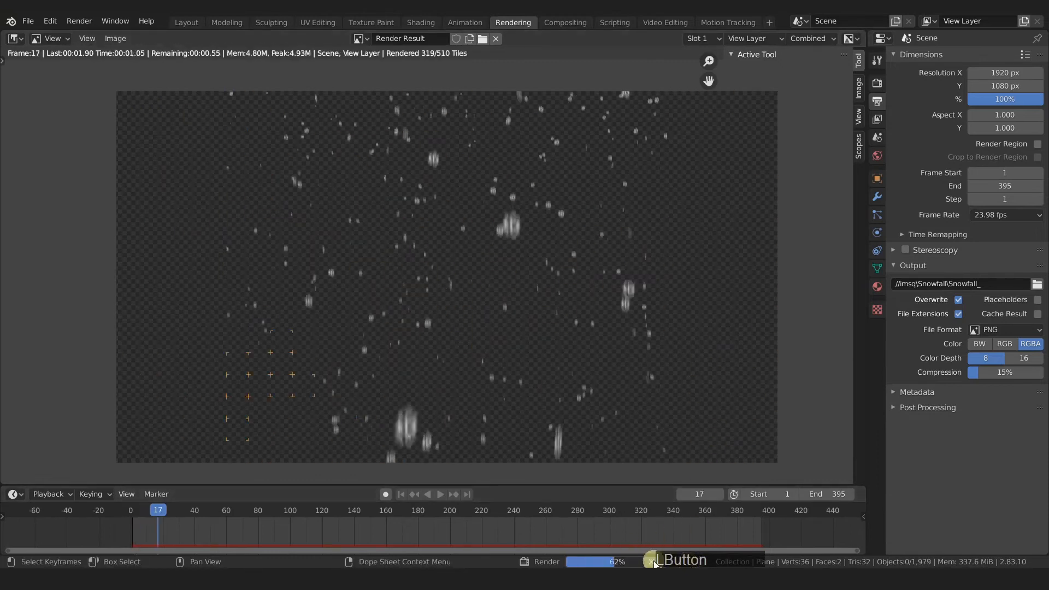
# Set the scene's frame range to start at frame 2 and end at frame 396.
pyautogui.doubleClick(786, 493)
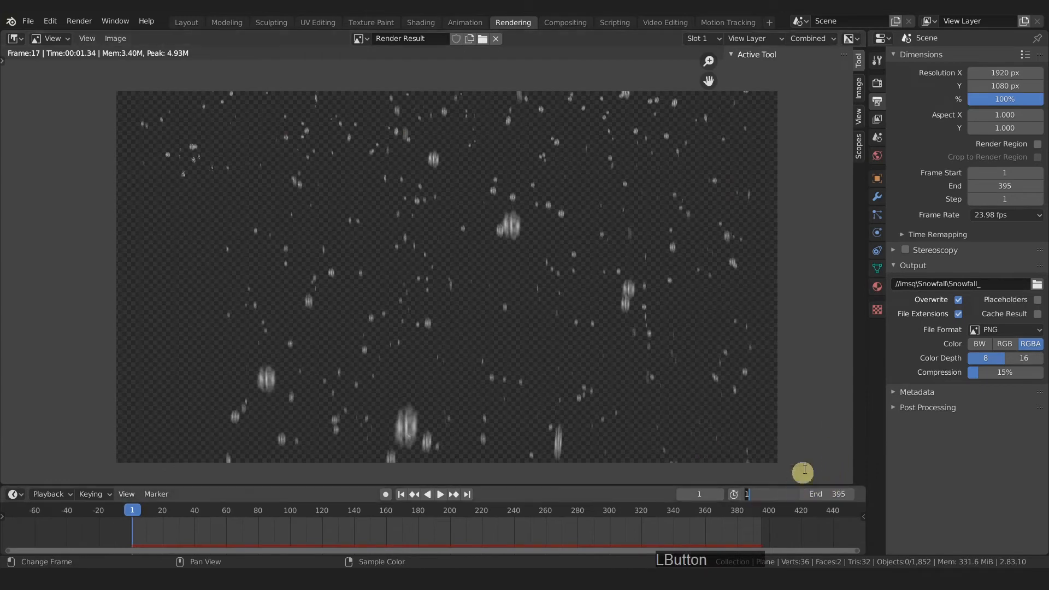
pyautogui.write('2')
pyautogui.press('Tab')
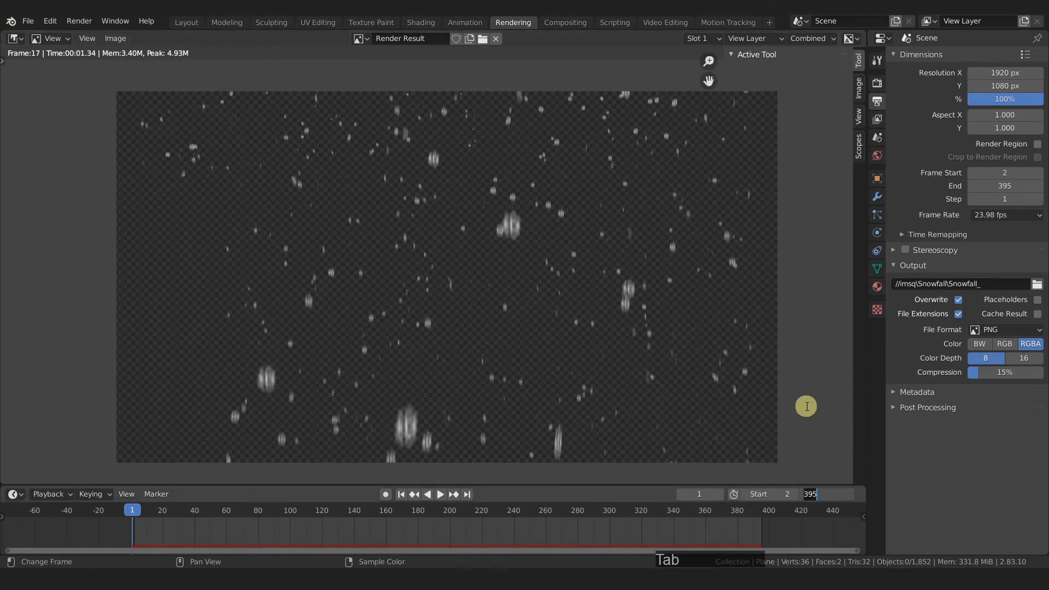
pyautogui.press('Return')
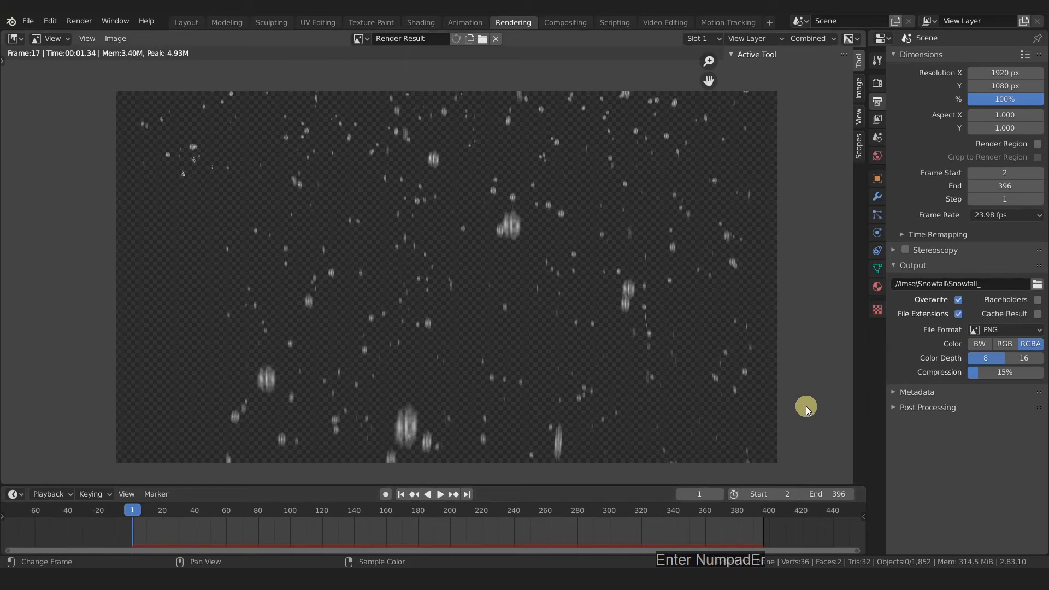
# In the Layout workspace, delete the plane's particle bake, toggle the plane's visibility off and on, and rebake the cache.
pyautogui.click(186, 22)
pyautogui.click(1037, 106)
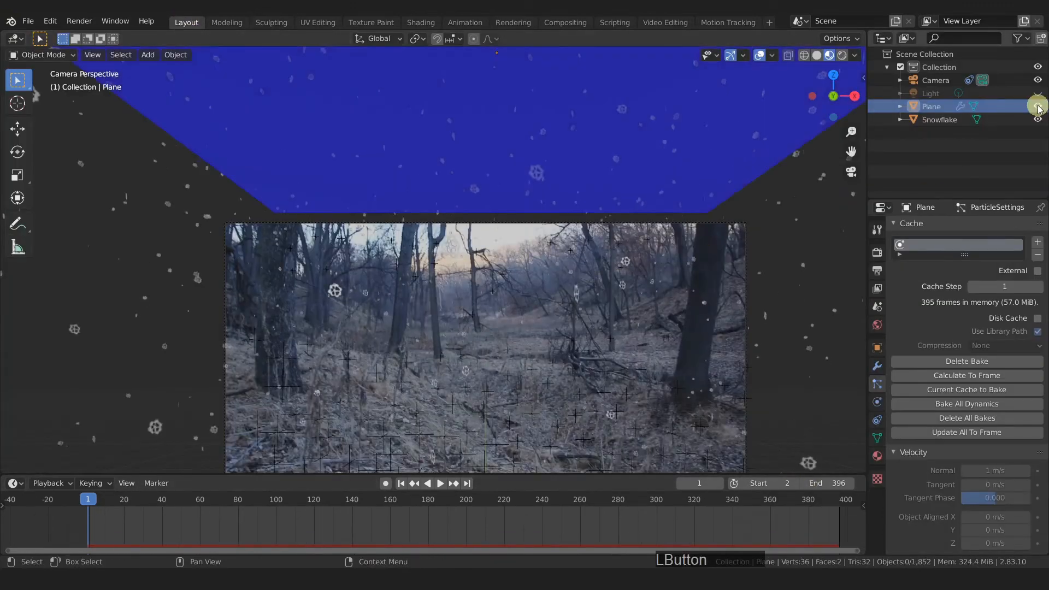
pyautogui.click(1037, 106)
pyautogui.click(975, 361)
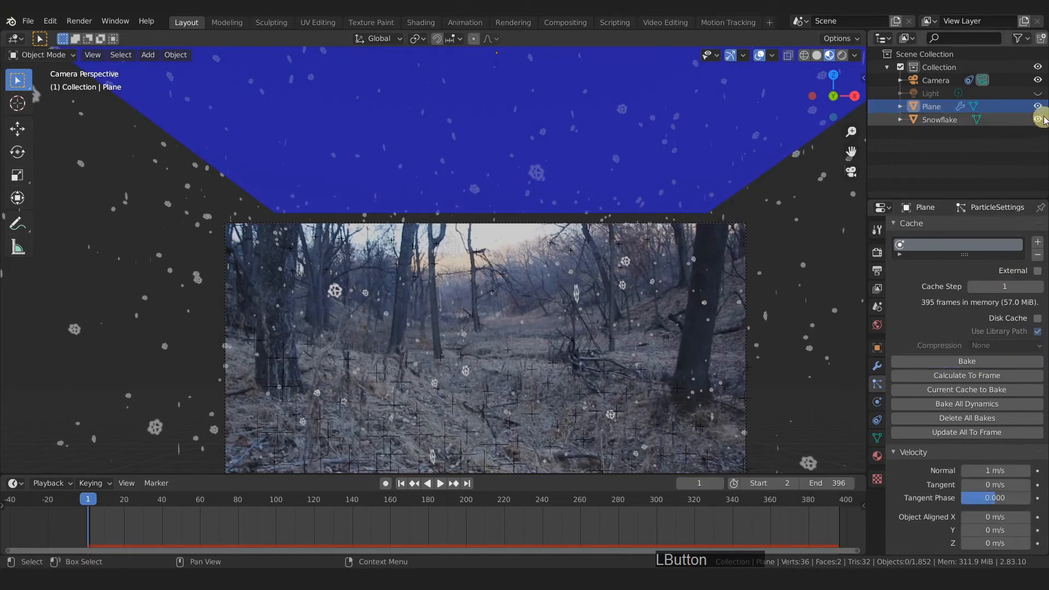
pyautogui.click(1038, 107)
pyautogui.click(1037, 106)
pyautogui.click(970, 362)
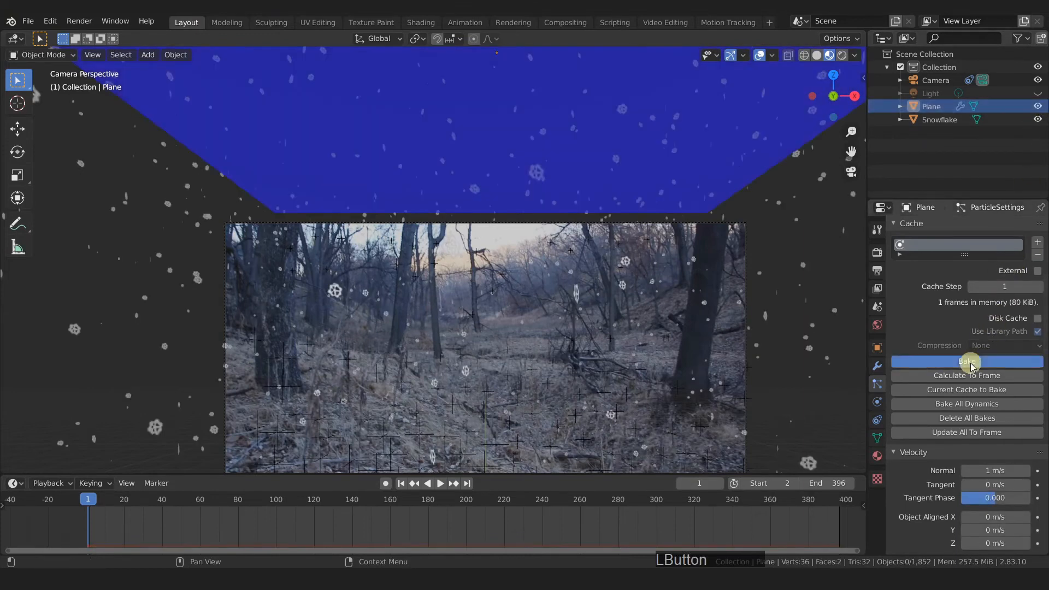
# In the Rendering workspace, save the project and render the full snowfall animation.
pyautogui.click(505, 21)
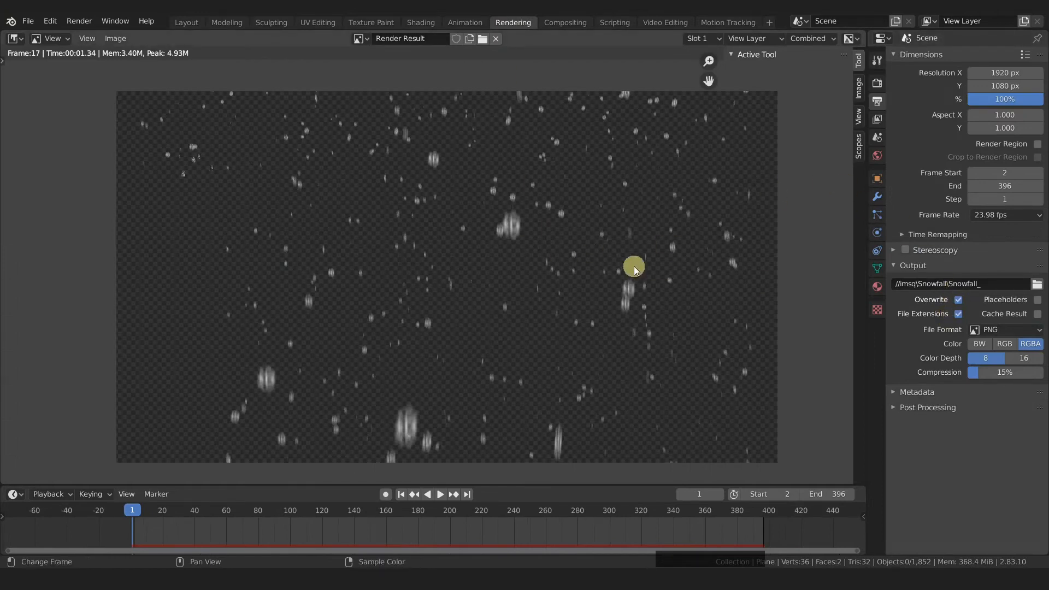
pyautogui.hotkey('ctrl', 's')
pyautogui.hotkey('ctrl', 'F12')
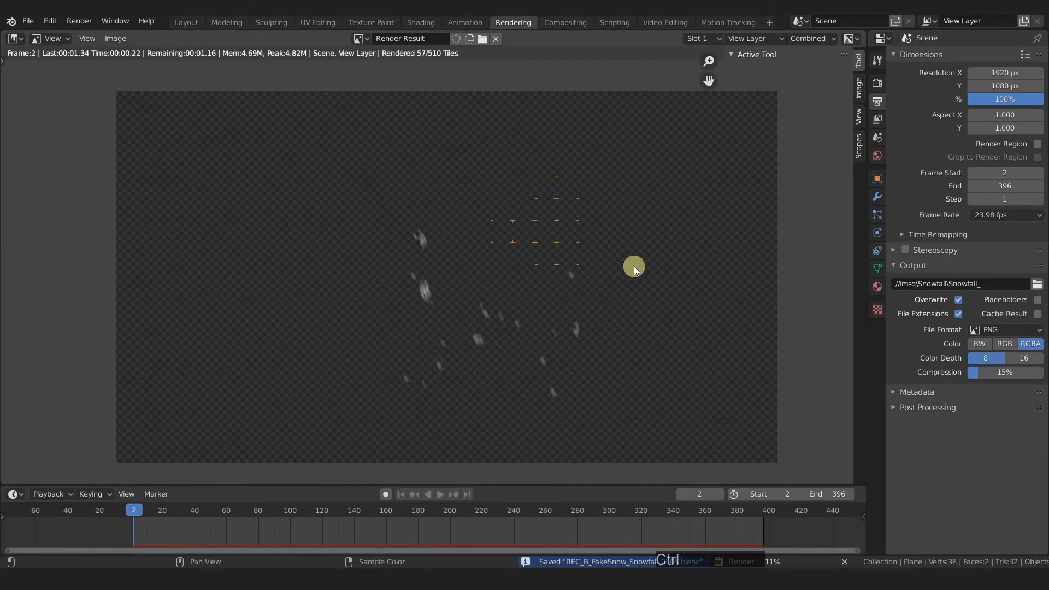
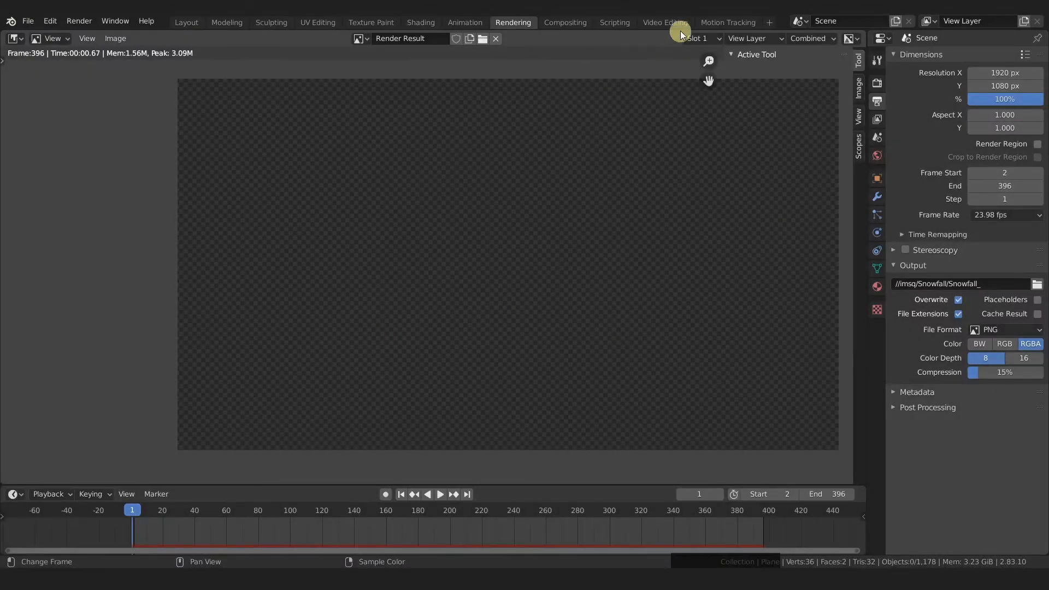
# In the Video Editing workspace, add the complete PNG sequence from the Snowfall folder as an image strip on channel 13, starting at frame 1.
pyautogui.click(671, 24)
pyautogui.moveTo(480, 391); pyautogui.dragTo(485, 428, button='middle')
pyautogui.hotkey('shift', 'a')
pyautogui.moveTo(483, 428)
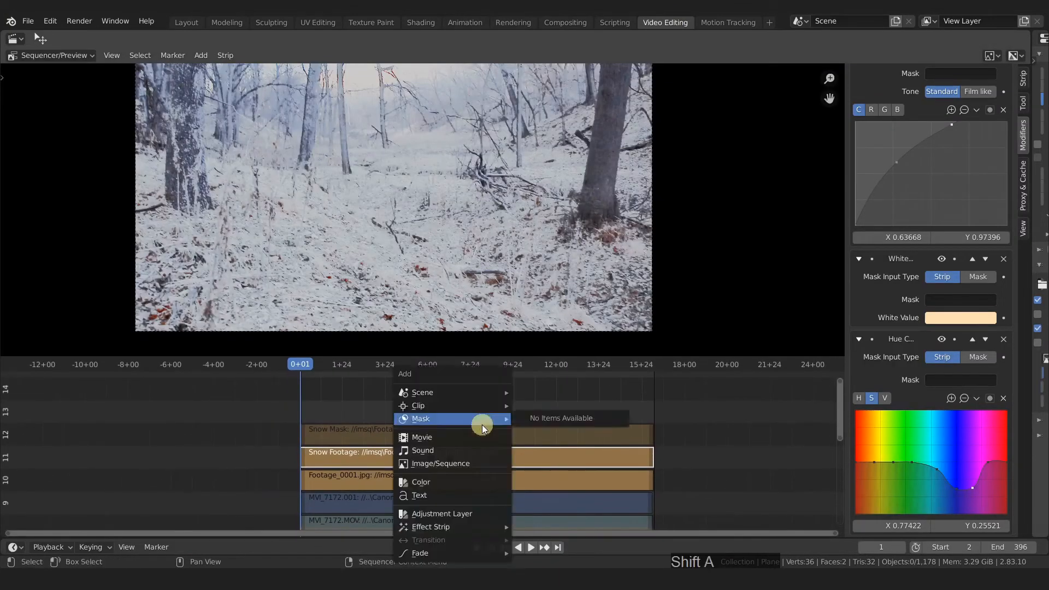
pyautogui.click(458, 462)
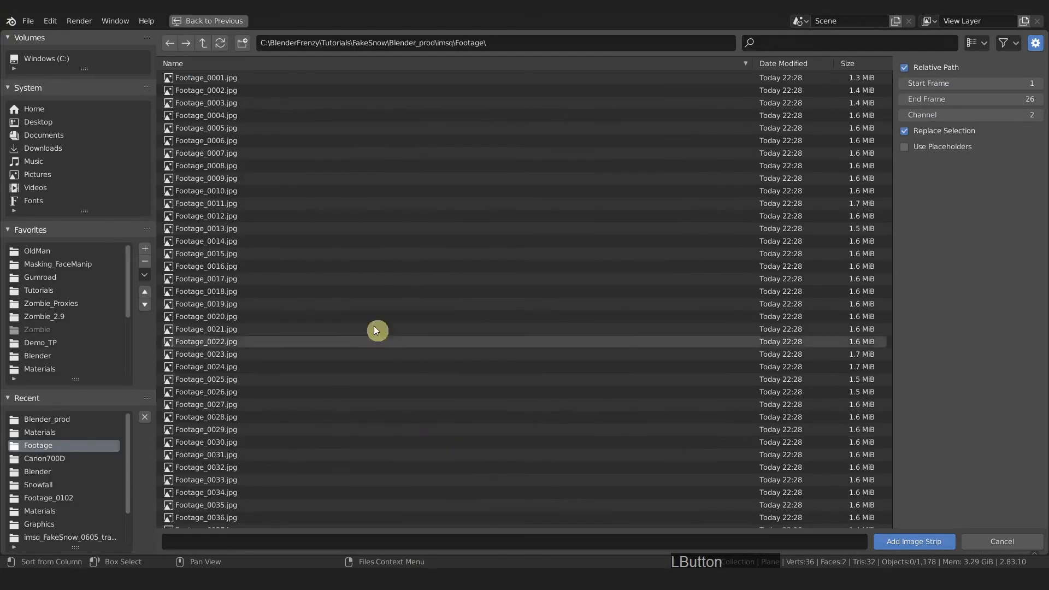
pyautogui.click(204, 43)
pyautogui.doubleClick(192, 89)
pyautogui.press('a')
pyautogui.click(928, 542)
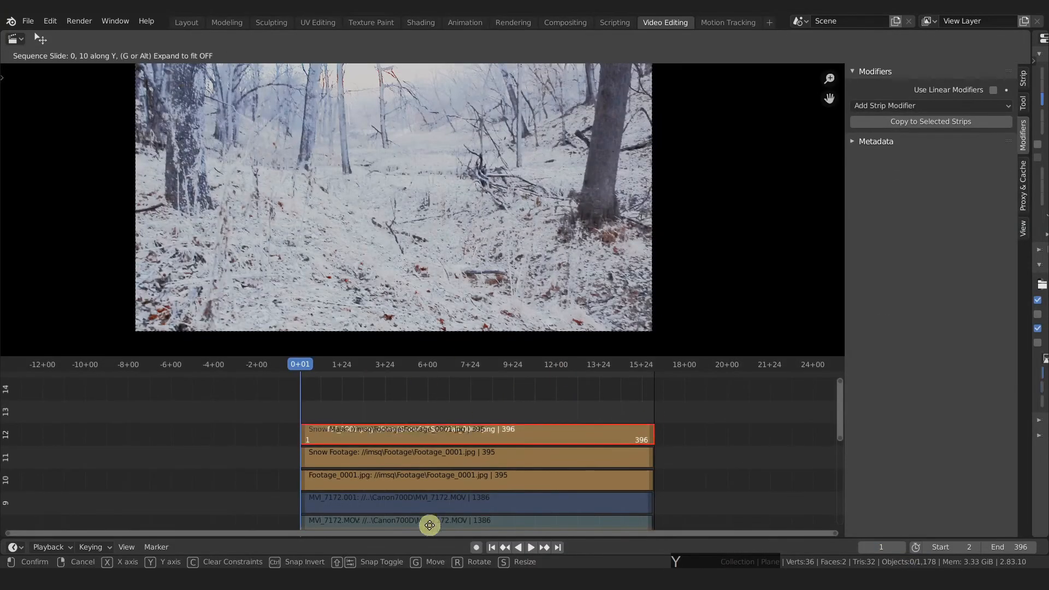
pyautogui.click(431, 511)
# Play back and scrub the first few seconds of the sequence to examine the snowfall over the snowy forest footage.
pyautogui.press('space')
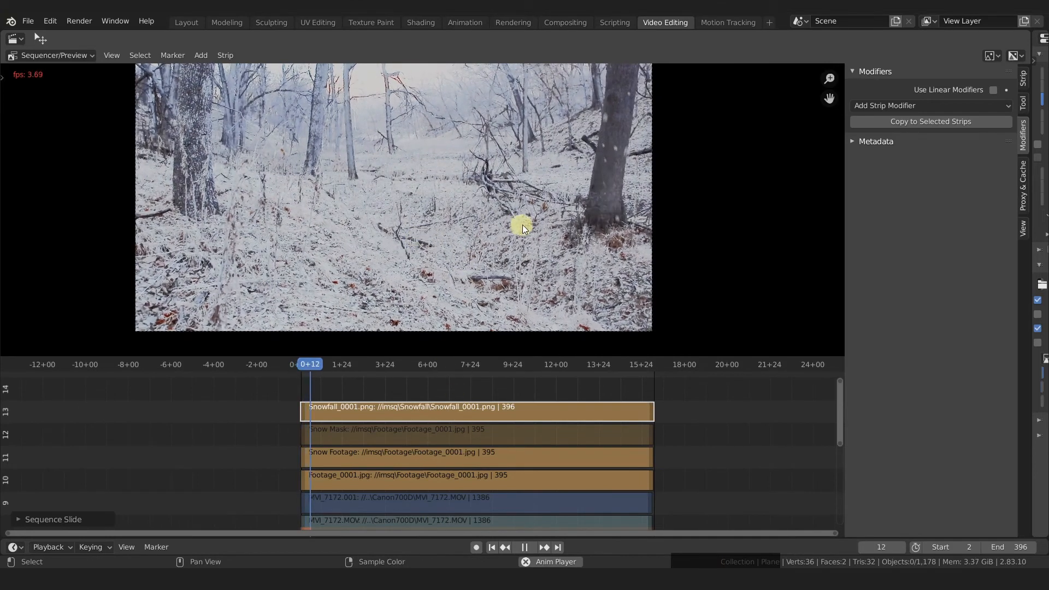
pyautogui.scroll(-2, 522, 229)
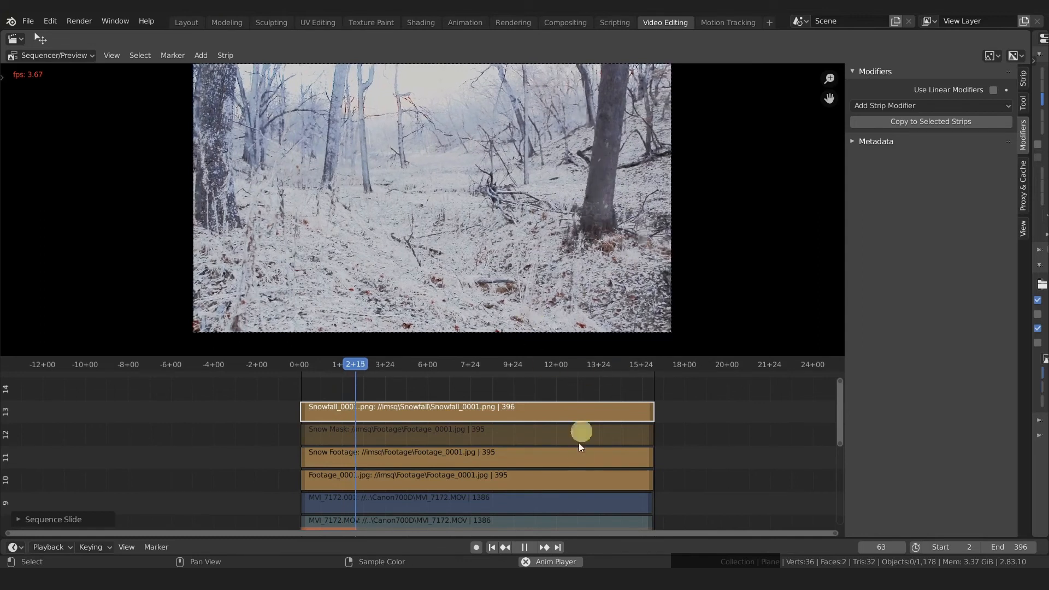
pyautogui.moveTo(389, 503); pyautogui.dragTo(400, 475, button='middle')
pyautogui.moveTo(367, 525); pyautogui.dragTo(389, 527, button='middle')
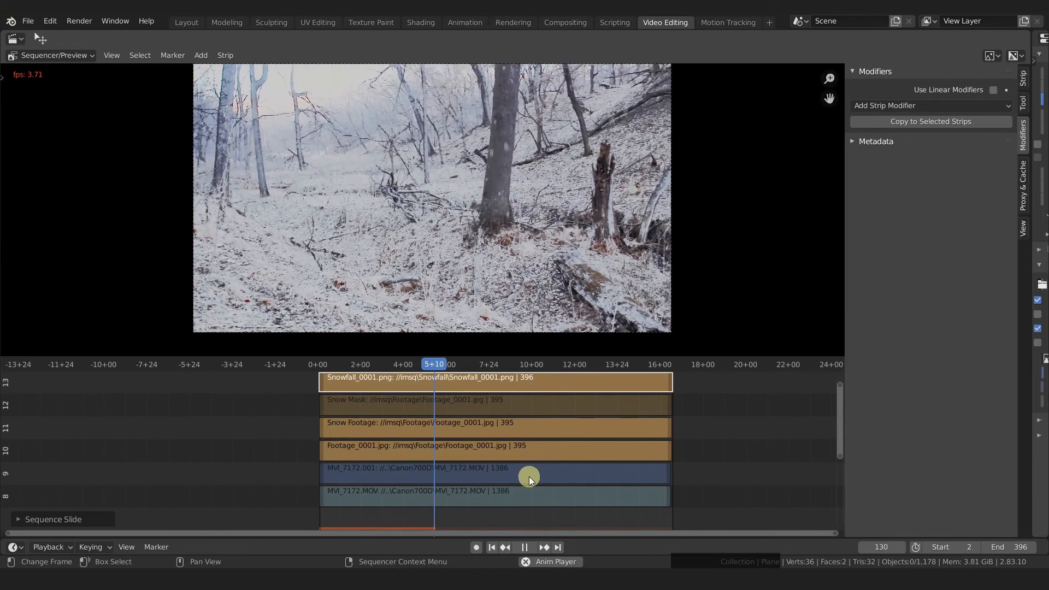
pyautogui.press('space')
pyautogui.hotkey('shift', 'Left')
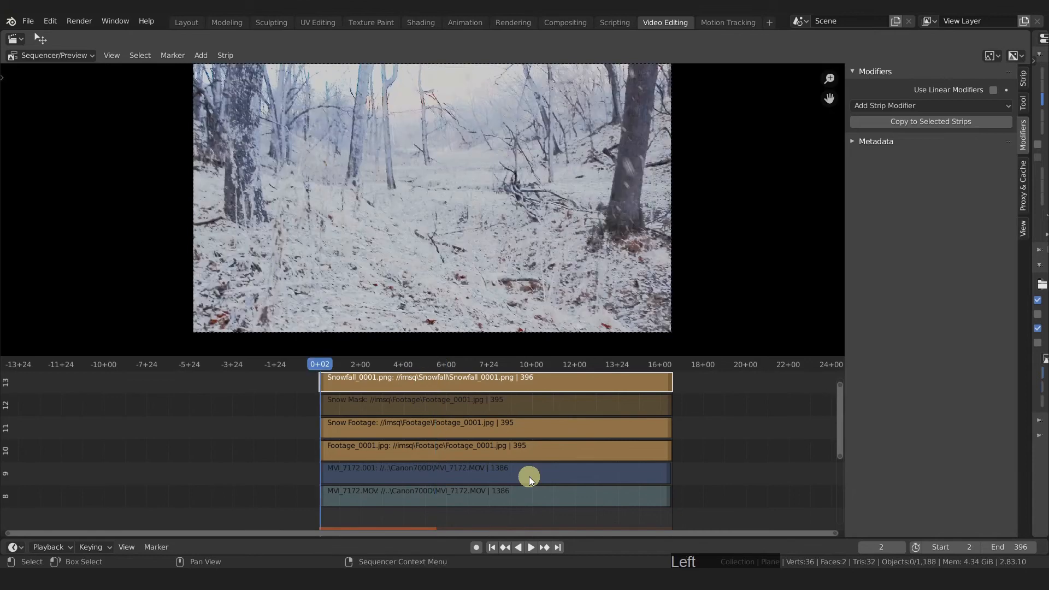
pyautogui.press('space')
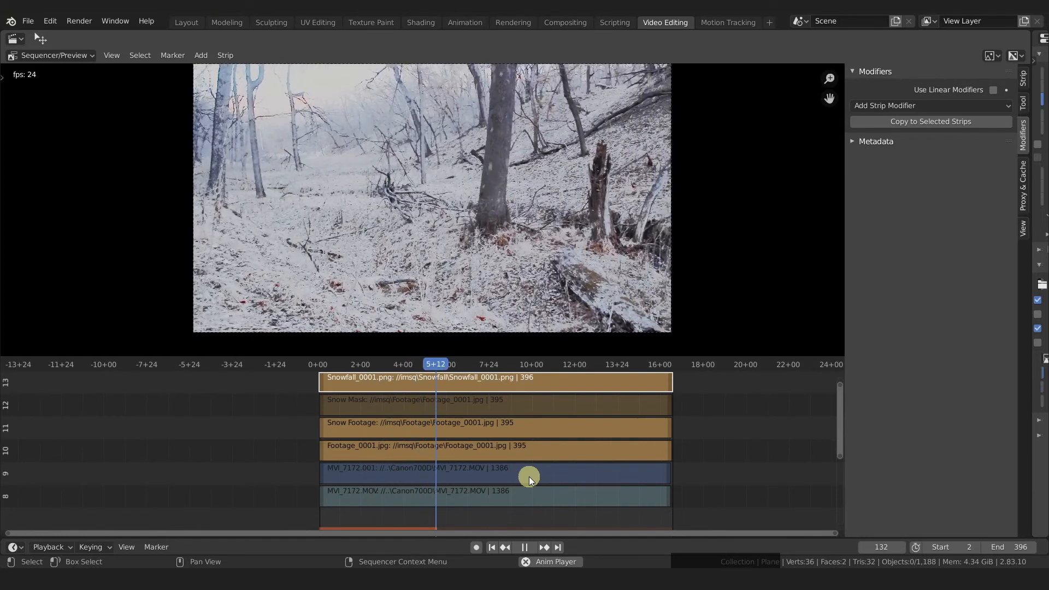
pyautogui.press('space')
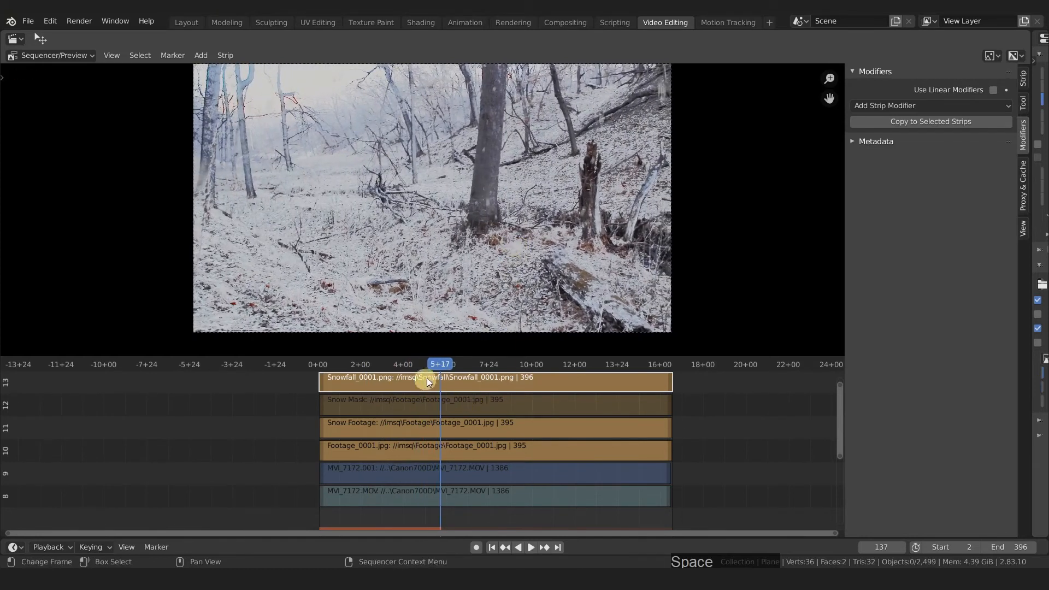
pyautogui.moveTo(440, 365); pyautogui.dragTo(385, 369)
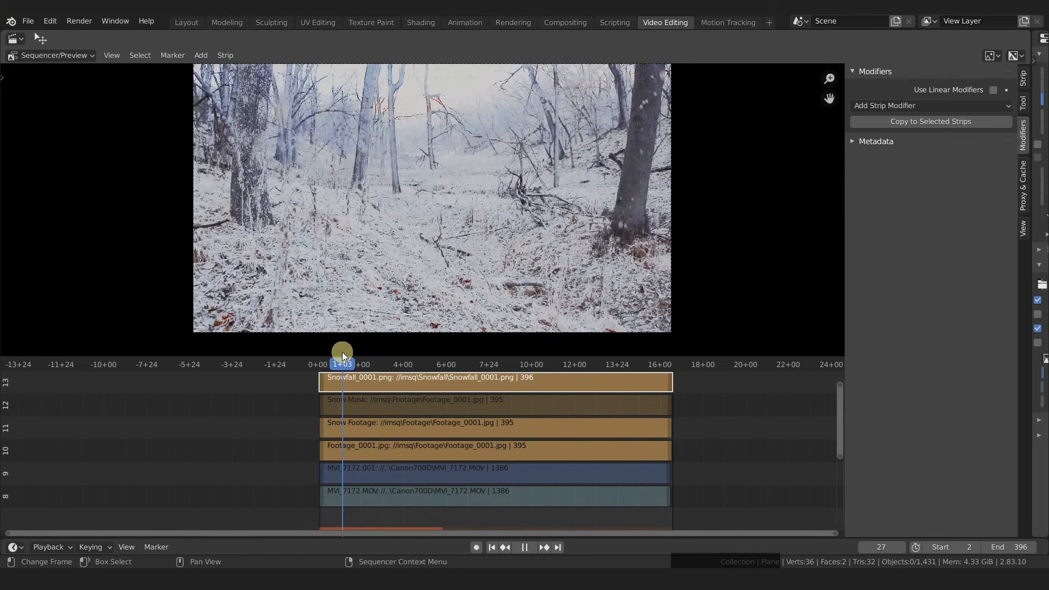
pyautogui.moveTo(343, 355); pyautogui.dragTo(361, 362)
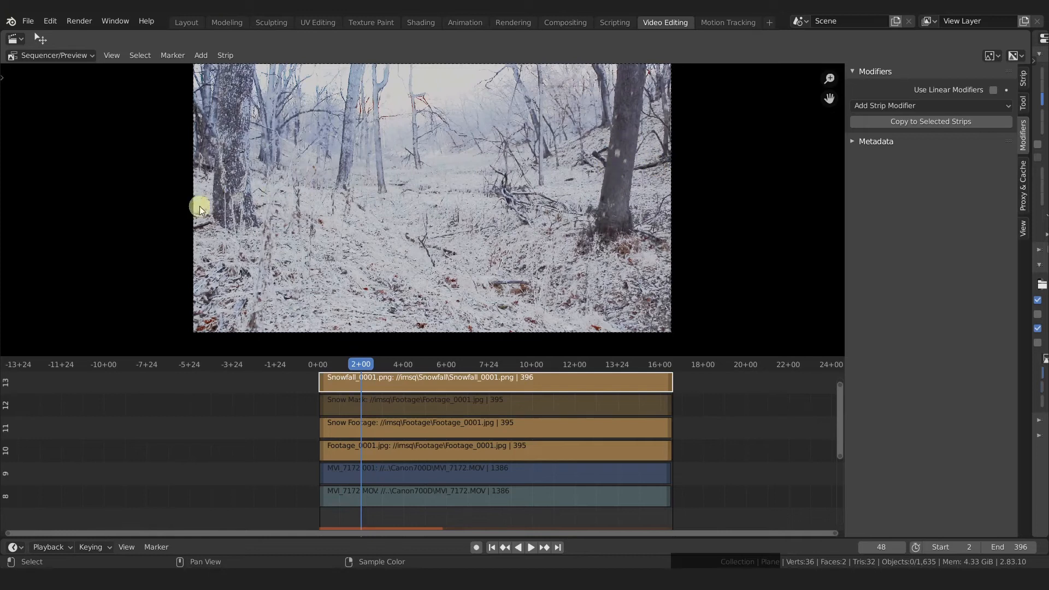
pyautogui.moveTo(366, 362); pyautogui.dragTo(343, 359)
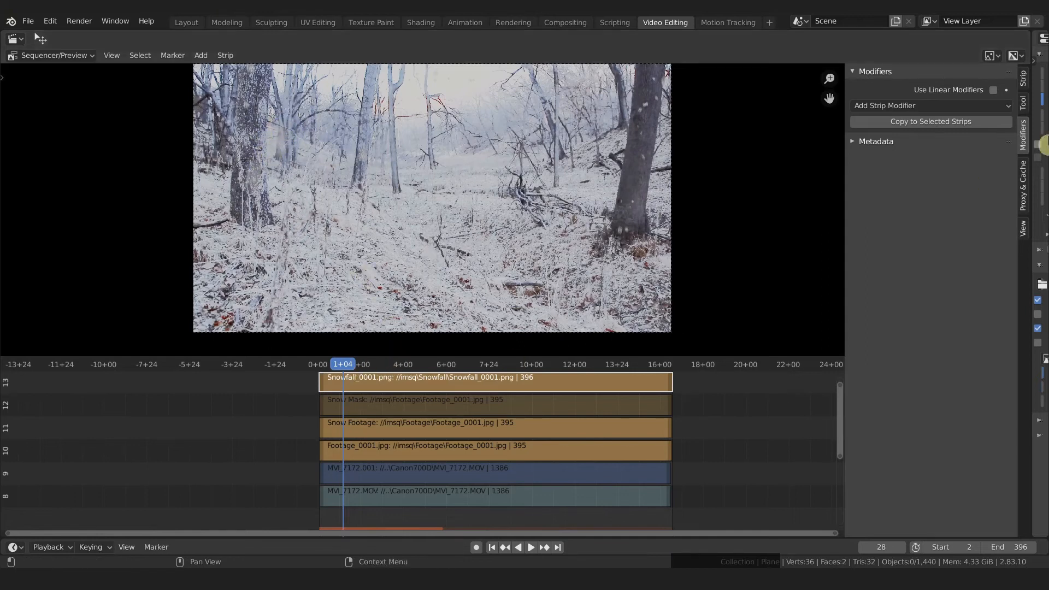
# Set the Snowfall strip's blend mode to Replace to view the snowflakes on their own.
pyautogui.click(1022, 79)
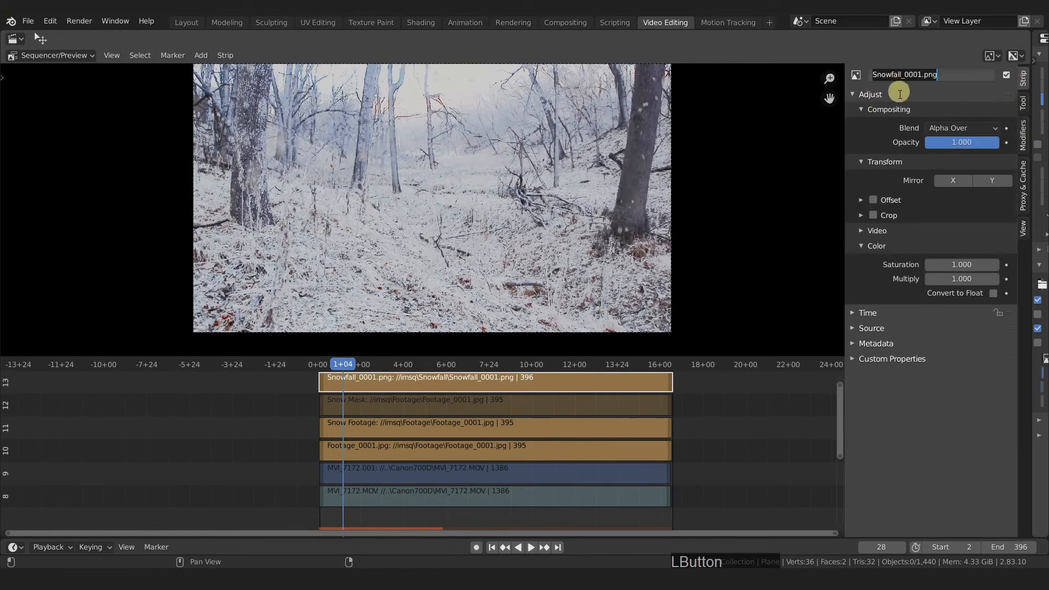
pyautogui.click(947, 127)
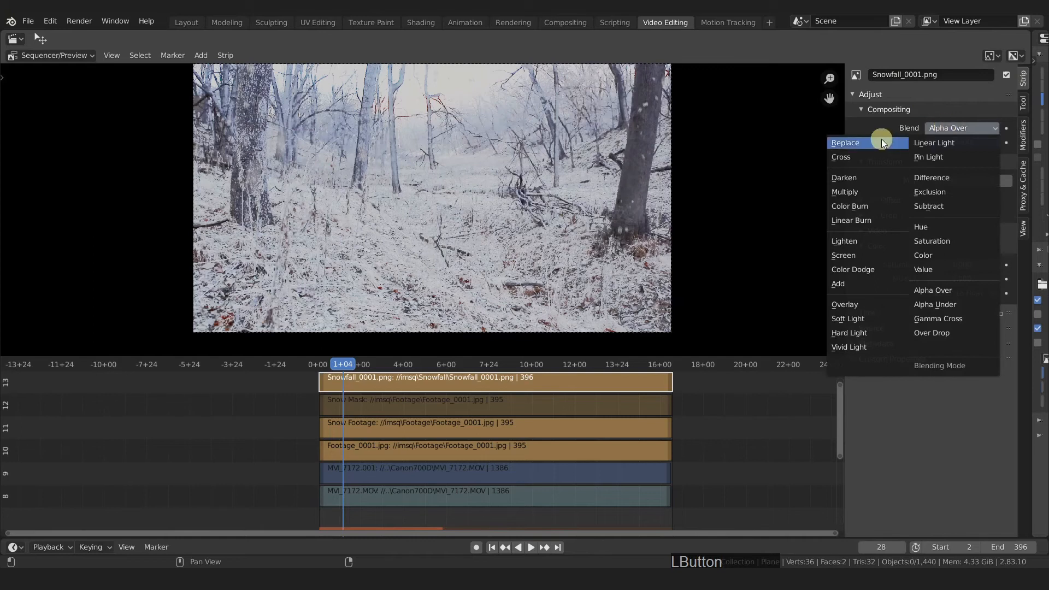
pyautogui.click(845, 142)
pyautogui.scroll(2, 333, 200)
pyautogui.moveTo(333, 200); pyautogui.dragTo(331, 262, button='middle')
# Add a Color Balance modifier to the Snowfall strip and shift its Gamma and Gain toward a light blue.
pyautogui.click(1021, 132)
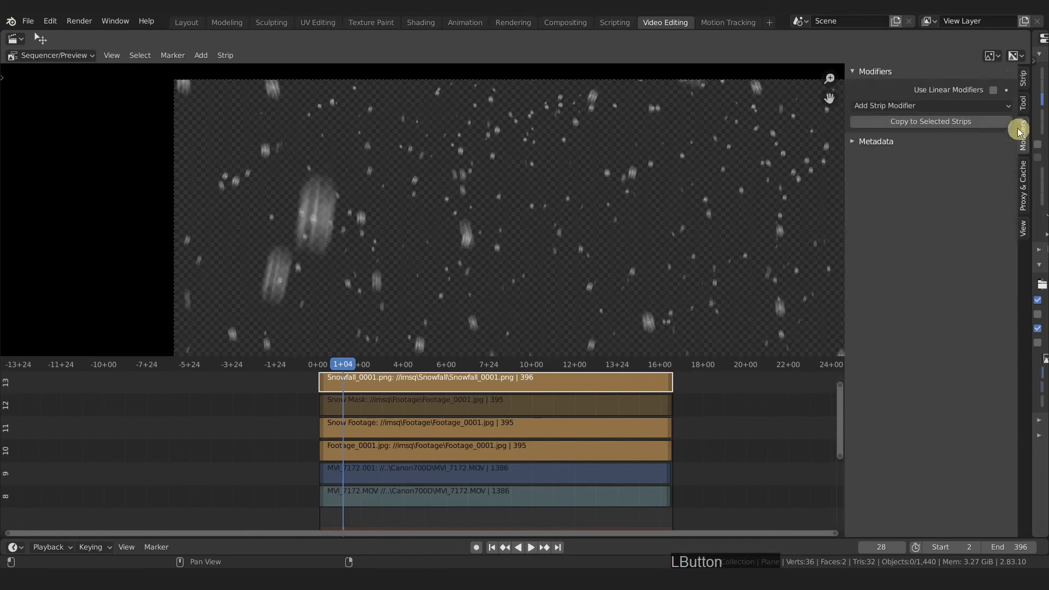
pyautogui.click(920, 106)
pyautogui.click(918, 121)
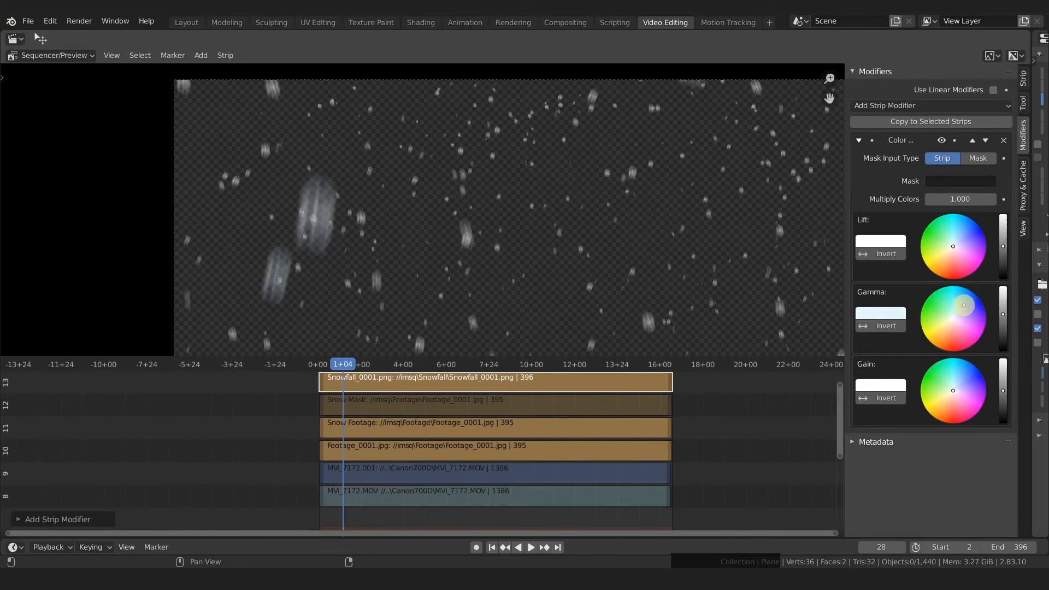
pyautogui.moveTo(961, 394); pyautogui.dragTo(967, 377)
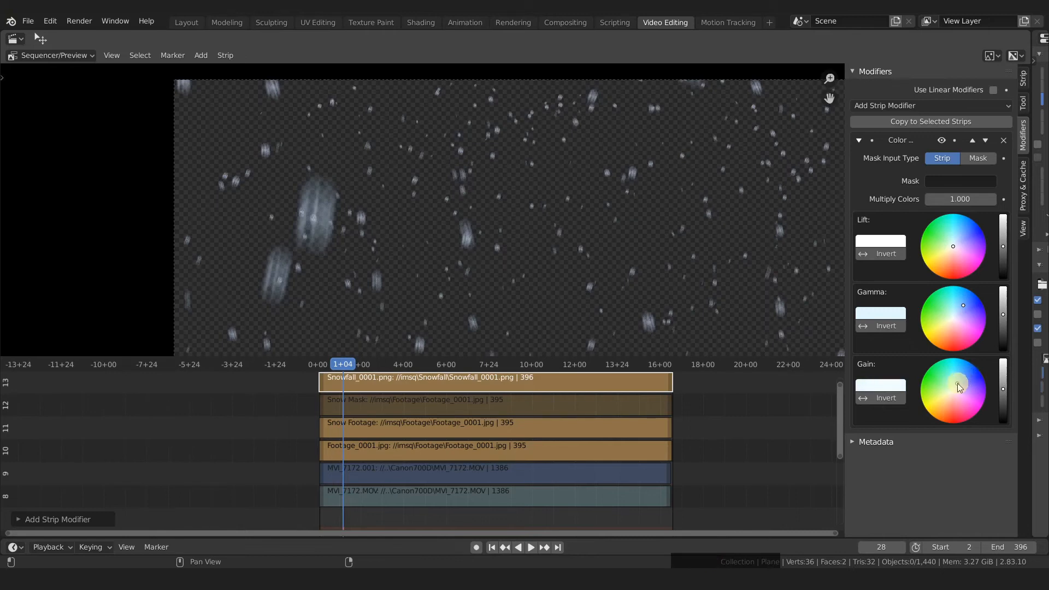
pyautogui.scroll(-1, 434, 234)
pyautogui.scroll(1, 483, 245)
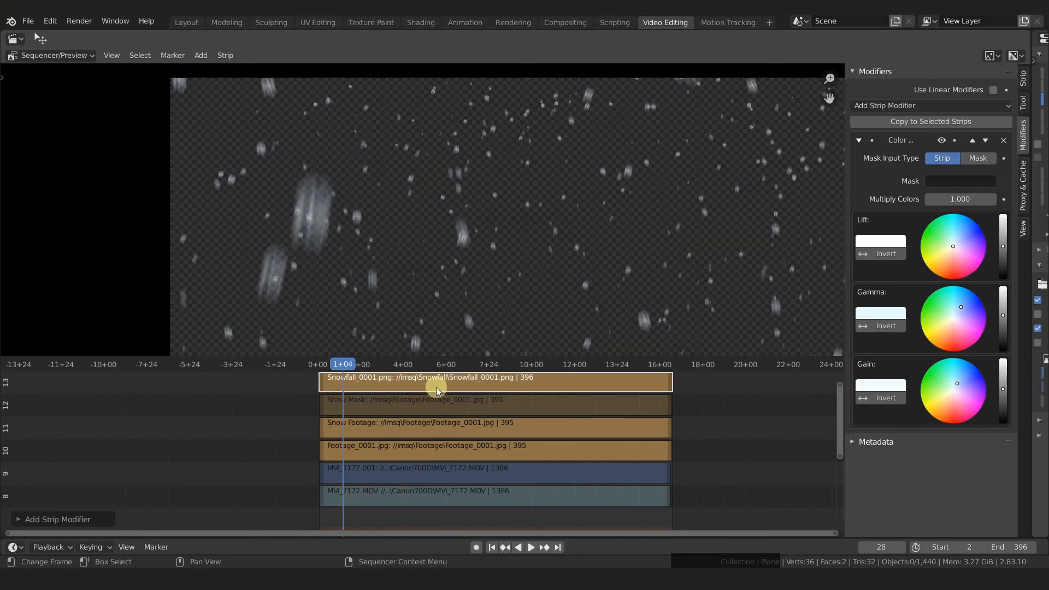
# Set the Snowfall strip's blend mode to Alpha Over and play back the tinted snow over the footage.
pyautogui.click(1023, 78)
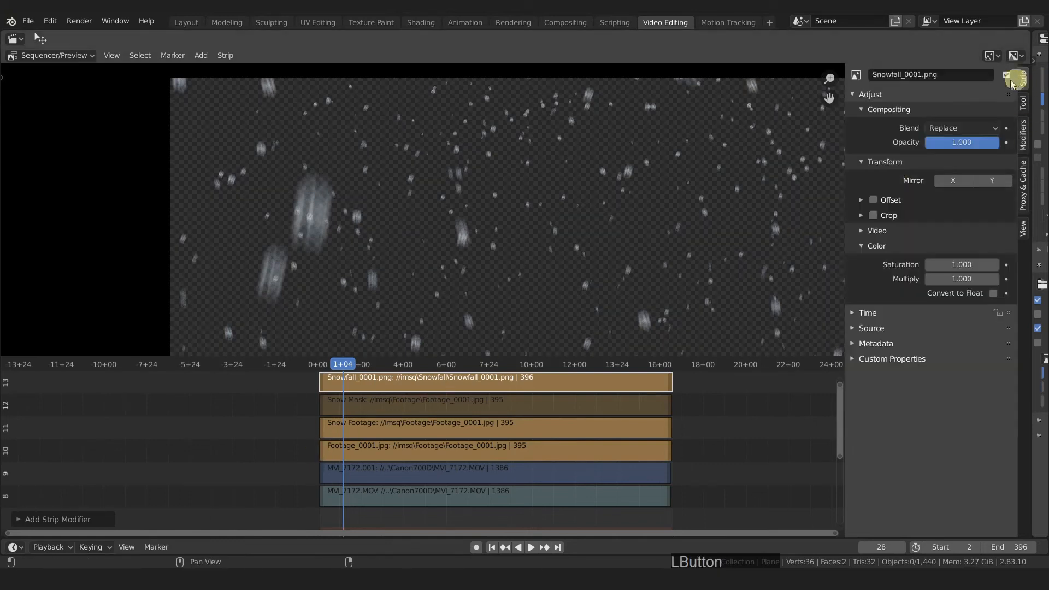
pyautogui.click(934, 127)
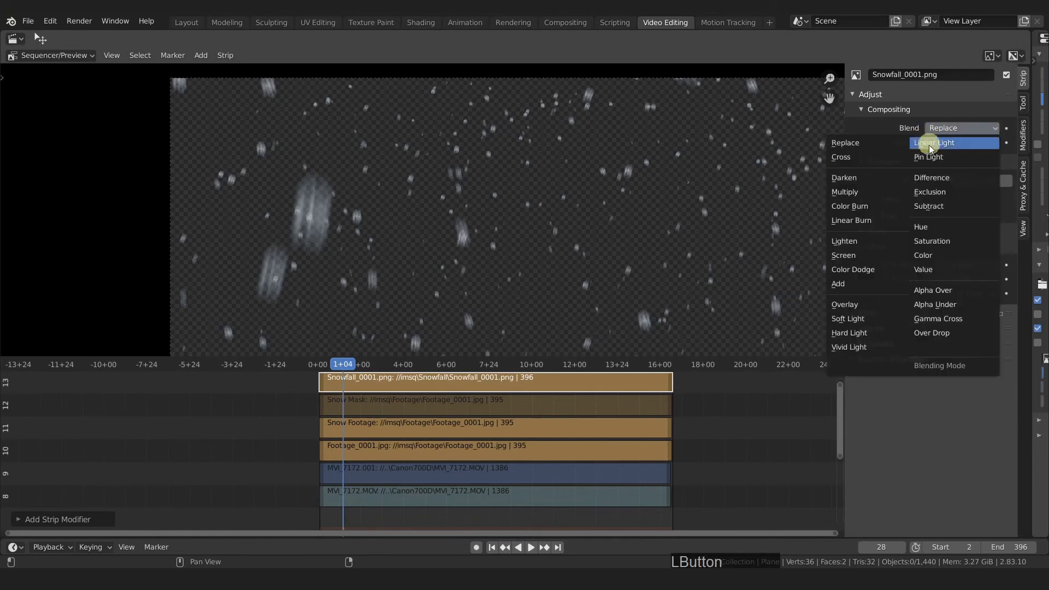
pyautogui.click(939, 290)
pyautogui.moveTo(382, 300); pyautogui.dragTo(606, 257, button='middle')
pyautogui.scroll(2, 607, 258)
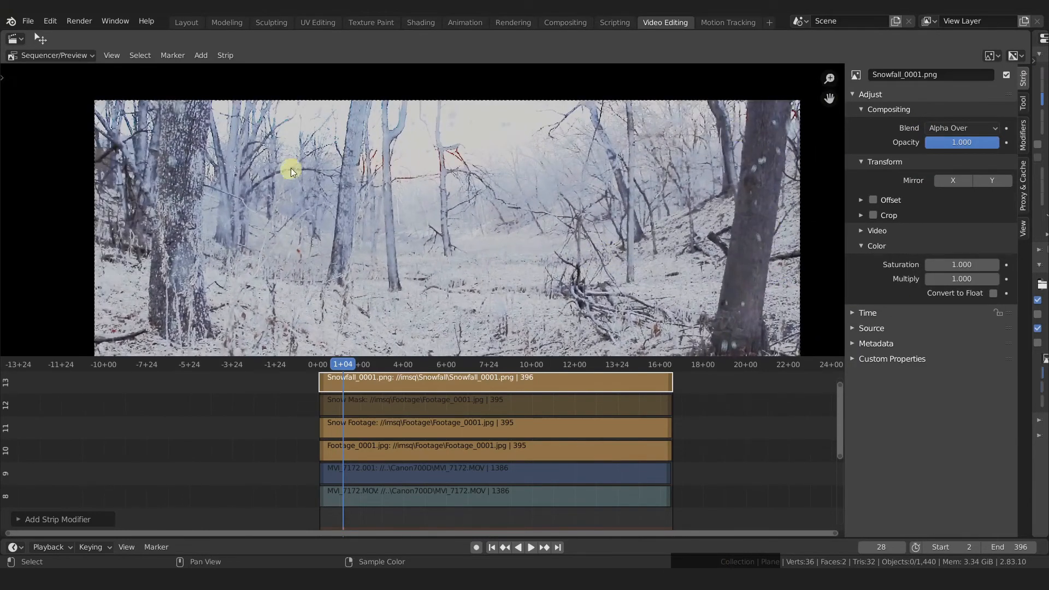
pyautogui.press('space')
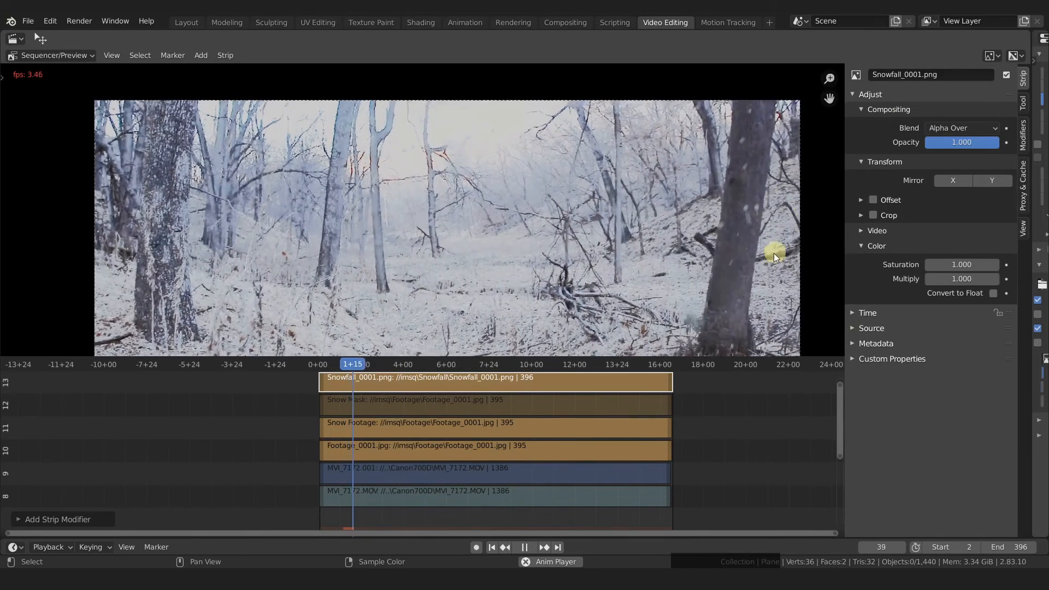
pyautogui.press('space')
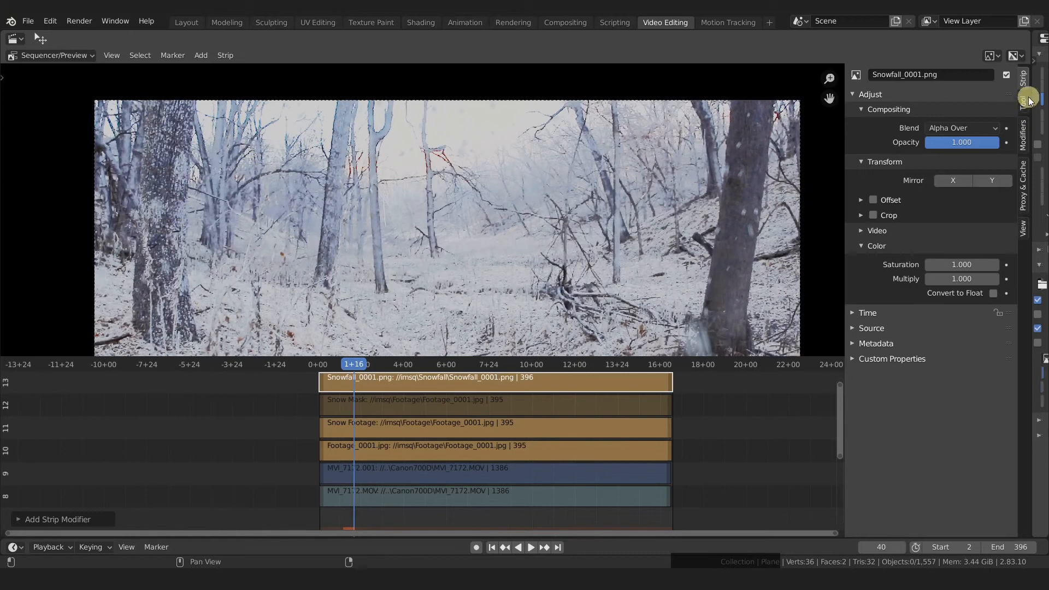
# Reduce the blue Gamma tint in the Snowfall strip's Color Balance modifier and play back the result.
pyautogui.click(1024, 142)
pyautogui.click(961, 308)
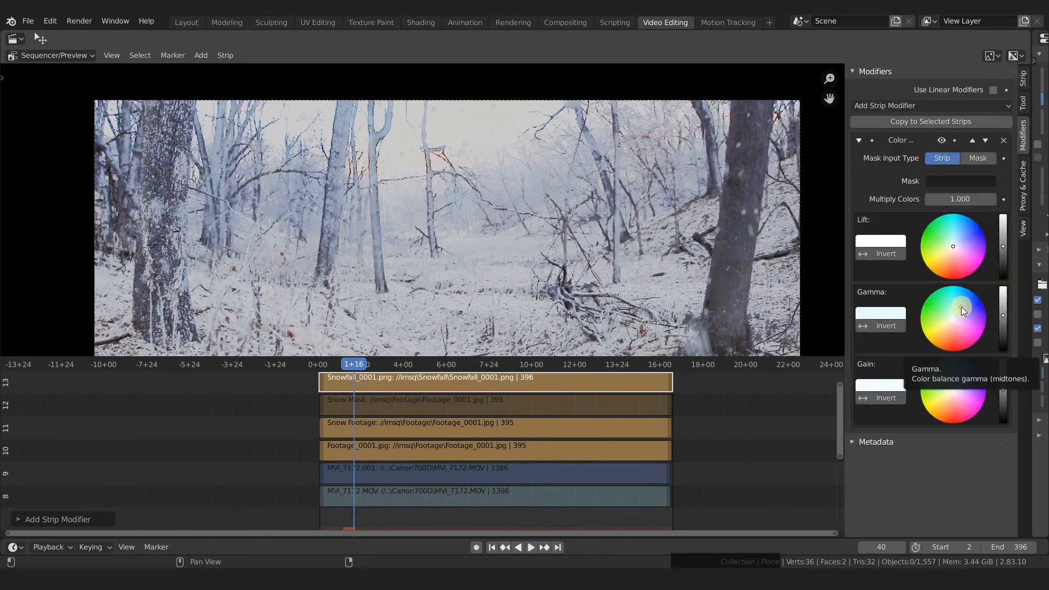
pyautogui.press('space')
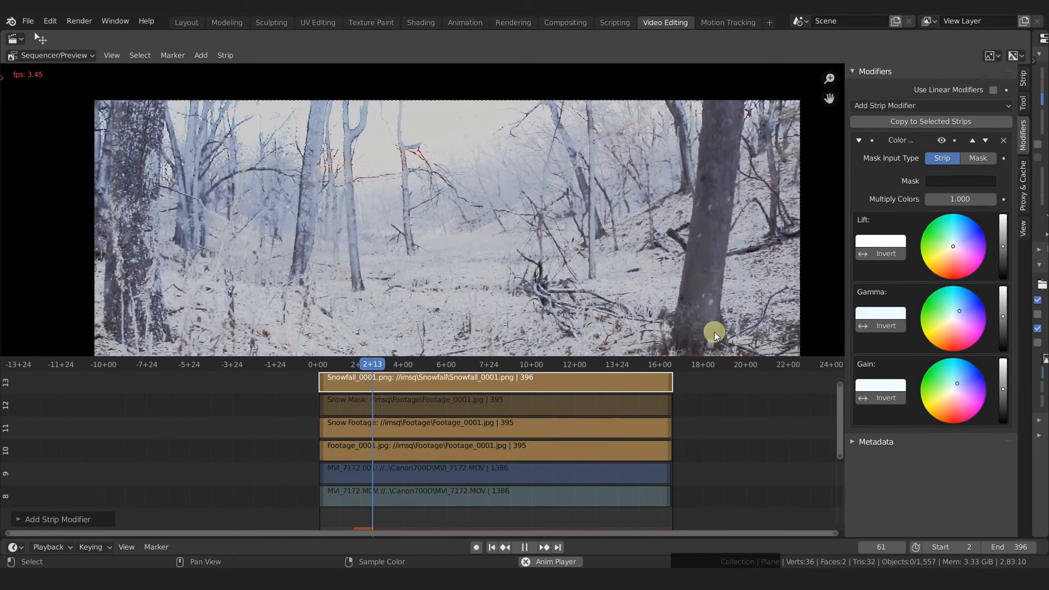
pyautogui.click(1023, 80)
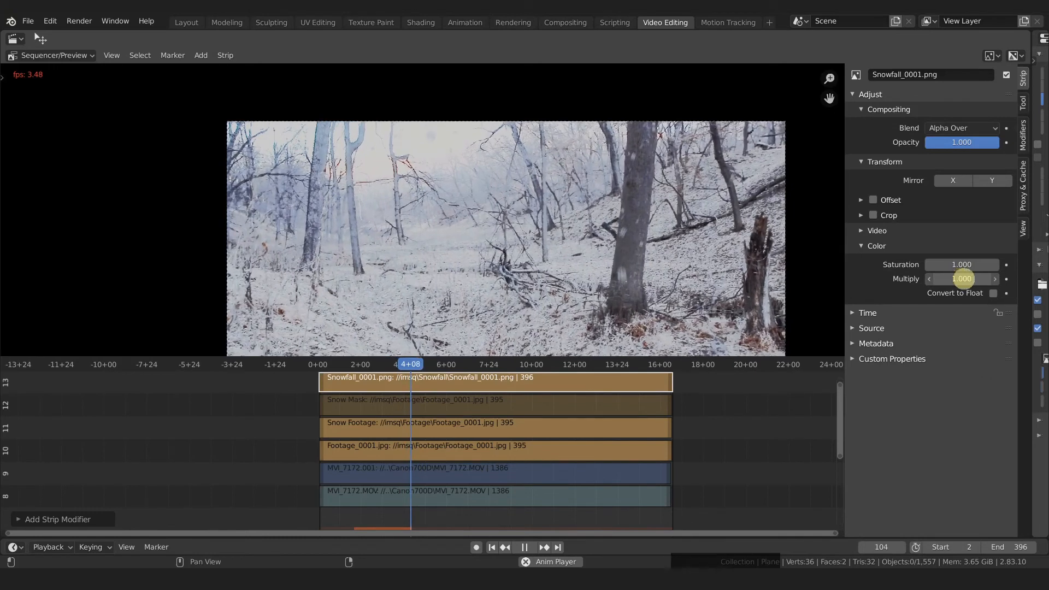
# Try color Multiply values of 2.1 and 1.2 on the Snowfall strip during playback and restore it to 1.000.
pyautogui.moveTo(966, 279); pyautogui.dragTo(972, 279)
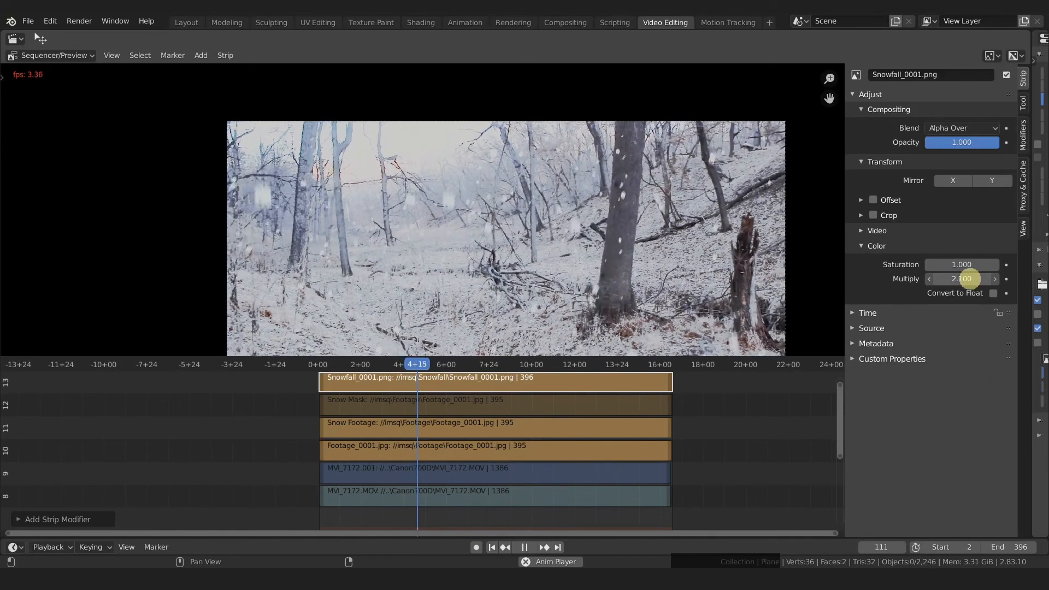
pyautogui.moveTo(970, 279); pyautogui.dragTo(965, 279)
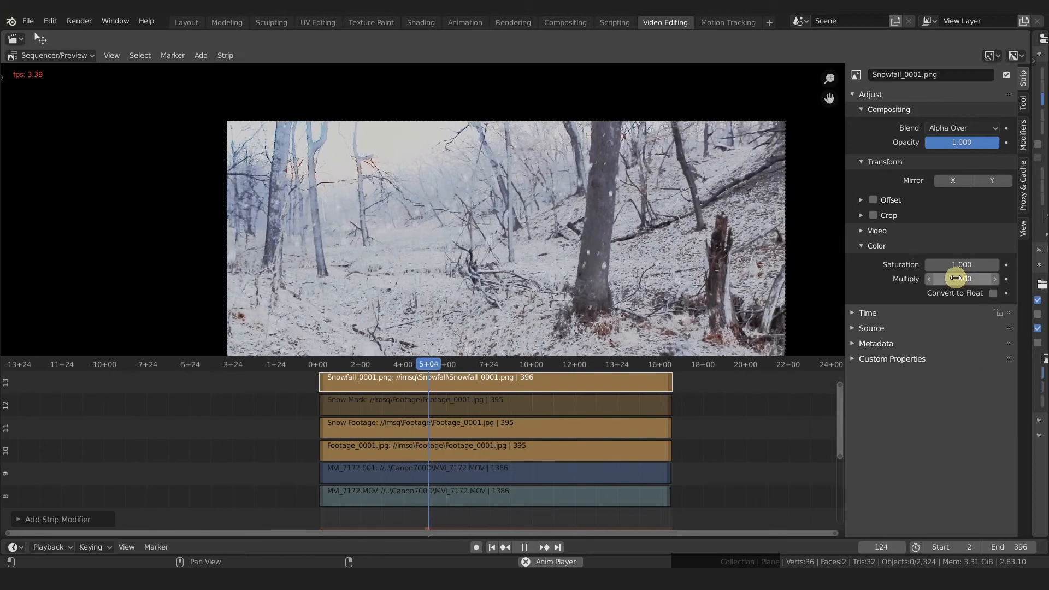
pyautogui.click(982, 278)
pyautogui.write('1.2')
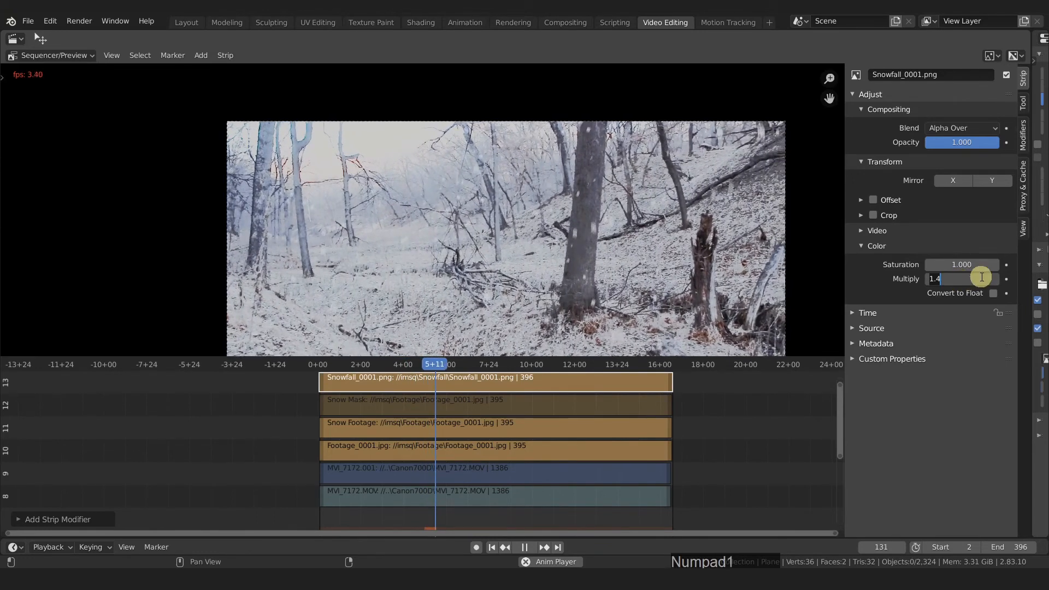
pyautogui.press('Return')
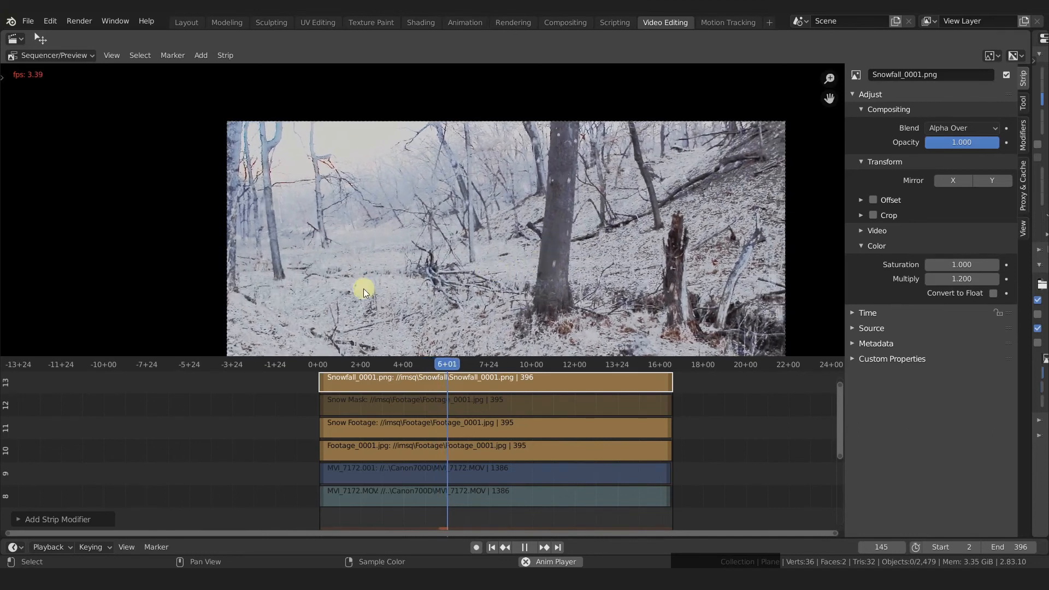
pyautogui.scroll(1, 558, 287)
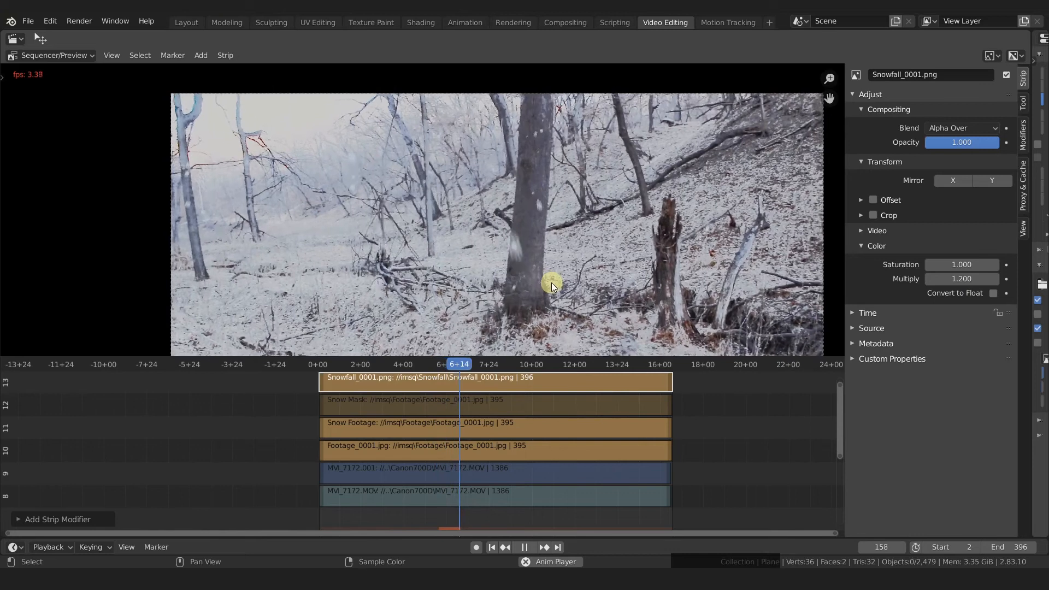
pyautogui.click(963, 279)
pyautogui.write('1.2')
pyautogui.press('Escape')
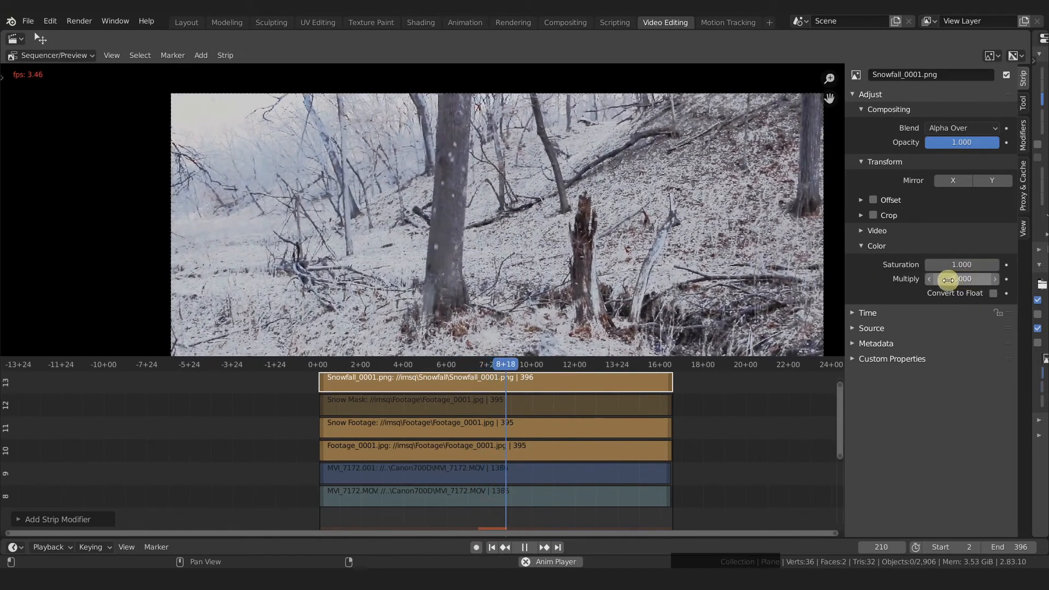
# Try lowering the Snowfall strip's opacity to about 0.85 and 0.66 during playback and restore it to 1.
pyautogui.moveTo(986, 142); pyautogui.dragTo(953, 142)
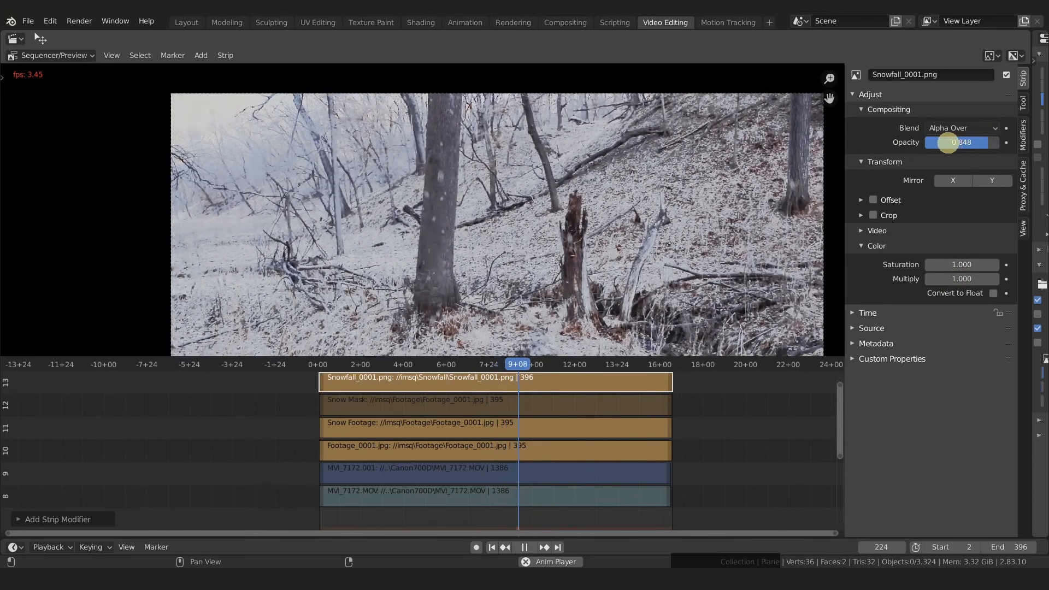
pyautogui.moveTo(947, 143); pyautogui.dragTo(976, 145)
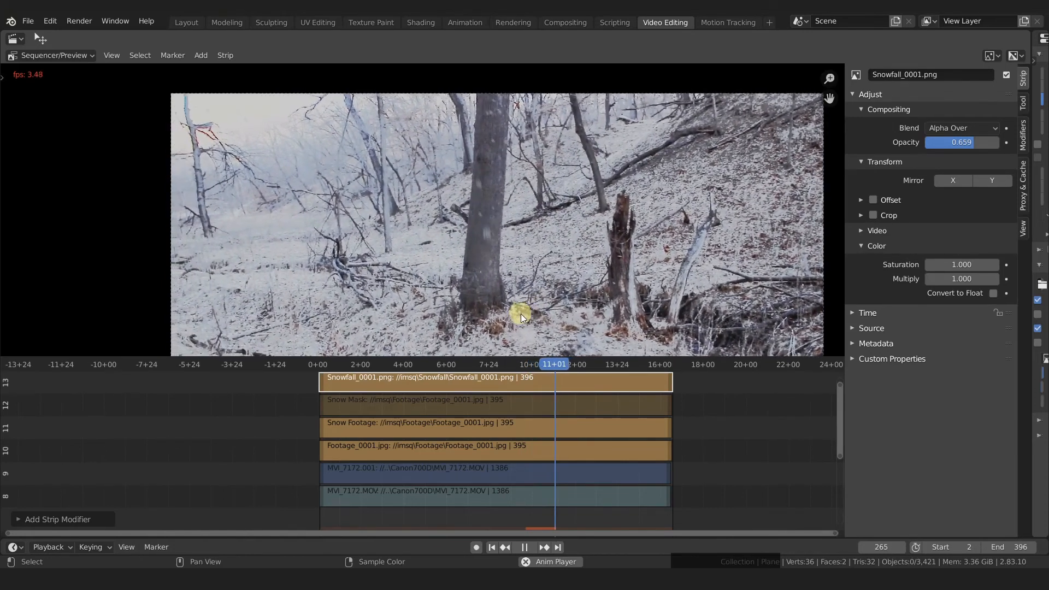
pyautogui.click(981, 142)
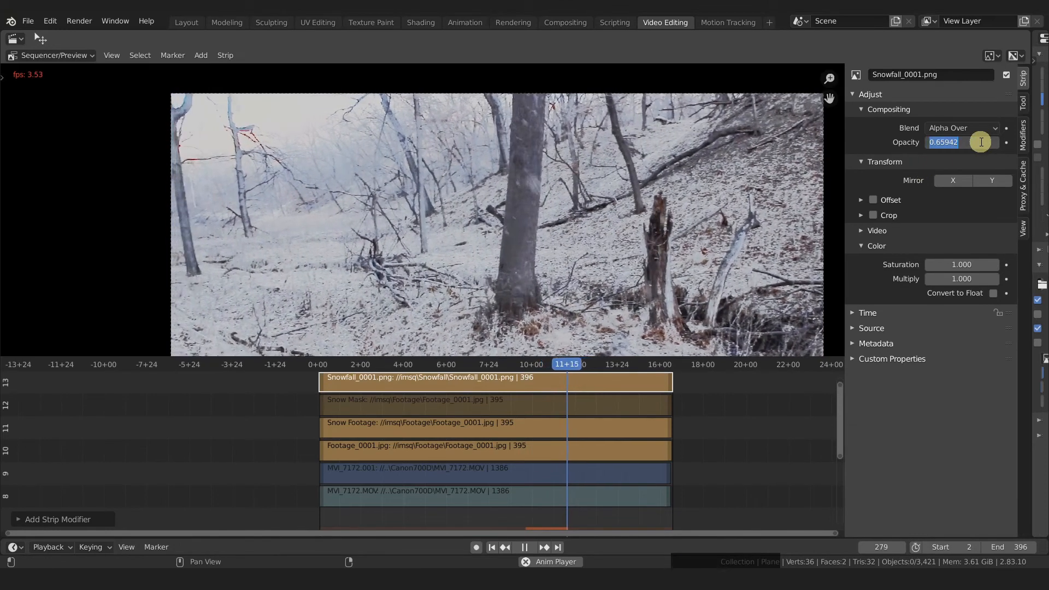
pyautogui.write('7')
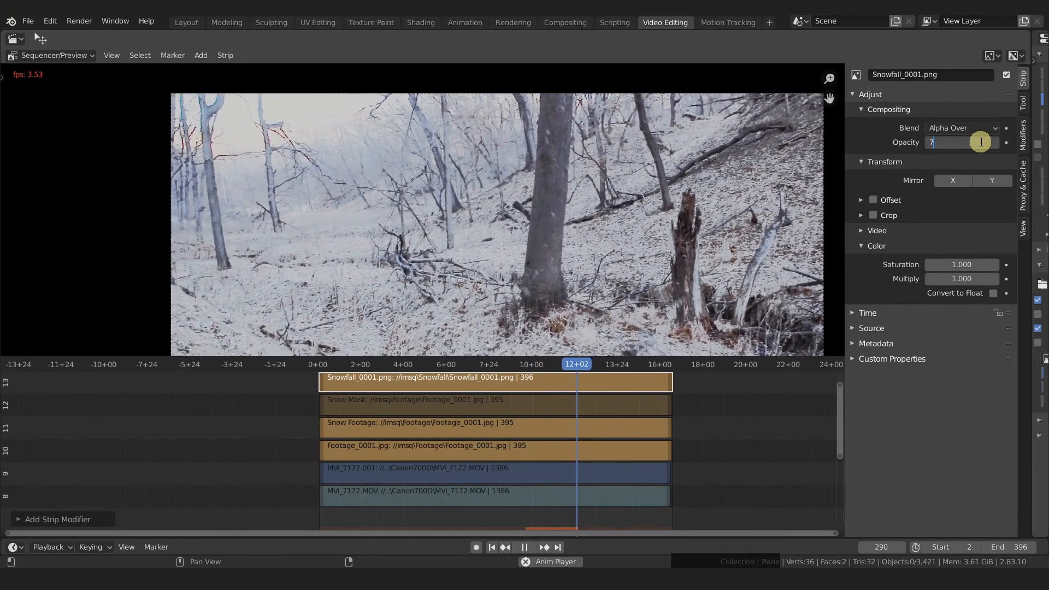
pyautogui.press('BackSpace')
pyautogui.write('1')
pyautogui.press('KP_Enter')
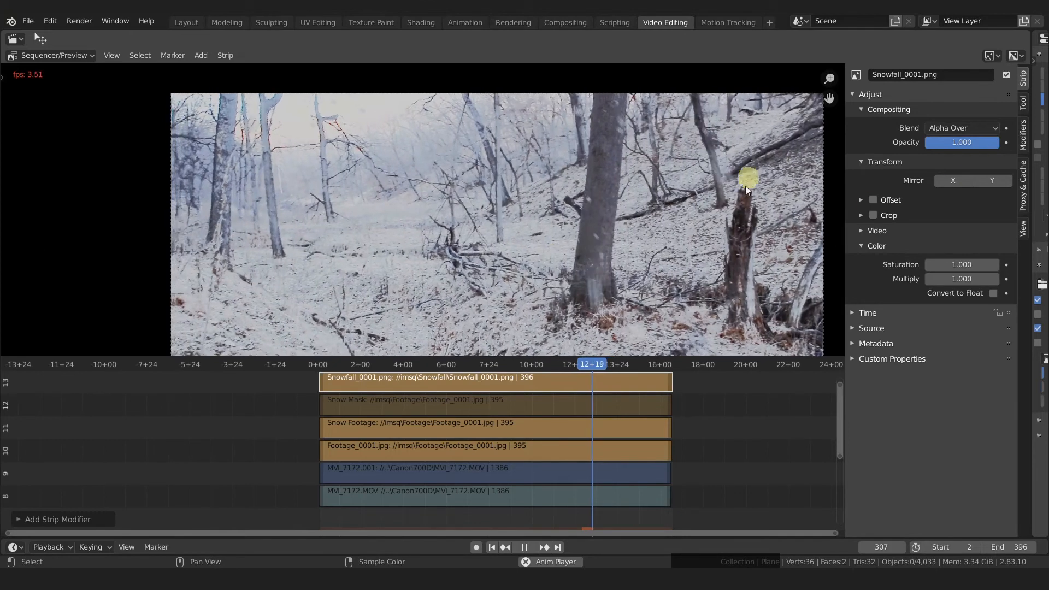
# Stop the playback and save the project along with an incremented copy, REC_A_FakeSnow_0107.blend.
pyautogui.click(1023, 136)
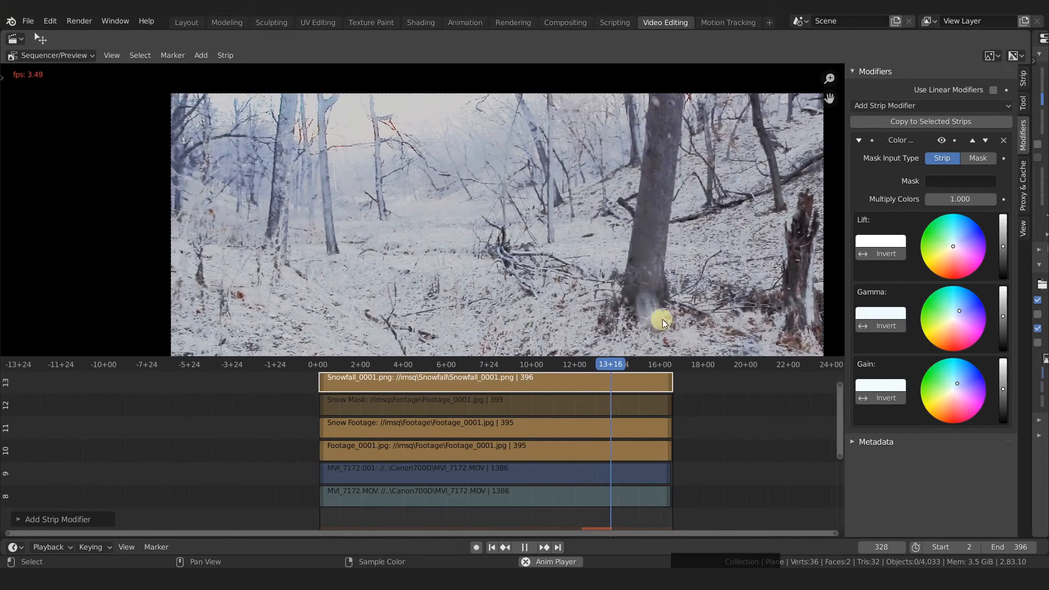
pyautogui.press('space')
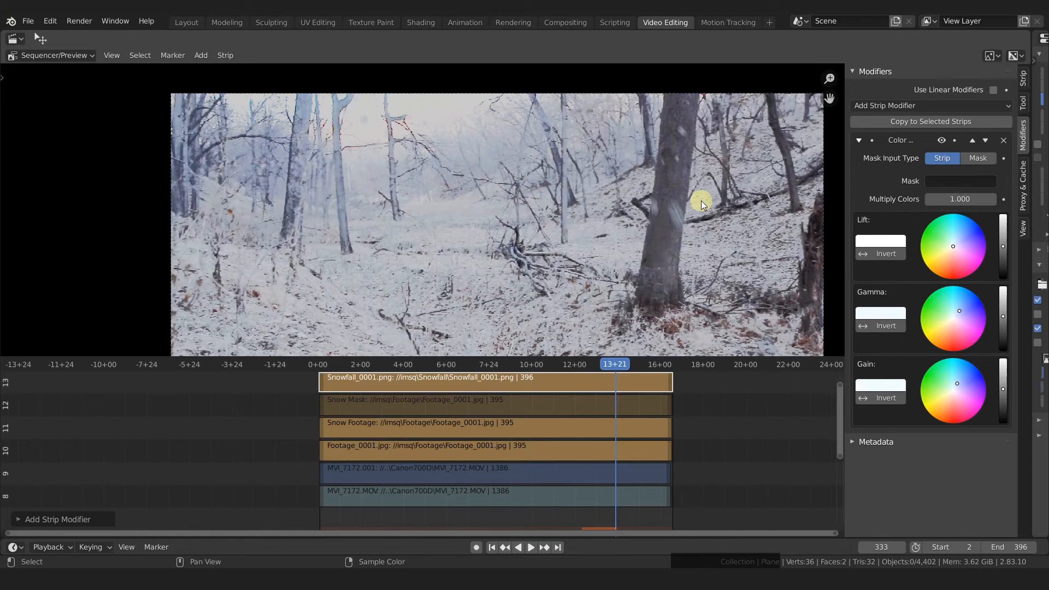
pyautogui.scroll(-2, 623, 210)
pyautogui.moveTo(620, 206)
pyautogui.keyDown('ctrl'); pyautogui.mouseDown(button='middle')
pyautogui.moveTo(614, 187)
pyautogui.moveTo(604, 197)
pyautogui.mouseUp(button='middle'); pyautogui.keyUp('ctrl')
pyautogui.keyDown('ctrl'); pyautogui.moveTo(612, 266); pyautogui.dragTo(613, 292, button='middle'); pyautogui.keyUp('ctrl')
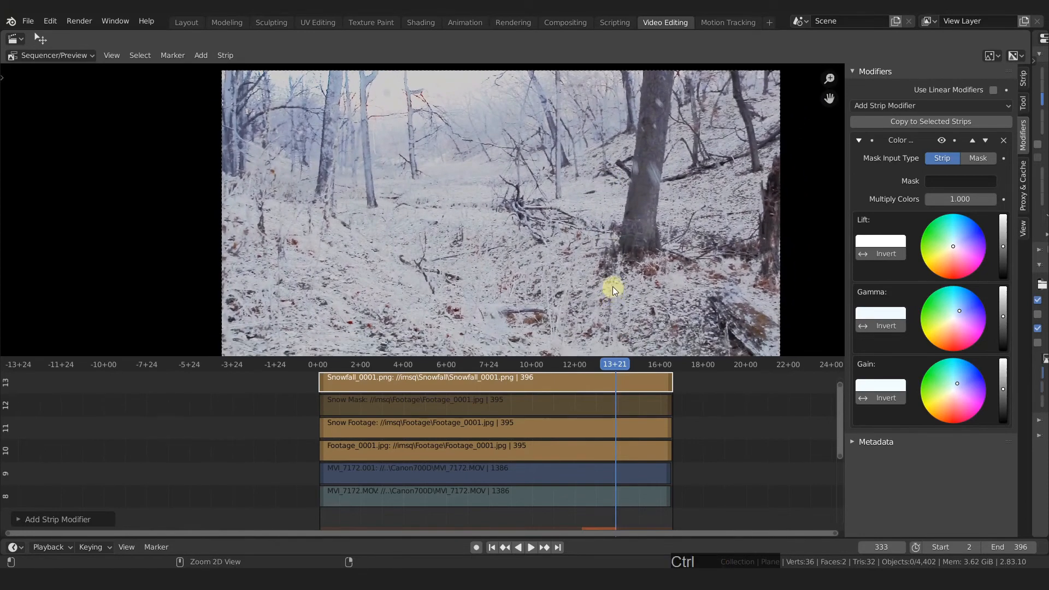
pyautogui.hotkey('ctrl', 's')
pyautogui.hotkey('ctrl', 'shift', 's')
pyautogui.press('KP_Add')
pyautogui.press('Return')
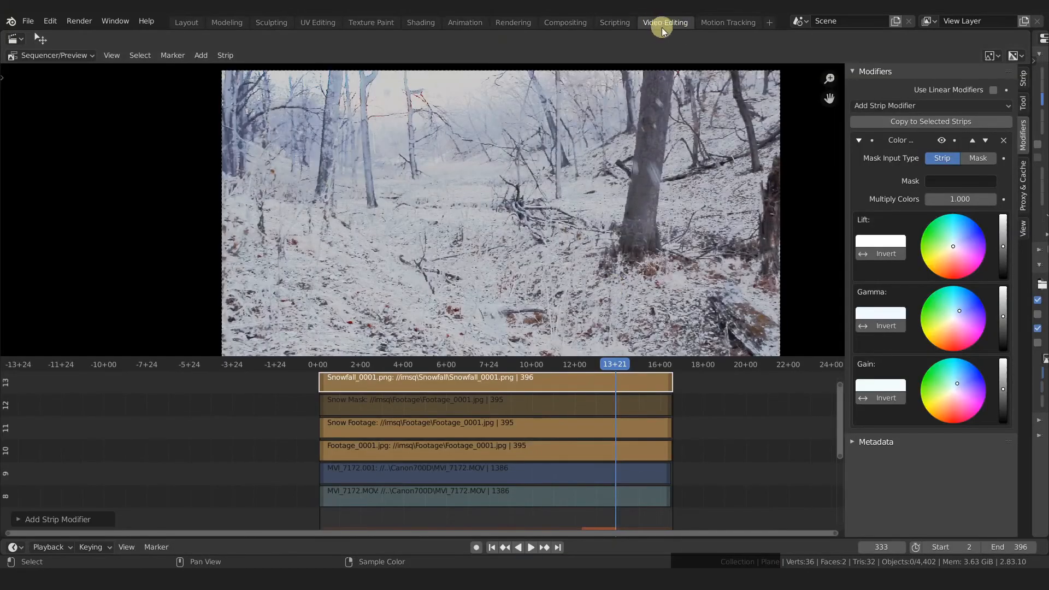
# Switch to the Rendering workspace and render frame 333.
pyautogui.click(513, 23)
pyautogui.moveTo(537, 221); pyautogui.dragTo(573, 223, button='middle')
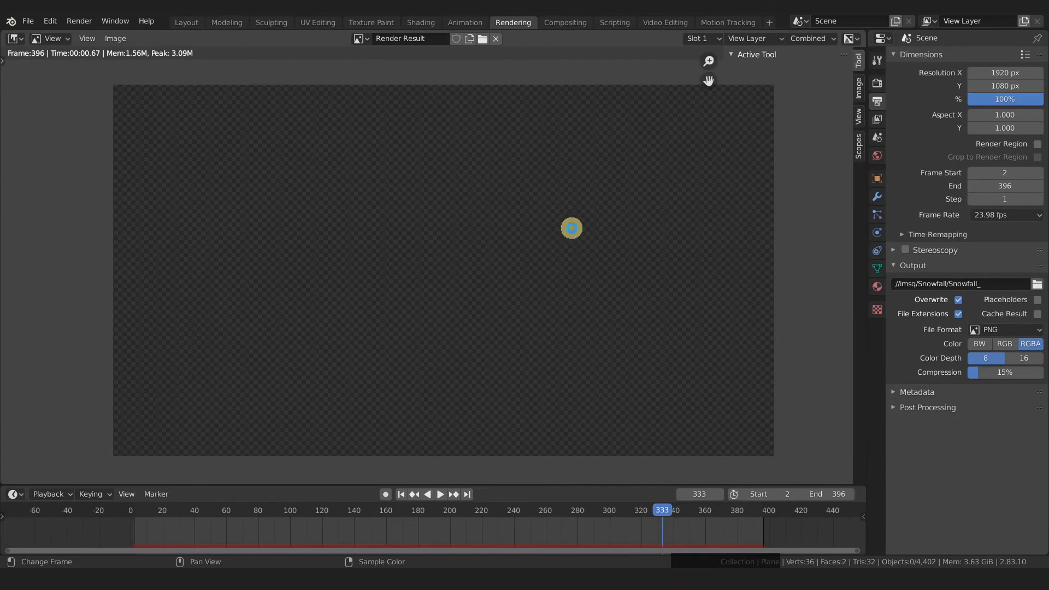
pyautogui.press('F12')
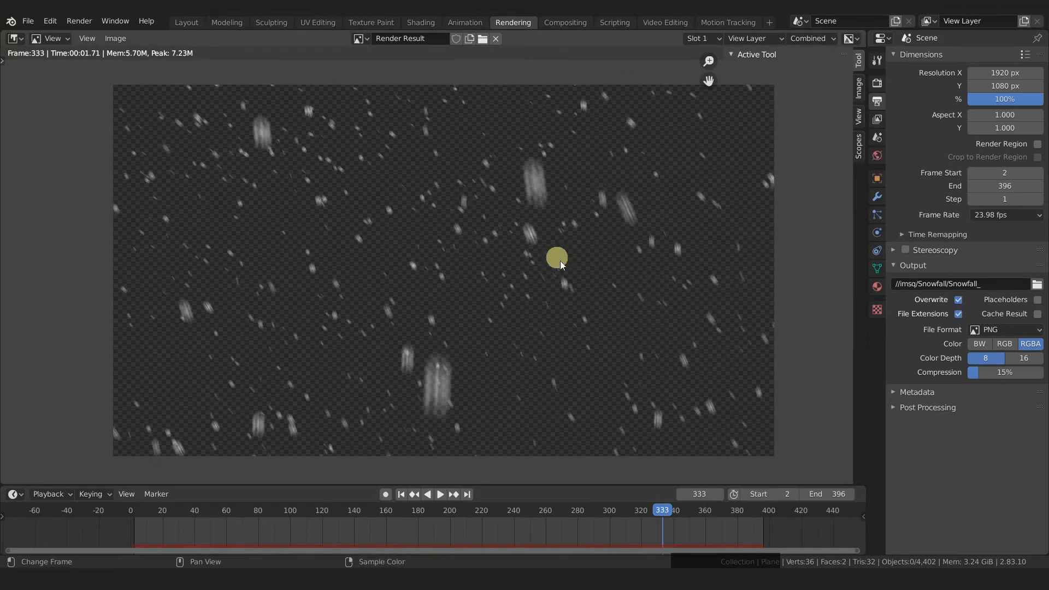
# Enable Sequencer in the output's post-processing settings and render frame 333 again.
pyautogui.click(961, 408)
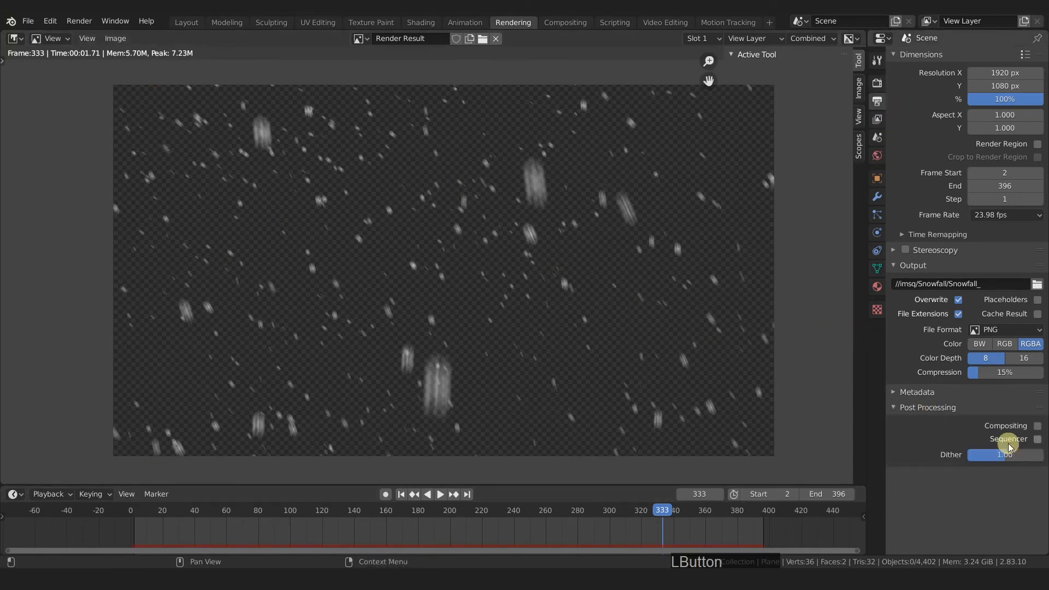
pyautogui.click(1037, 439)
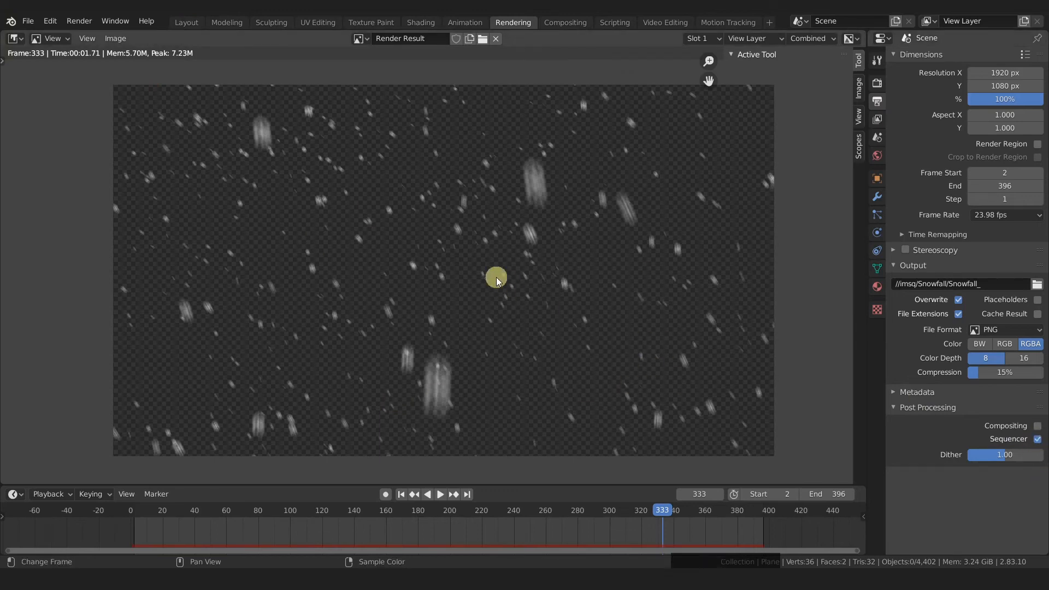
pyautogui.press('F12')
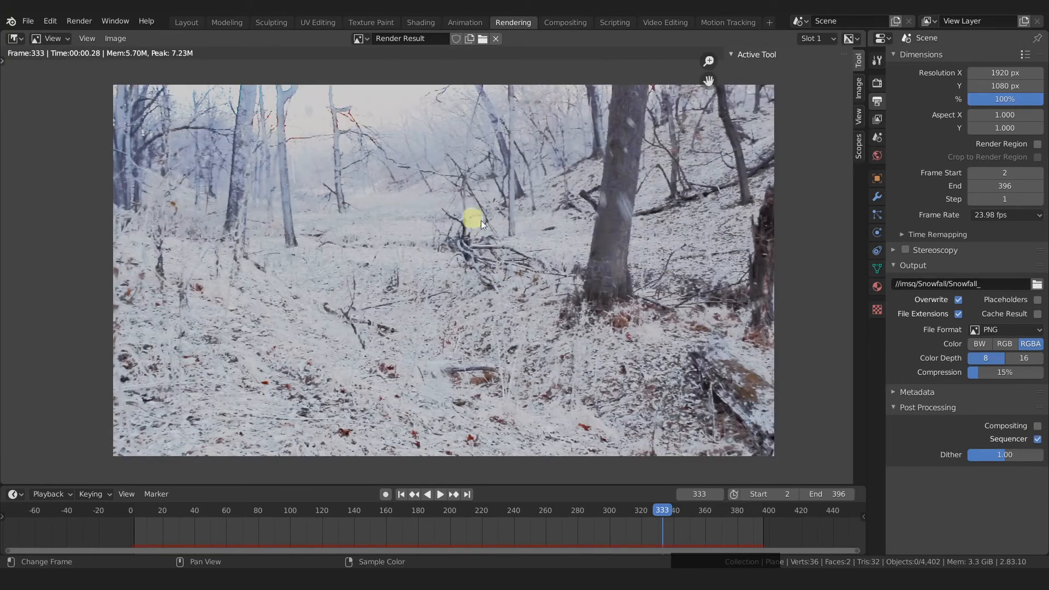
# Render test frames across the timeline, including 238, 293, 387, 12 and 85, to check the snowfall composite.
pyautogui.moveTo(664, 513); pyautogui.dragTo(510, 513)
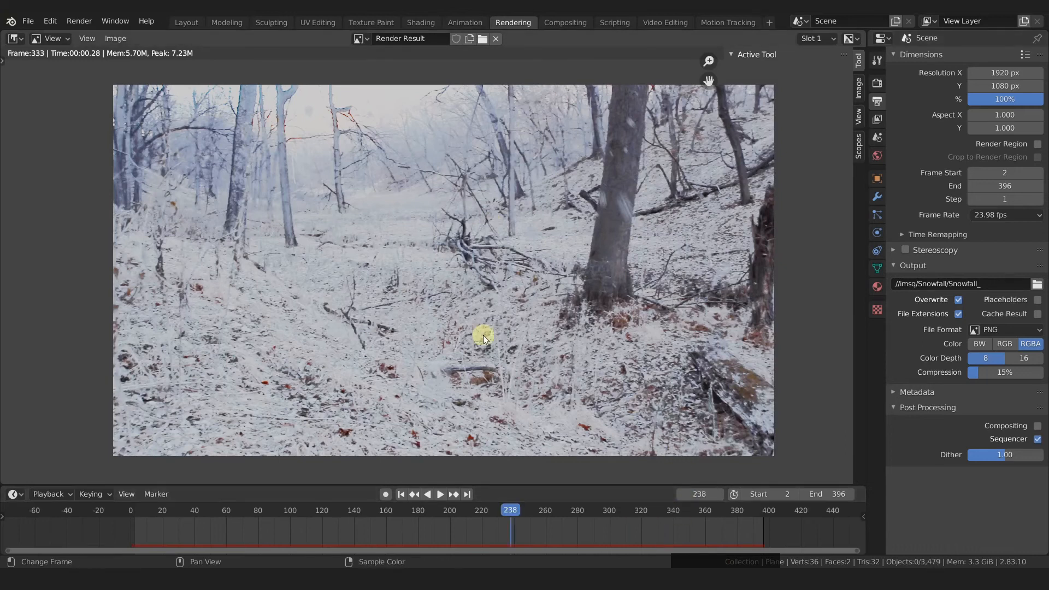
pyautogui.press('F12')
pyautogui.moveTo(404, 507); pyautogui.dragTo(598, 514)
pyautogui.press('F12')
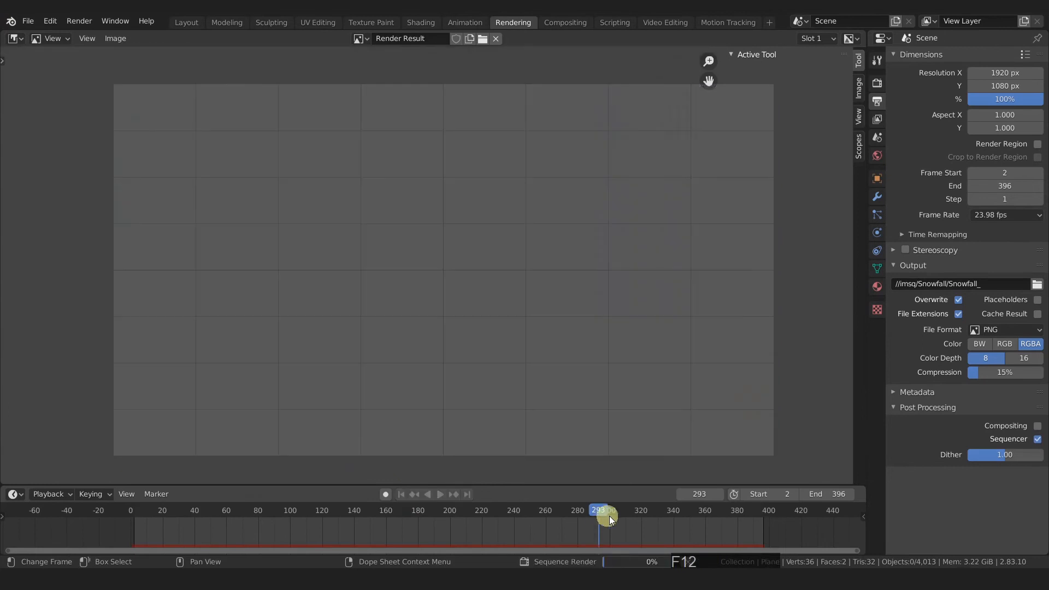
pyautogui.click(715, 512)
pyautogui.press('F12')
pyautogui.moveTo(745, 513); pyautogui.dragTo(748, 509)
pyautogui.press('F12')
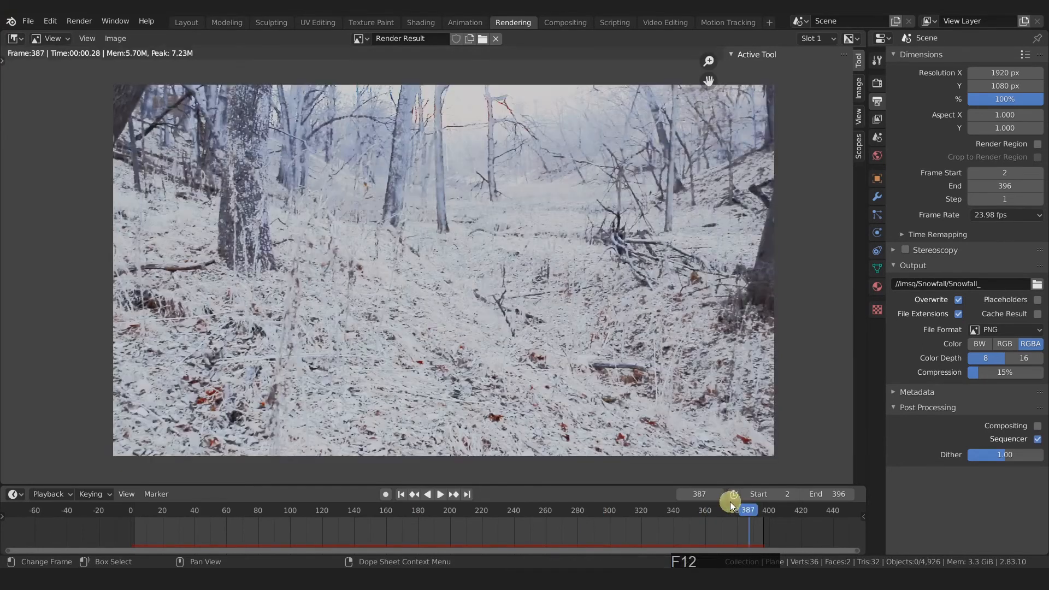
pyautogui.click(150, 510)
pyautogui.press('F12')
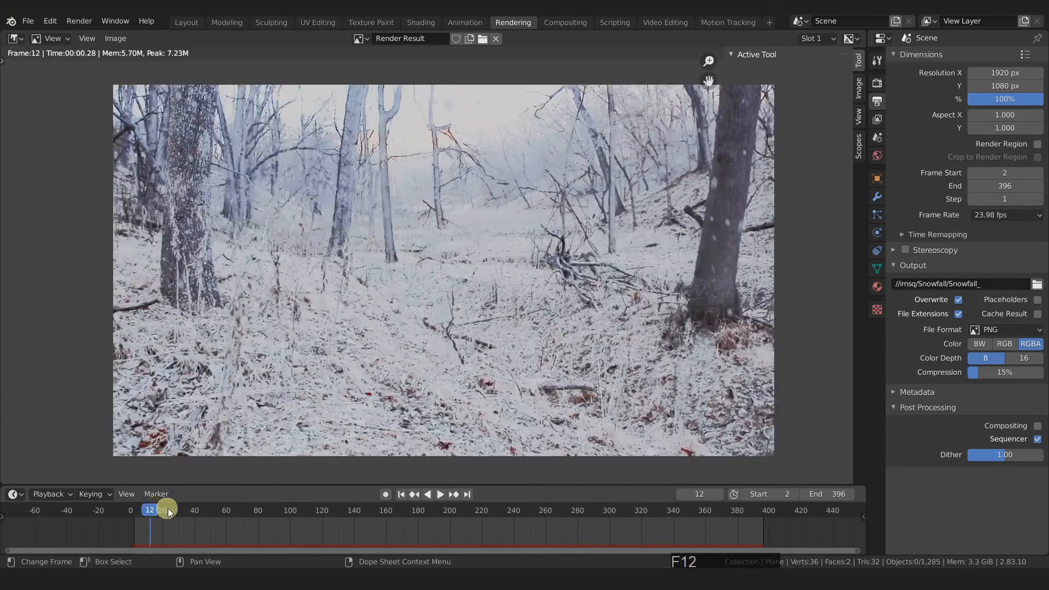
pyautogui.click(266, 510)
pyautogui.press('F12')
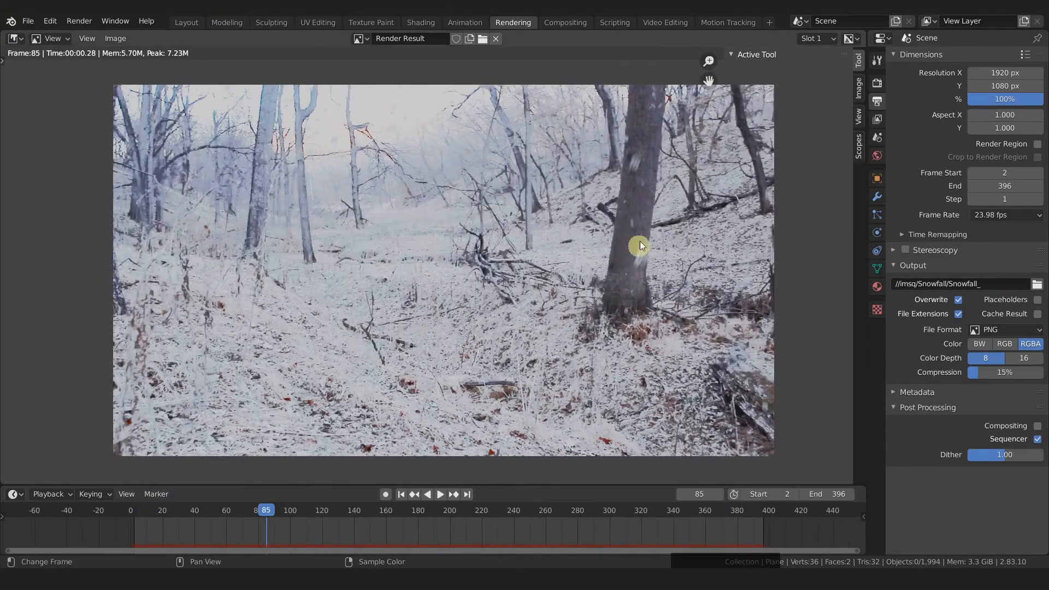
# Replace the render output path with //Renders and check the project folder in the file browser.
pyautogui.click(1009, 284)
pyautogui.press('BackSpace')
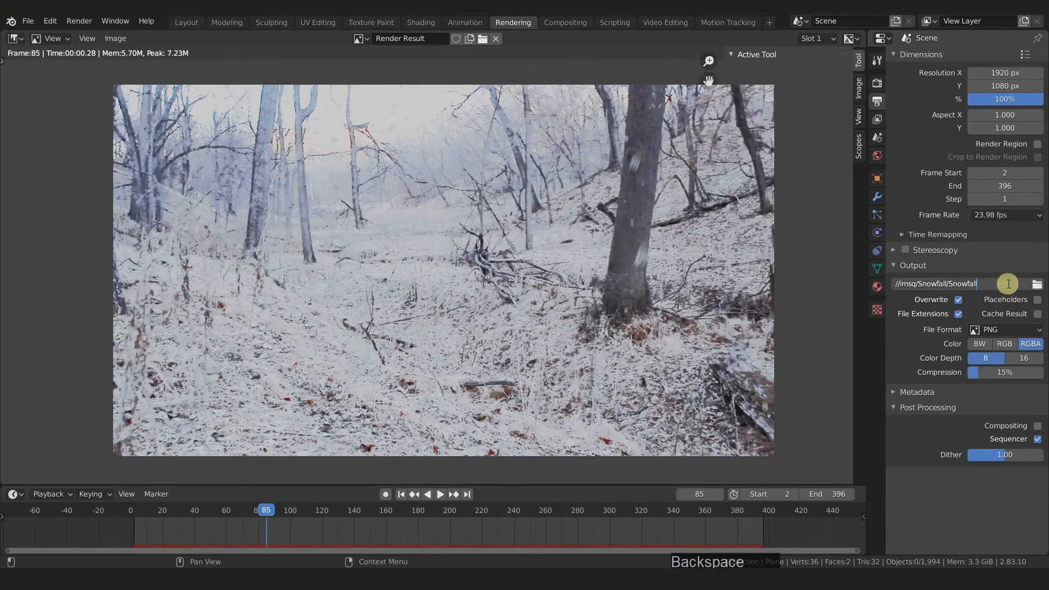
pyautogui.press('BackSpace')
pyautogui.press('BackSpace')
pyautogui.press('BackSpace')
pyautogui.press('BackSpace')
pyautogui.press('BackSpace')
pyautogui.press('BackSpace')
pyautogui.press('BackSpace')
pyautogui.press('BackSpace')
pyautogui.press('BackSpace')
pyautogui.press('BackSpace')
pyautogui.press('BackSpace')
pyautogui.press('BackSpace')
pyautogui.press('BackSpace')
pyautogui.press('BackSpace')
pyautogui.press('BackSpace')
pyautogui.press('BackSpace')
pyautogui.press('BackSpace')
pyautogui.press('BackSpace')
pyautogui.write('Renders')
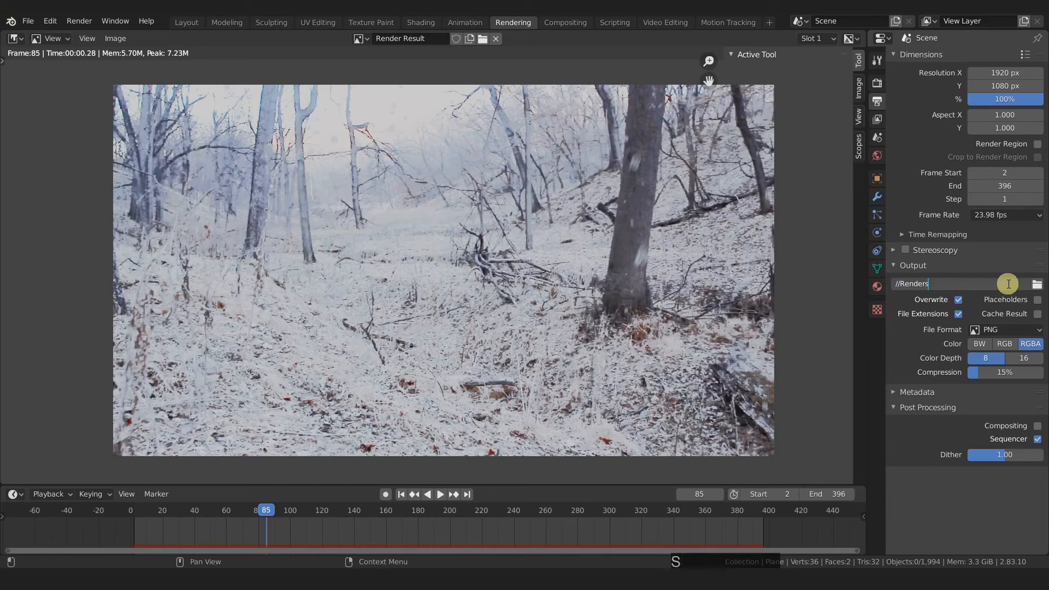
pyautogui.click(1037, 284)
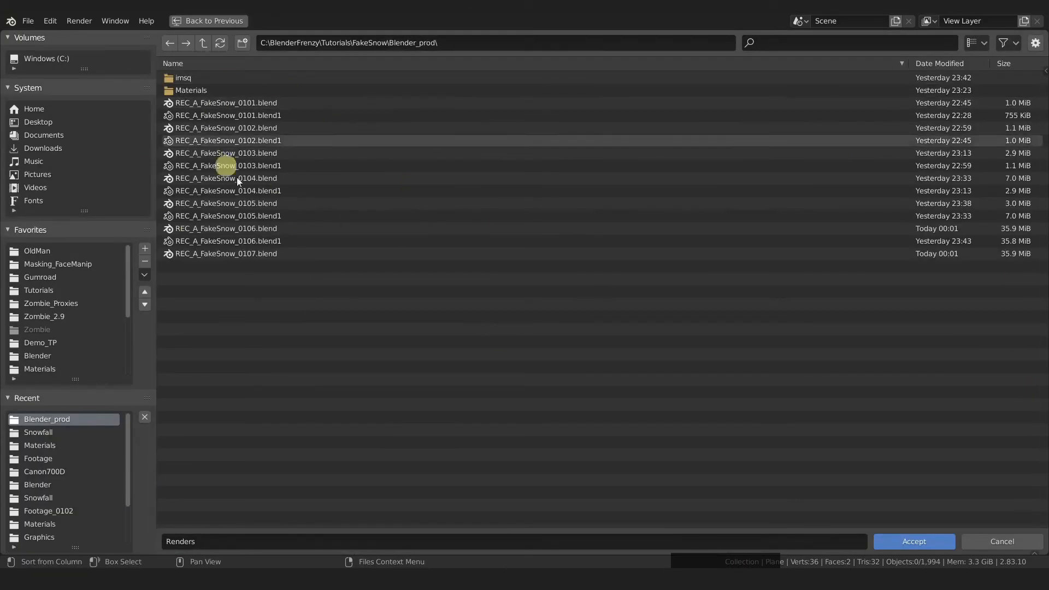
pyautogui.click(1025, 549)
# Complete the output path as //Renders/Final_Snow_Footage_.
pyautogui.click(968, 284)
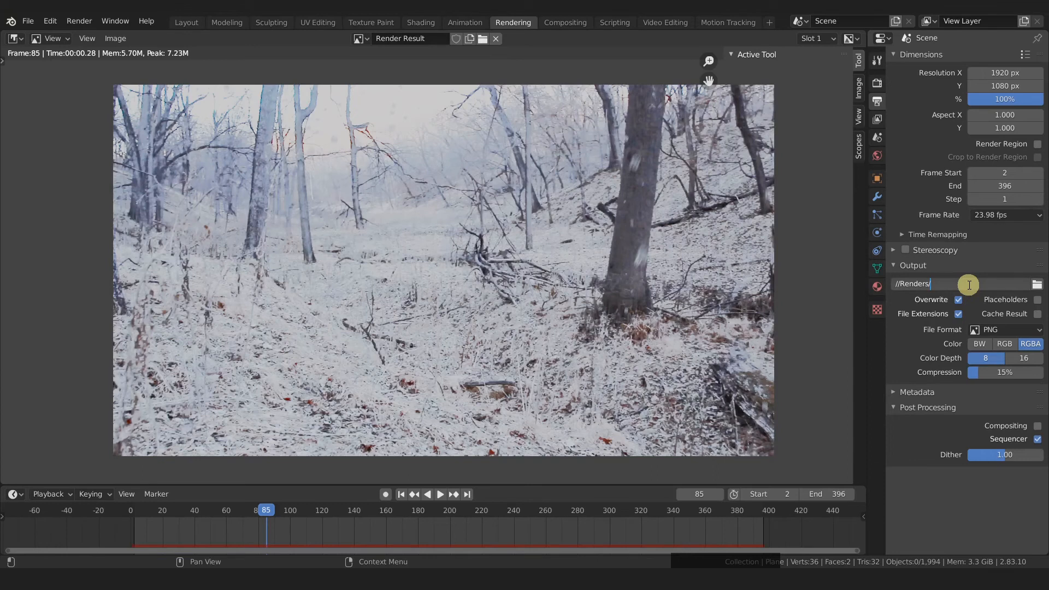
pyautogui.write('F')
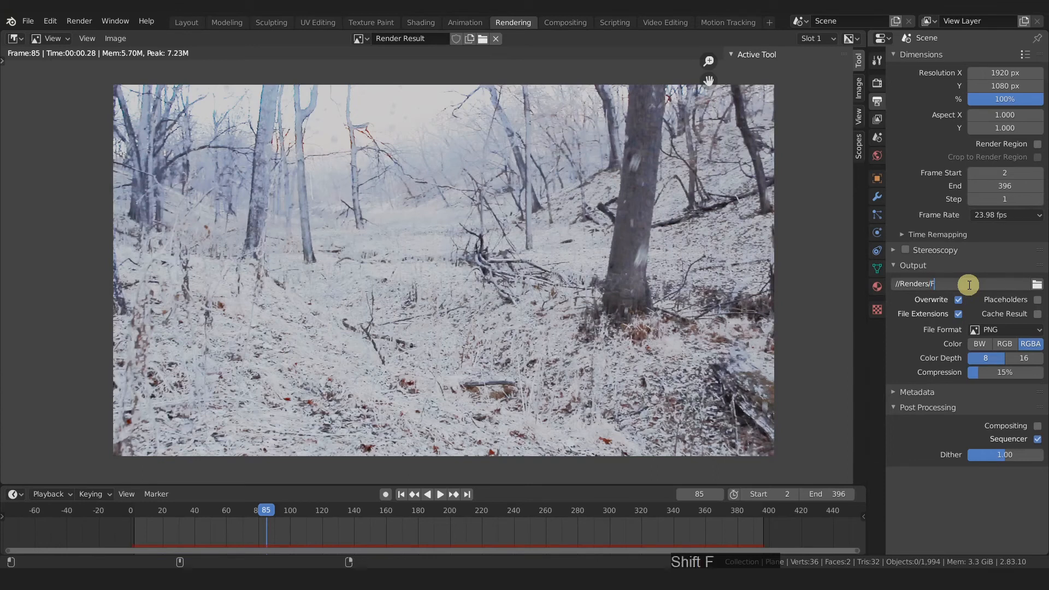
pyautogui.write('inal_Snow_Footag')
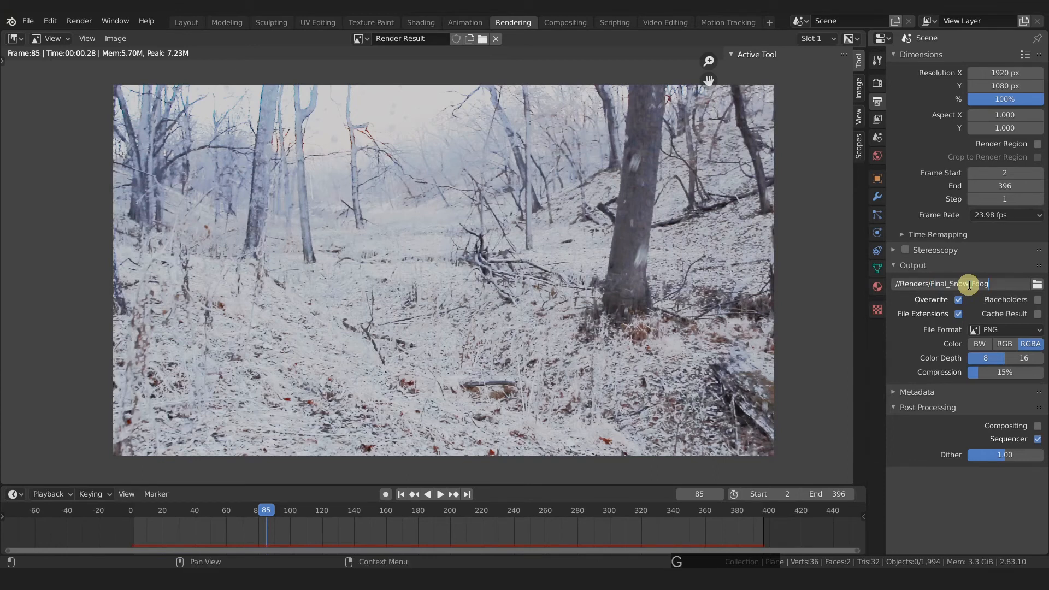
pyautogui.write('e_')
pyautogui.press('KP_Enter')
# Turn off Overwrite and set the output format to FFmpeg video with an MPEG-4 container.
pyautogui.click(959, 301)
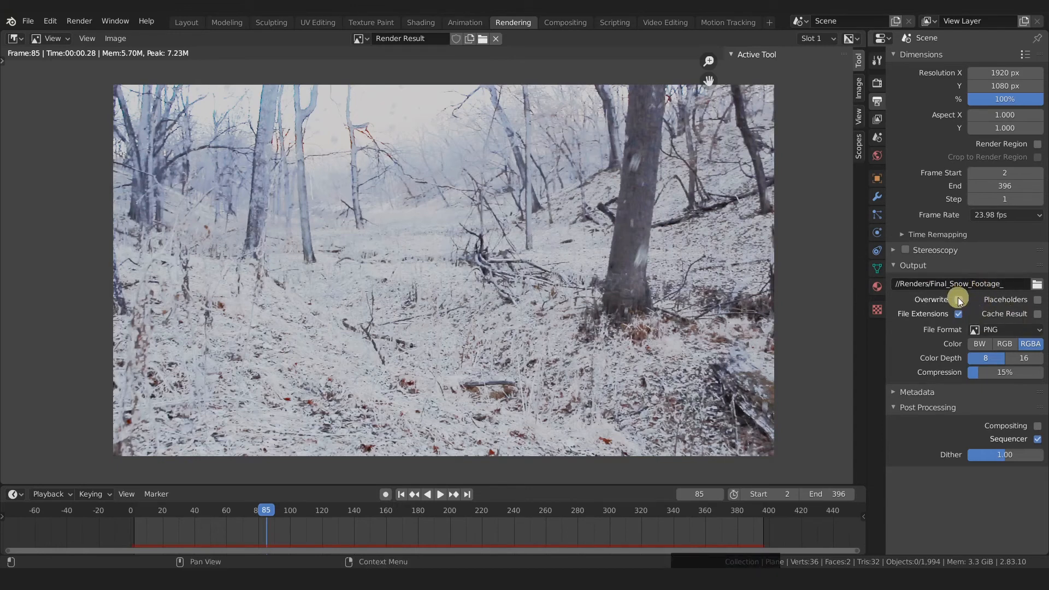
pyautogui.click(994, 329)
pyautogui.click(990, 404)
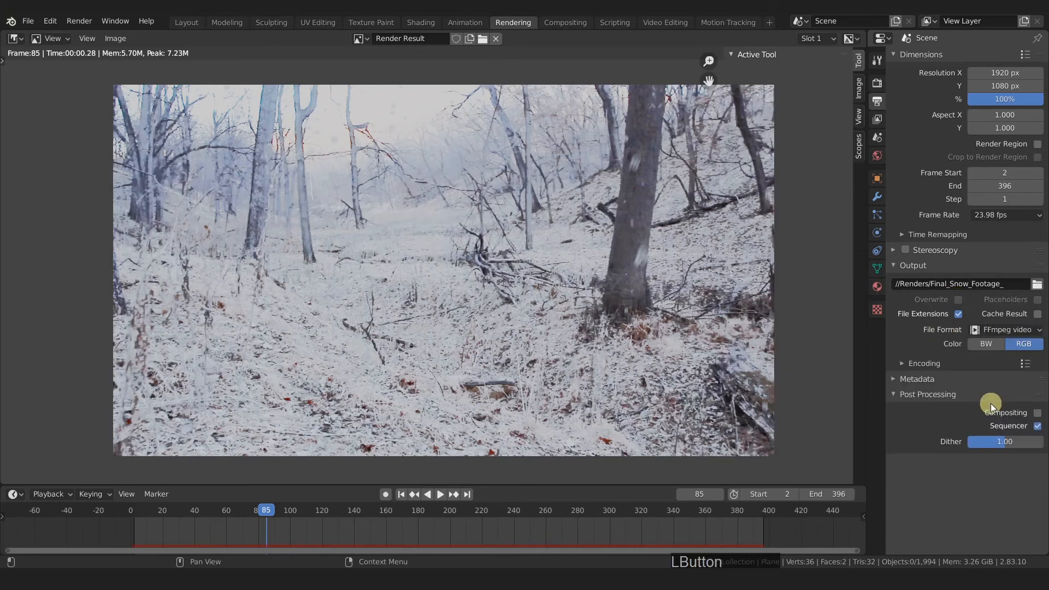
pyautogui.click(935, 369)
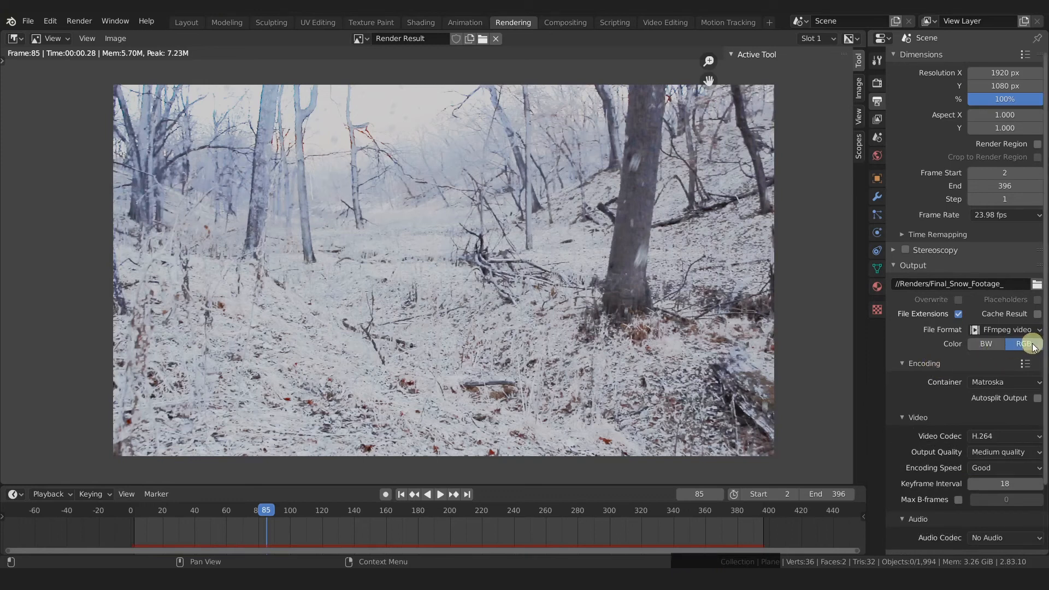
pyautogui.click(997, 382)
pyautogui.click(992, 420)
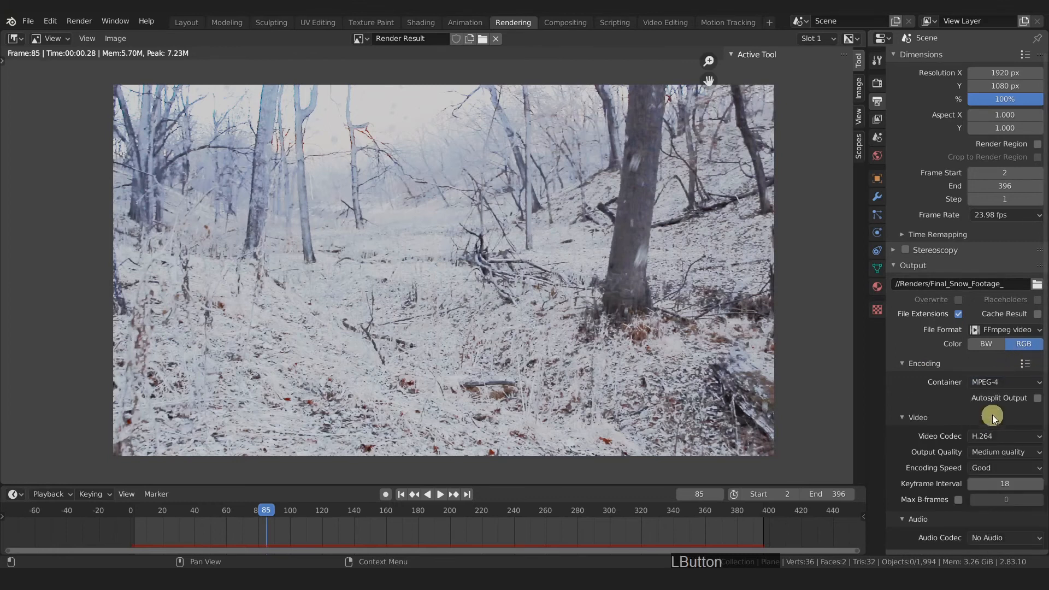
# Set the audio codec of the video output to MP3.
pyautogui.scroll(-3, 992, 417)
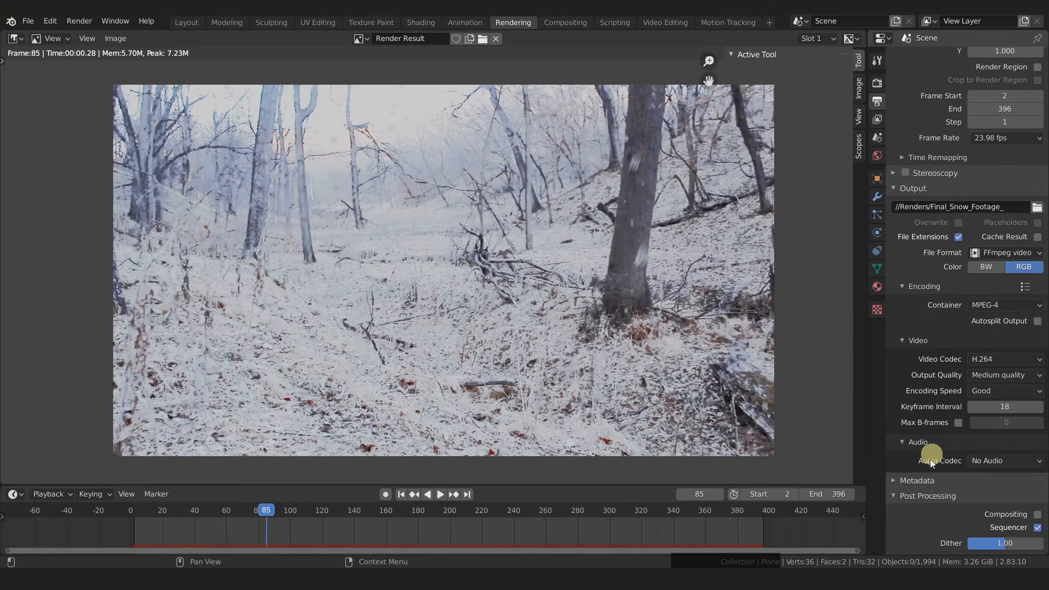
pyautogui.click(1009, 463)
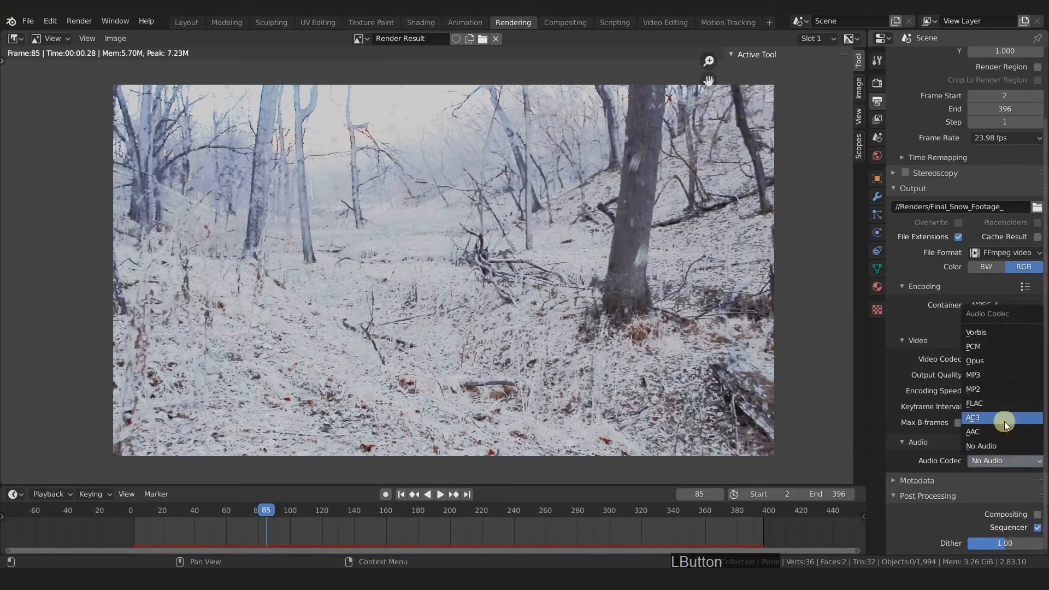
pyautogui.click(994, 378)
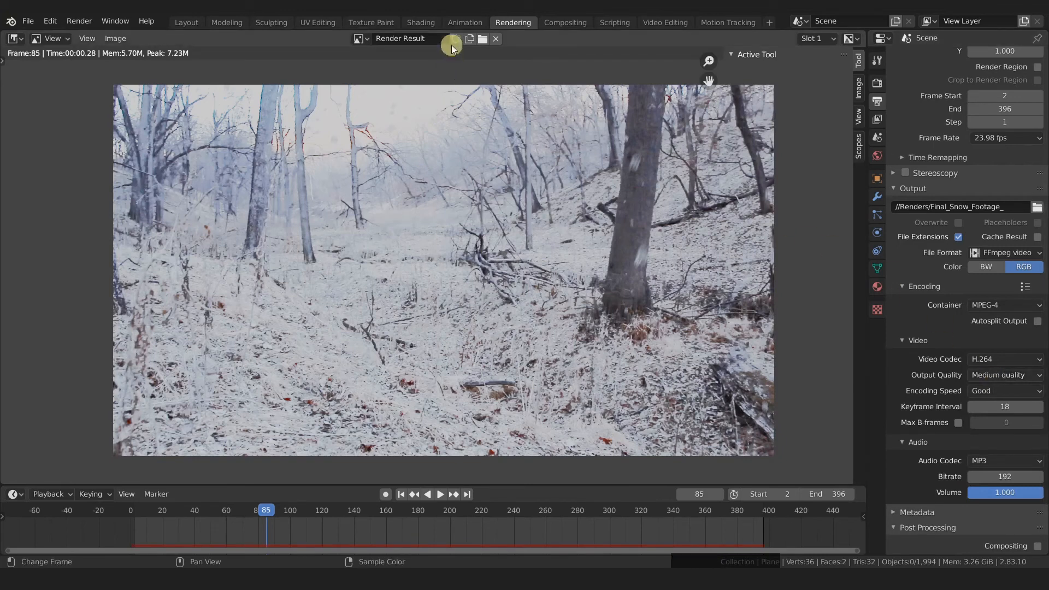
# Unmute the MVI_7172.MOV sound strip on channel 8 in the sequencer and play the sequence briefly to check the audio.
pyautogui.click(664, 25)
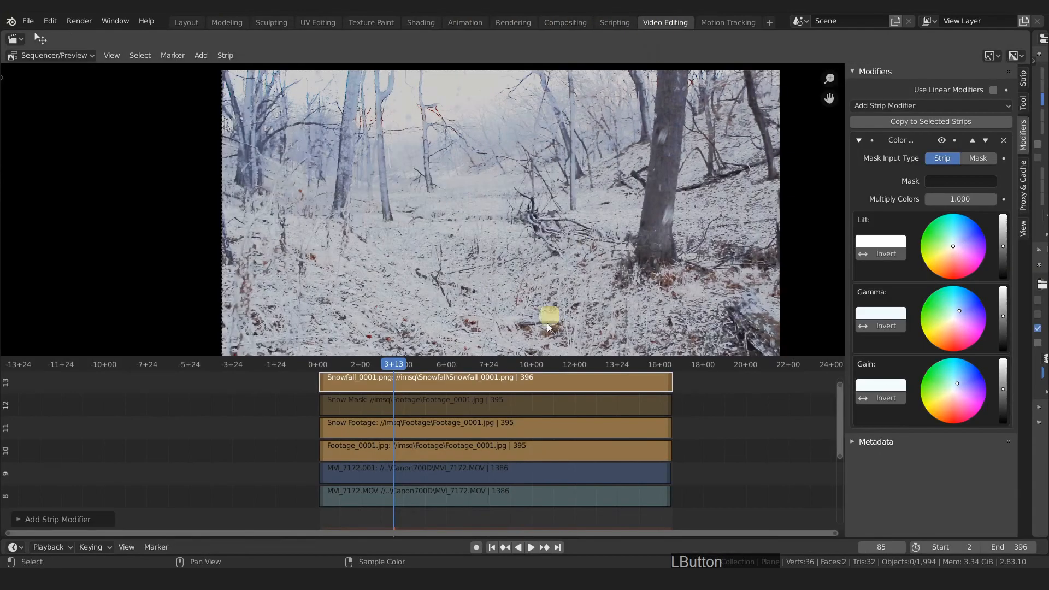
pyautogui.click(457, 501)
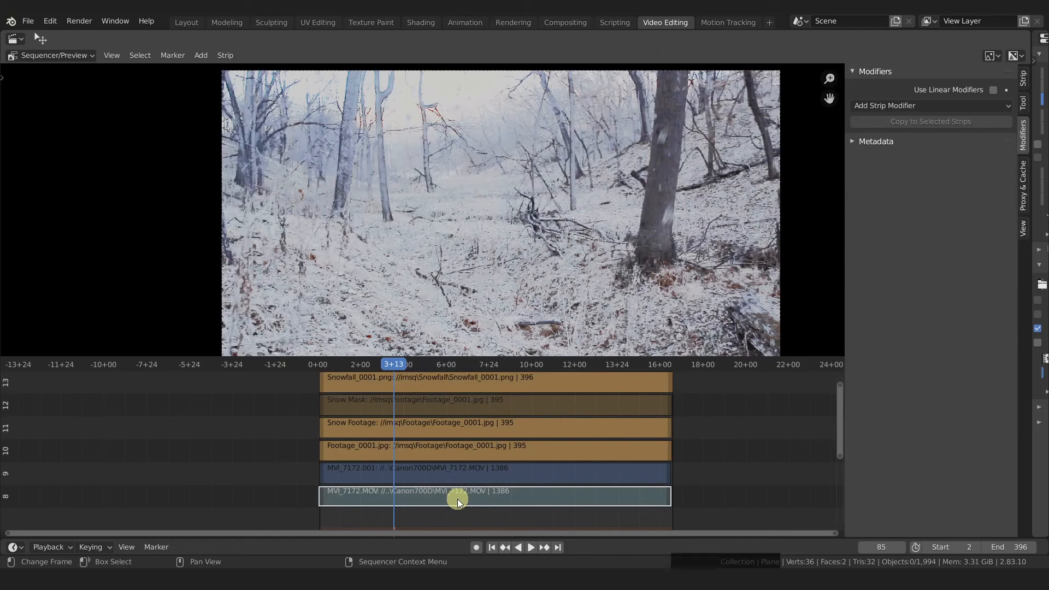
pyautogui.hotkey('alt', 'h')
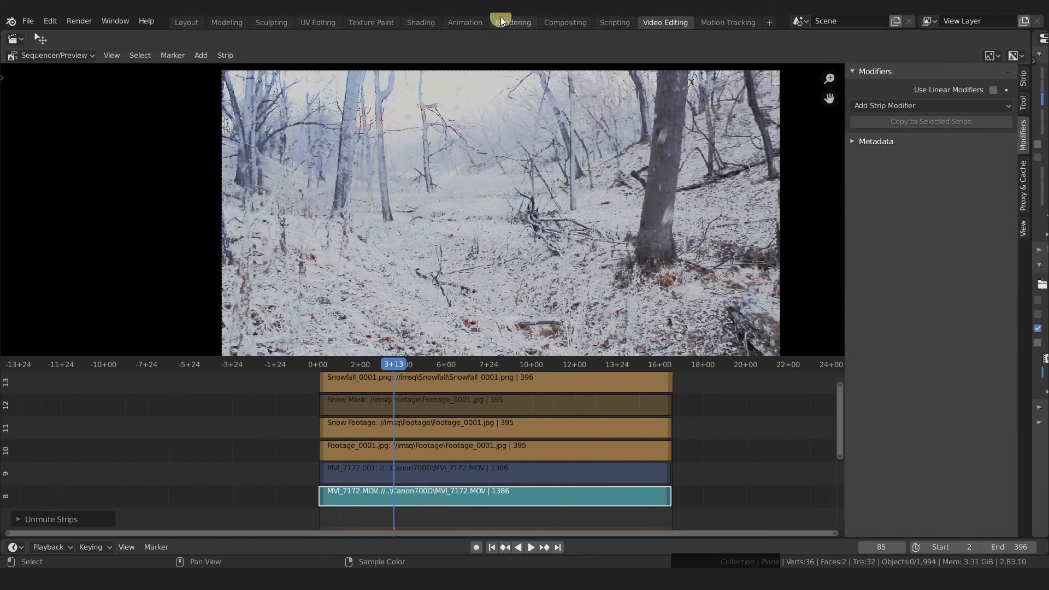
pyautogui.press('space')
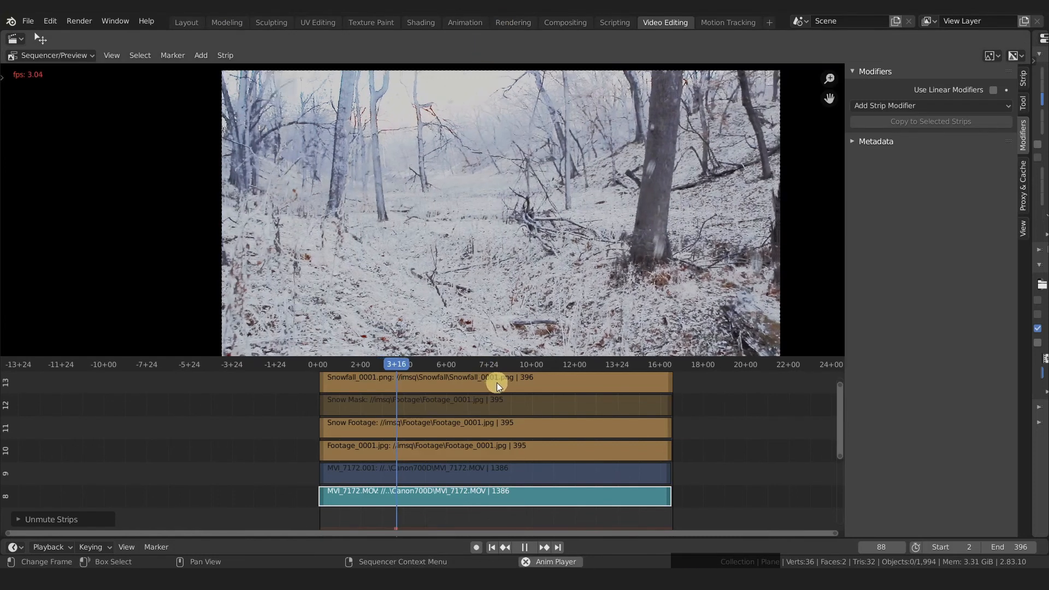
pyautogui.hotkey('alt', 'a')
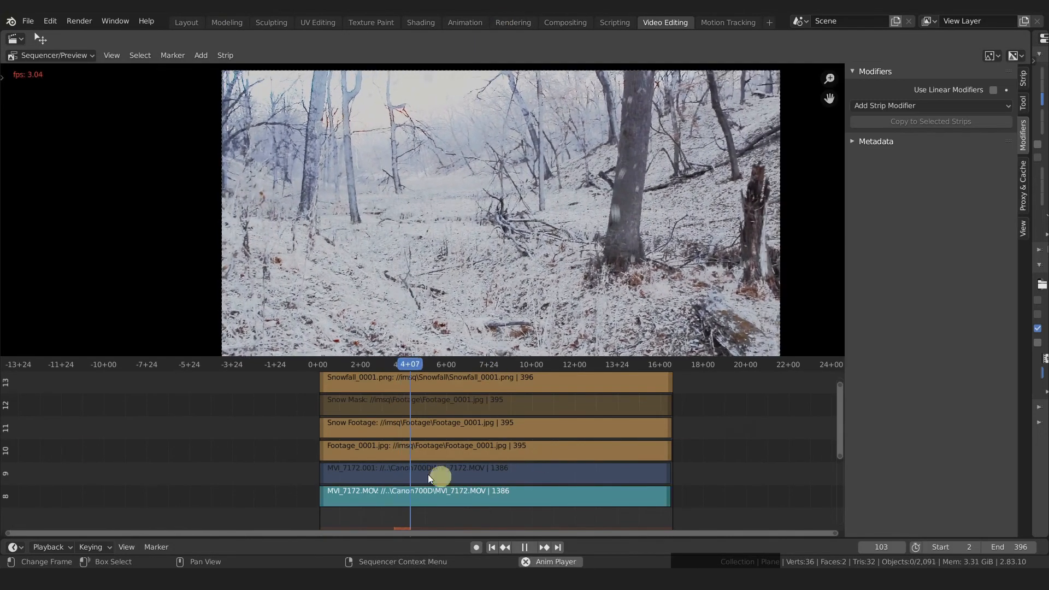
pyautogui.press('space')
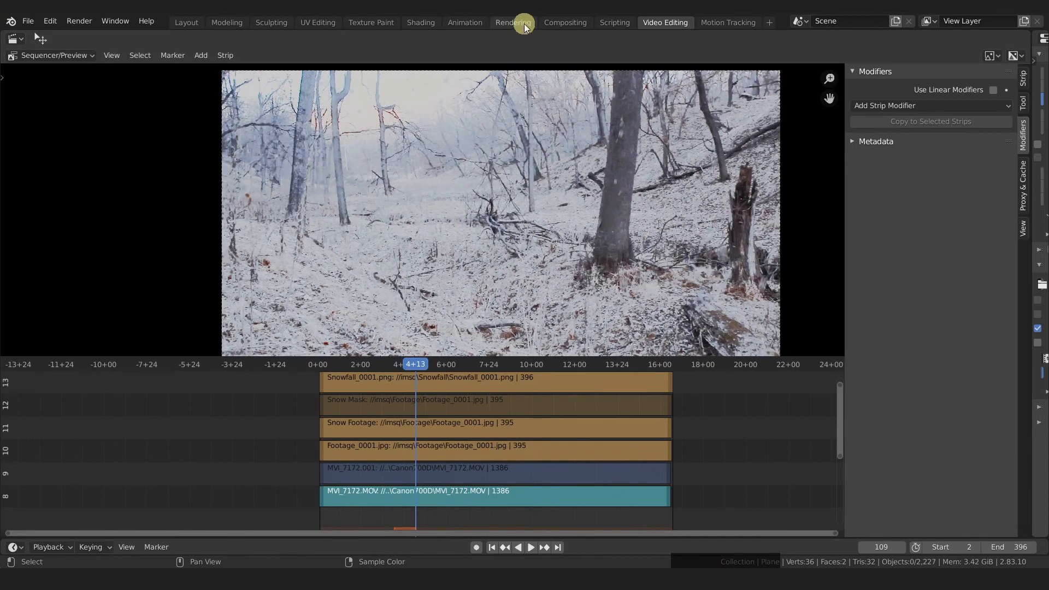
# Return to the Rendering workspace, save the project and render the full animation.
pyautogui.click(523, 24)
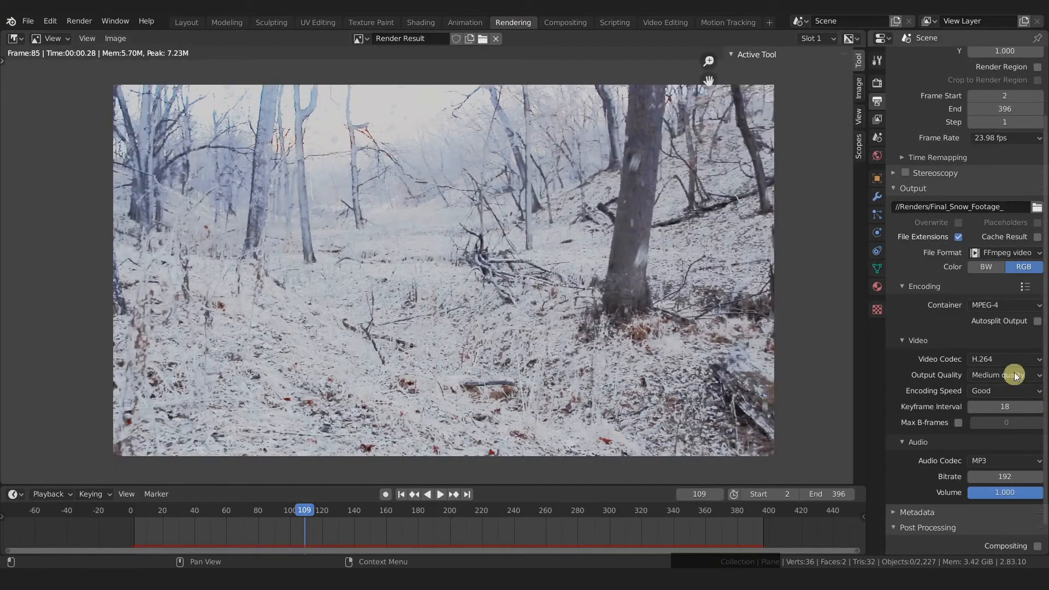
pyautogui.scroll(3, 978, 115)
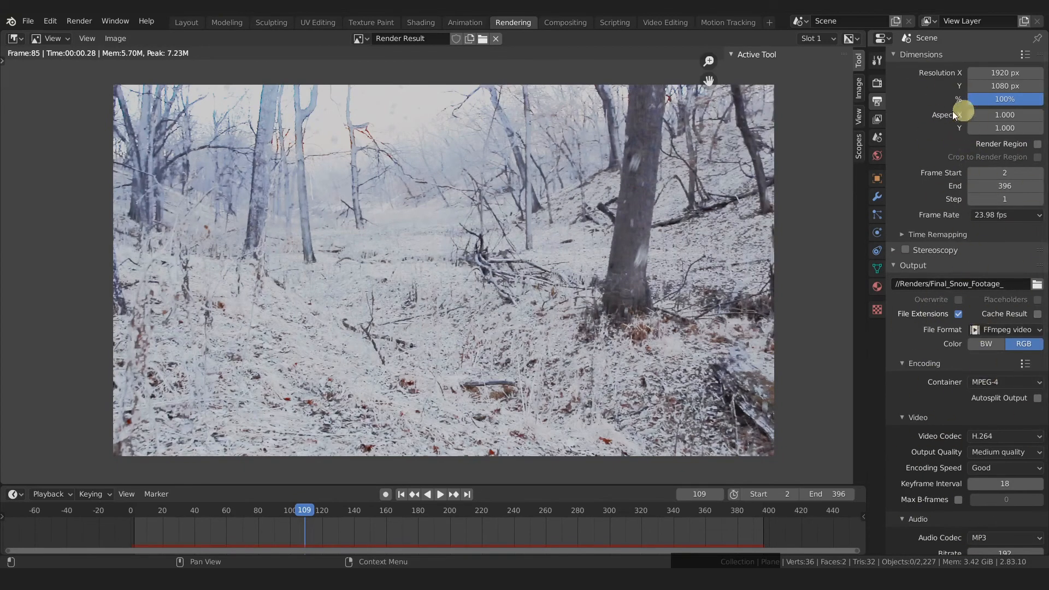
pyautogui.hotkey('ctrl', 's')
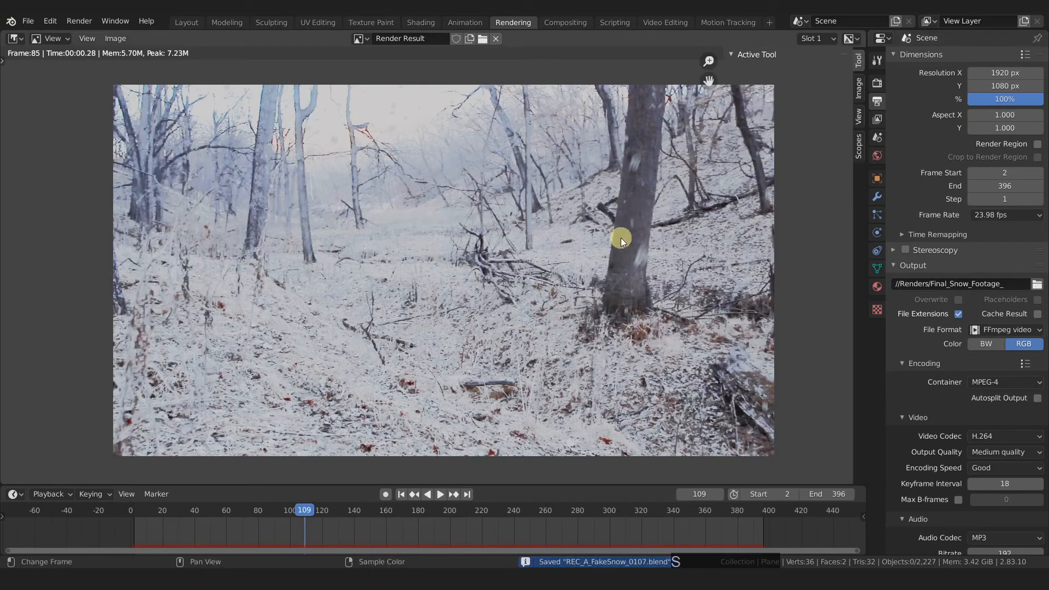
pyautogui.press('ctrl')
pyautogui.hotkey('ctrl', 'F12')
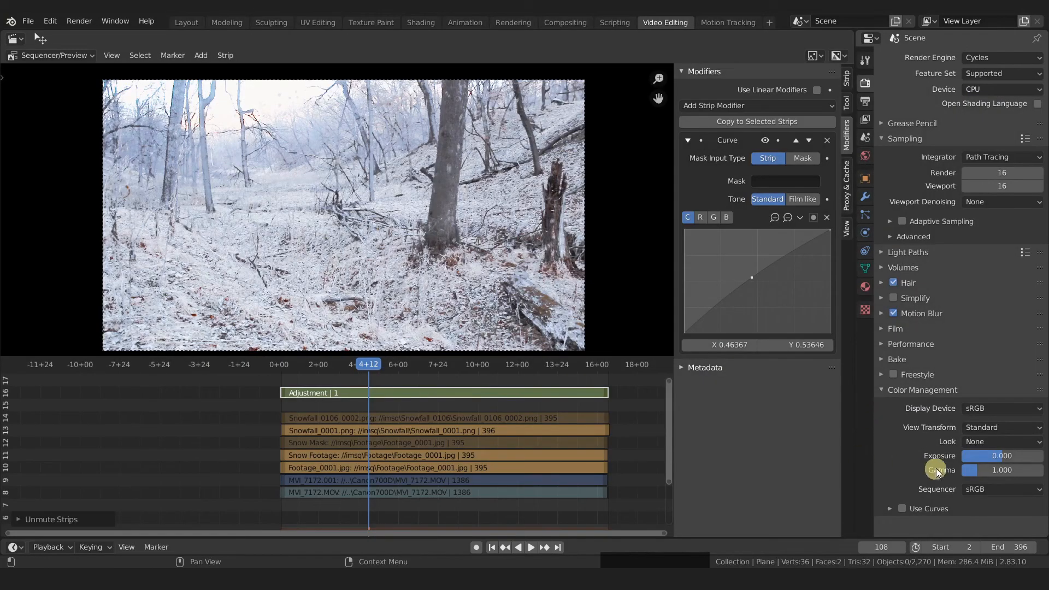
# Try the Filmic view transform in the scene's color management.
pyautogui.click(1016, 427)
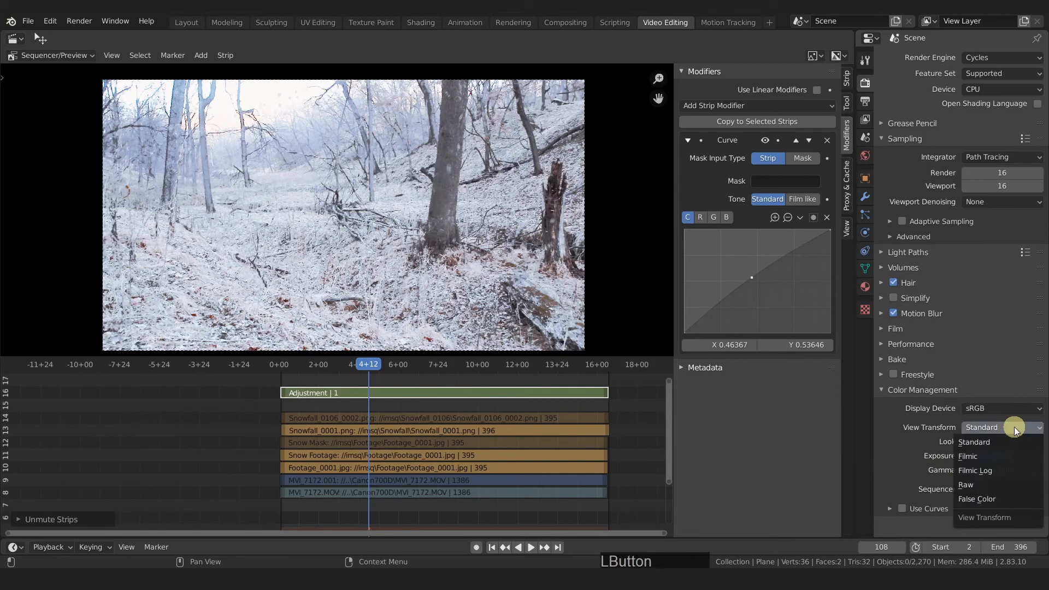
pyautogui.click(1012, 427)
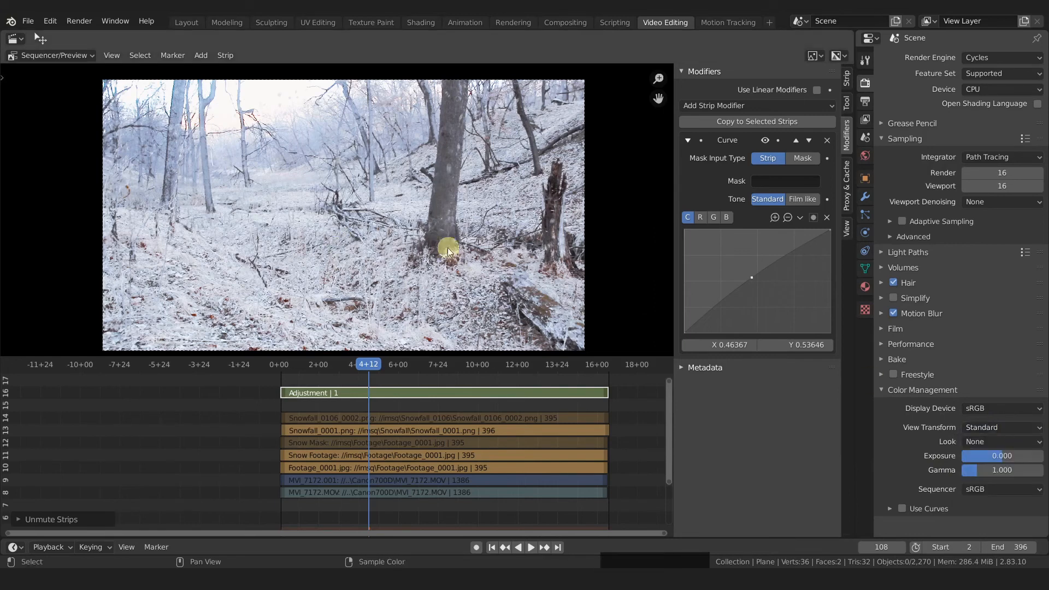
pyautogui.click(995, 427)
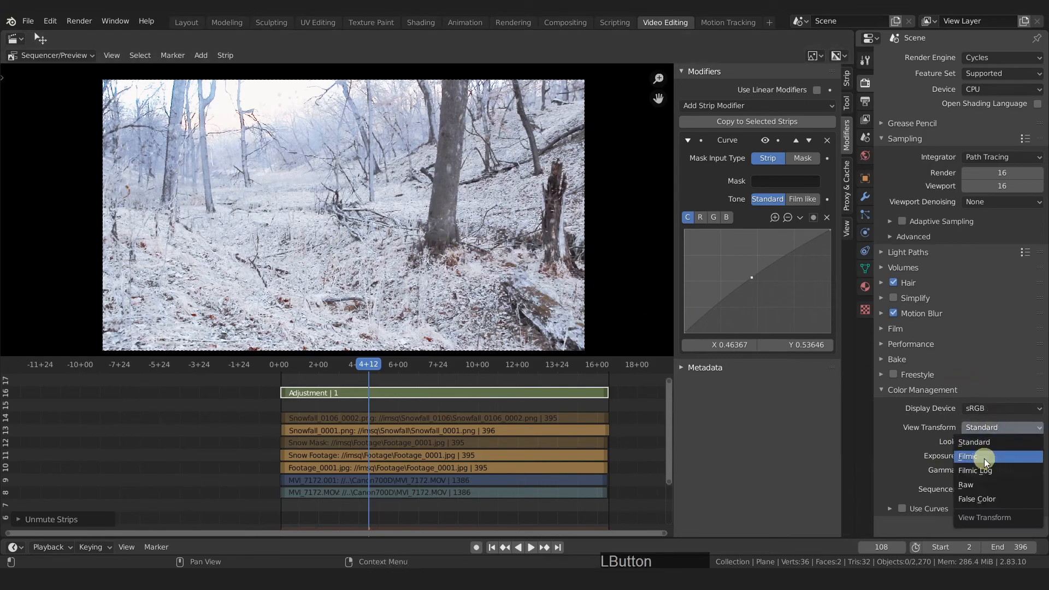
pyautogui.click(976, 452)
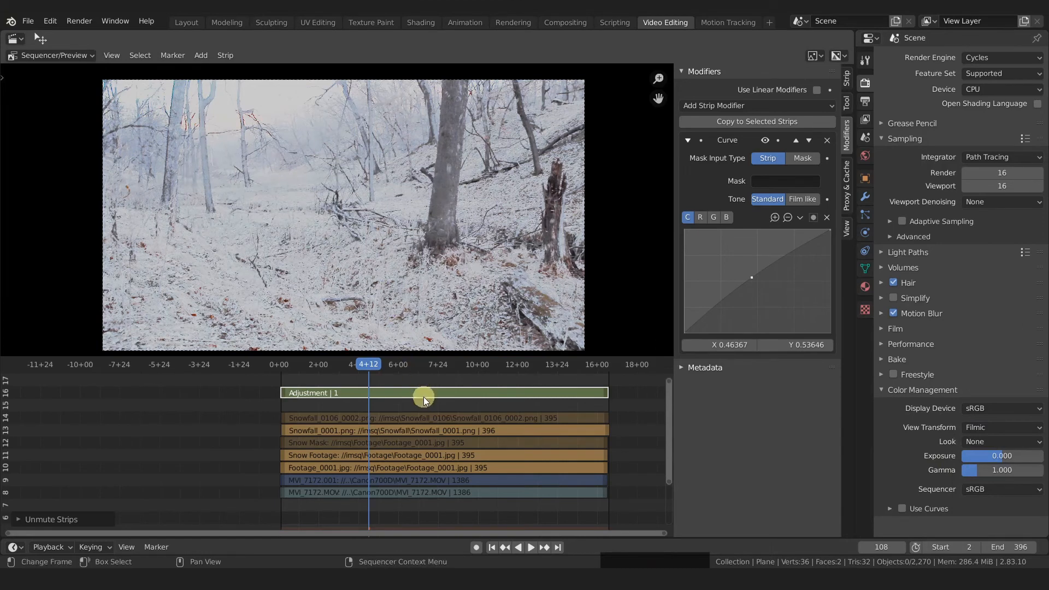
# Mute the Adjustment strip and set the view transform back to Standard.
pyautogui.press('h')
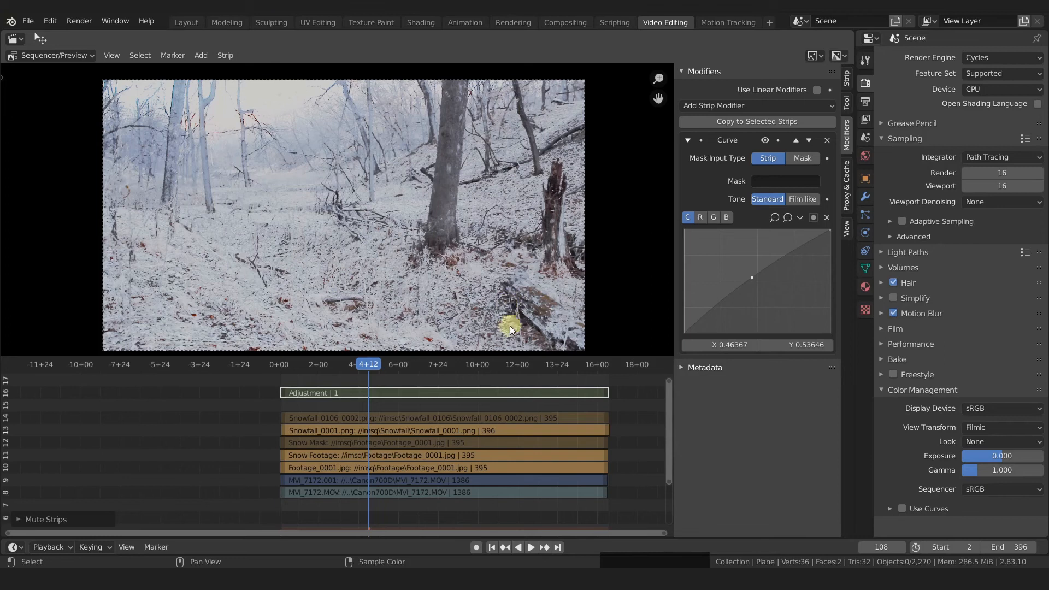
pyautogui.click(994, 429)
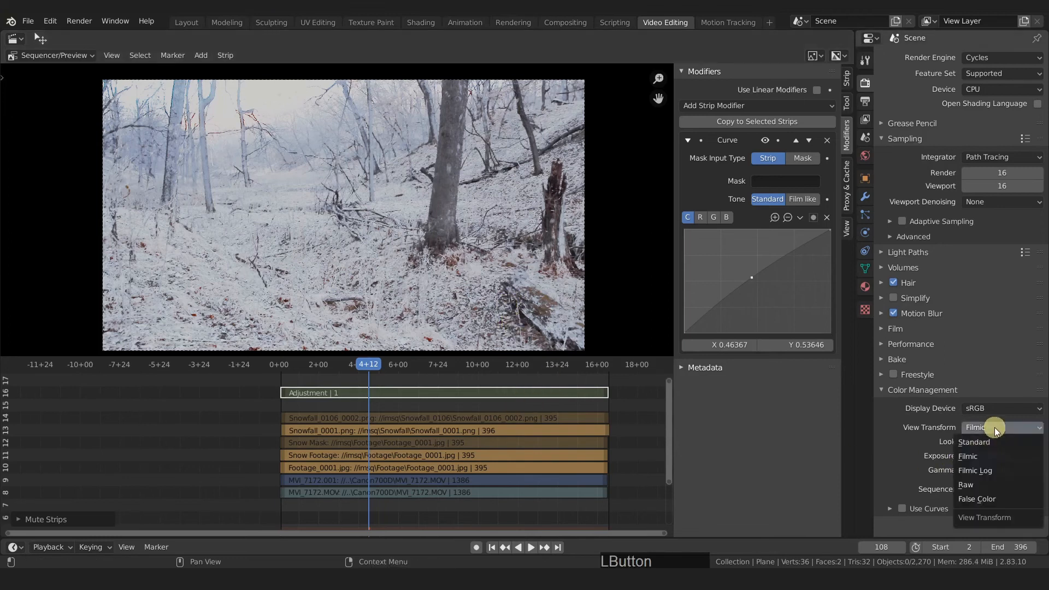
pyautogui.click(980, 443)
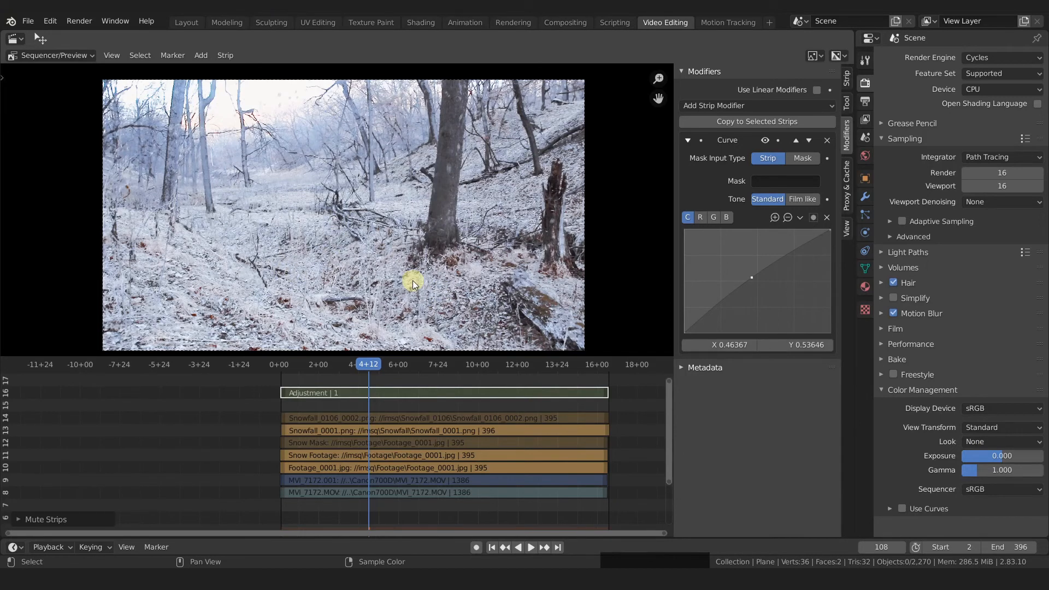
pyautogui.click(999, 429)
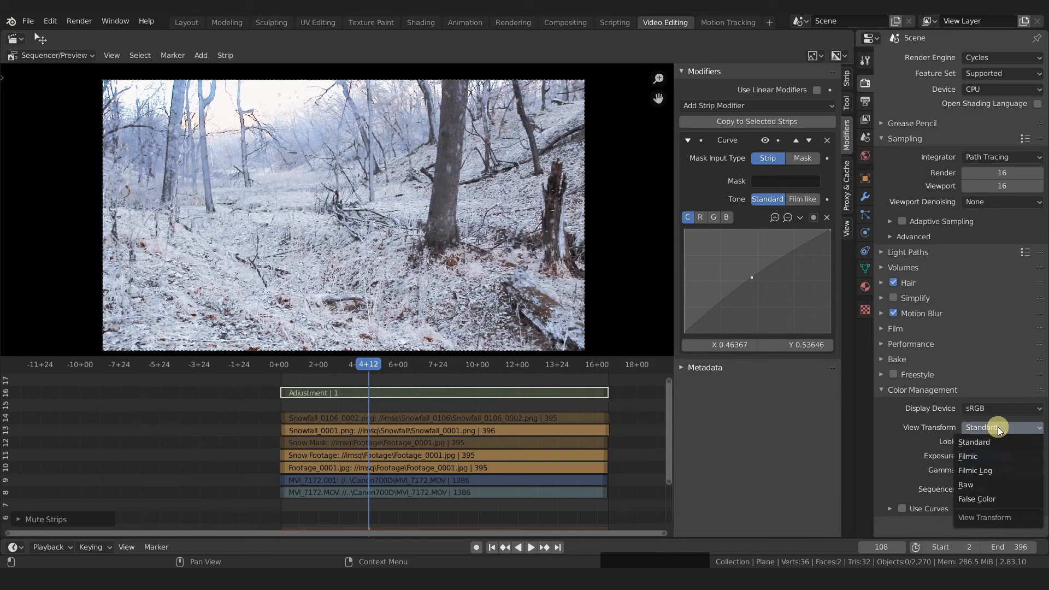
pyautogui.click(983, 442)
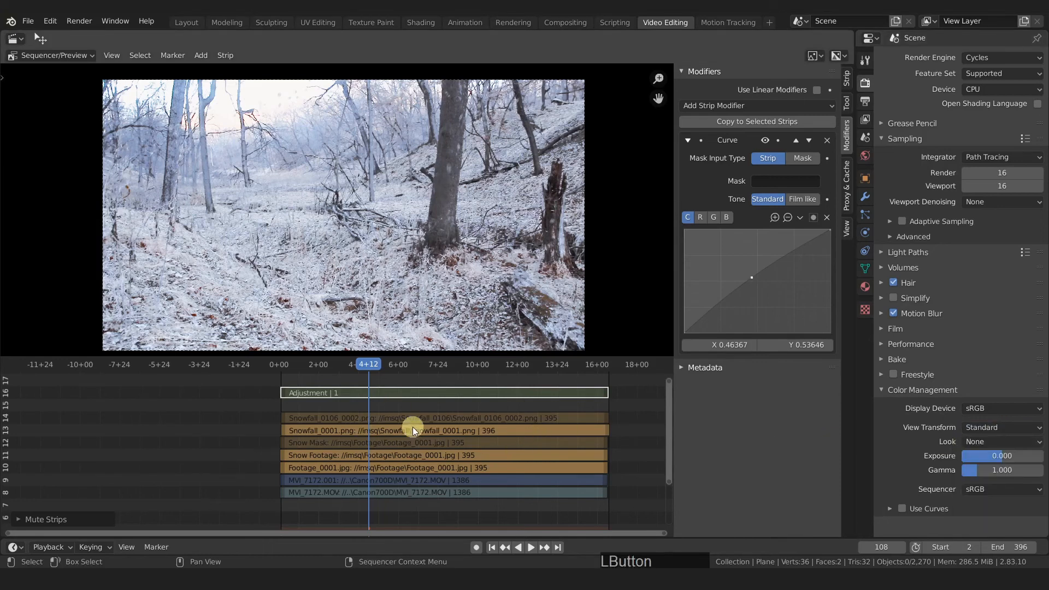
# Mute the Snowfall_0001.png strip, unmute the Snowfall_0106_0002.png strip, and play and scrub the sequence to check the new snowfall.
pyautogui.click(378, 449)
pyautogui.click(336, 432)
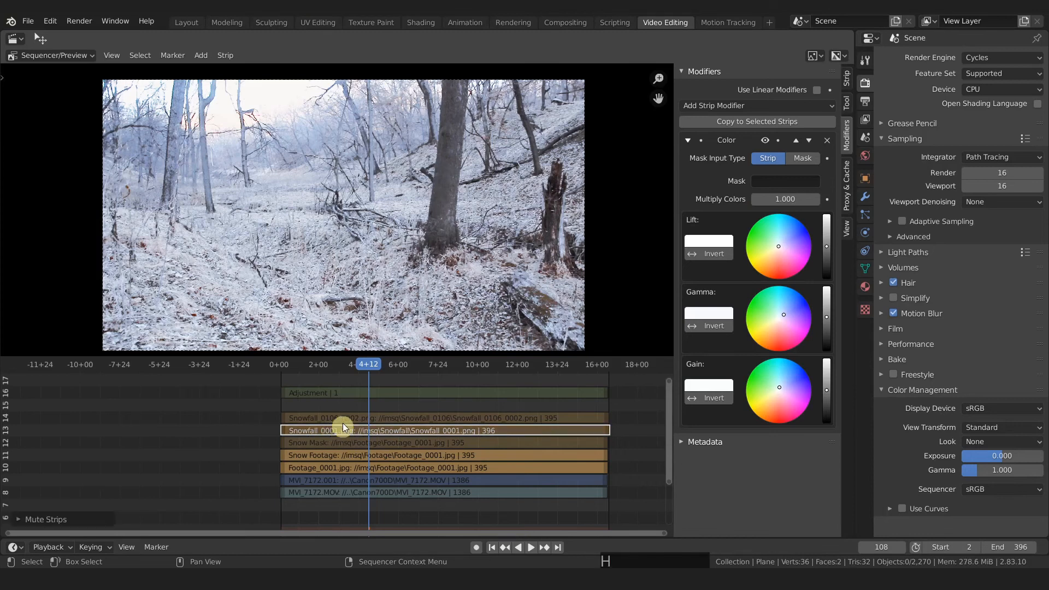
pyautogui.click(343, 420)
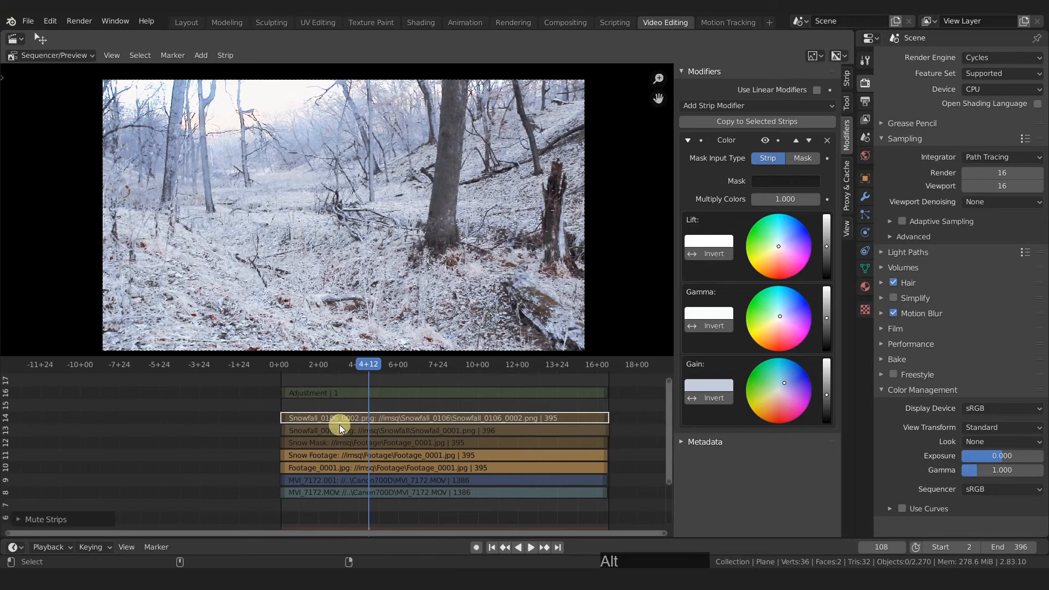
pyautogui.hotkey('alt', 'h')
pyautogui.press('space')
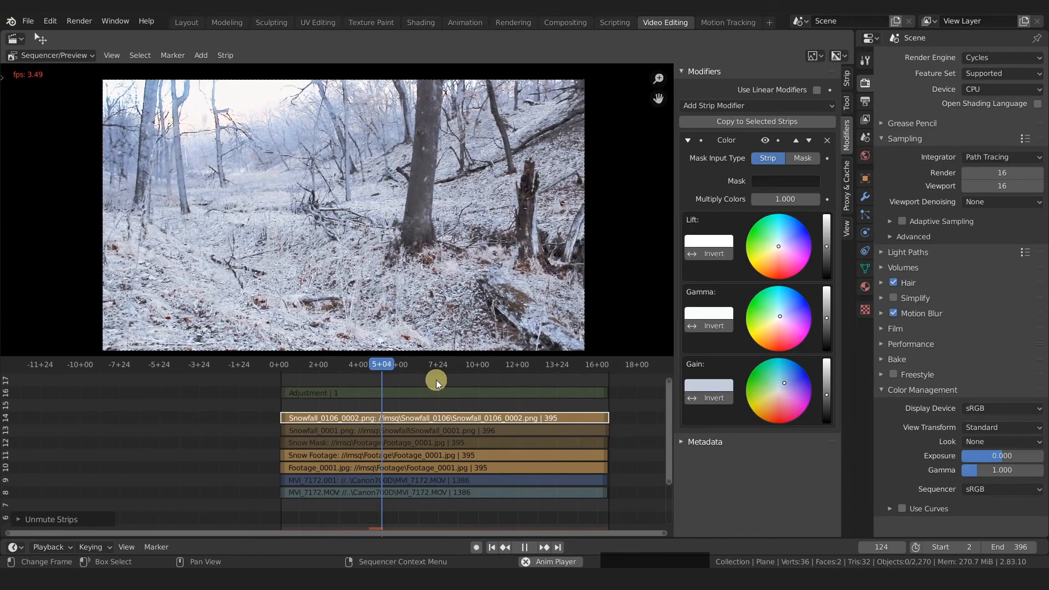
pyautogui.press('space')
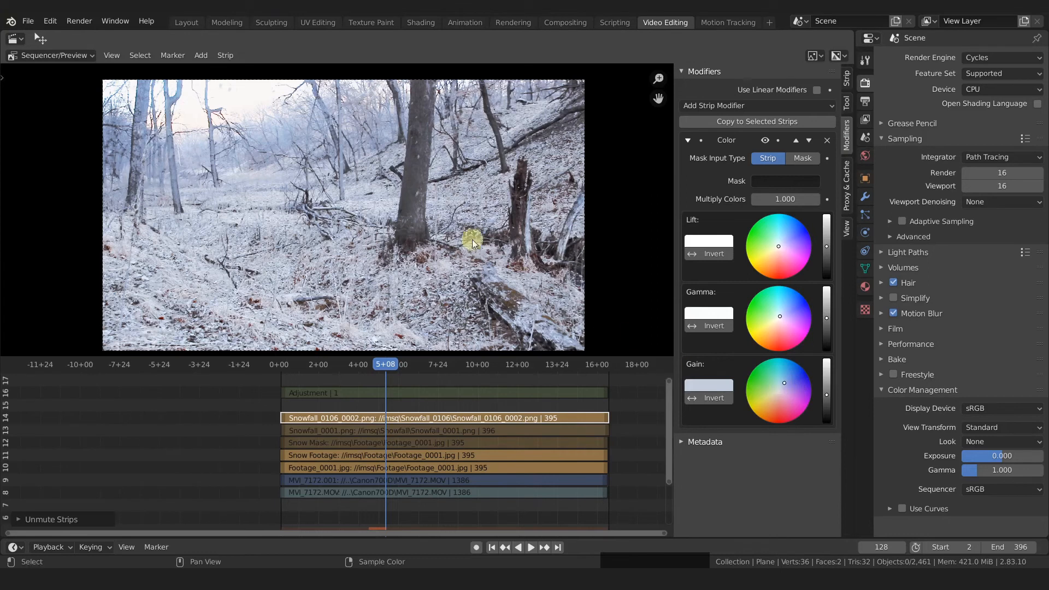
pyautogui.keyDown('shift'); pyautogui.moveTo(385, 422); pyautogui.dragTo(354, 427, button='right'); pyautogui.keyUp('shift')
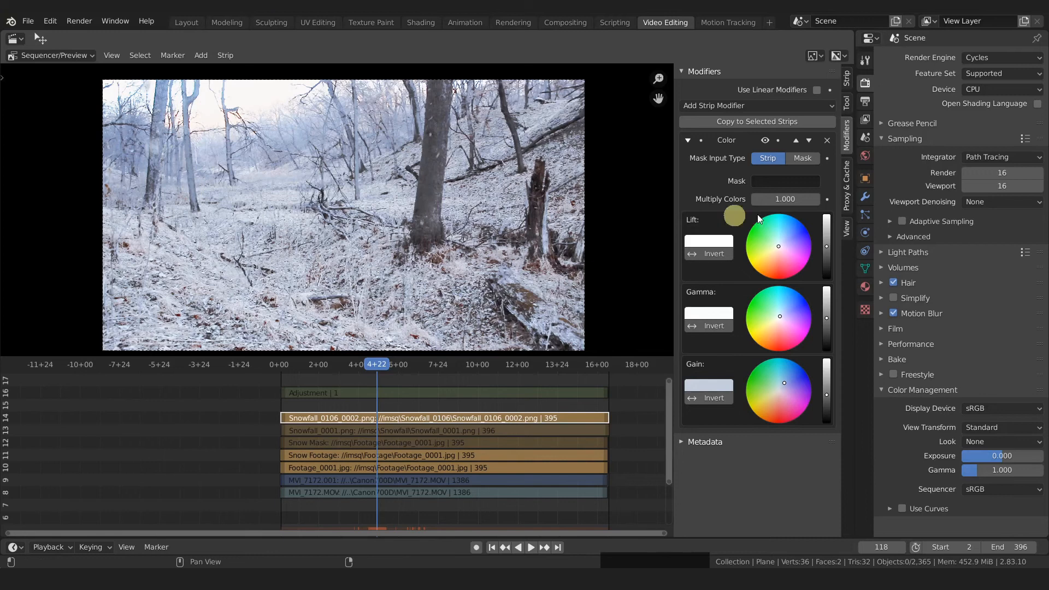
# Compare the Snowfall_0106_0002.png strip with its Color modifier off and on, and slightly adjust the modifier's Gain brightness.
pyautogui.click(764, 140)
pyautogui.click(764, 141)
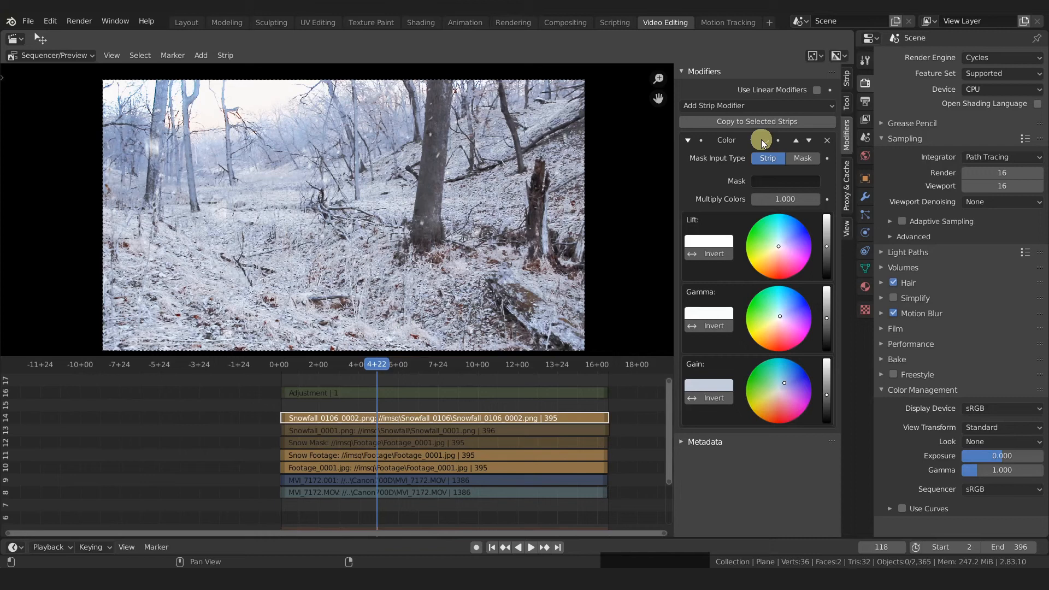
pyautogui.click(764, 141)
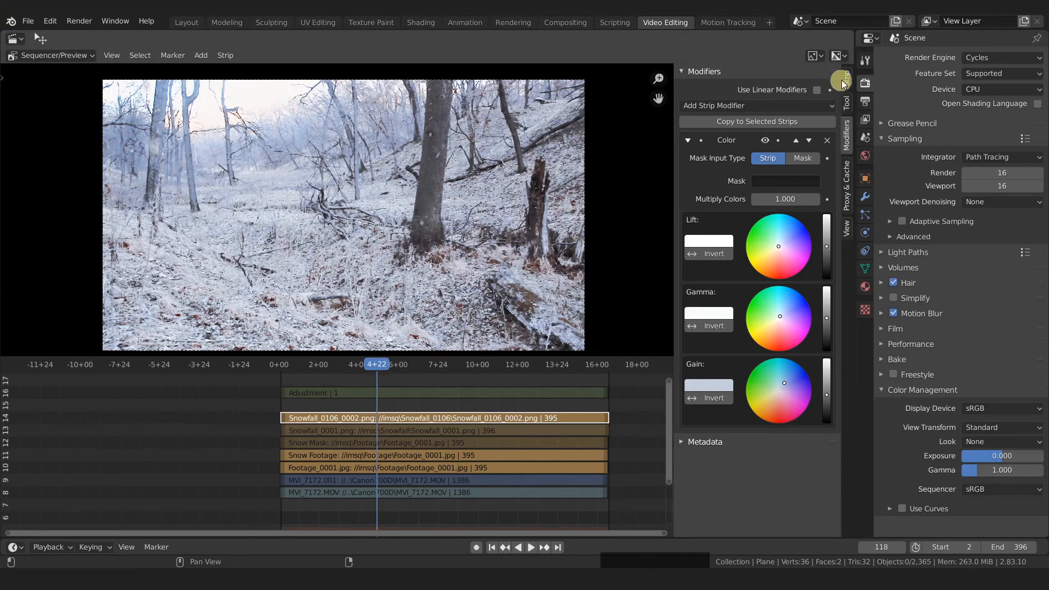
pyautogui.moveTo(825, 395)
pyautogui.mouseDown()
pyautogui.moveTo(824, 377)
pyautogui.moveTo(826, 394)
pyautogui.mouseUp()
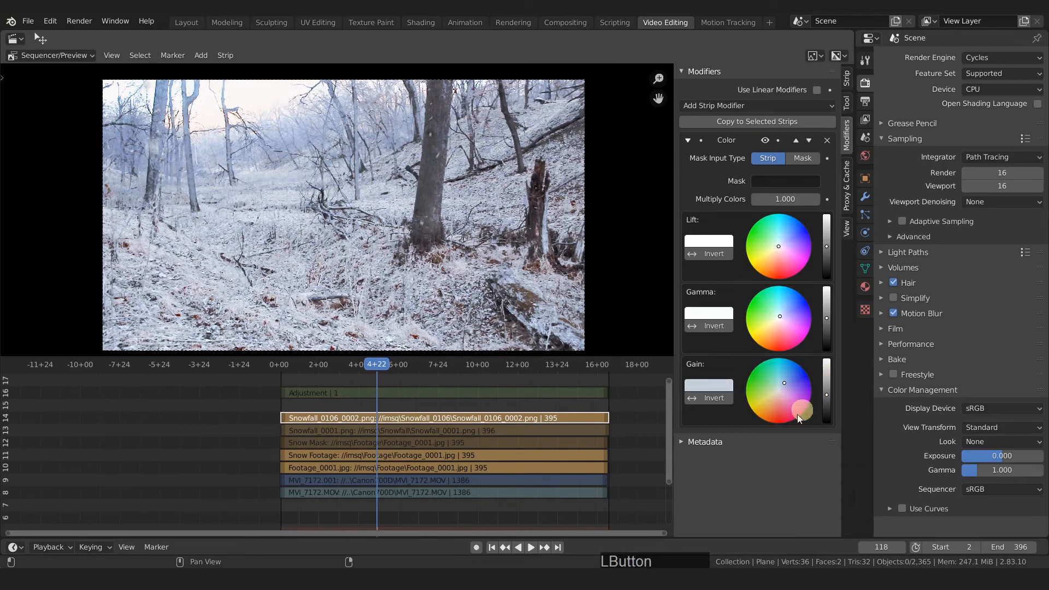
# Delete the bake of the snow particle system on the Plane in the Layout workspace.
pyautogui.click(186, 25)
pyautogui.scroll(8, 1002, 298)
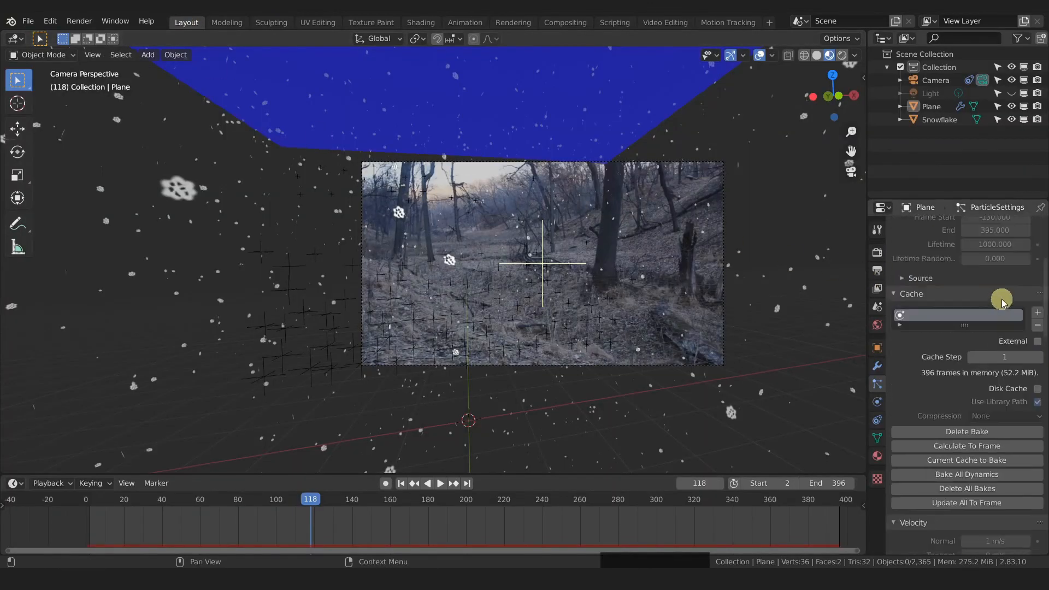
pyautogui.scroll(-8, 957, 386)
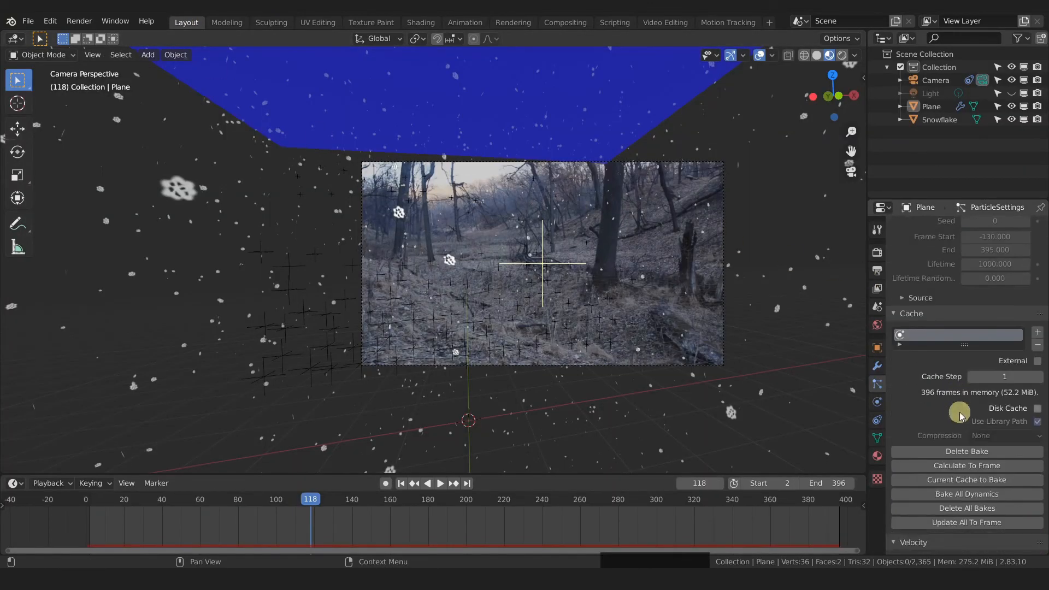
pyautogui.click(957, 386)
pyautogui.scroll(8, 954, 368)
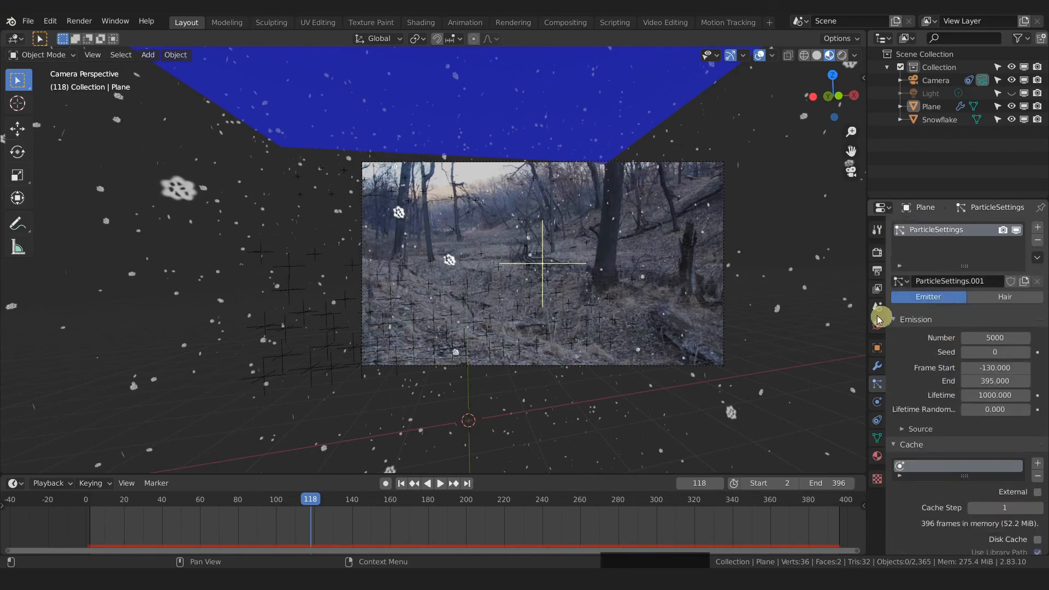
# Review the snow particle system's Emission, Velocity, Rotation, Physics, Render and Field Weights settings and examine the snowflakes through the camera.
pyautogui.moveTo(868, 311); pyautogui.dragTo(815, 316)
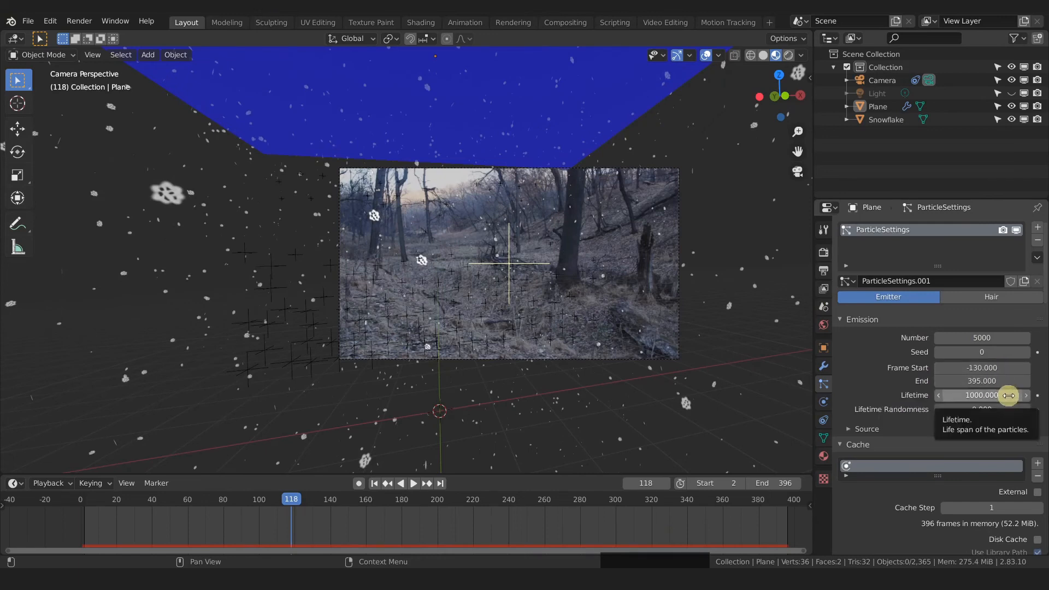
pyautogui.scroll(-15, 1007, 398)
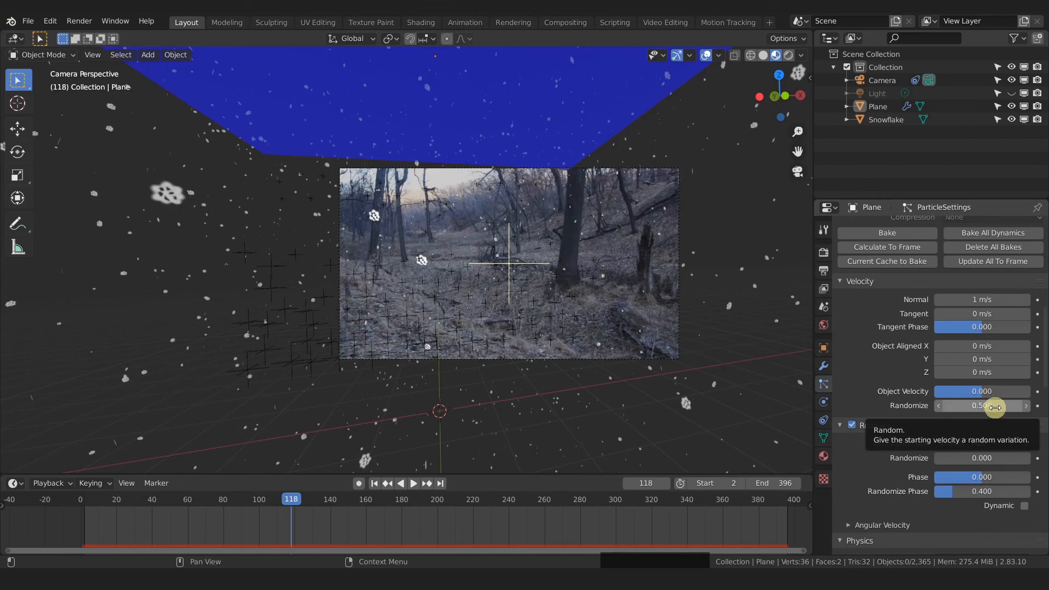
pyautogui.scroll(-5, 989, 410)
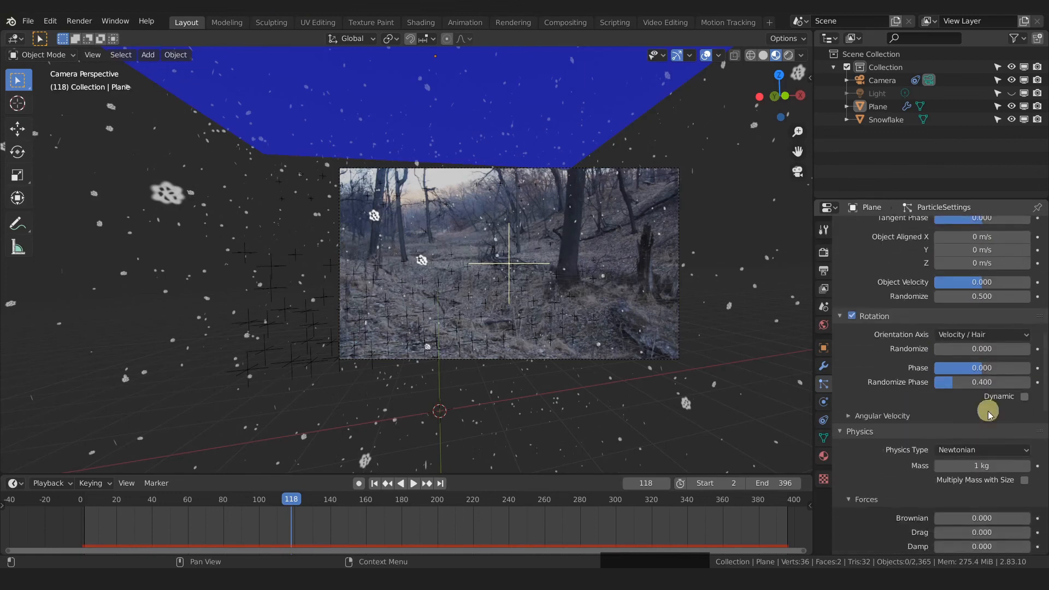
pyautogui.scroll(-4, 989, 413)
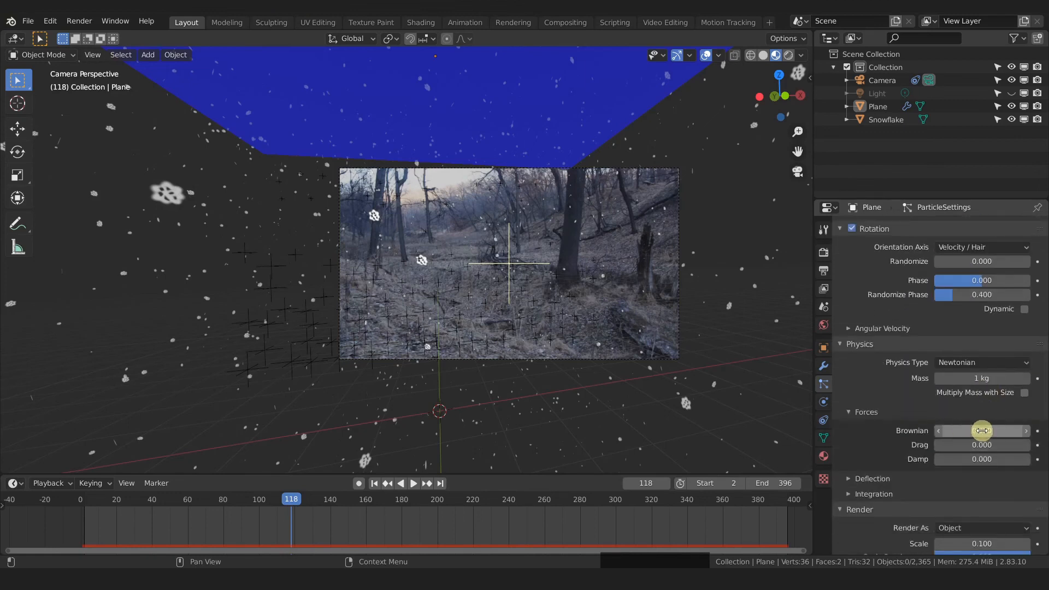
pyautogui.scroll(6, 981, 430)
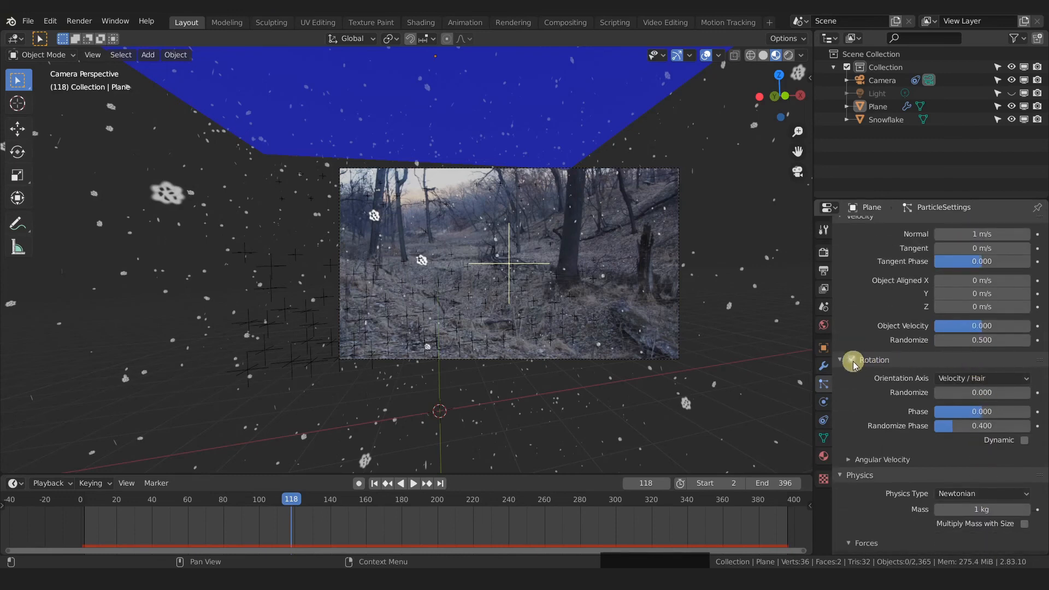
pyautogui.scroll(-9, 983, 418)
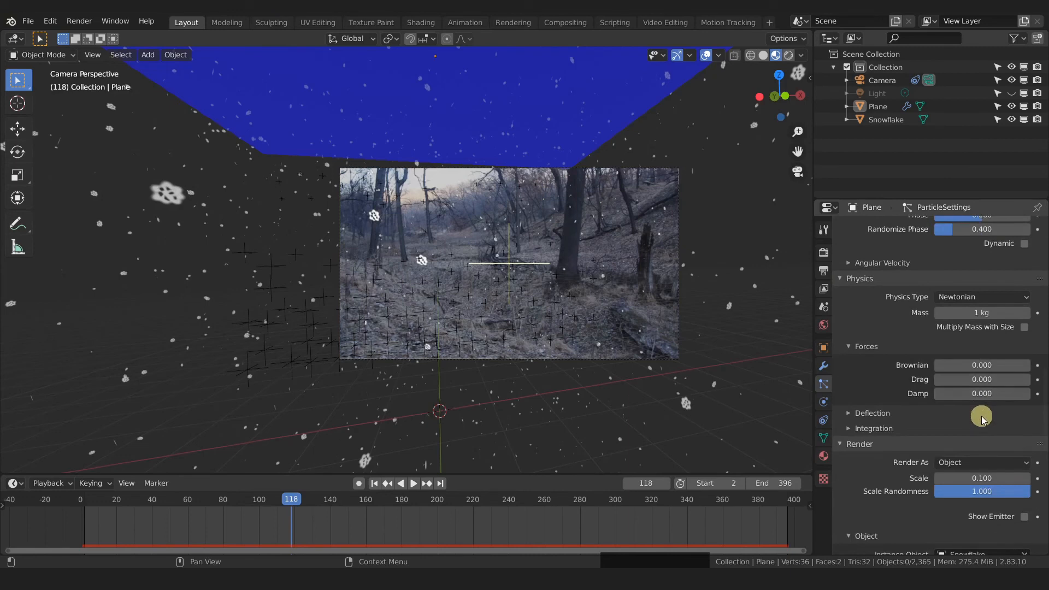
pyautogui.scroll(-7, 981, 418)
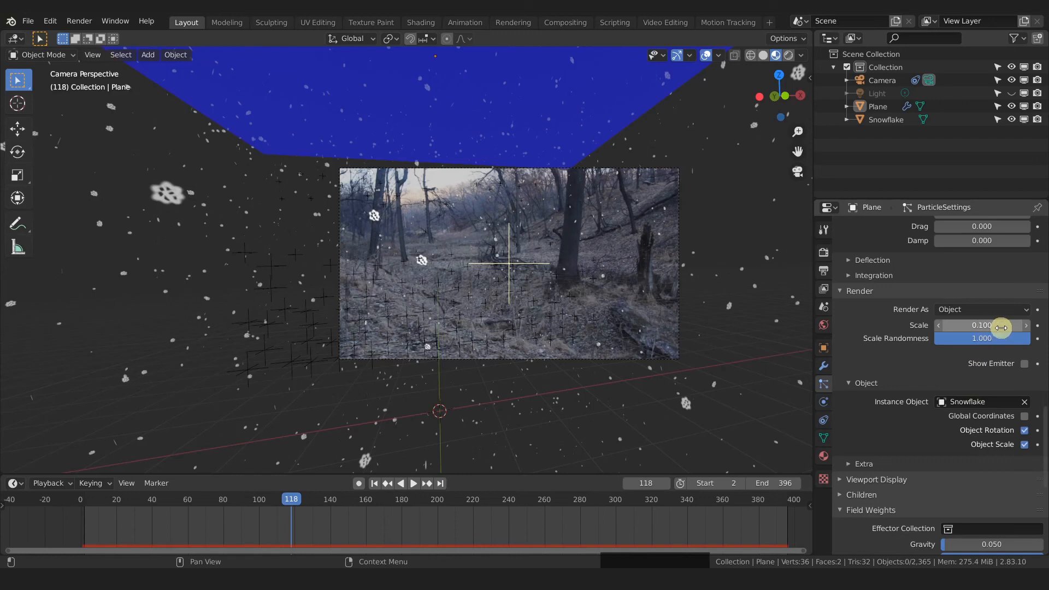
pyautogui.scroll(-11, 991, 353)
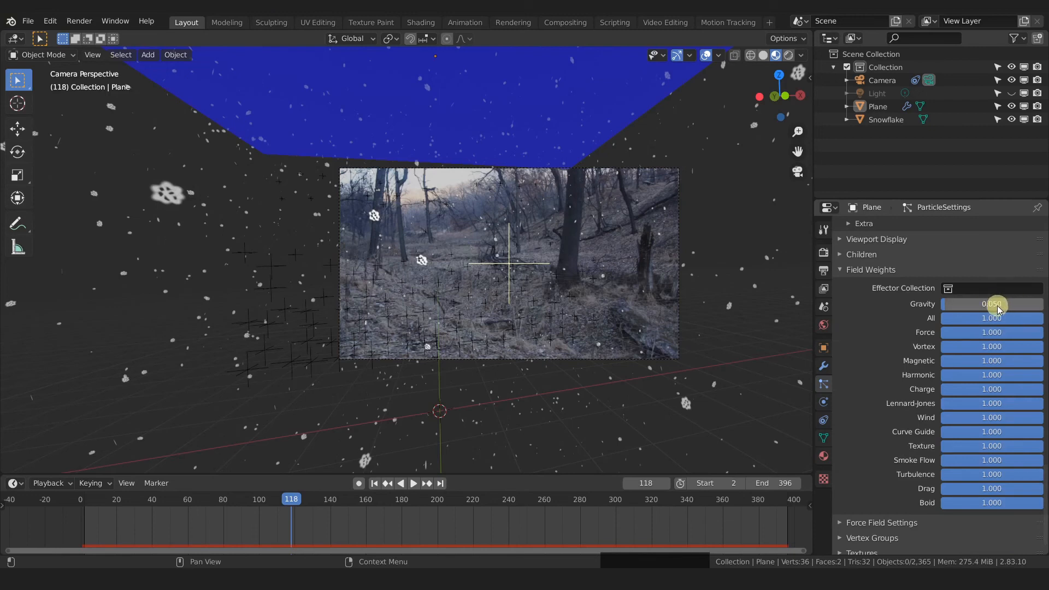
pyautogui.scroll(15, 989, 306)
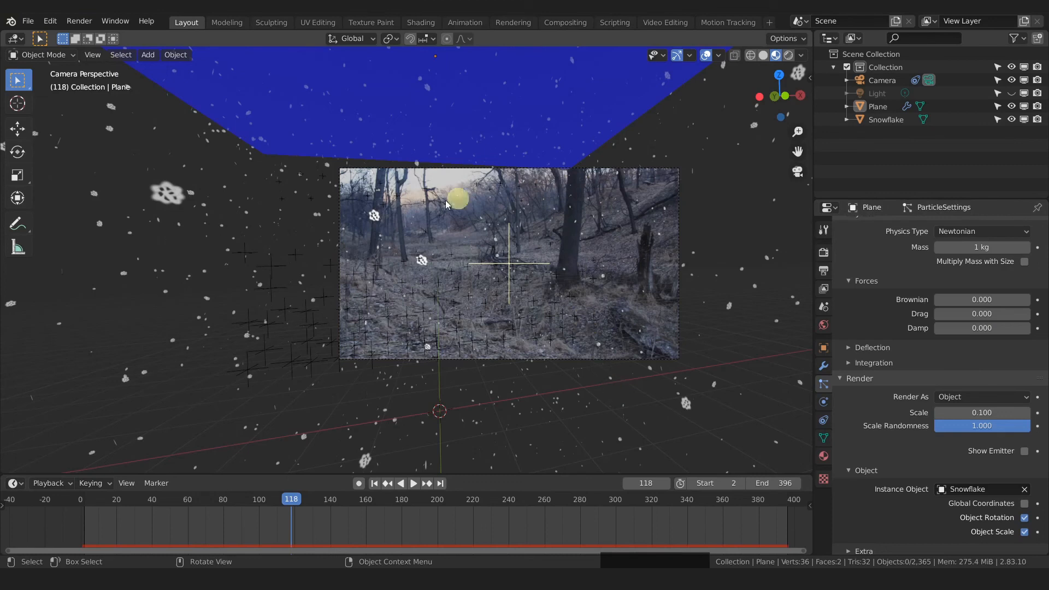
pyautogui.scroll(4, 426, 258)
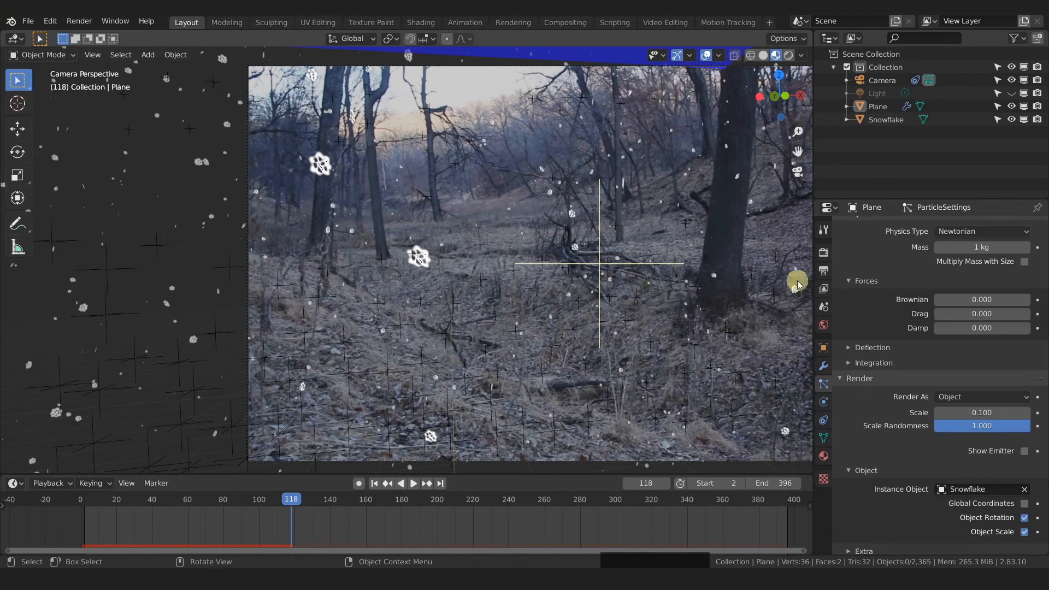
# Inspect the camera's Depth of Field settings and compare its Limits display switched off and on.
pyautogui.click(886, 82)
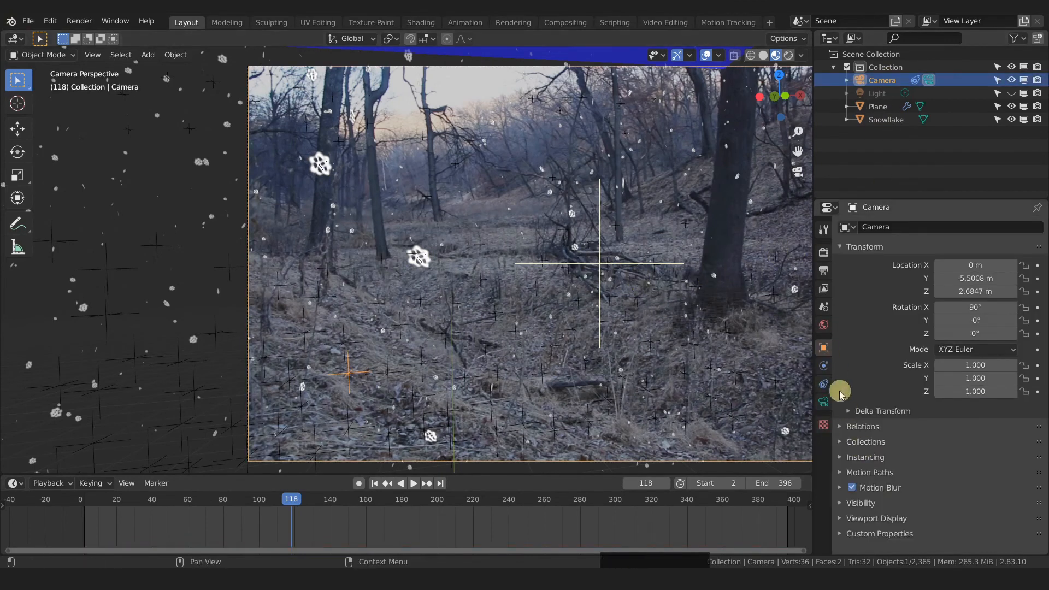
pyautogui.click(823, 402)
pyautogui.scroll(-5, 929, 402)
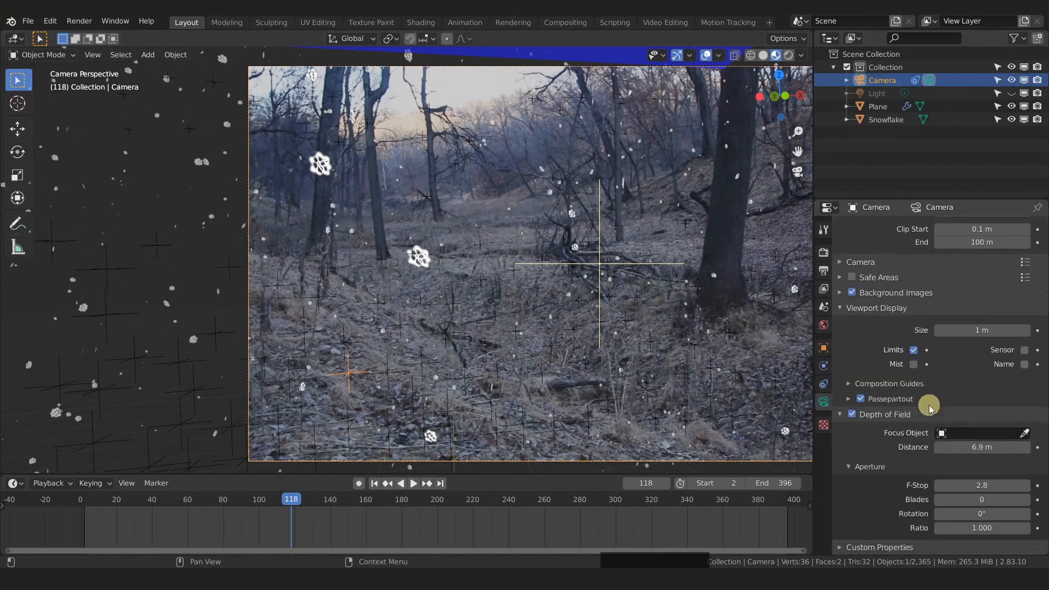
pyautogui.click(852, 415)
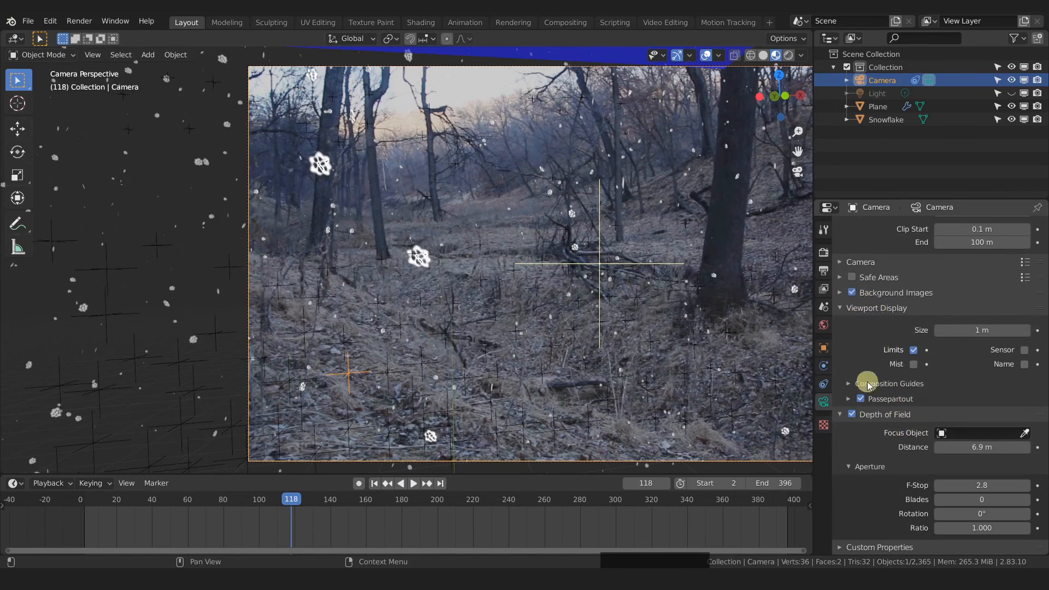
pyautogui.click(914, 350)
pyautogui.click(913, 350)
pyautogui.click(913, 350)
pyautogui.click(913, 351)
# Set the camera's Depth of Field focus distance to 7 m, checking the focus point from outside the camera view.
pyautogui.keyDown('shift'); pyautogui.moveTo(621, 280); pyautogui.dragTo(598, 304, button='middle'); pyautogui.keyUp('shift')
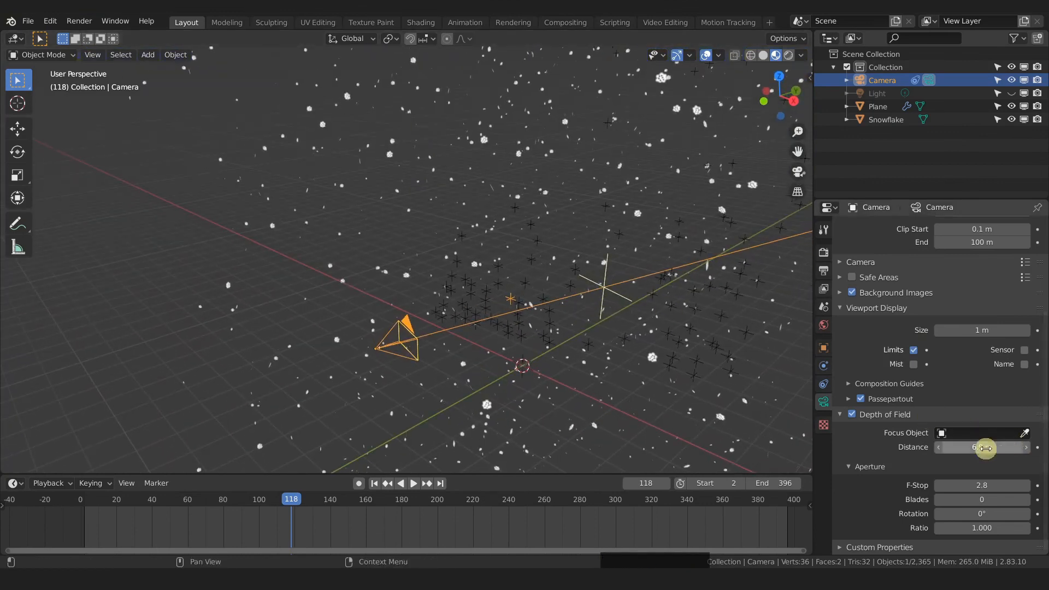
pyautogui.moveTo(977, 446)
pyautogui.mouseDown()
pyautogui.moveTo(1010, 445)
pyautogui.moveTo(913, 454)
pyautogui.moveTo(978, 442)
pyautogui.mouseUp()
pyautogui.moveTo(550, 374); pyautogui.dragTo(650, 350, button='middle')
pyautogui.keyDown('shift'); pyautogui.moveTo(487, 333); pyautogui.dragTo(648, 363, button='middle'); pyautogui.keyUp('shift')
pyautogui.keyDown('shift'); pyautogui.moveTo(440, 343); pyautogui.dragTo(569, 321, button='middle'); pyautogui.keyUp('shift')
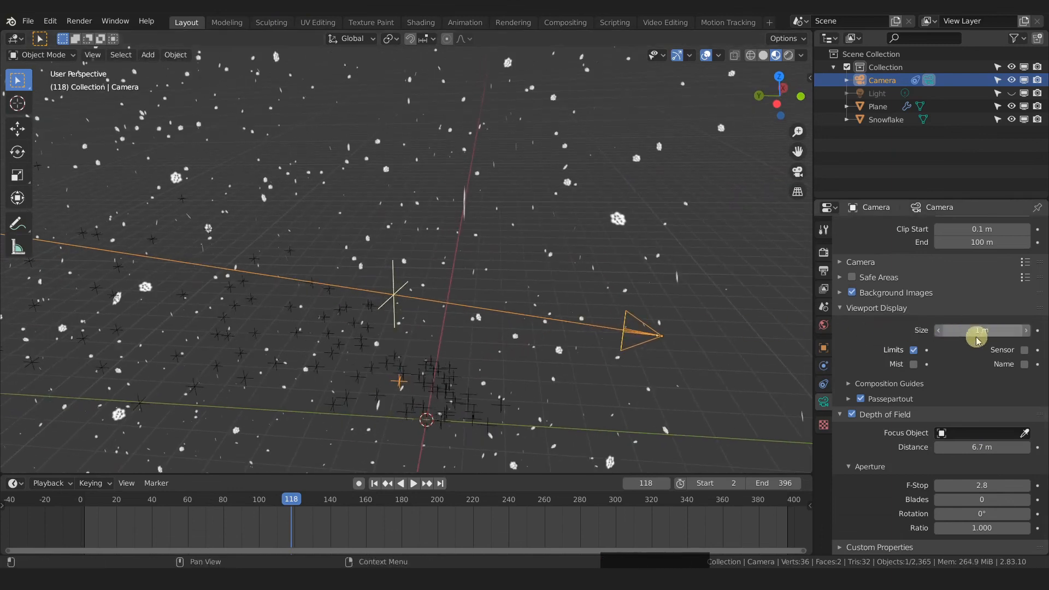
pyautogui.moveTo(970, 445); pyautogui.dragTo(994, 441)
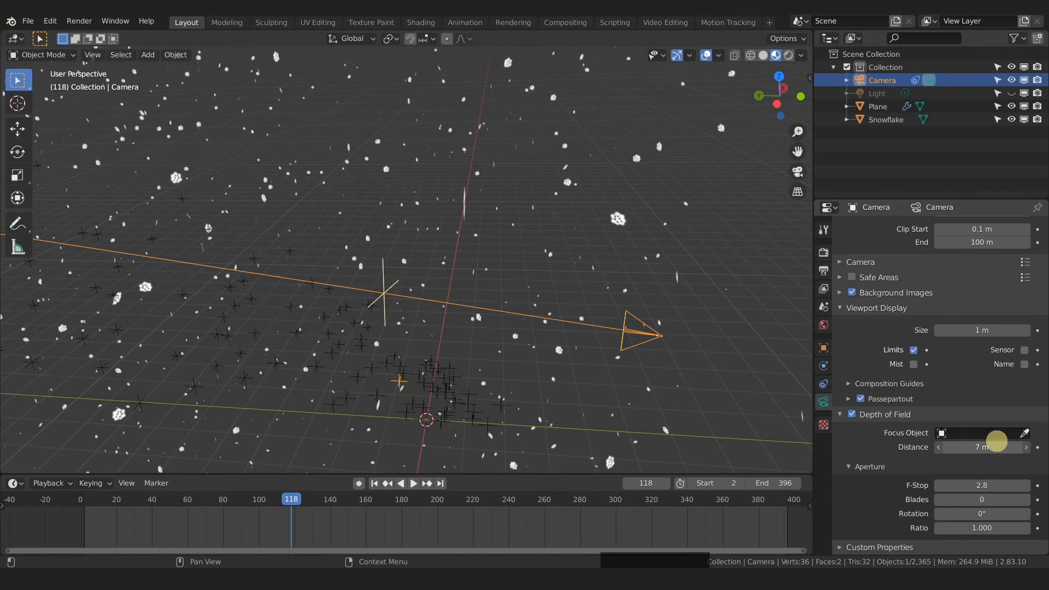
pyautogui.keyDown('shift'); pyautogui.moveTo(466, 328); pyautogui.dragTo(494, 315, button='middle'); pyautogui.keyUp('shift')
pyautogui.moveTo(495, 315); pyautogui.dragTo(550, 265, button='middle')
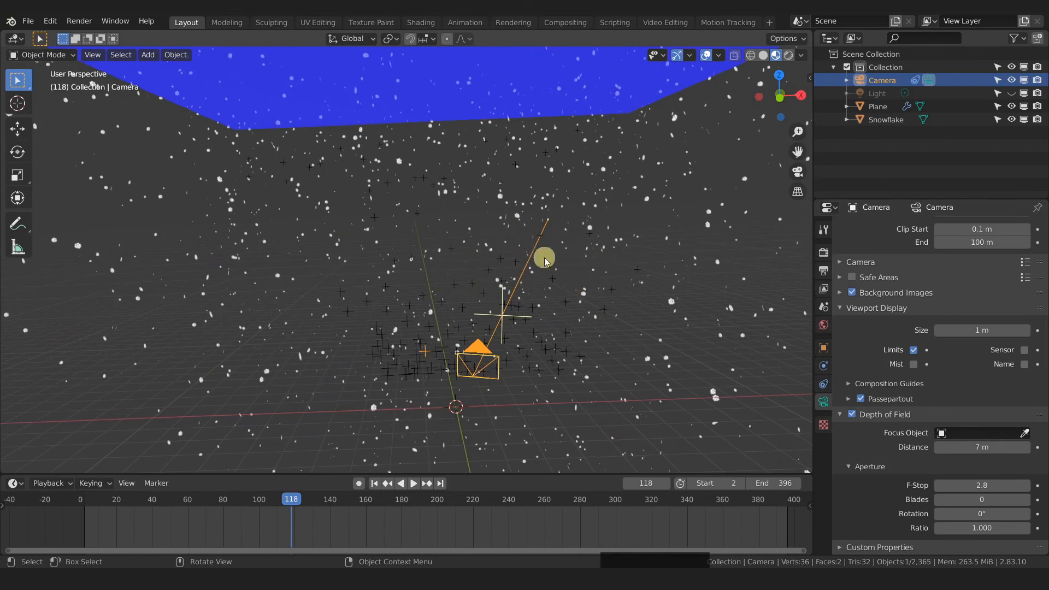
pyautogui.moveTo(557, 286); pyautogui.dragTo(513, 299, button='middle')
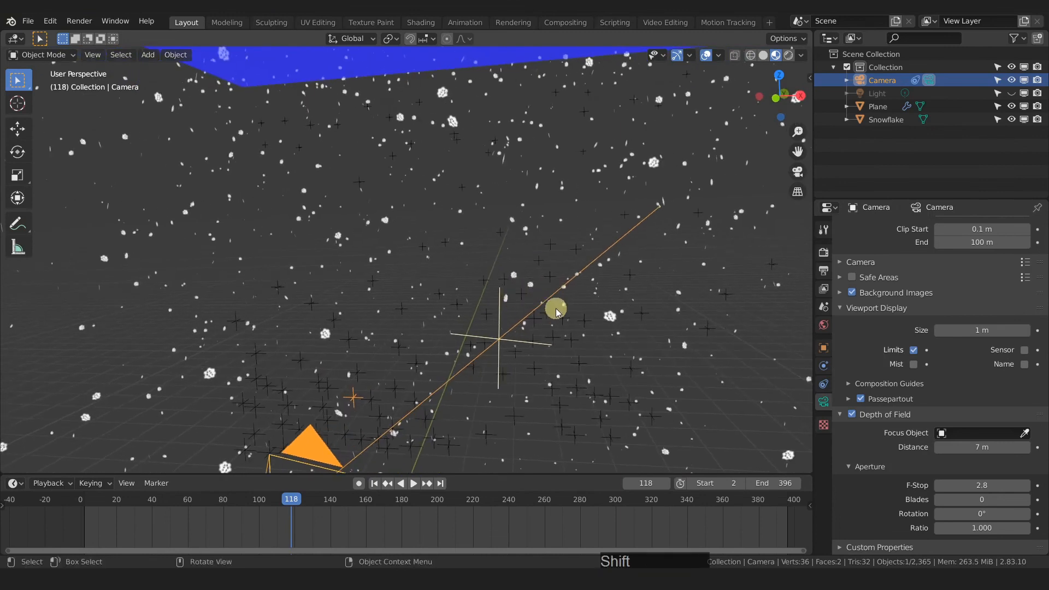
pyautogui.scroll(4, 624, 323)
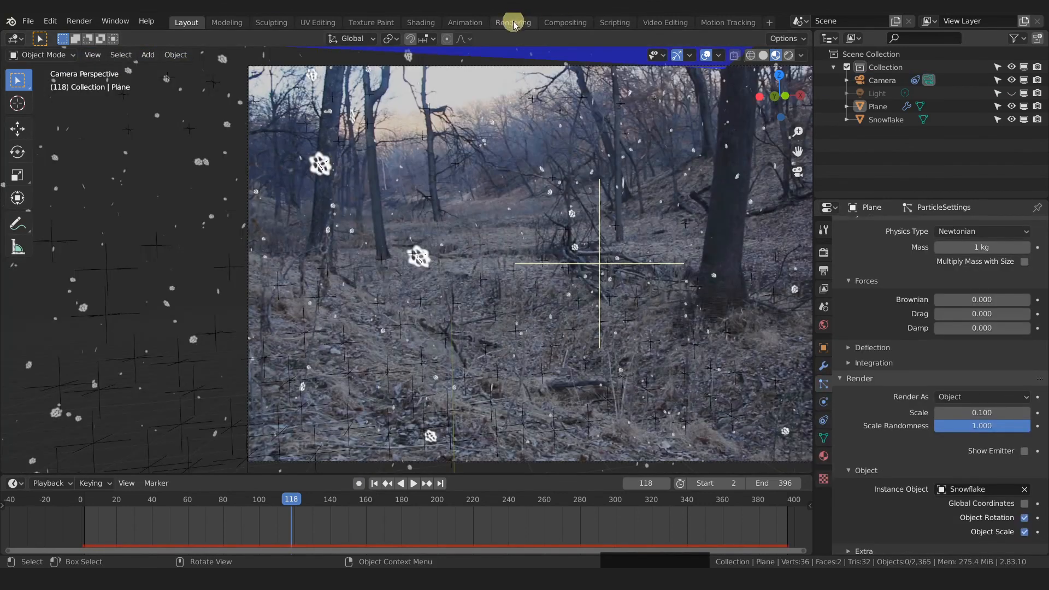
# Check the Motion Blur settings in the Rendering workspace, disable Sequencer post processing, and render frame 118 of the snowfall.
pyautogui.click(514, 22)
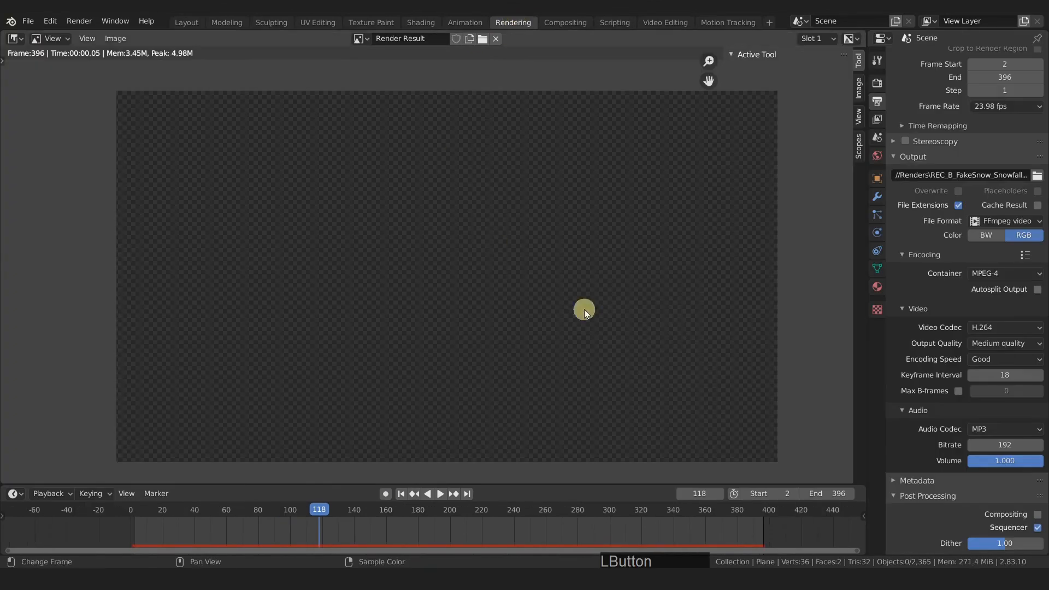
pyautogui.click(876, 83)
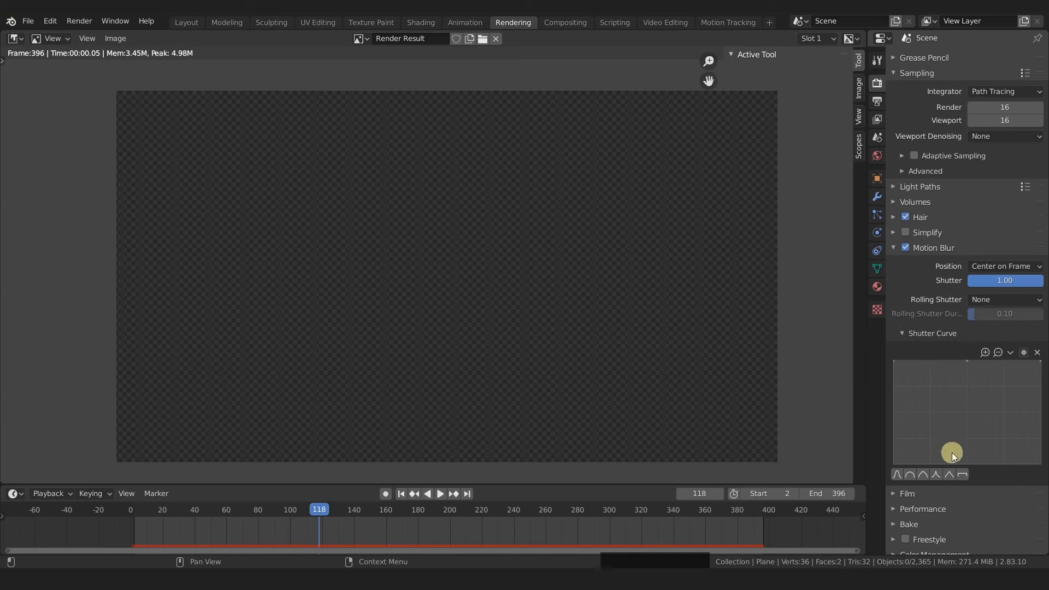
pyautogui.scroll(-1, 968, 464)
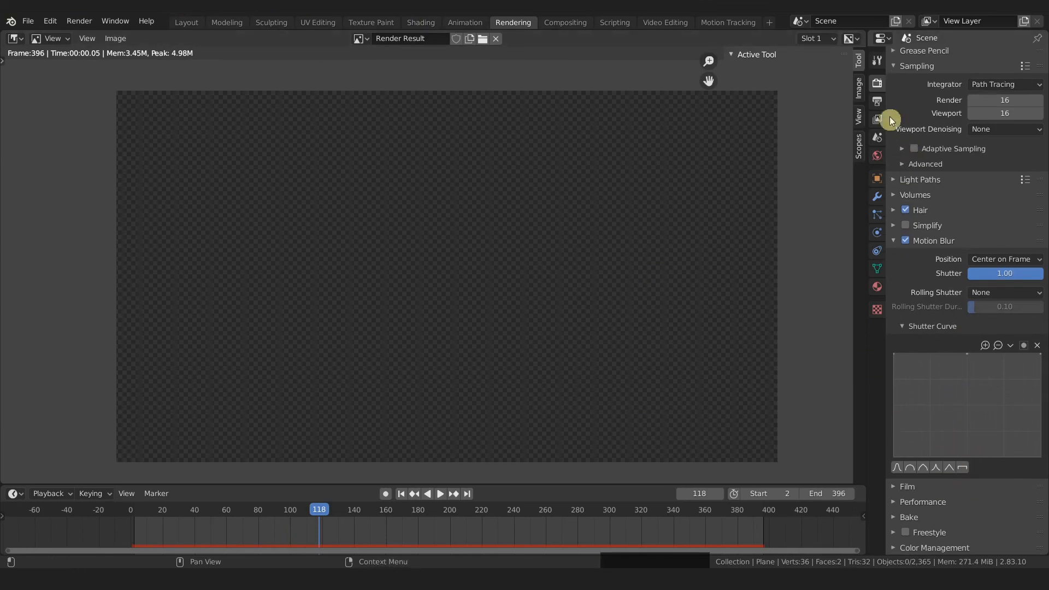
pyautogui.click(877, 101)
pyautogui.click(1036, 527)
pyautogui.press('F12')
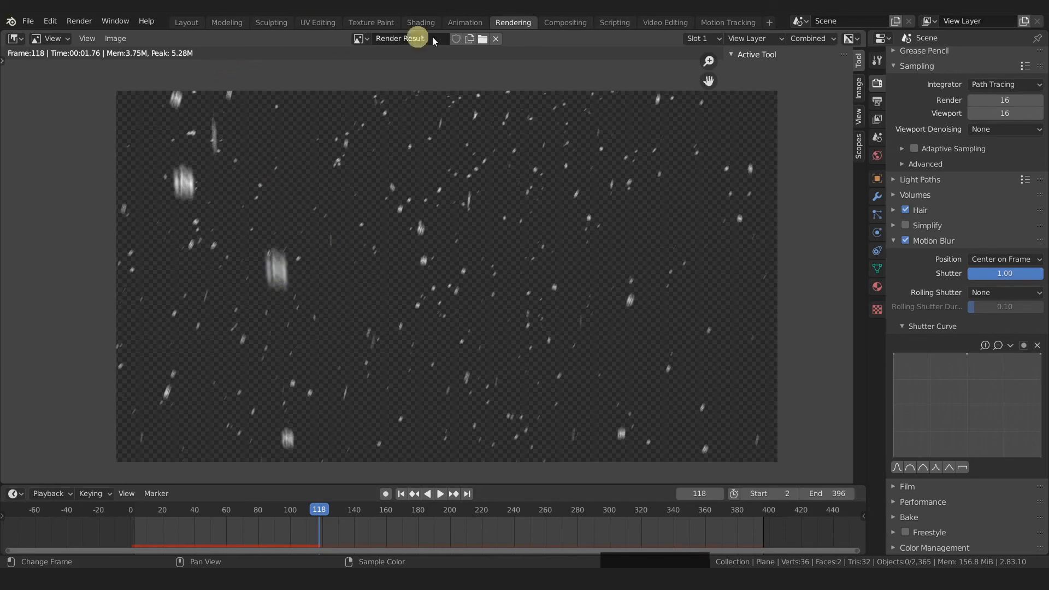
# Unmute the Adjustment strip in the Video Editing workspace, comparing the image with the strip muted and unmuted.
pyautogui.click(664, 22)
pyautogui.click(418, 393)
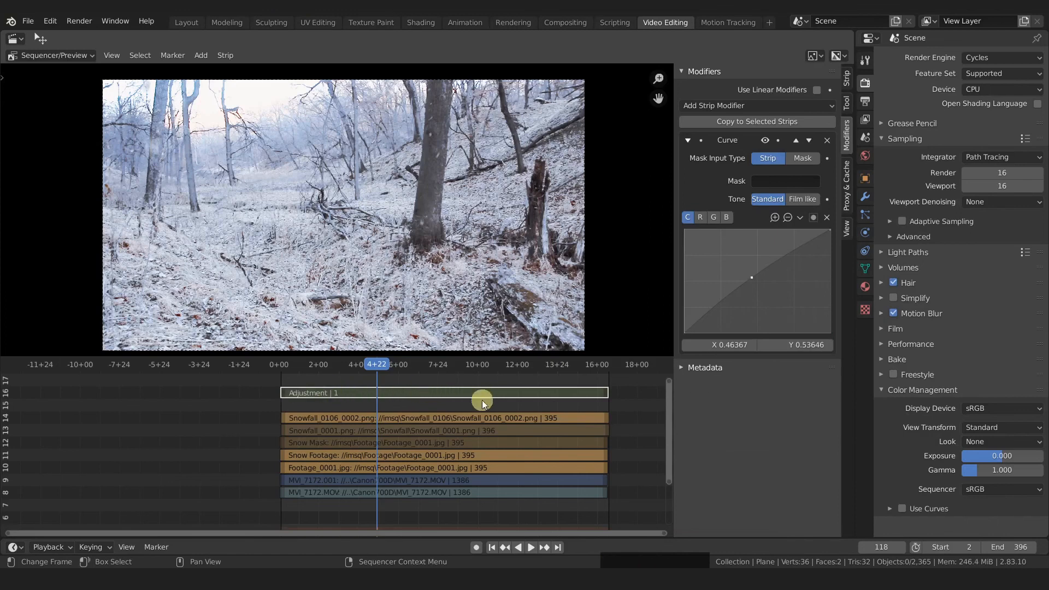
pyautogui.hotkey('alt', 'h')
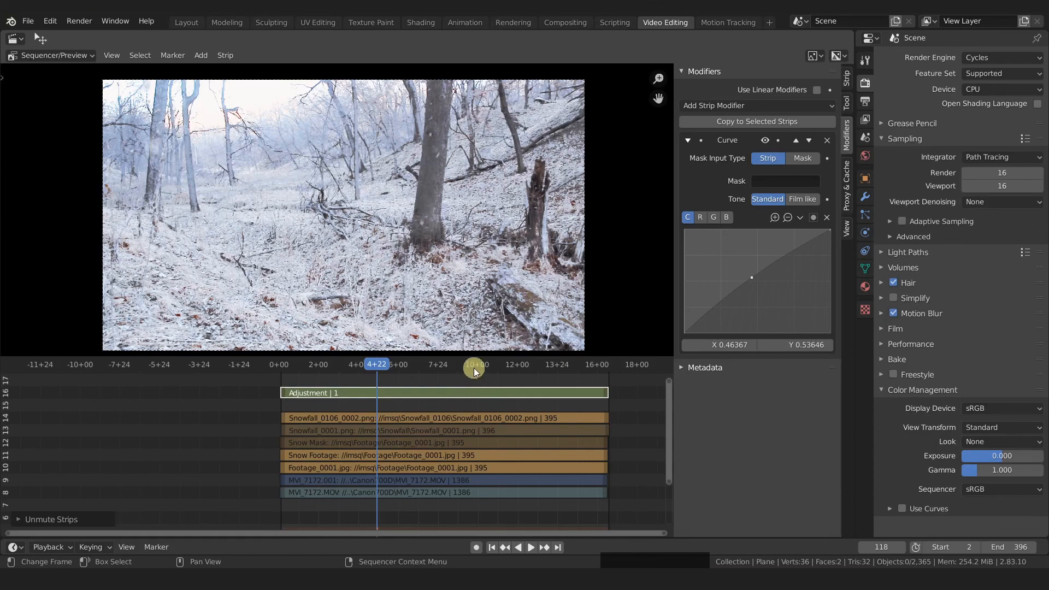
pyautogui.press('h')
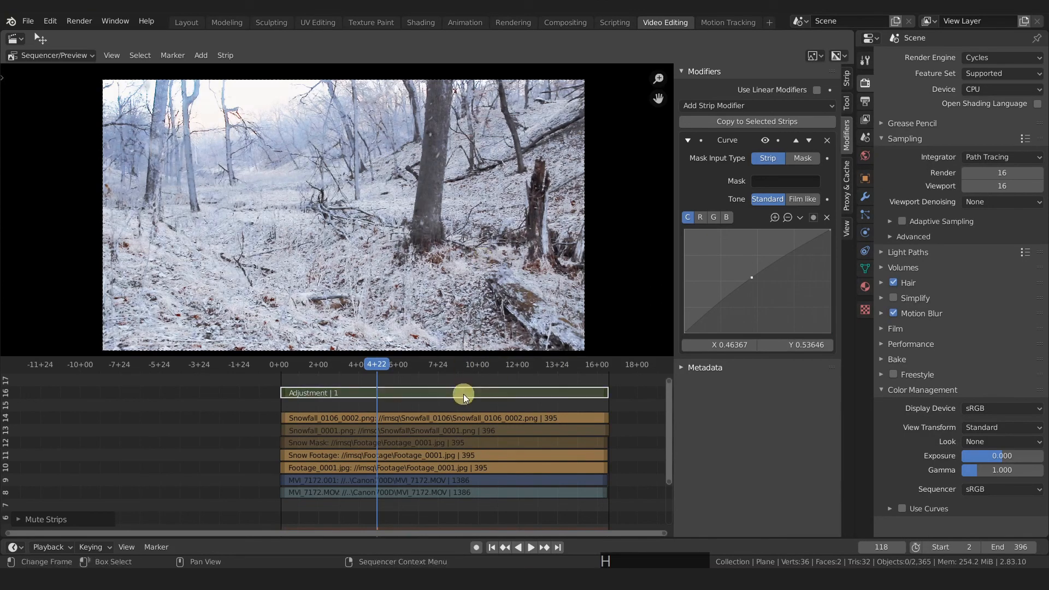
pyautogui.hotkey('alt', 'h')
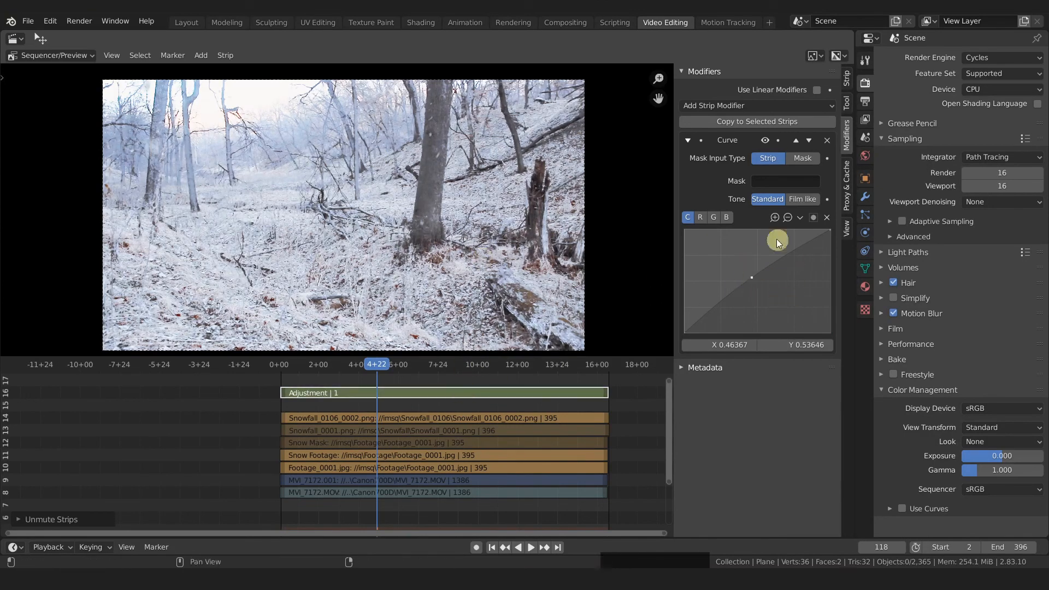
# Move the control point of the Adjustment strip's Curve modifier to X 0.46725, Y 0.54167, comparing the modifier off and on.
pyautogui.moveTo(753, 280); pyautogui.dragTo(749, 275)
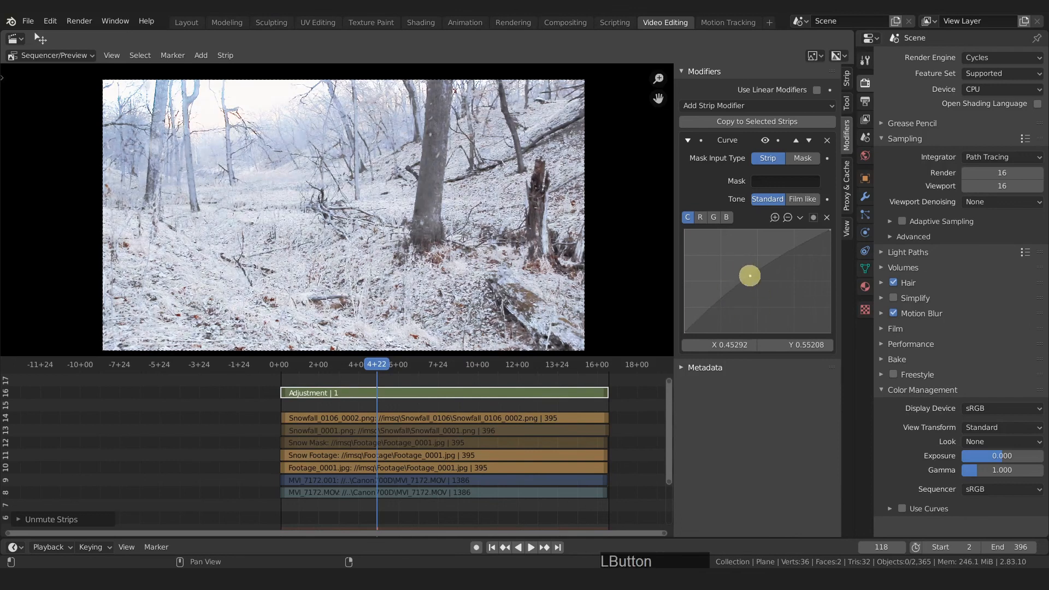
pyautogui.click(765, 140)
pyautogui.click(765, 140)
pyautogui.moveTo(748, 274); pyautogui.dragTo(752, 278)
pyautogui.click(766, 140)
pyautogui.click(768, 141)
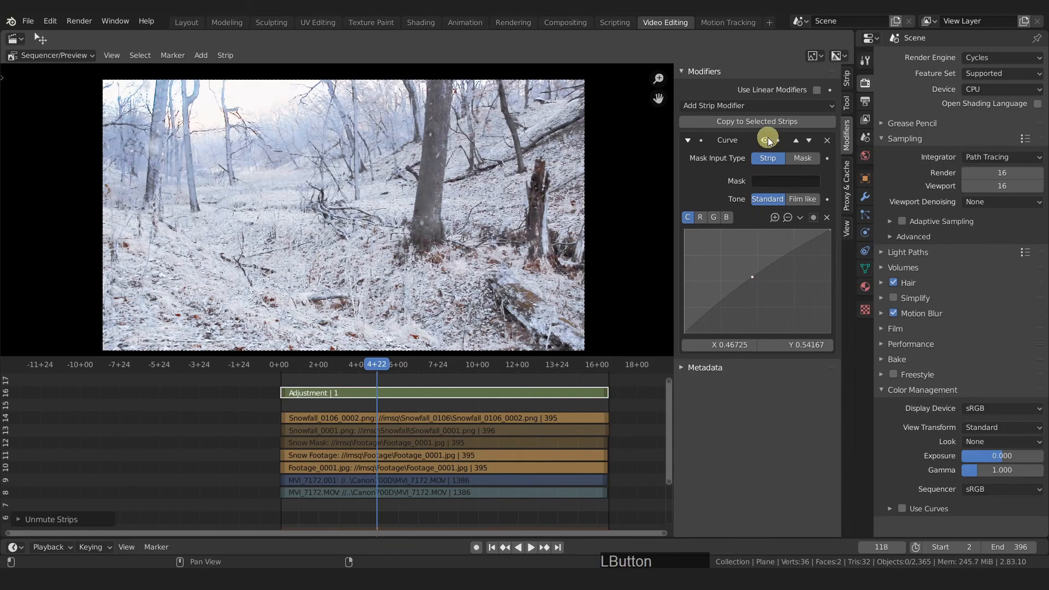
pyautogui.click(768, 141)
pyautogui.click(768, 141)
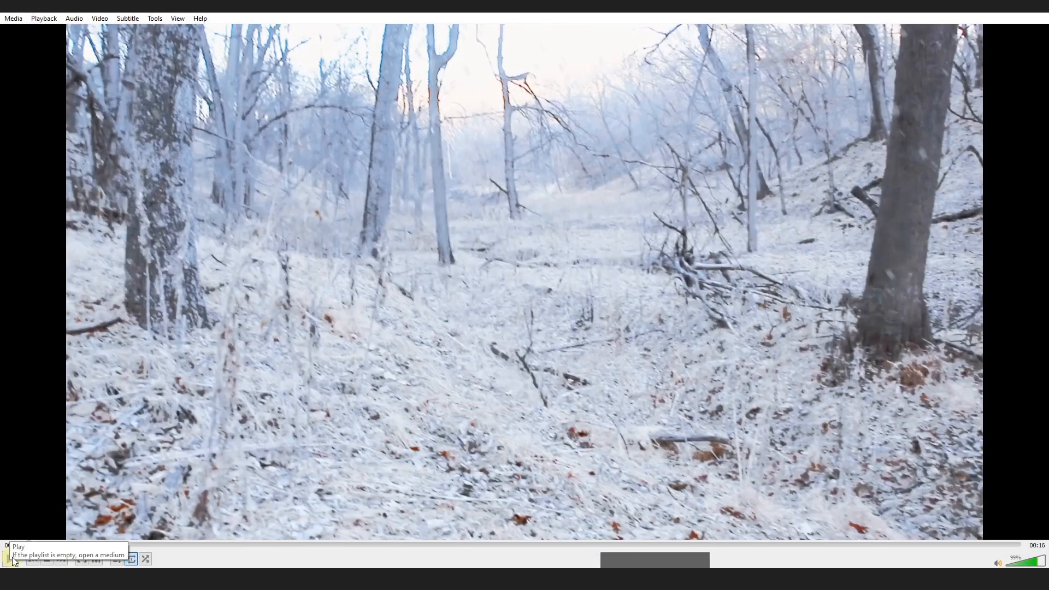
# Switch to the media player and play the finished snowy forest video.
pyautogui.click(11, 559)
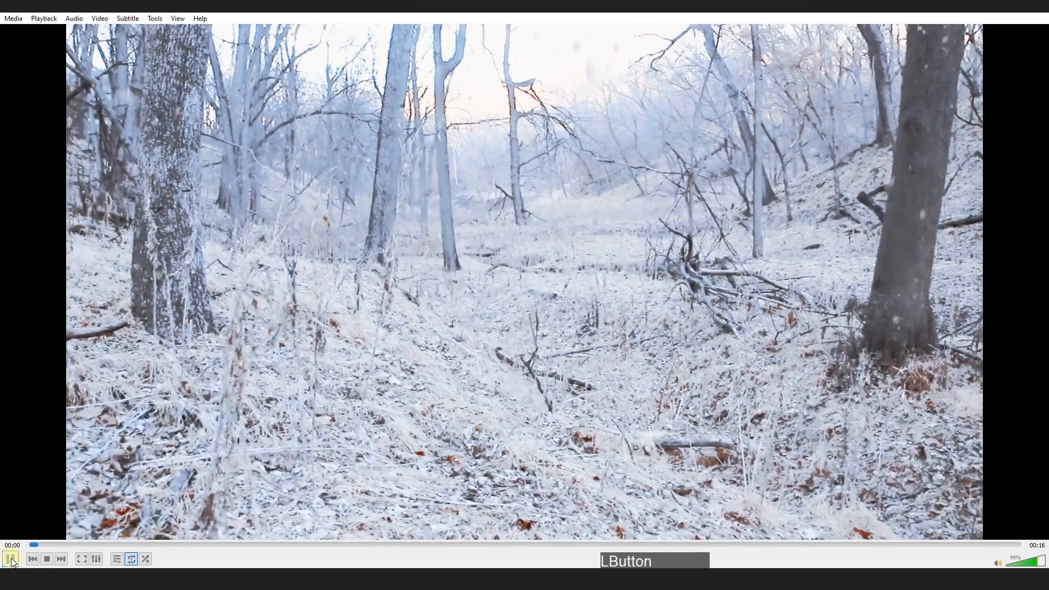